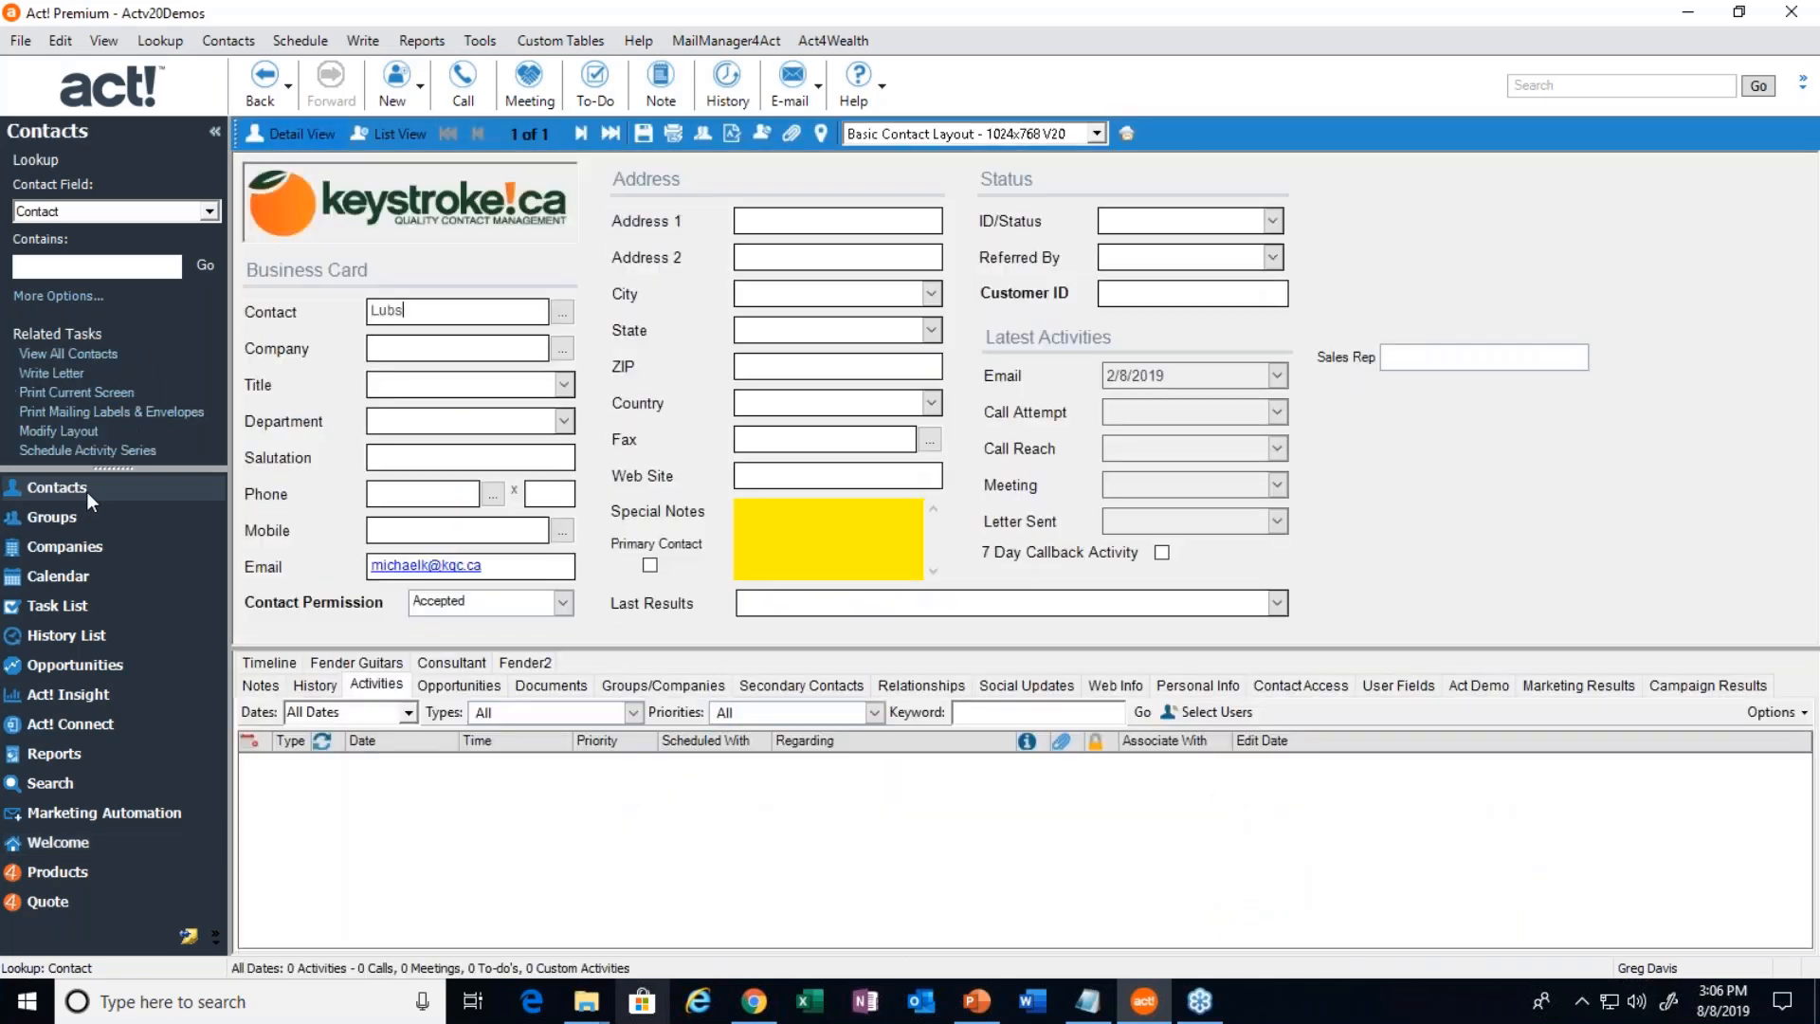
Look up all contacts in the database and select the Hershey Chocolate contact in the list
{"action": "left_click", "coordinate": [161, 40]}
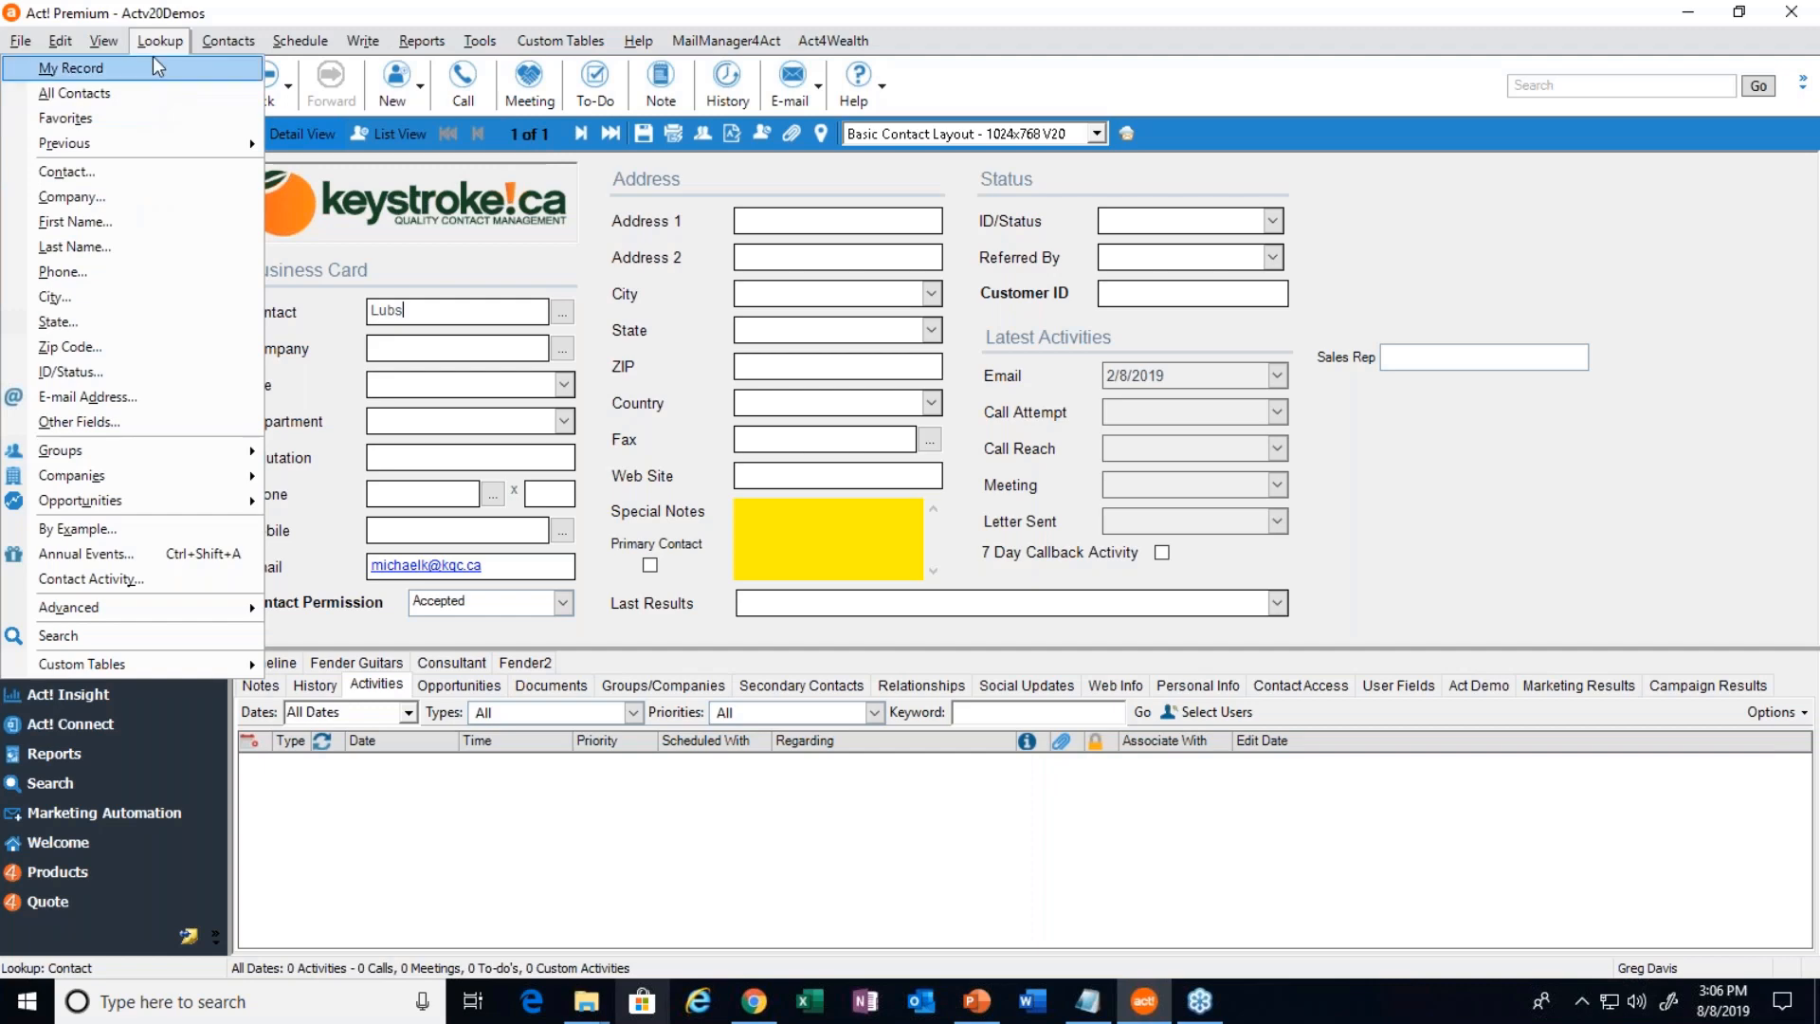
{"action": "left_click", "coordinate": [98, 97]}
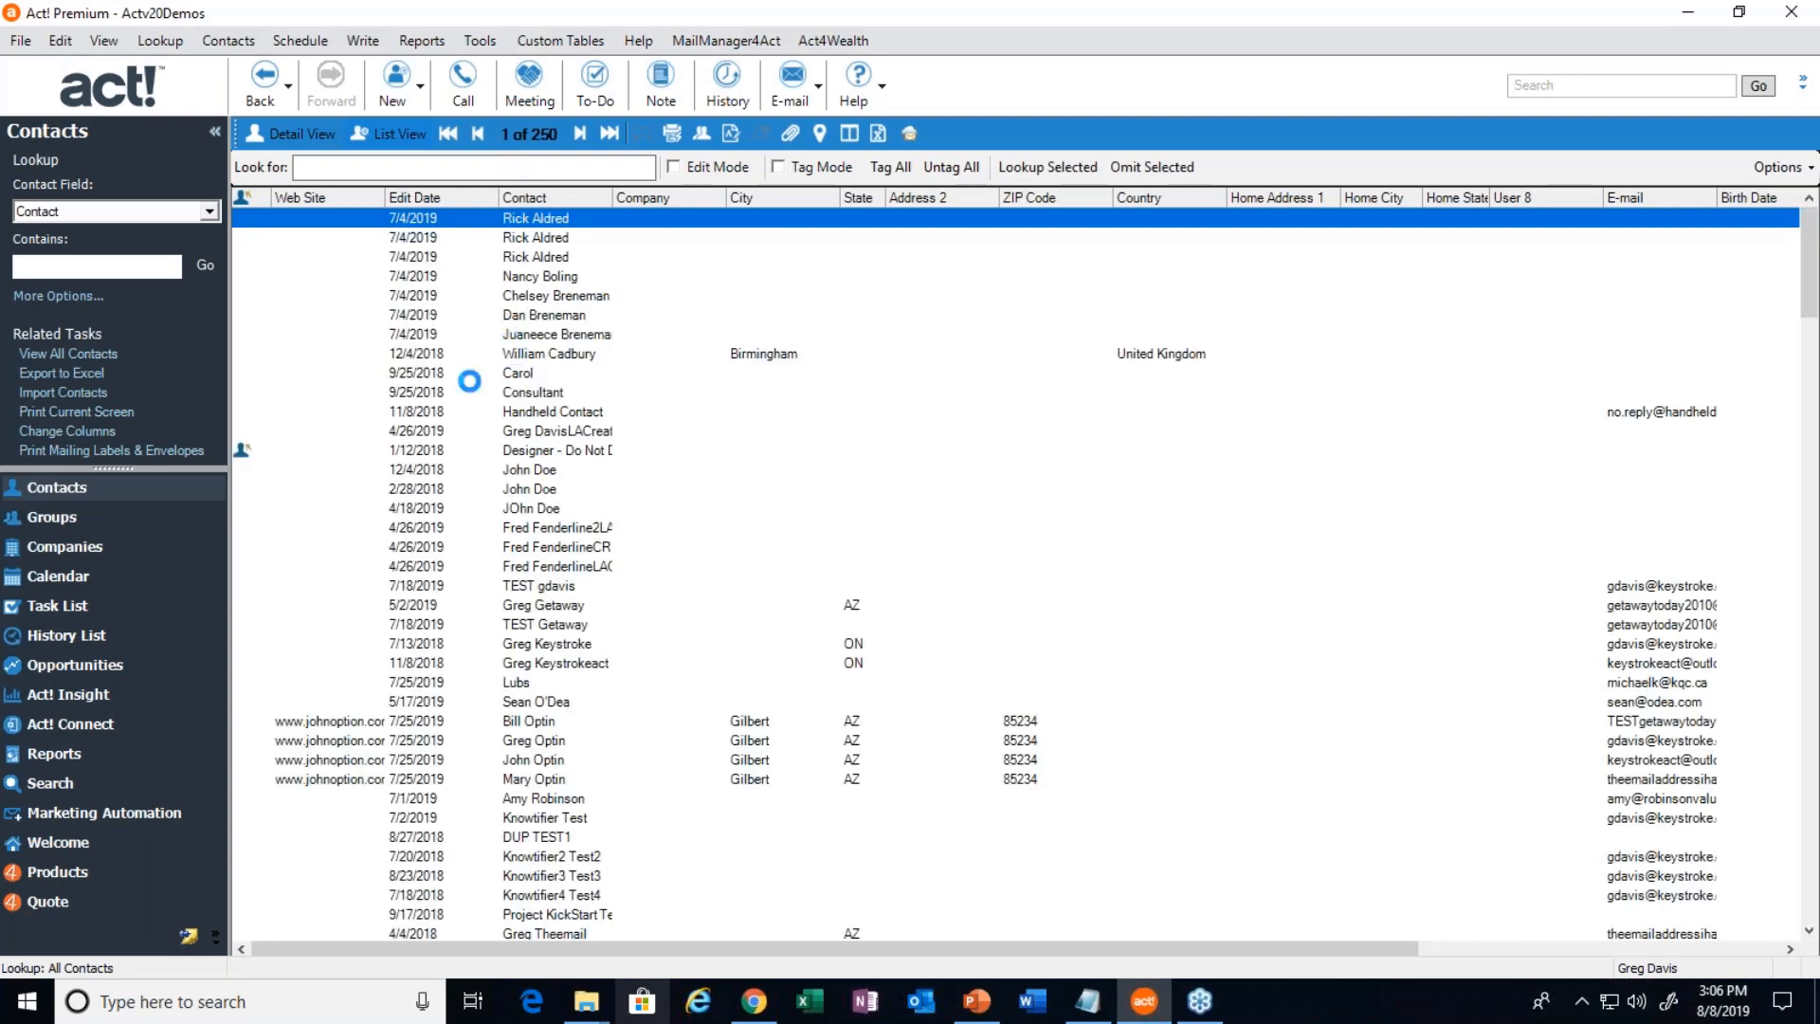
{"action": "left_click", "coordinate": [414, 798]}
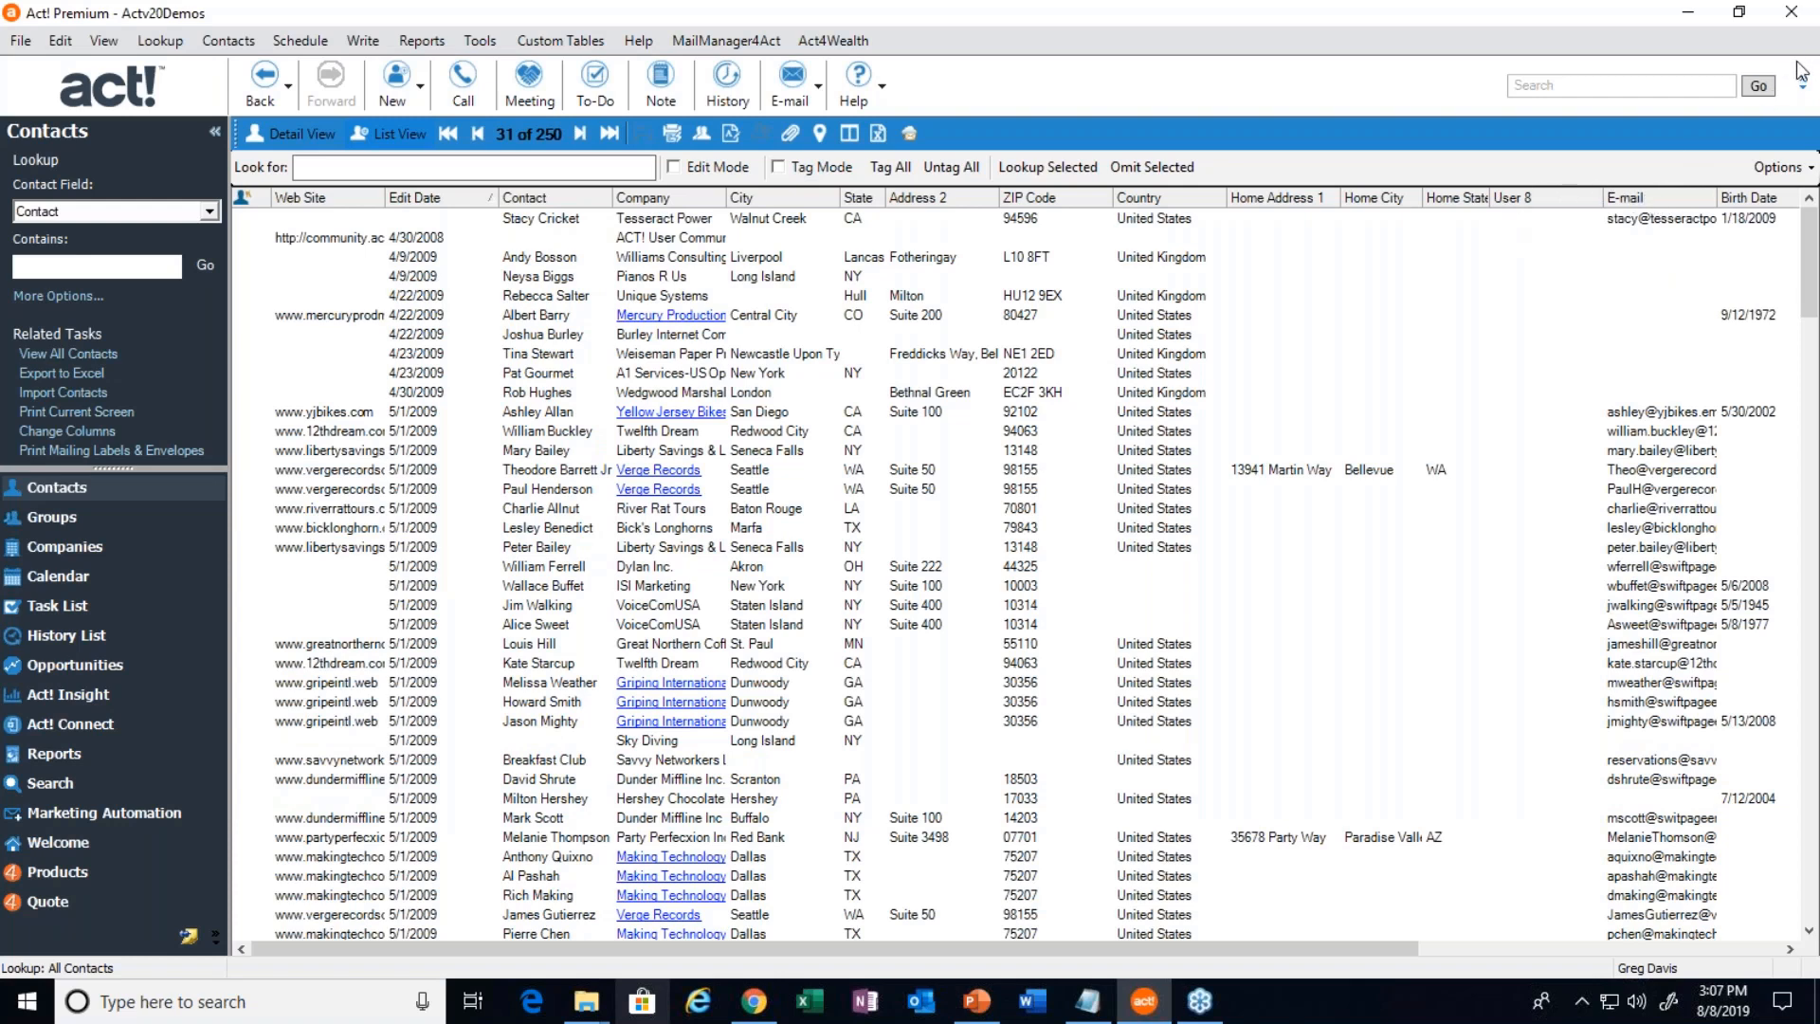
Customize the contact list columns by adding the SSN field to the displayed columns
{"action": "left_click", "coordinate": [1774, 177]}
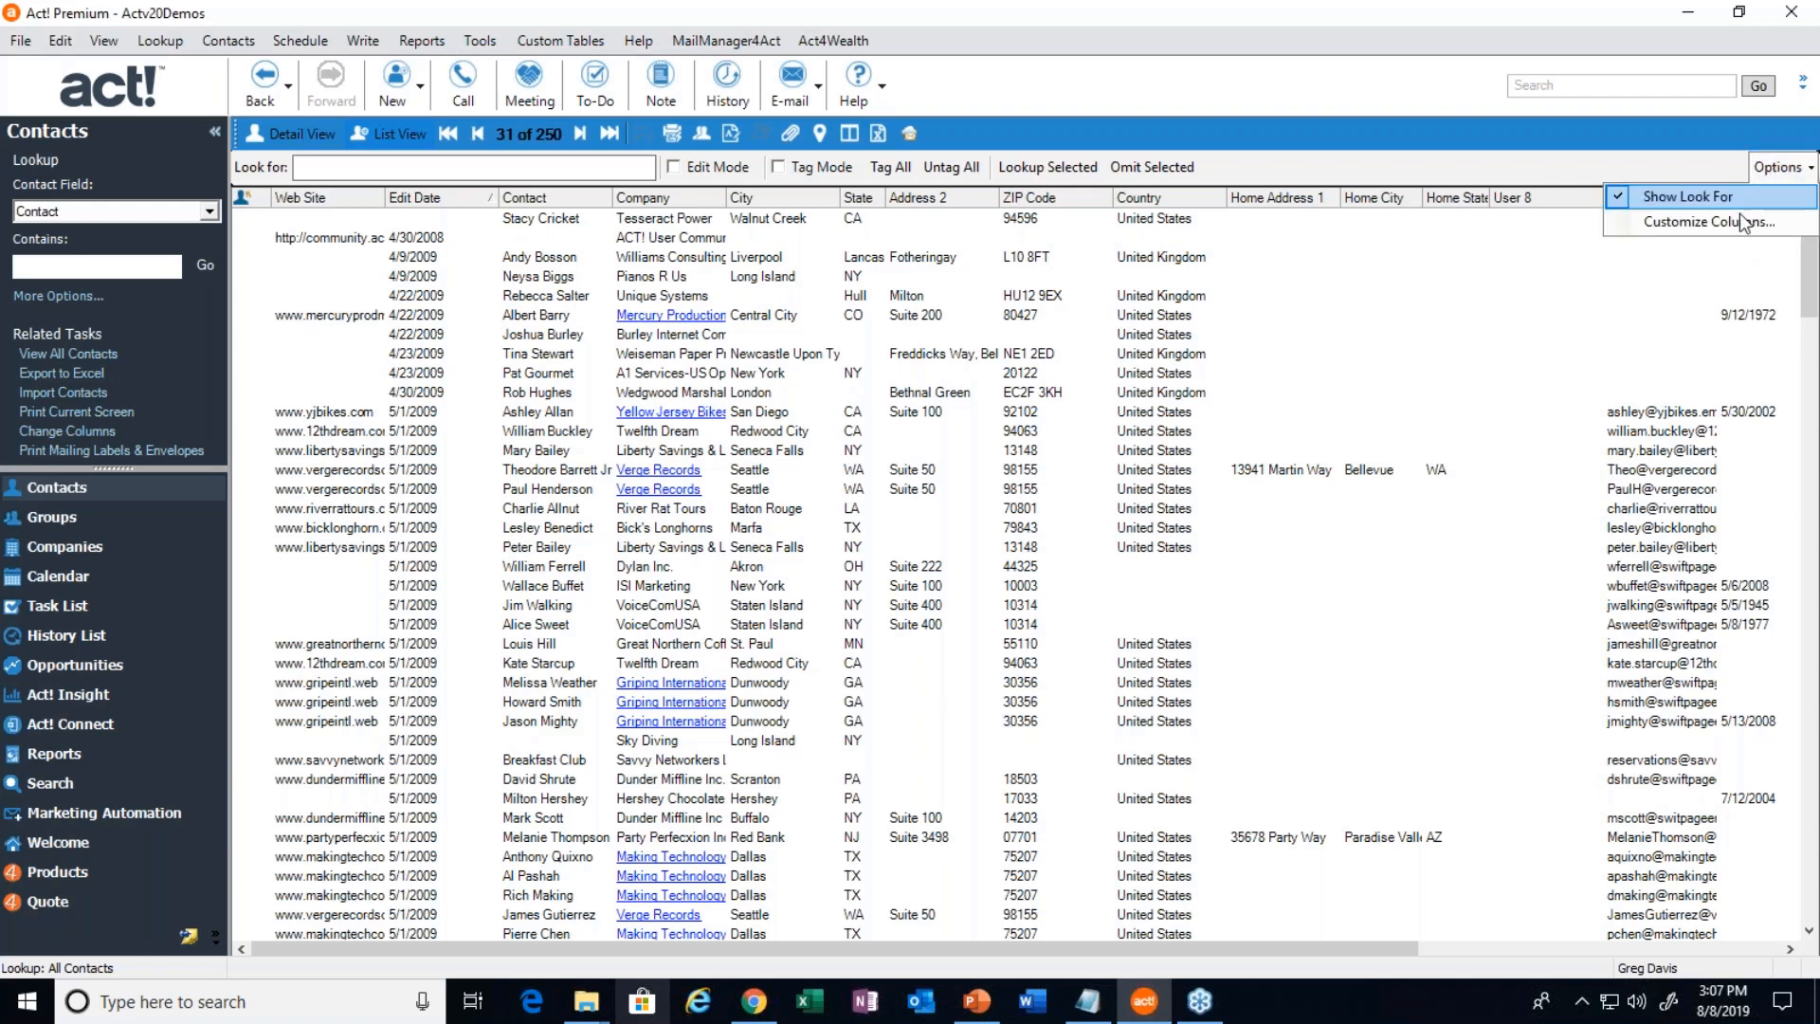
{"action": "left_click", "coordinate": [1719, 225]}
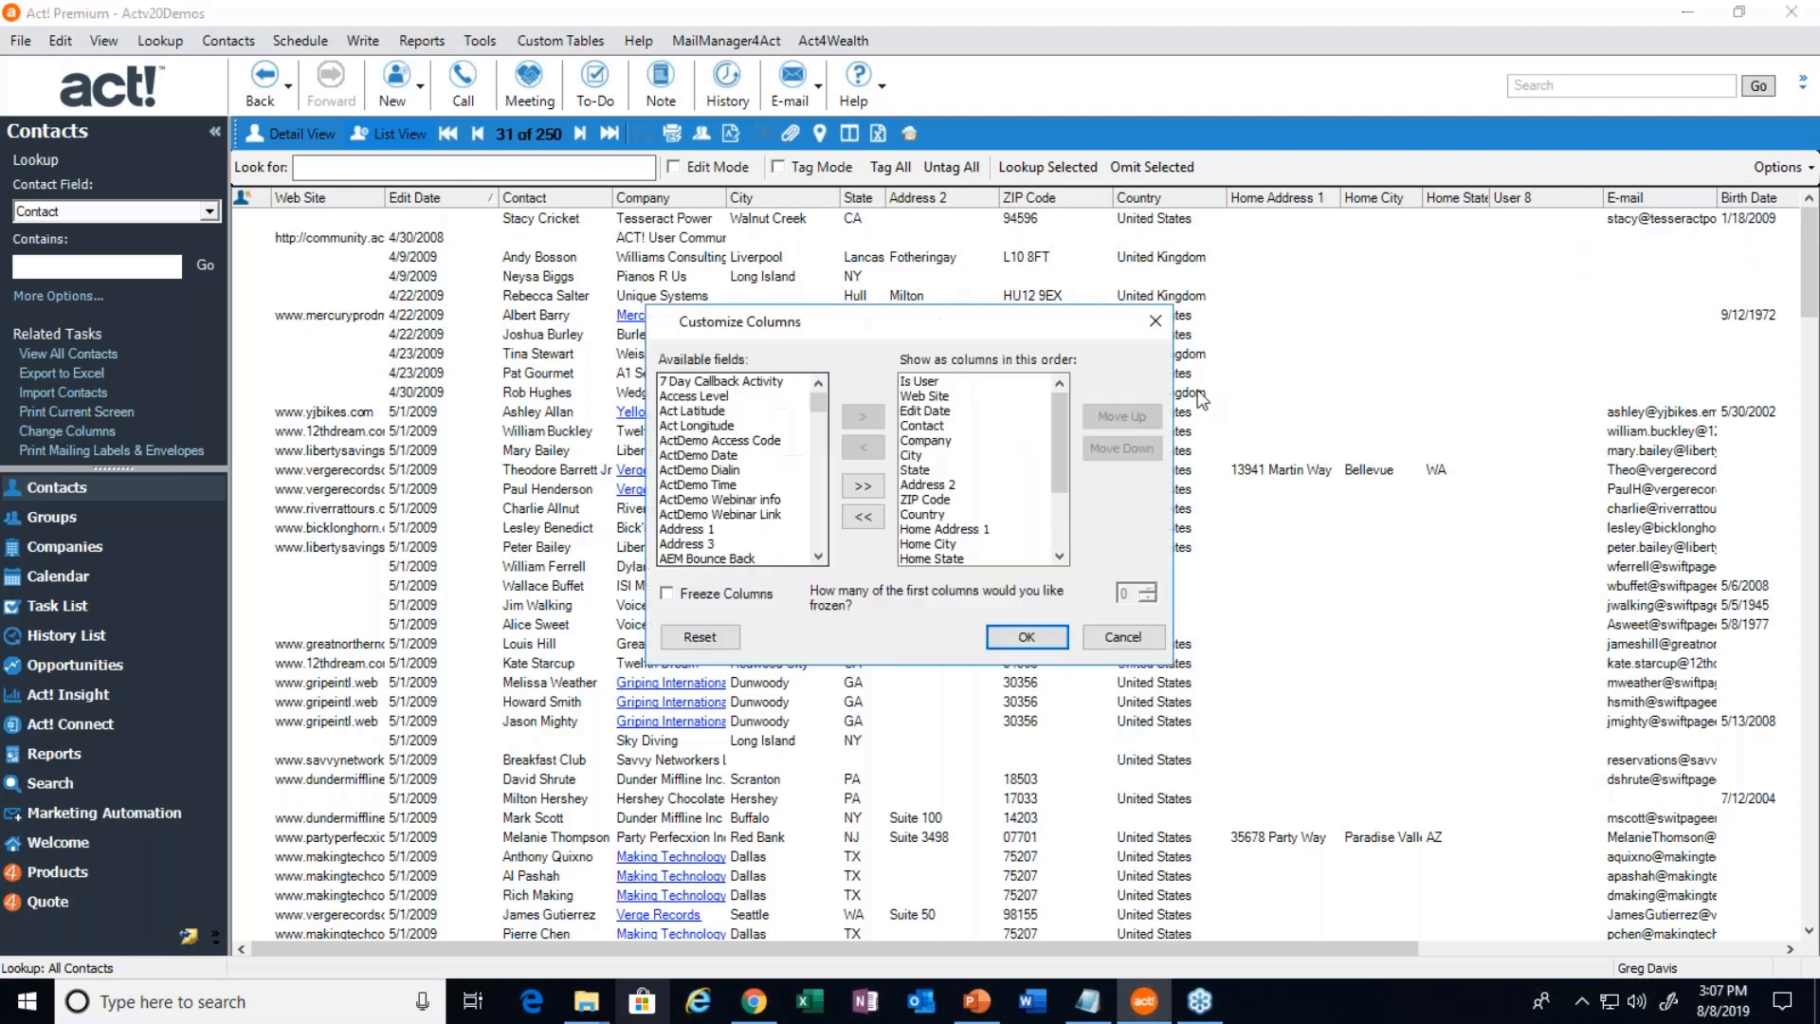
{"action": "left_click", "coordinate": [692, 419]}
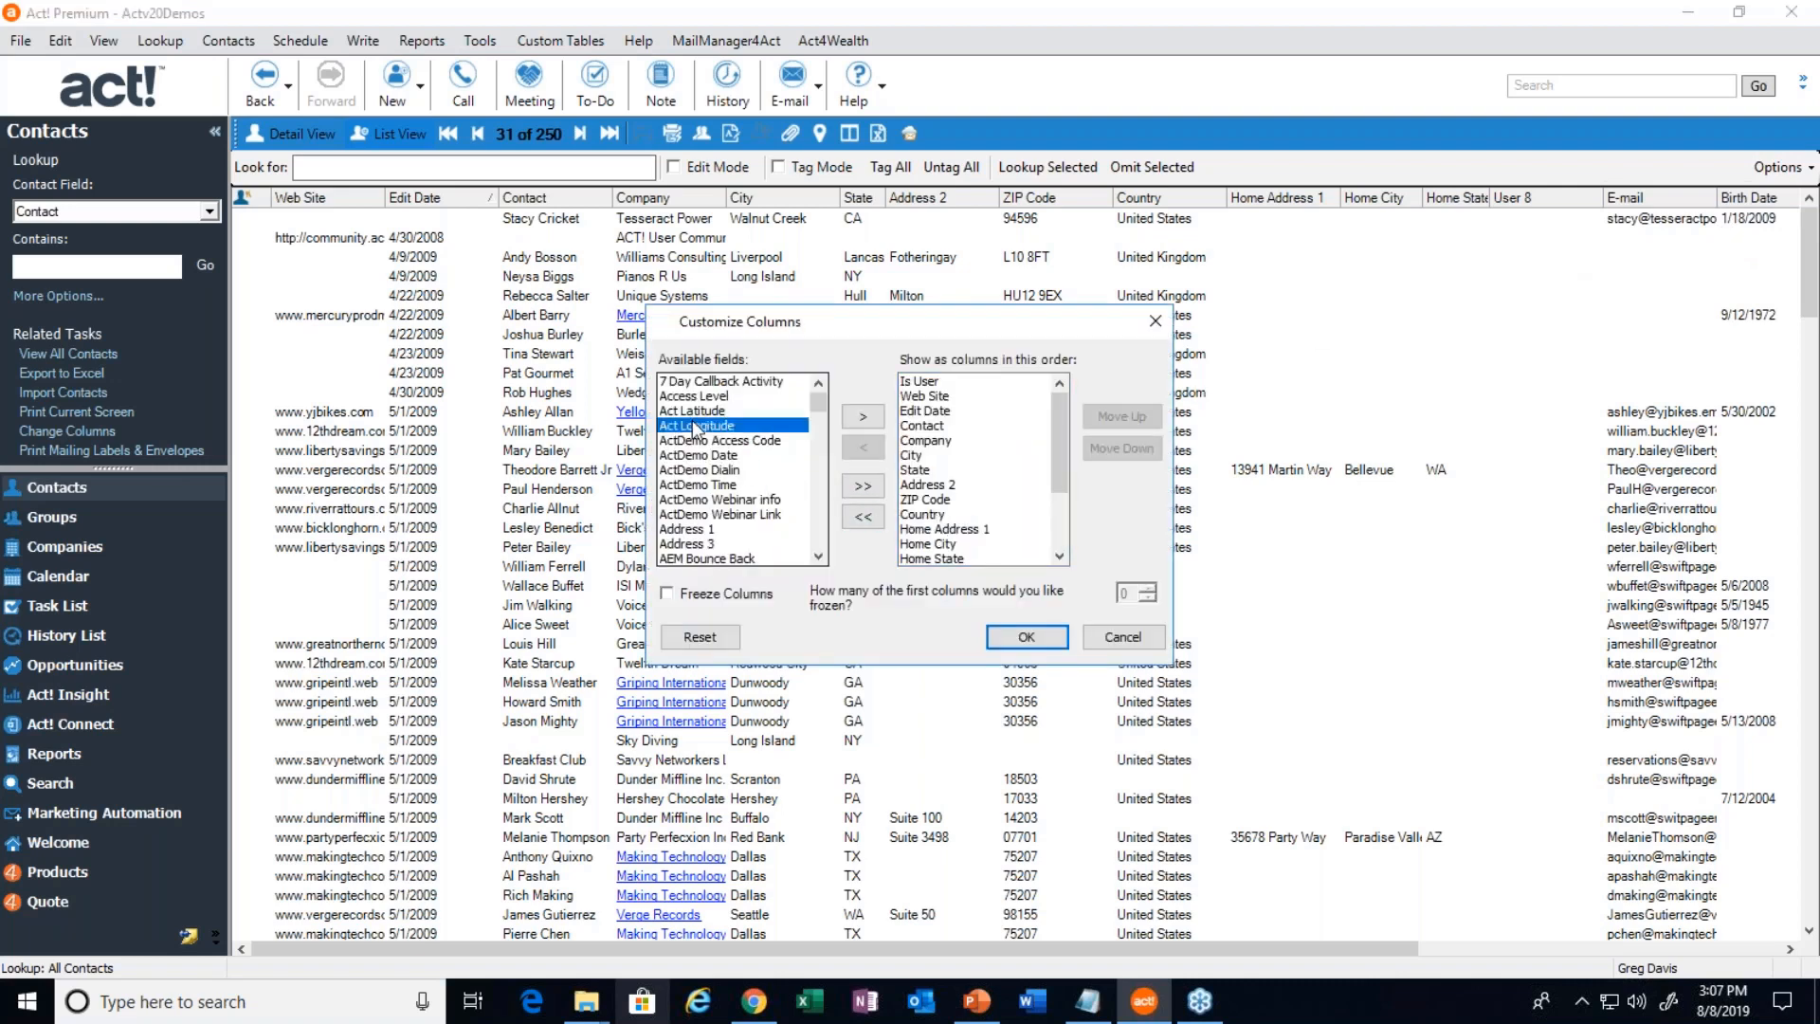
{"action": "scroll", "coordinate": [697, 457], "scroll_direction": "down", "scroll_amount": 8}
{"action": "scroll", "coordinate": [698, 460], "scroll_direction": "down", "scroll_amount": 15}
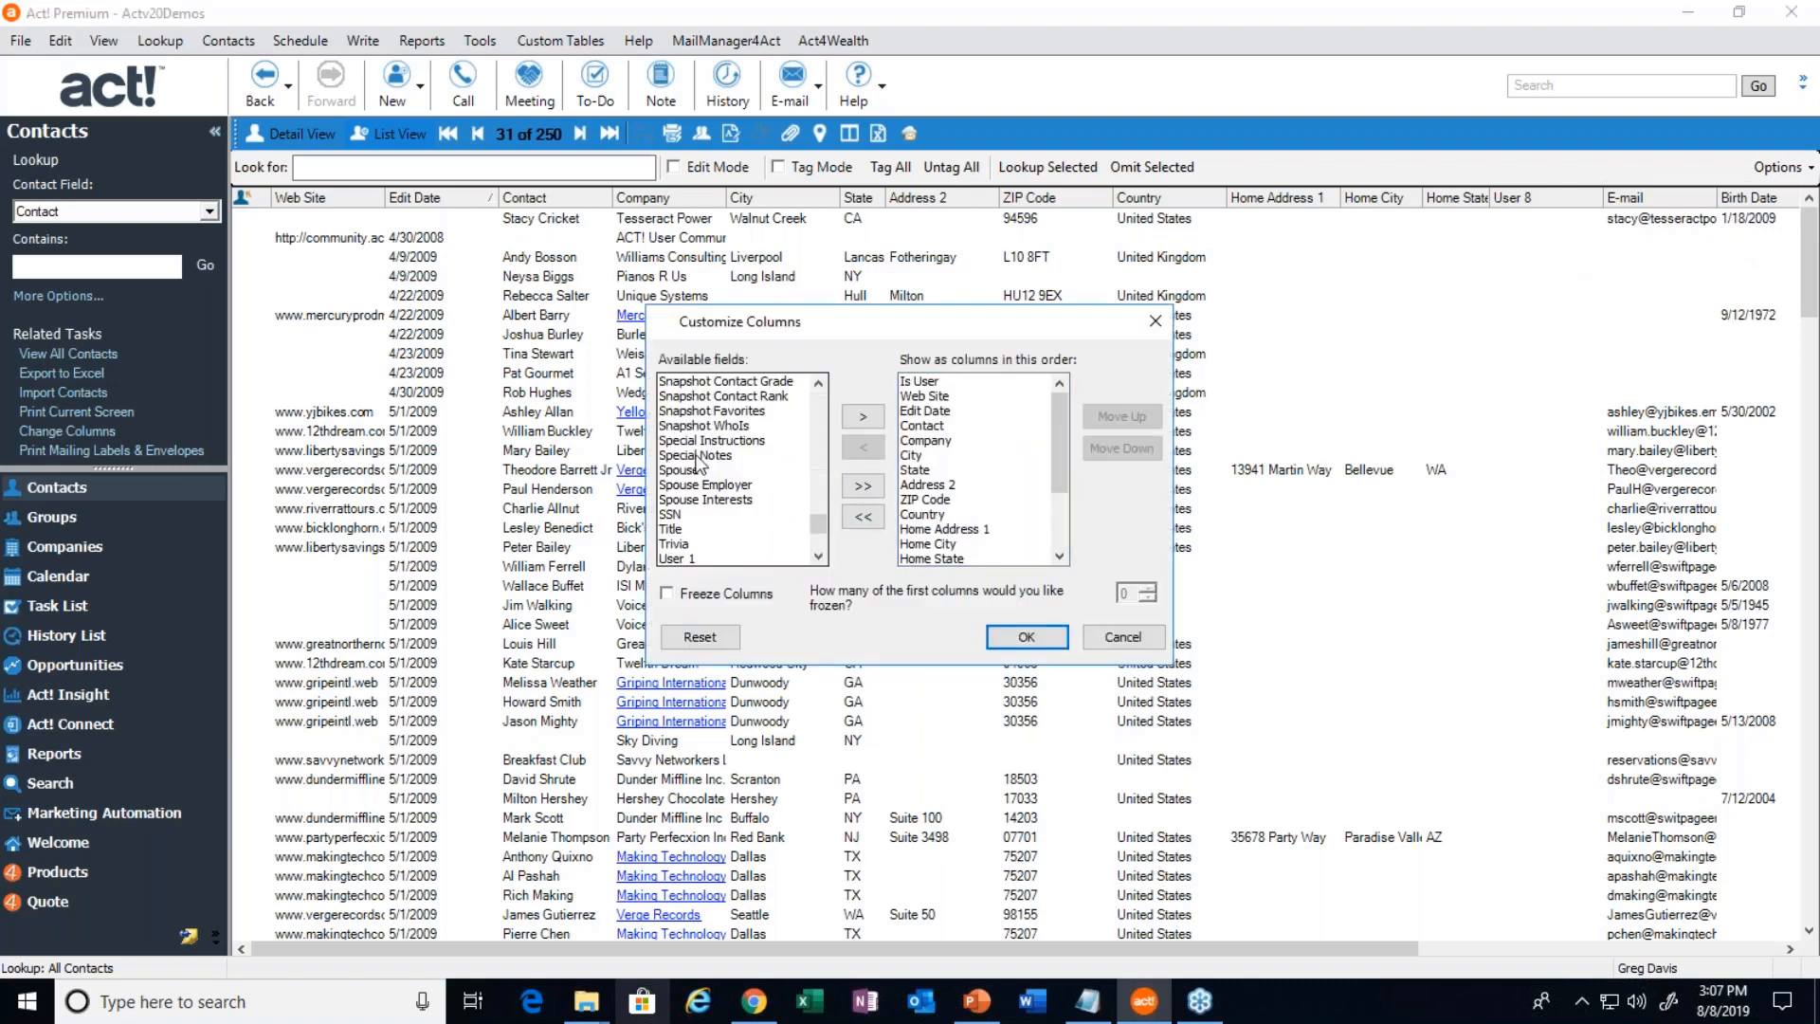
{"action": "left_click", "coordinate": [946, 396]}
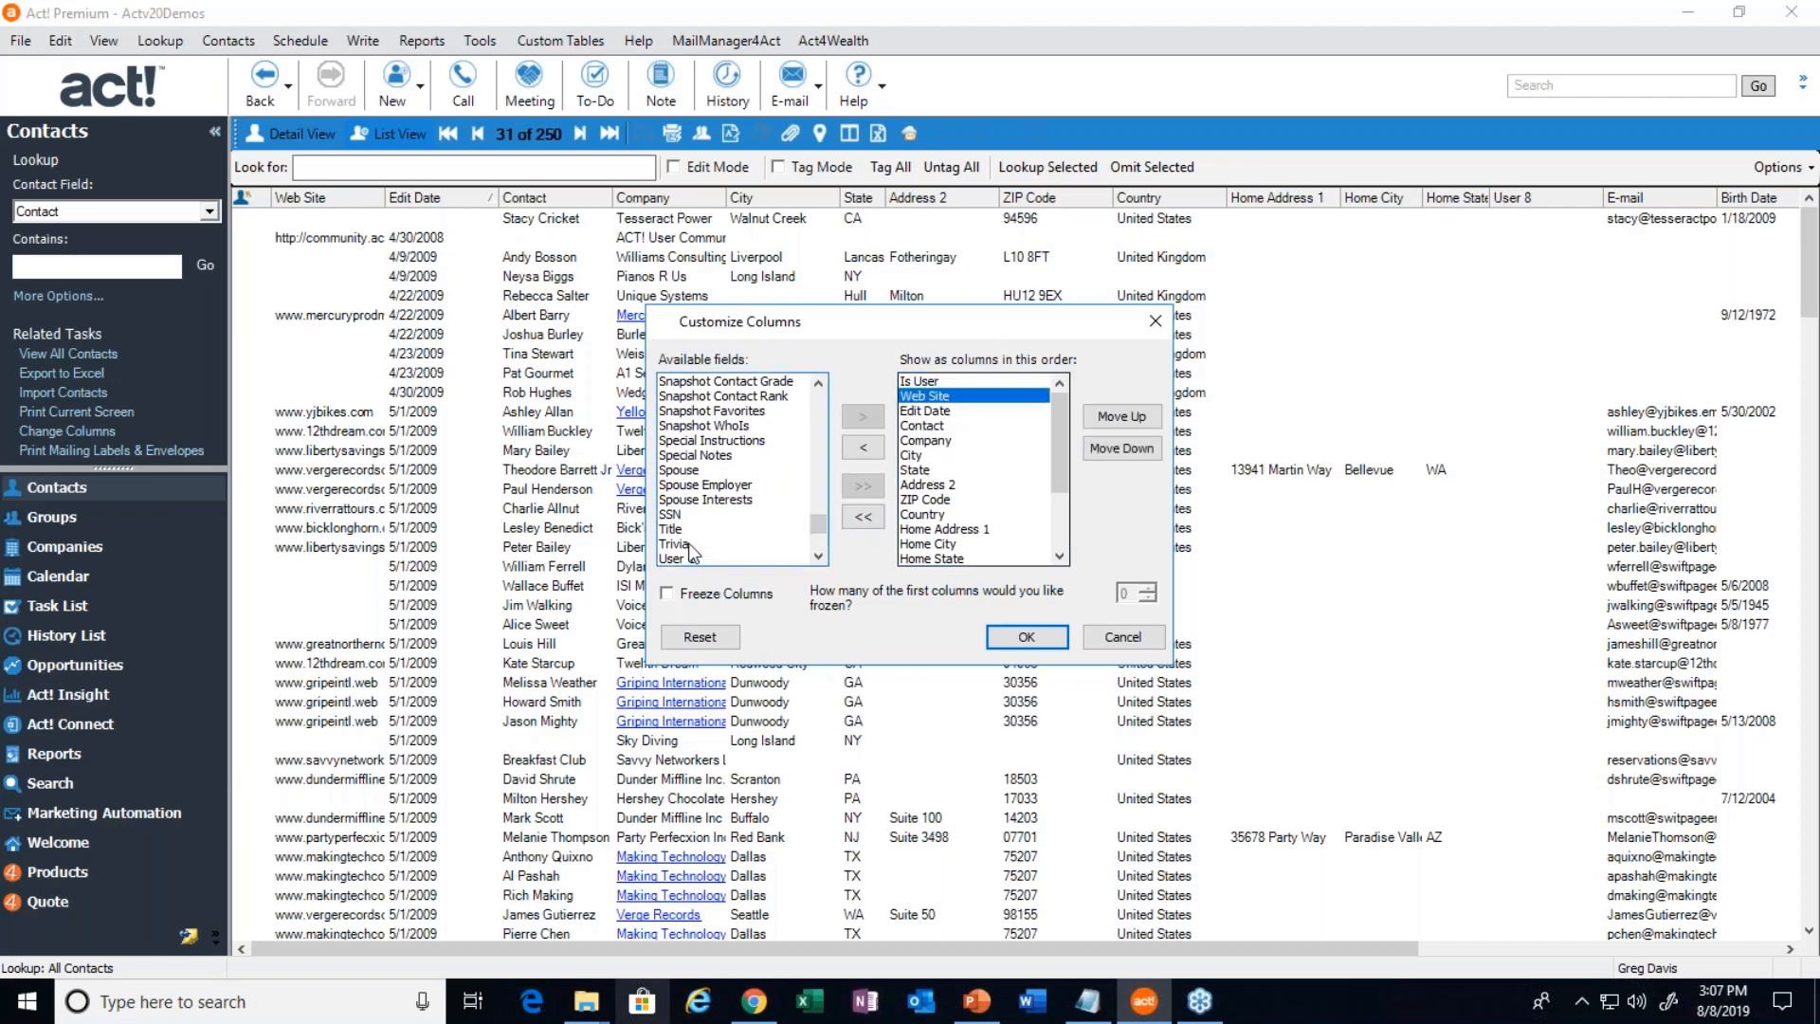
{"action": "left_click", "coordinate": [671, 517]}
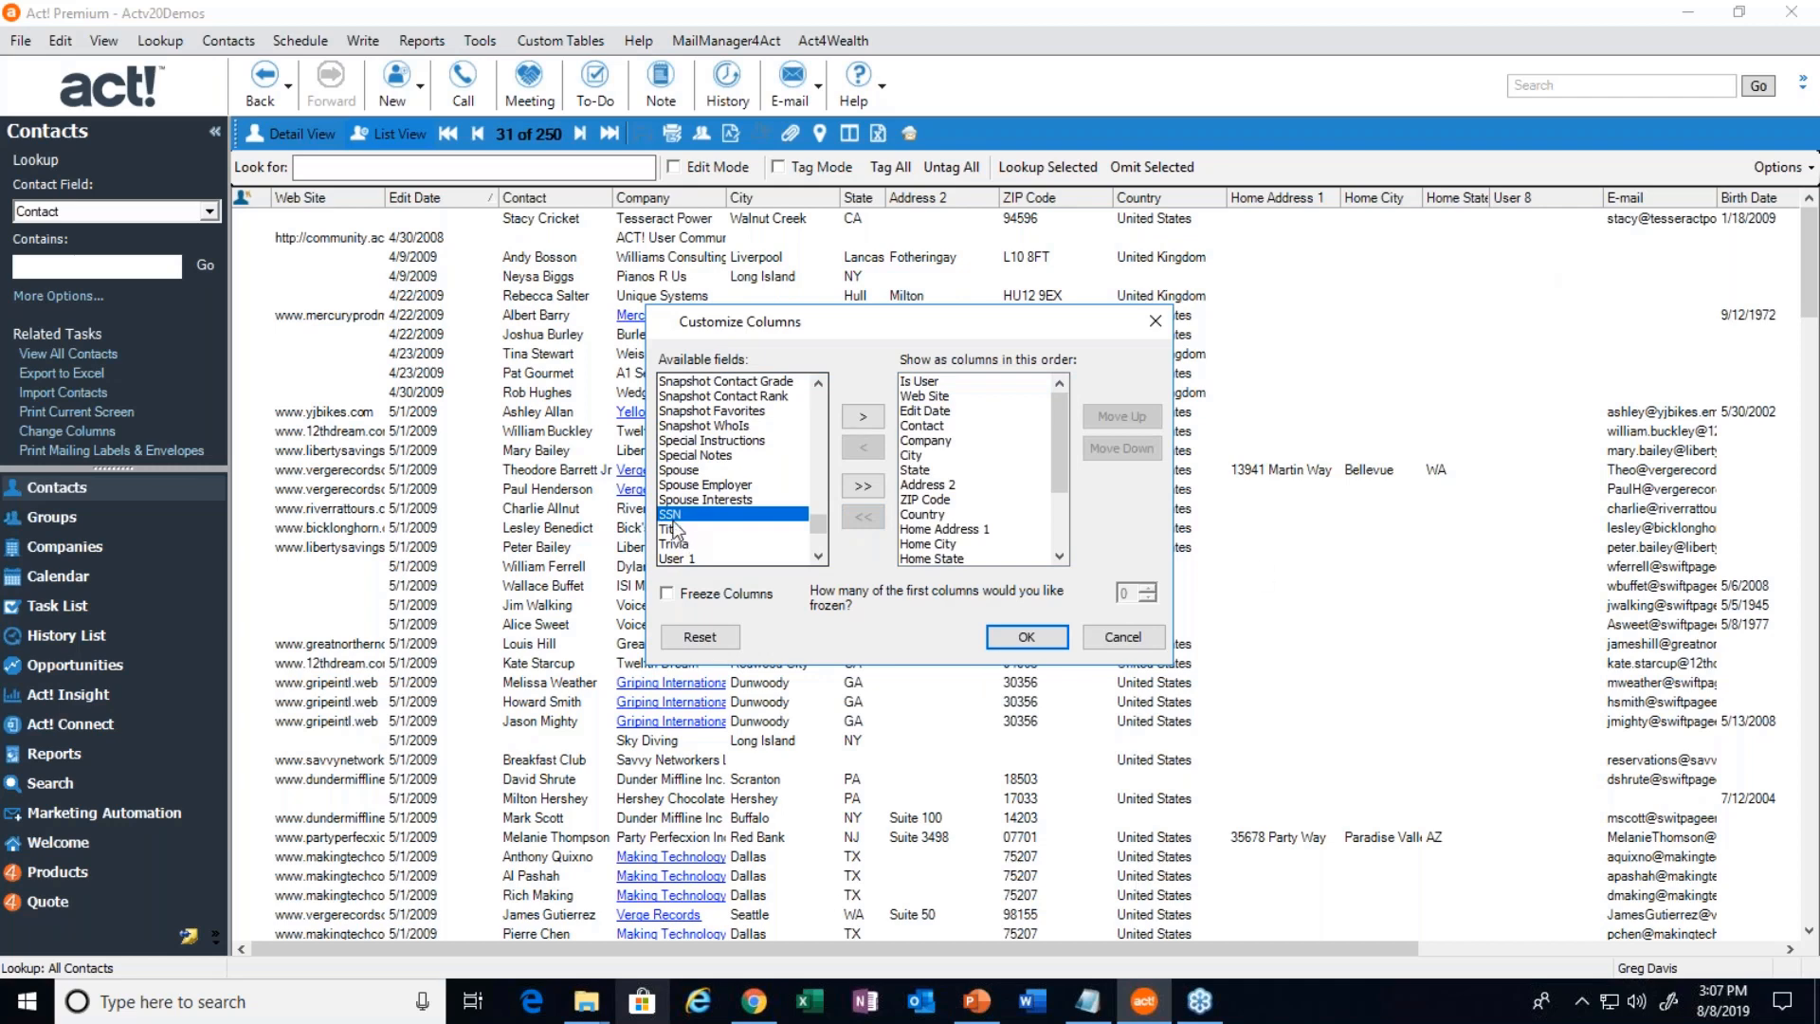
{"action": "left_click", "coordinate": [852, 418]}
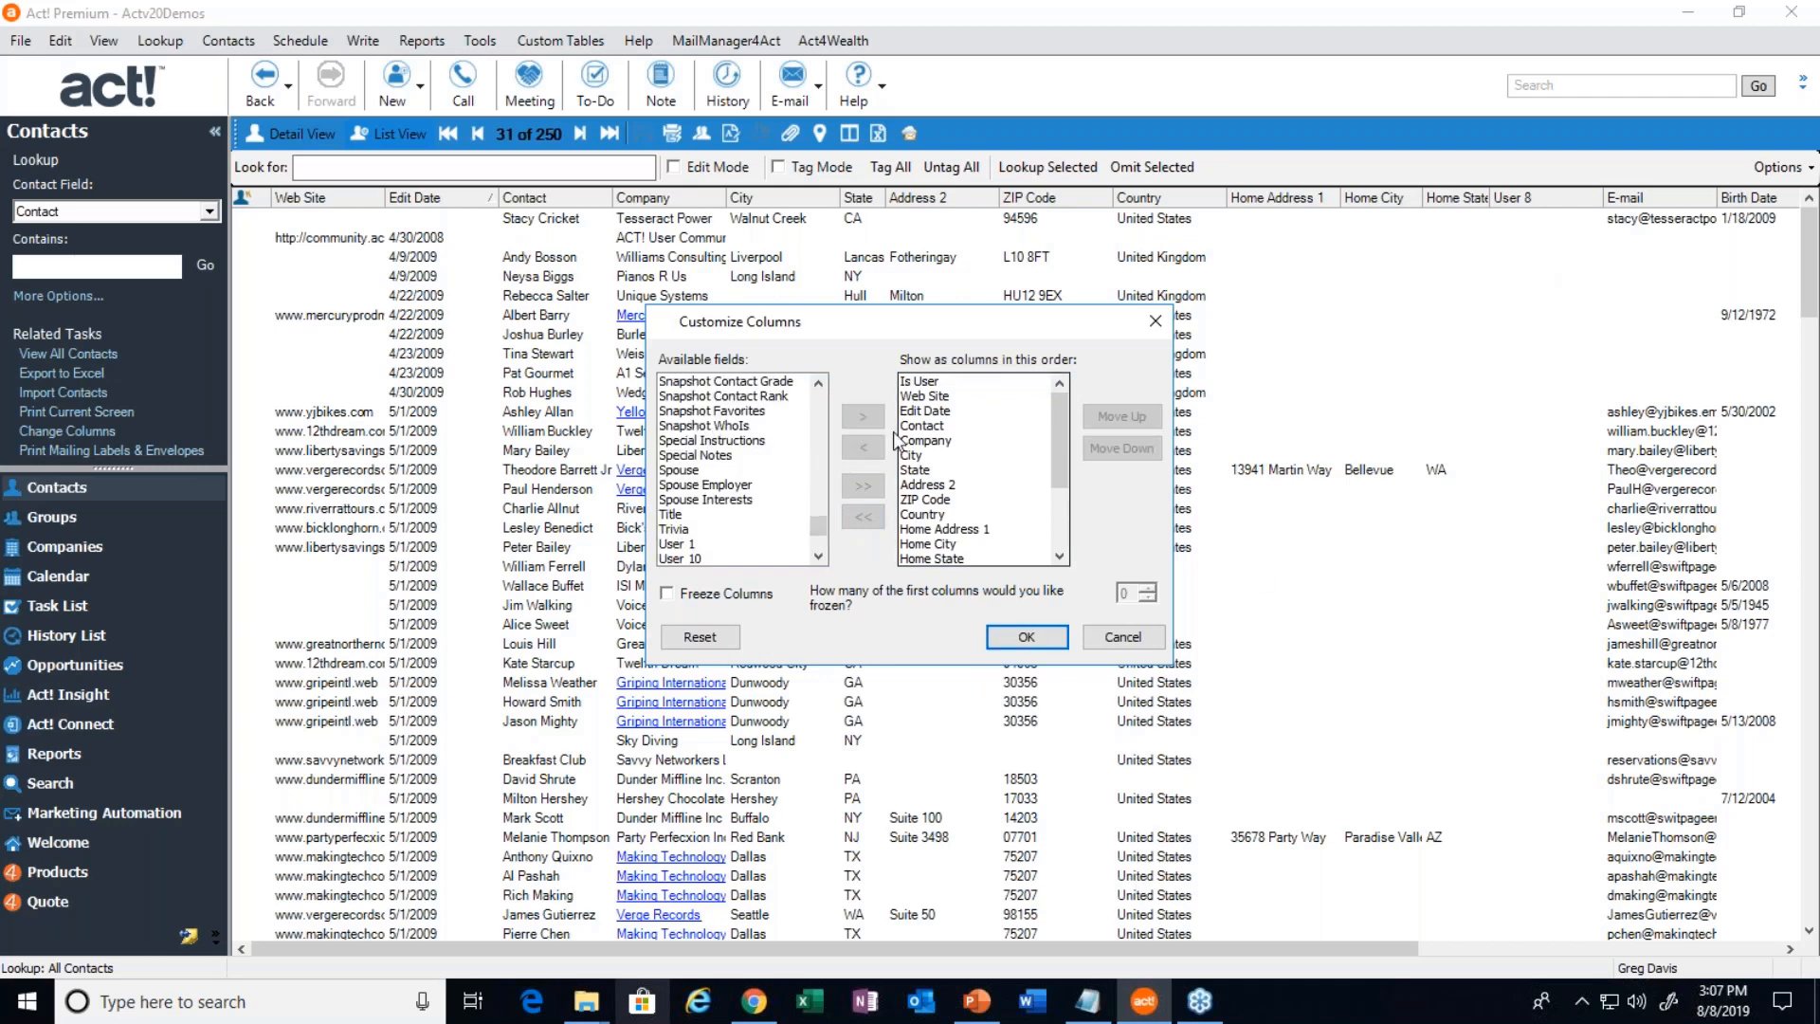
Move the SSN column to the first place in the column order, above Is User, and apply the layout
{"action": "left_click", "coordinate": [1055, 521]}
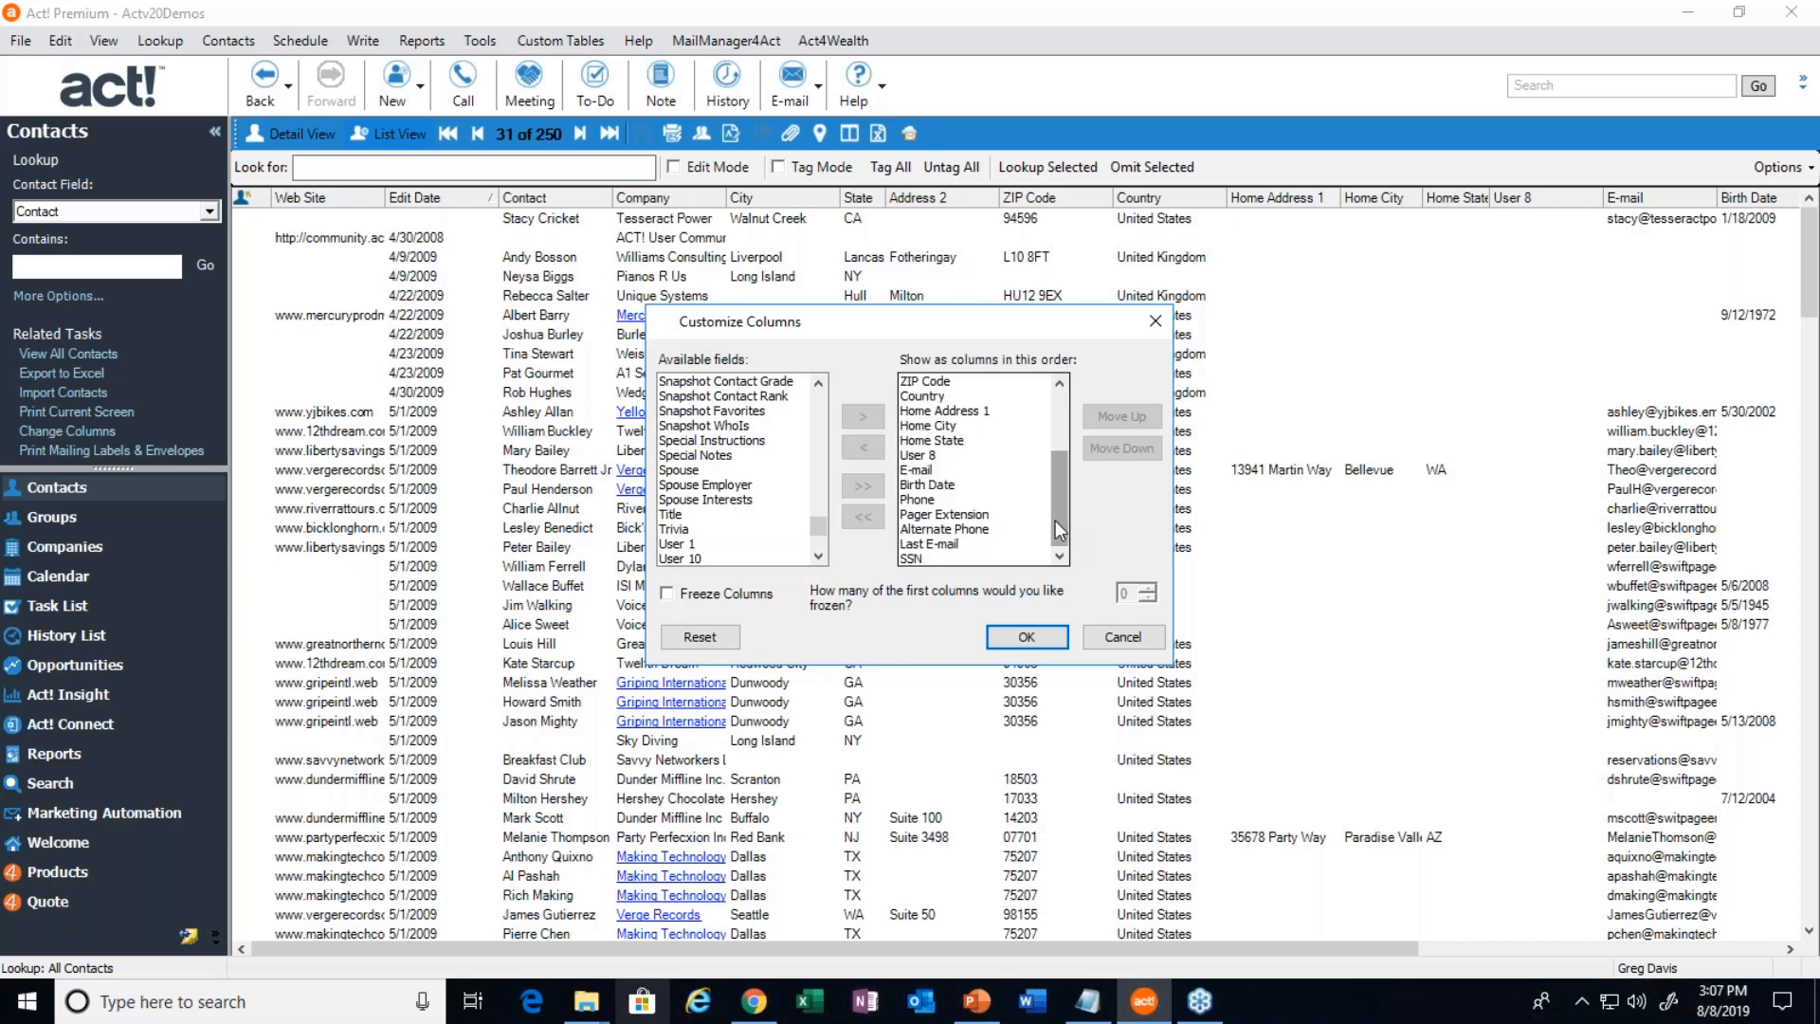
{"action": "left_click", "coordinate": [914, 559]}
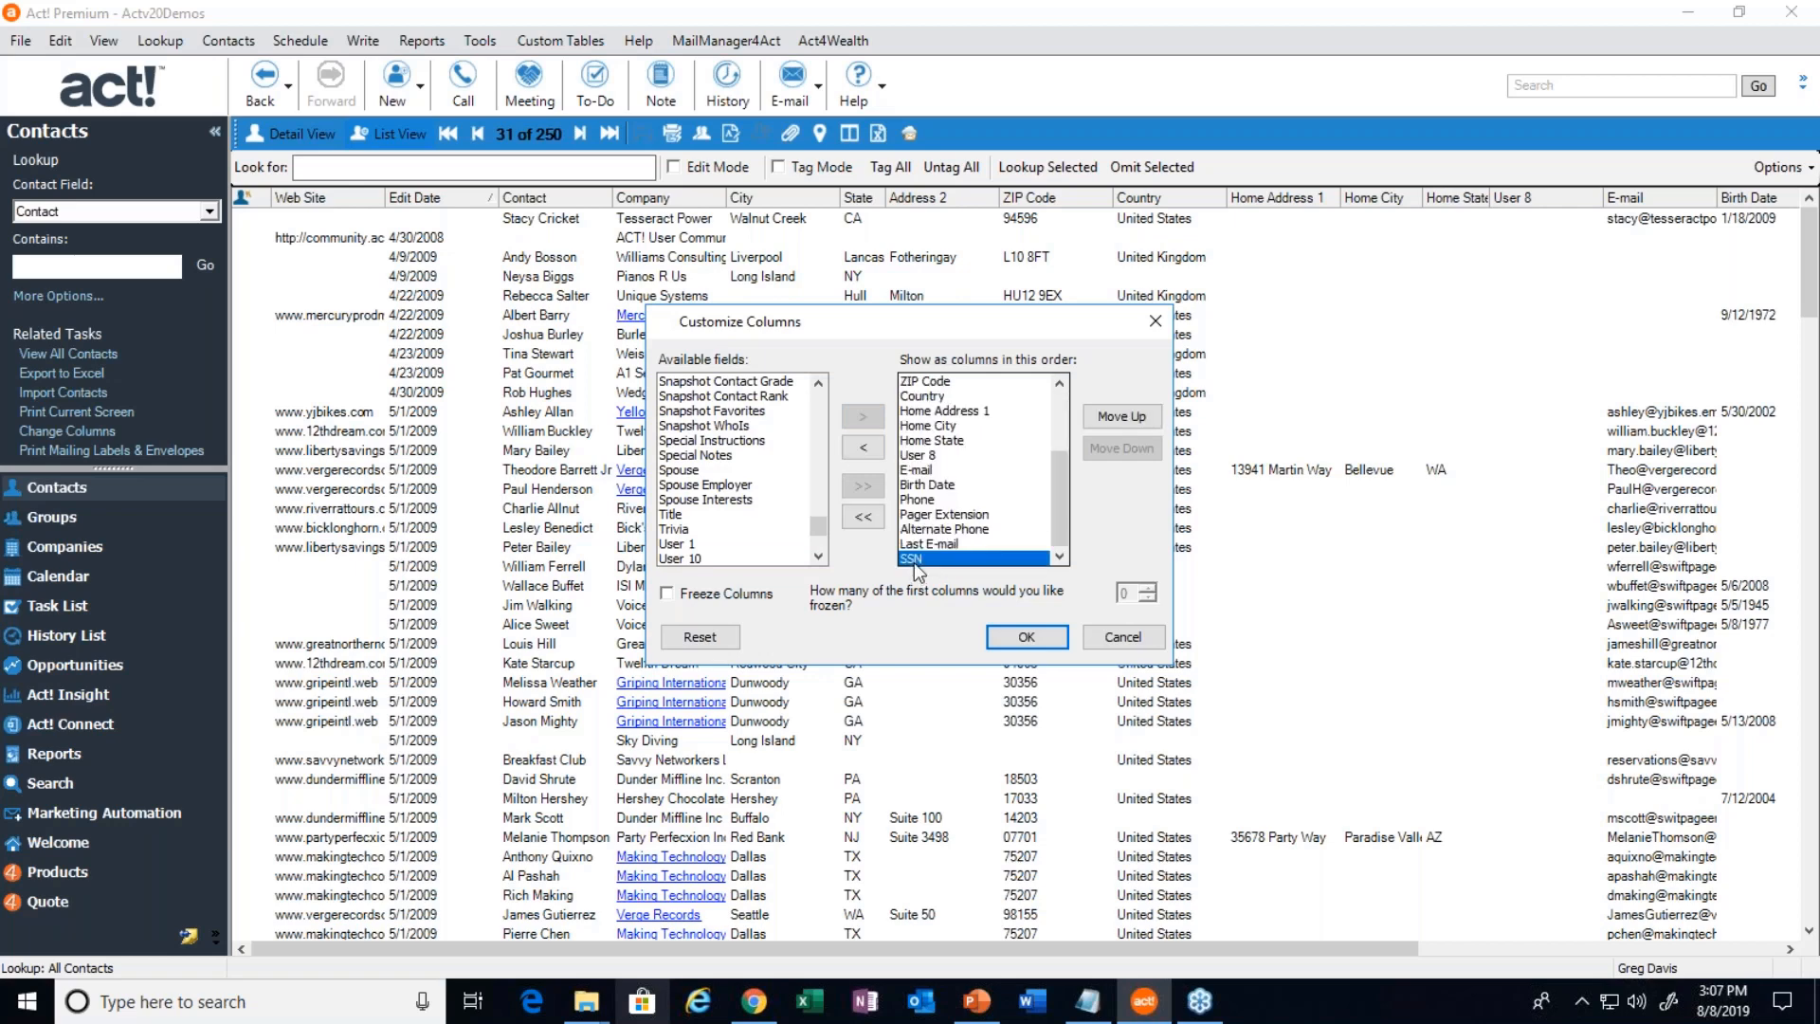
{"action": "left_click", "coordinate": [1092, 419]}
{"action": "left_click", "coordinate": [1092, 419]}
{"action": "left_click", "coordinate": [1092, 419]}
{"action": "left_click", "coordinate": [1092, 419]}
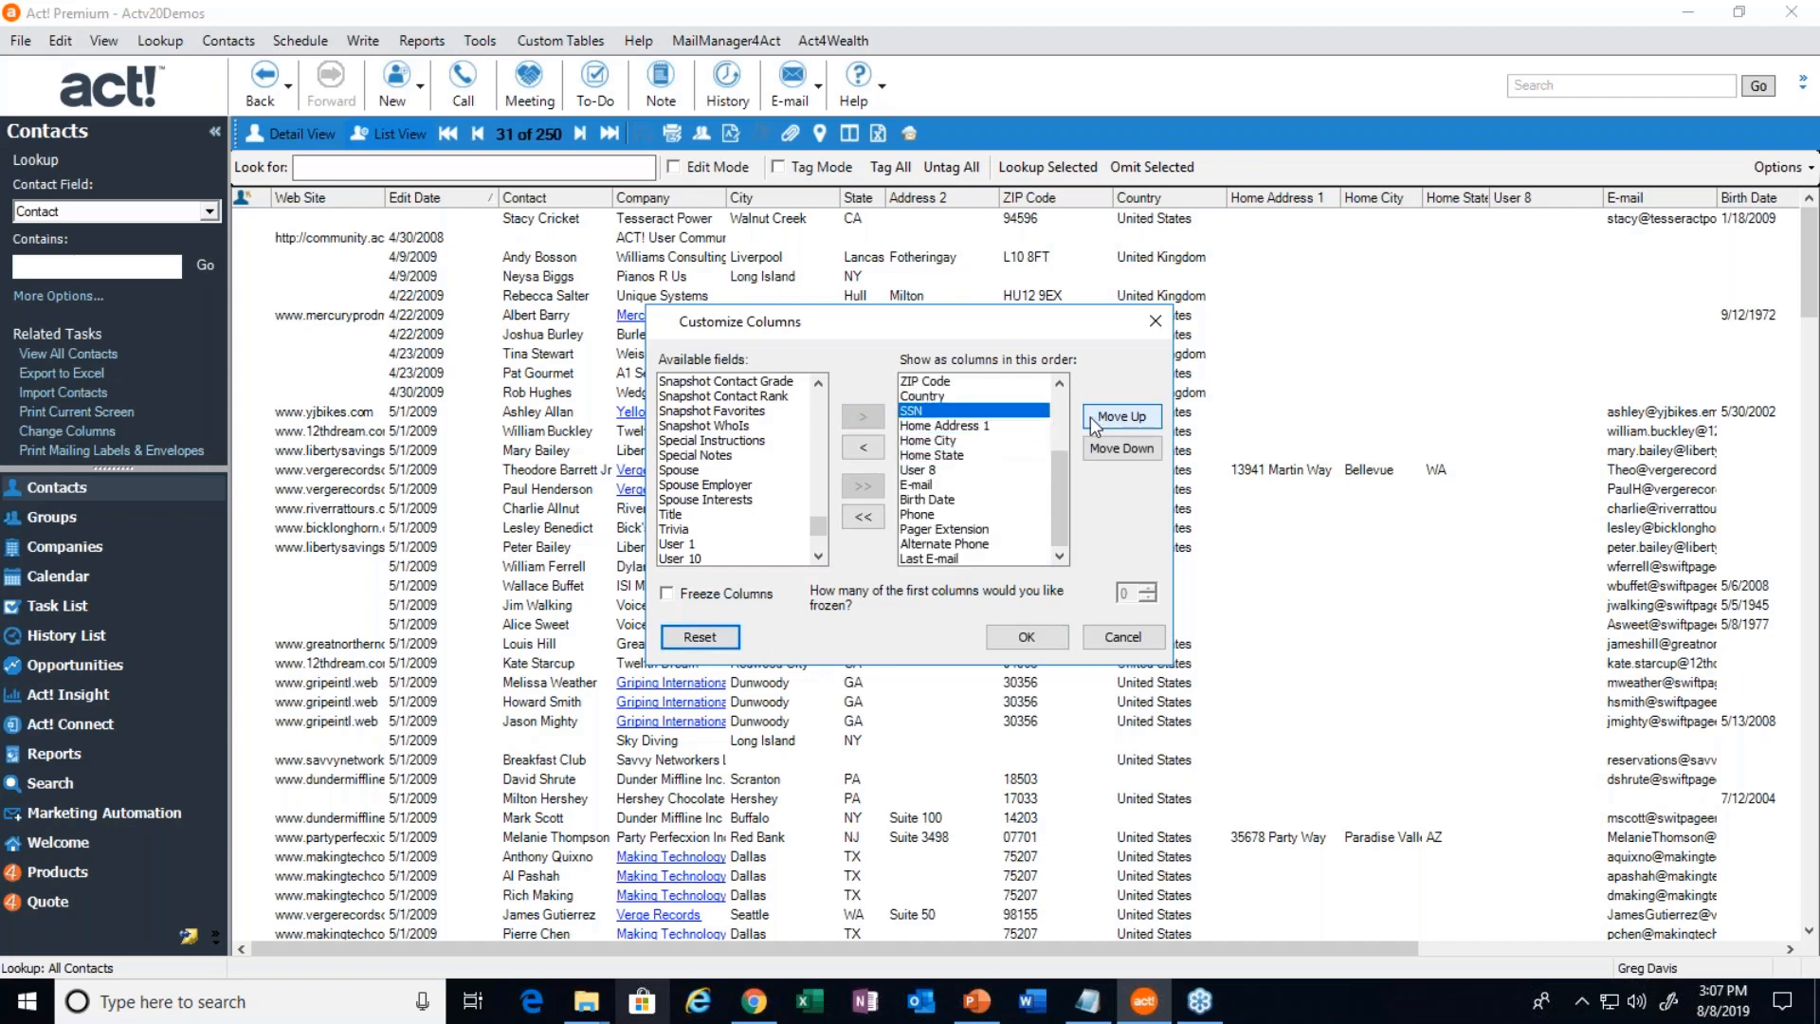
{"action": "left_click", "coordinate": [1092, 419]}
{"action": "left_click", "coordinate": [1092, 419]}
{"action": "left_click", "coordinate": [1092, 419]}
{"action": "left_click", "coordinate": [1092, 419]}
{"action": "left_click", "coordinate": [1092, 419]}
{"action": "left_click", "coordinate": [1092, 419]}
{"action": "left_click", "coordinate": [1092, 419]}
{"action": "left_click", "coordinate": [1092, 419]}
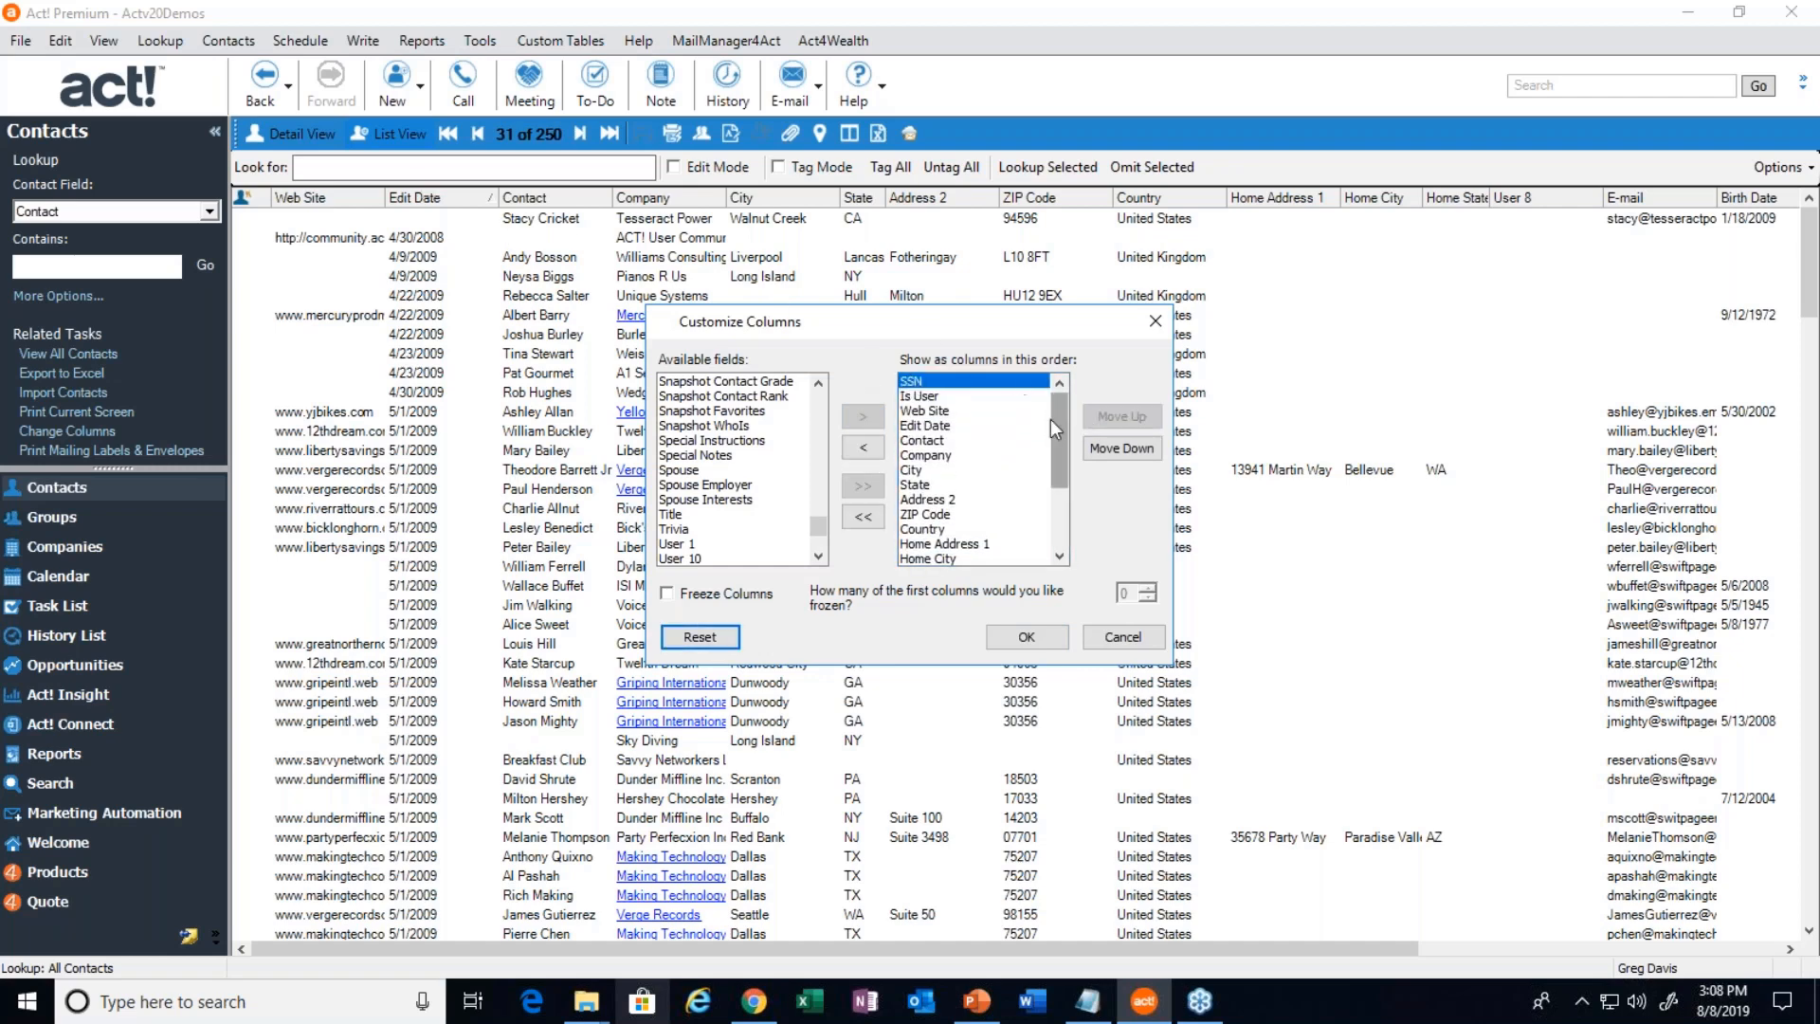
{"action": "left_click", "coordinate": [1019, 637]}
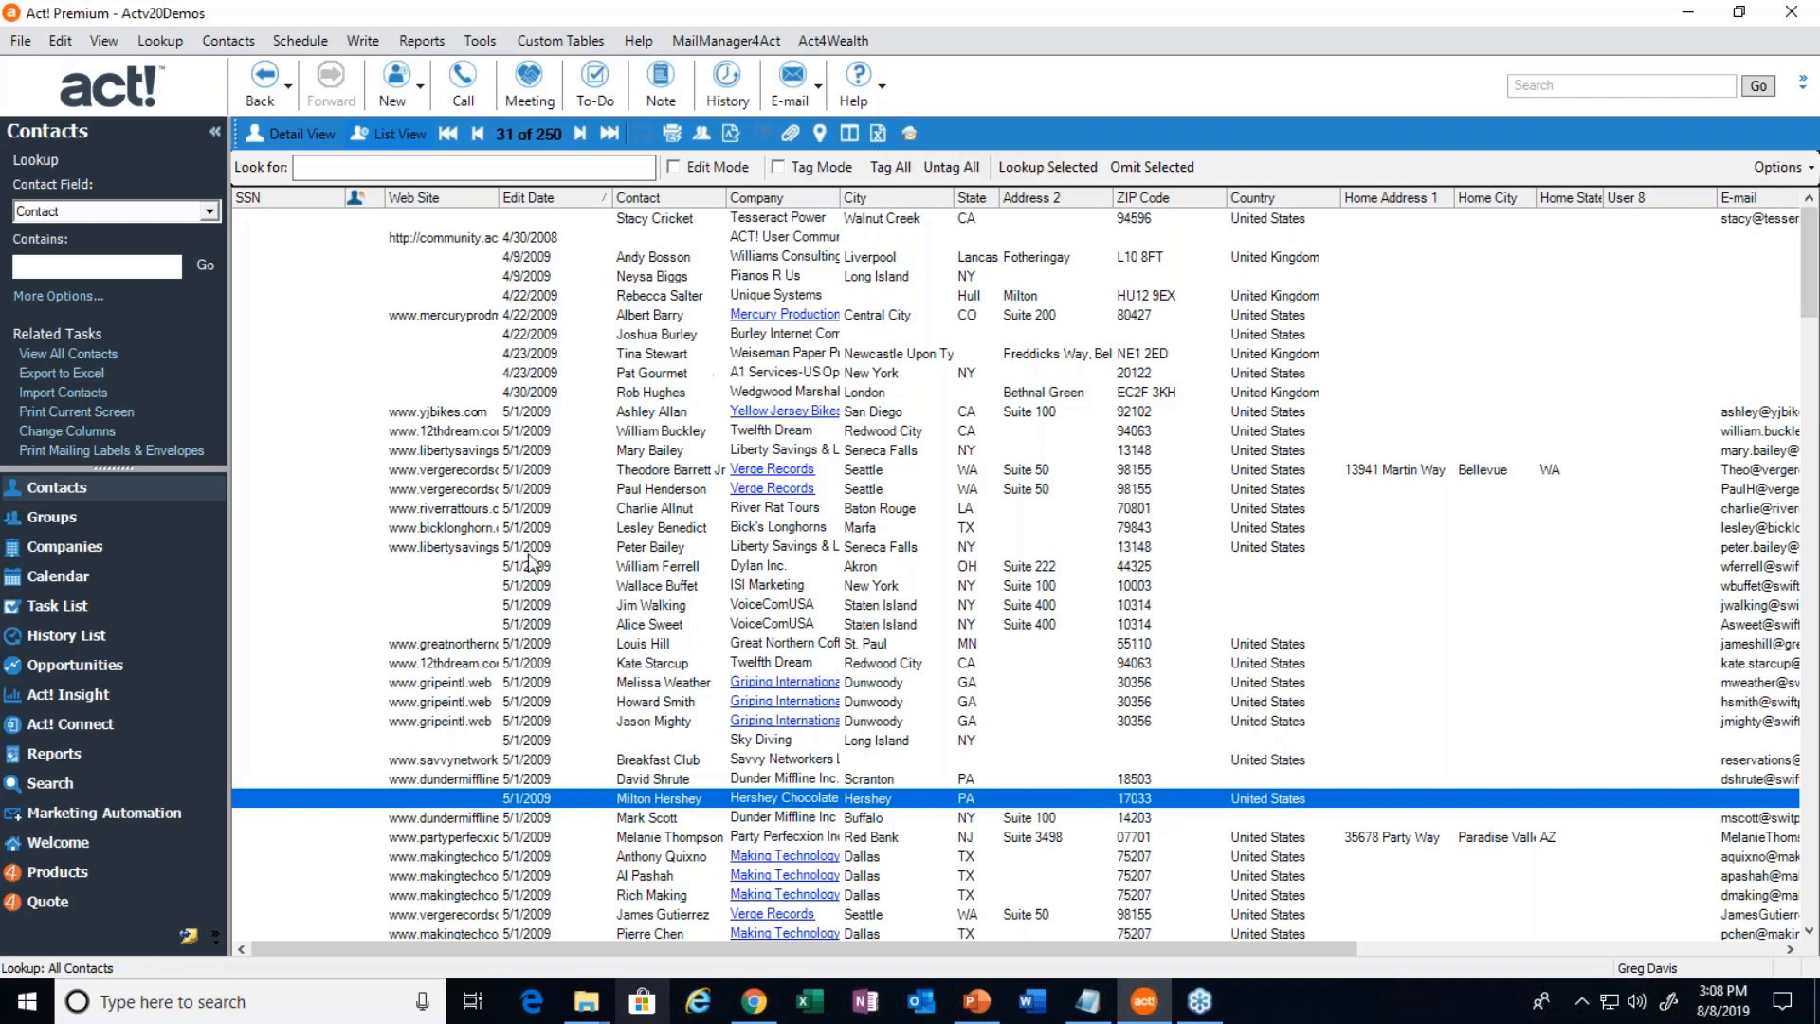
Open the detail record of the first Liberty Savings & Loan contact in the list
{"action": "left_click", "coordinate": [462, 550]}
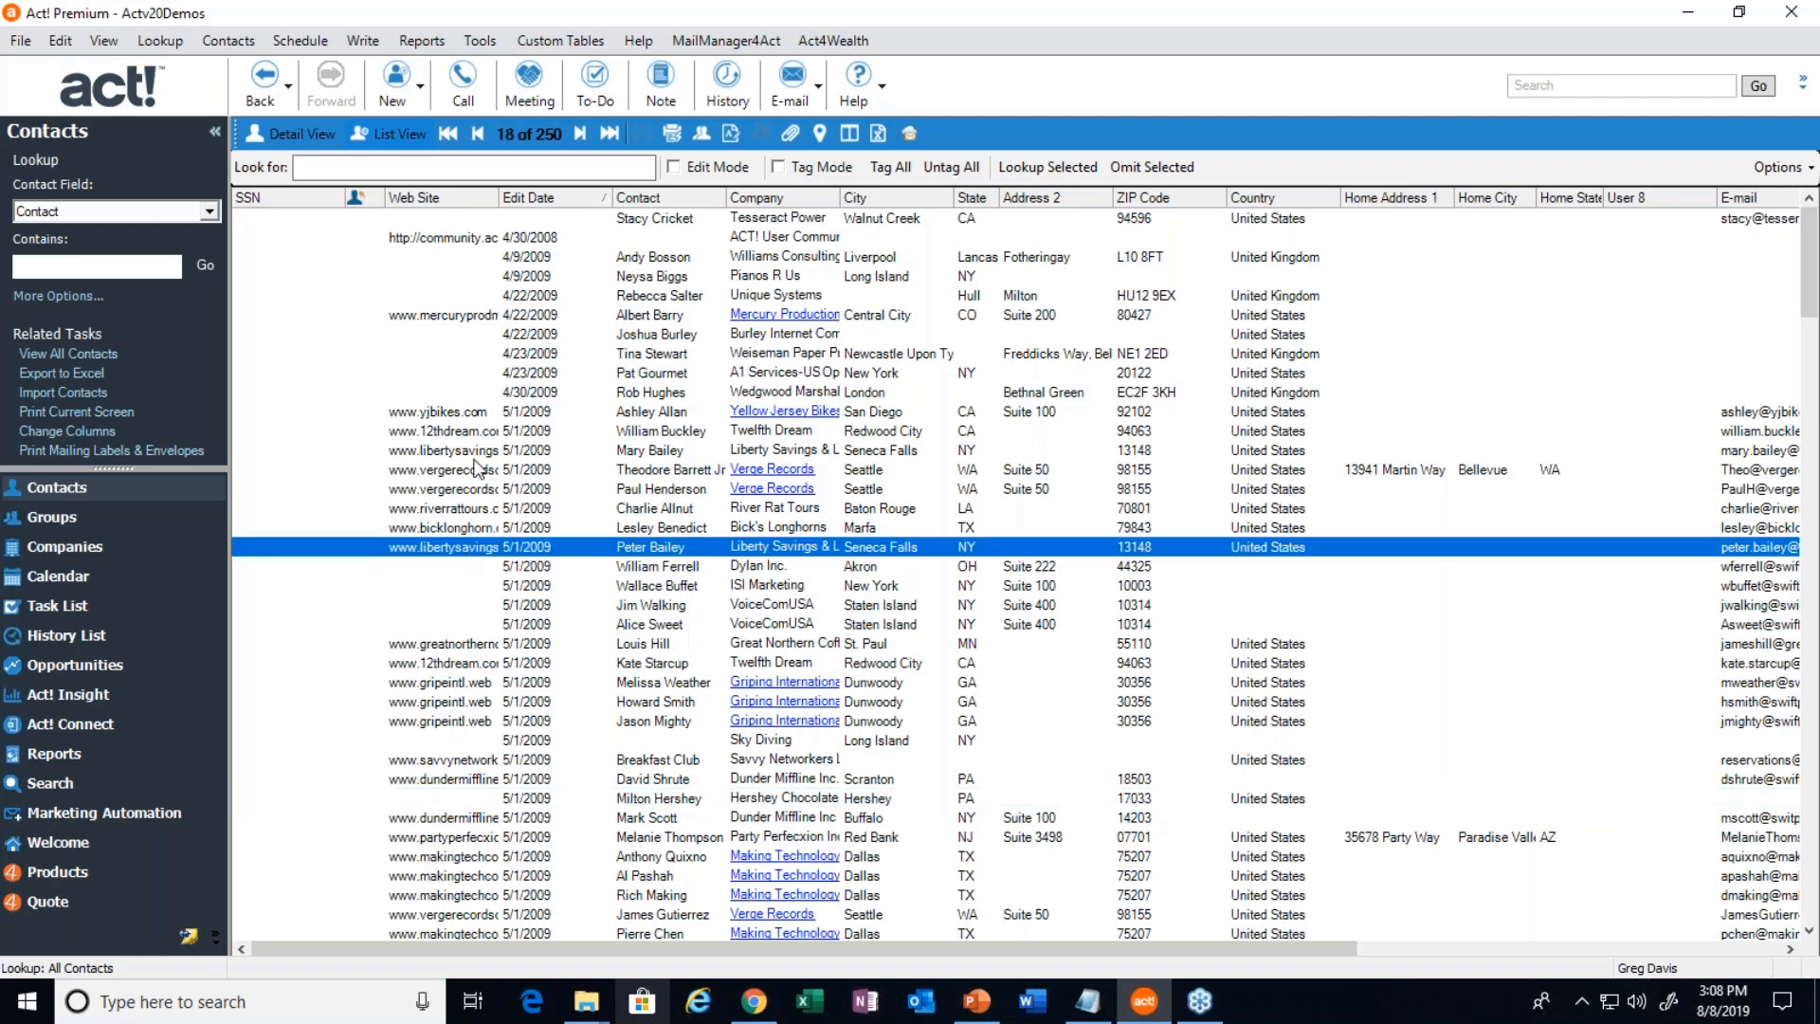
{"action": "left_click", "coordinate": [629, 453]}
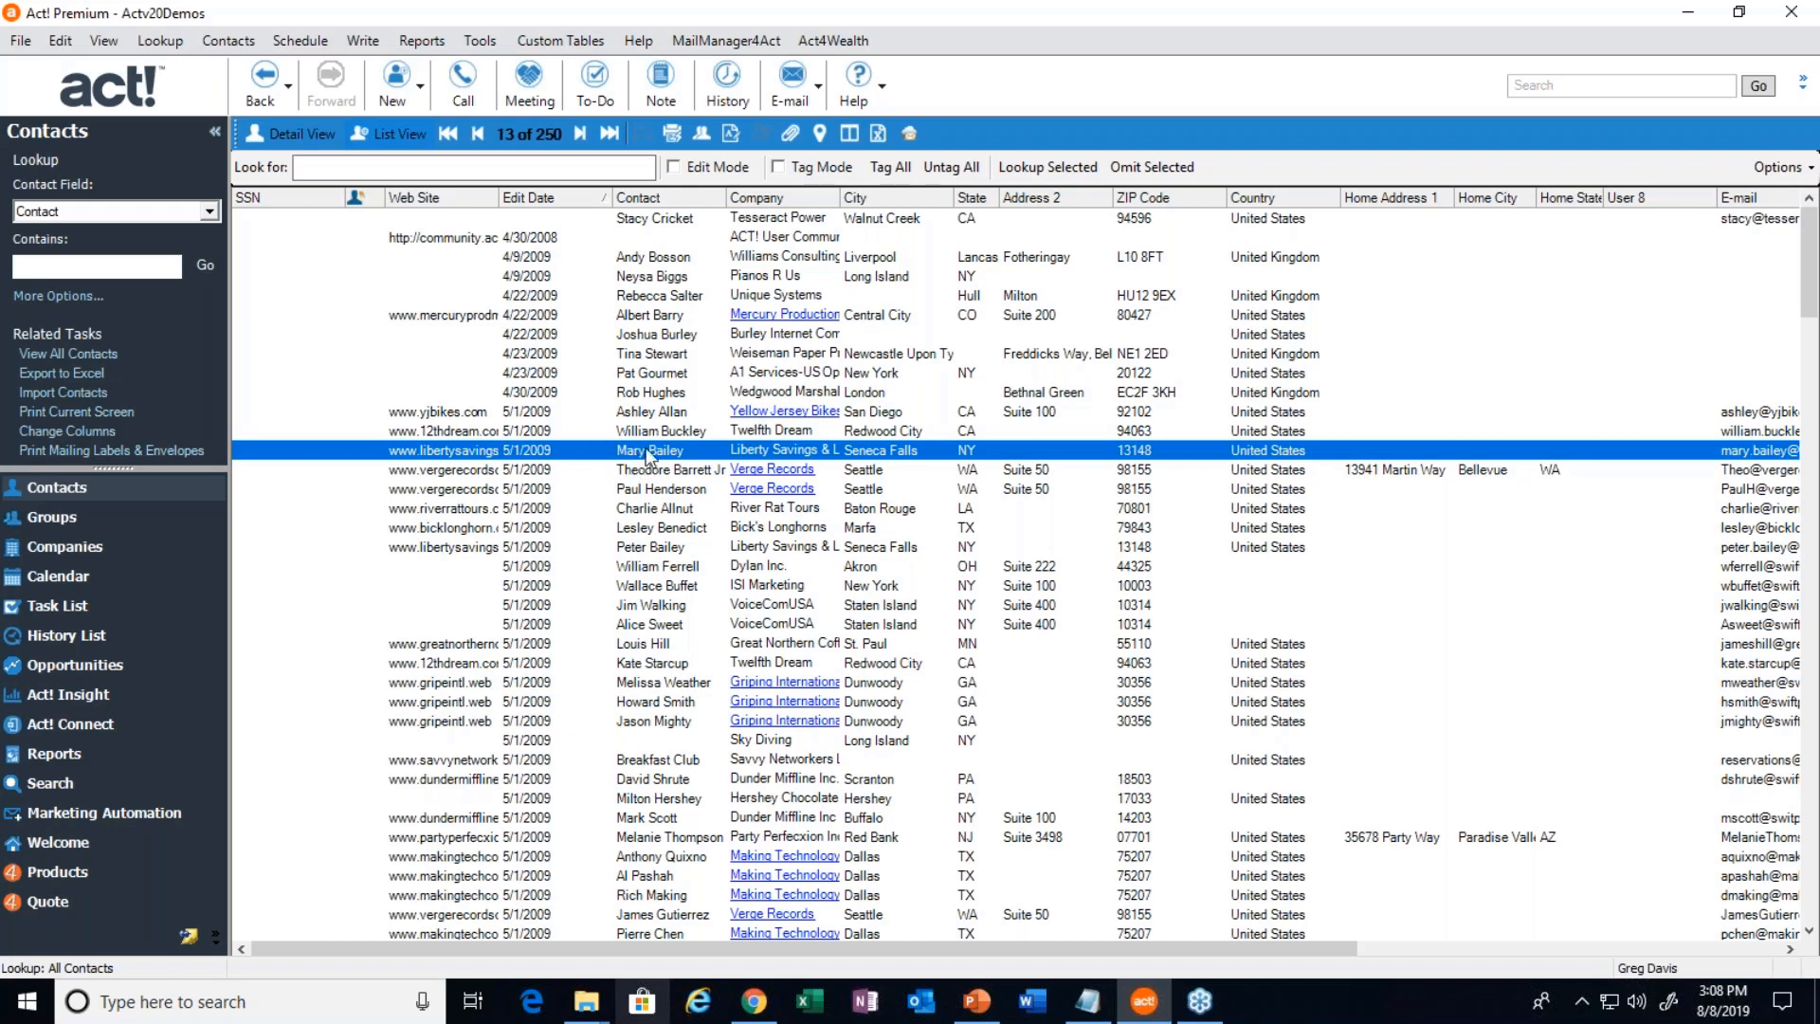
{"action": "double_click", "coordinate": [644, 457]}
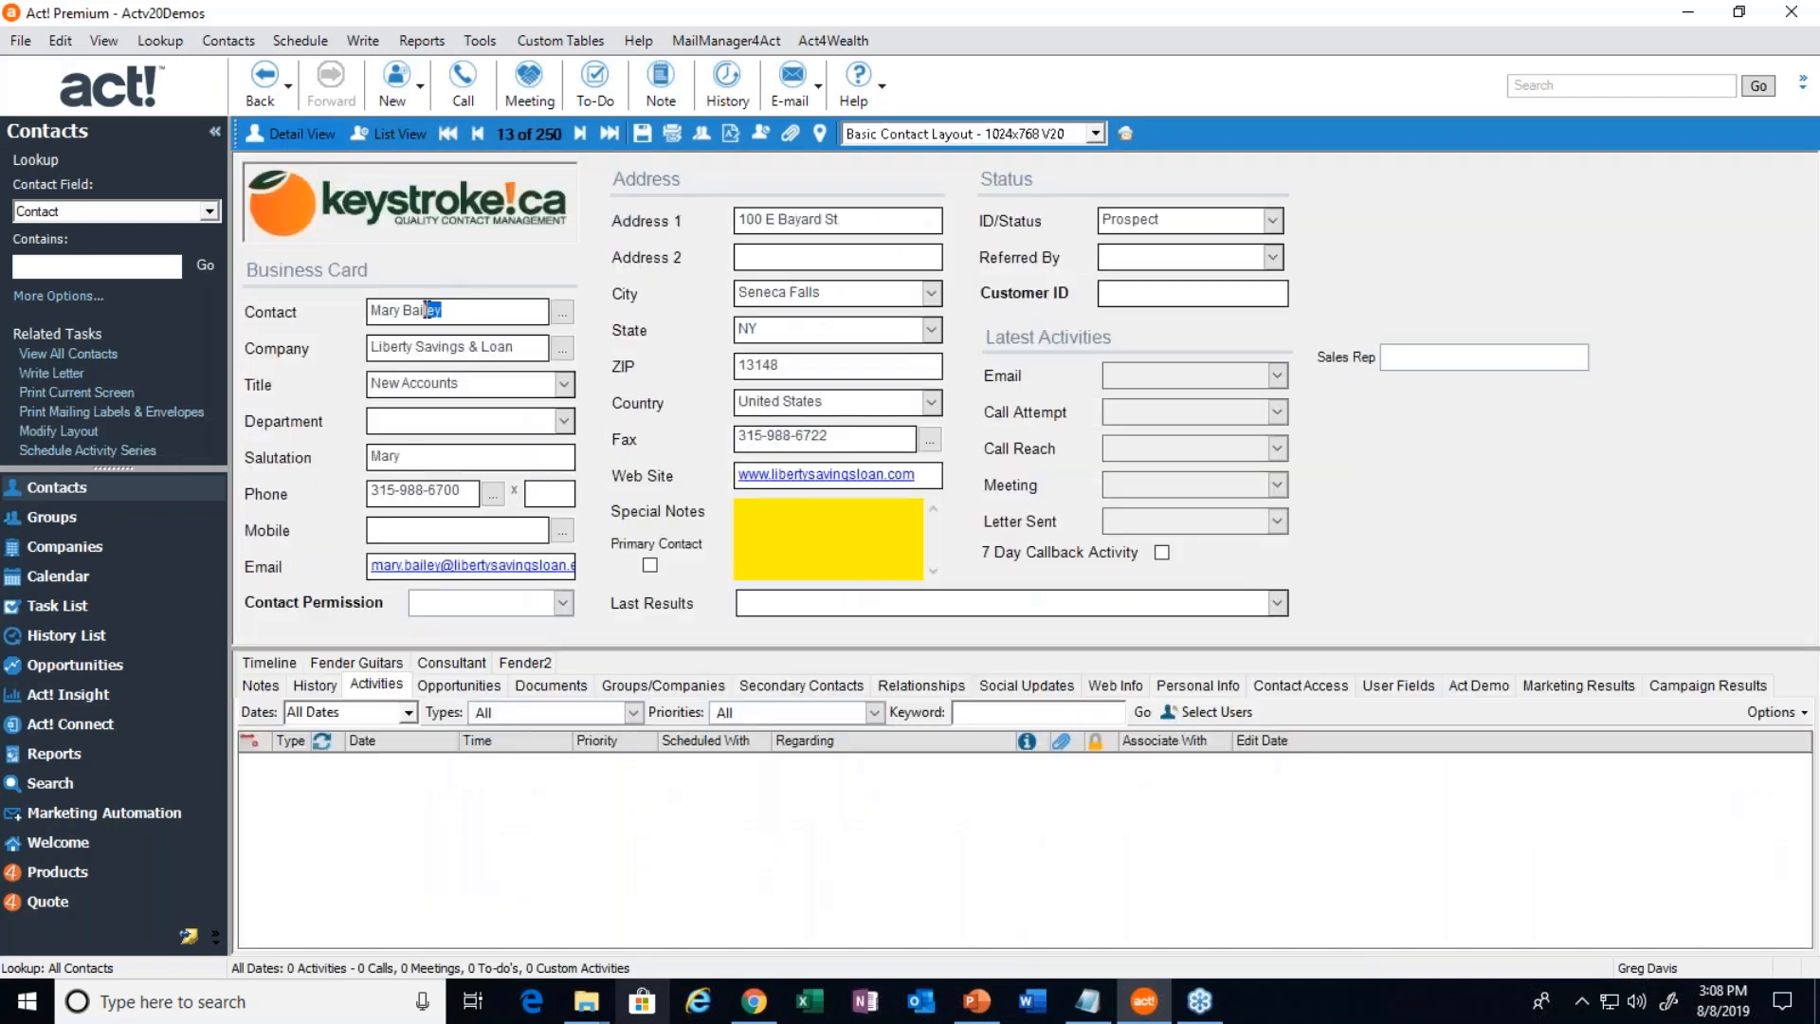
Point out the contact's name field and show the record's notes
{"action": "left_click_drag", "start_coordinate": [438, 310], "coordinate": [331, 312]}
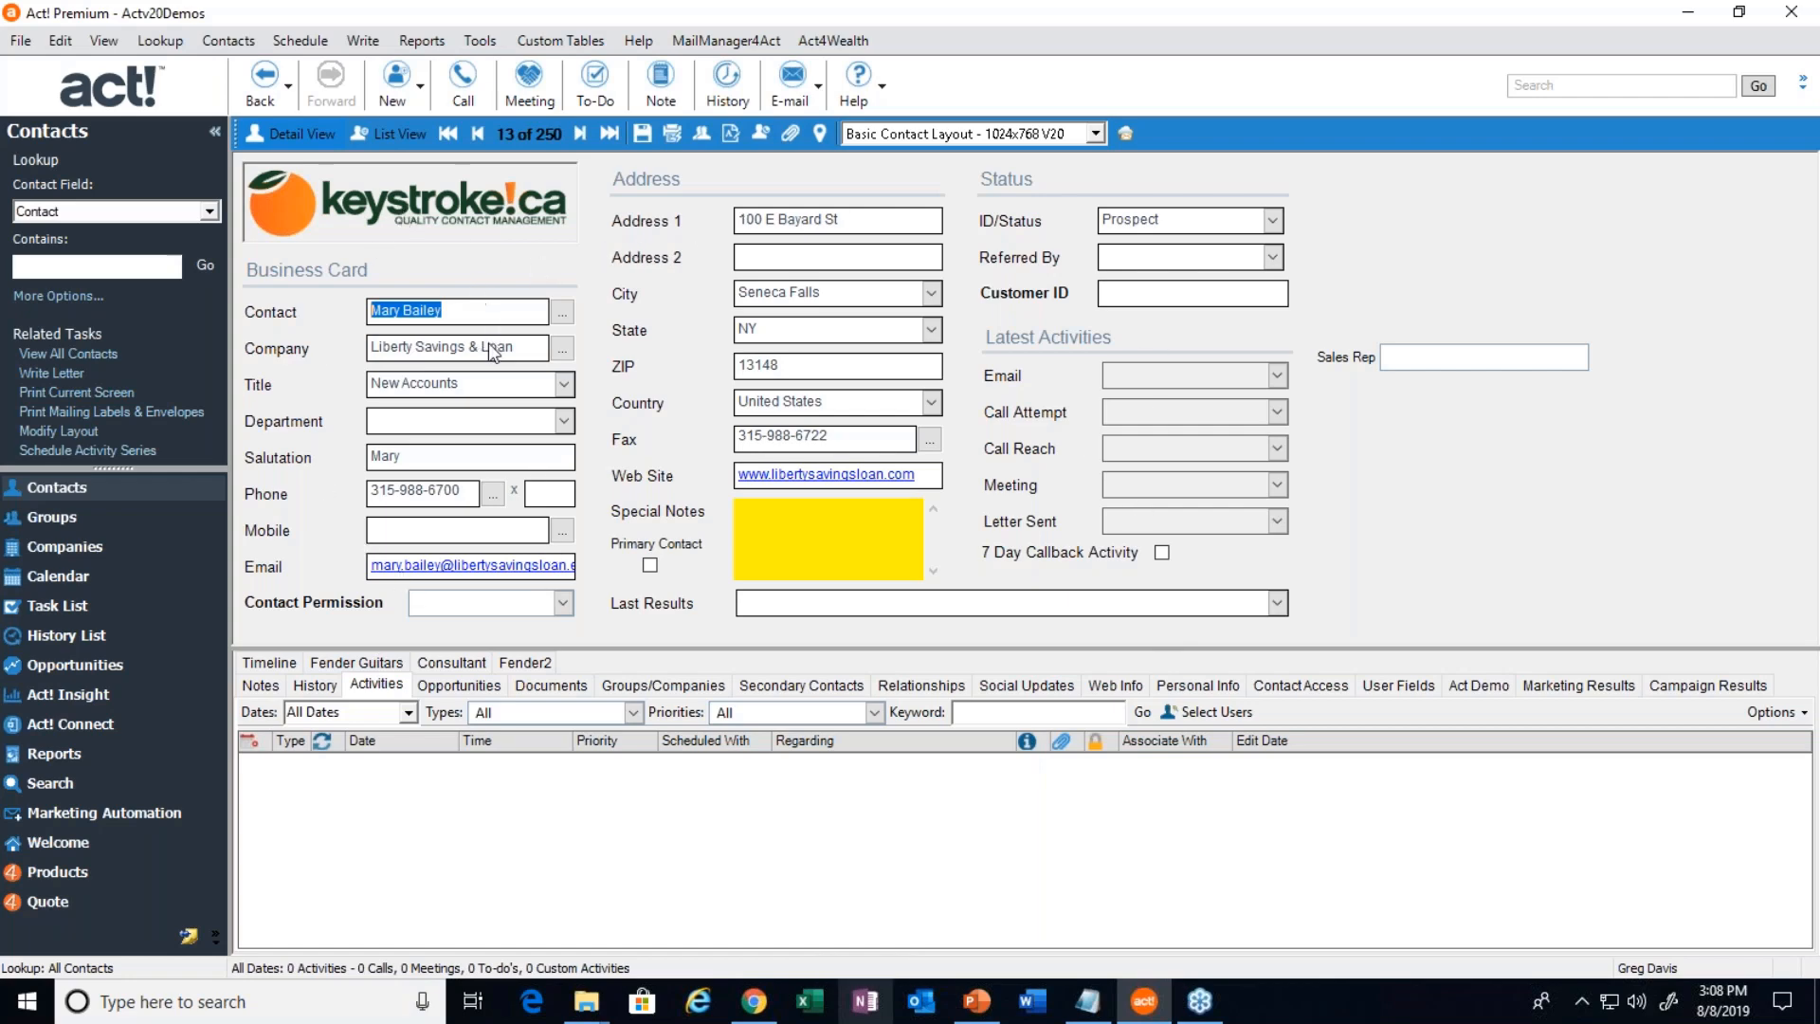
{"action": "key", "text": "End"}
{"action": "left_click", "coordinate": [259, 684]}
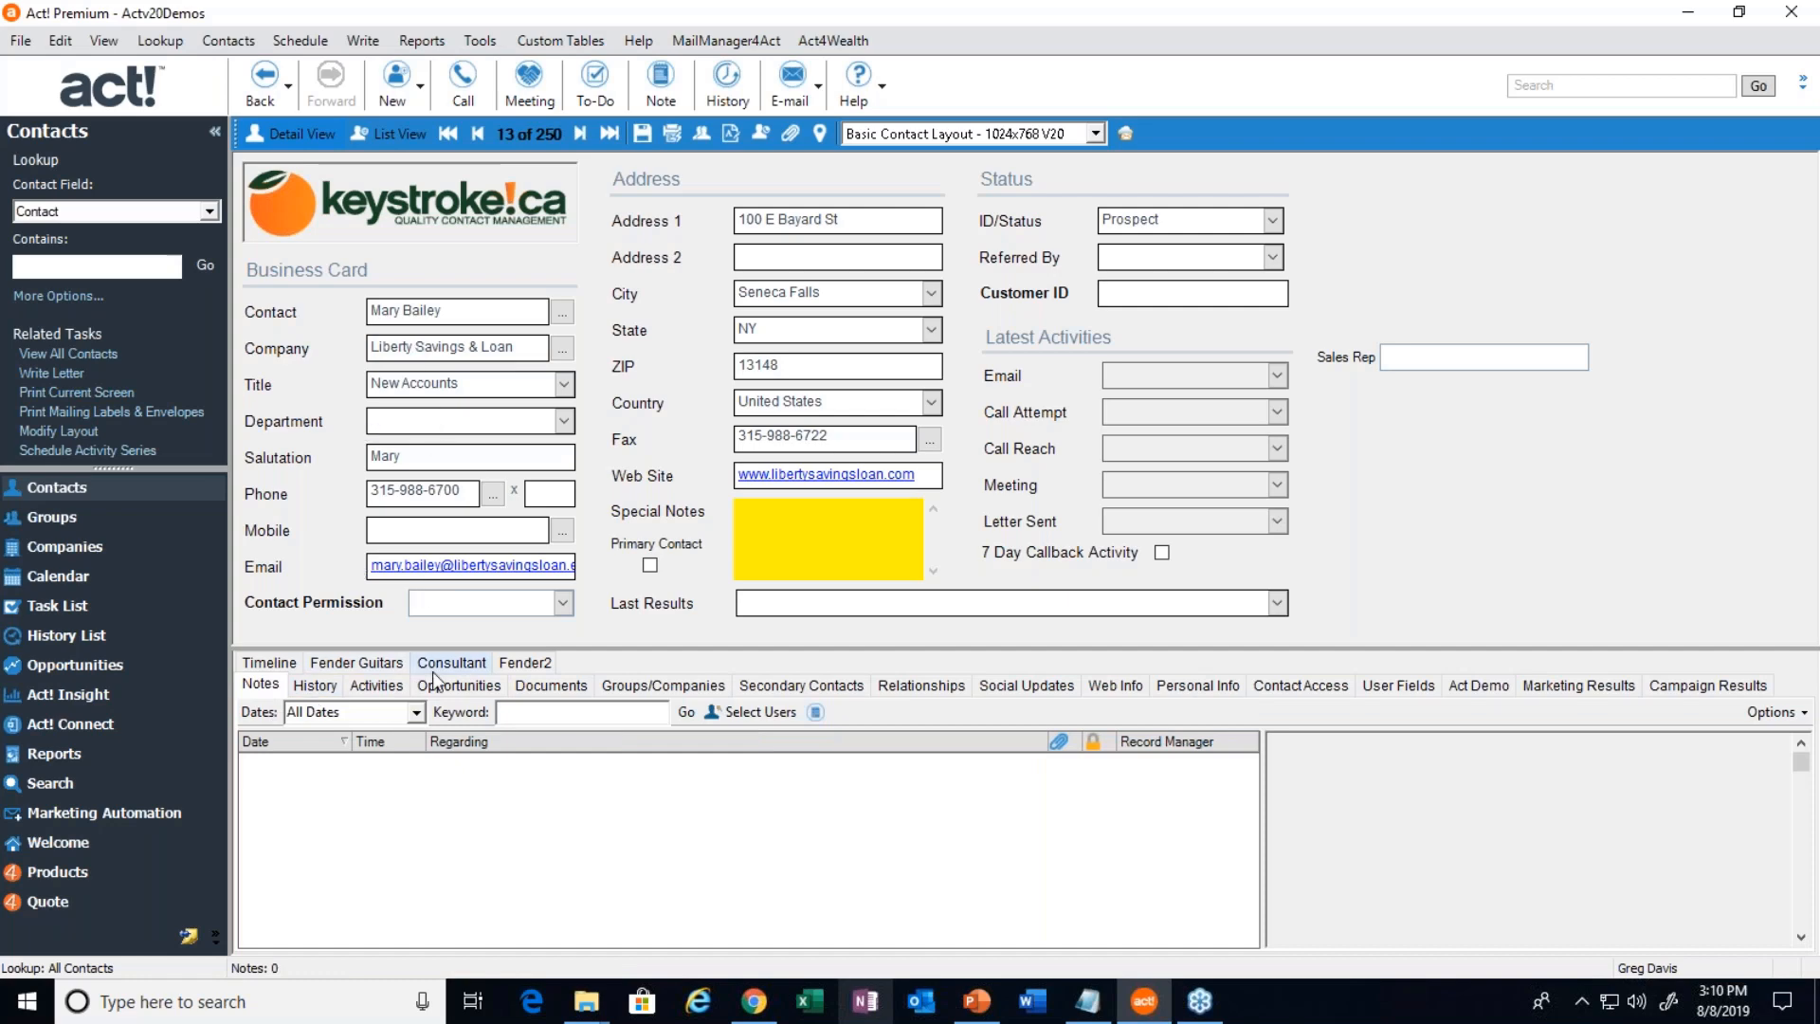
Enlarge the notes area up to the Country field, and shrink it back to just below Last Results
{"action": "left_click_drag", "start_coordinate": [453, 311], "coordinate": [289, 314]}
{"action": "left_click", "coordinate": [422, 313]}
{"action": "left_click_drag", "start_coordinate": [631, 646], "coordinate": [650, 429]}
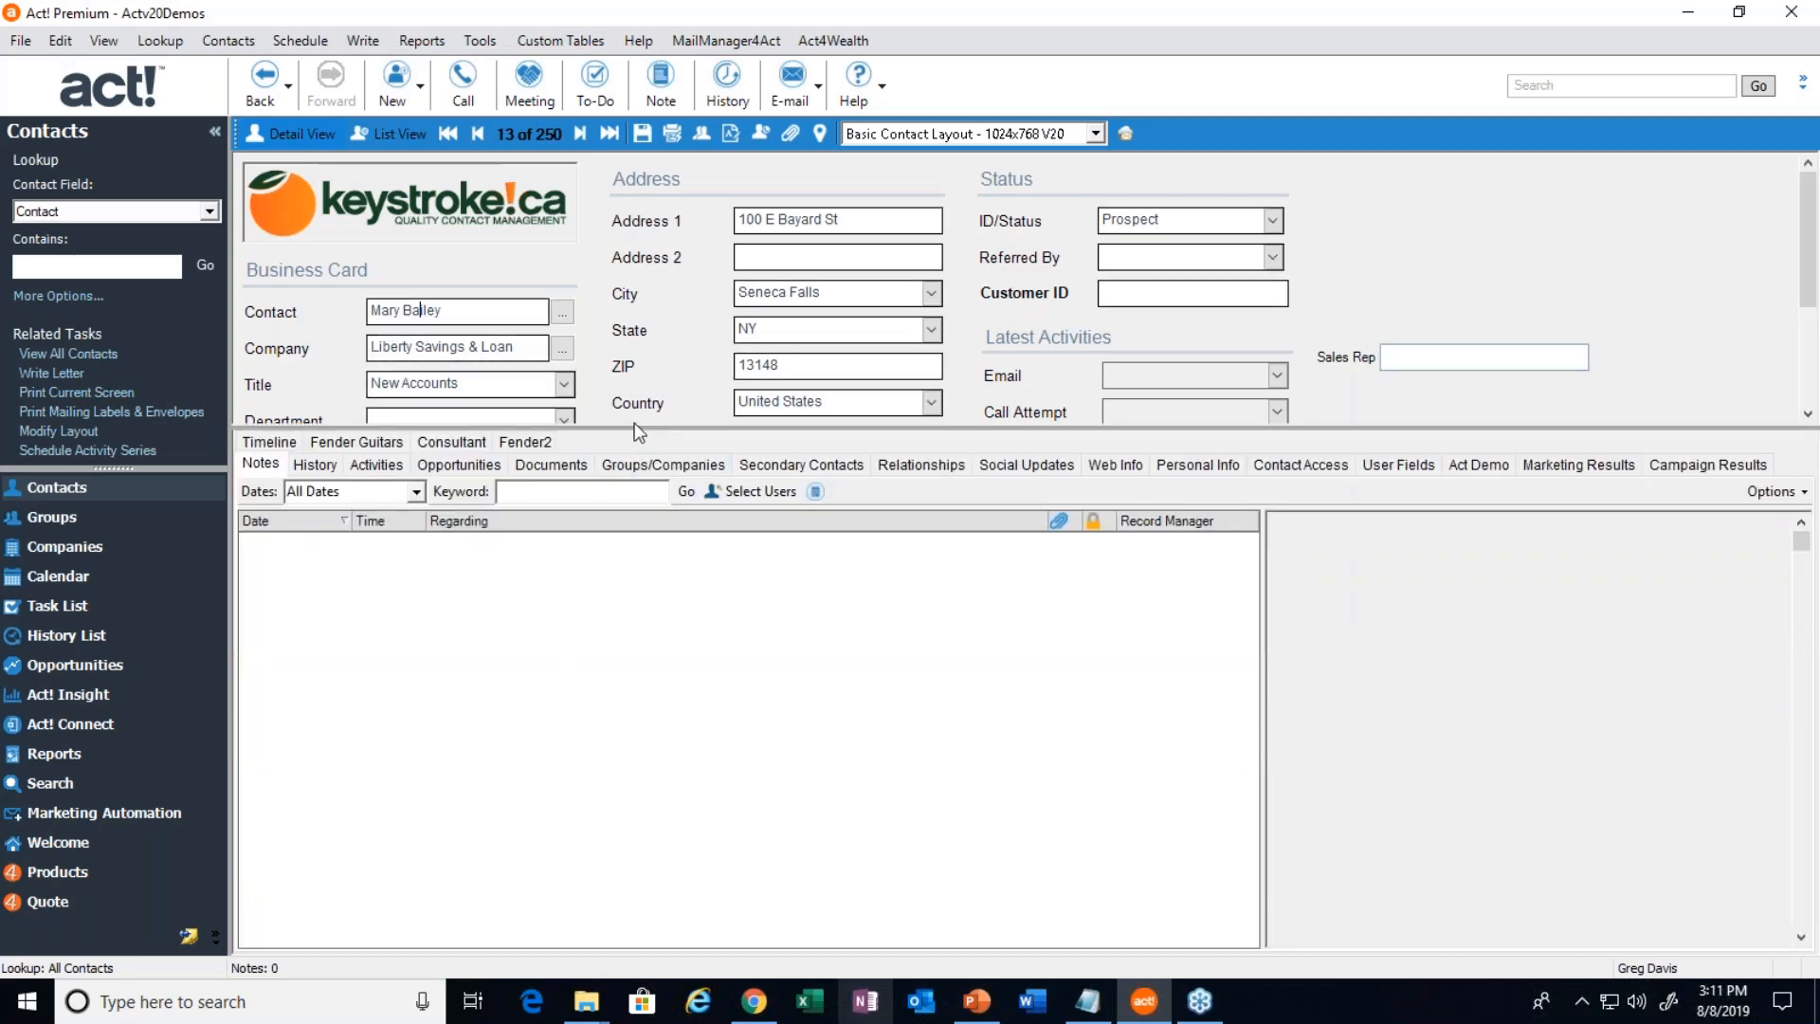
{"action": "left_click_drag", "start_coordinate": [625, 428], "coordinate": [634, 638]}
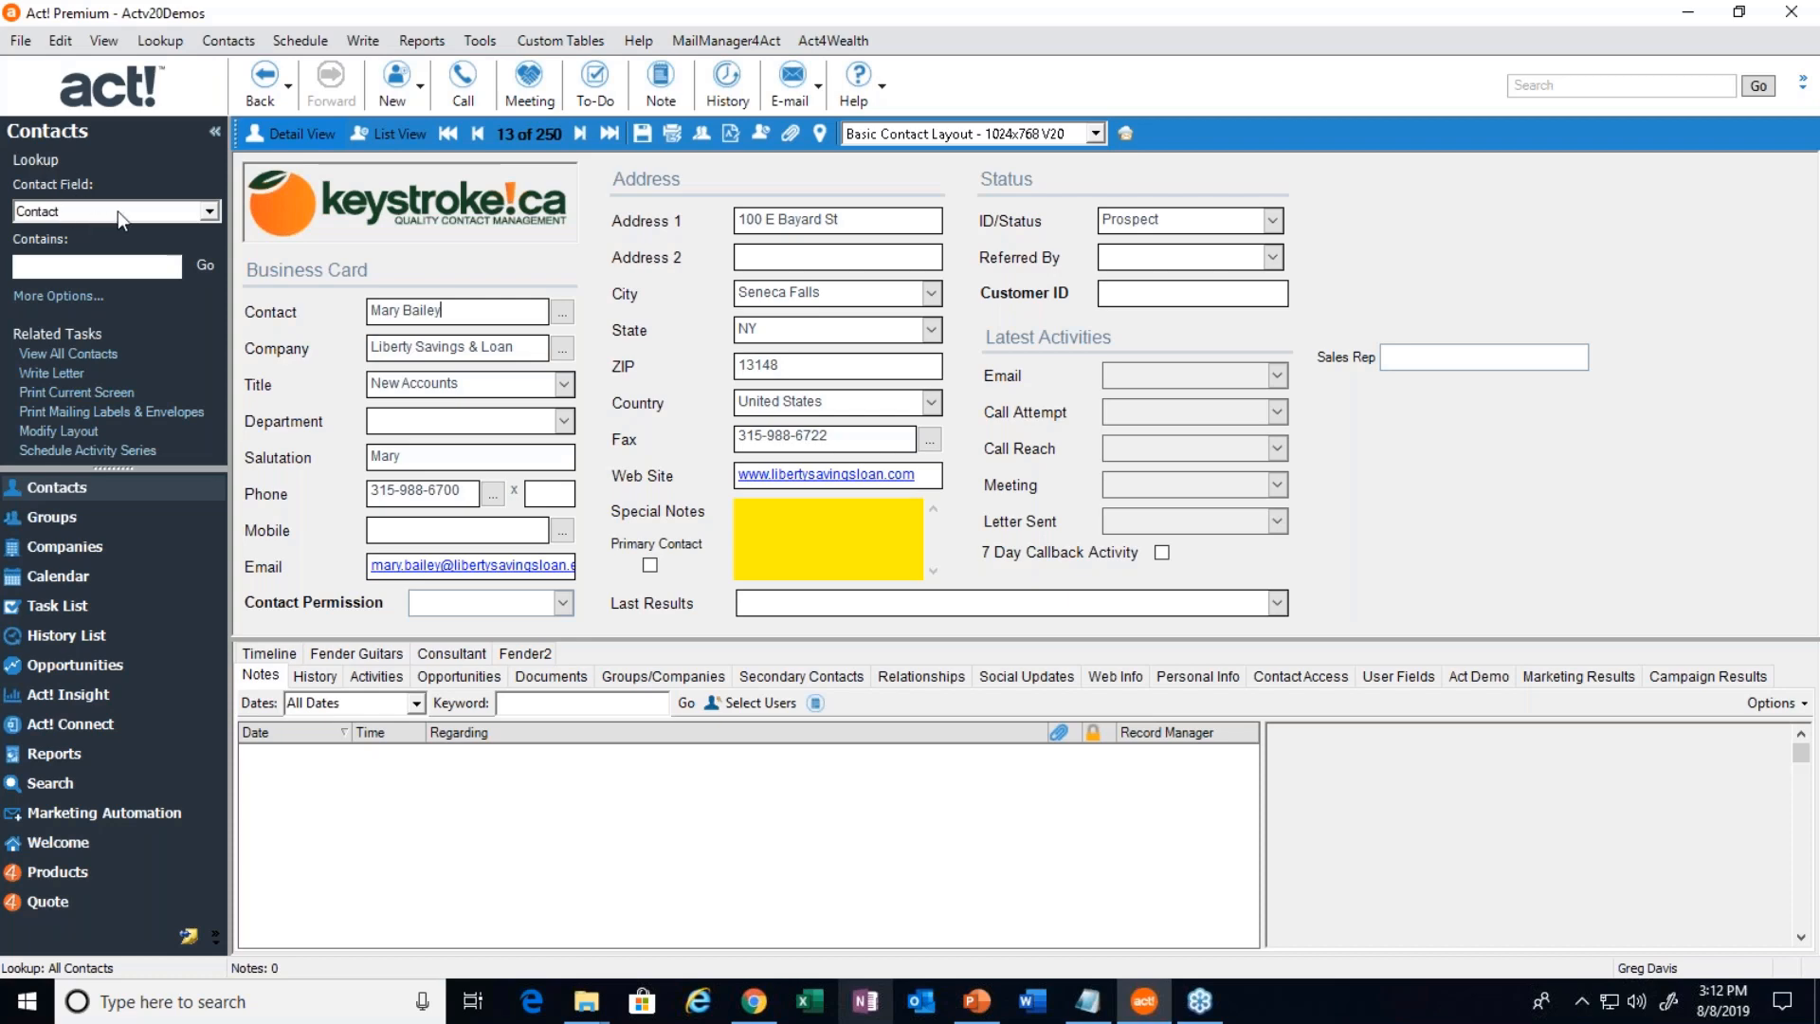
Examine the fields available for the contact lookup, keeping Contact as the lookup field
{"action": "left_click", "coordinate": [209, 212]}
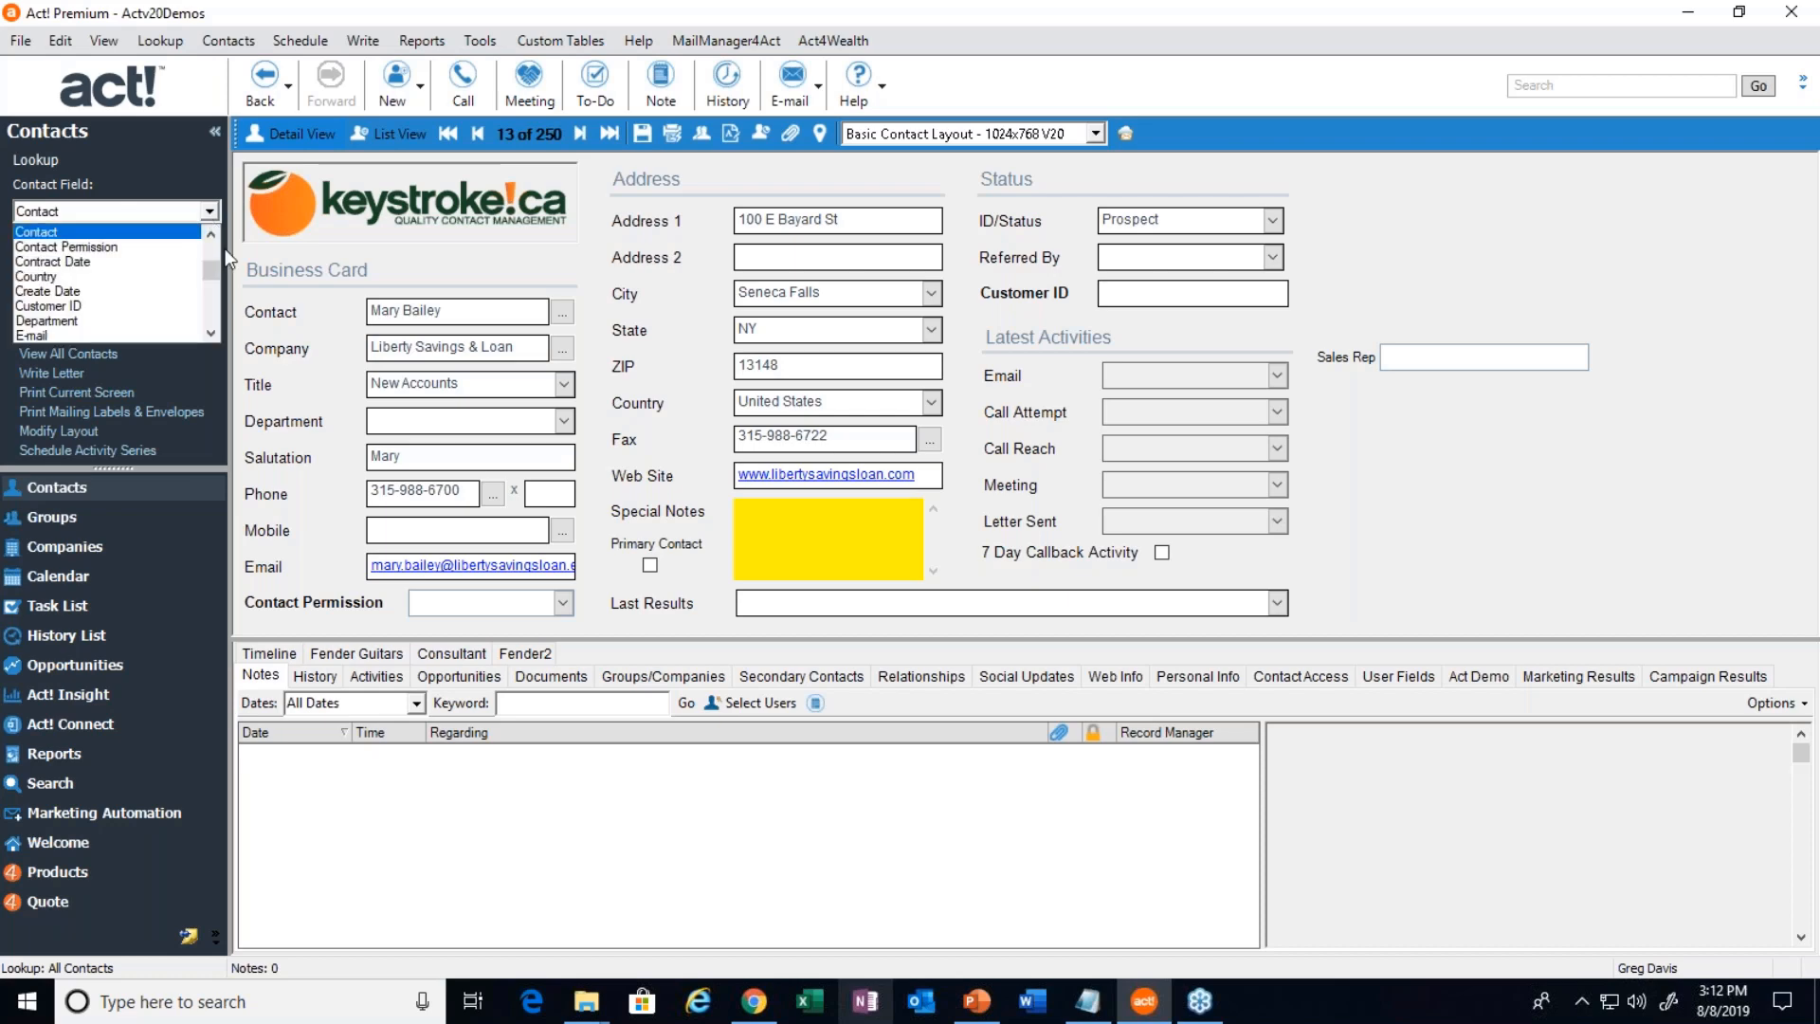
{"action": "scroll", "coordinate": [120, 285], "scroll_direction": "down", "scroll_amount": 6}
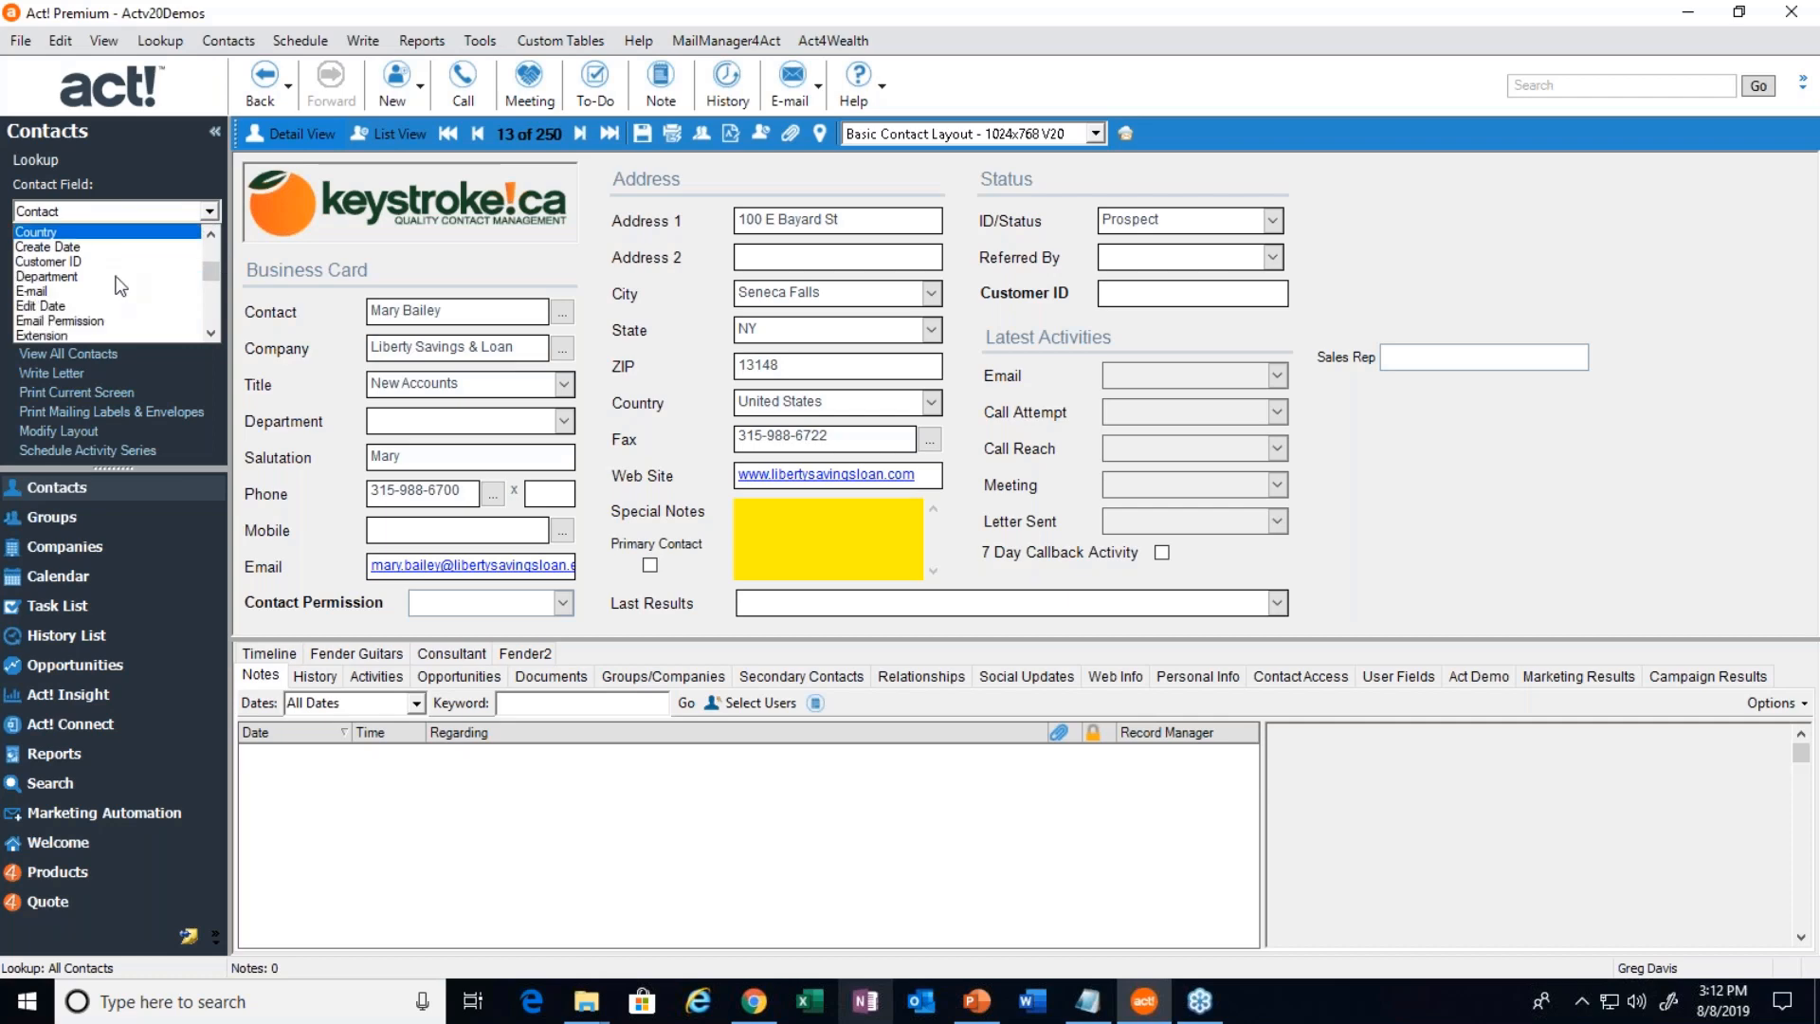
{"action": "scroll", "coordinate": [121, 284], "scroll_direction": "up", "scroll_amount": 8}
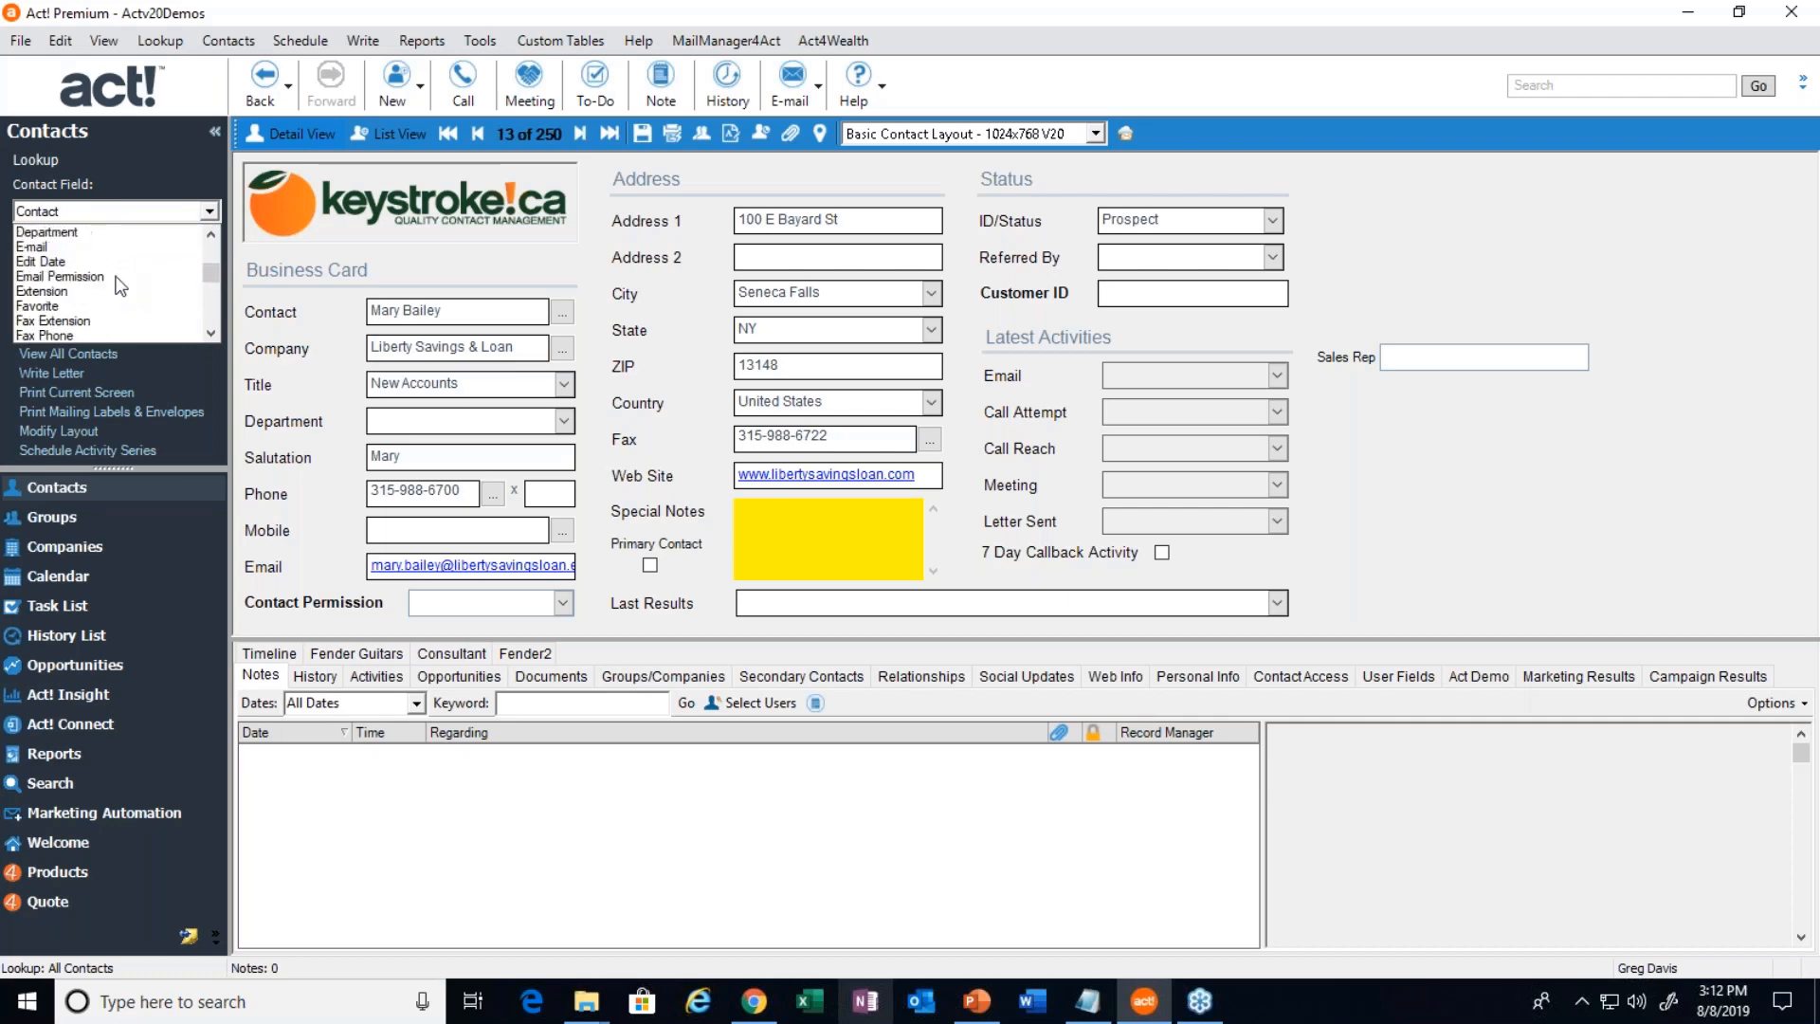
{"action": "scroll", "coordinate": [121, 285], "scroll_direction": "down", "scroll_amount": 3}
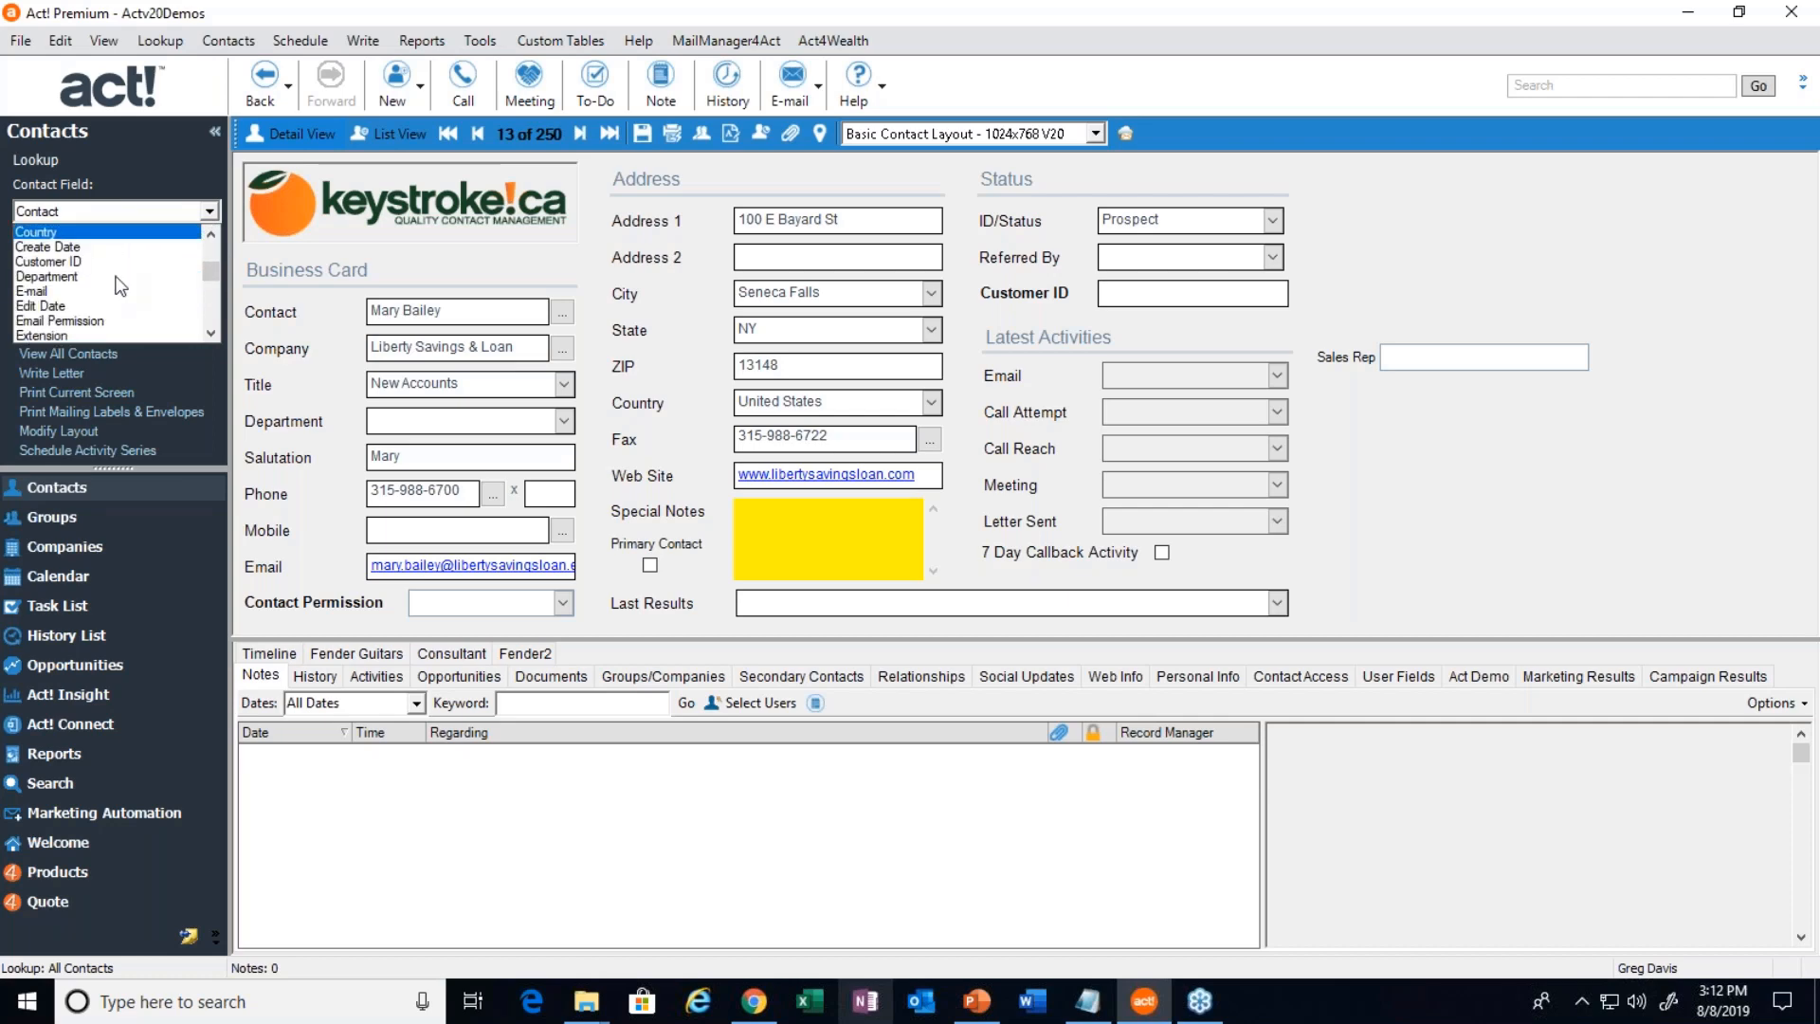
{"action": "left_click", "coordinate": [67, 188]}
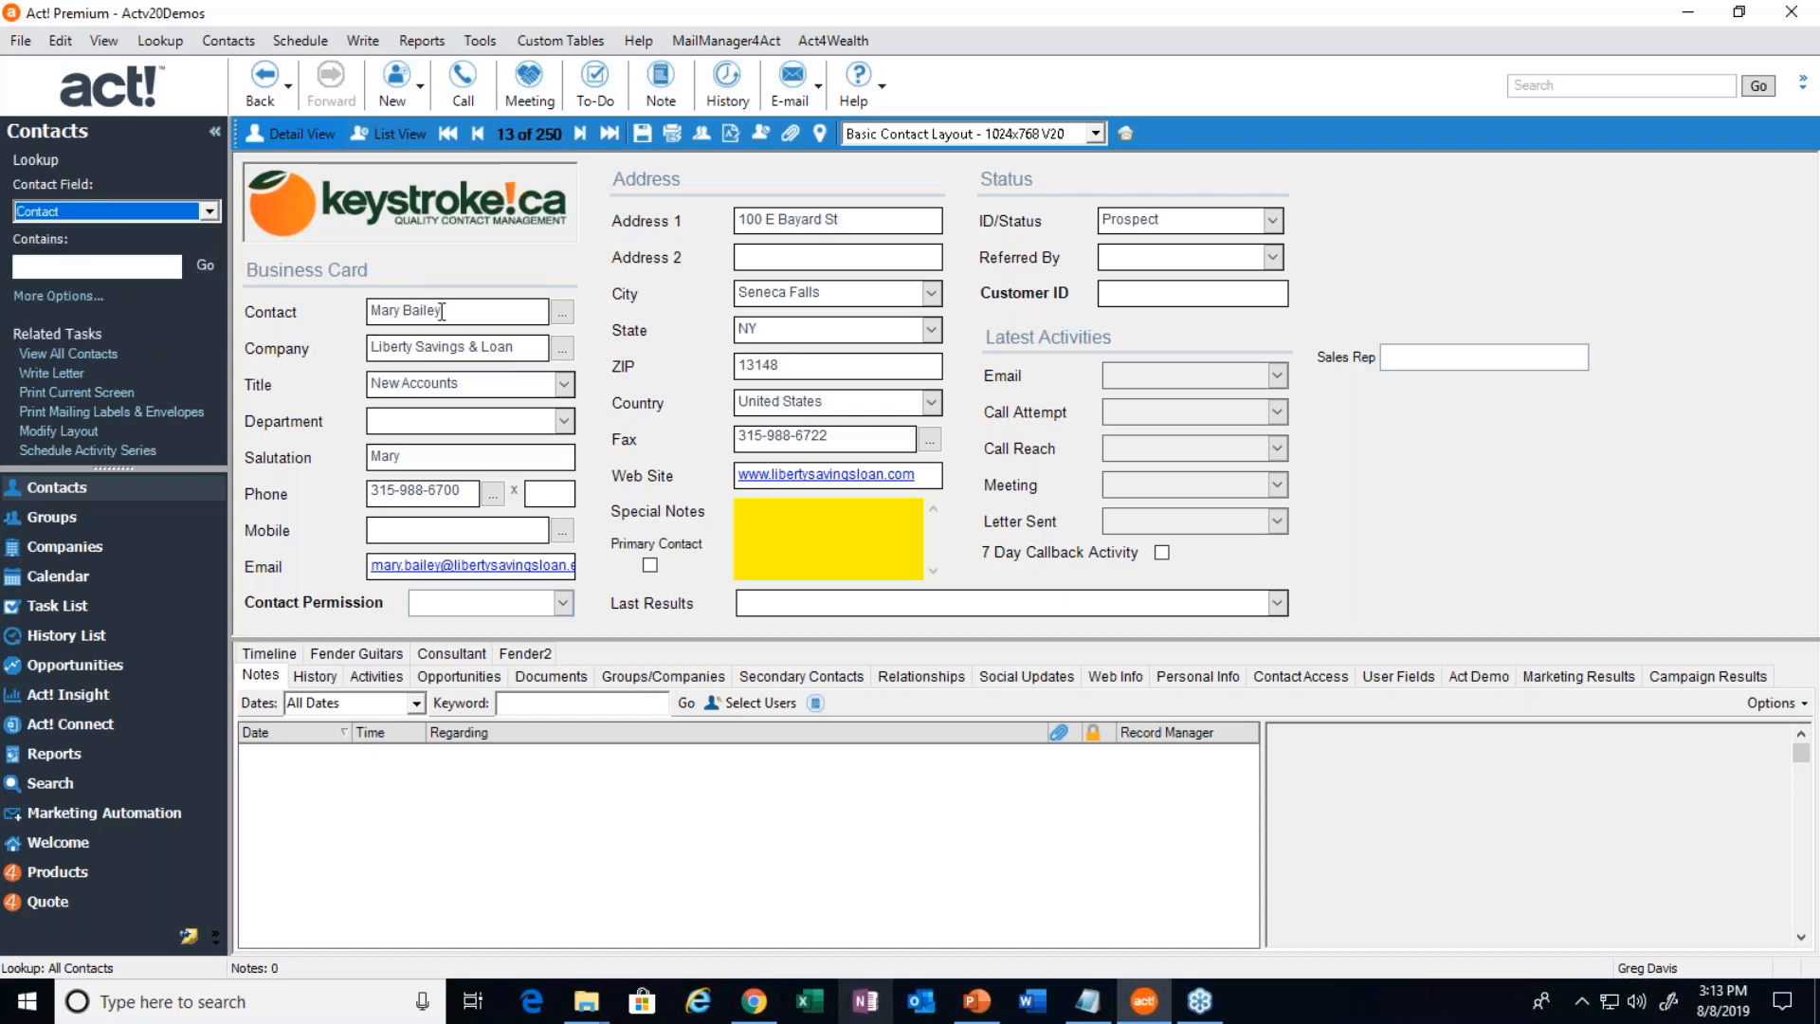
Look up the Green Plastics contact by the contact's first name and last initial
{"action": "left_click_drag", "start_coordinate": [445, 311], "coordinate": [392, 310]}
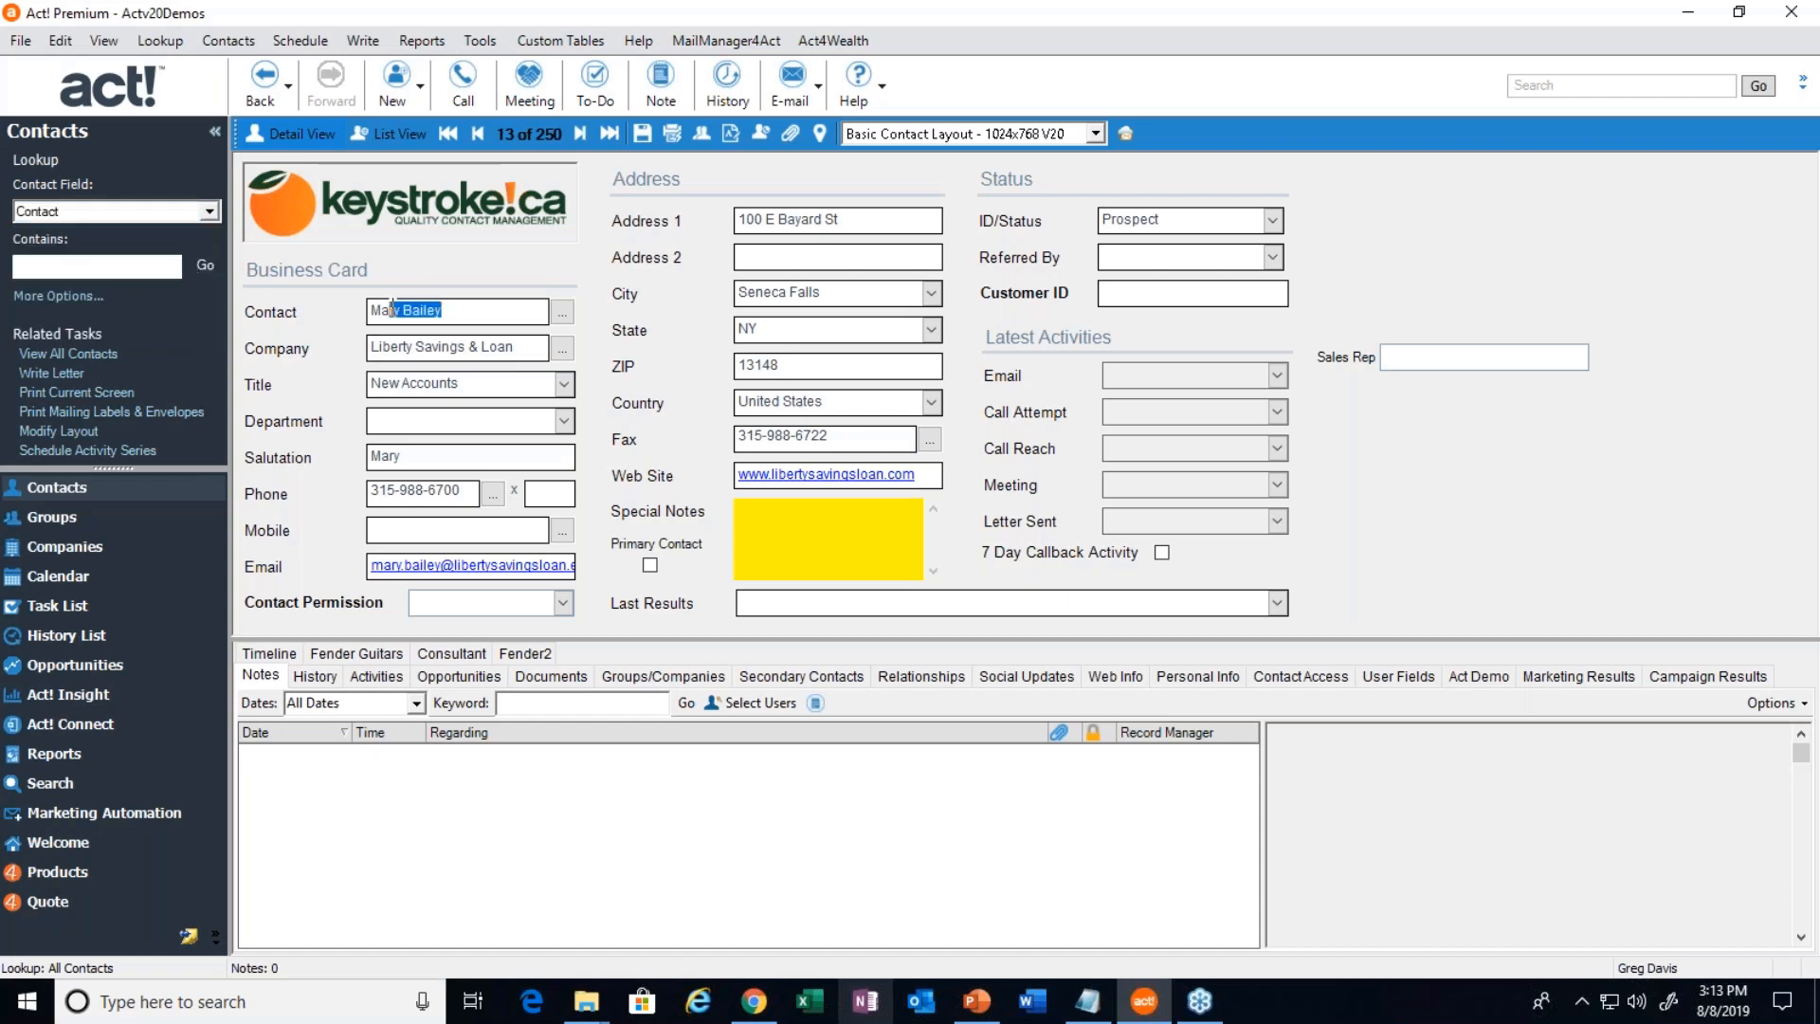
{"action": "left_click", "coordinate": [84, 269]}
{"action": "type", "text": "eric j"}
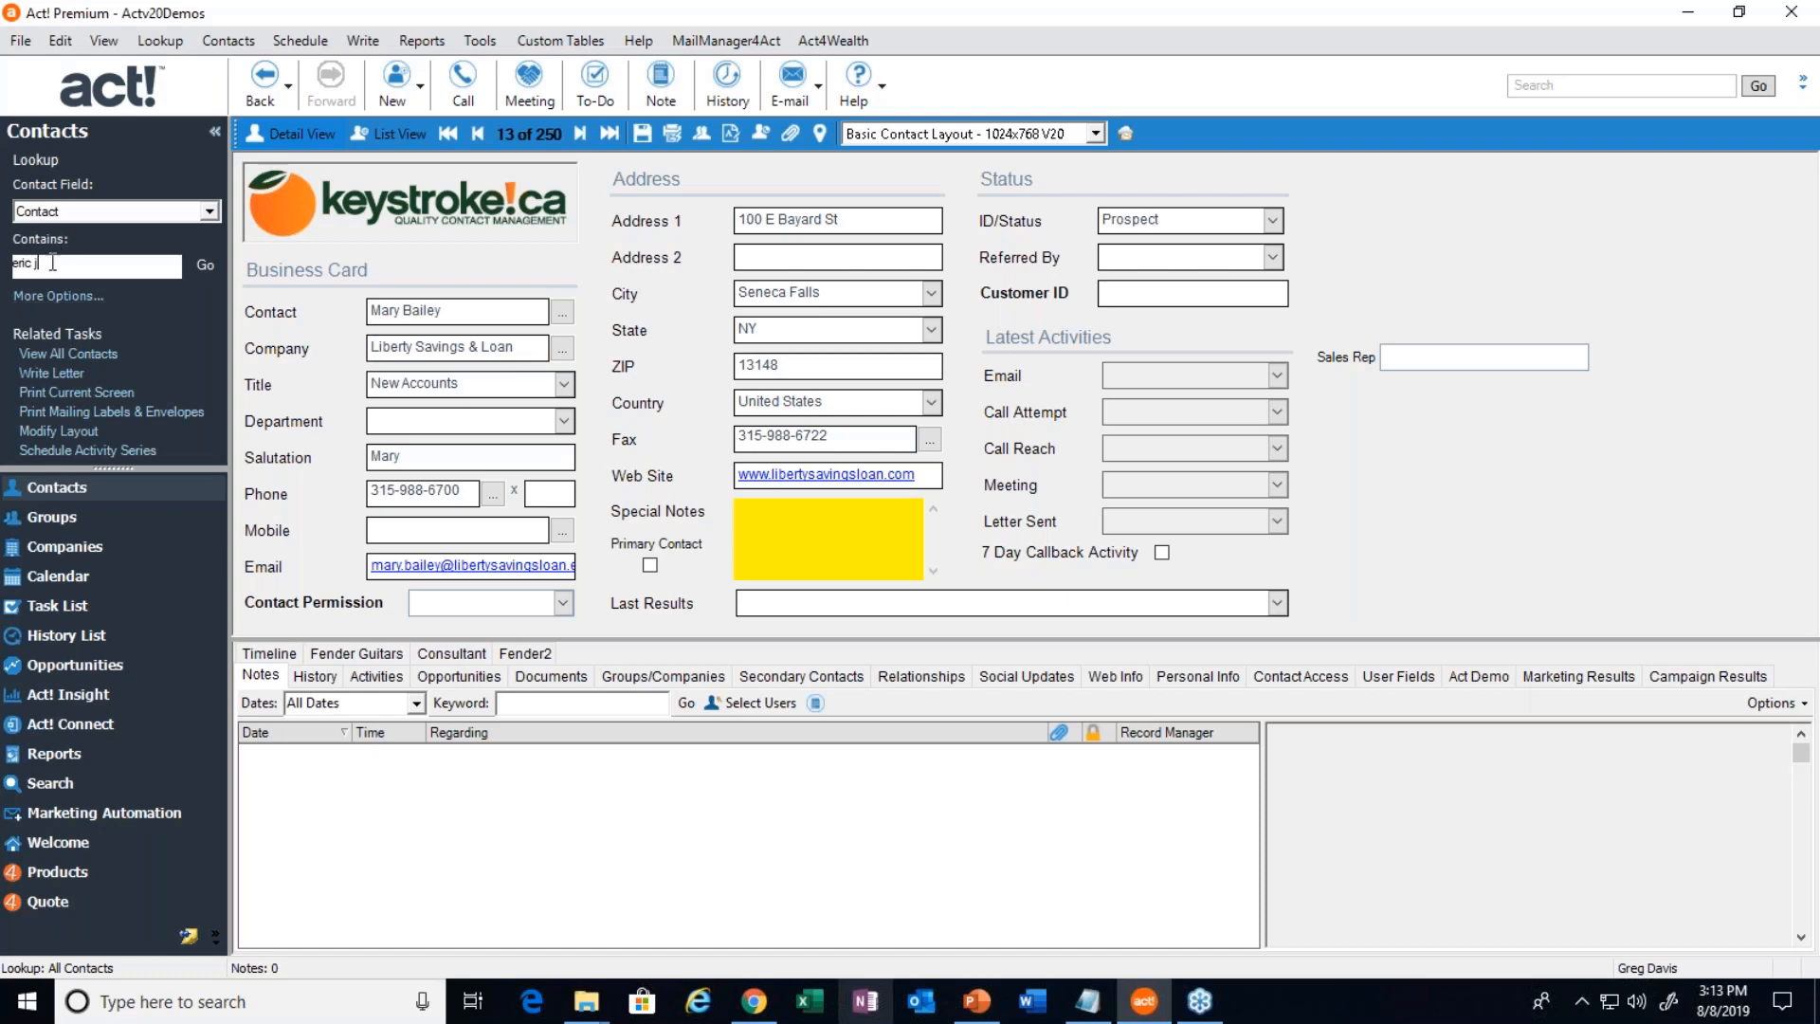
{"action": "left_click_drag", "start_coordinate": [34, 262], "coordinate": [9, 265]}
{"action": "left_click", "coordinate": [55, 264]}
{"action": "left_click", "coordinate": [205, 264]}
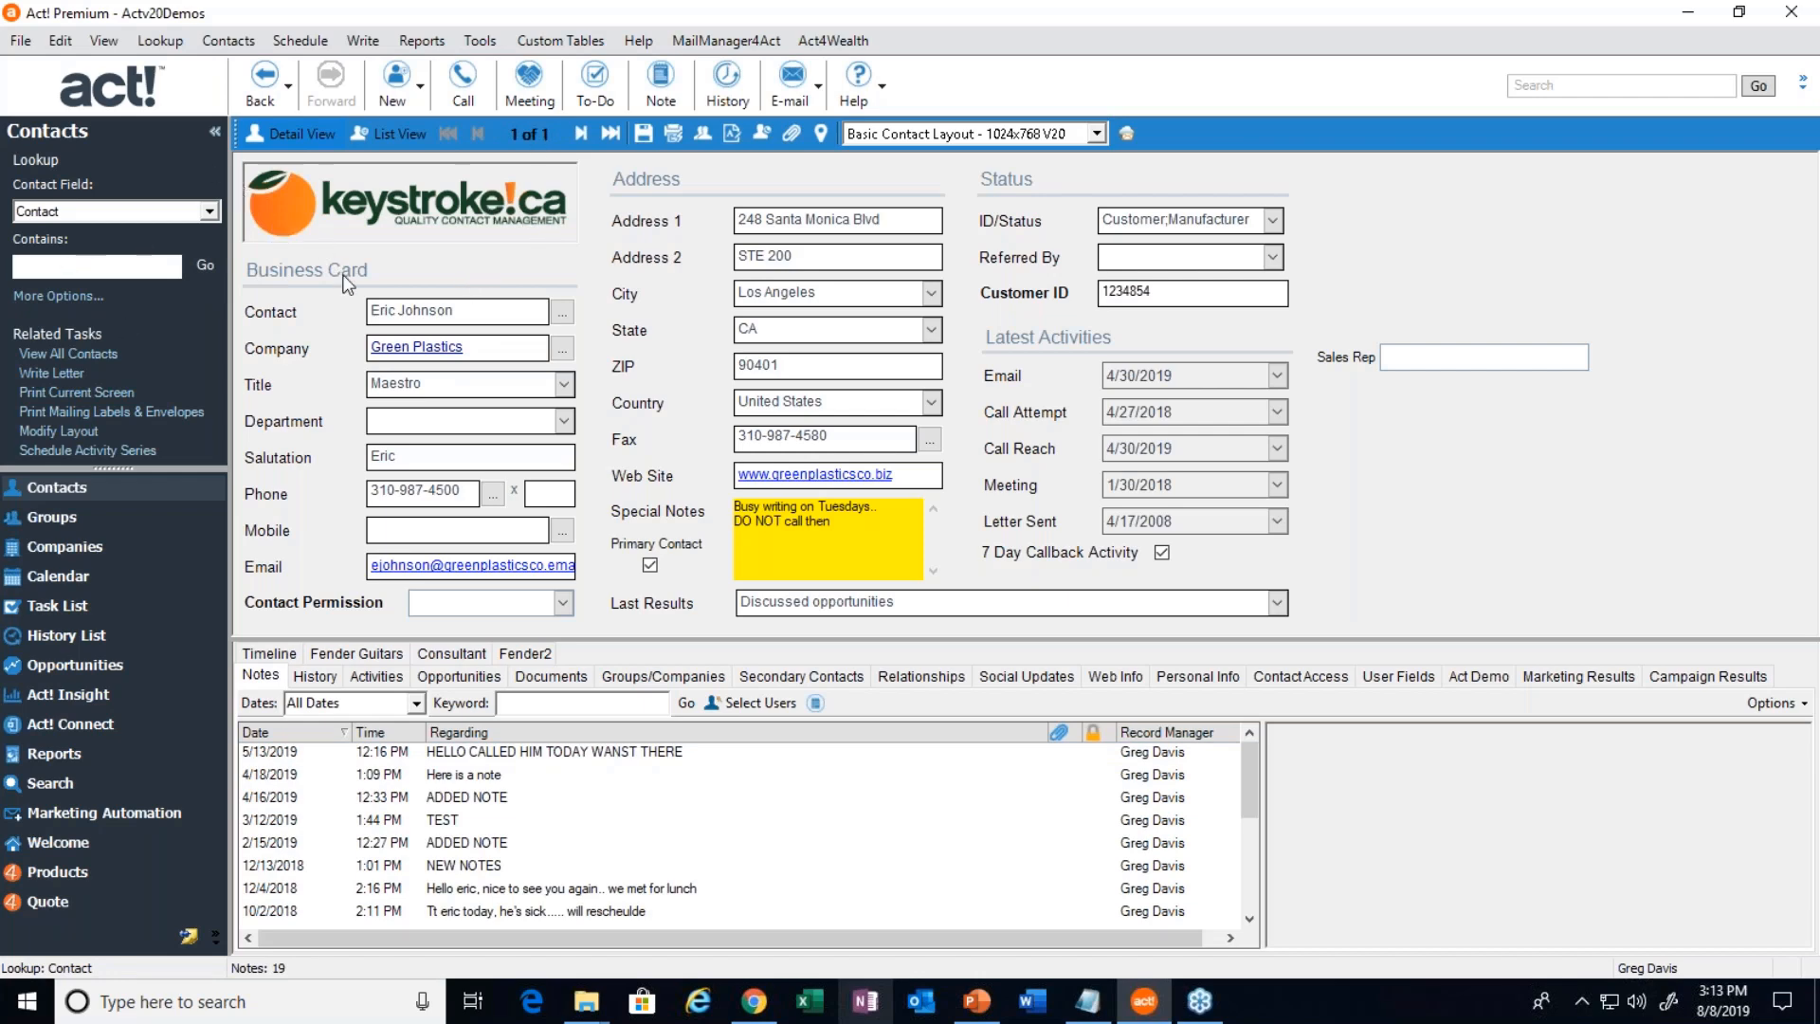
Display the lookup result as a list and reopen the Green Plastics contact's detail record
{"action": "left_click_drag", "start_coordinate": [461, 311], "coordinate": [312, 315]}
{"action": "left_click", "coordinate": [422, 310]}
{"action": "left_click", "coordinate": [375, 132]}
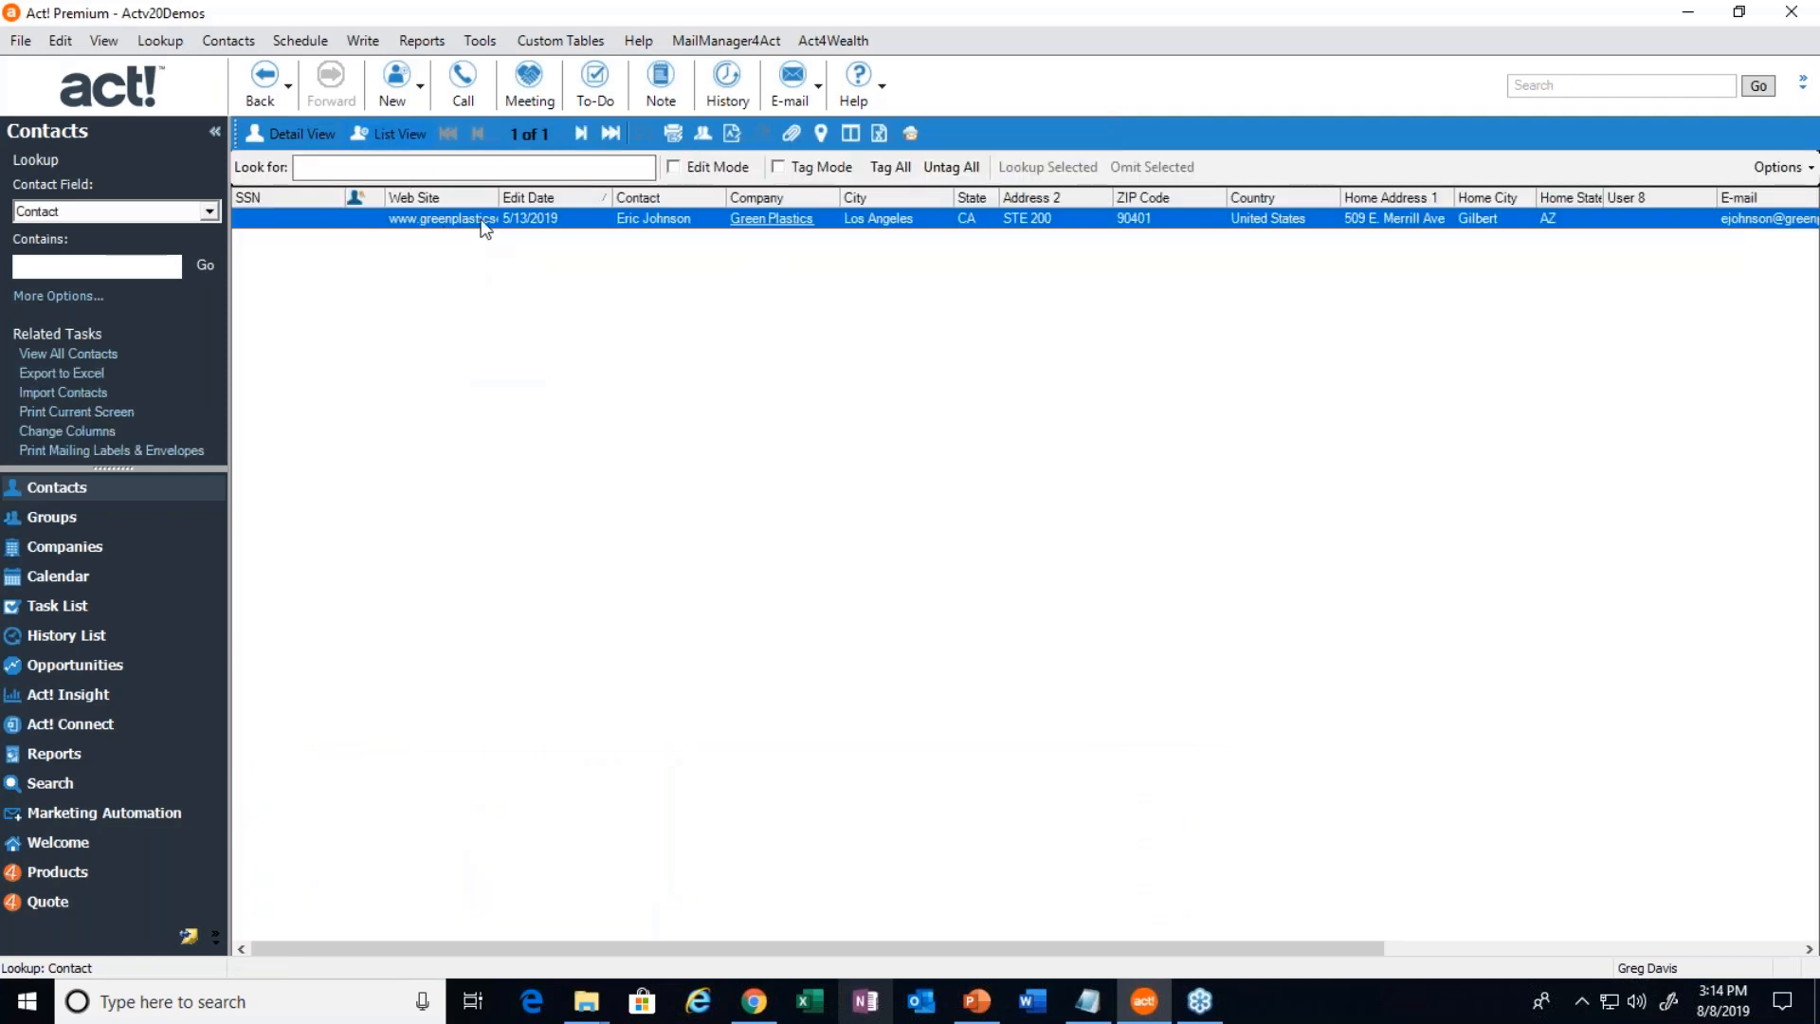
{"action": "double_click", "coordinate": [425, 222]}
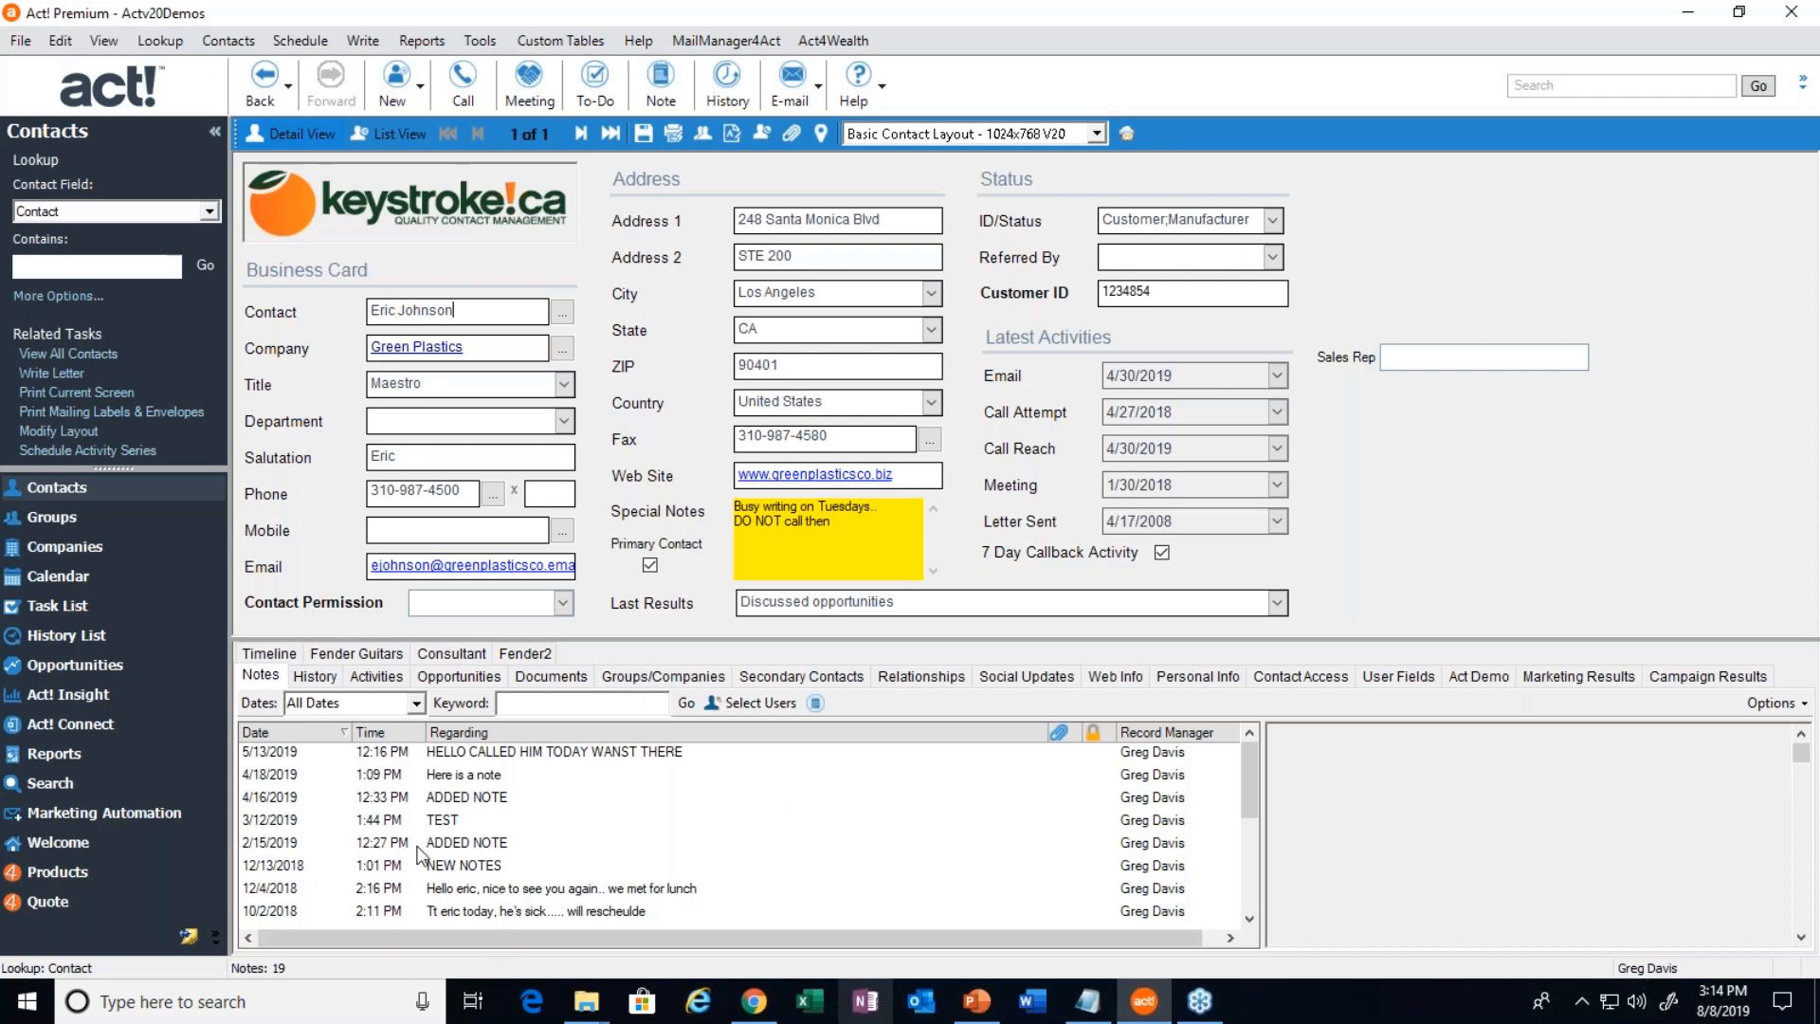
Preview the contact's notes dated 5/13/2019 and 4/18/2019
{"action": "left_click", "coordinate": [272, 761]}
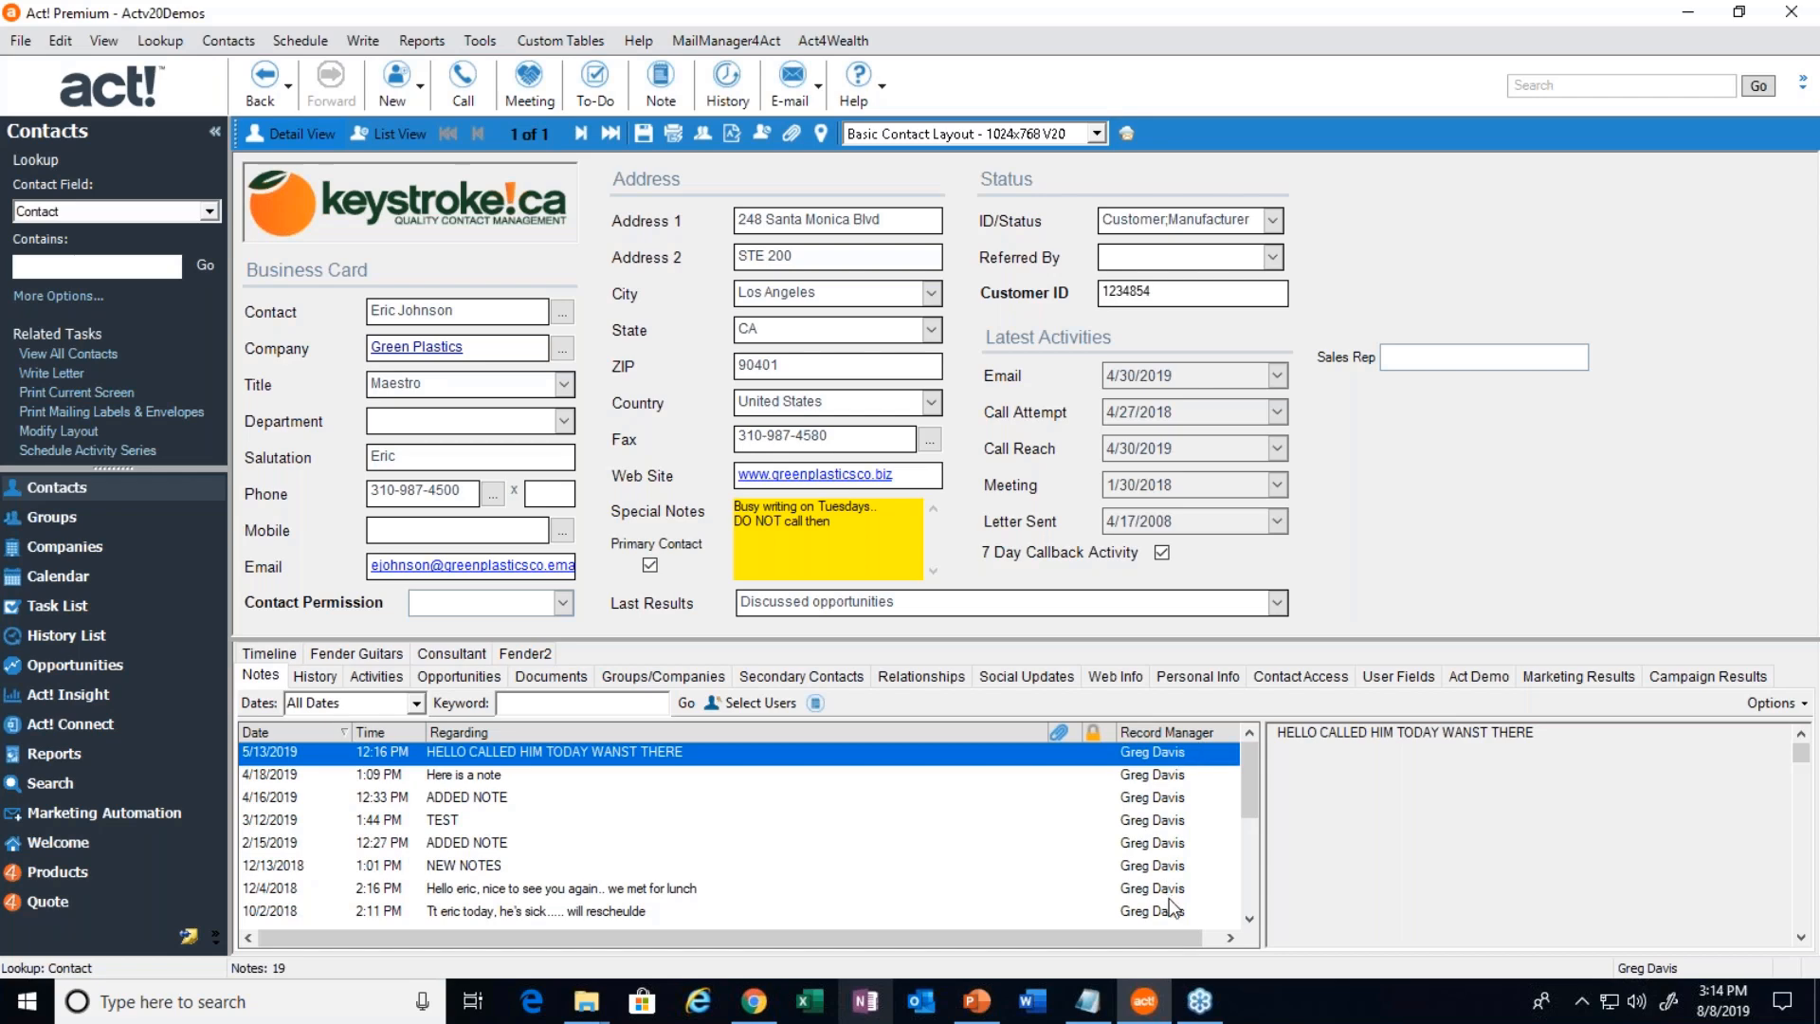
{"action": "left_click", "coordinate": [1158, 776]}
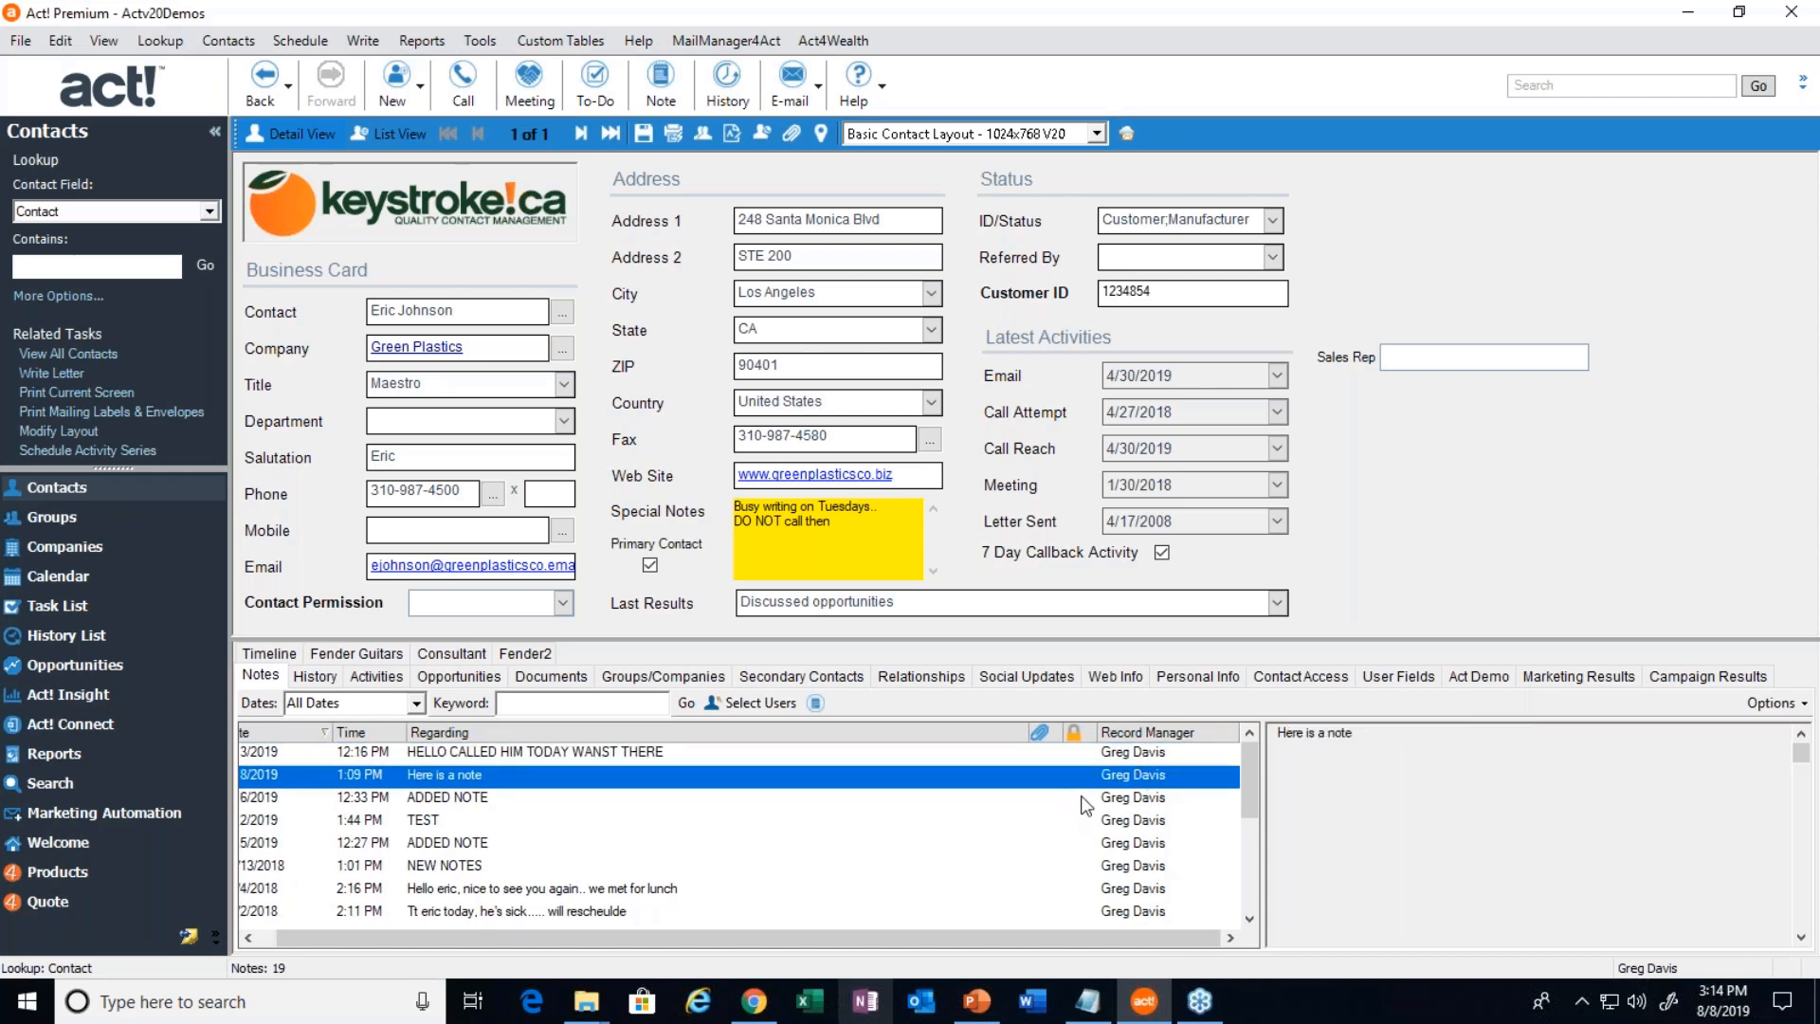
{"action": "left_click", "coordinate": [265, 943]}
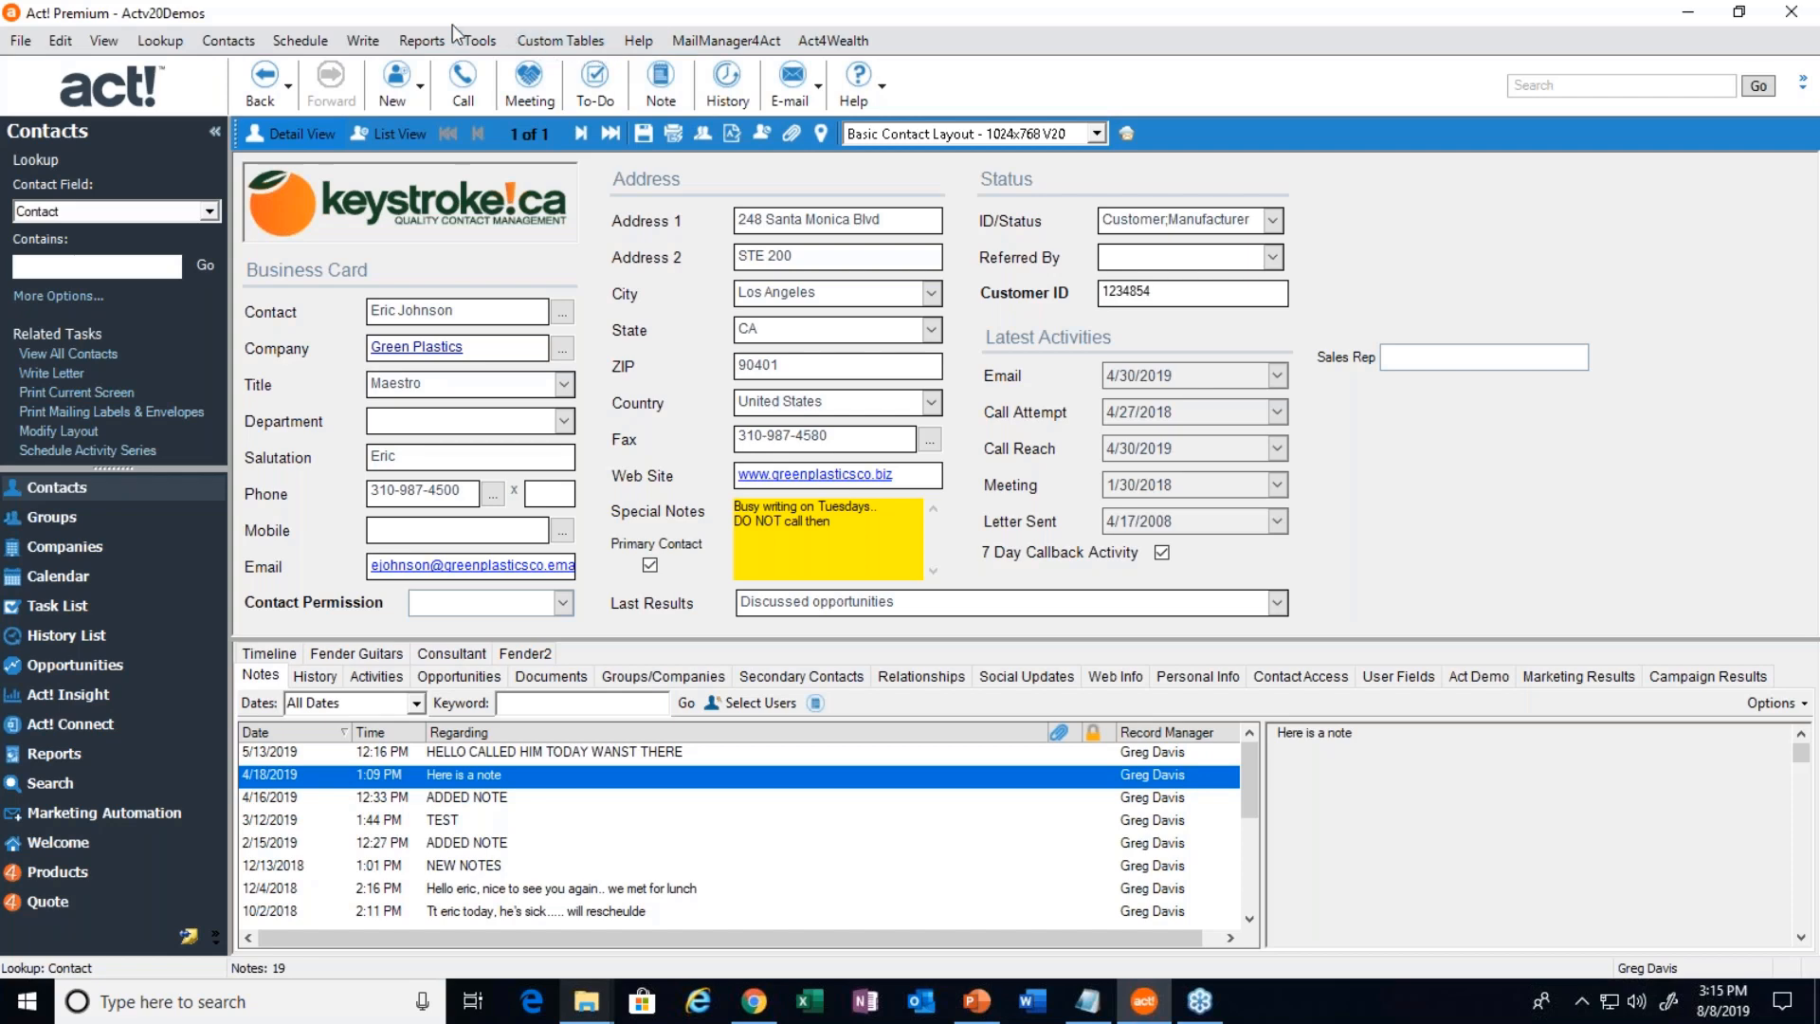
{"action": "left_click", "coordinate": [18, 43]}
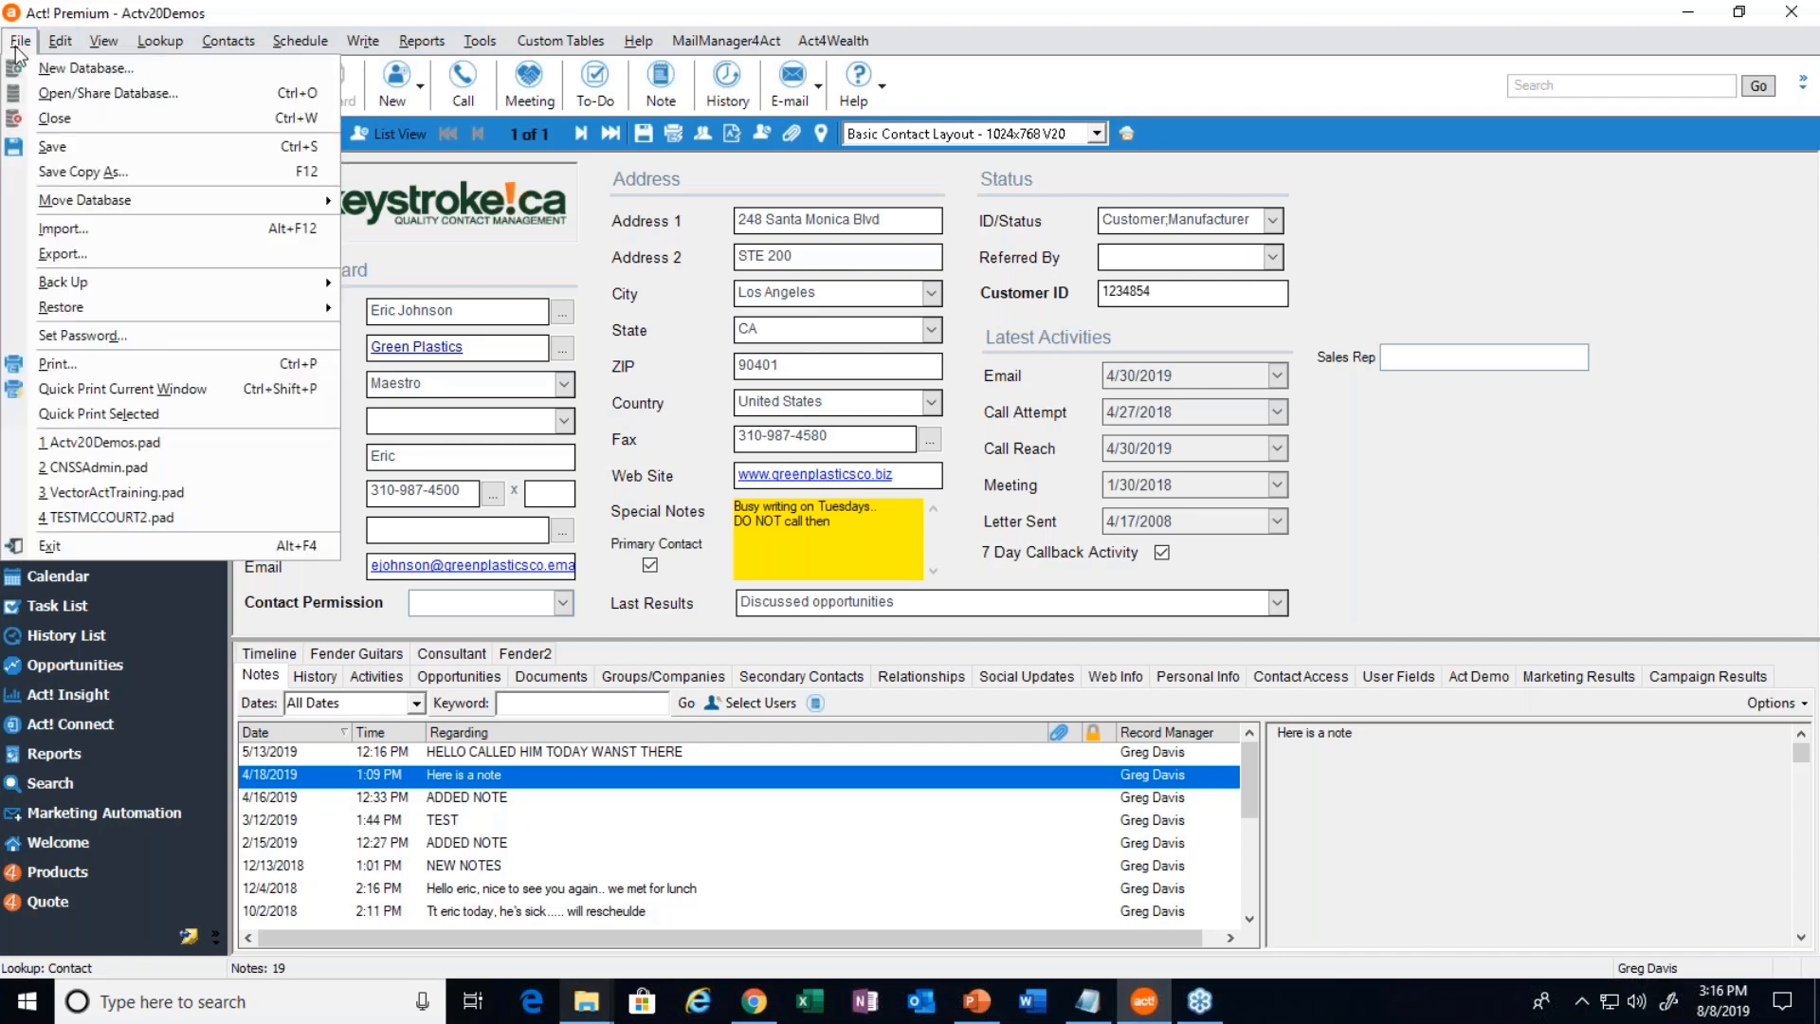
{"action": "mouse_move", "coordinate": [55, 54]}
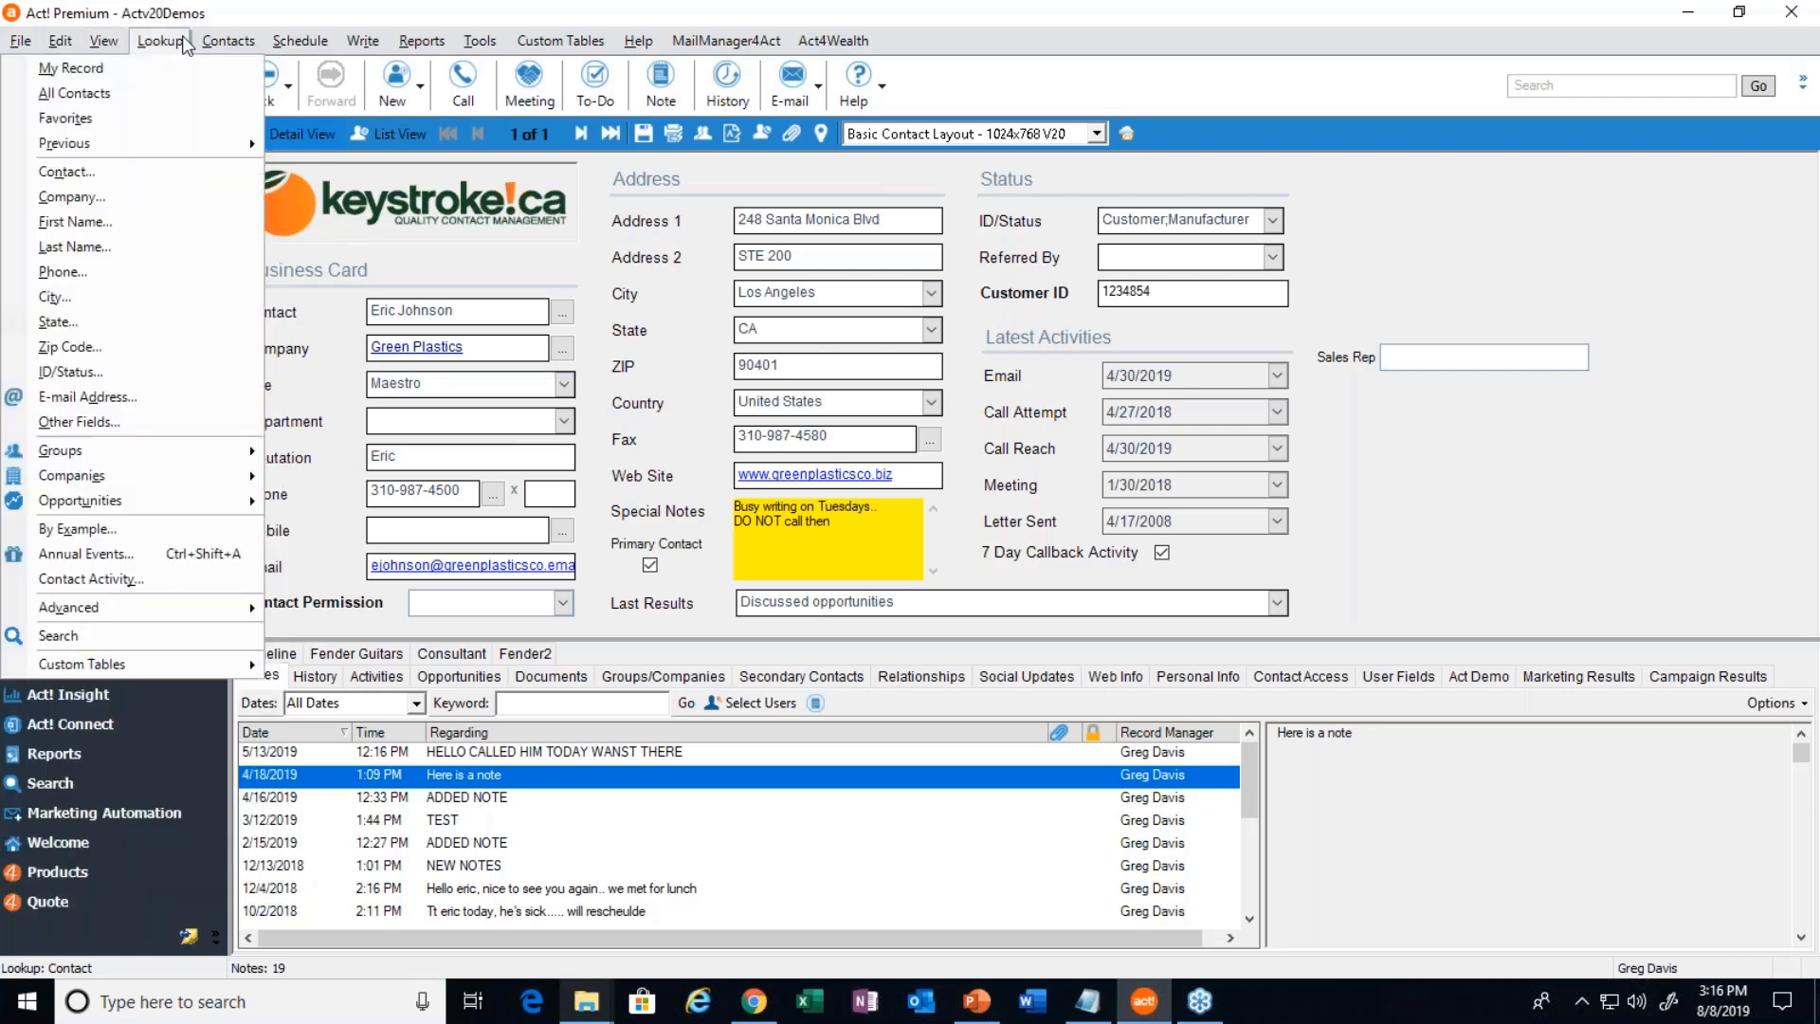
{"action": "mouse_move", "coordinate": [226, 42]}
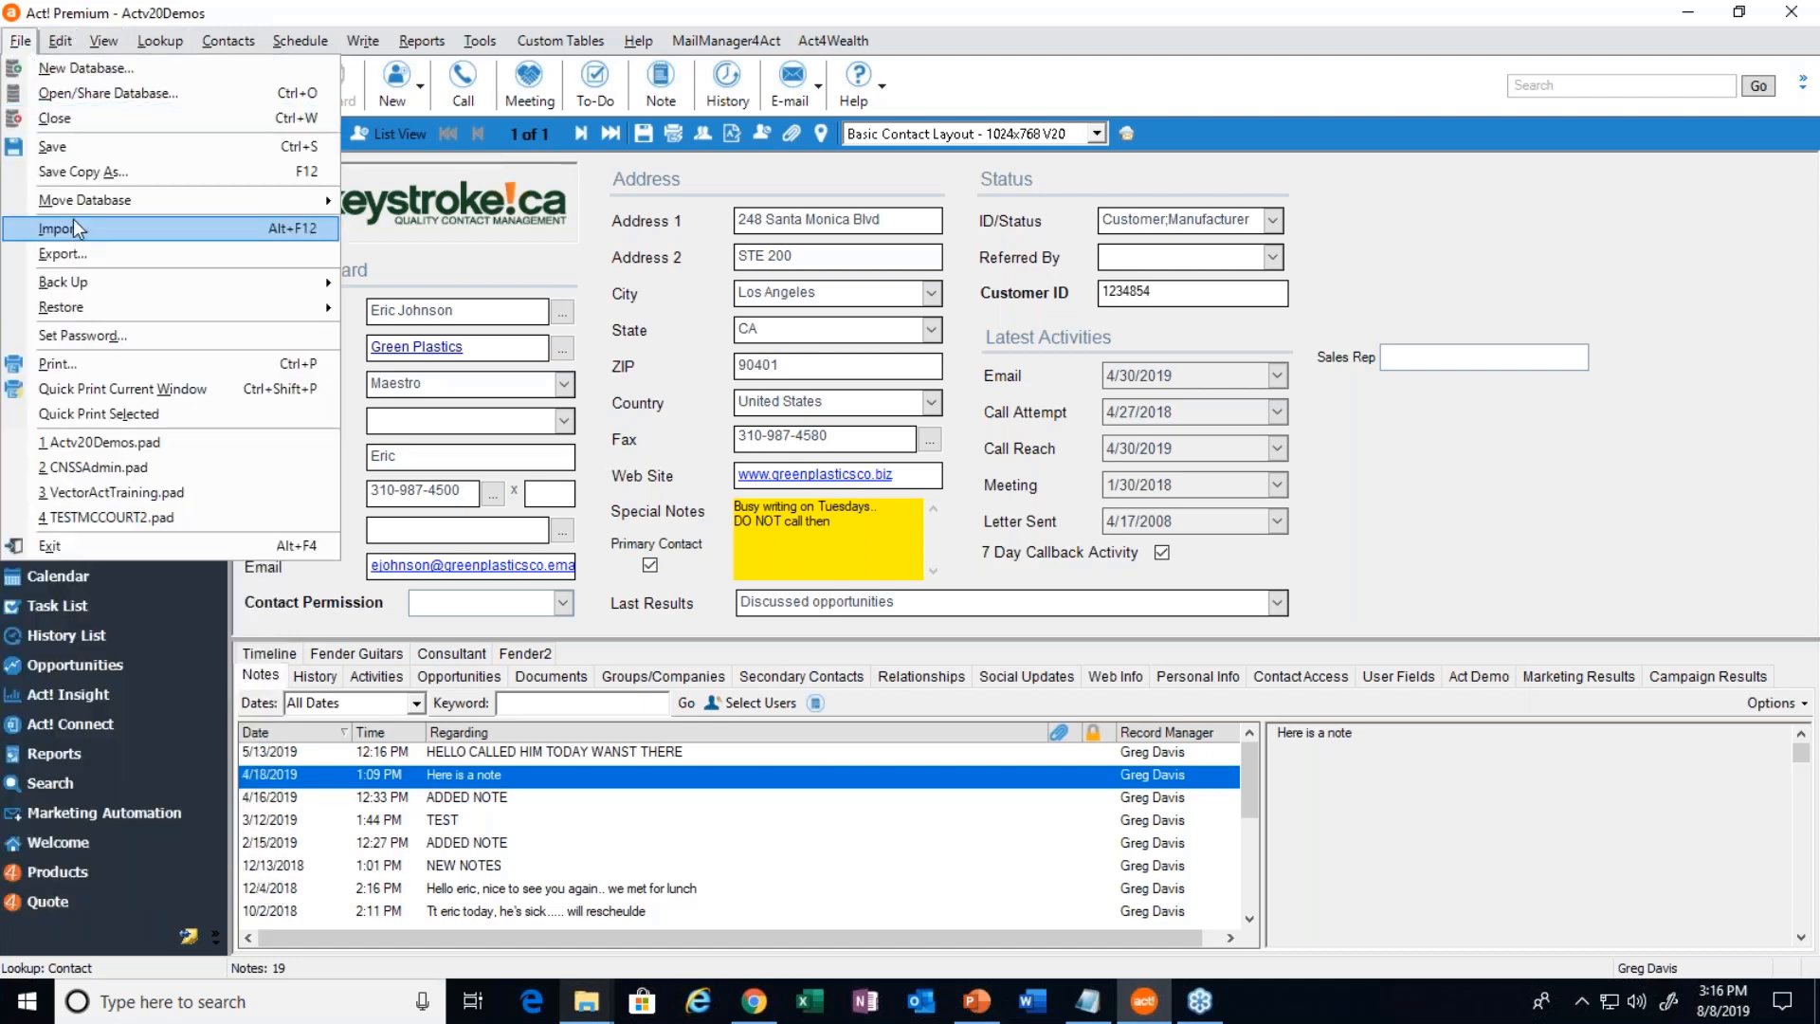
{"action": "mouse_move", "coordinate": [80, 290]}
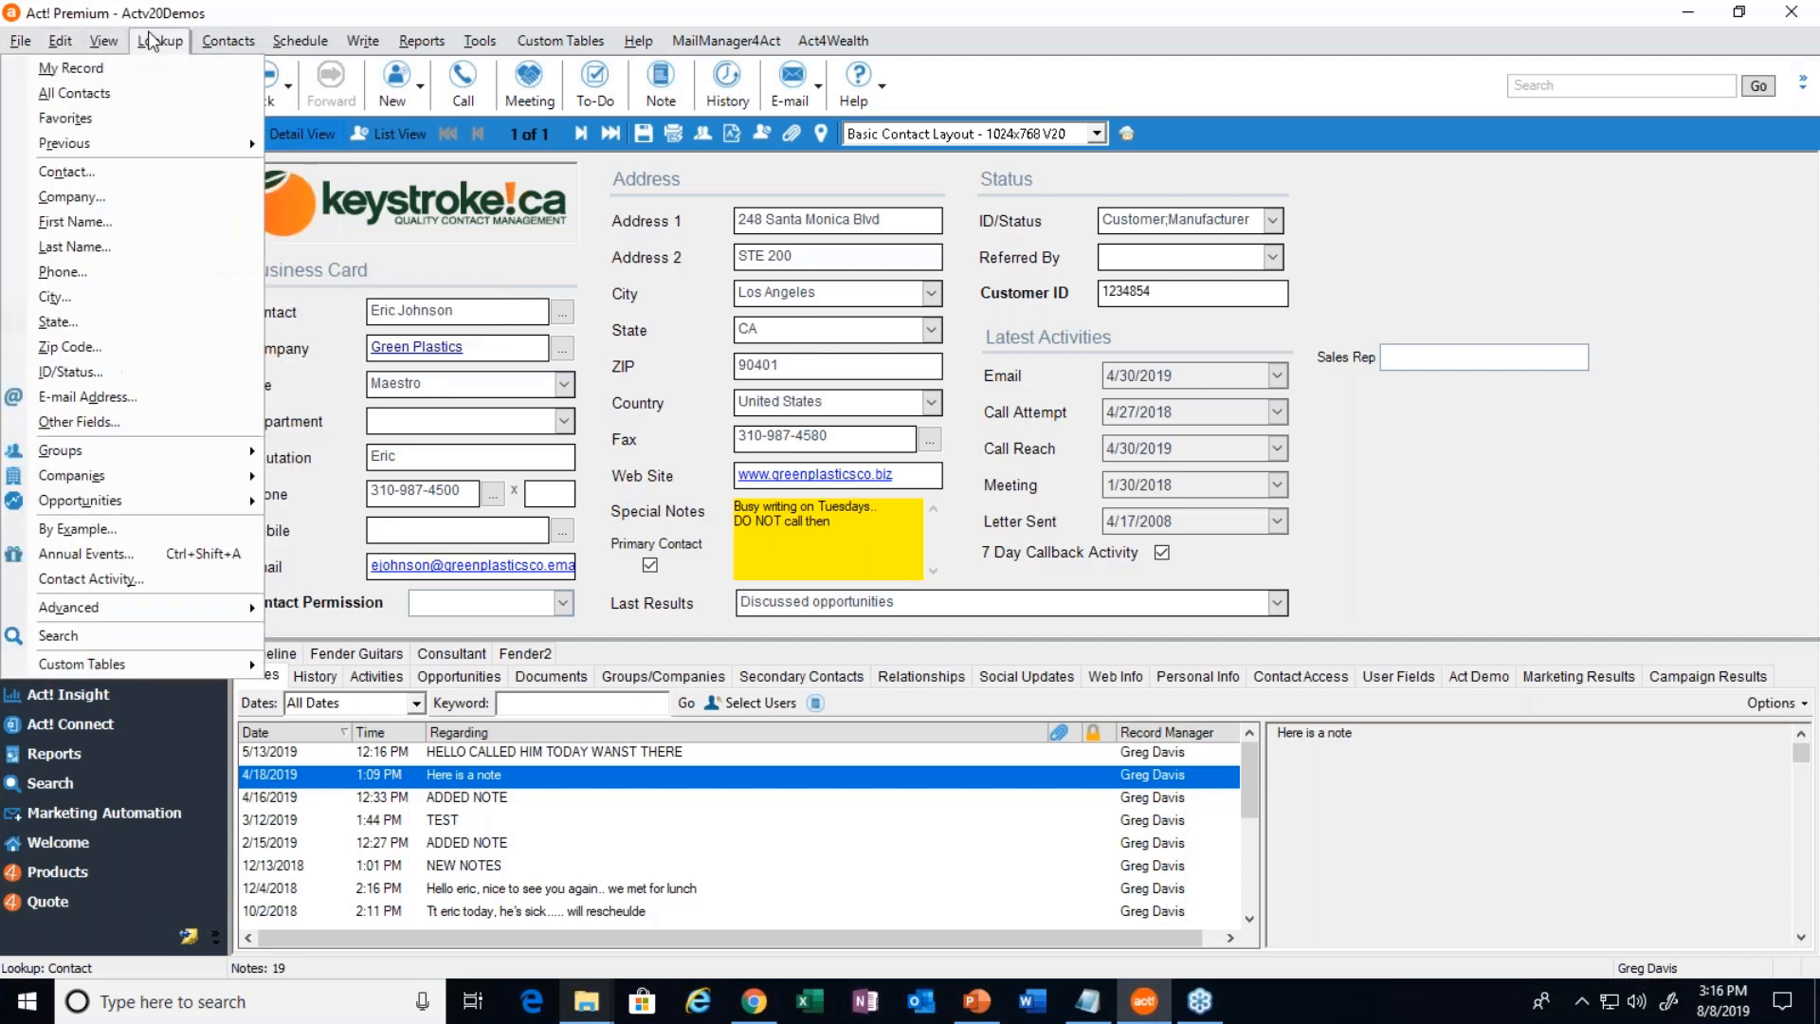
{"action": "mouse_move", "coordinate": [327, 46]}
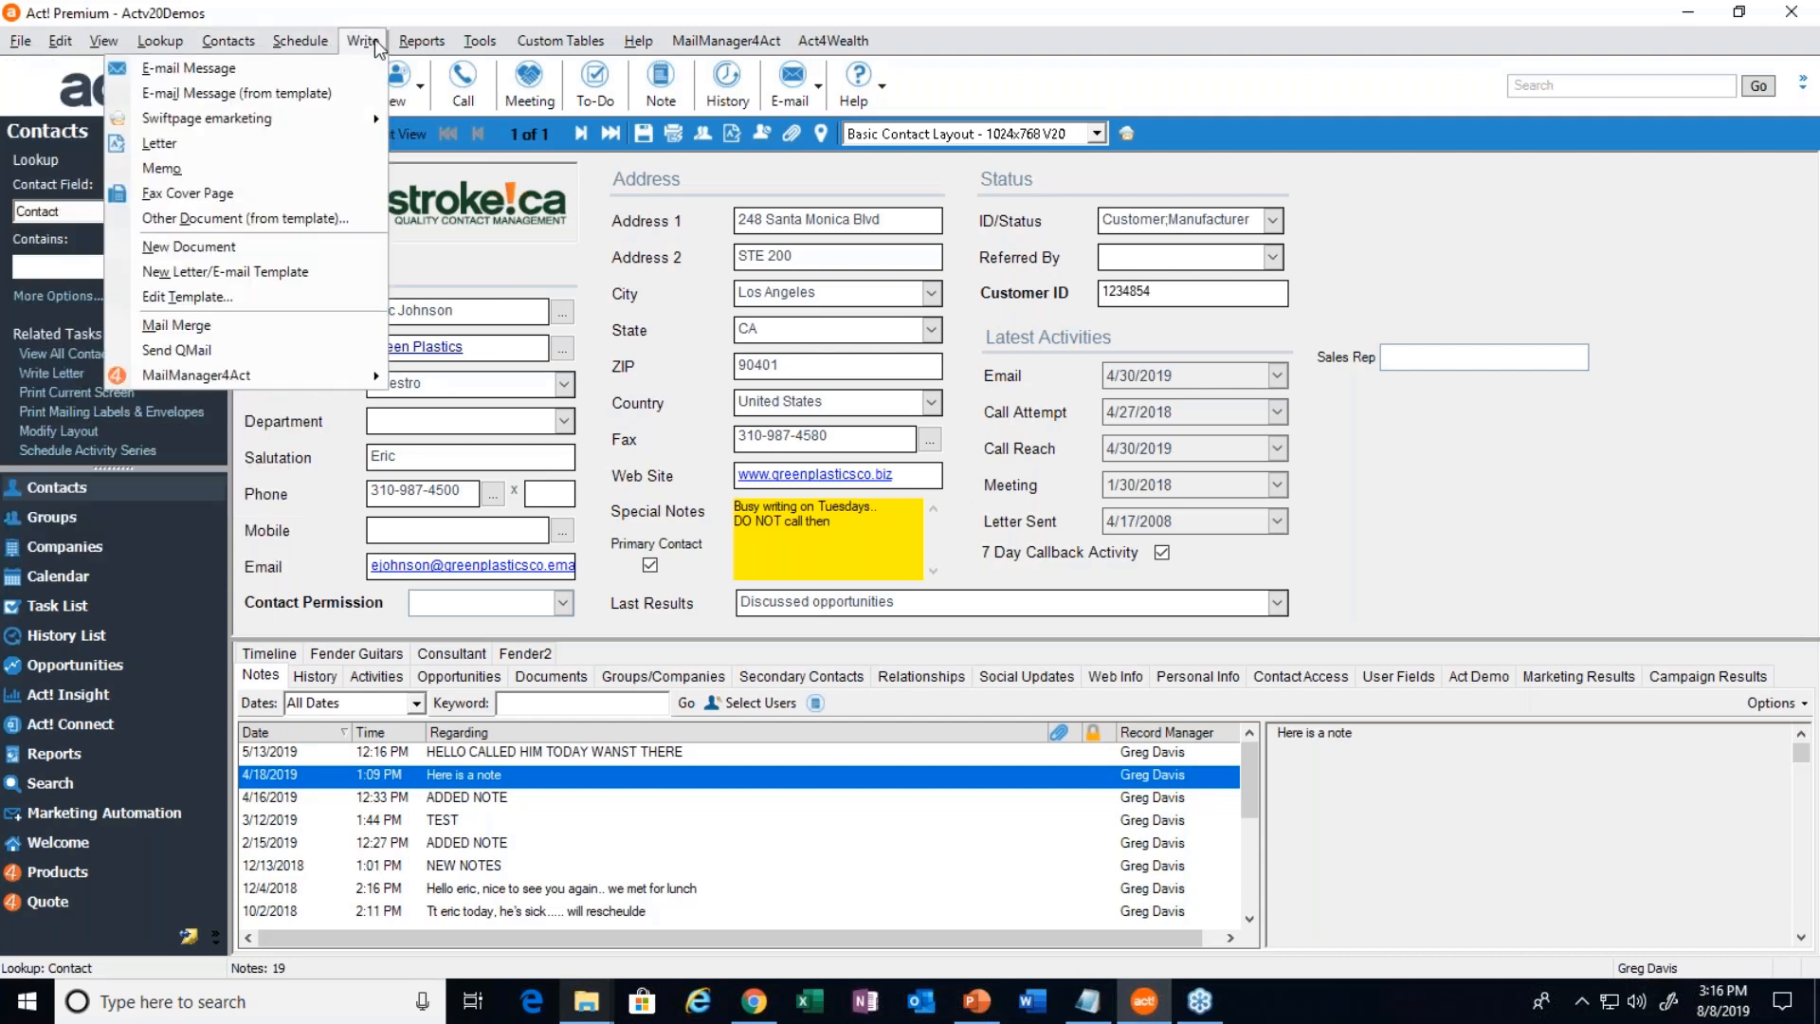
{"action": "mouse_move", "coordinate": [470, 46]}
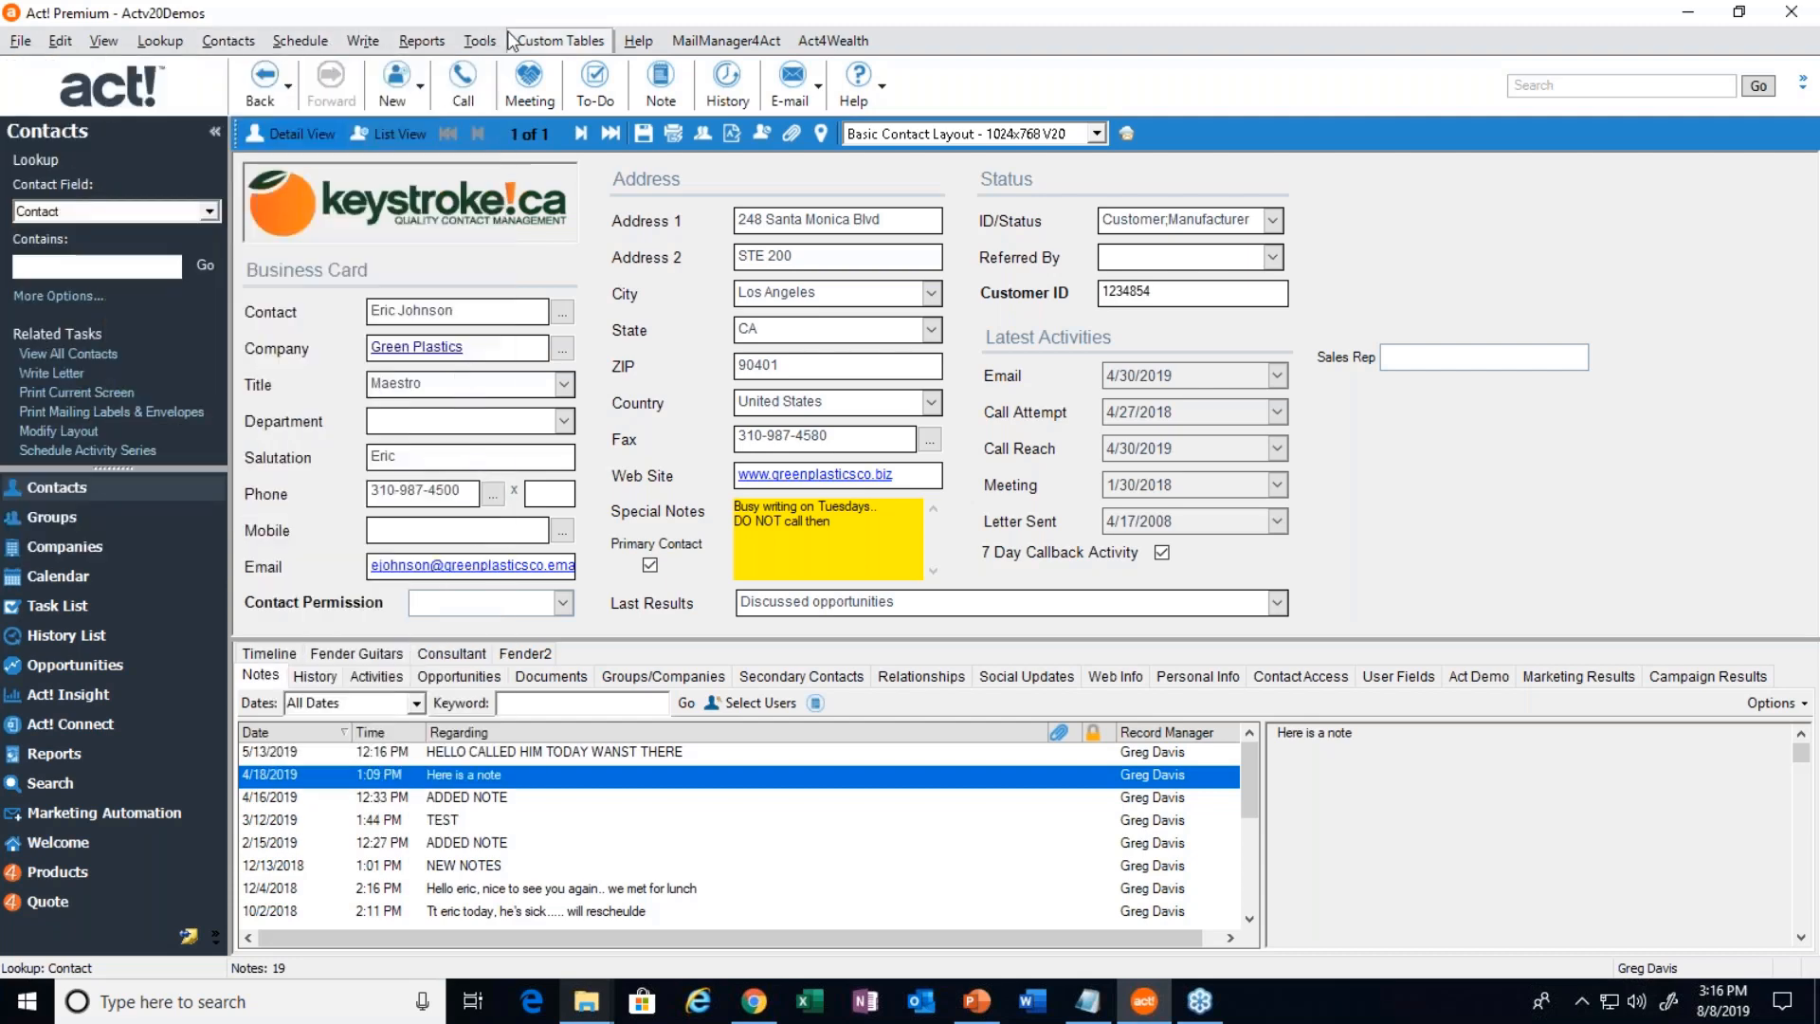
{"action": "mouse_move", "coordinate": [561, 34]}
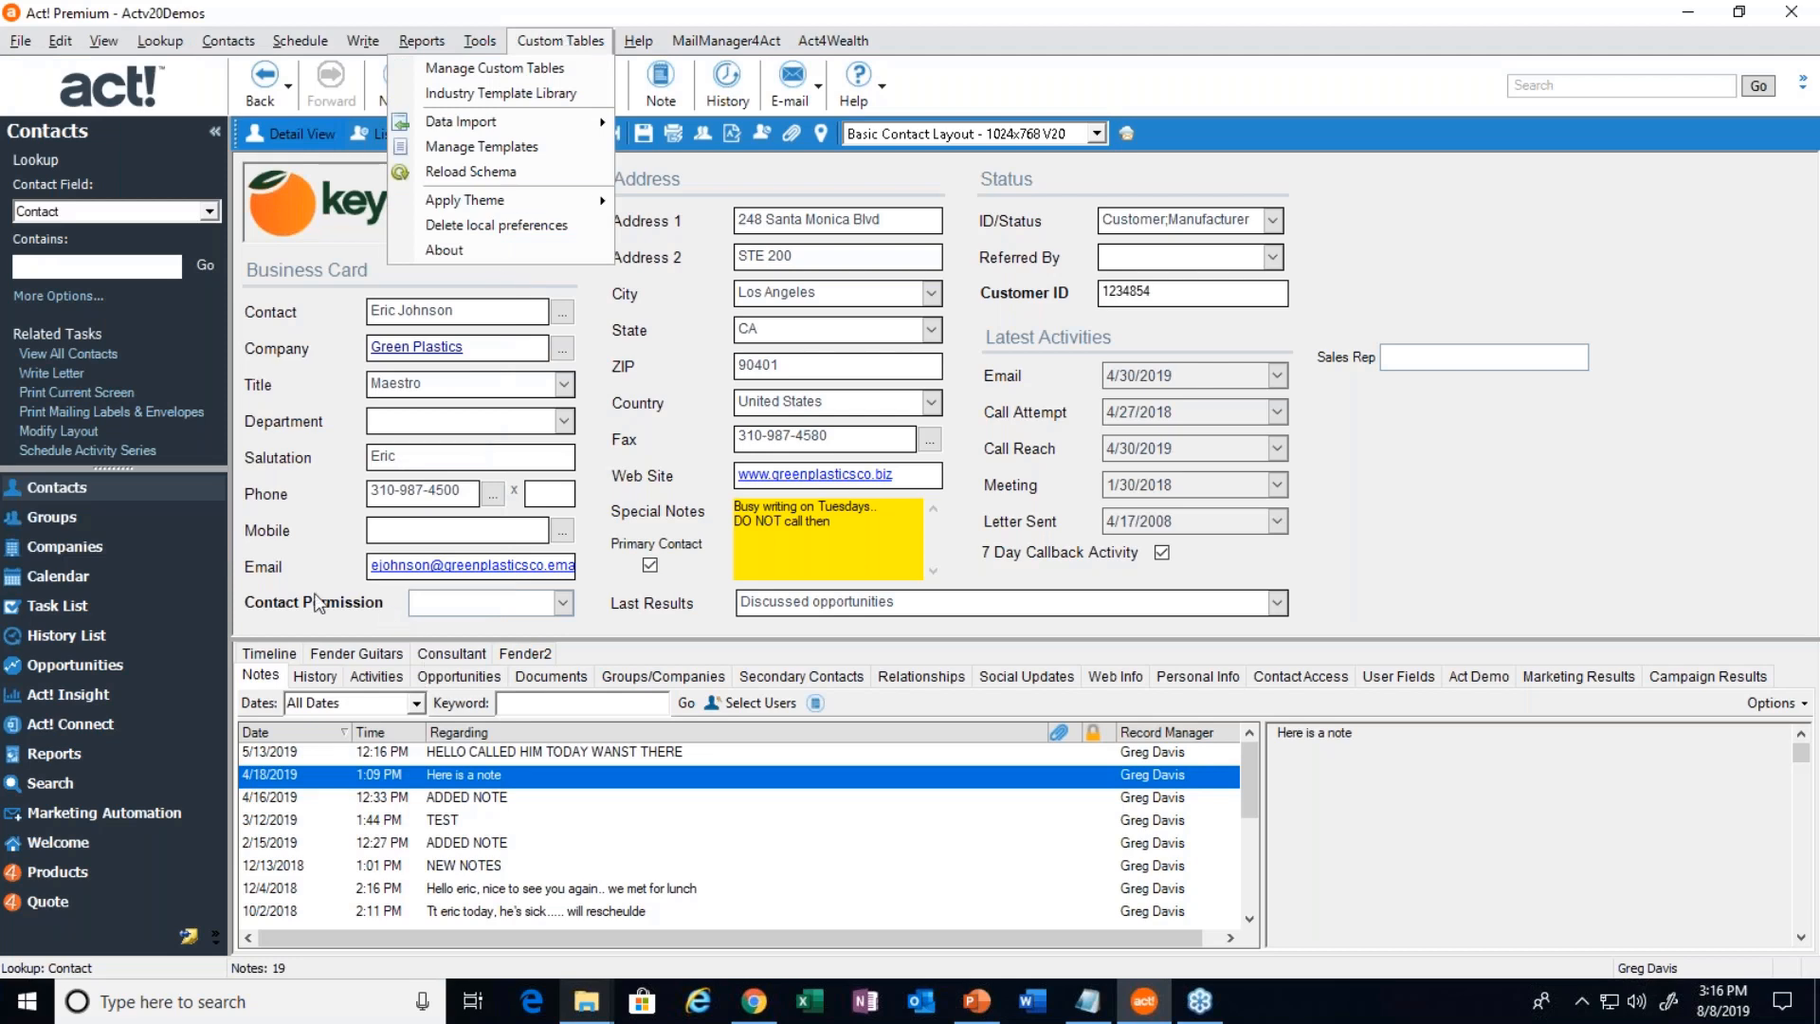
{"action": "left_click", "coordinate": [291, 576]}
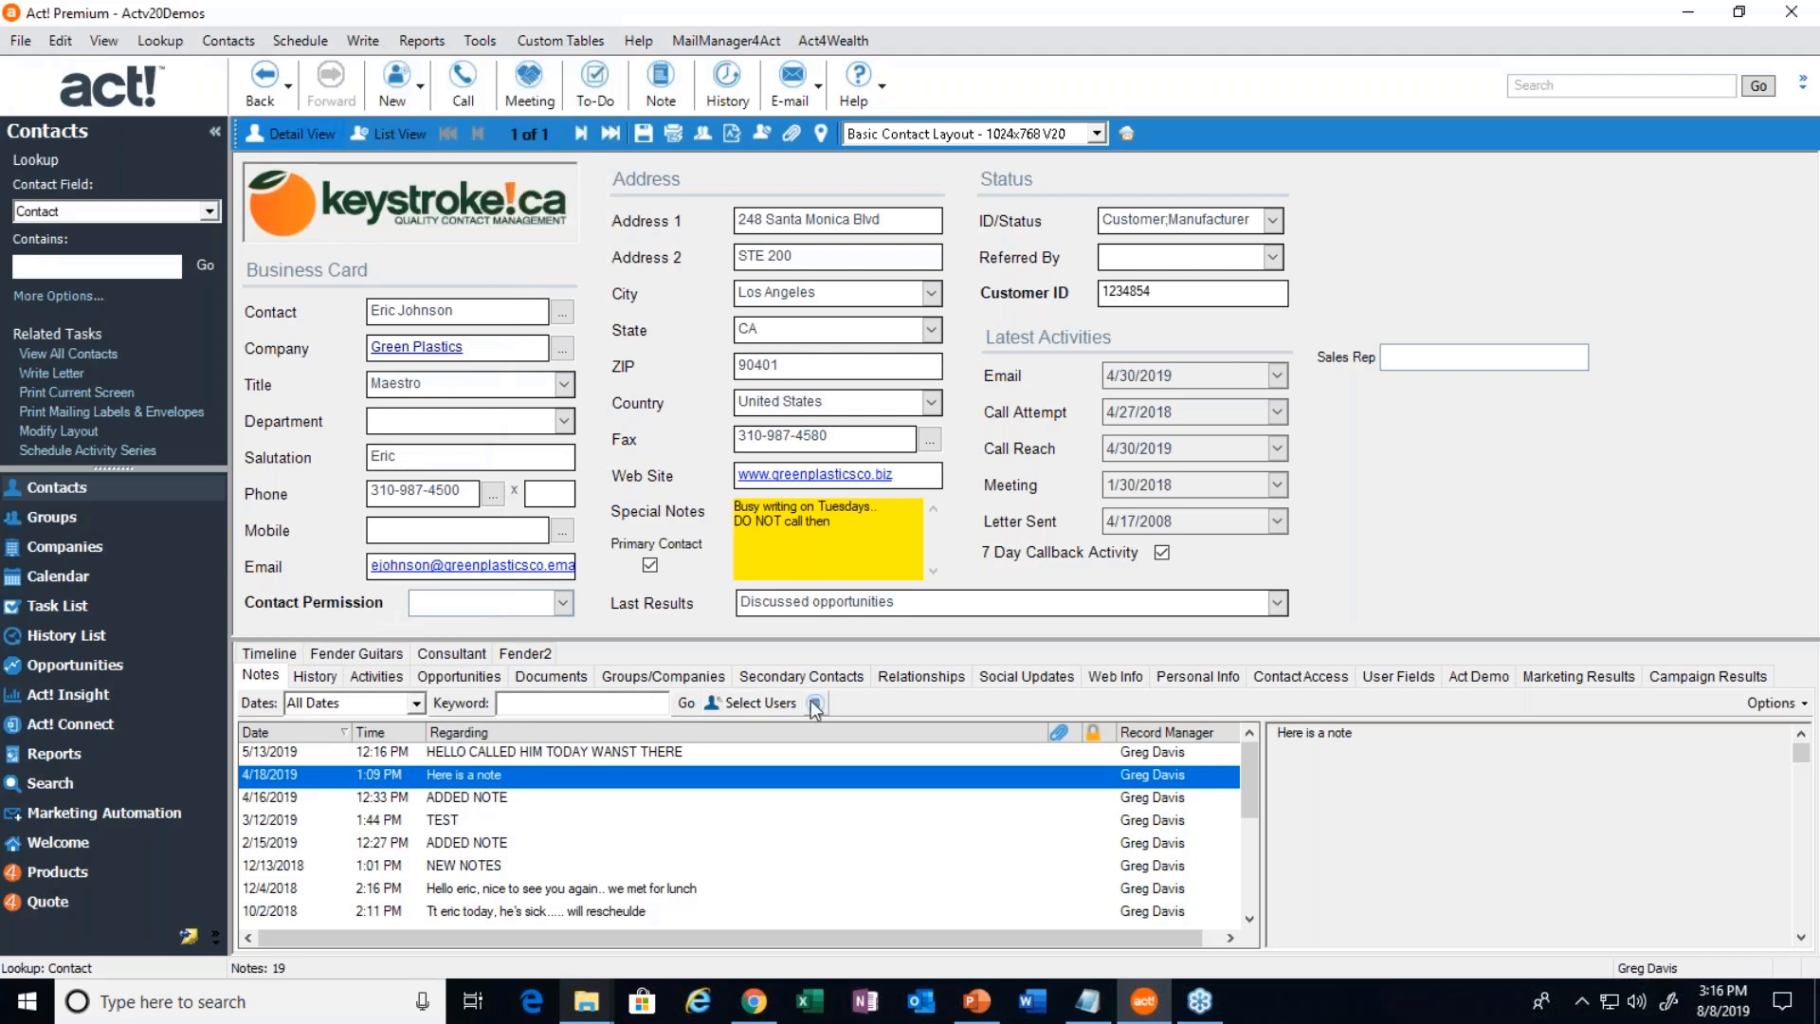
Add a note to the Green Plastics contact reading "HI.. tt [contact's first name], all good" and preview it
{"action": "left_click", "coordinate": [662, 80]}
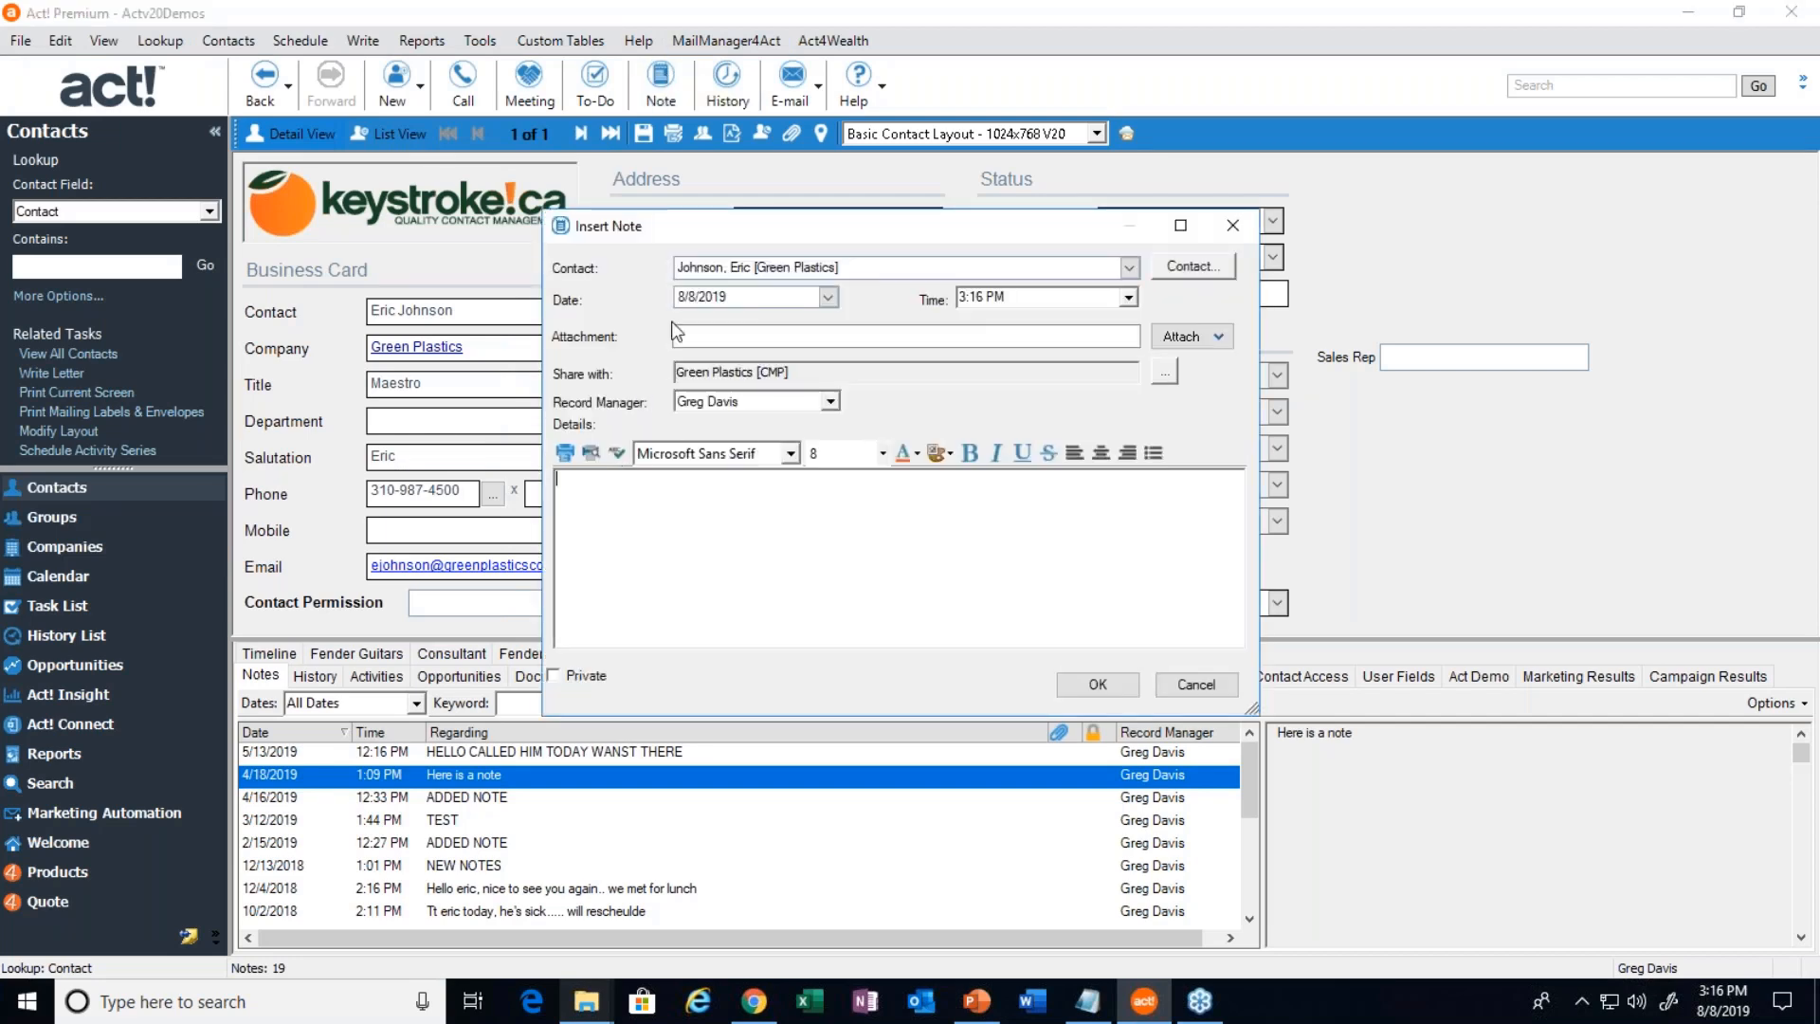
{"action": "left_click_drag", "start_coordinate": [713, 237], "coordinate": [618, 268]}
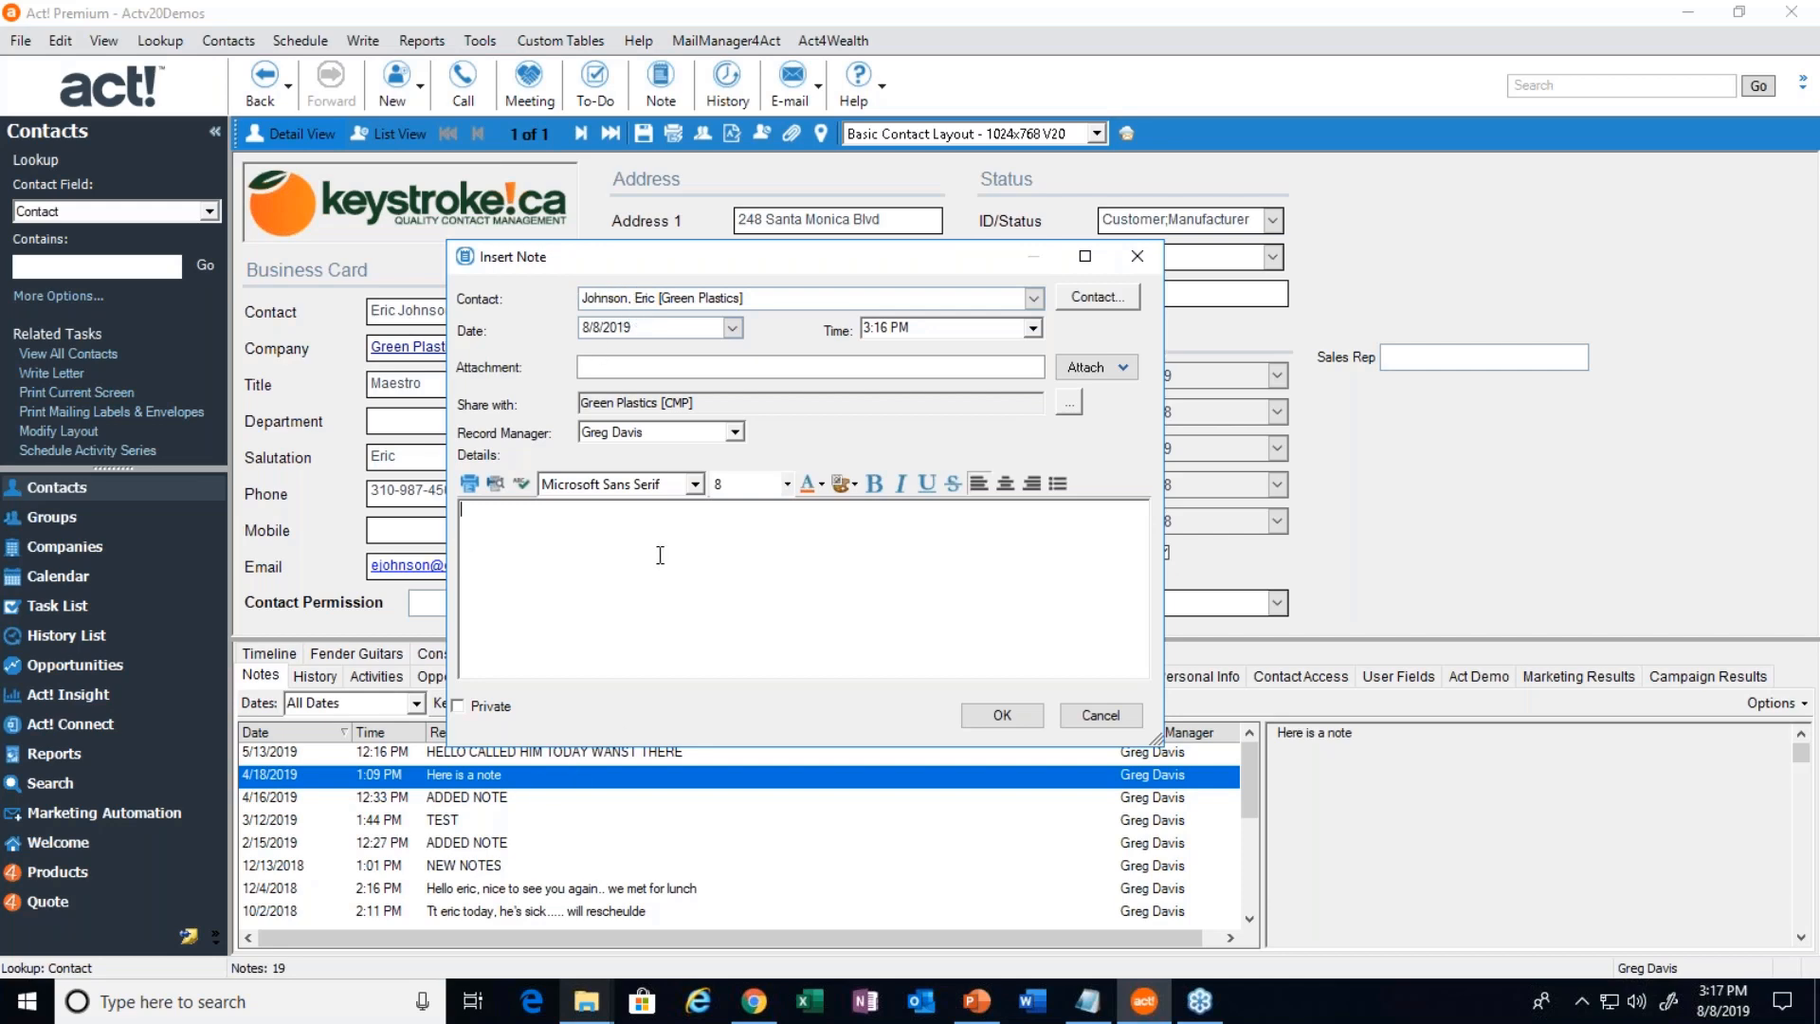
{"action": "type", "text": "HI.. tt eric, all go"}
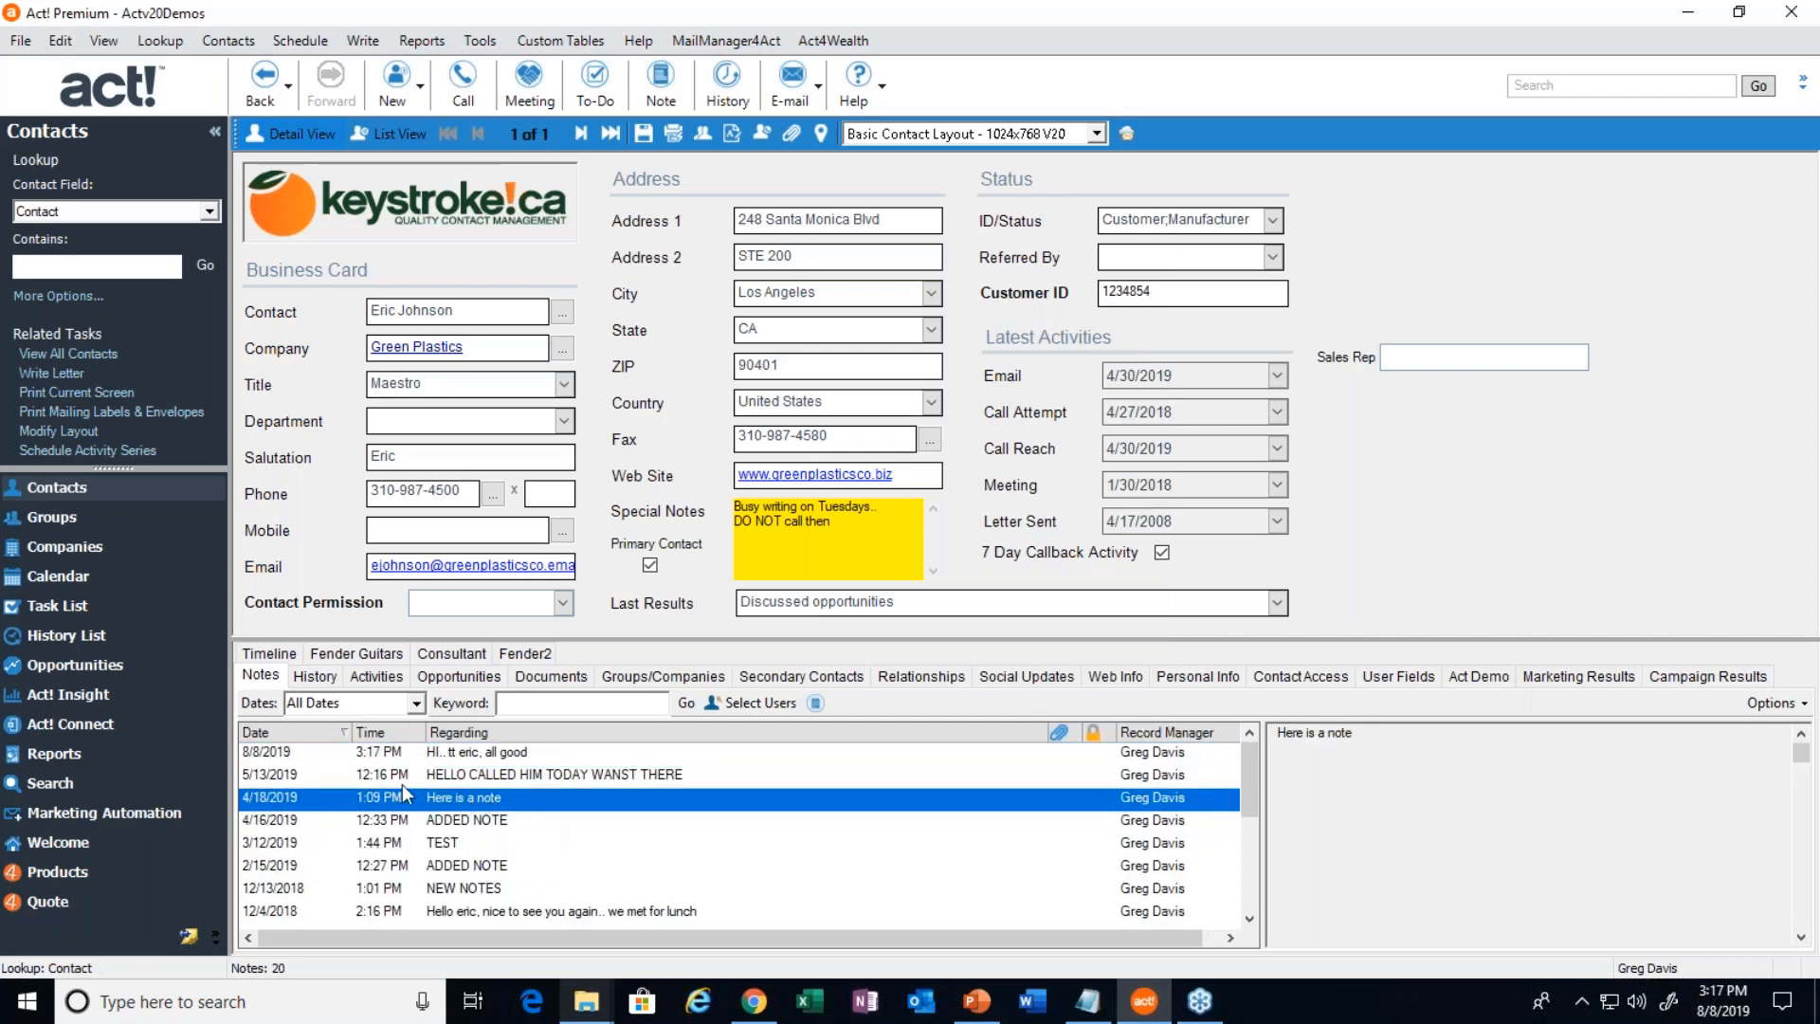
{"action": "left_click", "coordinate": [363, 761]}
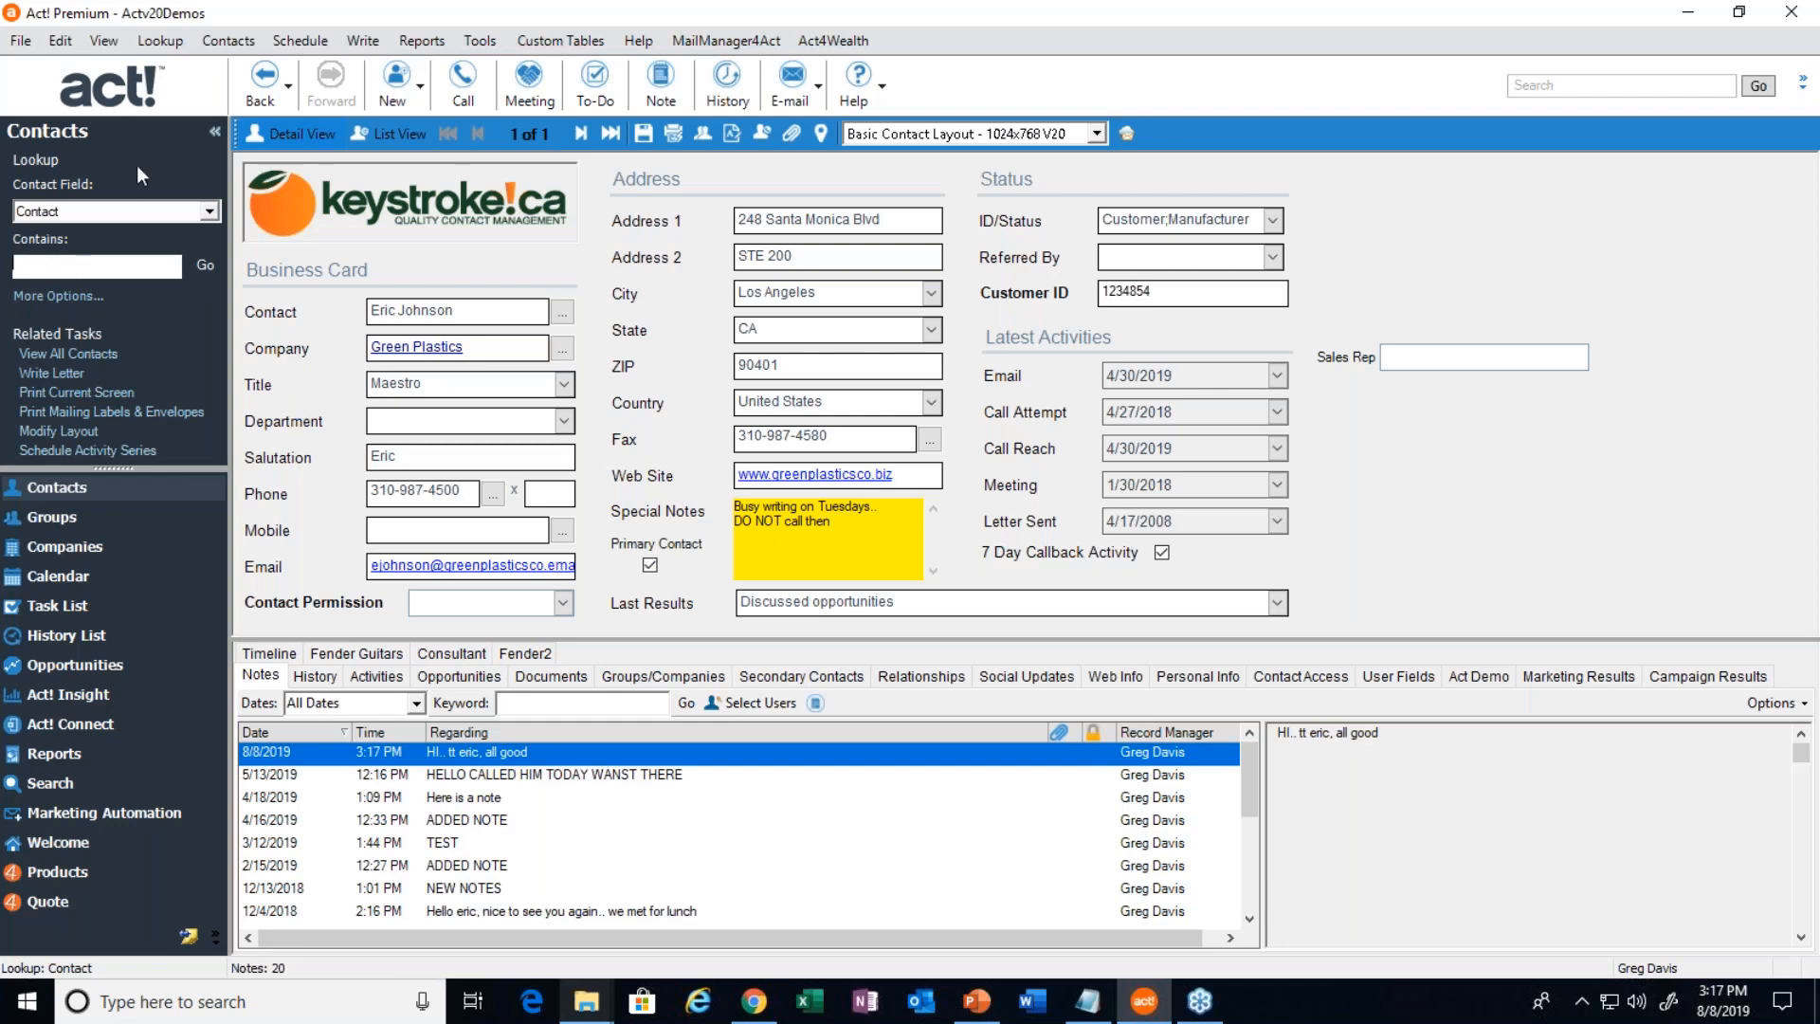
{"action": "left_click", "coordinate": [156, 41]}
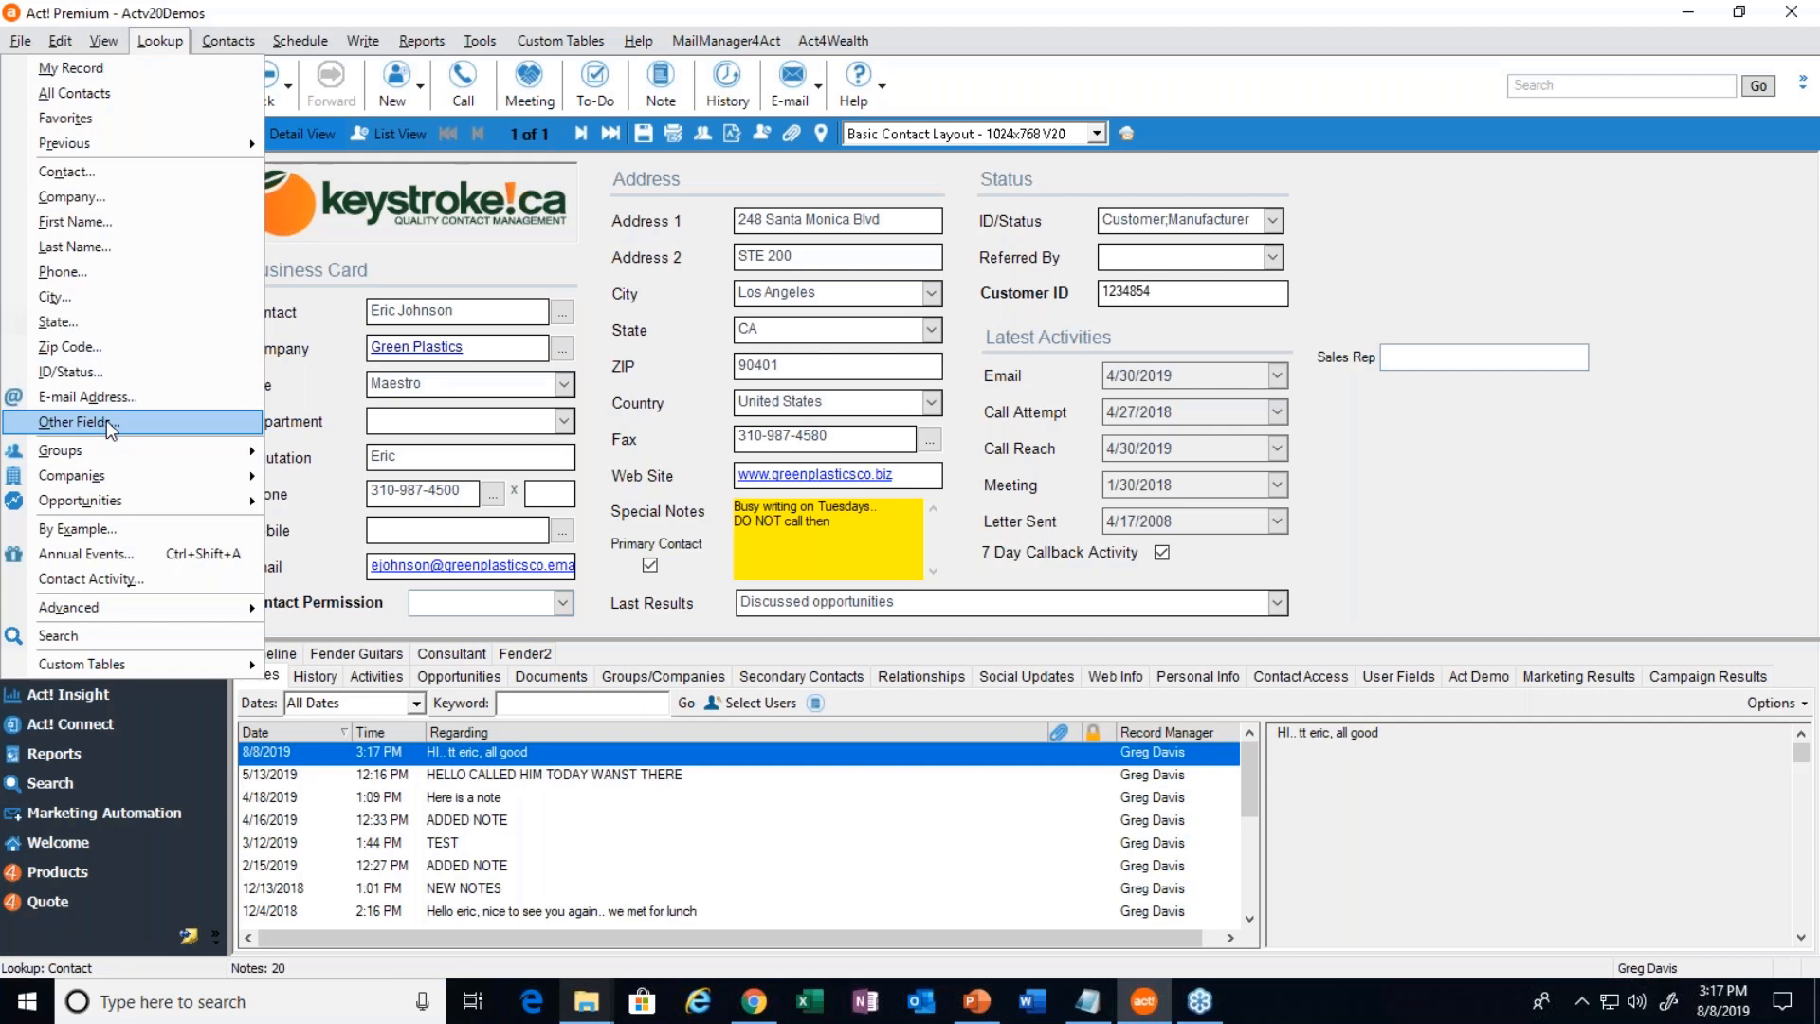
{"action": "left_click", "coordinate": [331, 397]}
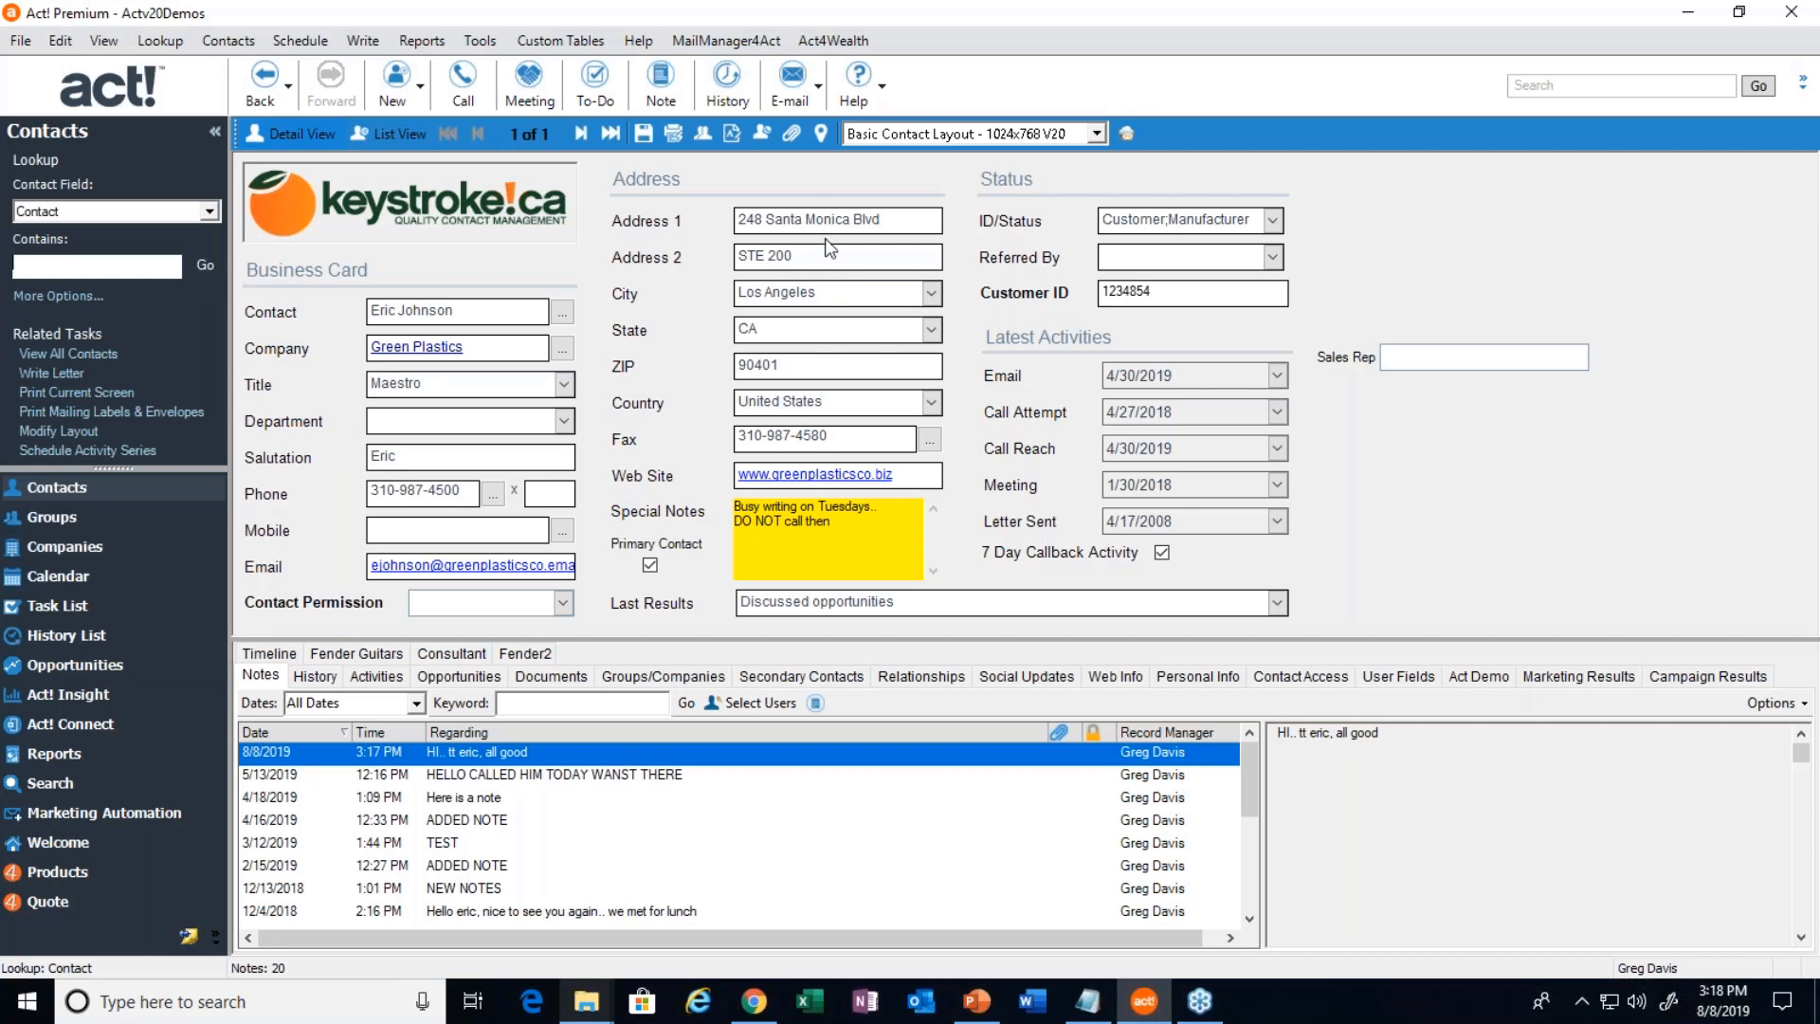
Go back through the previously visited views to the Liberty Savings & Loan contact's detail record
{"action": "left_click", "coordinate": [265, 92]}
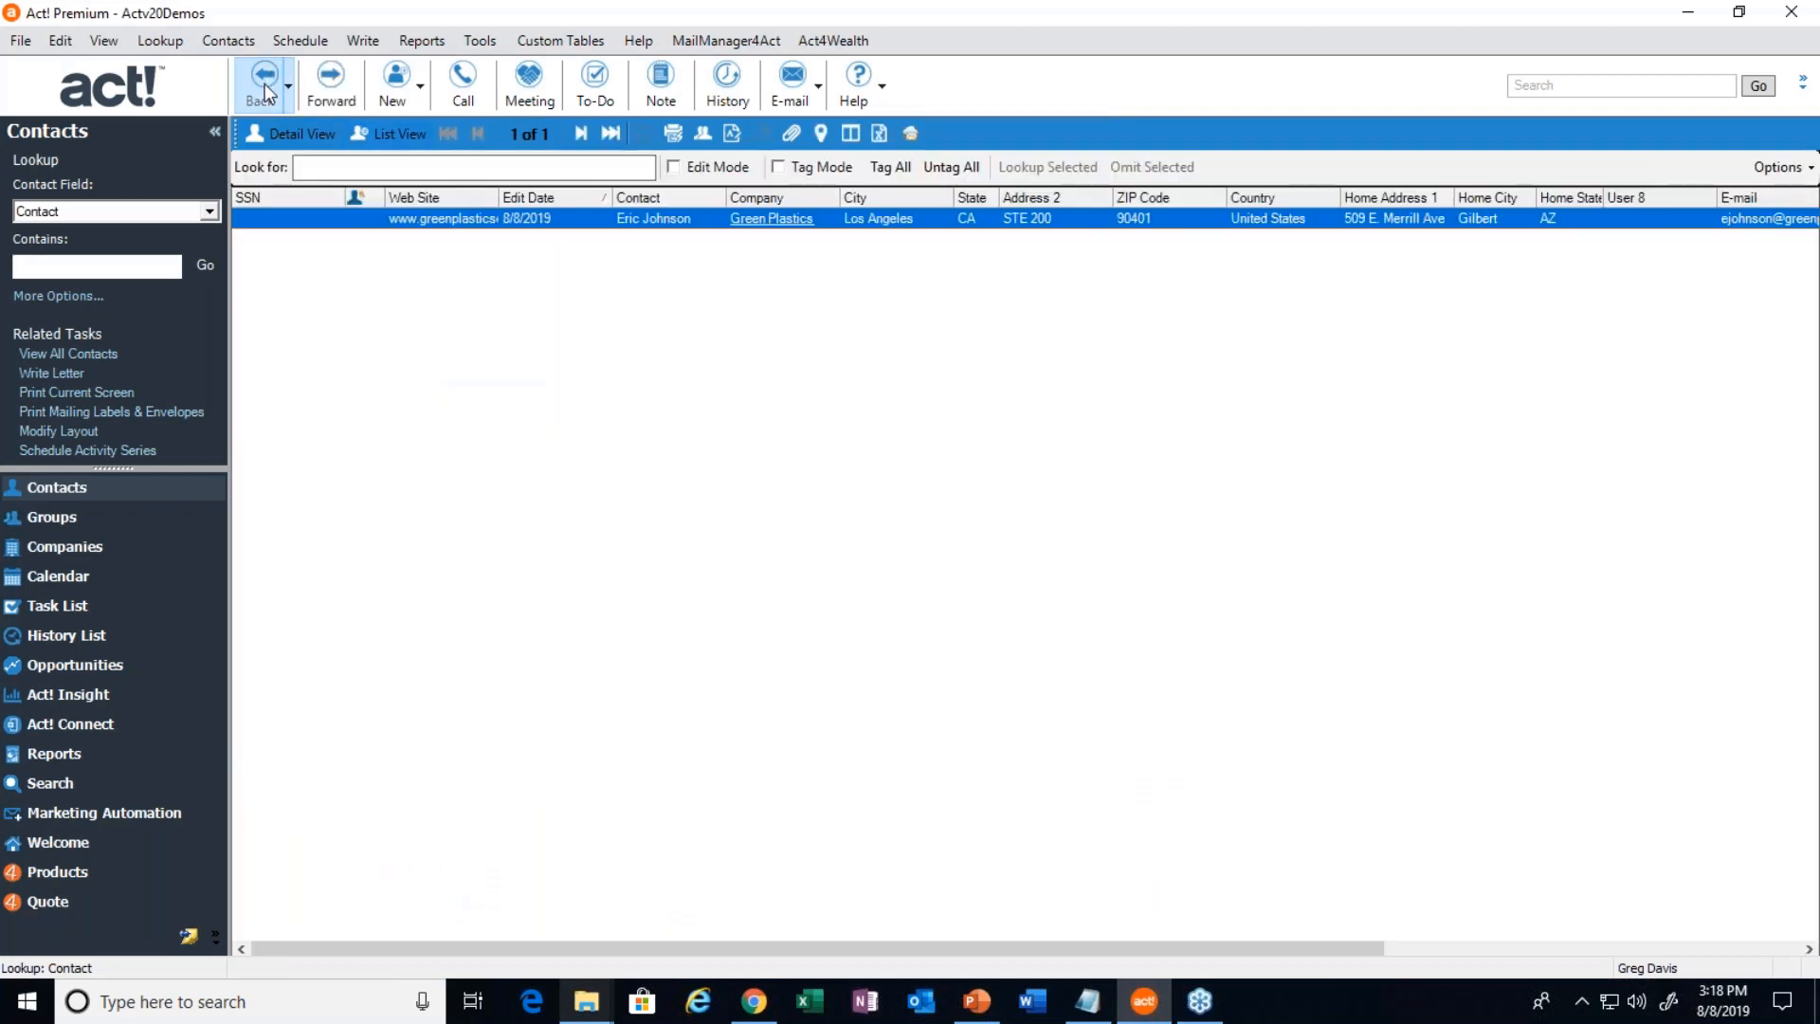
{"action": "left_click", "coordinate": [264, 92]}
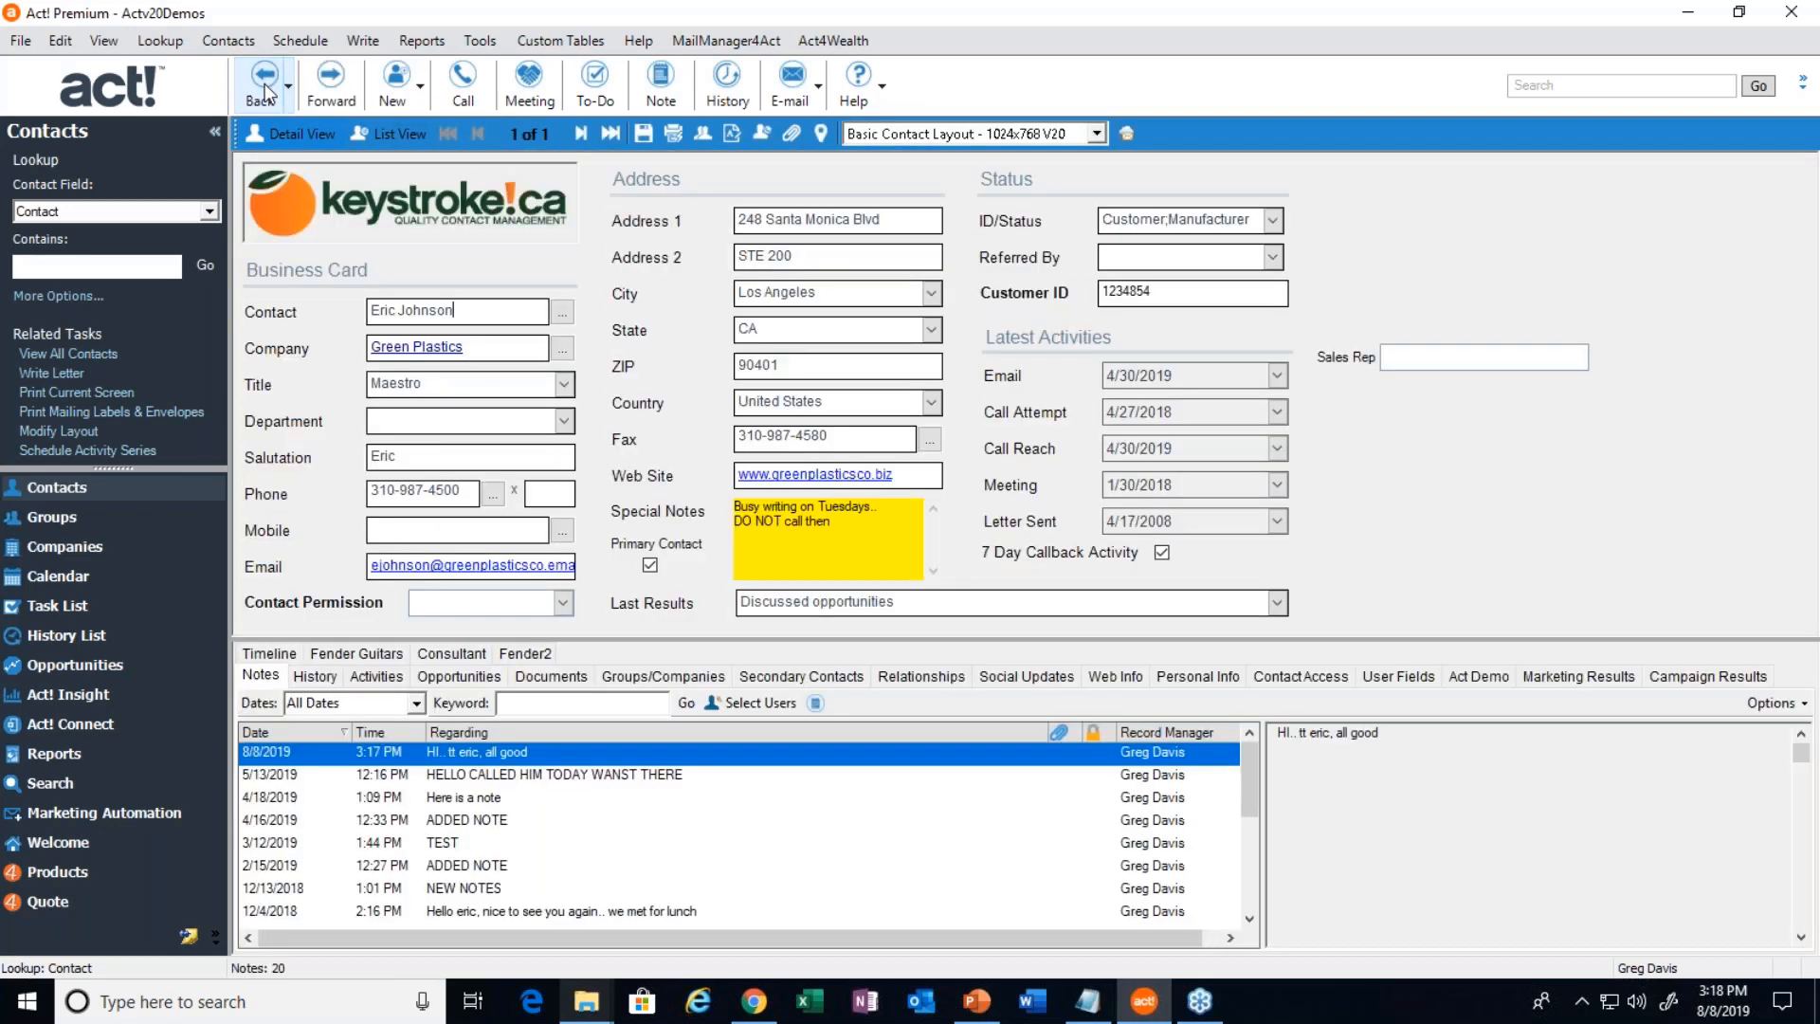
{"action": "right_click", "coordinate": [476, 314]}
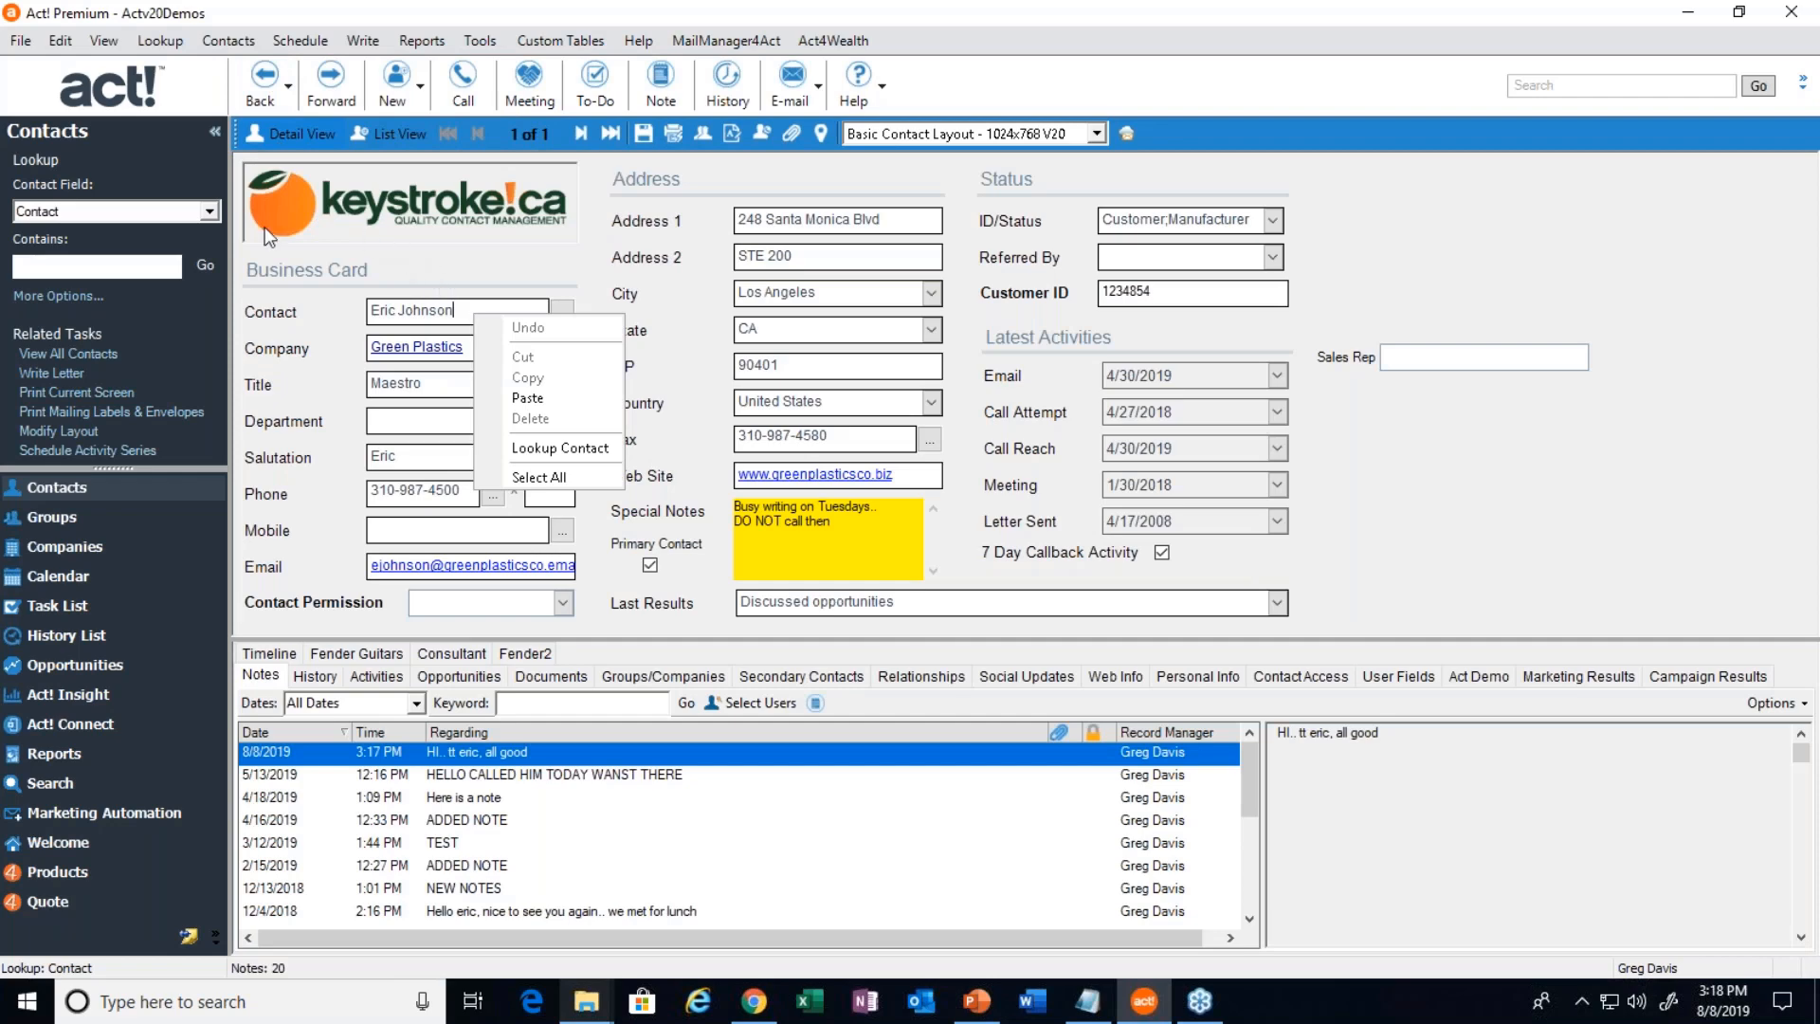
{"action": "left_click", "coordinate": [289, 90]}
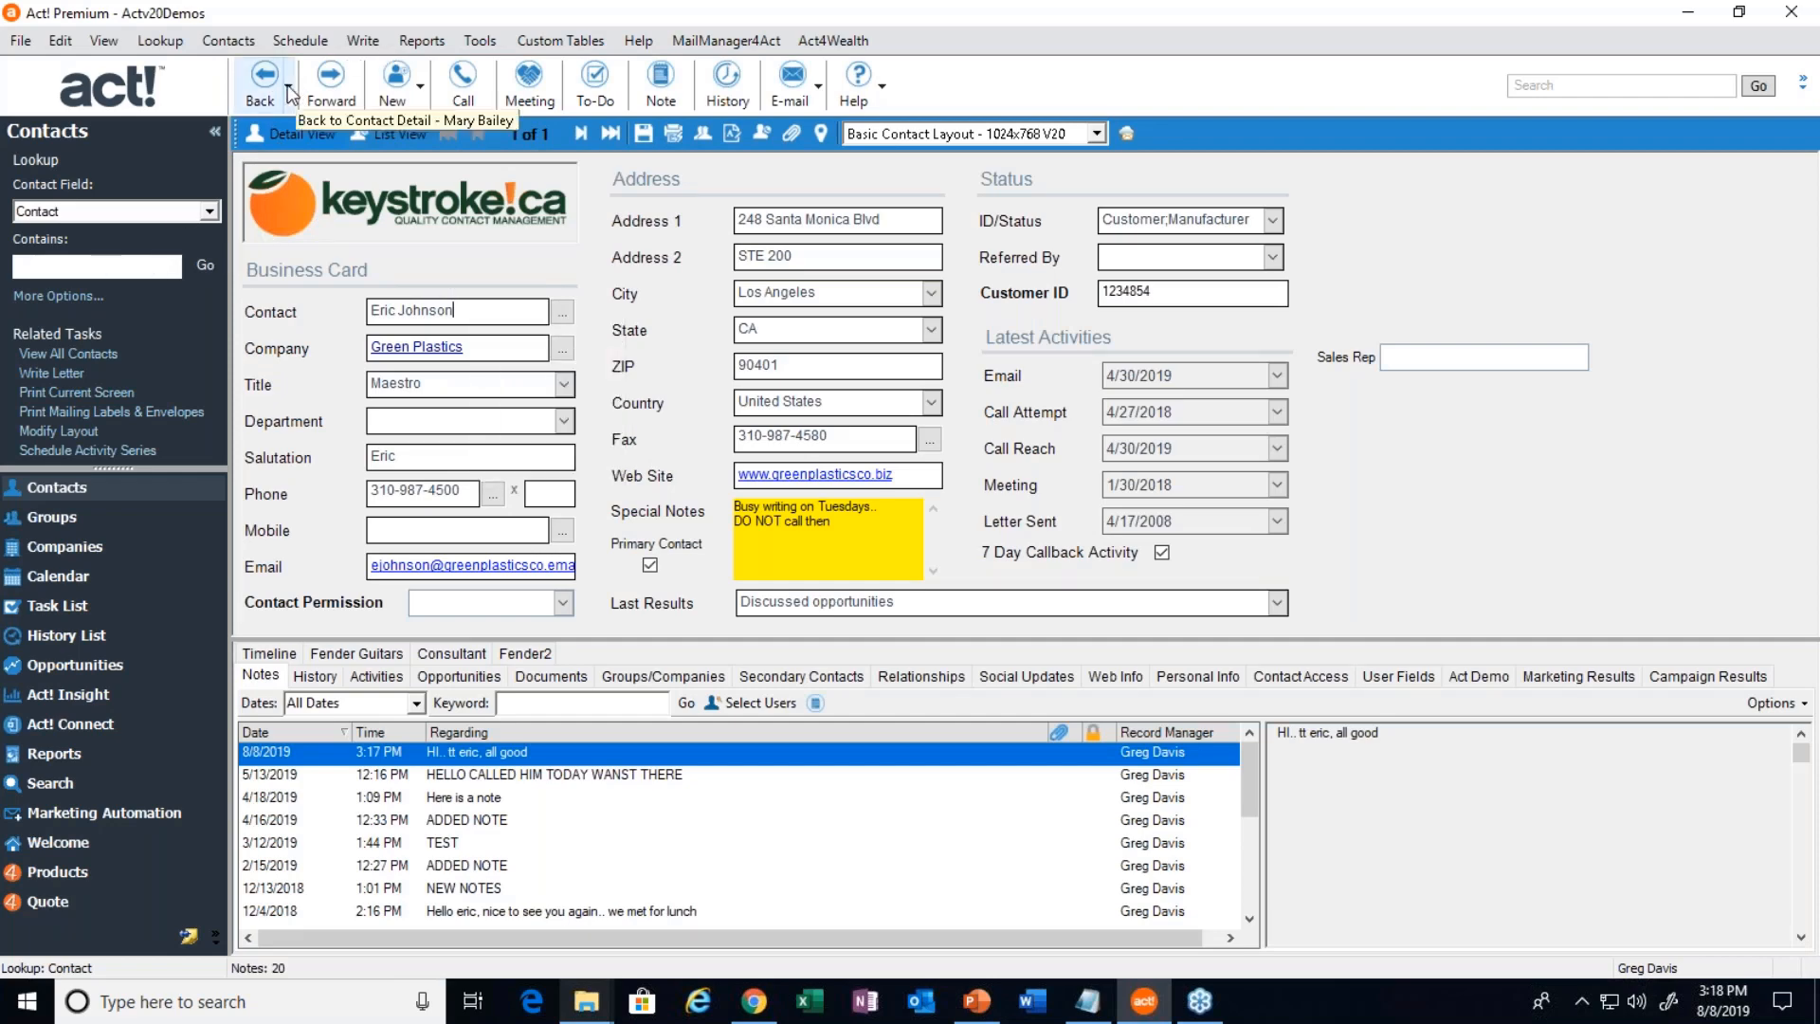
{"action": "left_click", "coordinate": [289, 92]}
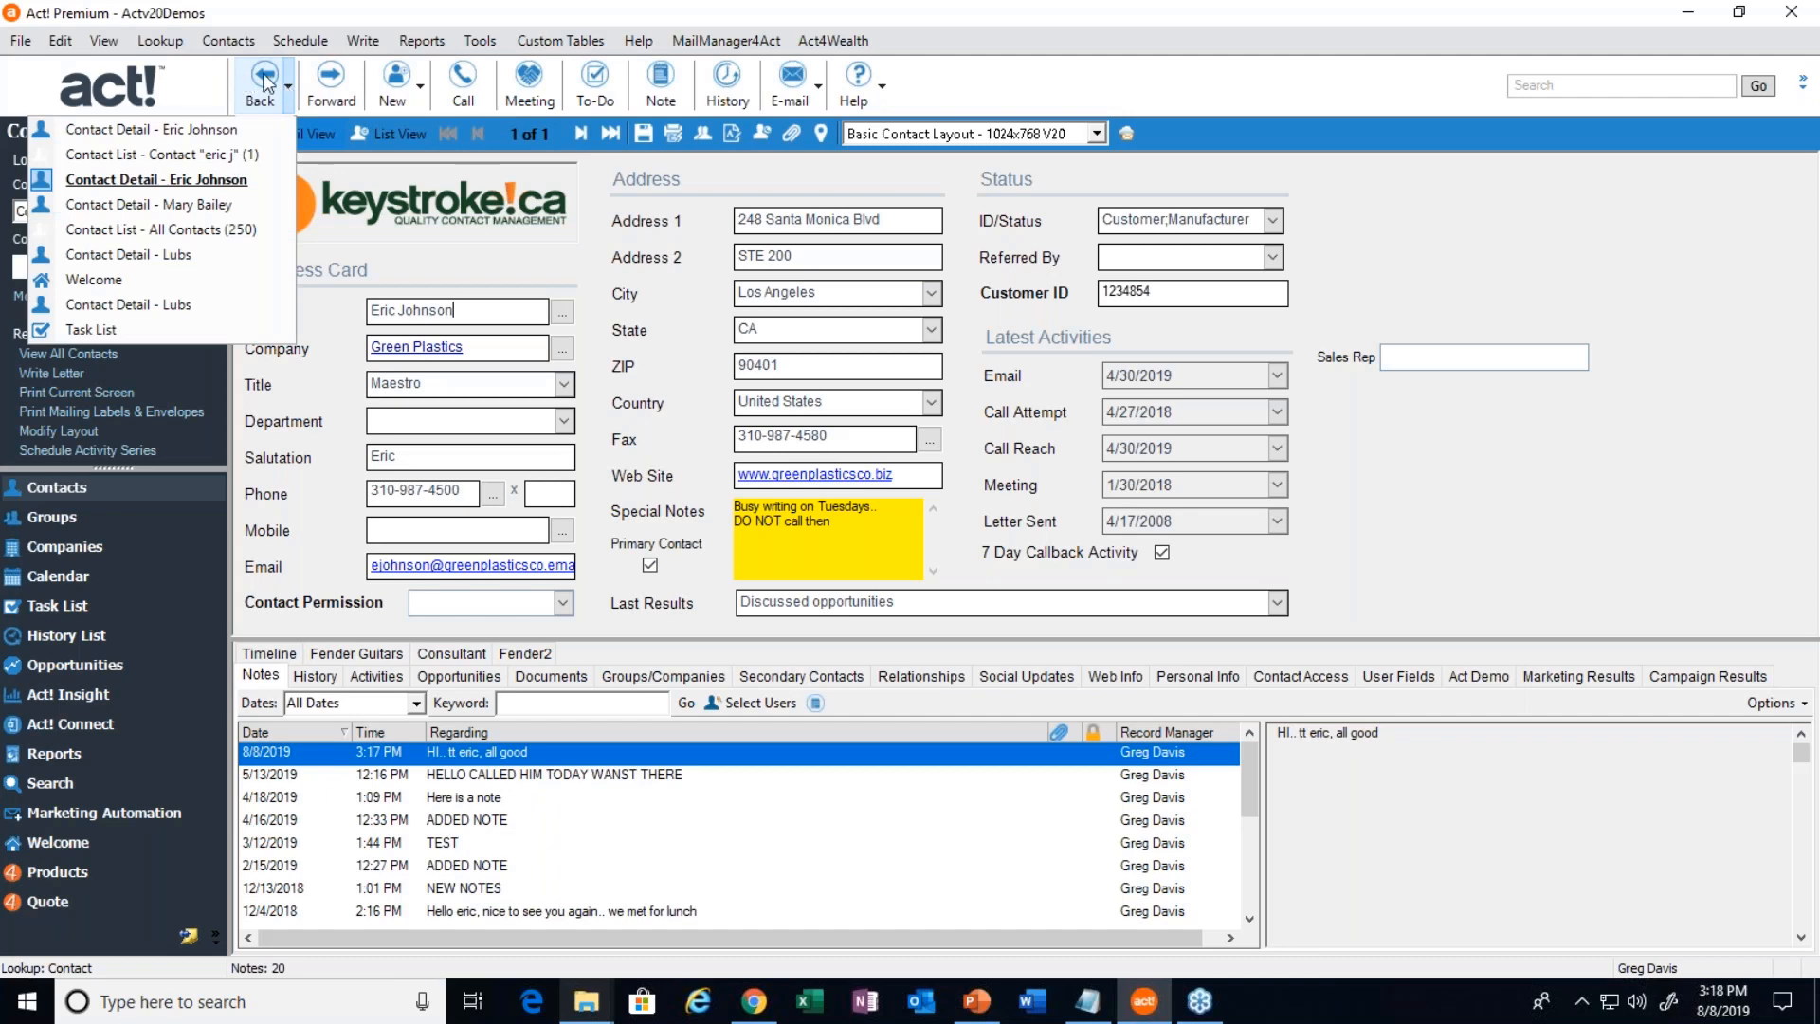
{"action": "left_click", "coordinate": [288, 85]}
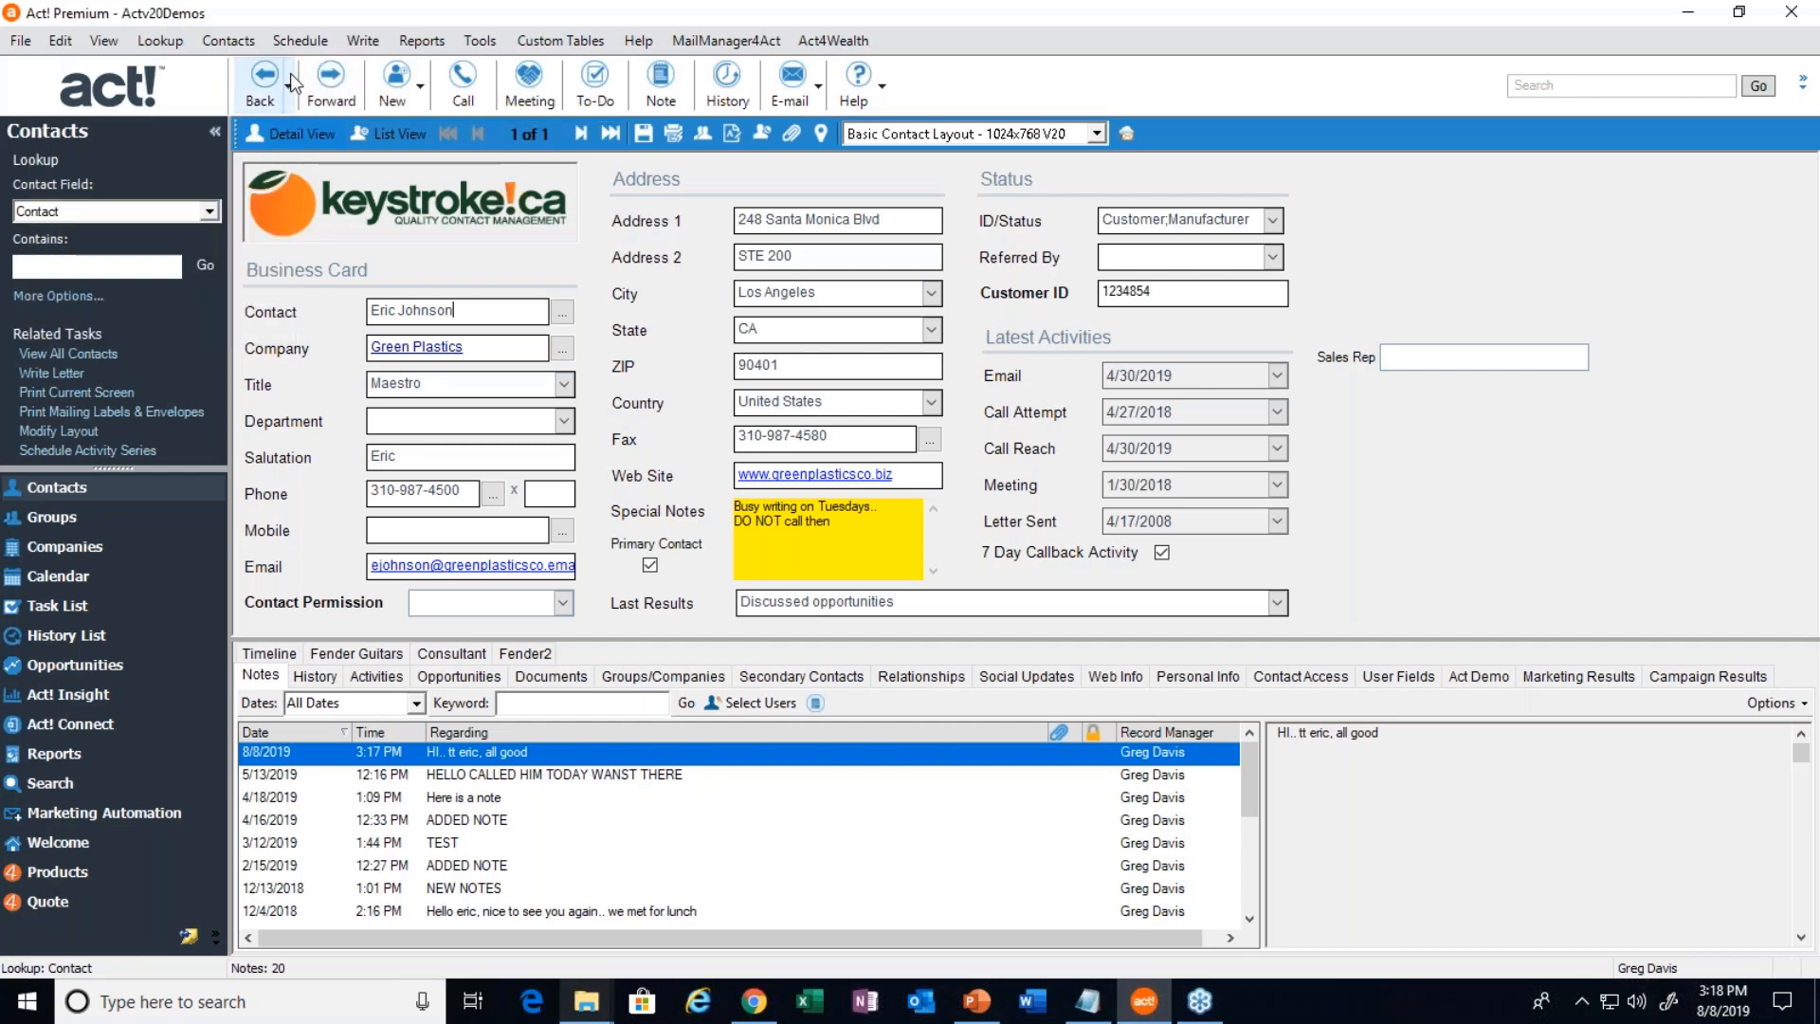
{"action": "left_click", "coordinate": [288, 86]}
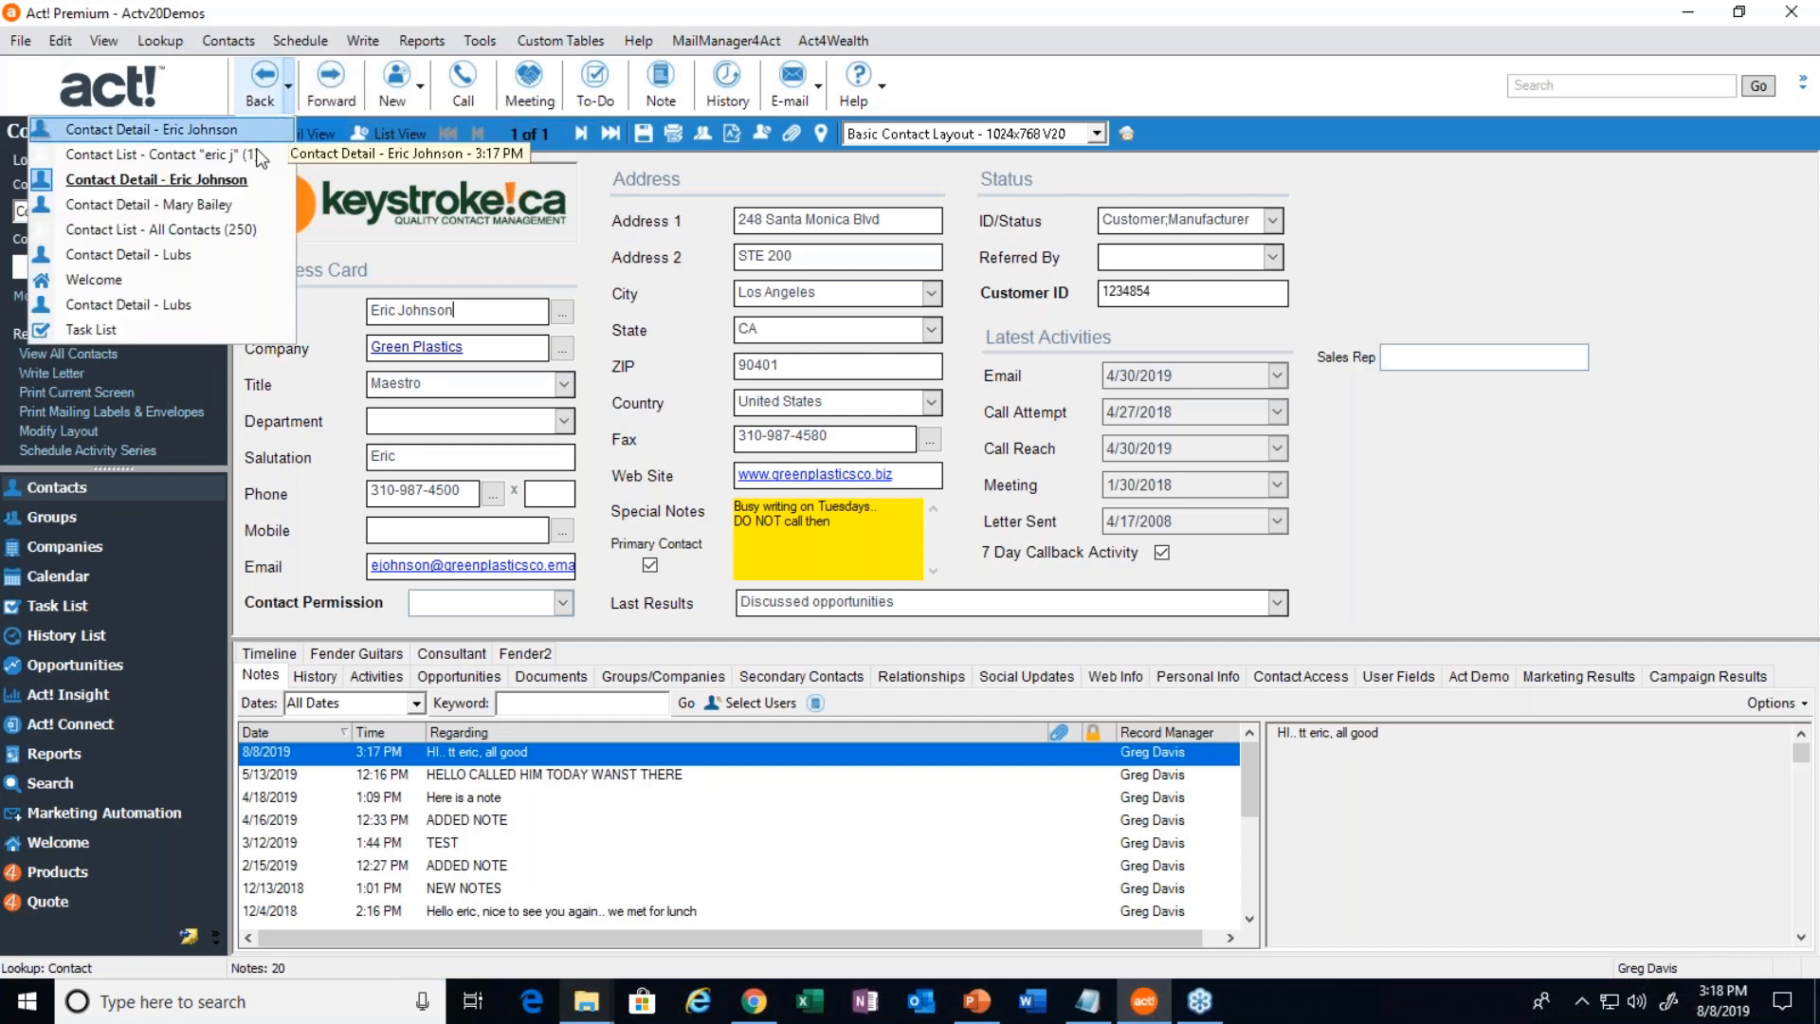
{"action": "left_click", "coordinate": [187, 205]}
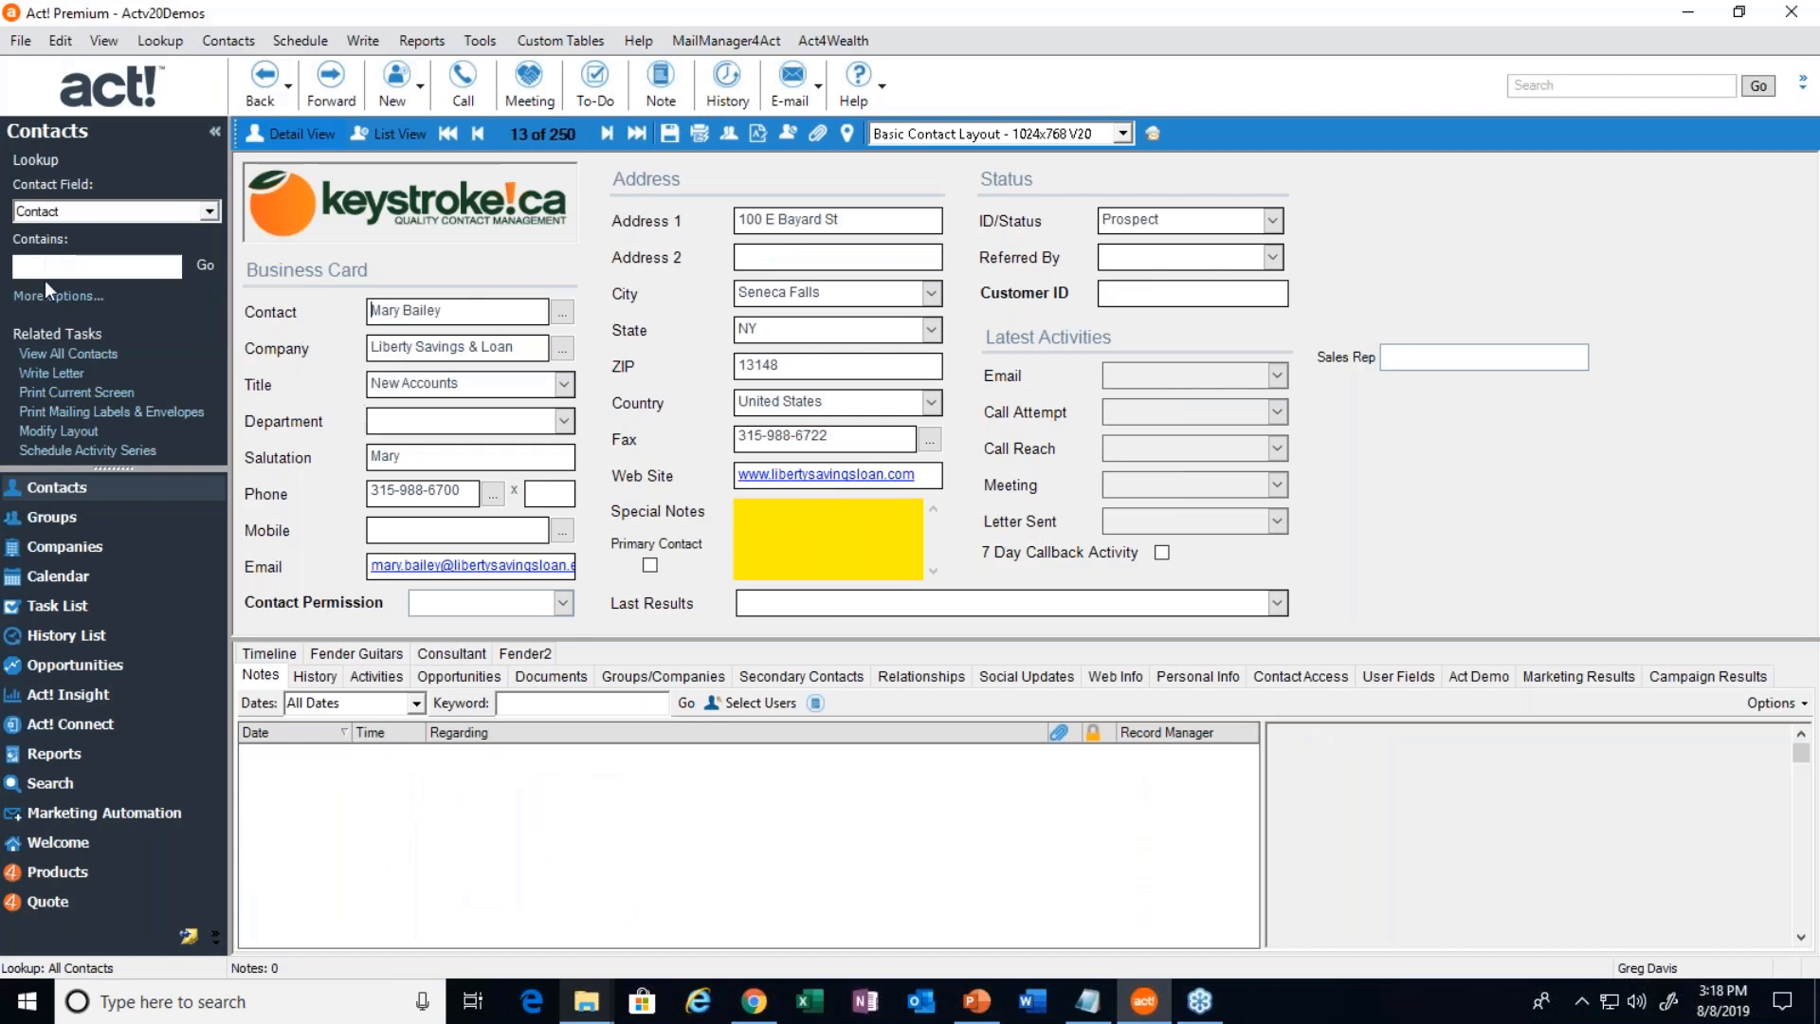
Run a lookup from the record's Contact field for values starting with the Green Plastics contact's first name and last initial
{"action": "right_click", "coordinate": [467, 310]}
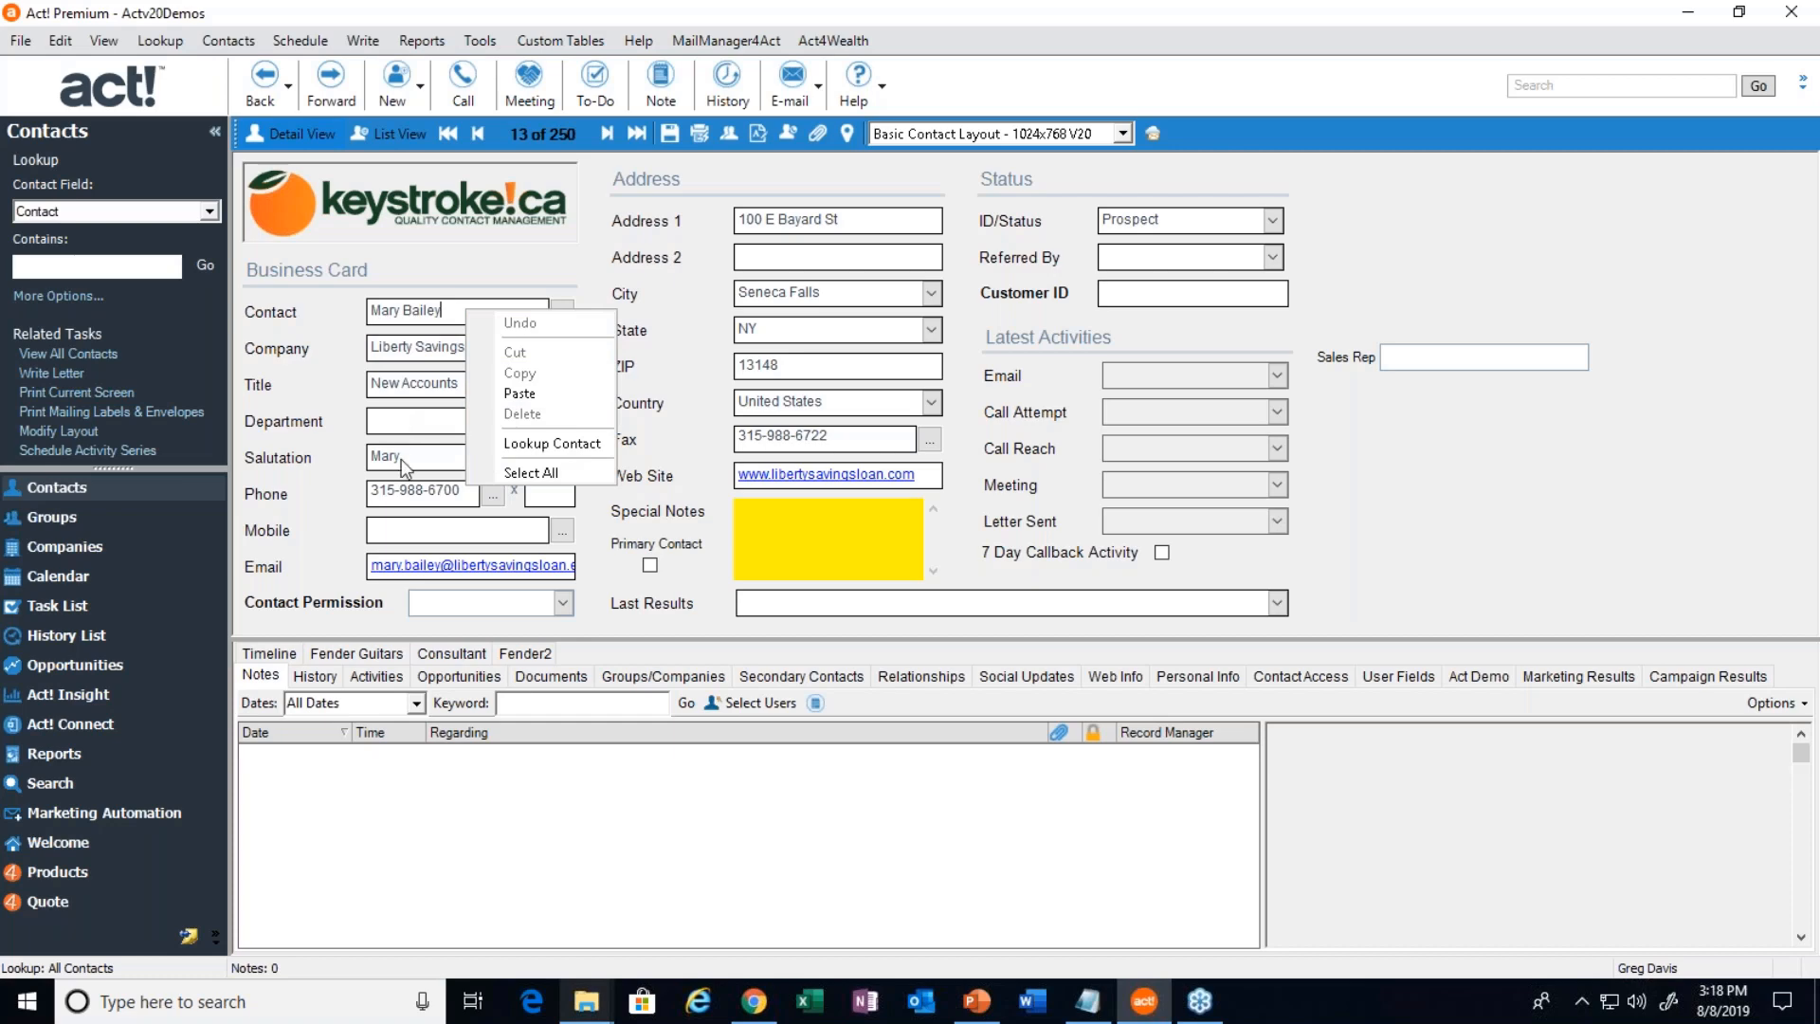
{"action": "right_click", "coordinate": [418, 496]}
{"action": "right_click", "coordinate": [418, 497]}
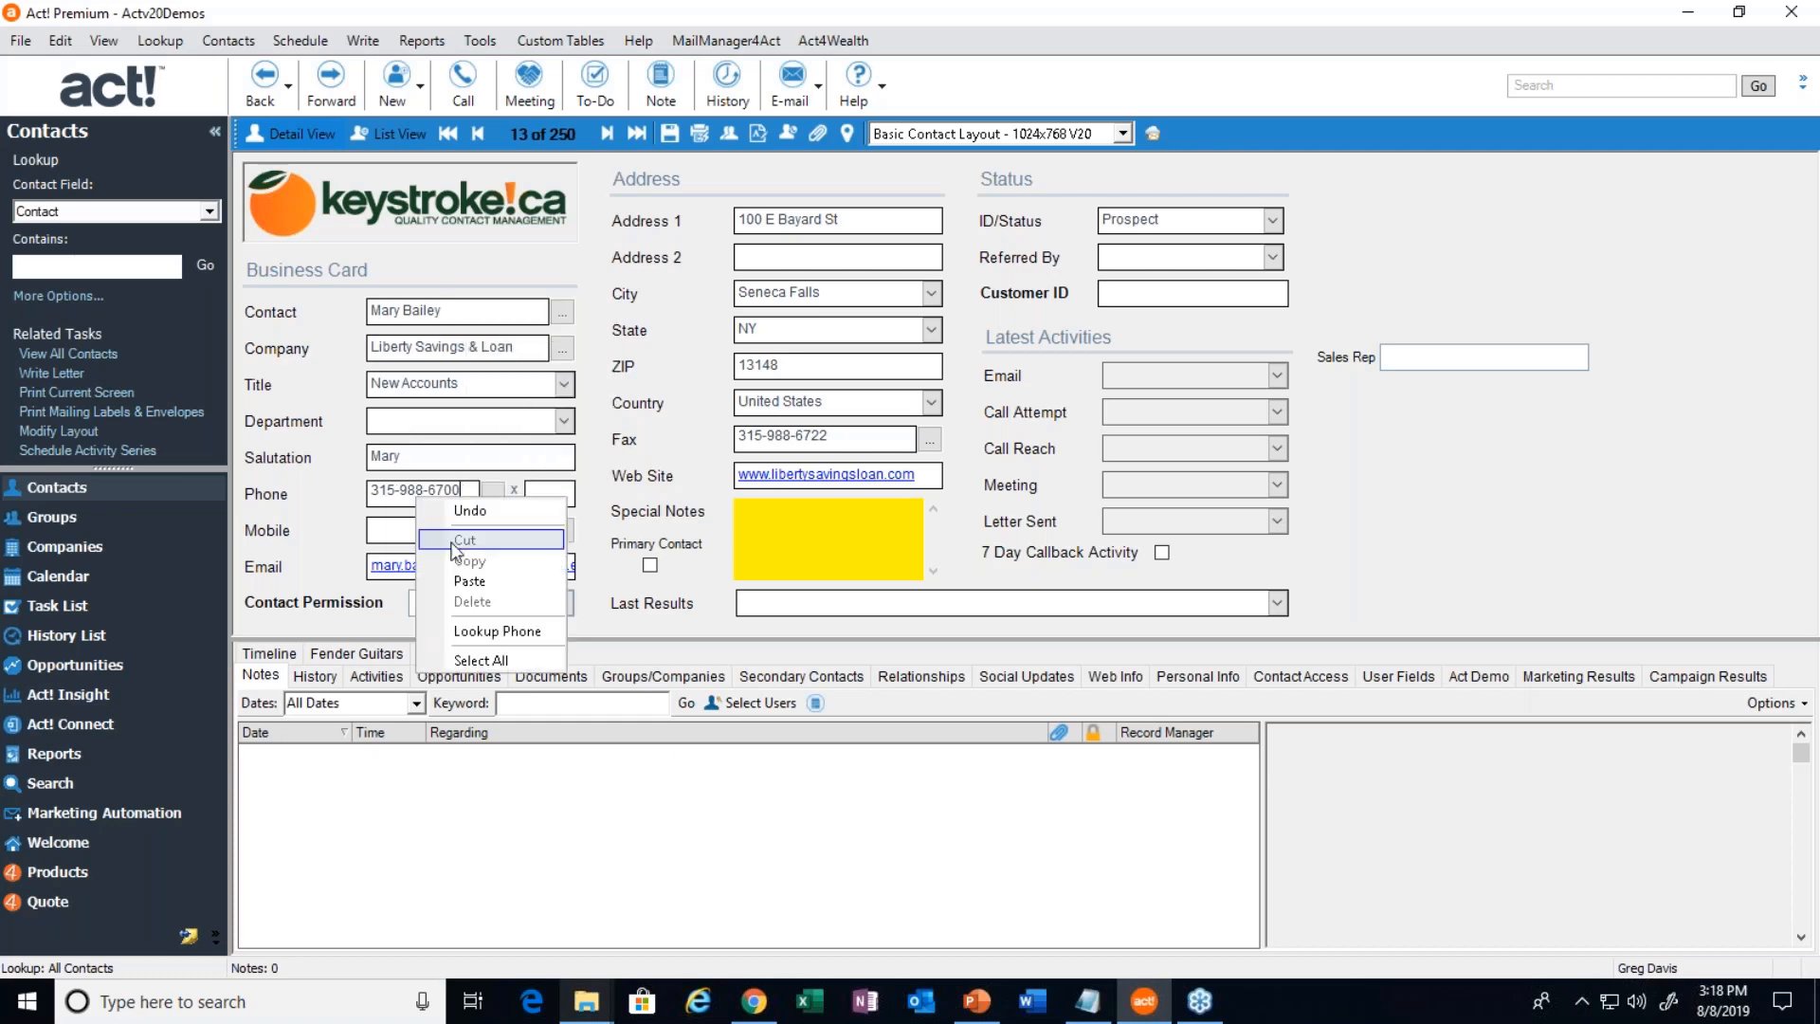
{"action": "right_click", "coordinate": [436, 311]}
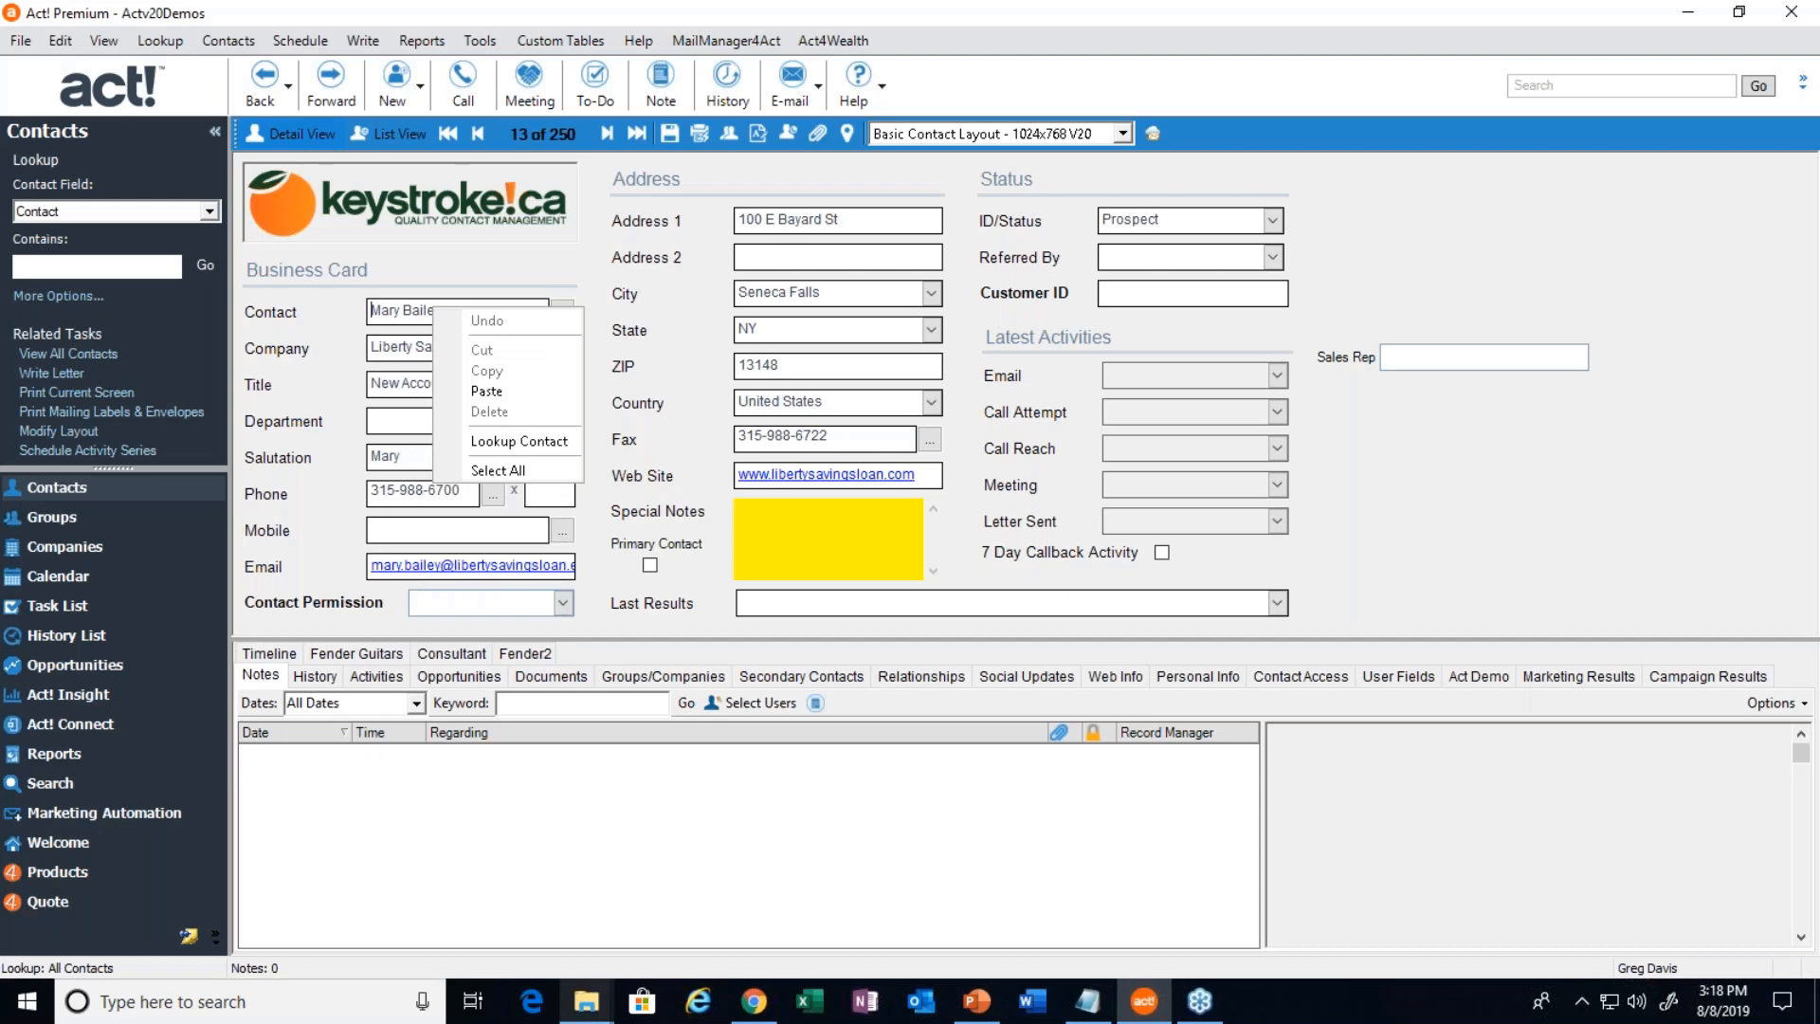
{"action": "left_click", "coordinate": [512, 442]}
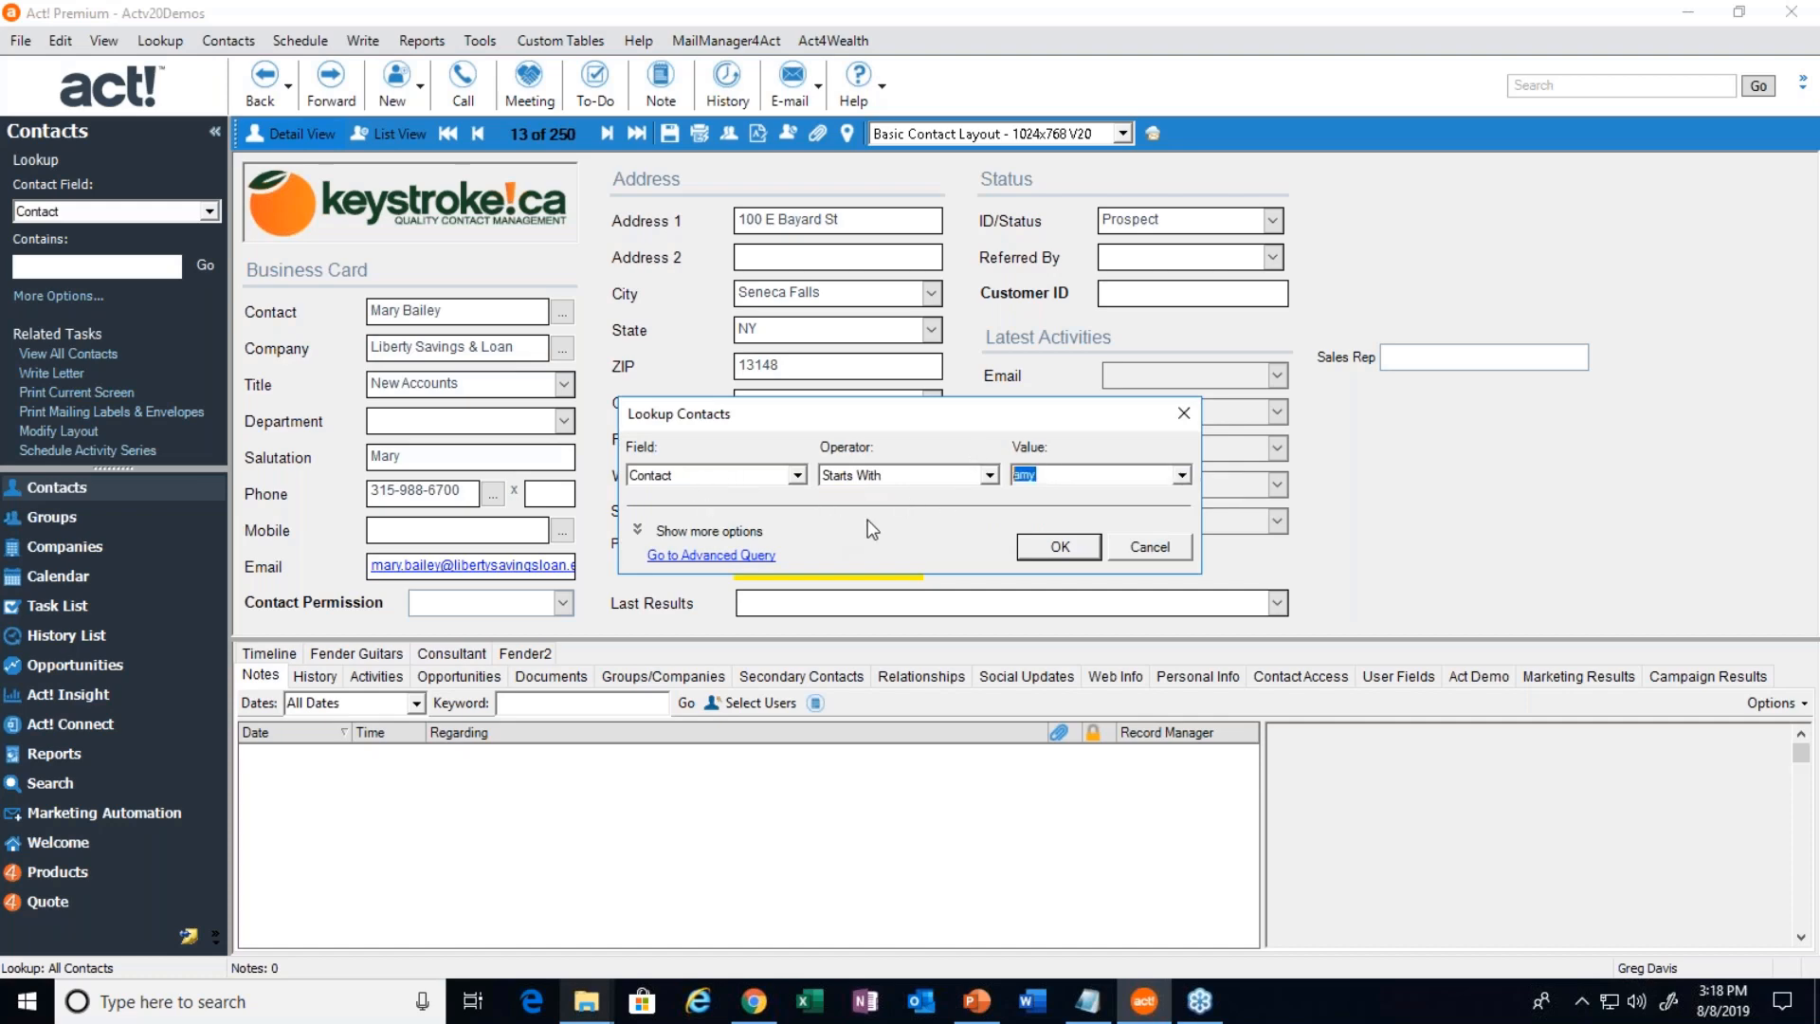
{"action": "type", "text": "eric j"}
{"action": "left_click_drag", "start_coordinate": [1052, 475], "coordinate": [968, 471]}
{"action": "left_click", "coordinate": [1056, 476]}
{"action": "type", "text": "j"}
{"action": "left_click", "coordinate": [1058, 547]}
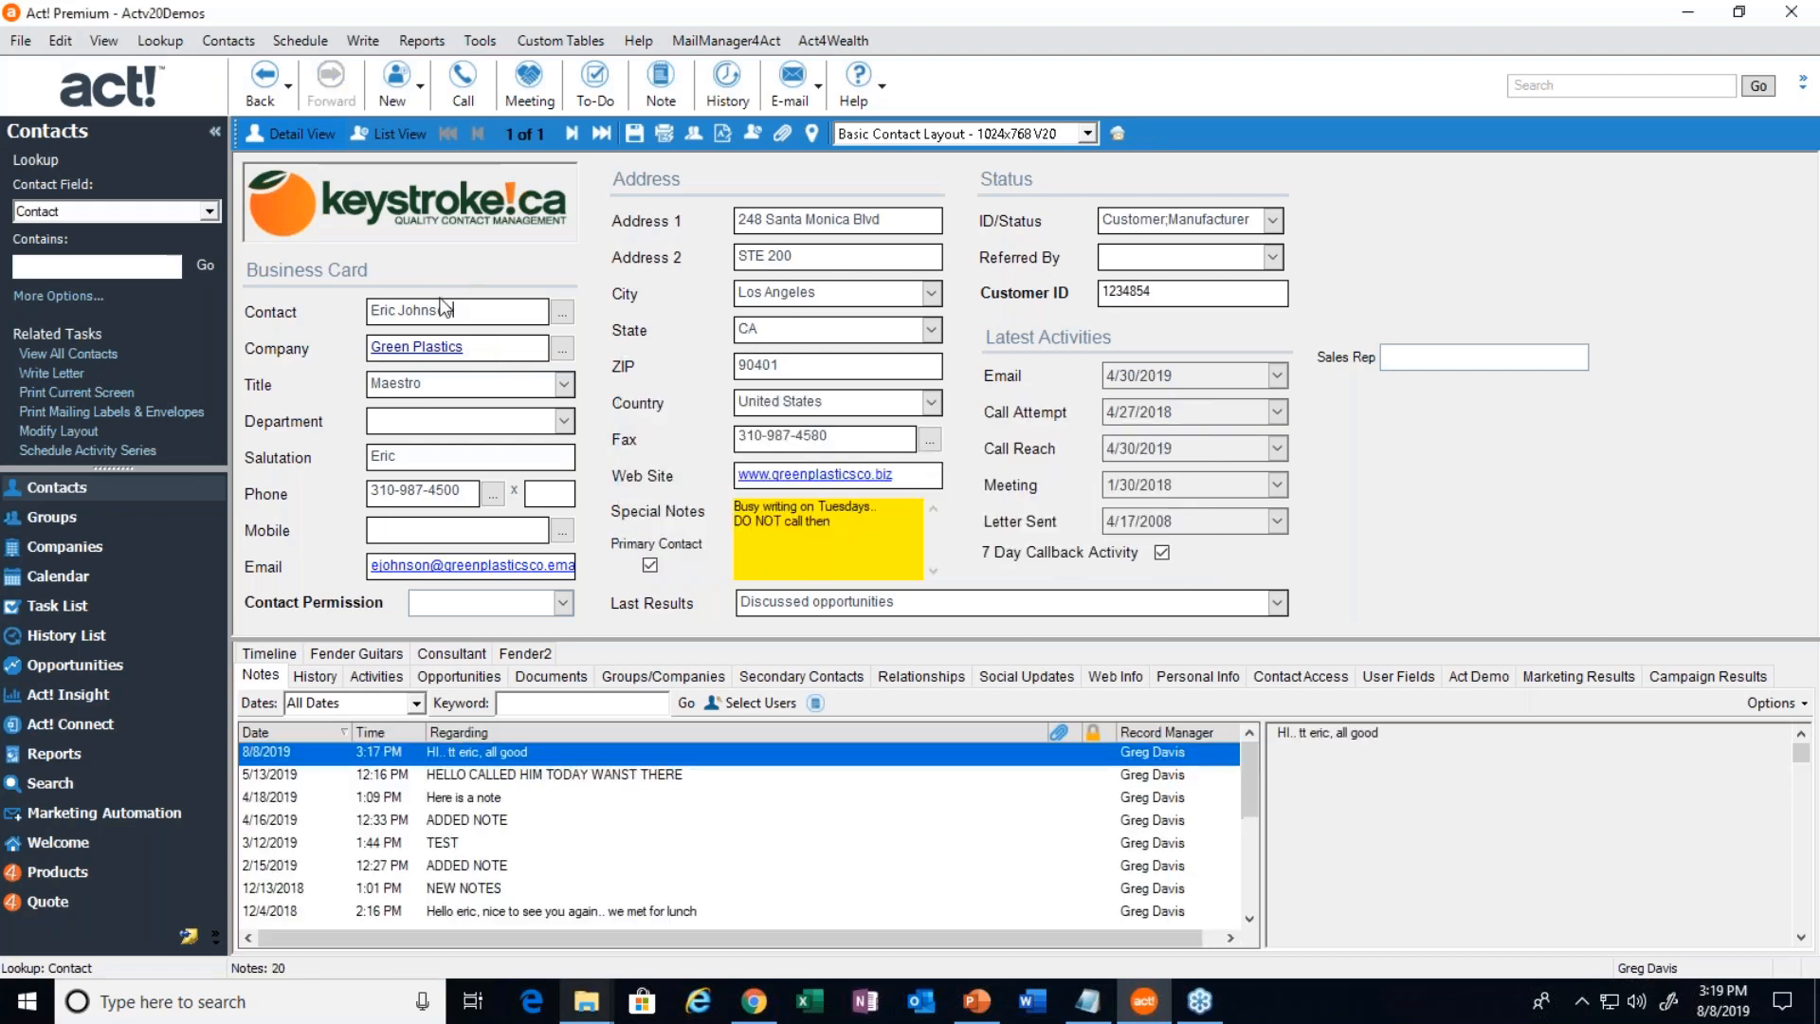
{"action": "right_click", "coordinate": [474, 317]}
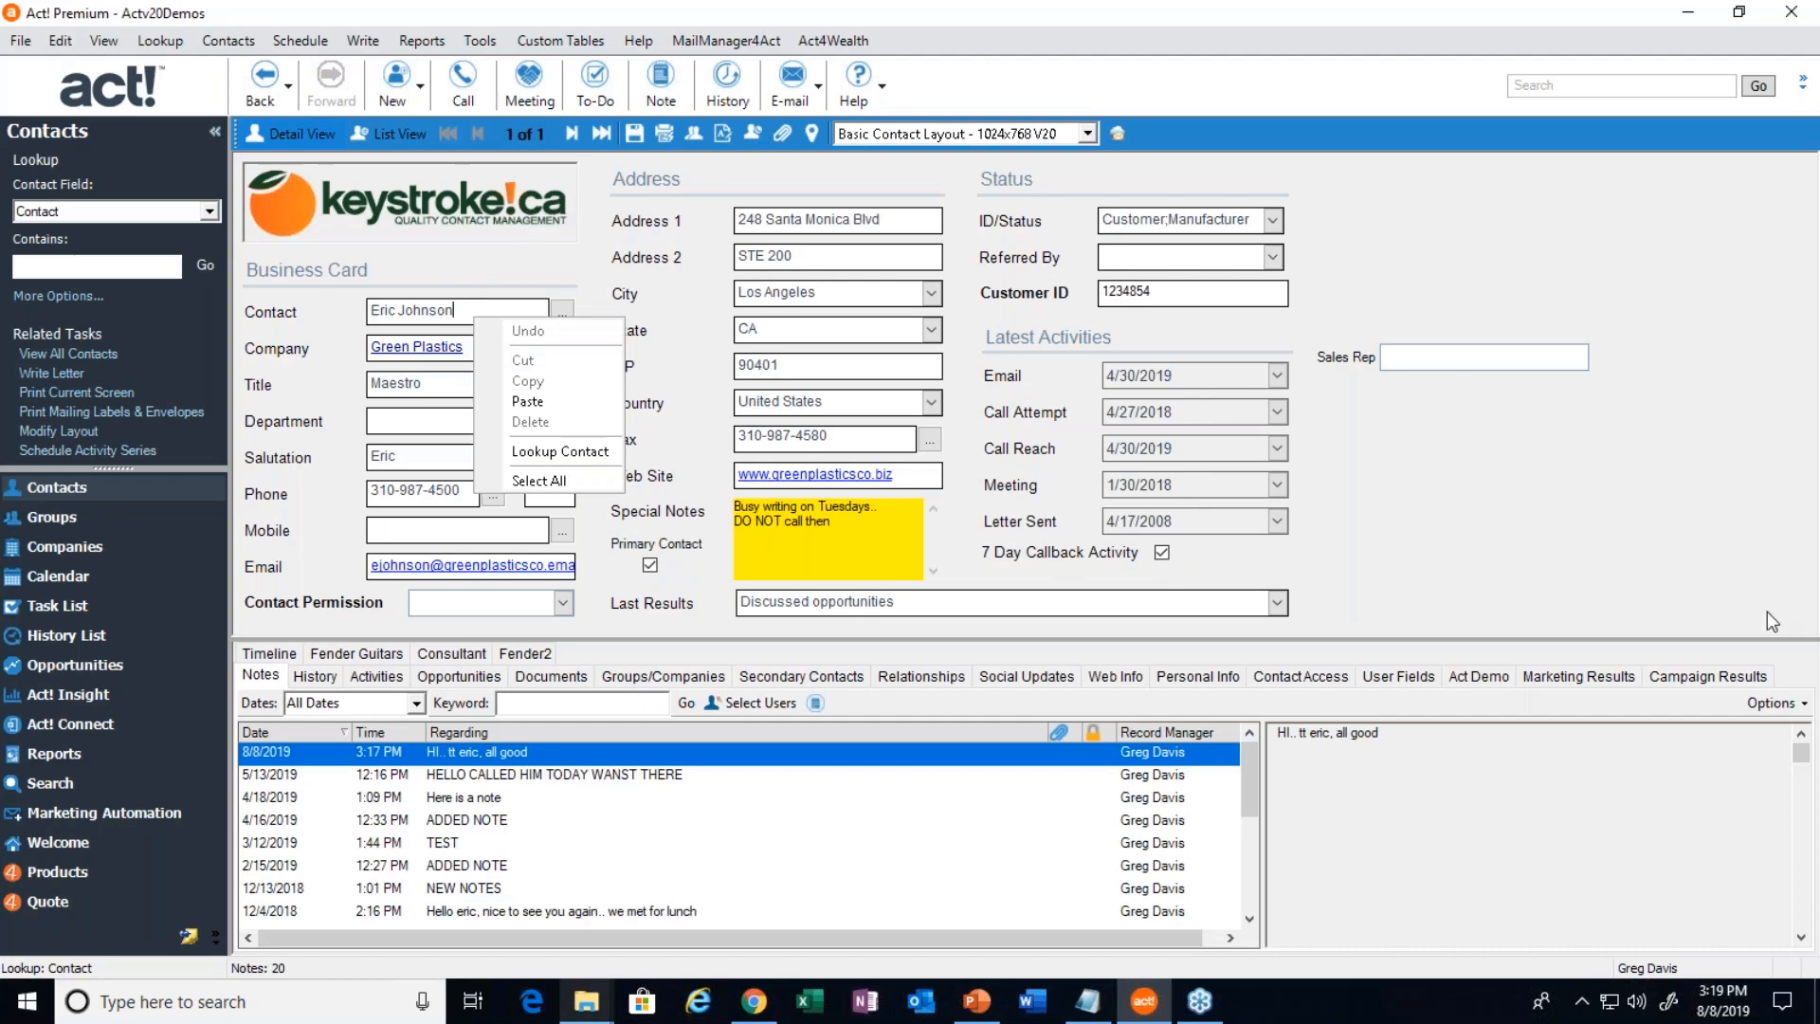
{"action": "left_click", "coordinate": [1790, 655]}
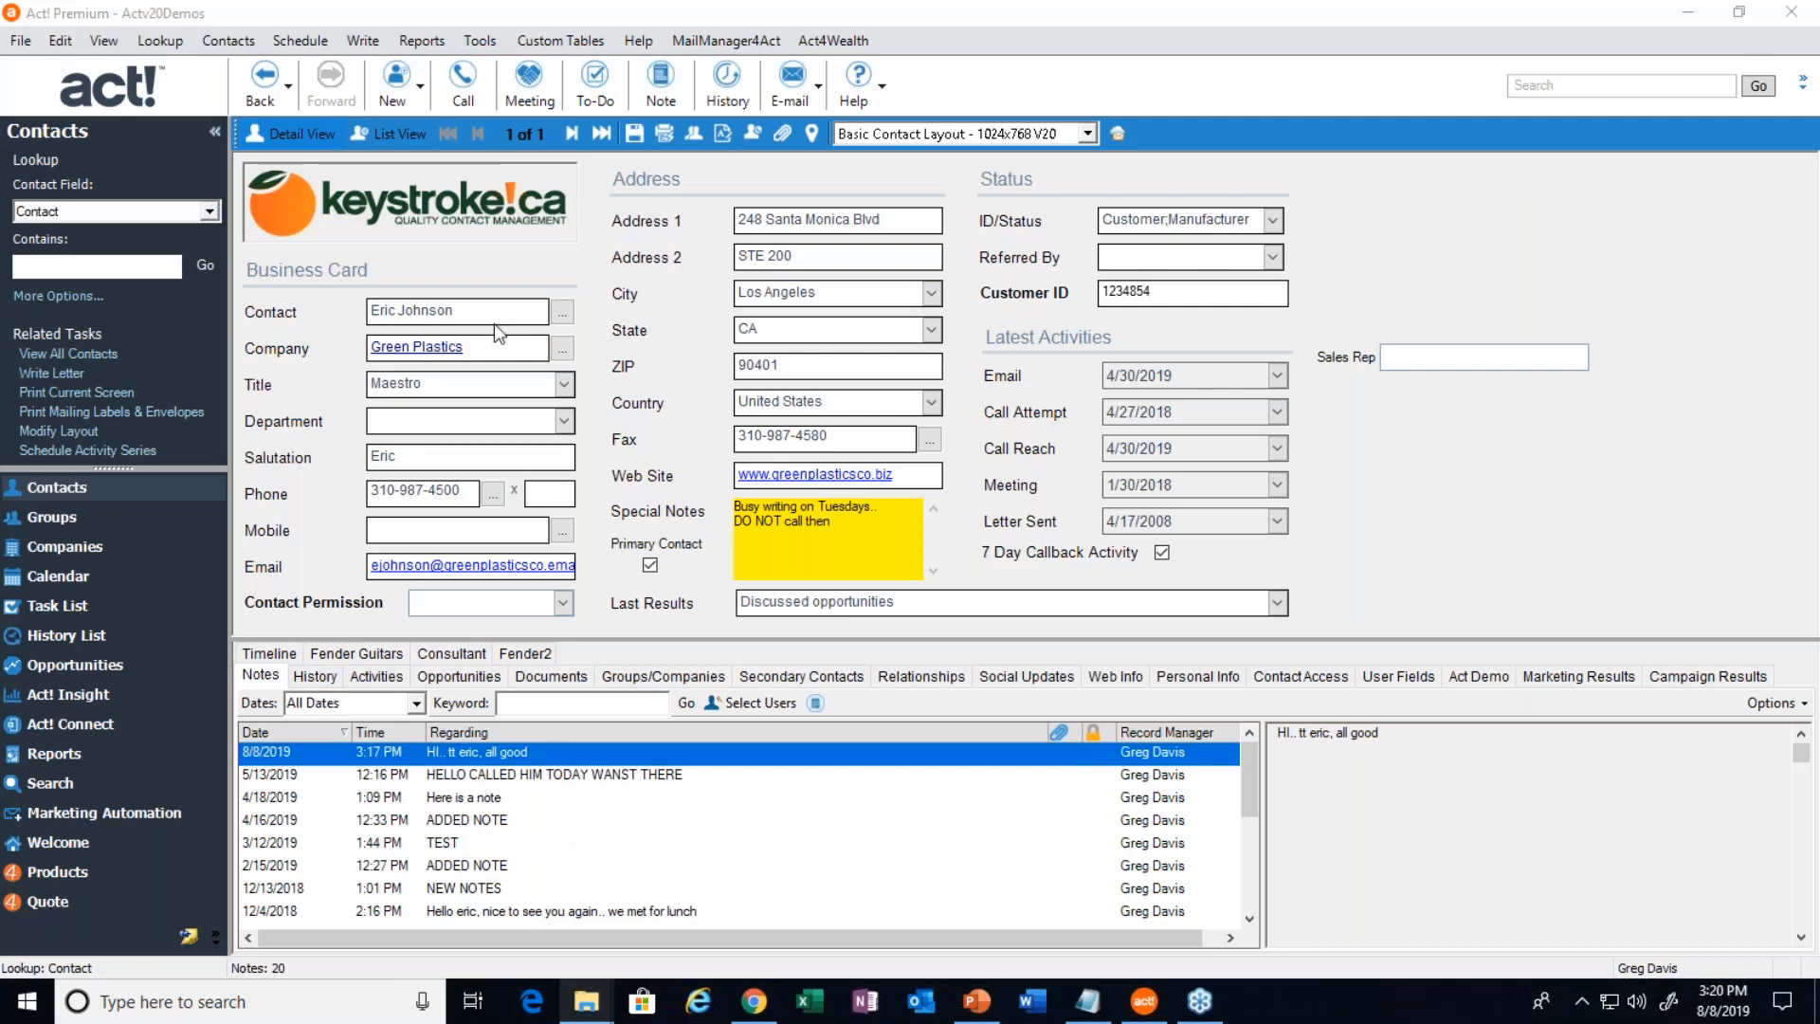
Display the contact's history in an enlarged lower pane and examine the history type filter, keeping all types selected
{"action": "left_click", "coordinate": [312, 677]}
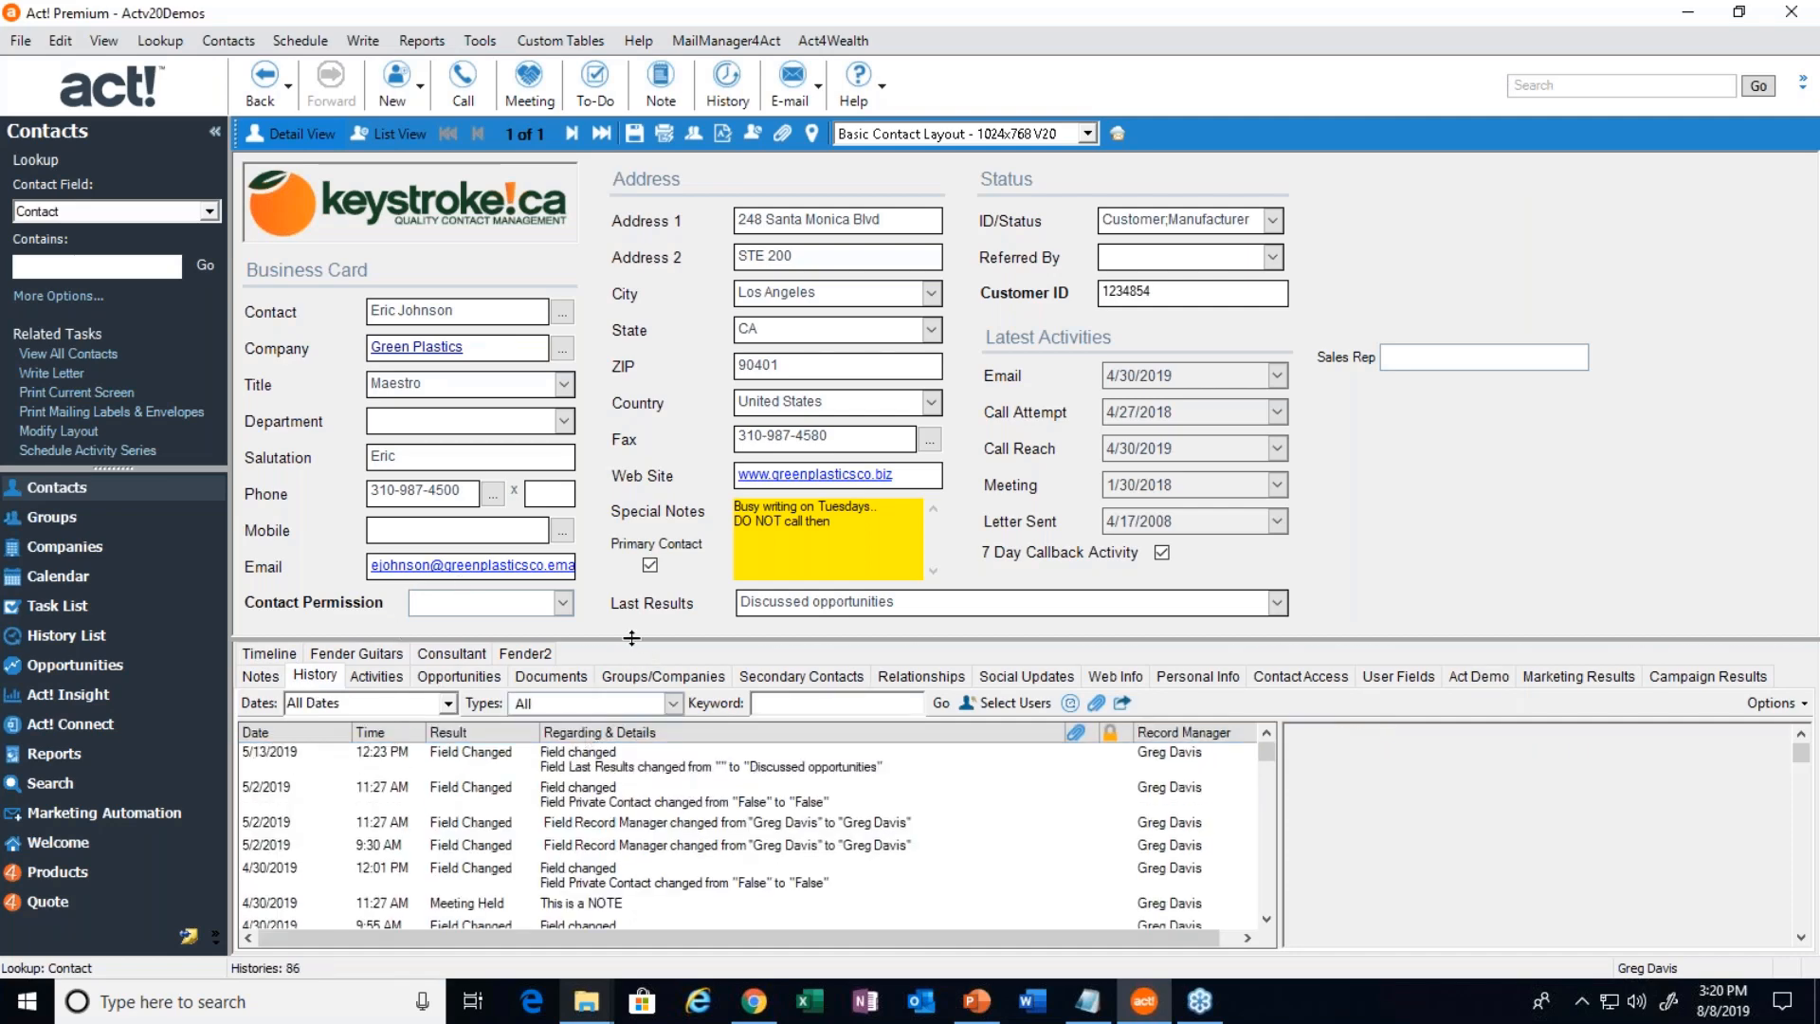
{"action": "left_click_drag", "start_coordinate": [632, 638], "coordinate": [638, 466]}
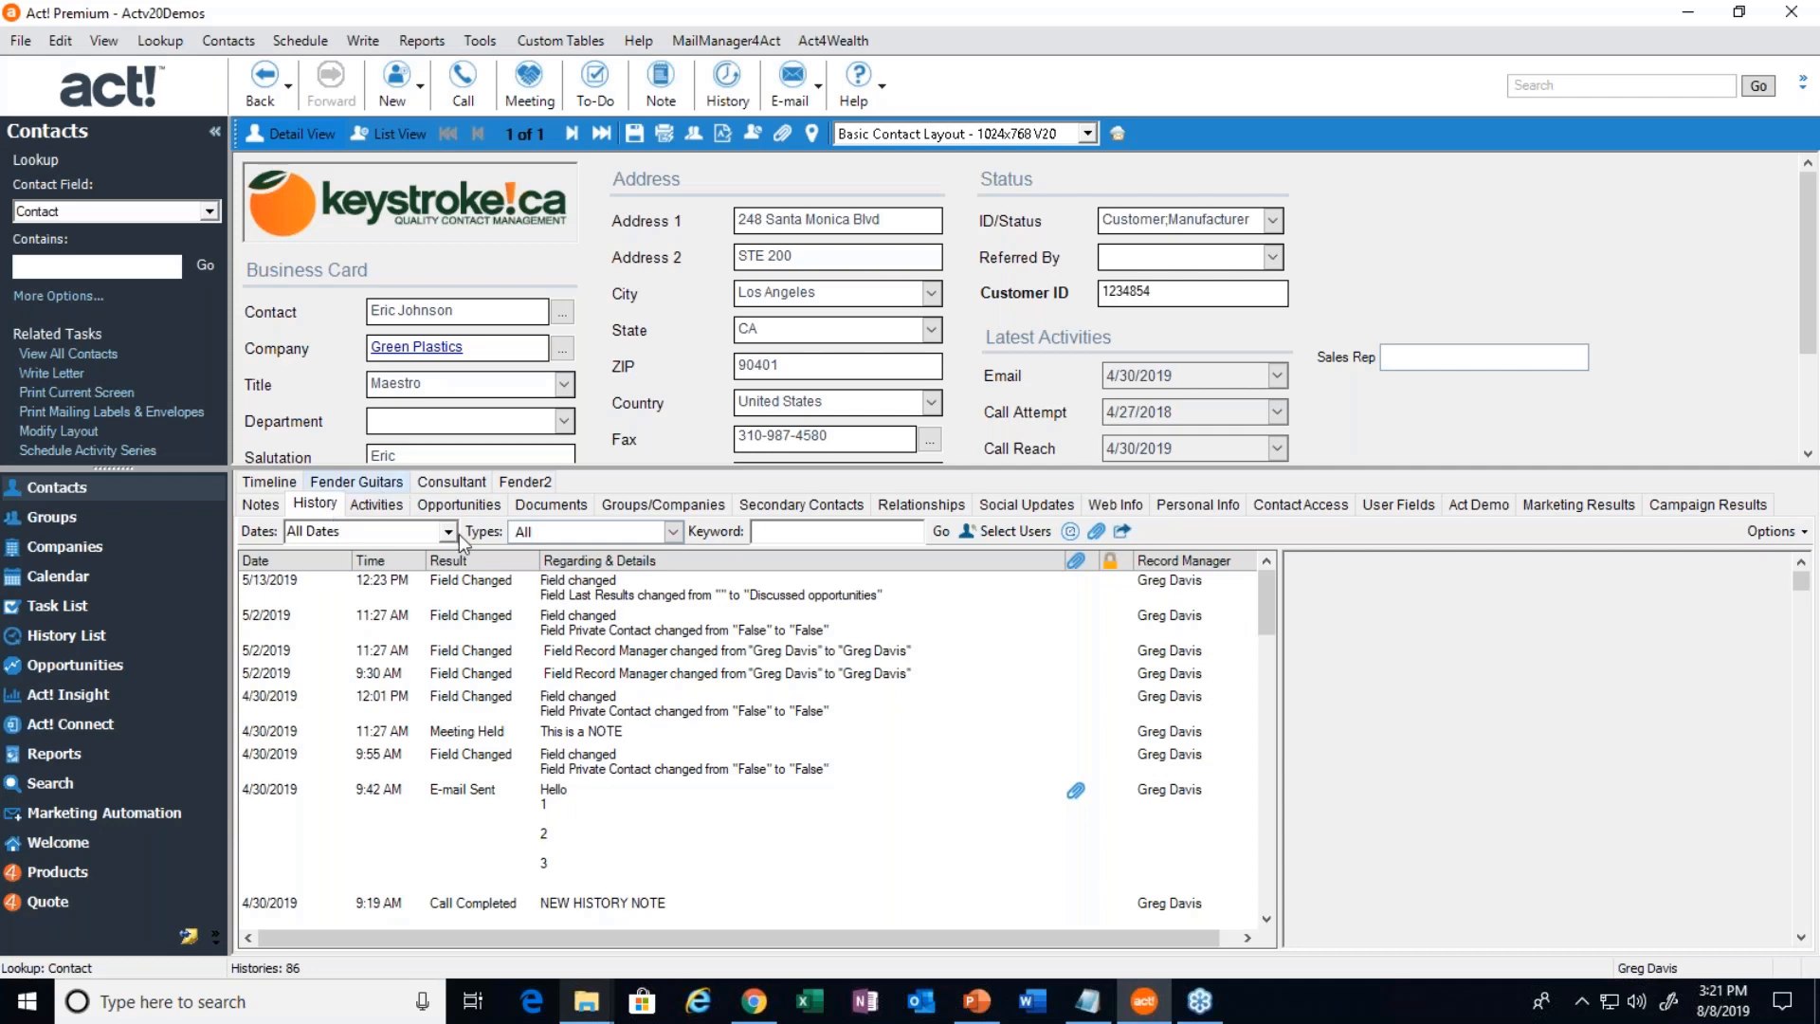
{"action": "left_click", "coordinate": [672, 532]}
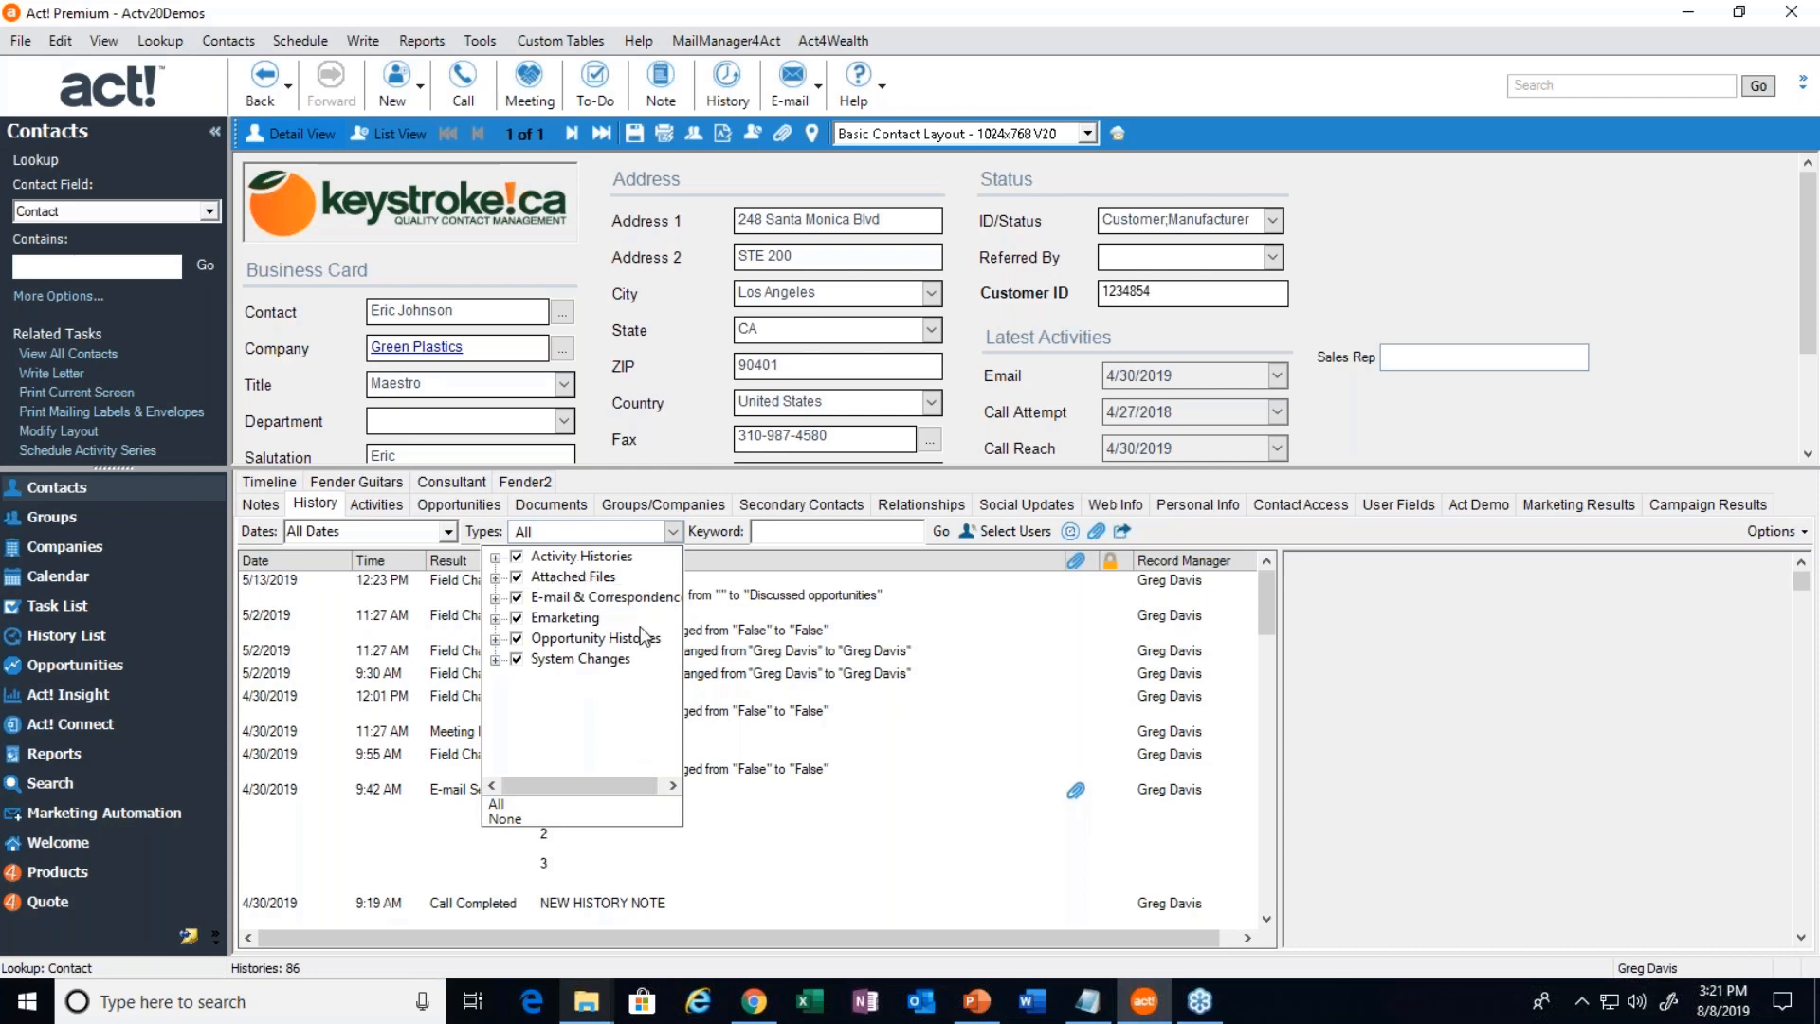
{"action": "left_click", "coordinate": [586, 480]}
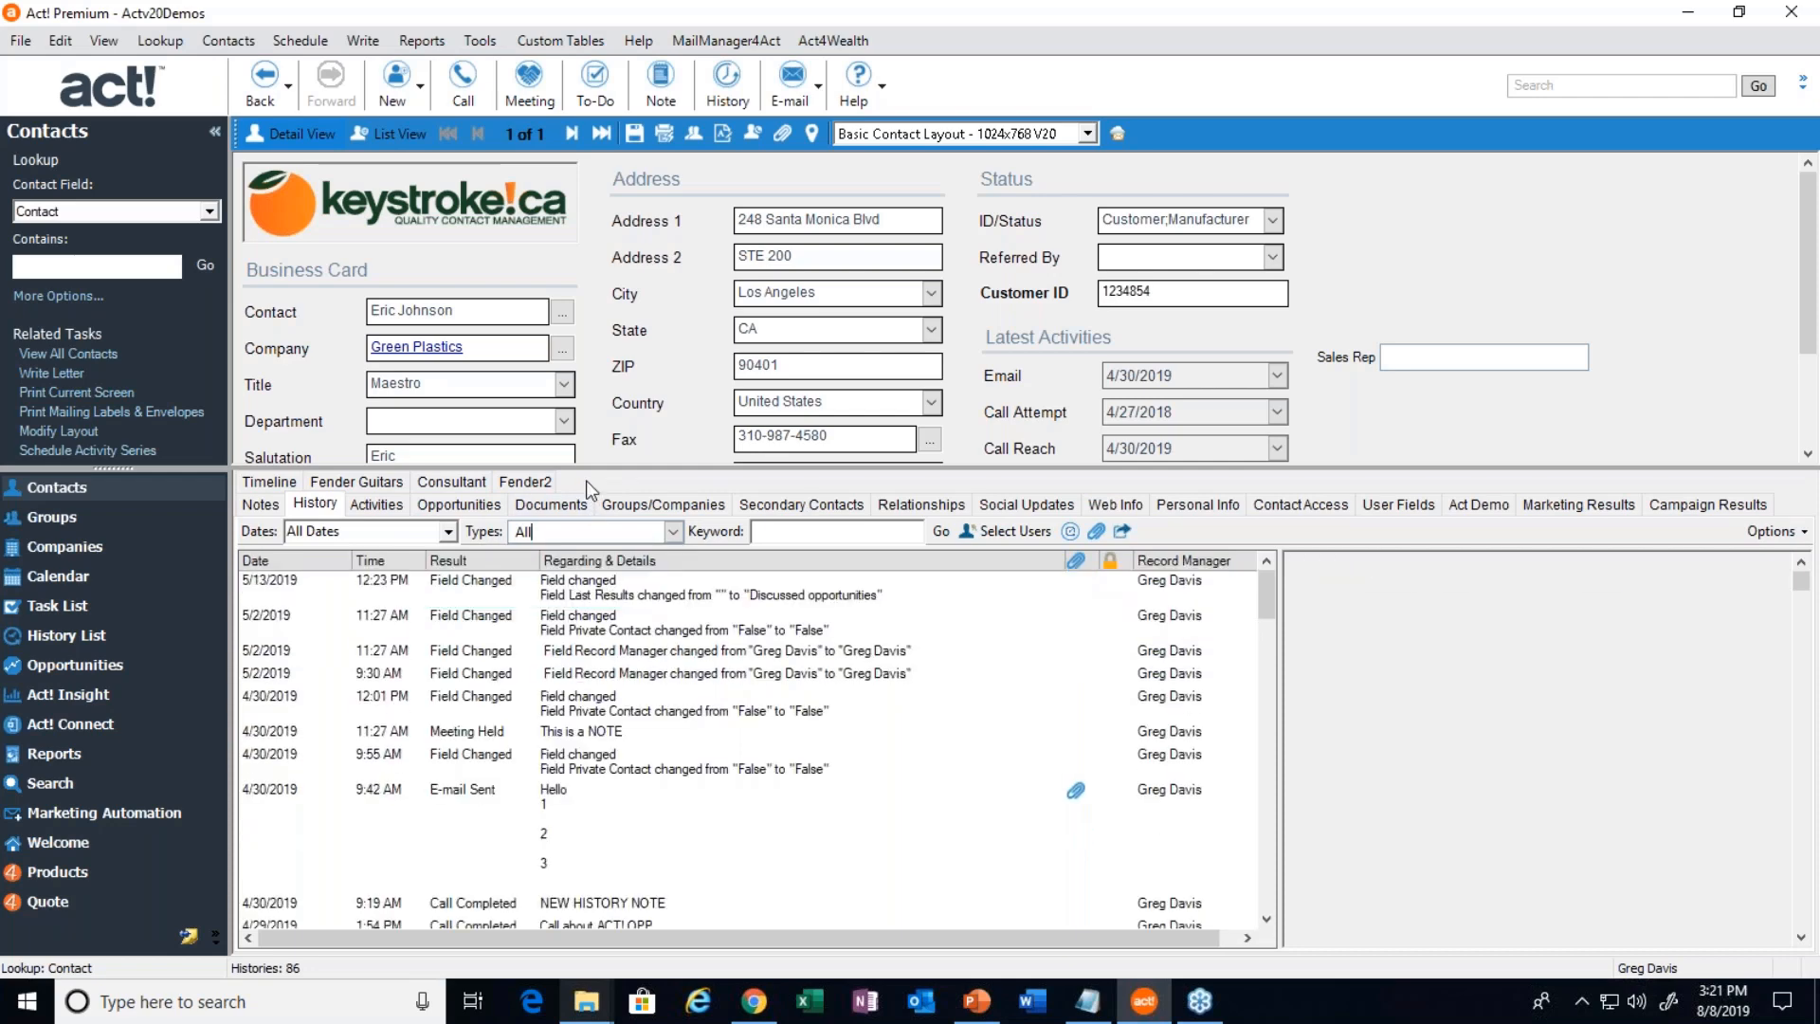
Preview the 5/13/2019 Field Changed entry and the 4/30/2019 Meeting Held entry in the contact's history
{"action": "left_click", "coordinate": [470, 588]}
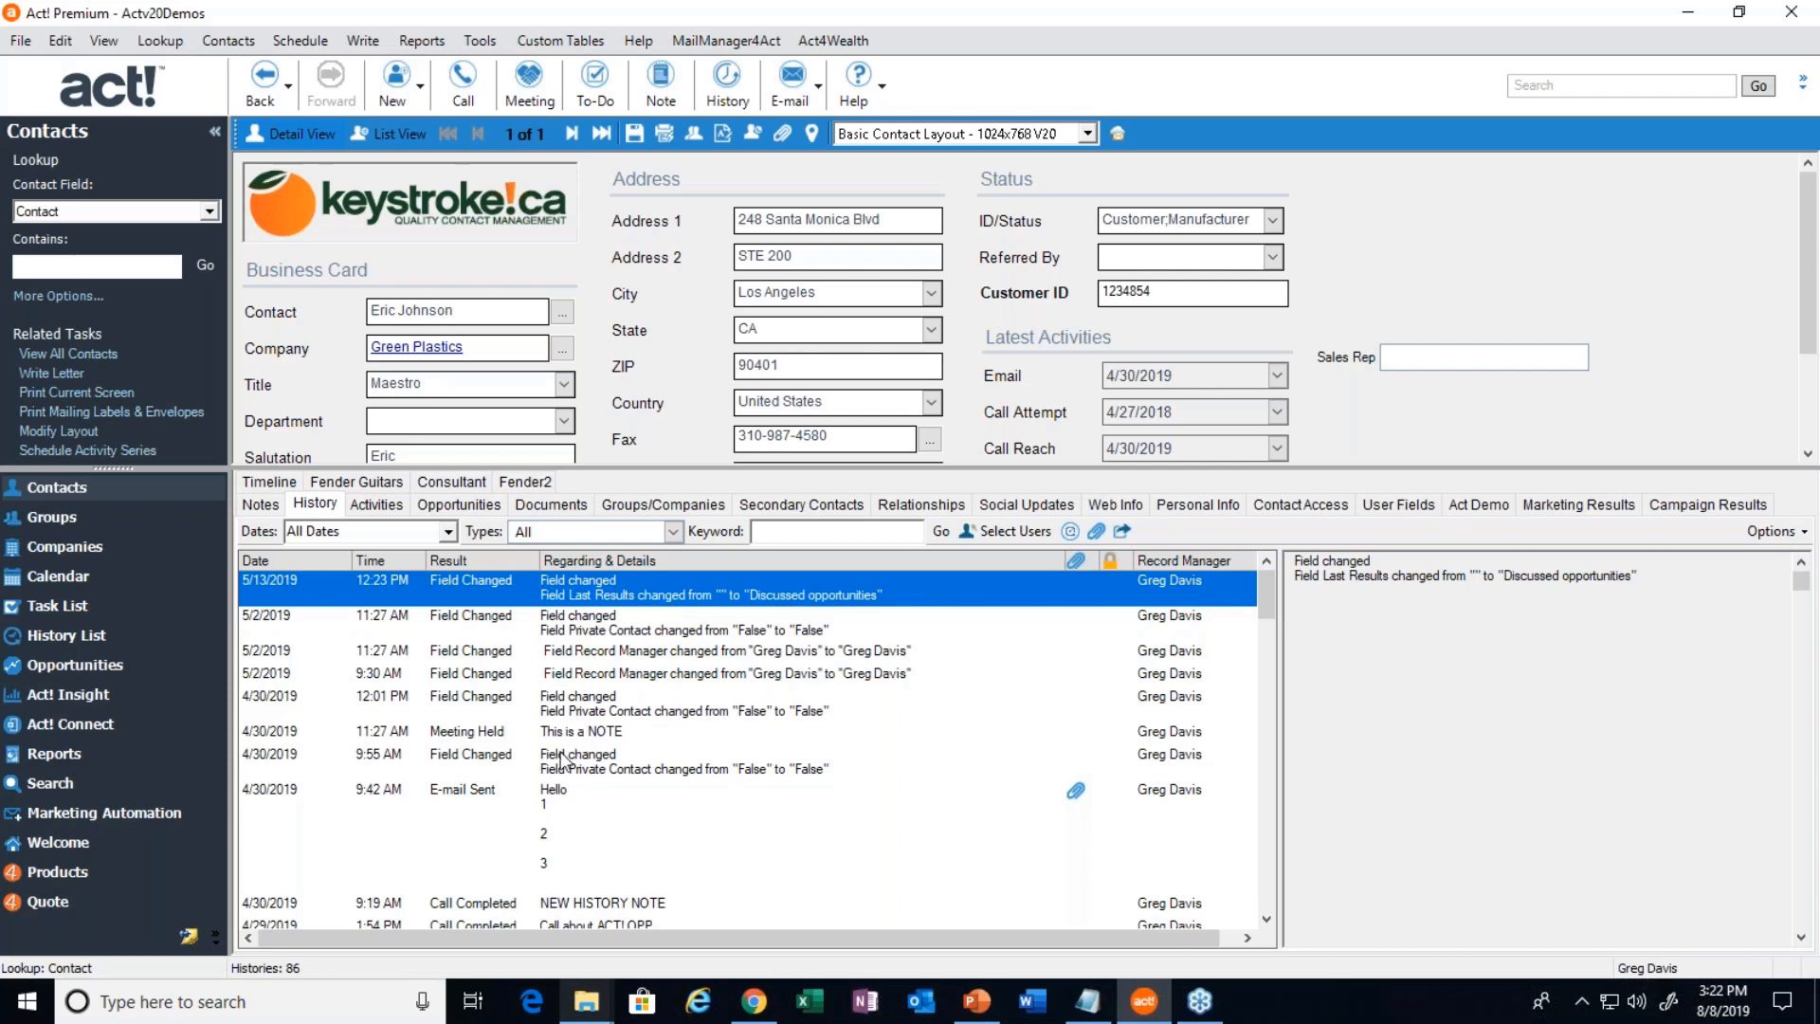
{"action": "left_click", "coordinate": [561, 736]}
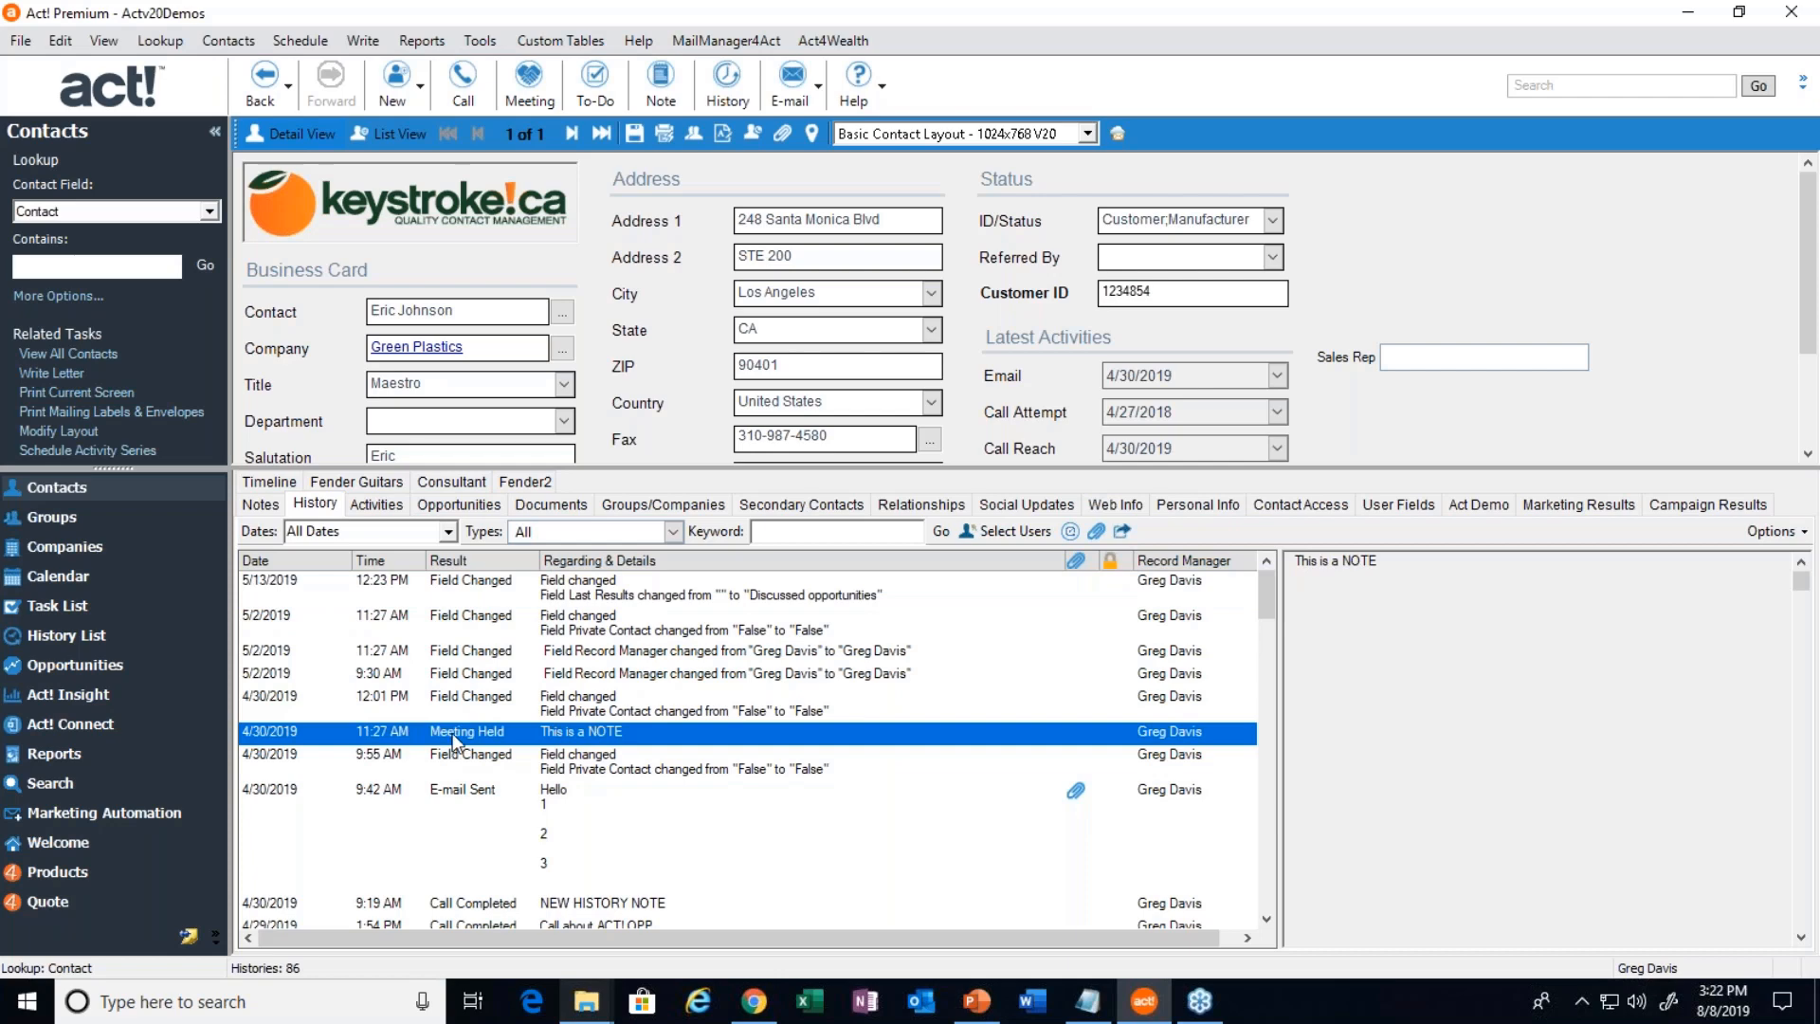
Preview the 4/30/2019 E-mail Sent history entry, check the contact's upper detail fields, and enlarge the history pane again
{"action": "left_click", "coordinate": [552, 836]}
{"action": "scroll", "coordinate": [550, 829], "scroll_direction": "down", "scroll_amount": 2}
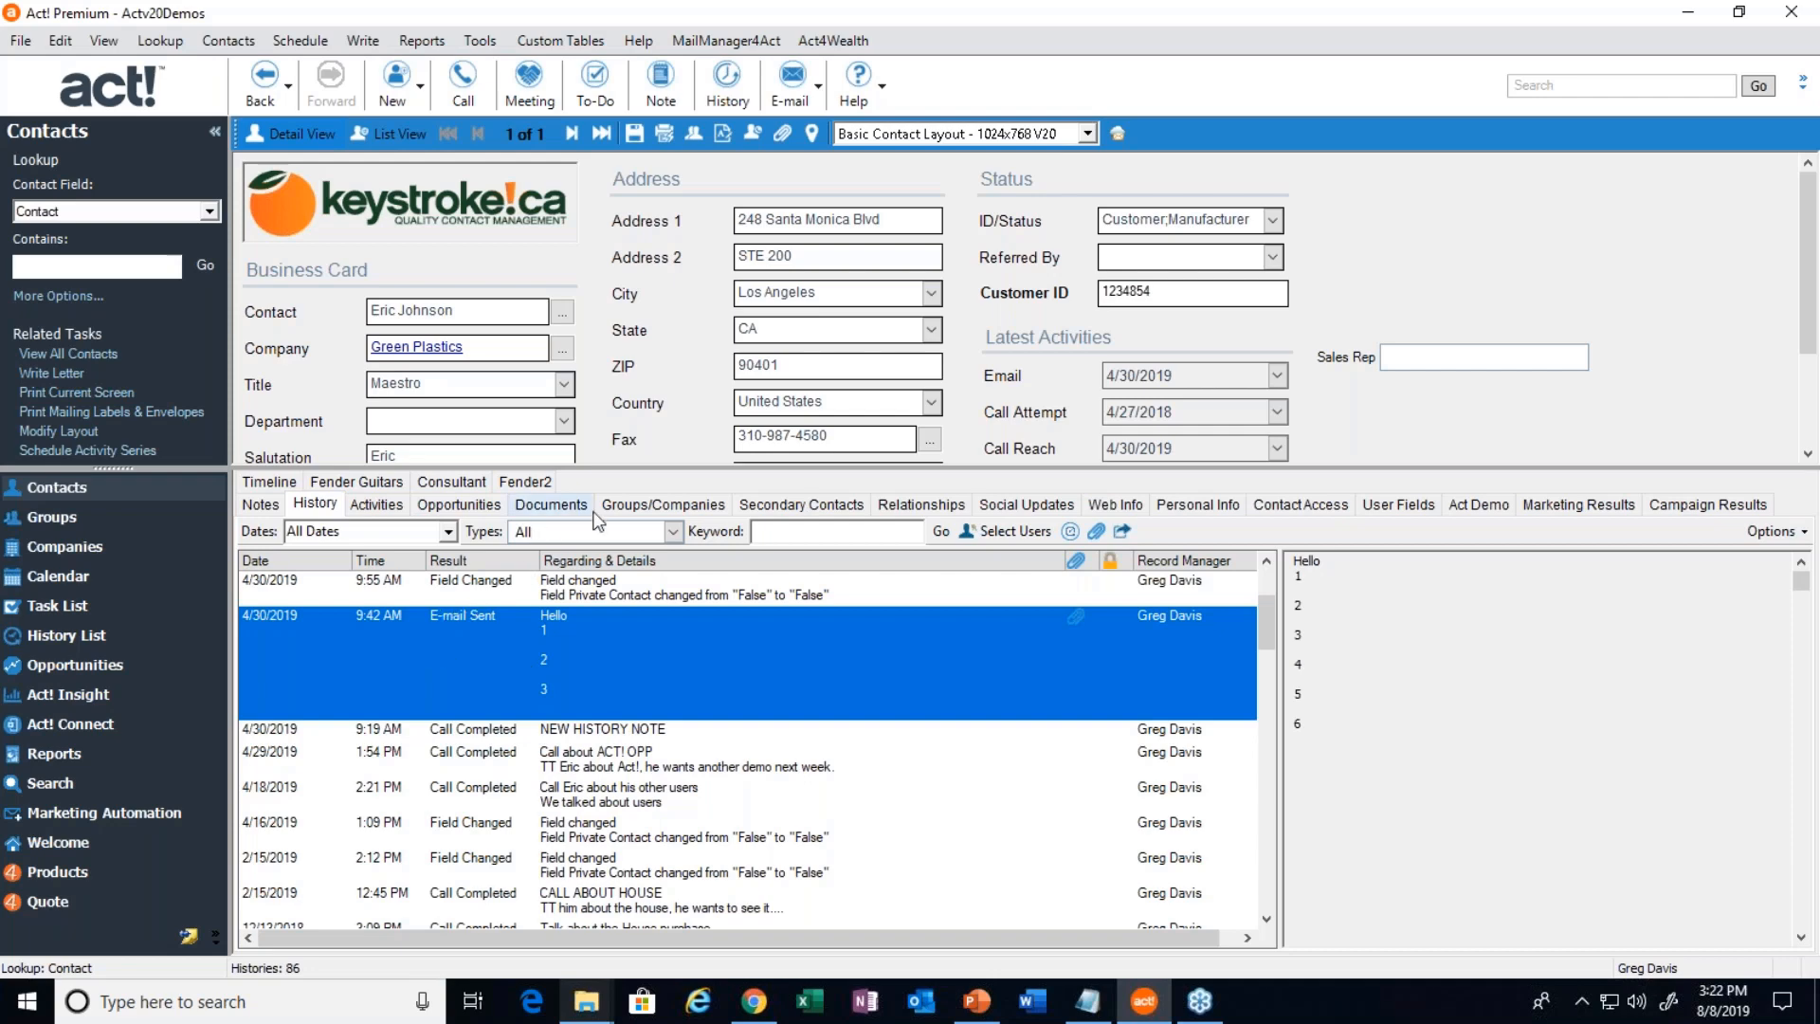
{"action": "left_click_drag", "start_coordinate": [618, 470], "coordinate": [618, 627]}
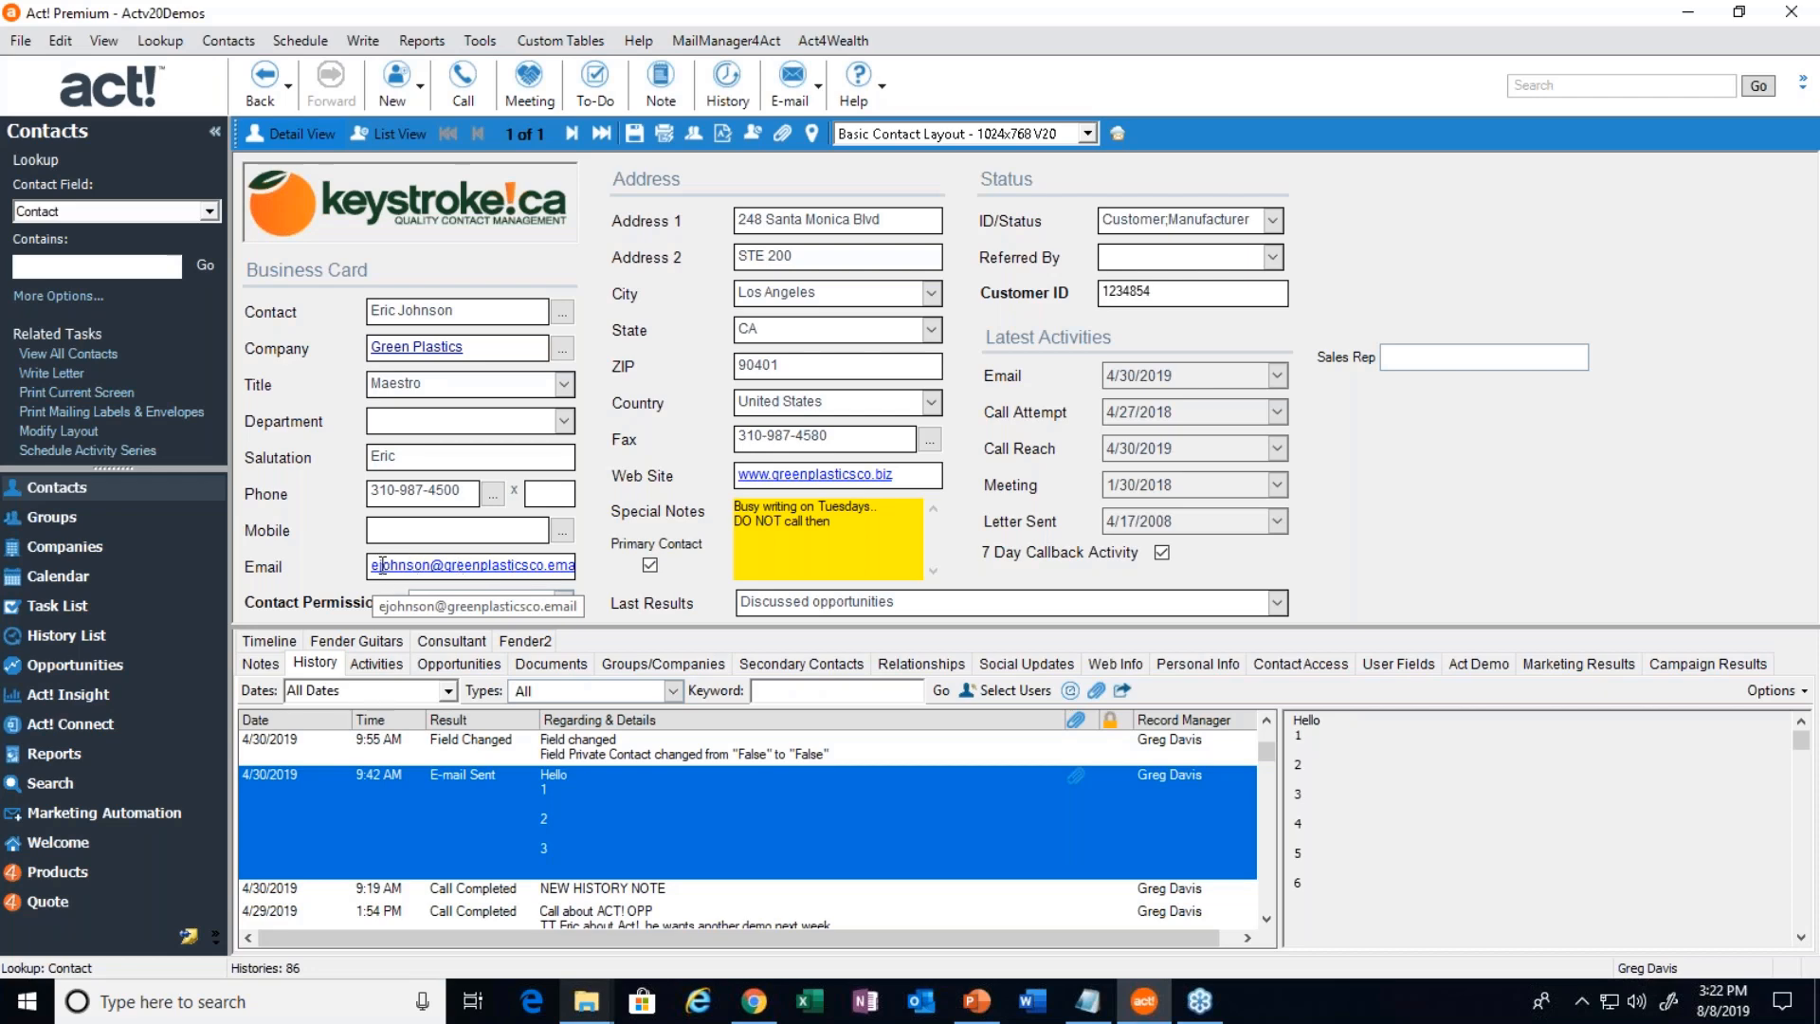
{"action": "left_click_drag", "start_coordinate": [666, 624], "coordinate": [664, 364]}
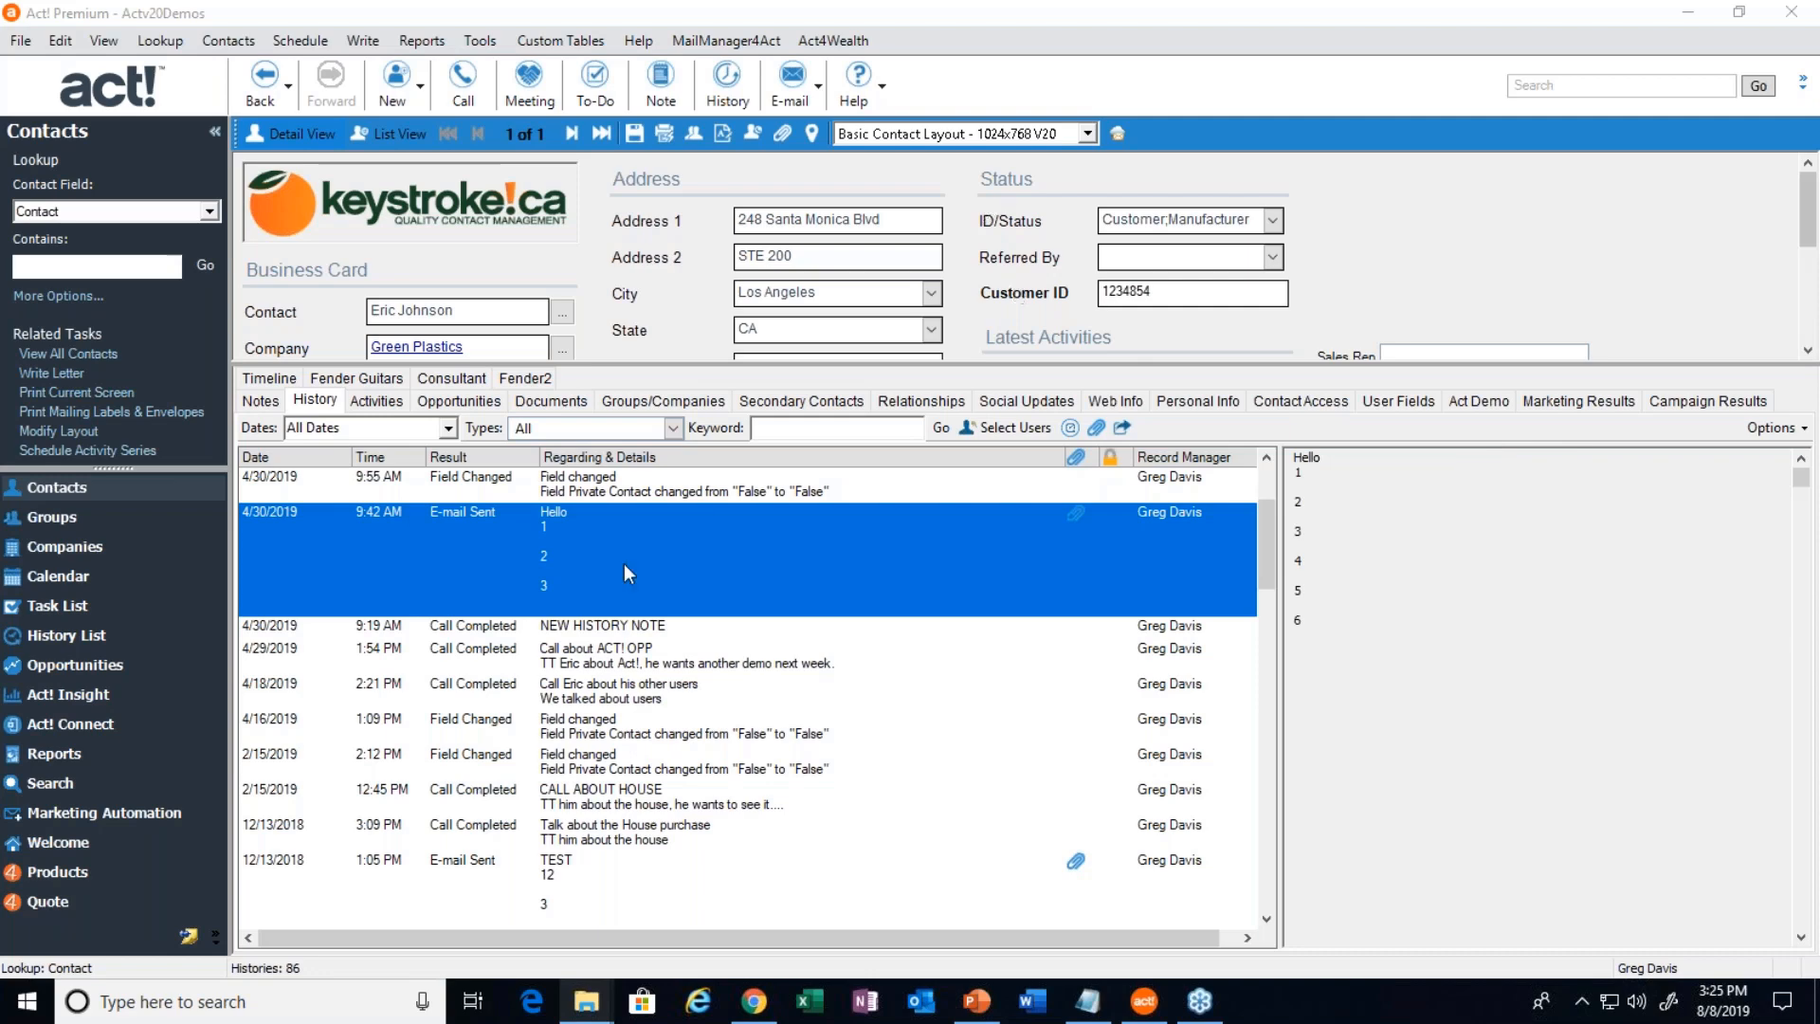
{"action": "left_click", "coordinate": [469, 45]}
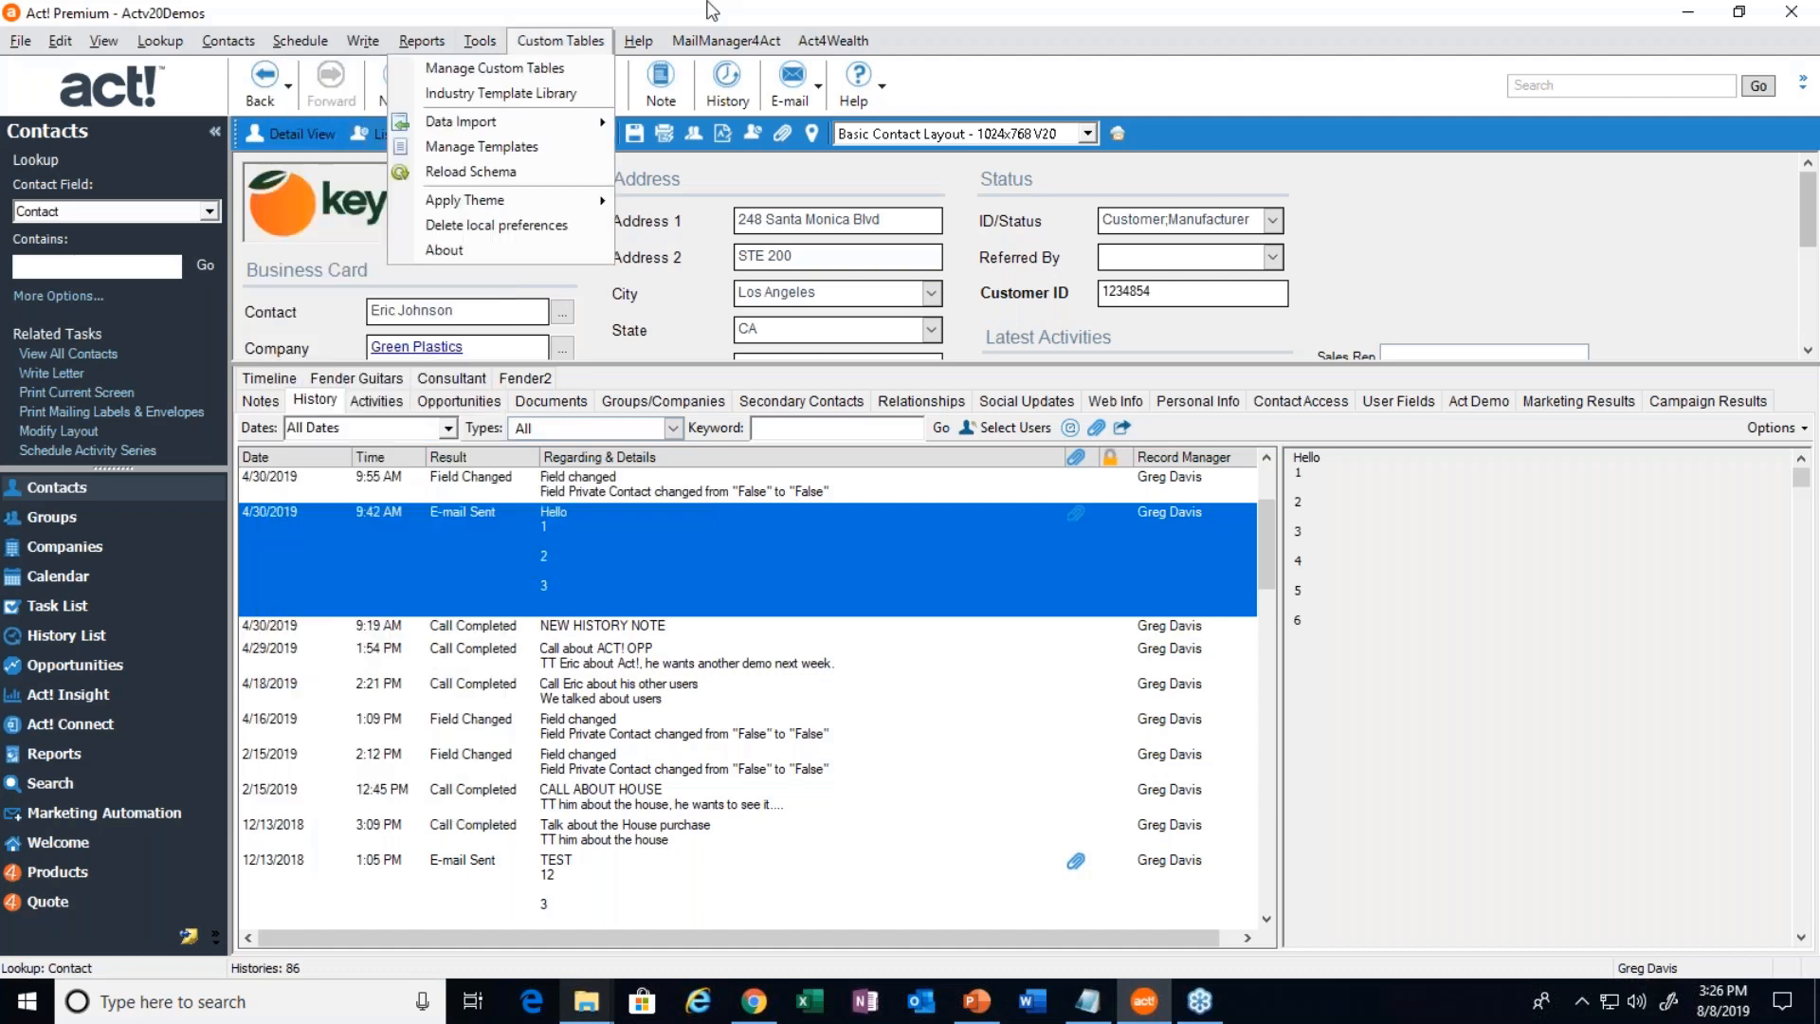
{"action": "mouse_move", "coordinate": [725, 41]}
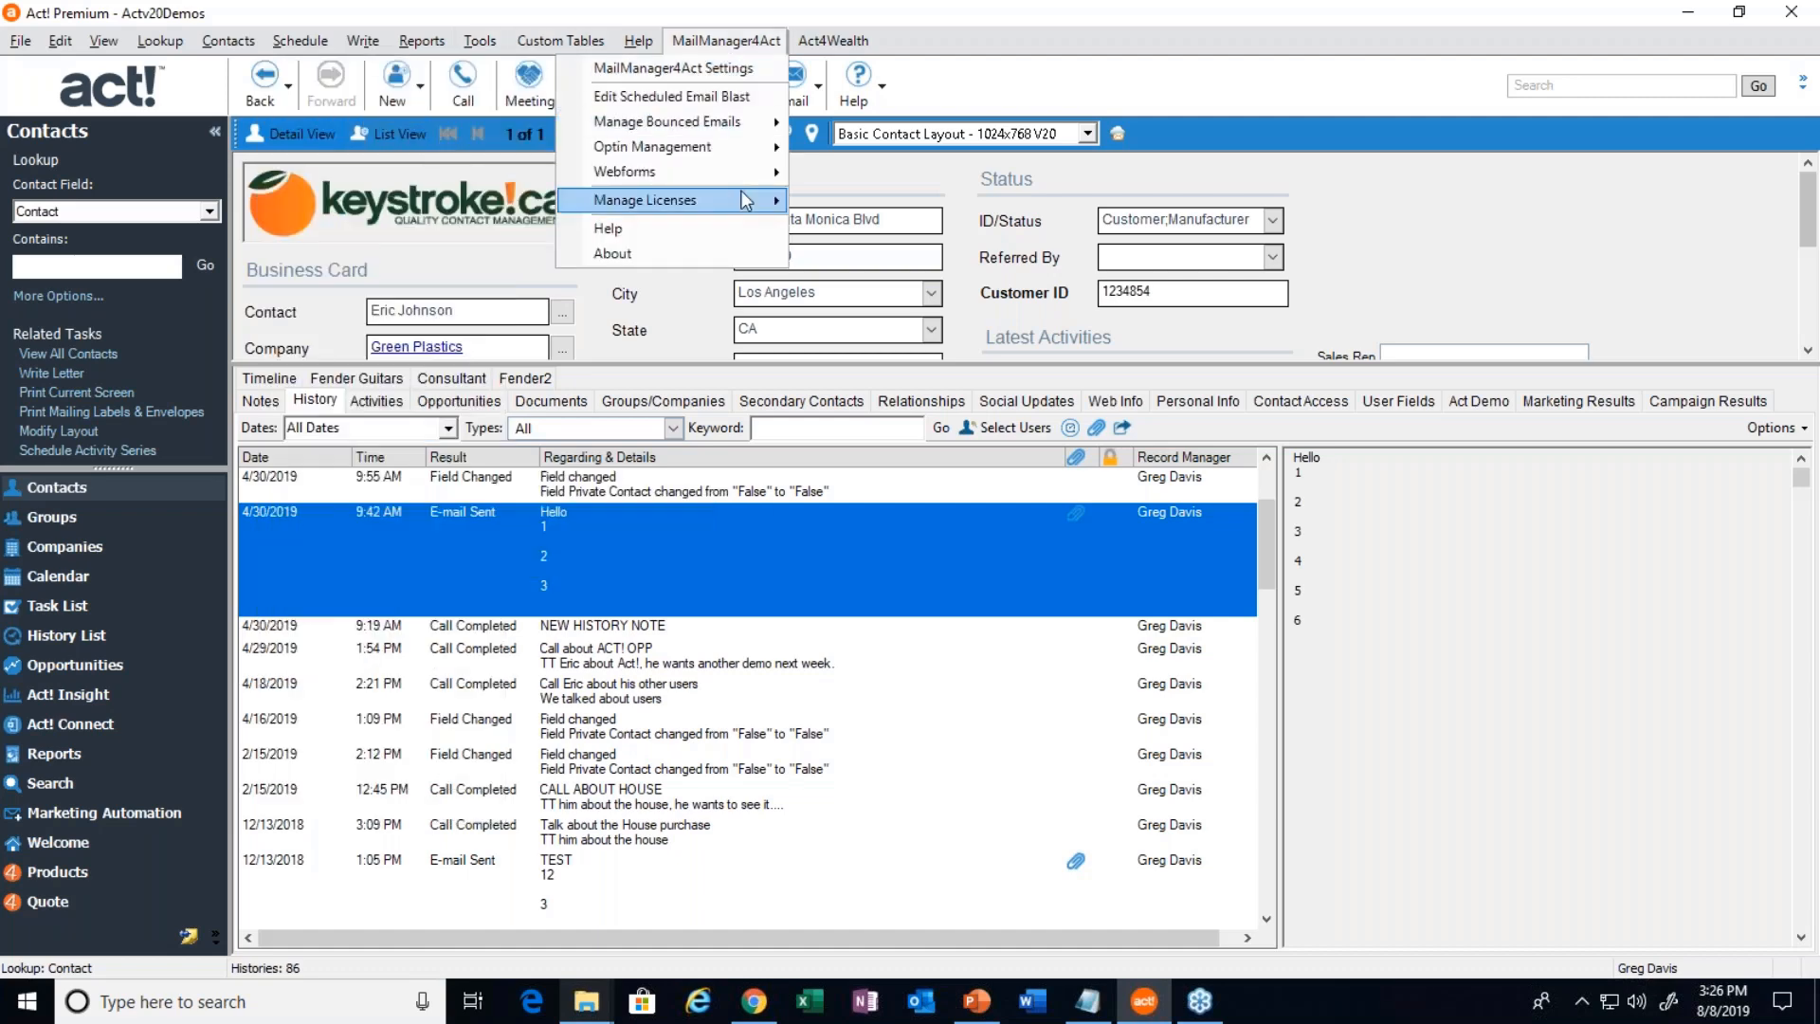
Preview several call, field-change and e-mail entries in the contact's history, ending with the 2/15/2019 CALL ABOUT HOUSE entry
{"action": "left_click", "coordinate": [460, 625]}
{"action": "left_click", "coordinate": [497, 580]}
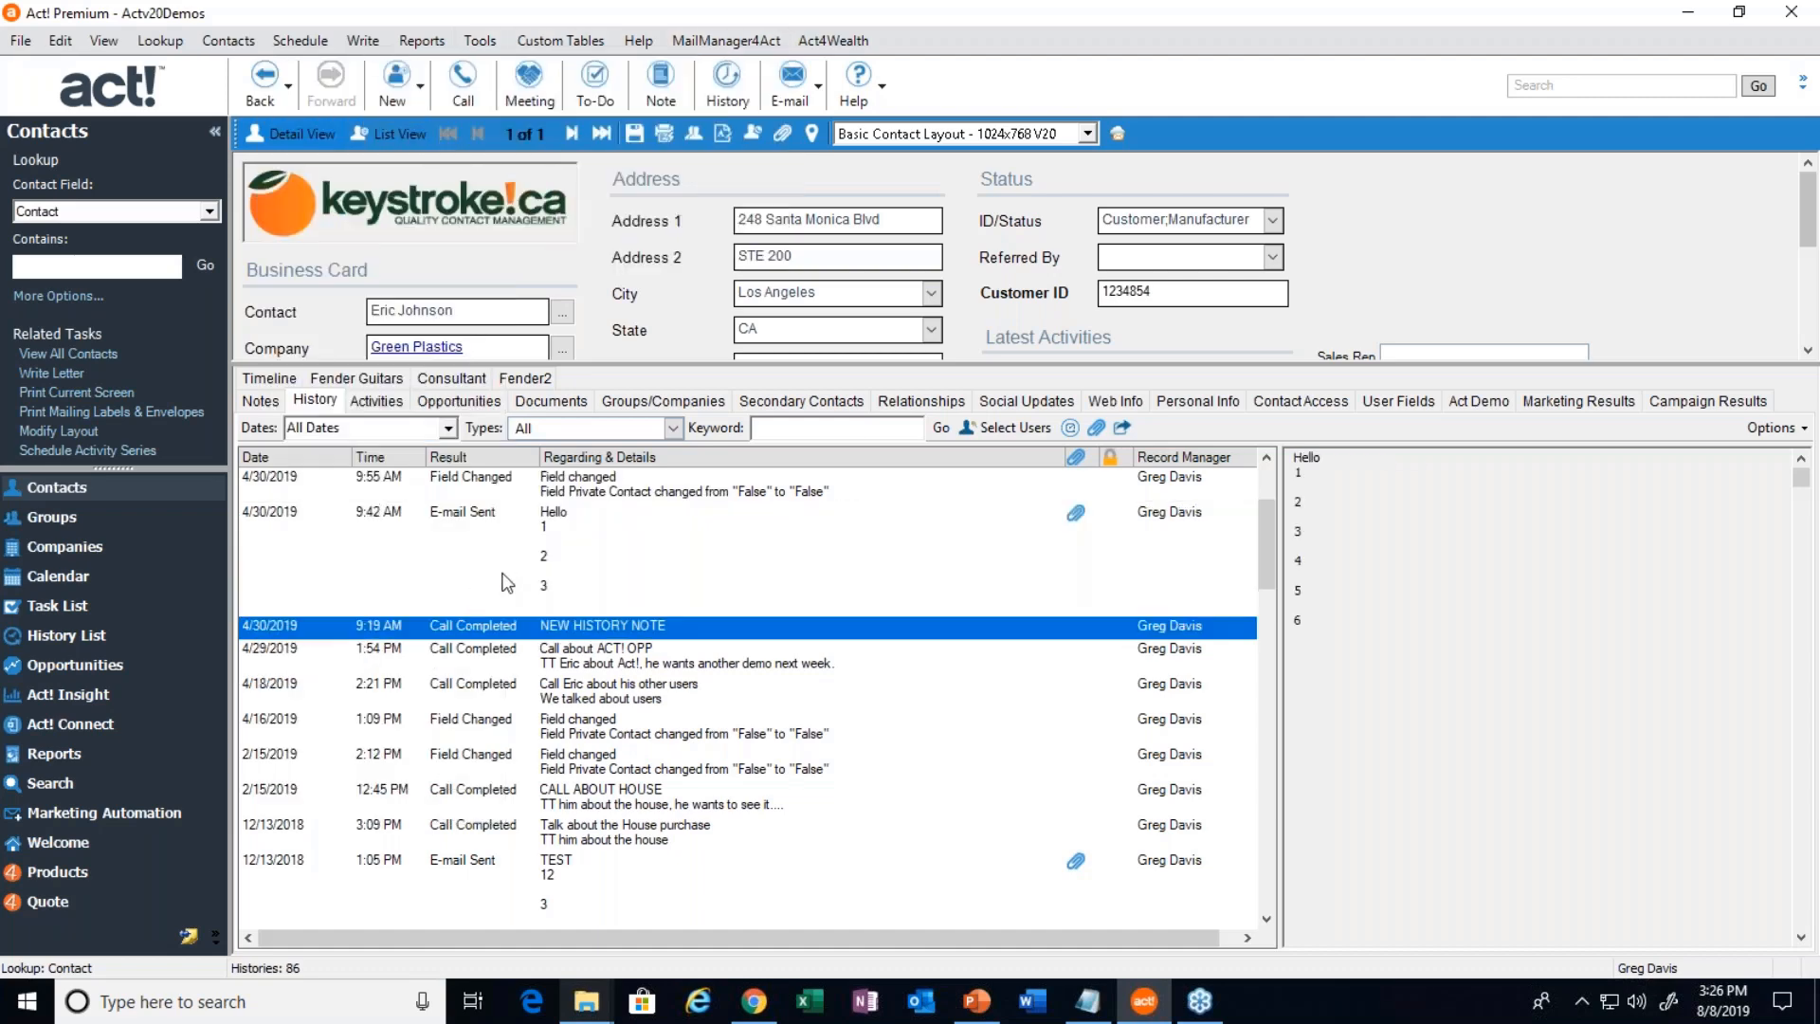
{"action": "left_click", "coordinate": [491, 664]}
{"action": "left_click", "coordinate": [548, 728]}
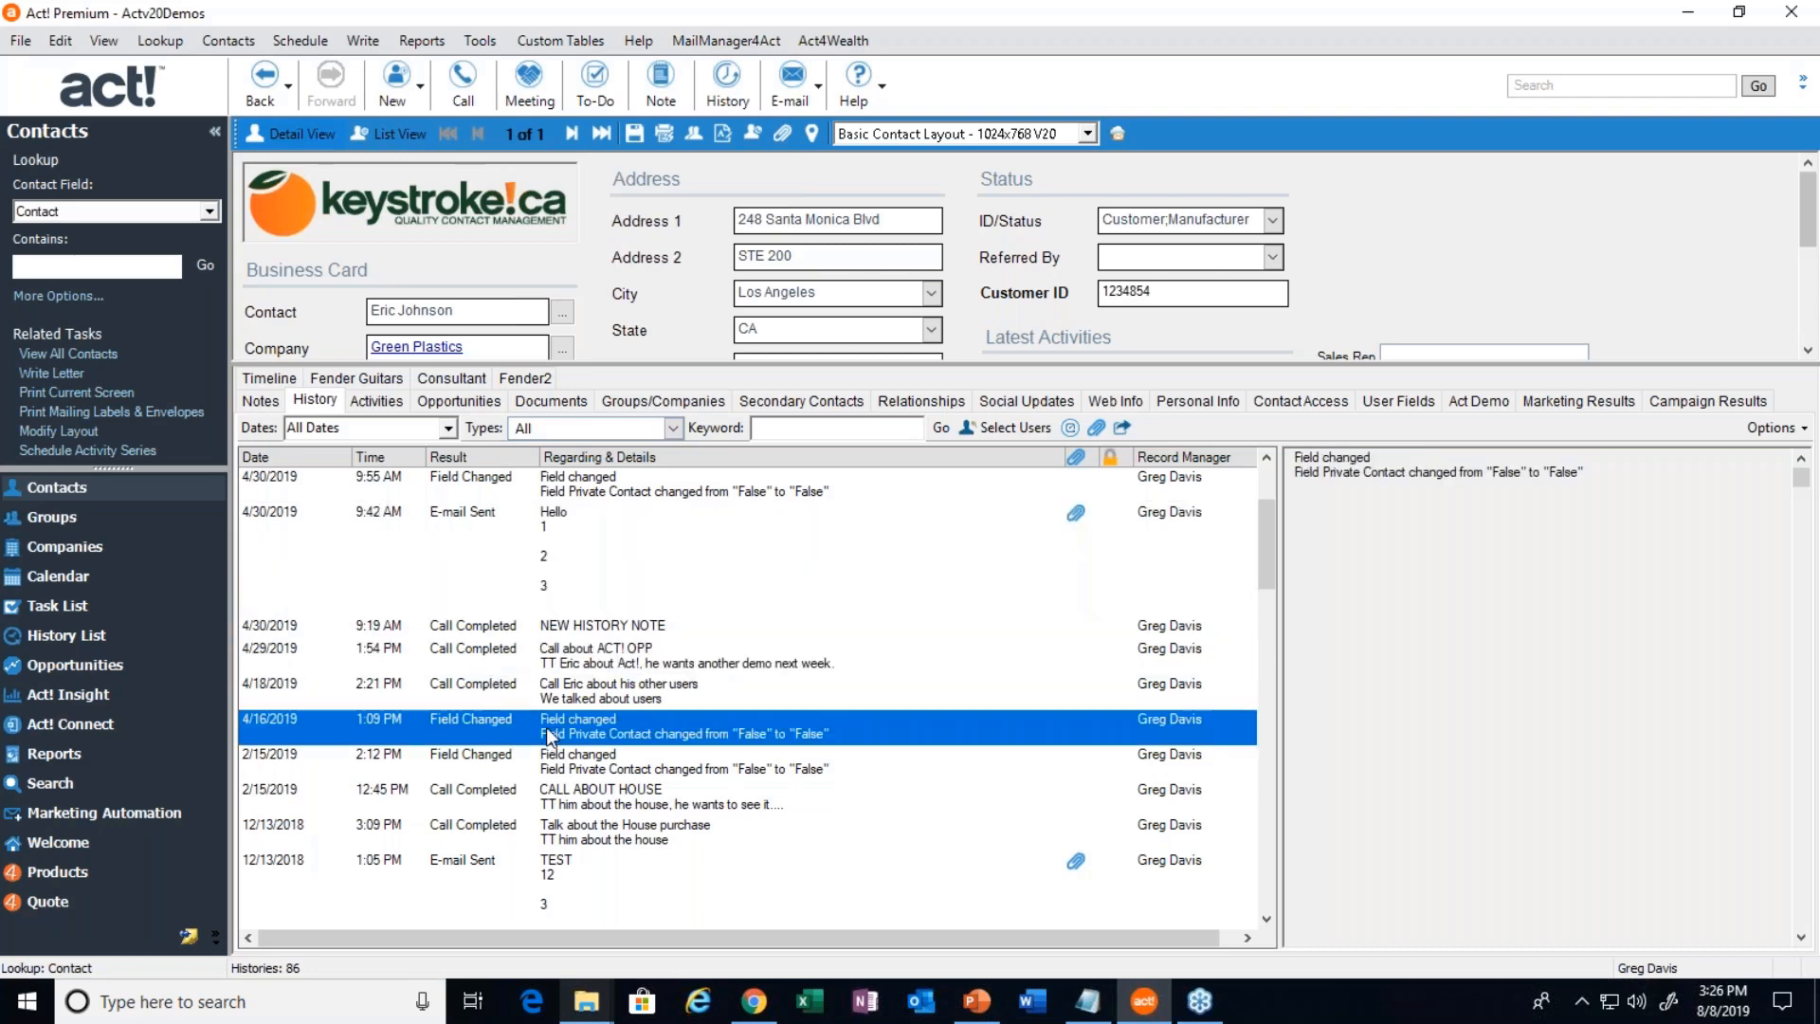
{"action": "left_click", "coordinate": [527, 767]}
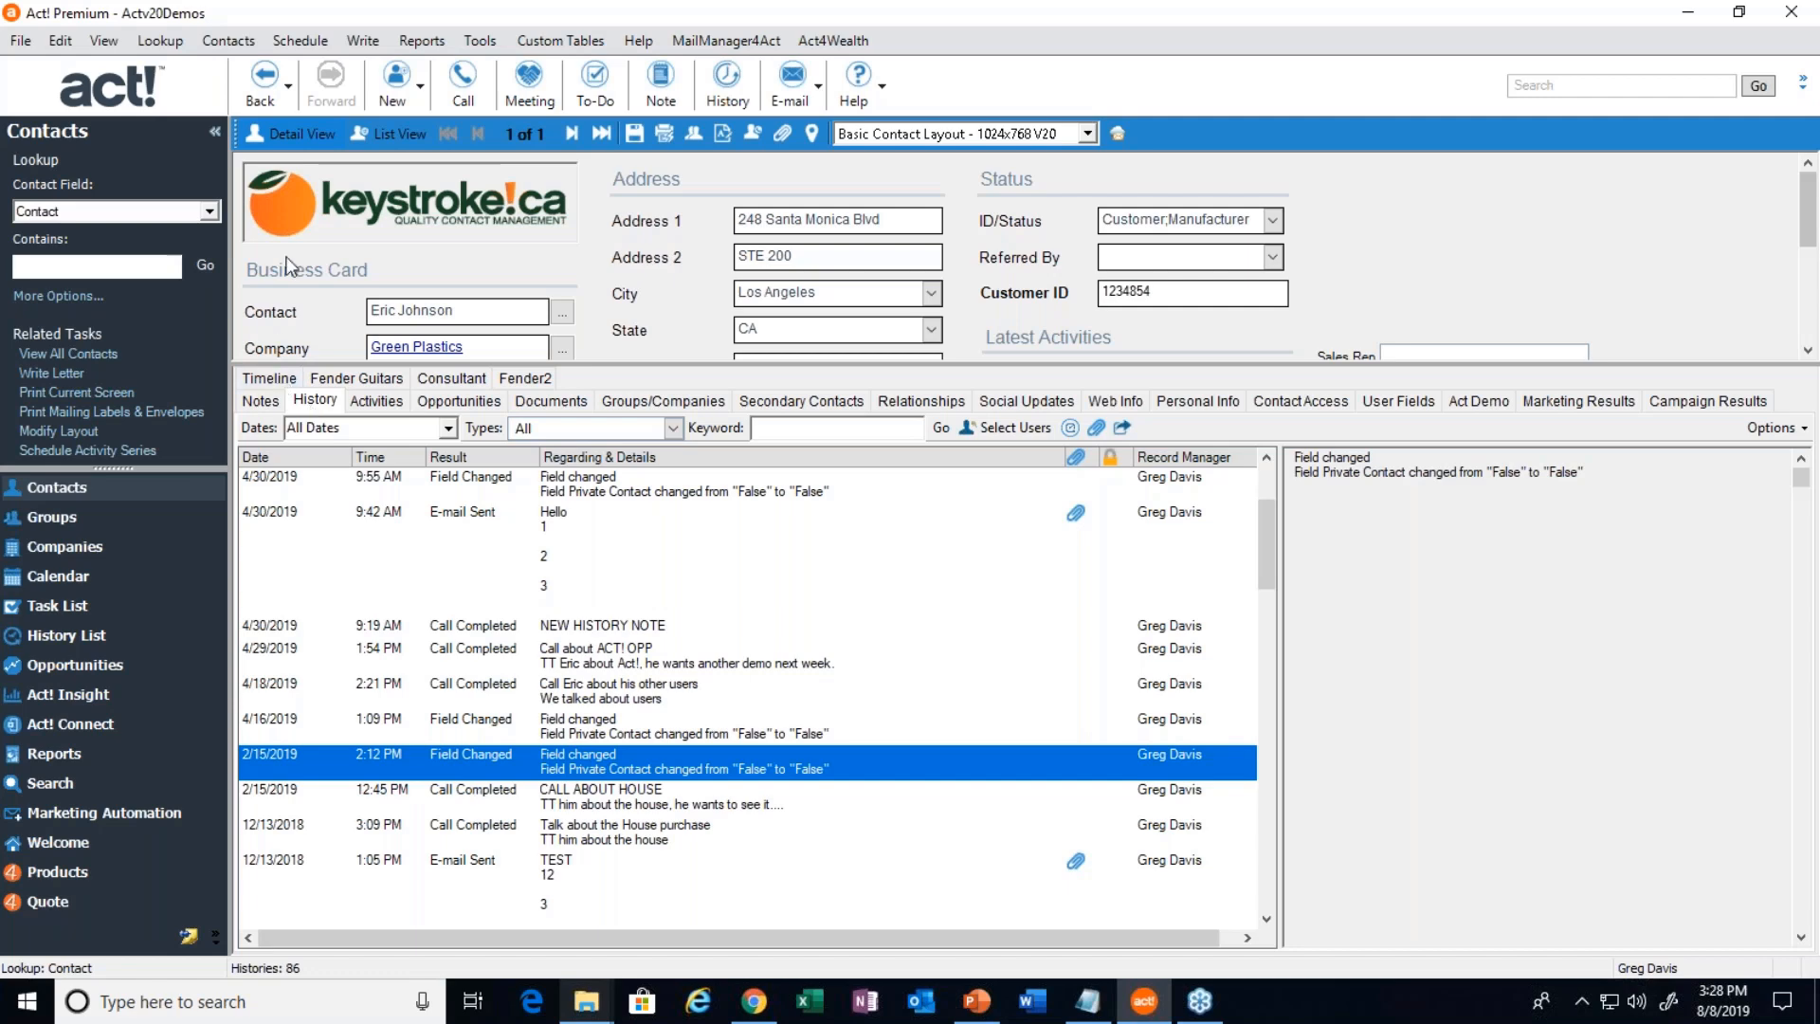
{"action": "left_click", "coordinate": [590, 555]}
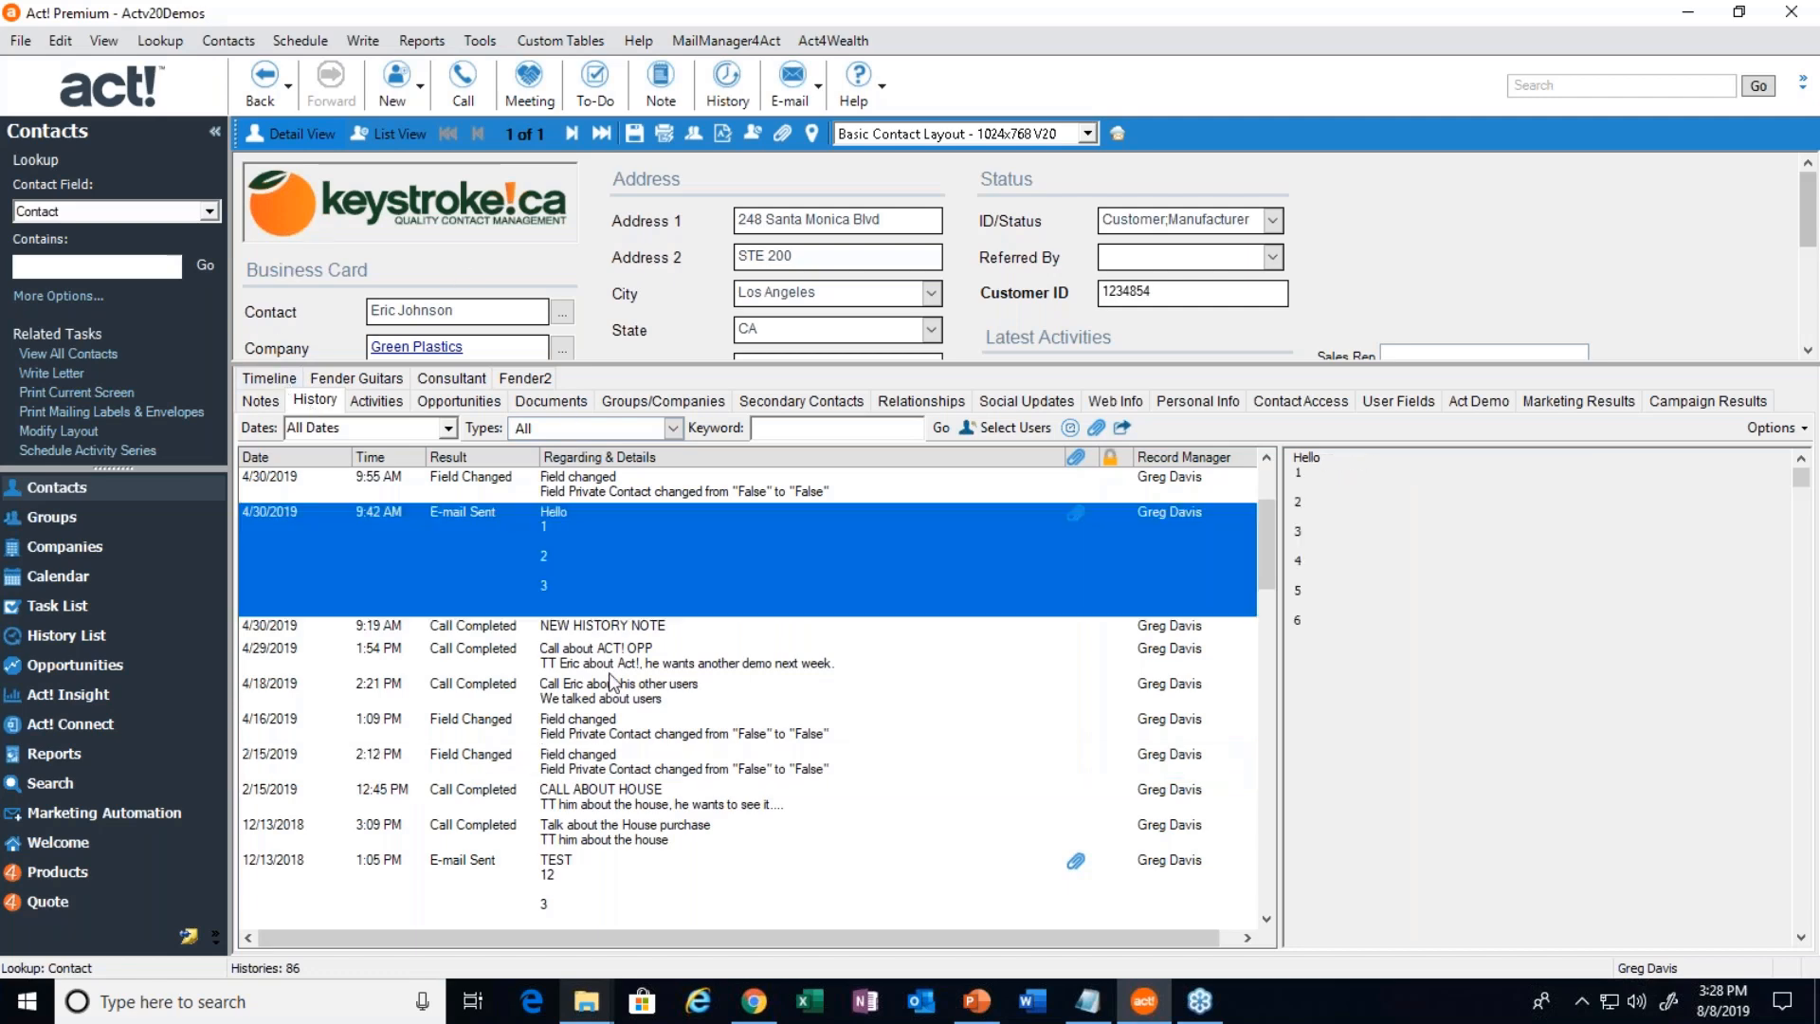
{"action": "left_click", "coordinate": [560, 722]}
{"action": "left_click", "coordinate": [572, 806]}
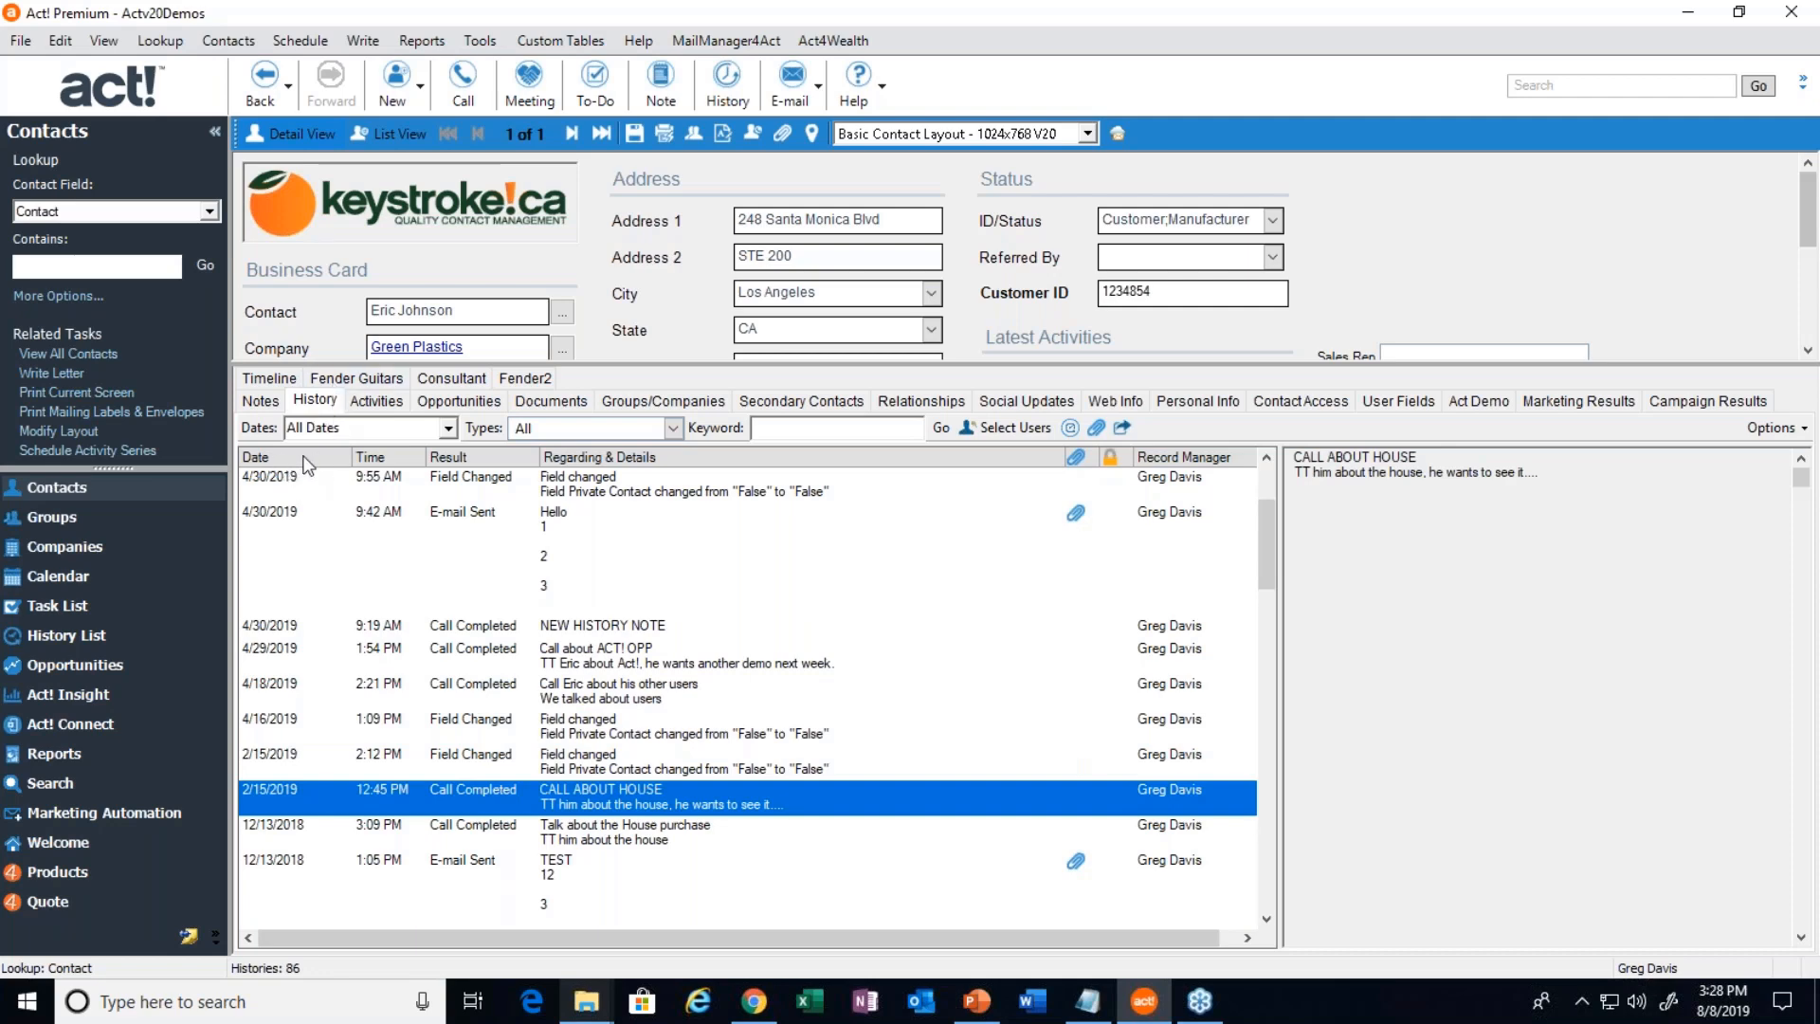
Sort the contact's history by time, and re-sort it by date in ascending order
{"action": "left_click", "coordinate": [380, 458]}
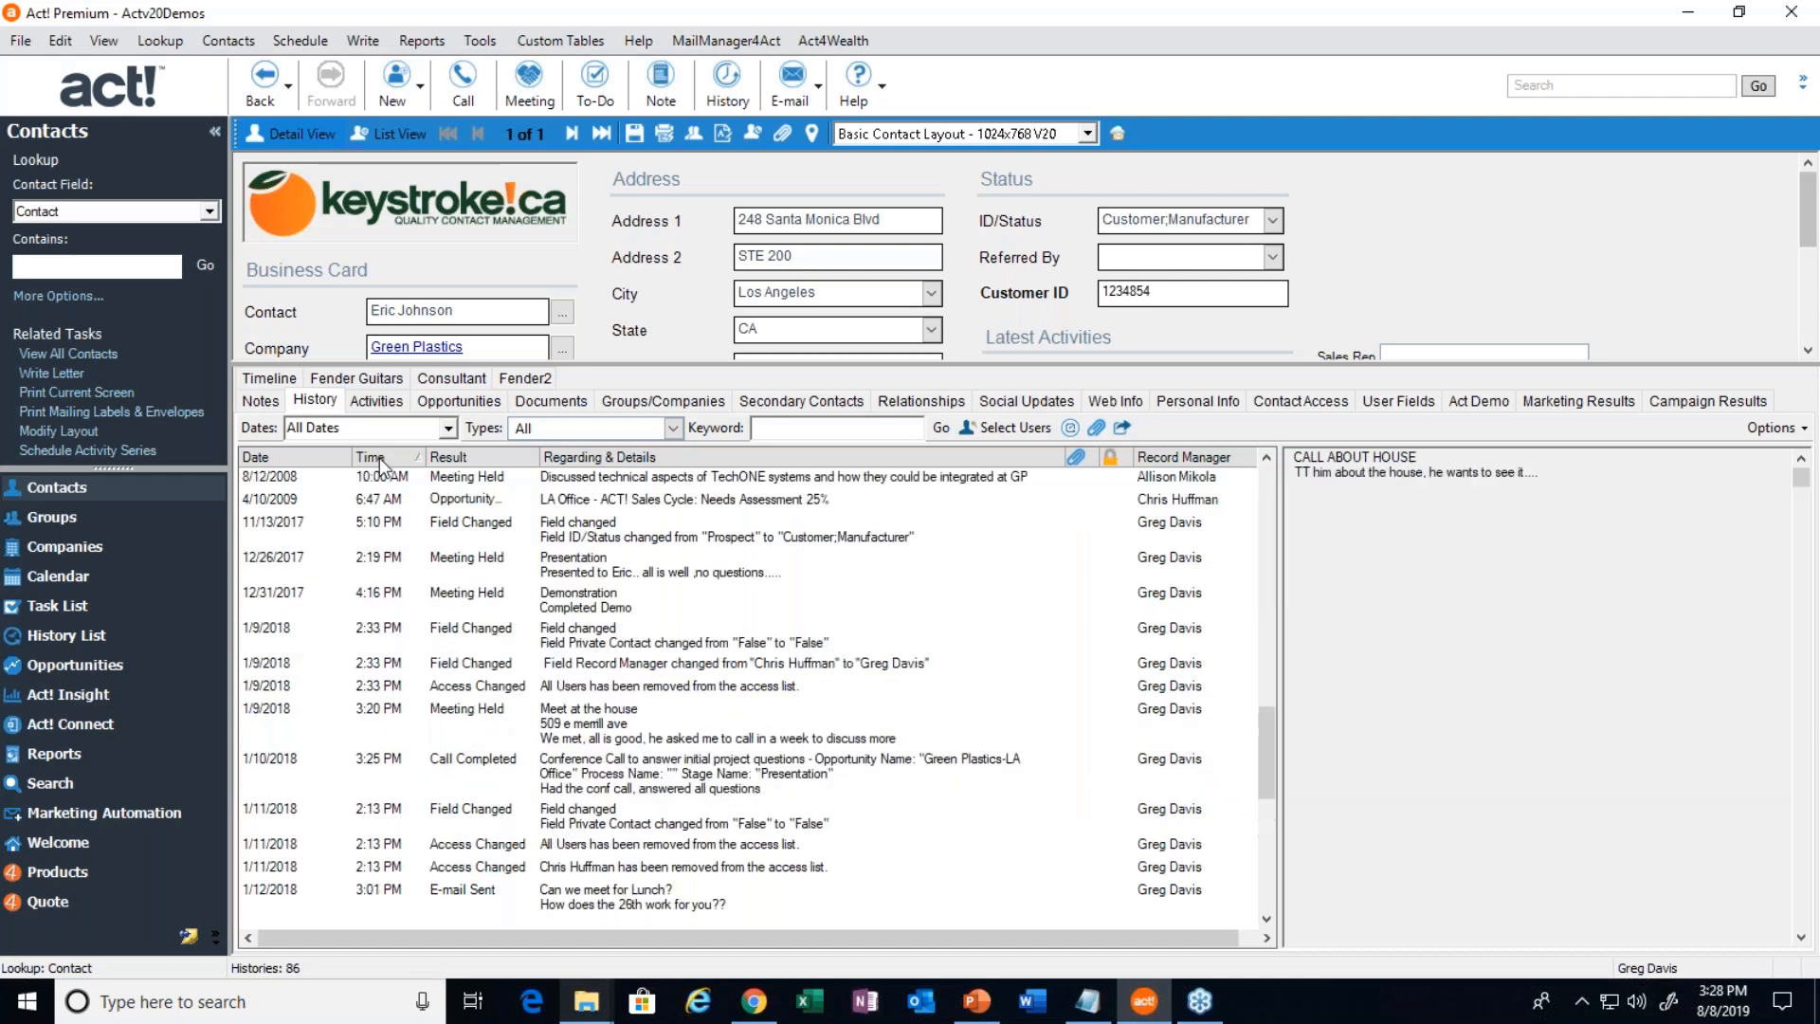
{"action": "scroll", "coordinate": [339, 482], "scroll_direction": "down", "scroll_amount": 5}
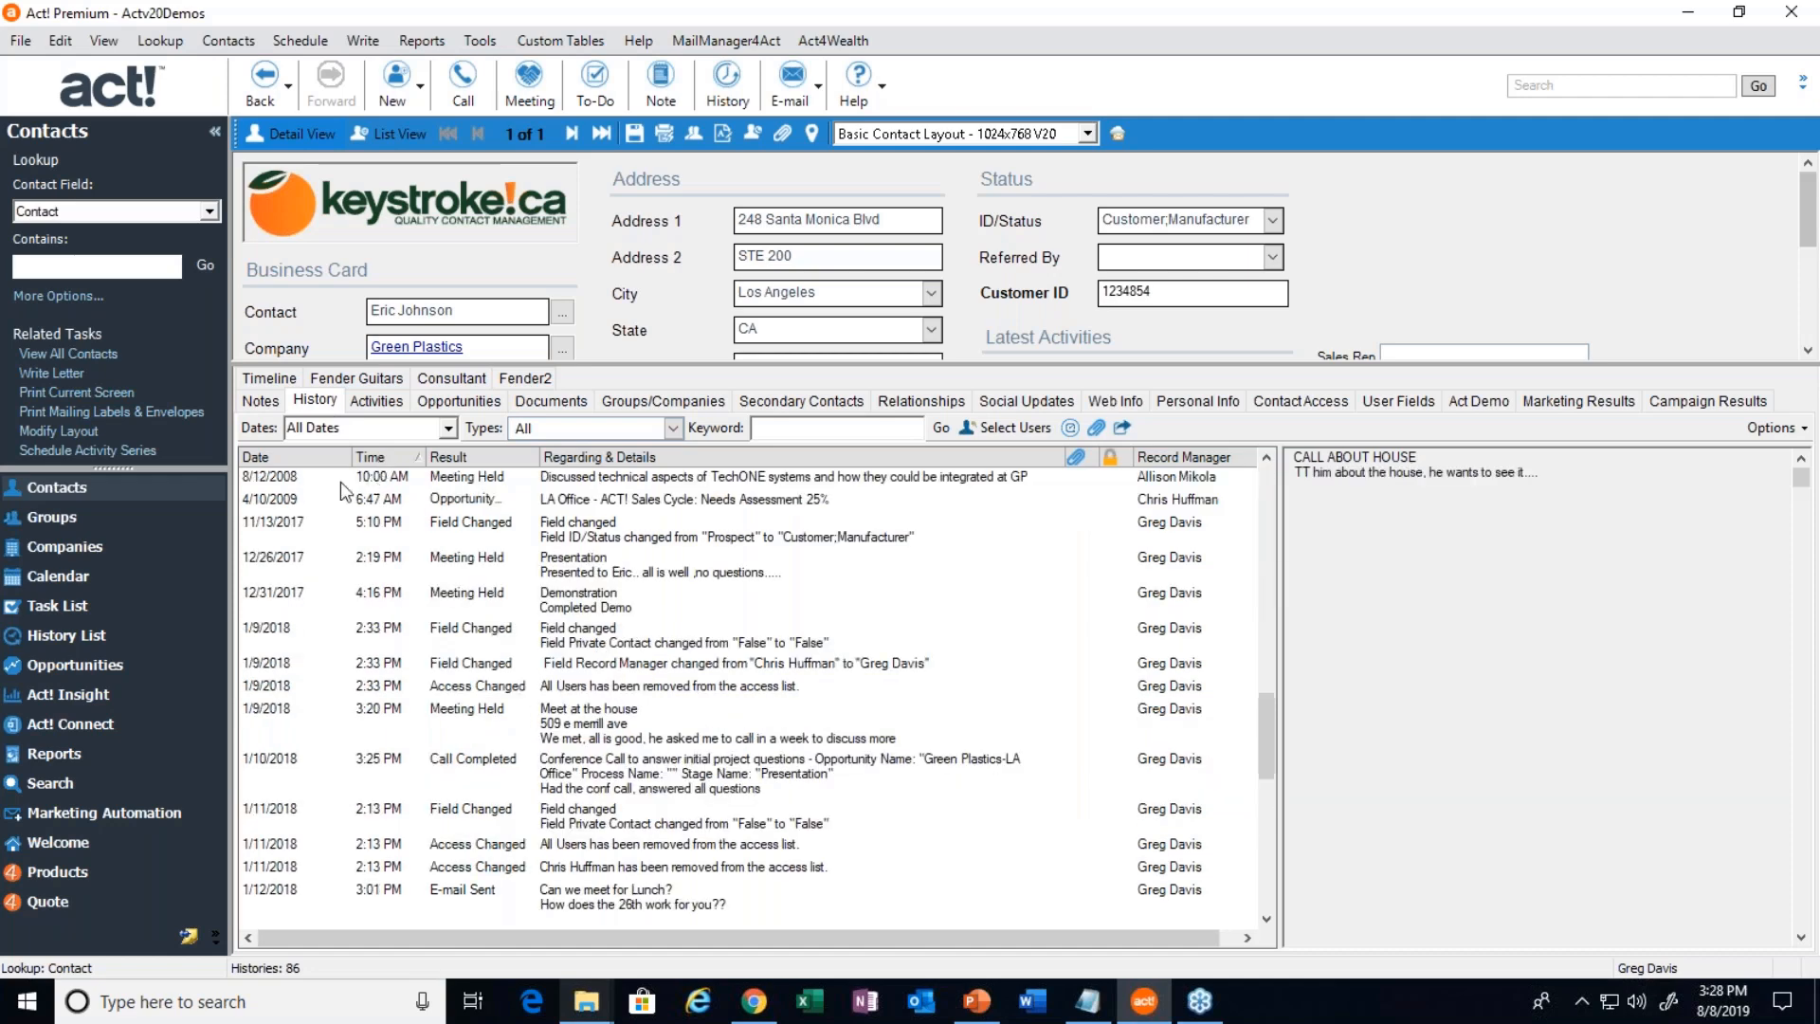
{"action": "left_click", "coordinate": [288, 460]}
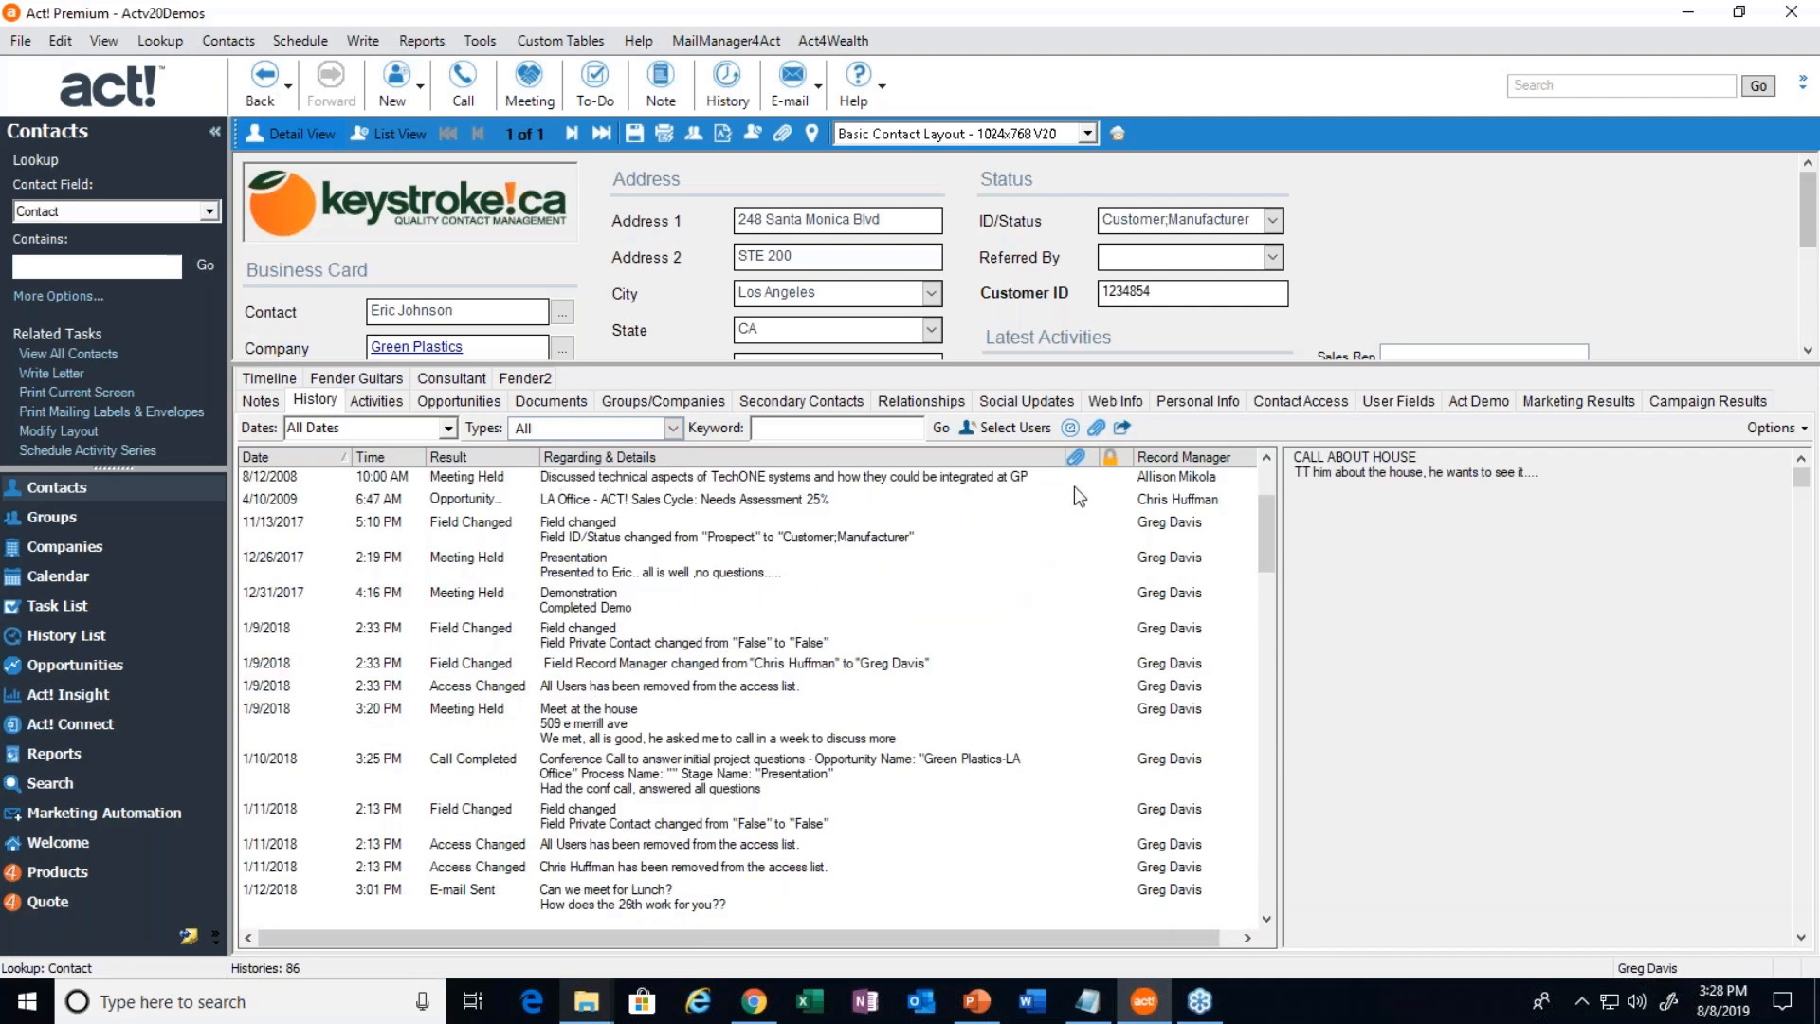
Preview the 11/13/2017 Field Changed, 4/10/2009 Opportunity and 1/10/2018 Call Completed entries in the history
{"action": "left_click", "coordinate": [1164, 531]}
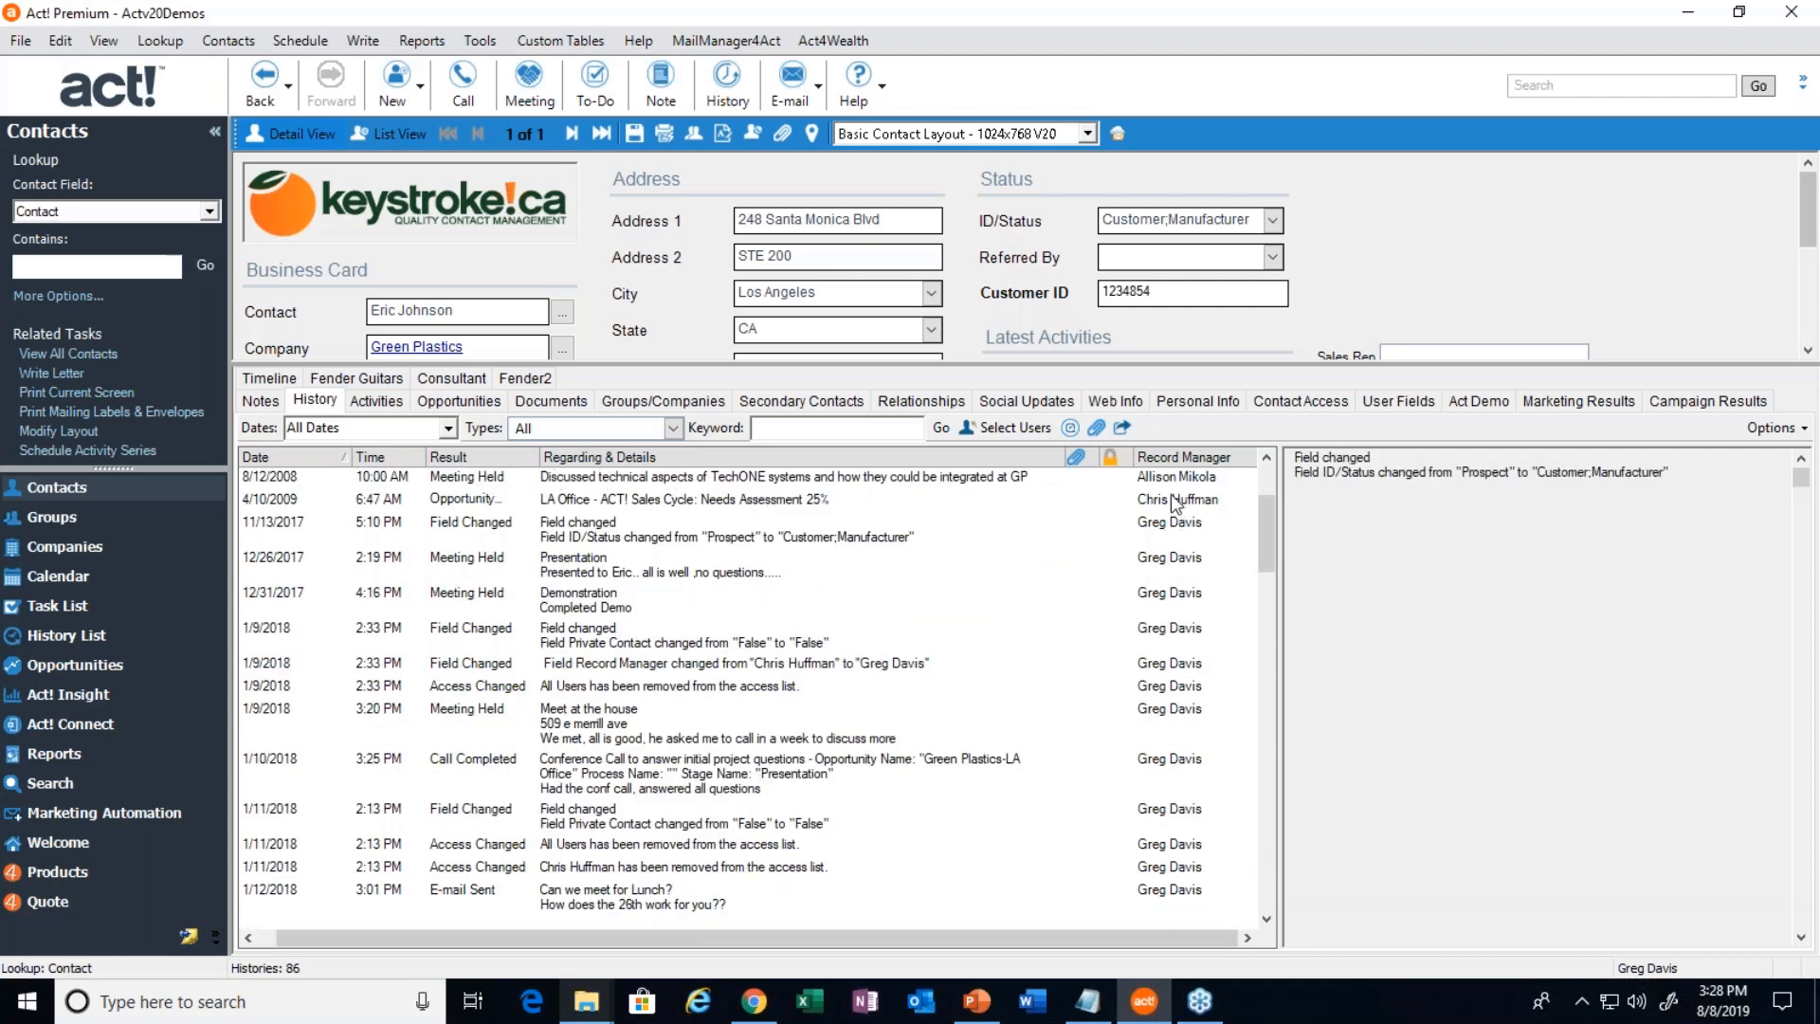
{"action": "left_click", "coordinate": [1169, 508]}
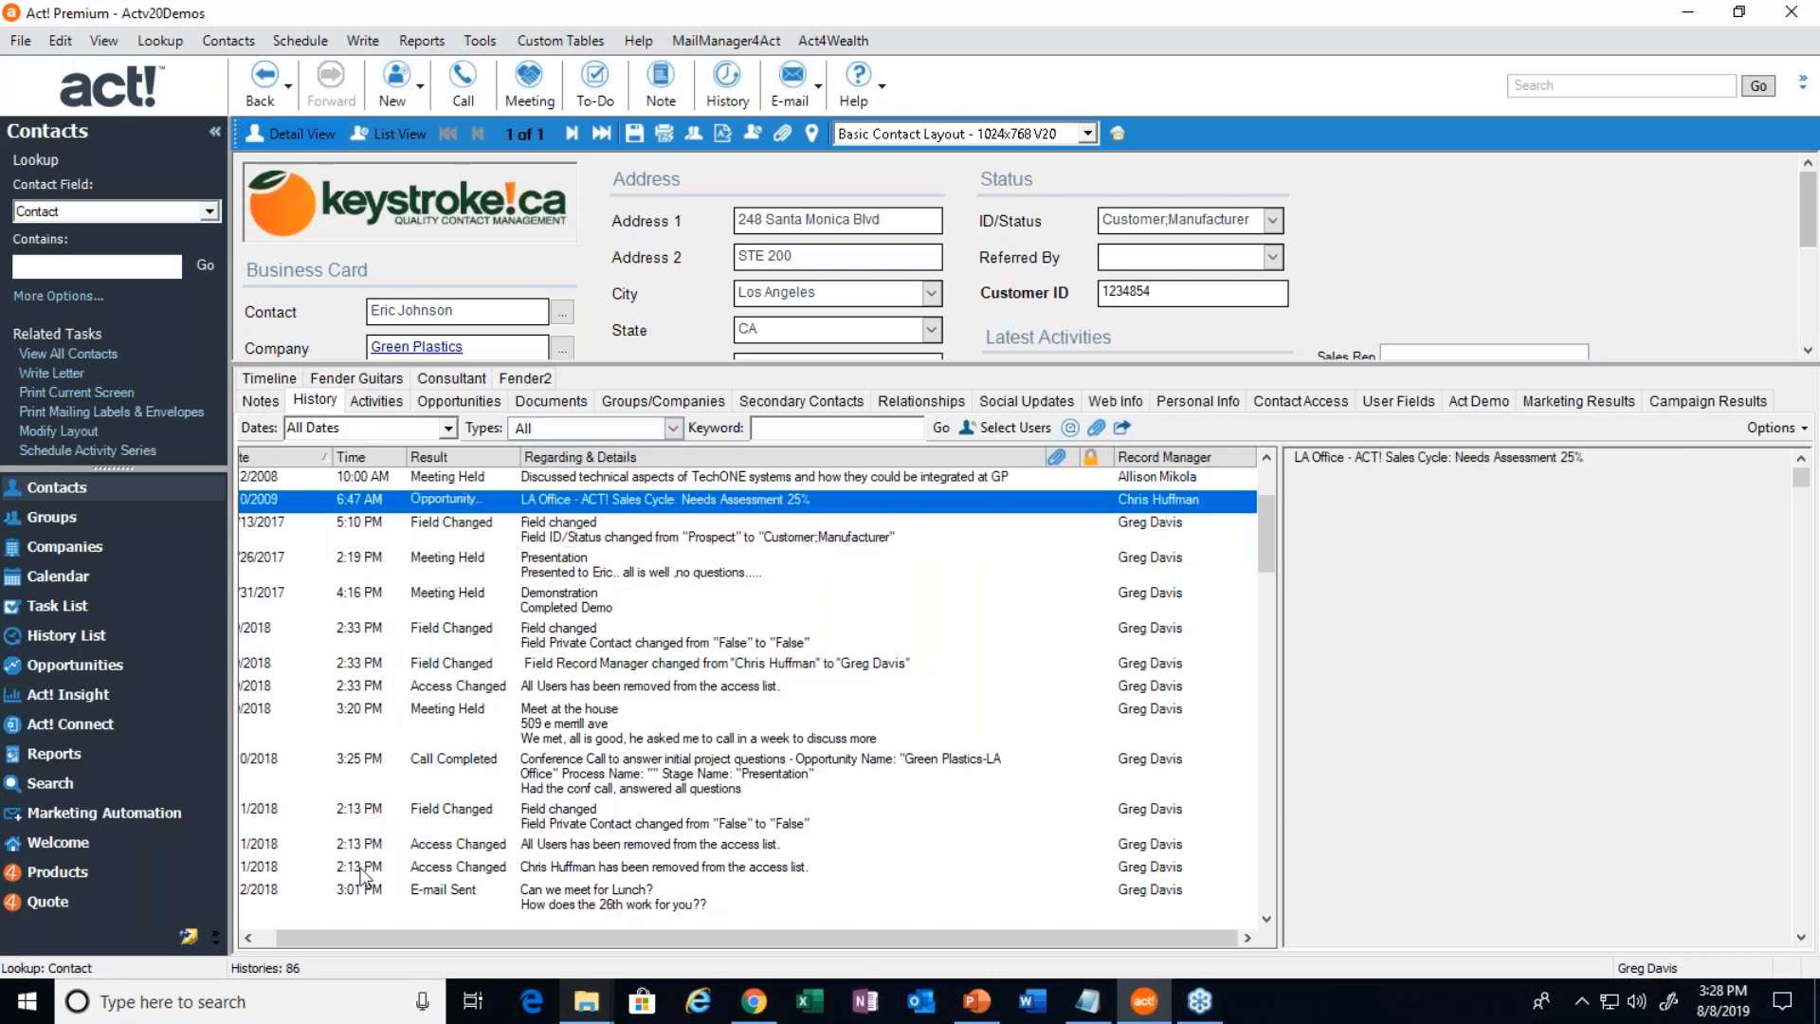
{"action": "left_click_drag", "start_coordinate": [287, 933], "coordinate": [268, 933]}
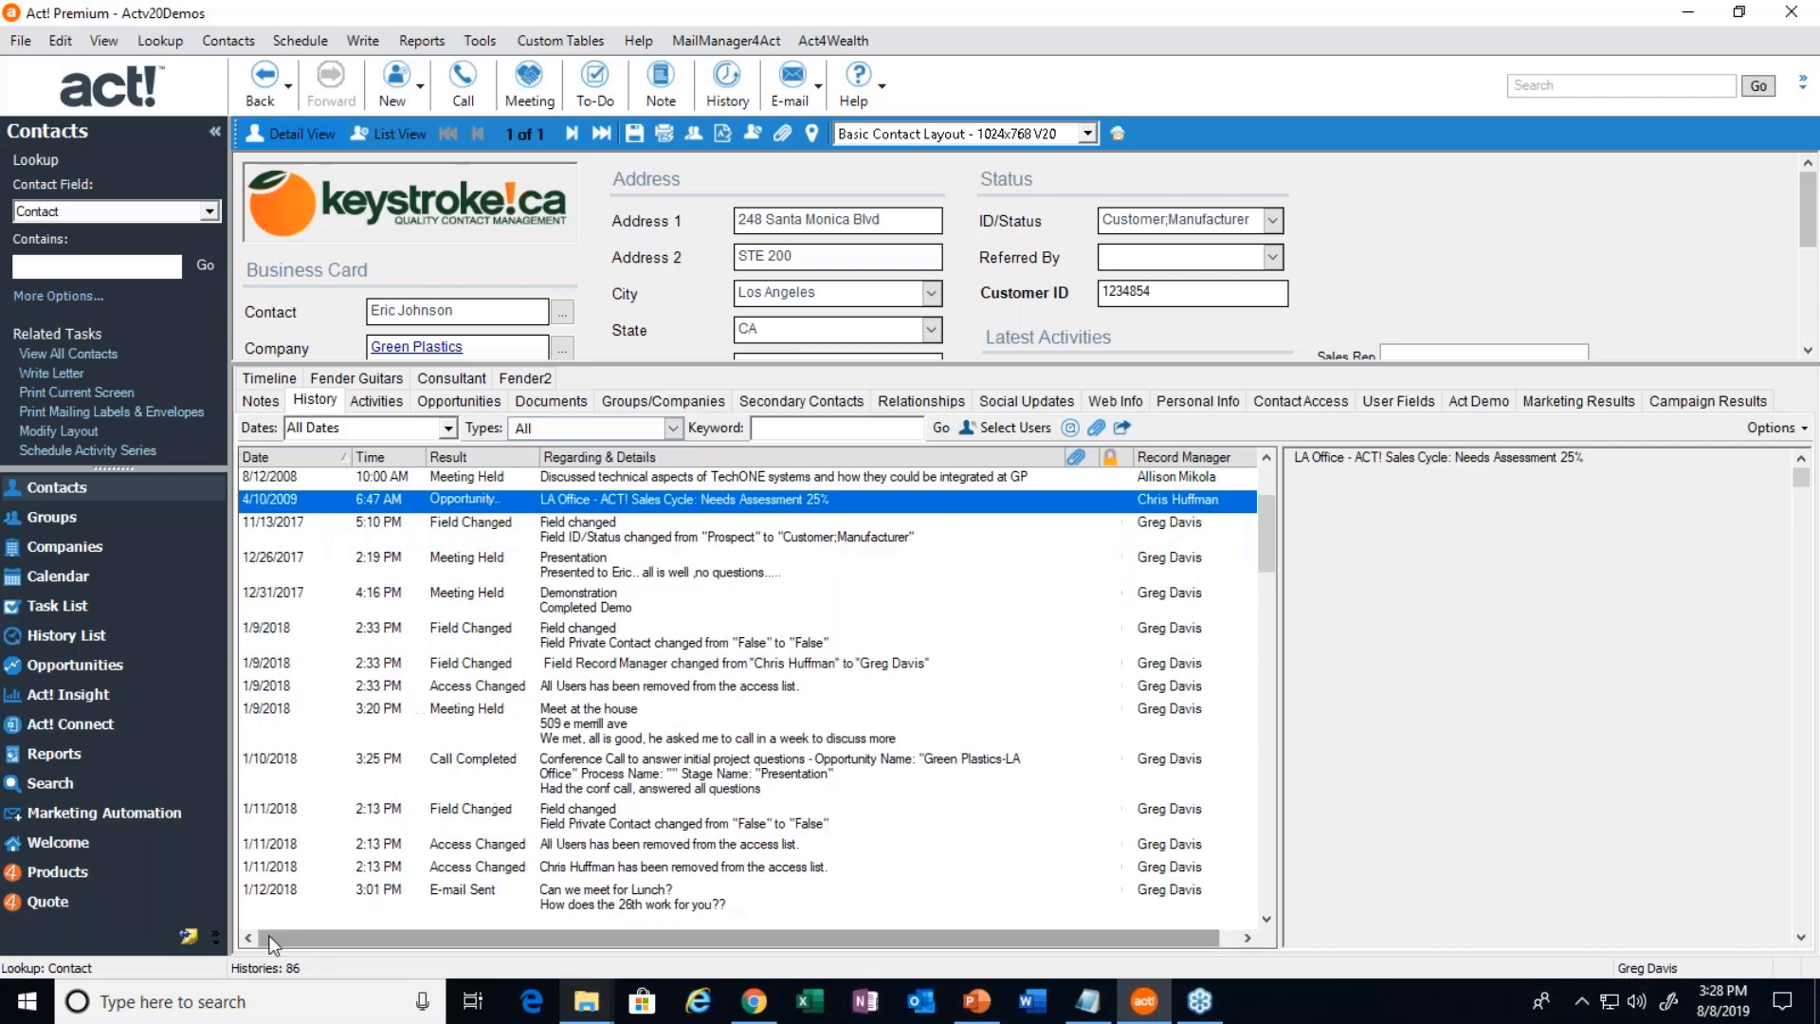
{"action": "left_click", "coordinate": [512, 775]}
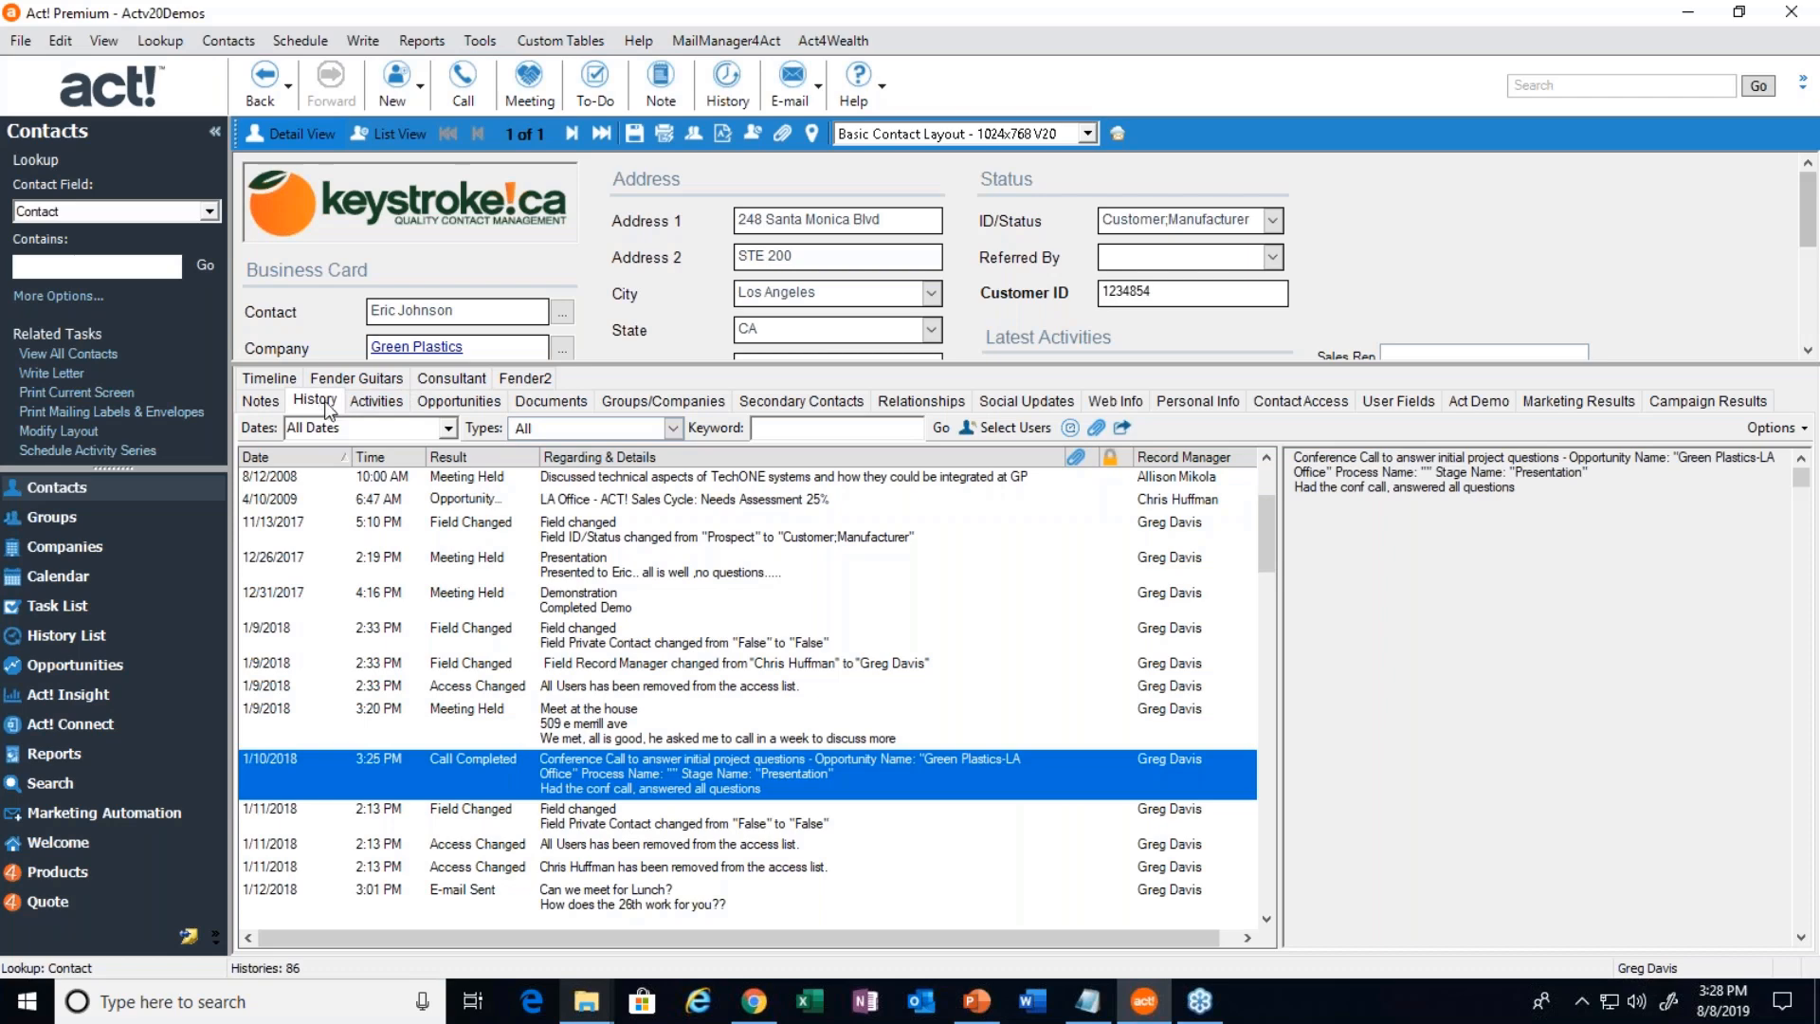
Display the contact's scheduled activities, enlarge the upper detail pane, and point out the name in the Contact field
{"action": "left_click", "coordinate": [384, 407]}
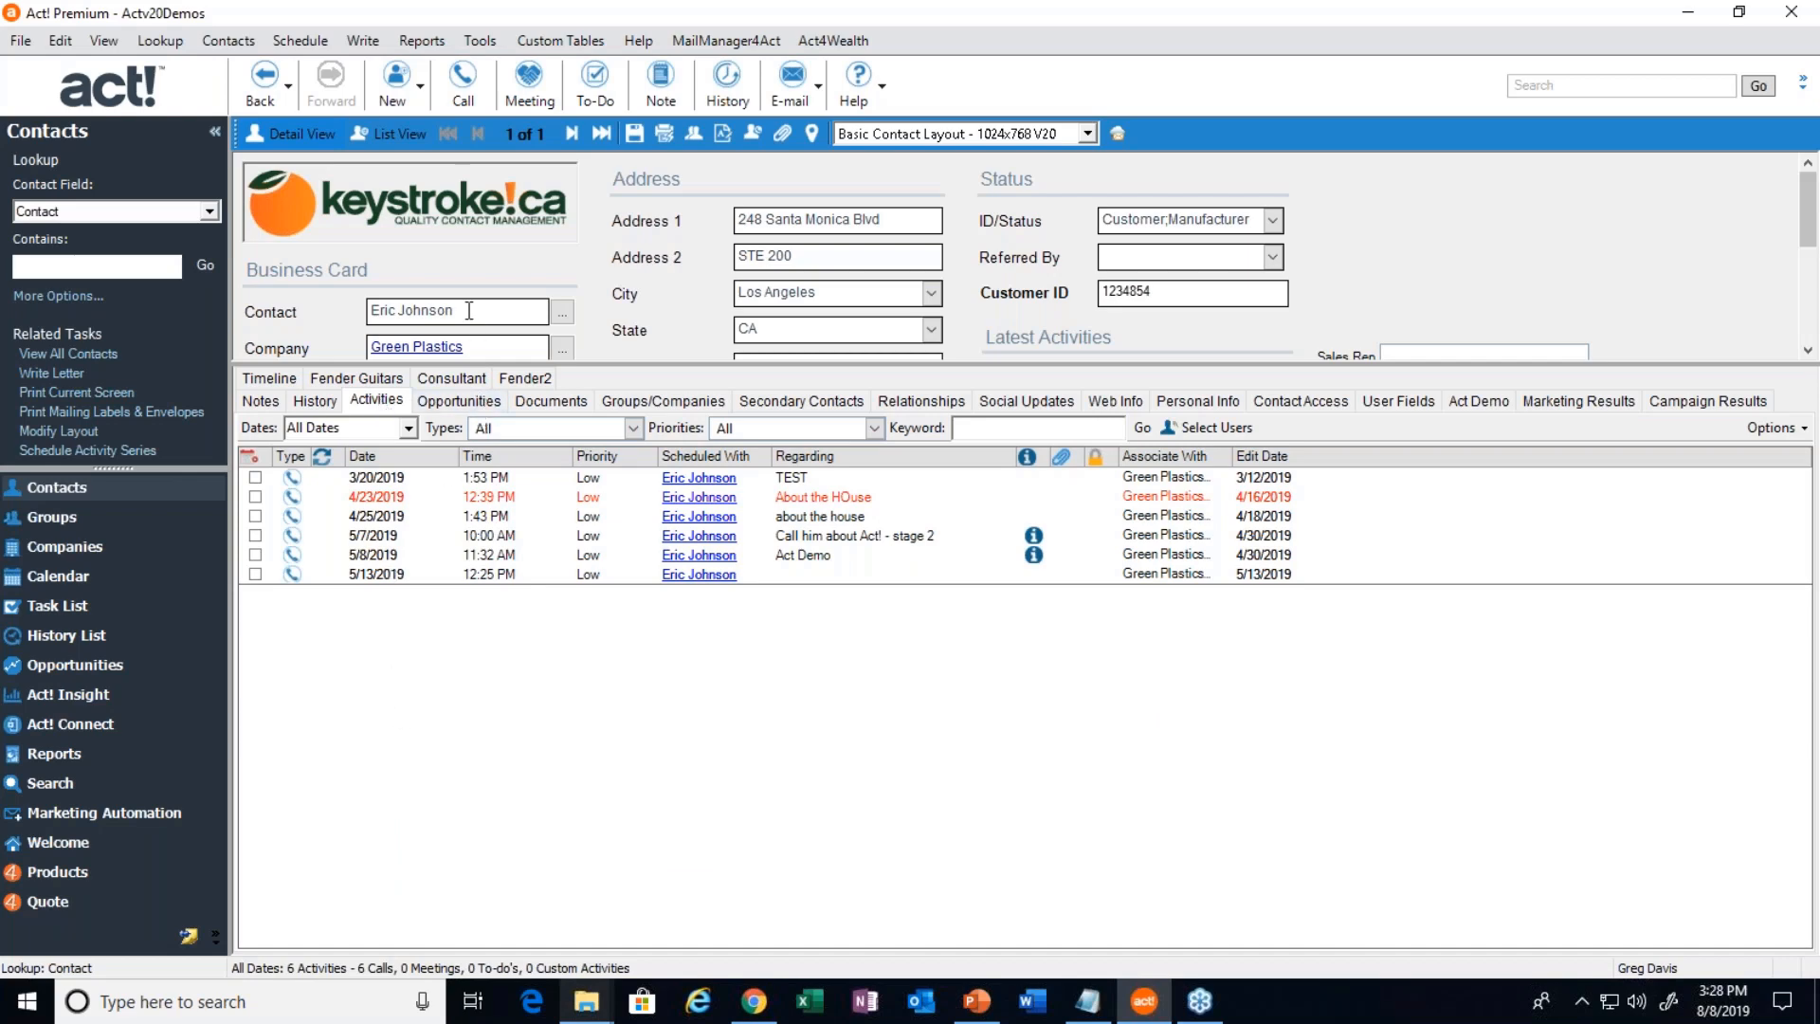
{"action": "left_click_drag", "start_coordinate": [468, 311], "coordinate": [372, 311]}
{"action": "left_click_drag", "start_coordinate": [623, 366], "coordinate": [621, 572]}
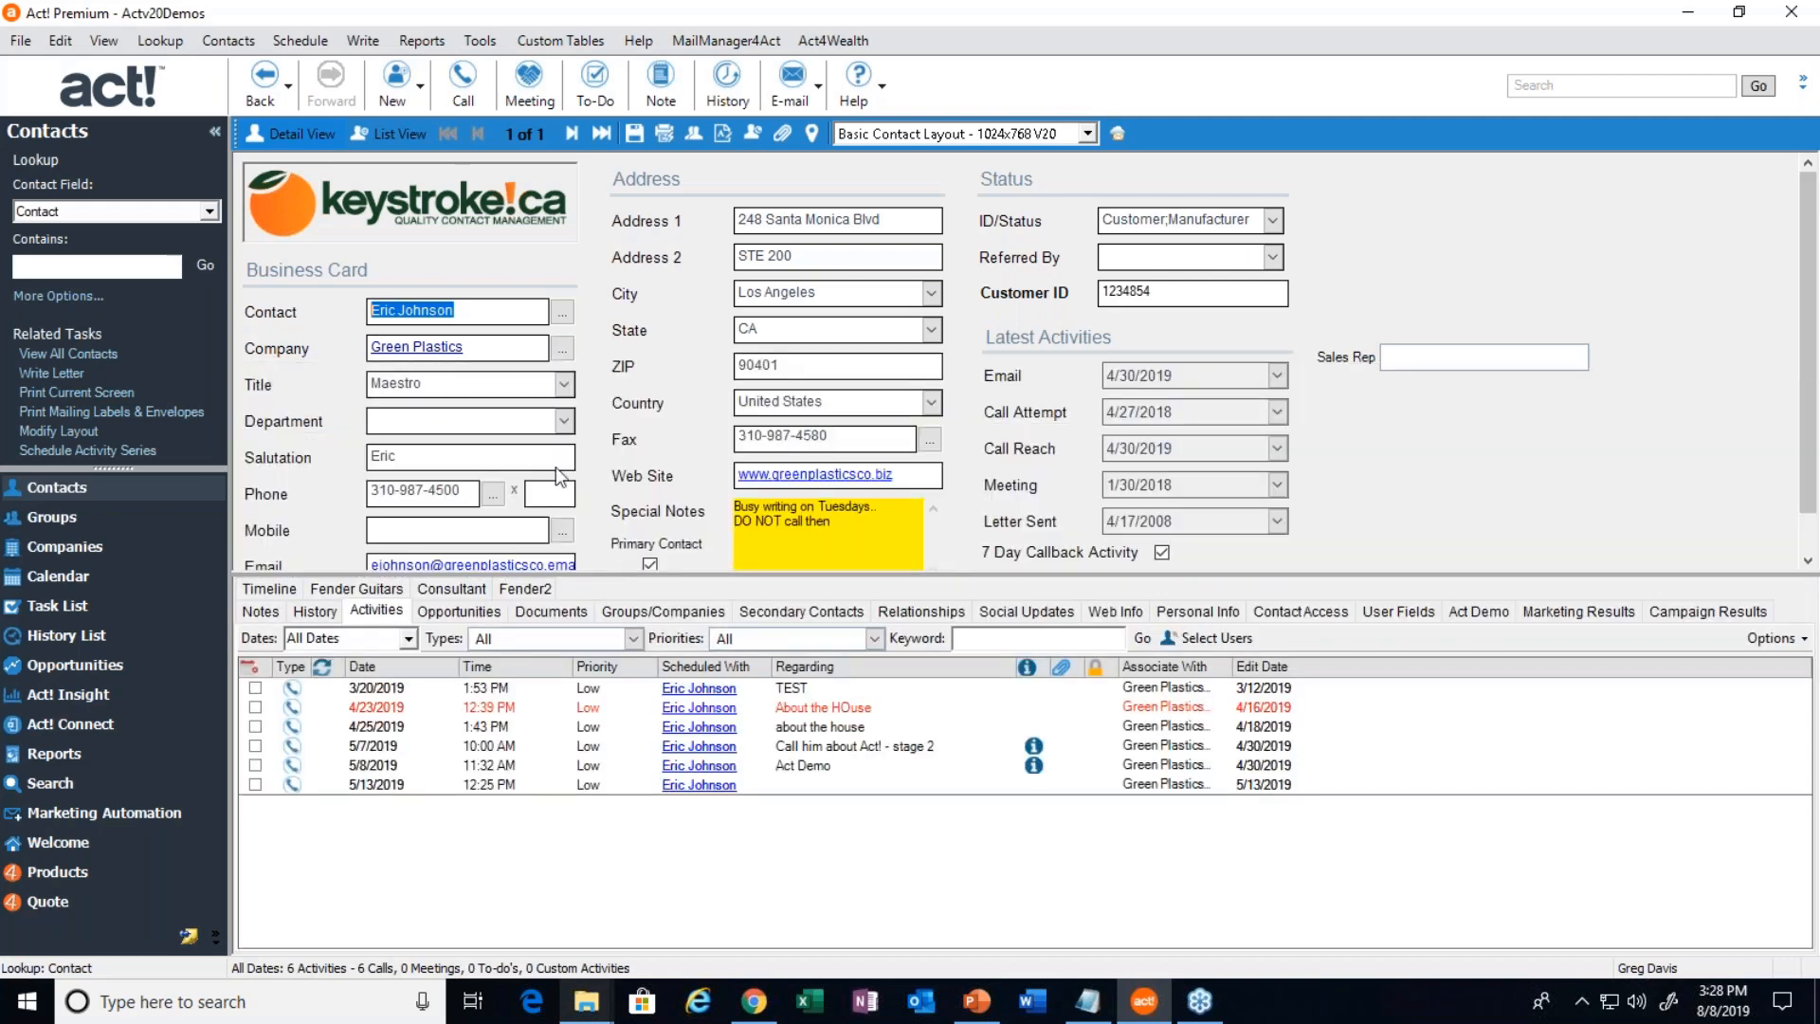
{"action": "left_click", "coordinate": [417, 308]}
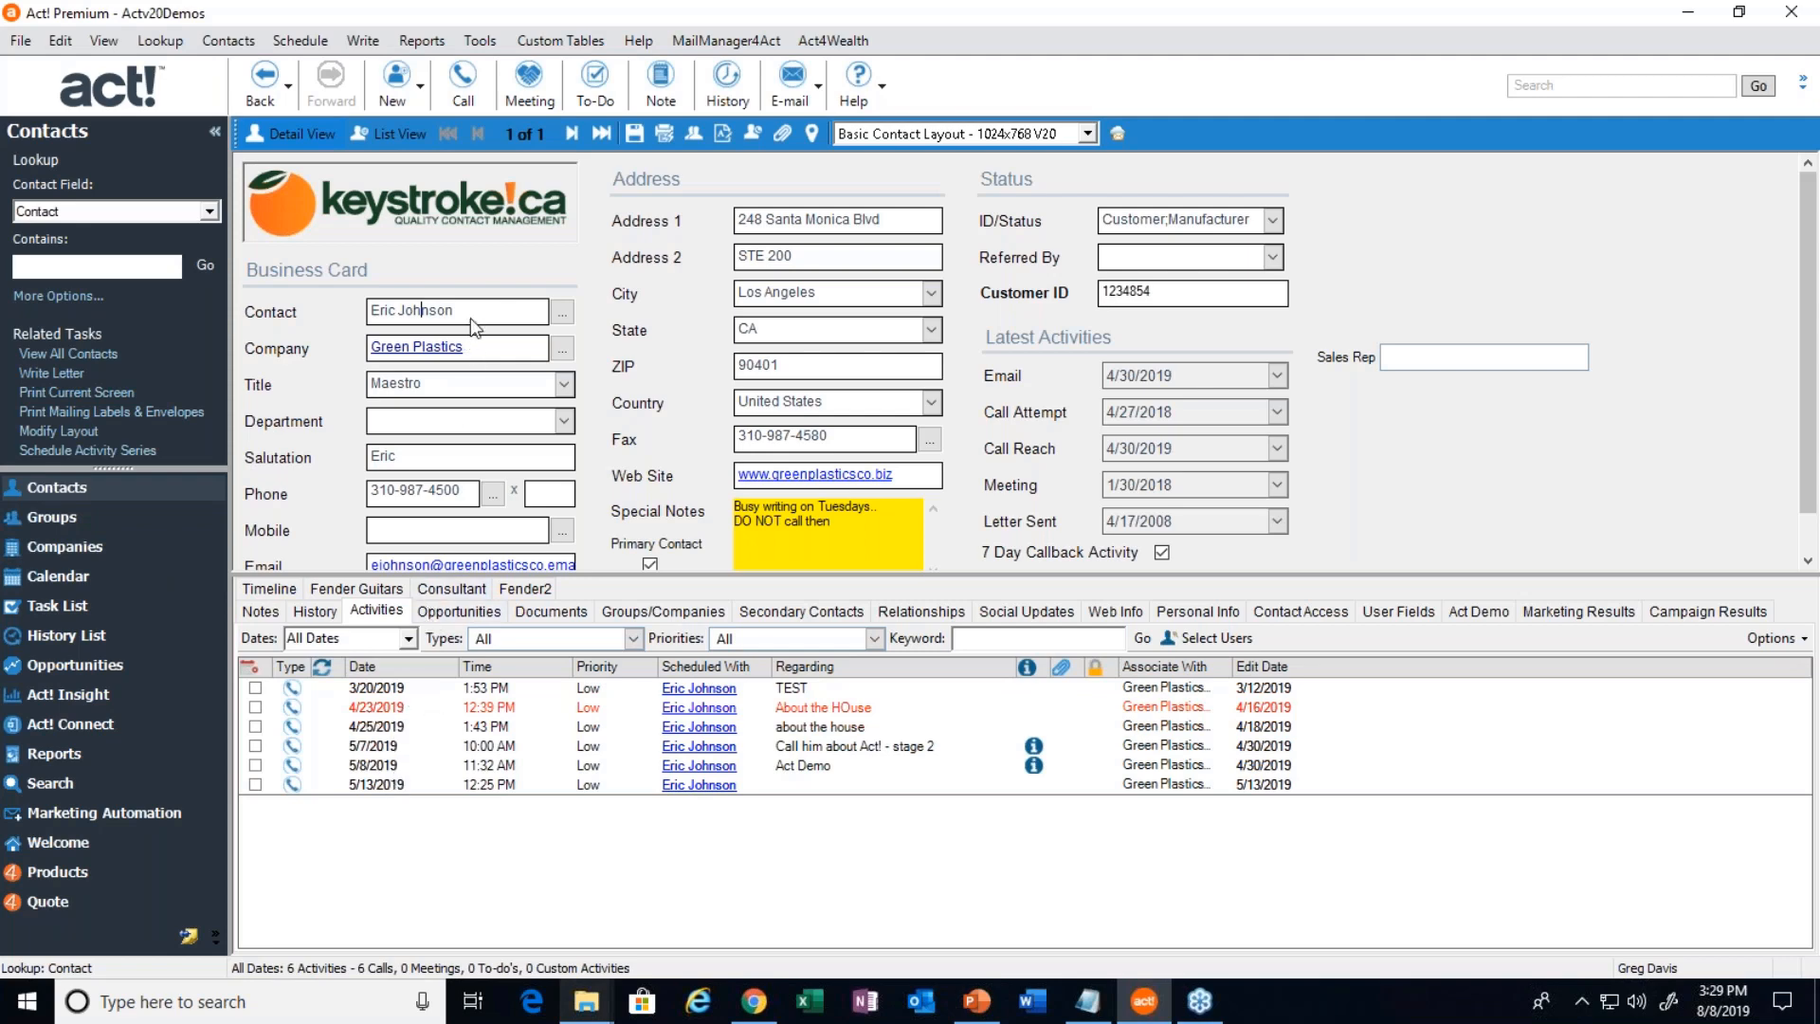
{"action": "left_click_drag", "start_coordinate": [464, 310], "coordinate": [333, 309]}
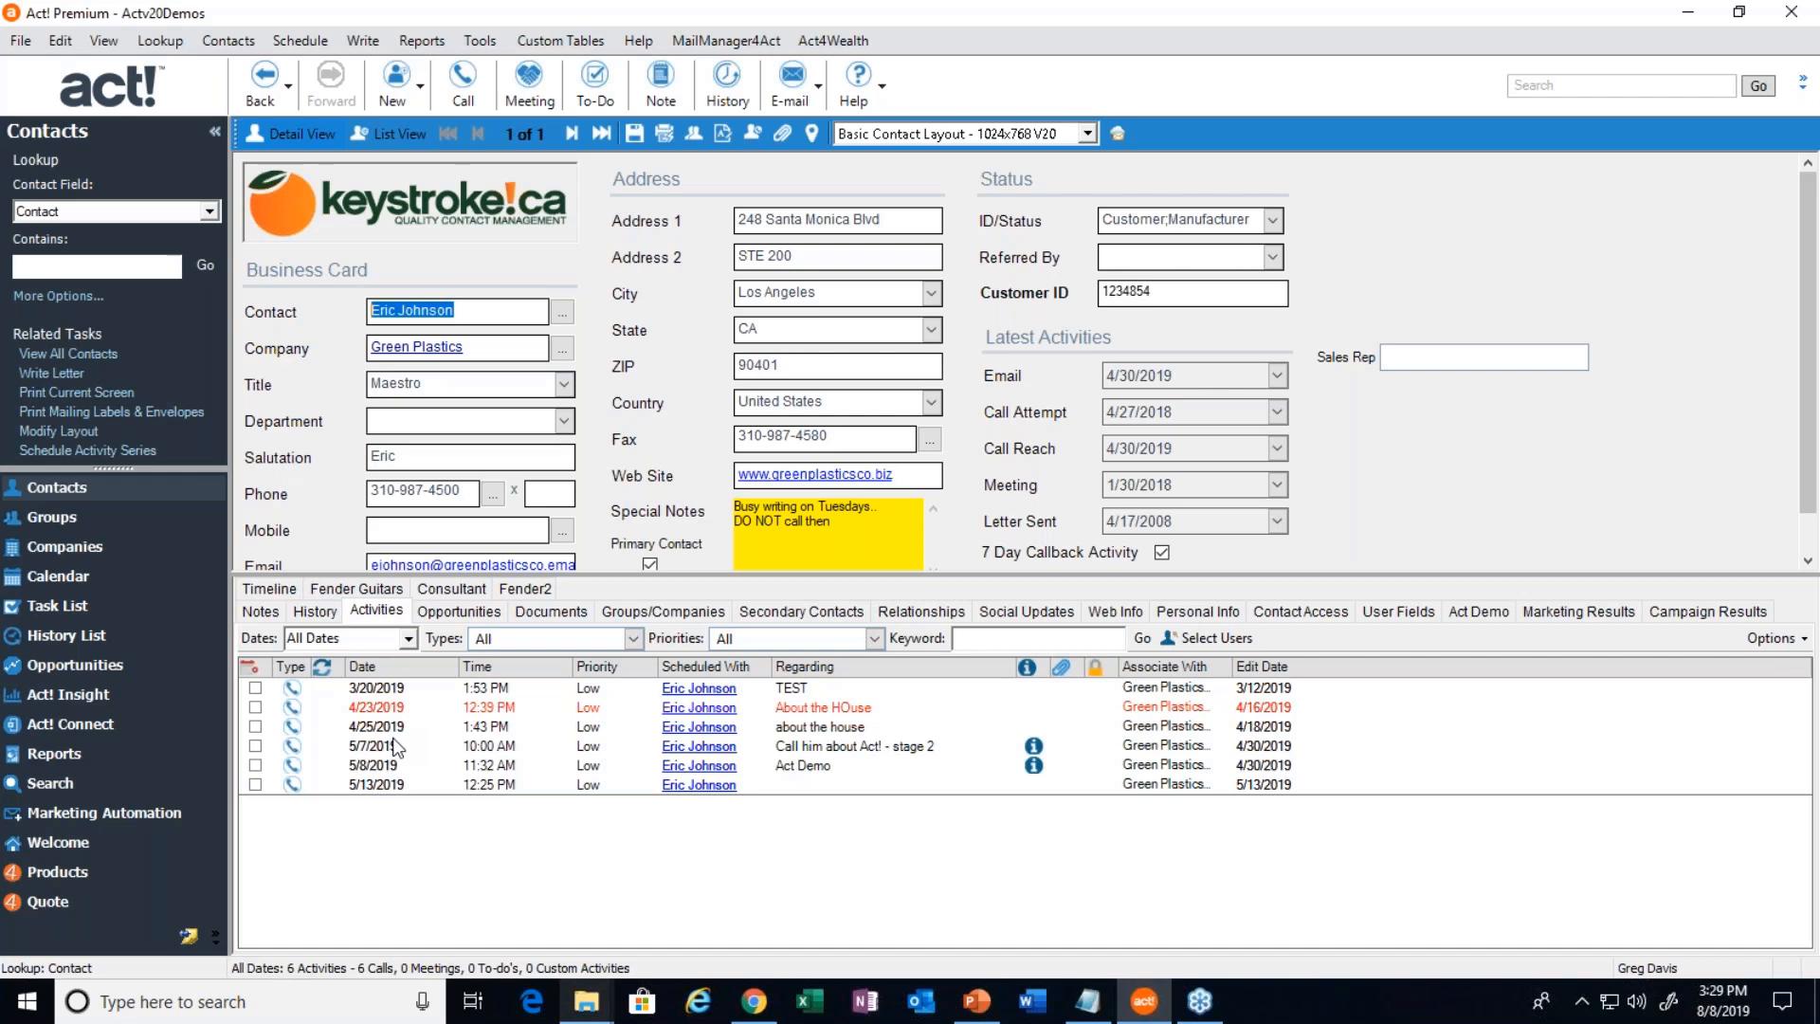
{"action": "left_click", "coordinate": [354, 609]}
{"action": "left_click_drag", "start_coordinate": [455, 313], "coordinate": [299, 328]}
{"action": "left_click", "coordinate": [468, 307]}
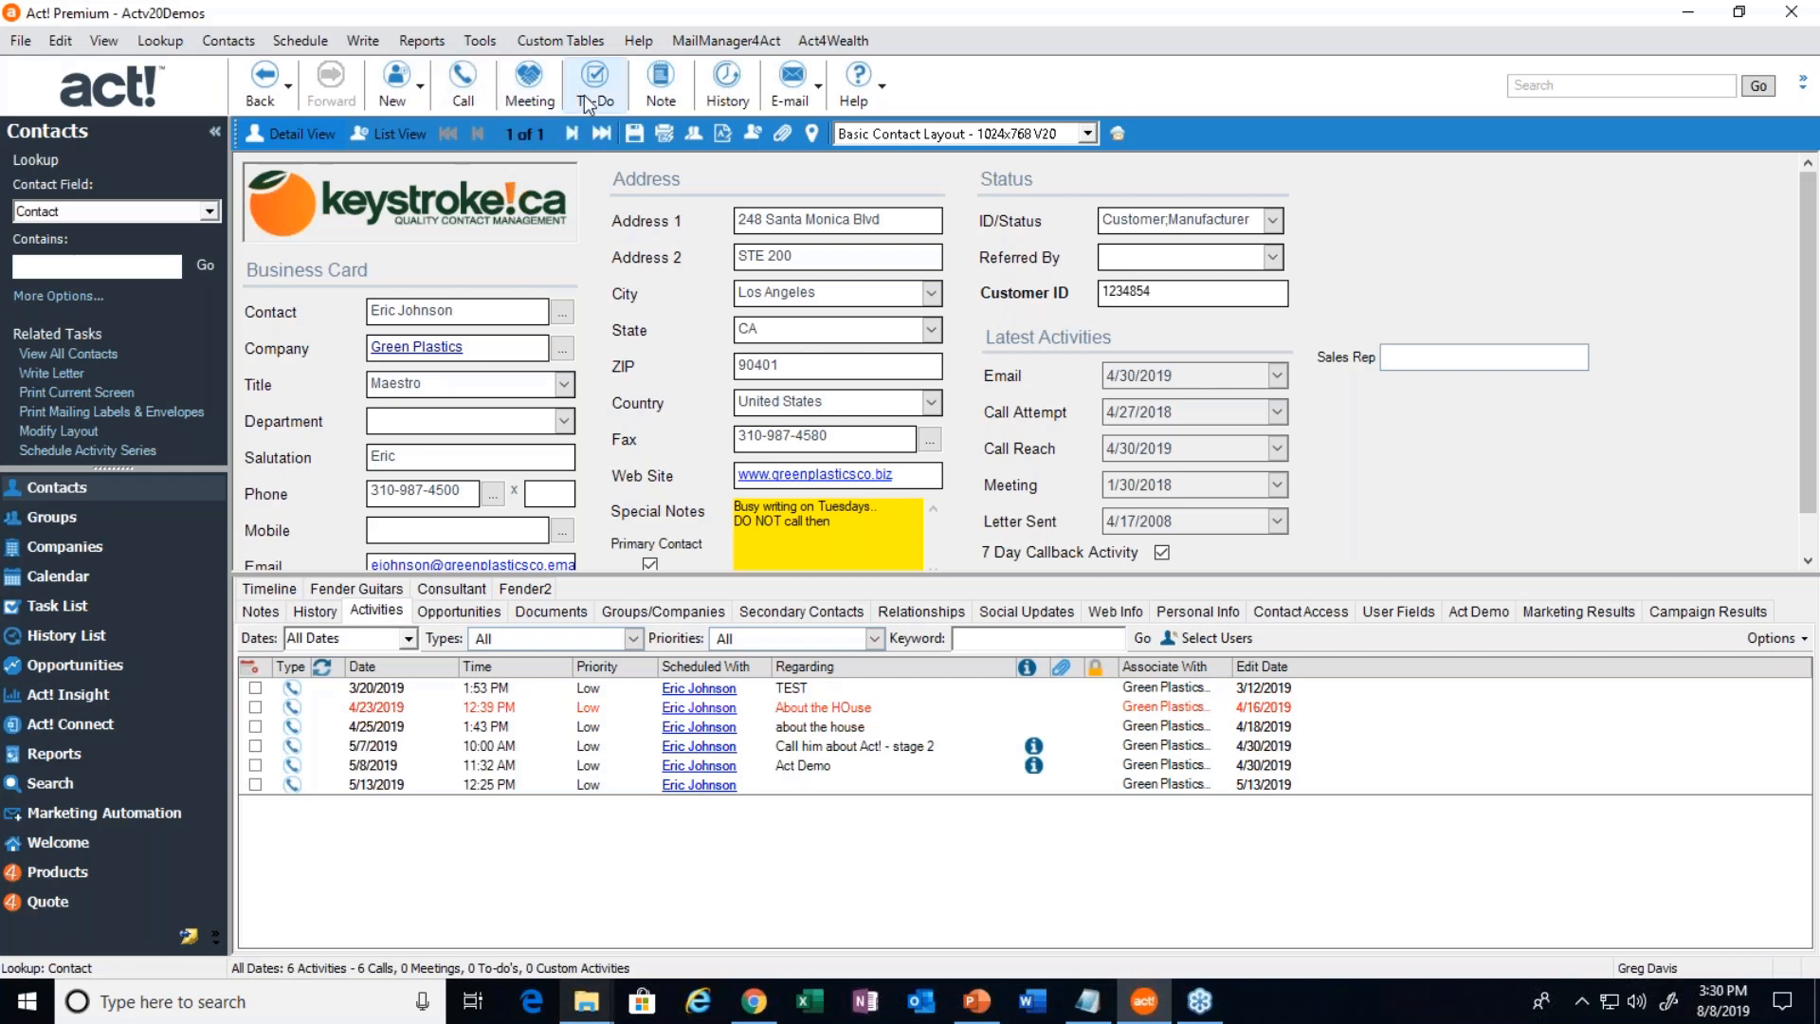
Start scheduling a new call with the Green Plastics contact from the activities list, moving the scheduling dialog aside
{"action": "left_click", "coordinate": [555, 845]}
{"action": "right_click", "coordinate": [520, 835]}
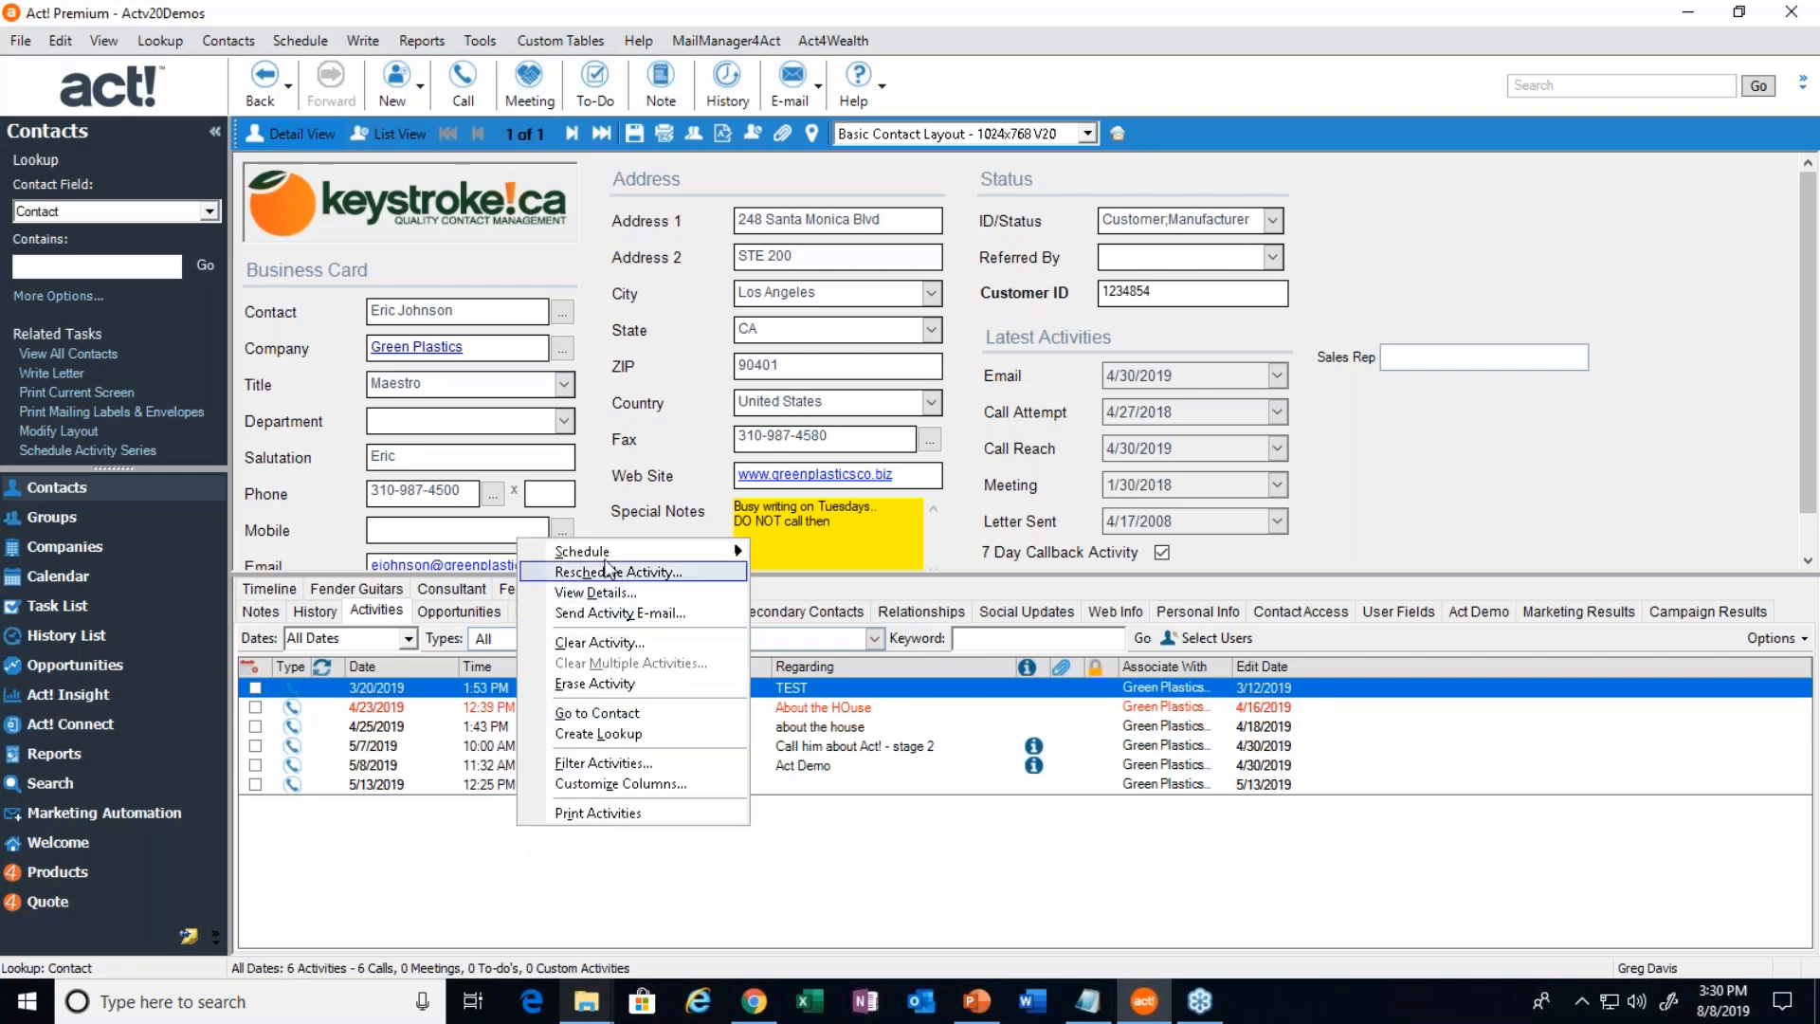
{"action": "mouse_move", "coordinate": [592, 559]}
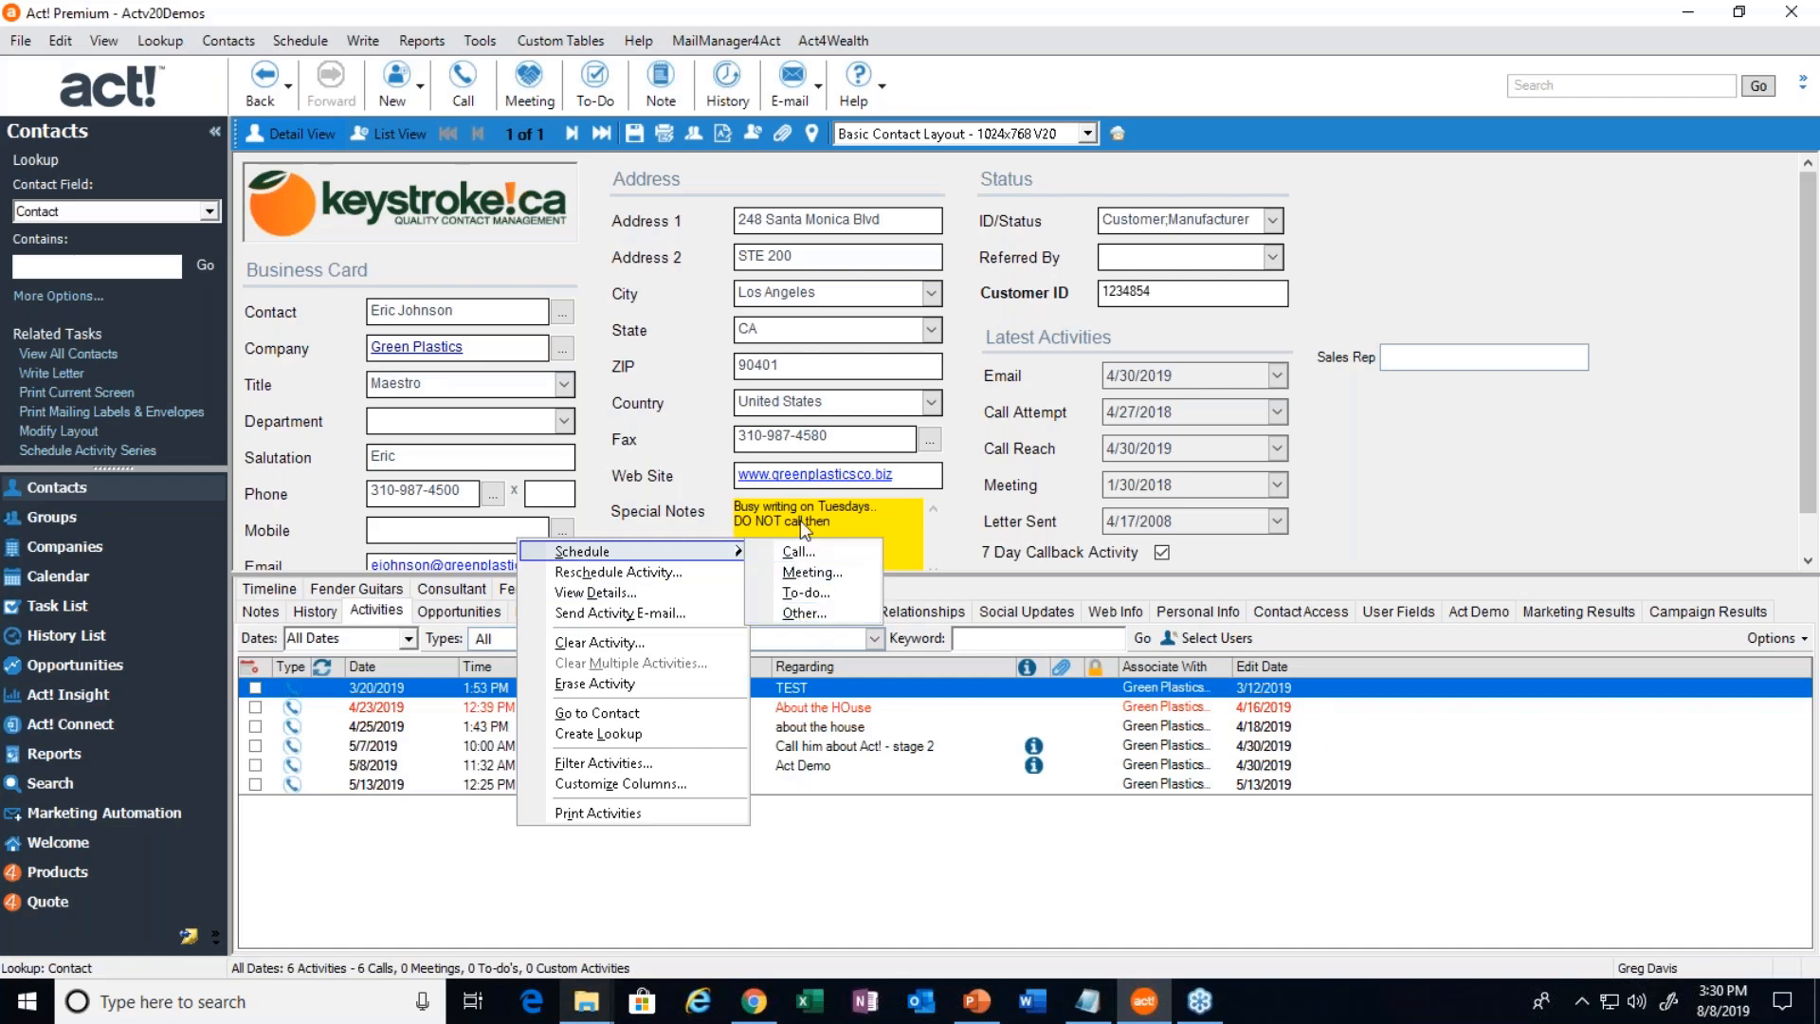
{"action": "left_click", "coordinate": [796, 553]}
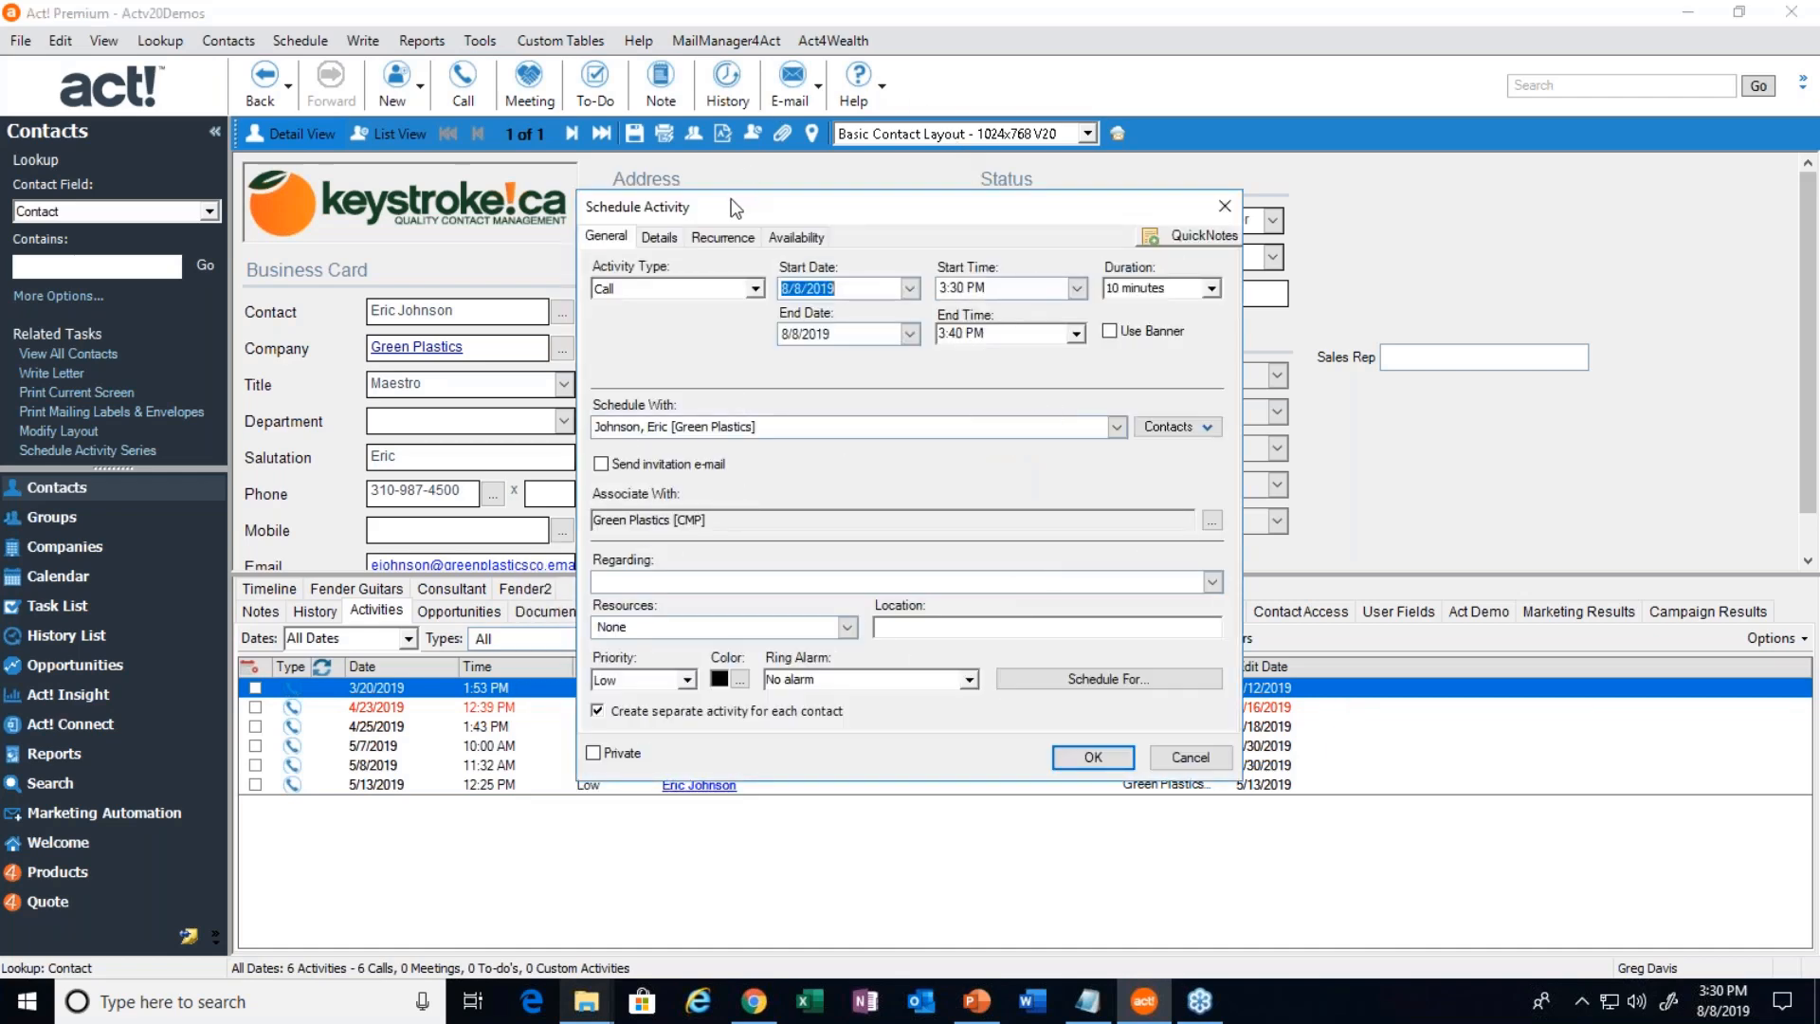
{"action": "left_click_drag", "start_coordinate": [744, 199], "coordinate": [597, 252]}
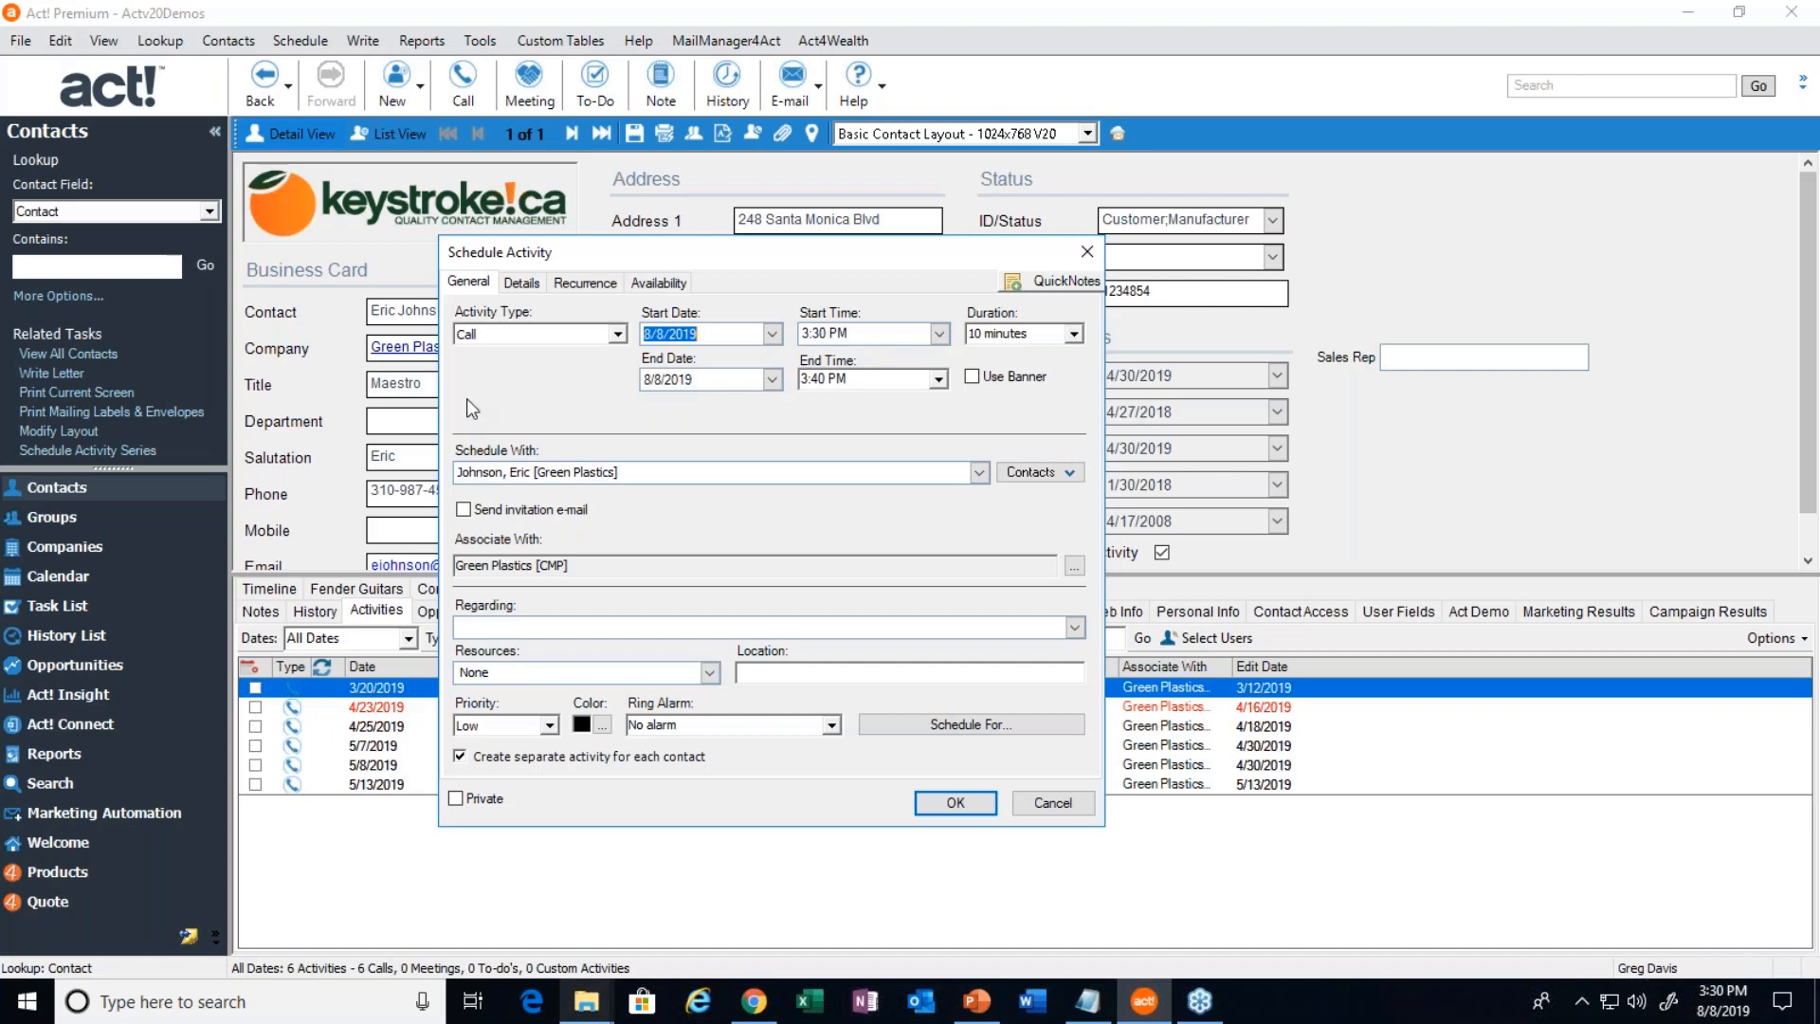
Set the call's start date to 8/15/2019 and its Regarding text to "House Purchase Talk"
{"action": "left_click", "coordinate": [772, 332]}
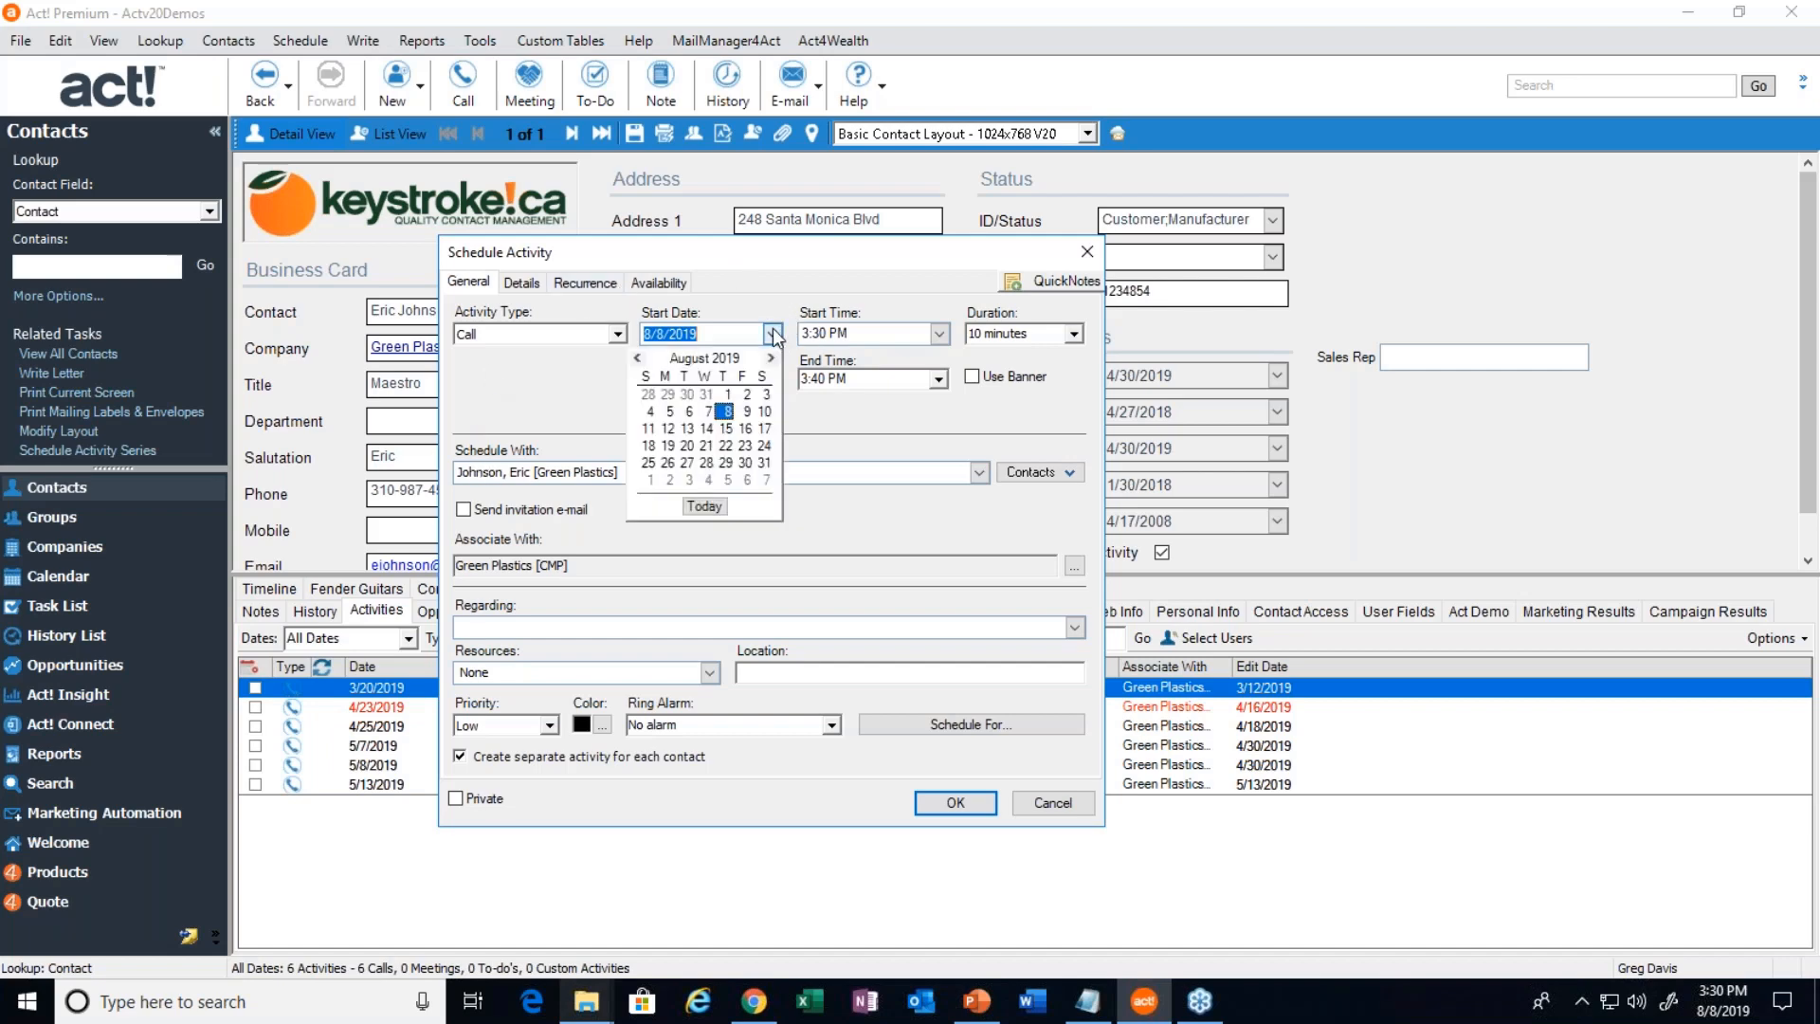
{"action": "left_click", "coordinate": [725, 428]}
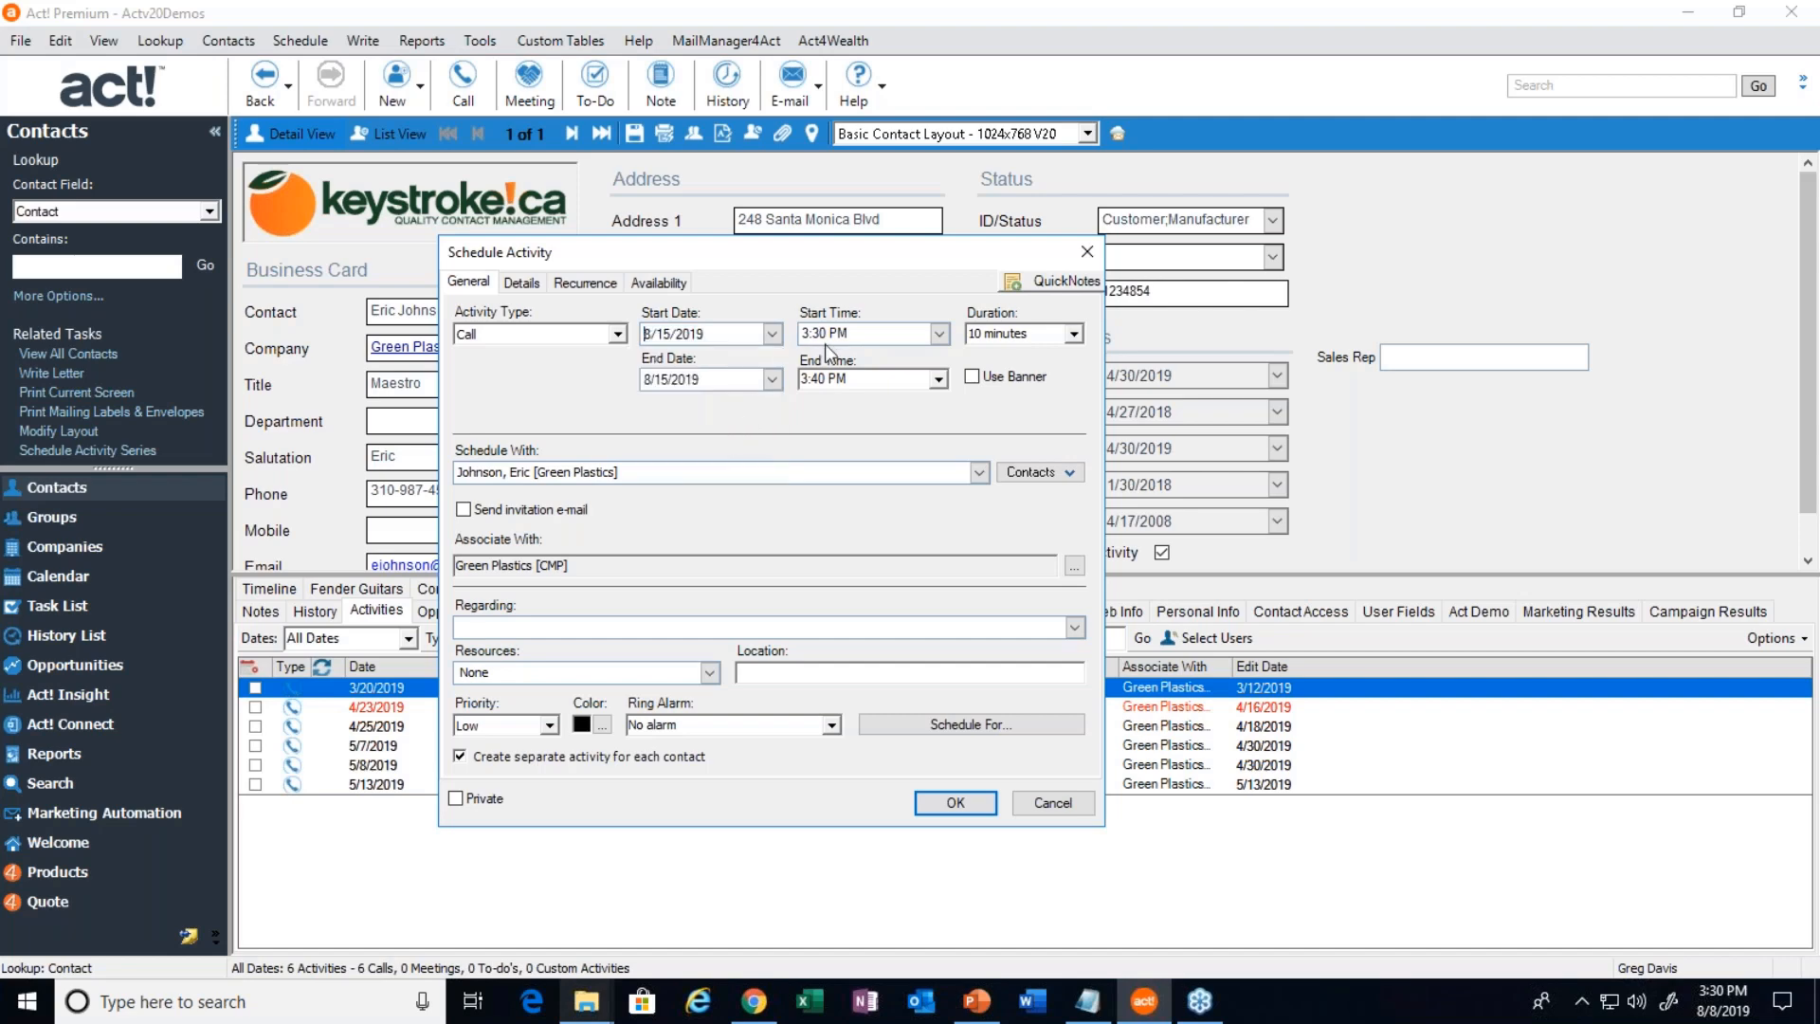
{"action": "left_click", "coordinate": [546, 623]}
{"action": "type", "text": "House Purchase"}
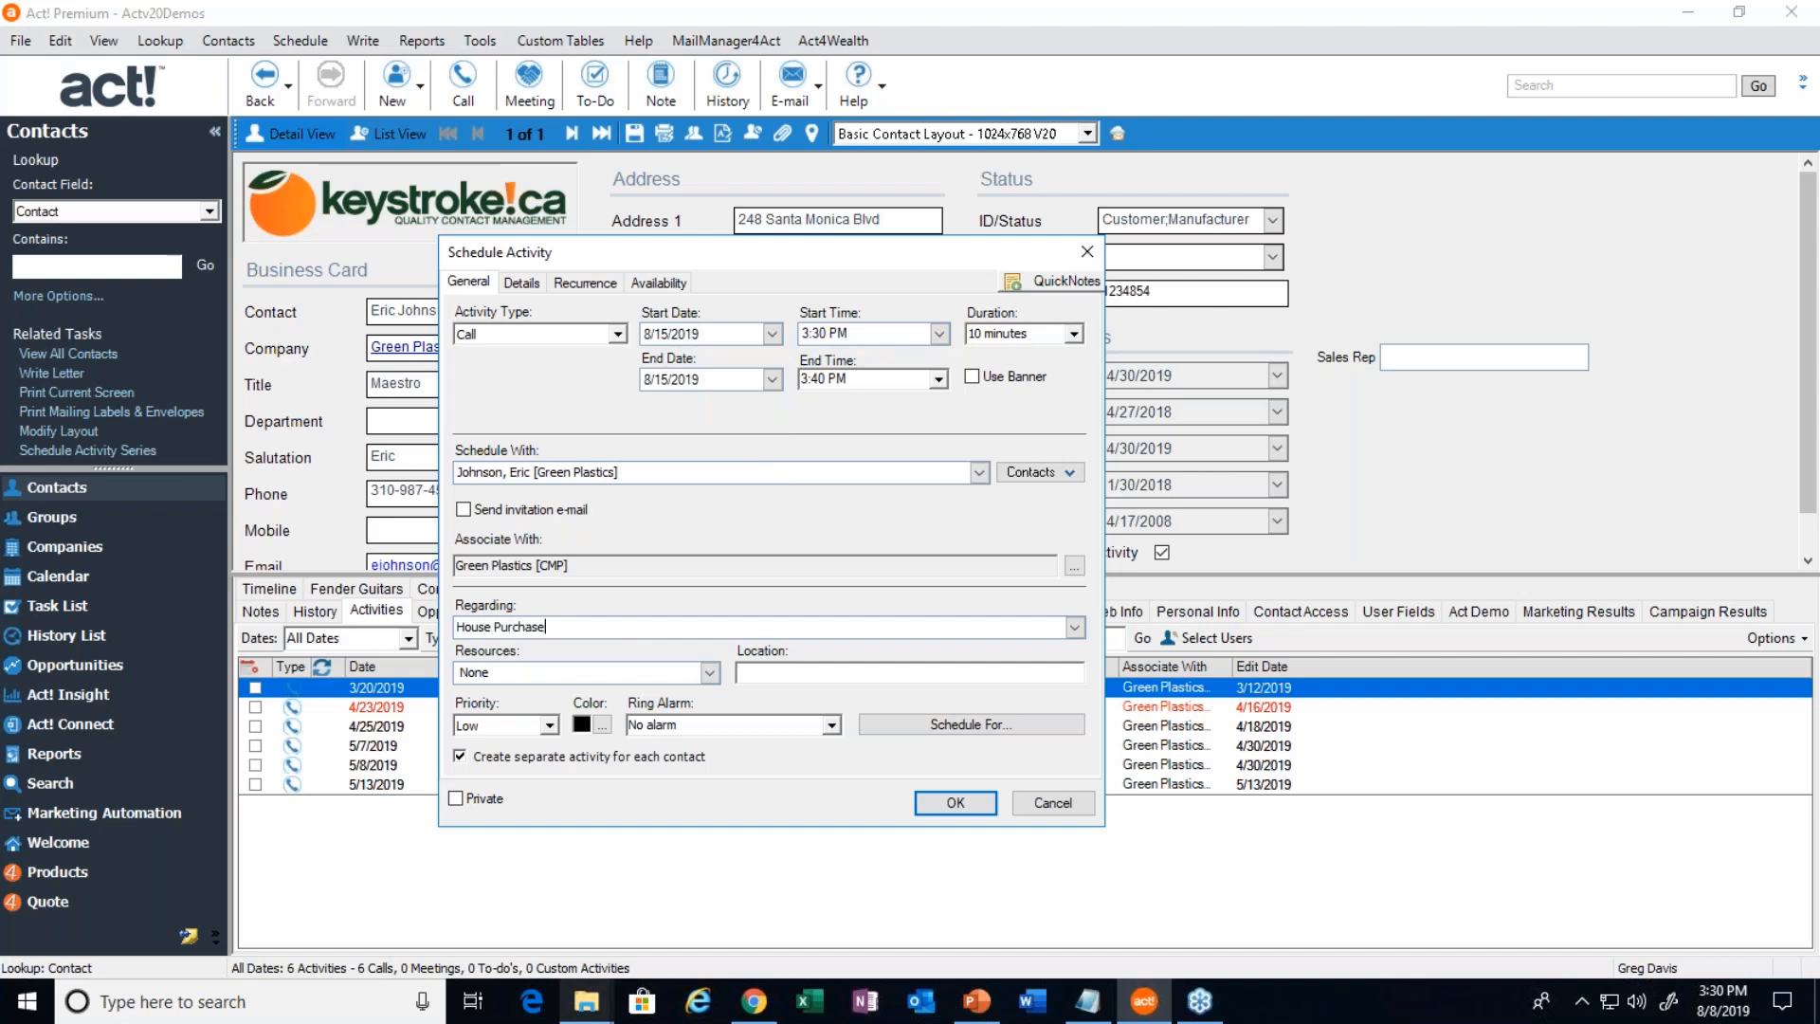
{"action": "type", "text": " Talk"}
Schedule the call on behalf of another user, choosing the one listed directly above the current user
{"action": "left_click", "coordinate": [954, 725]}
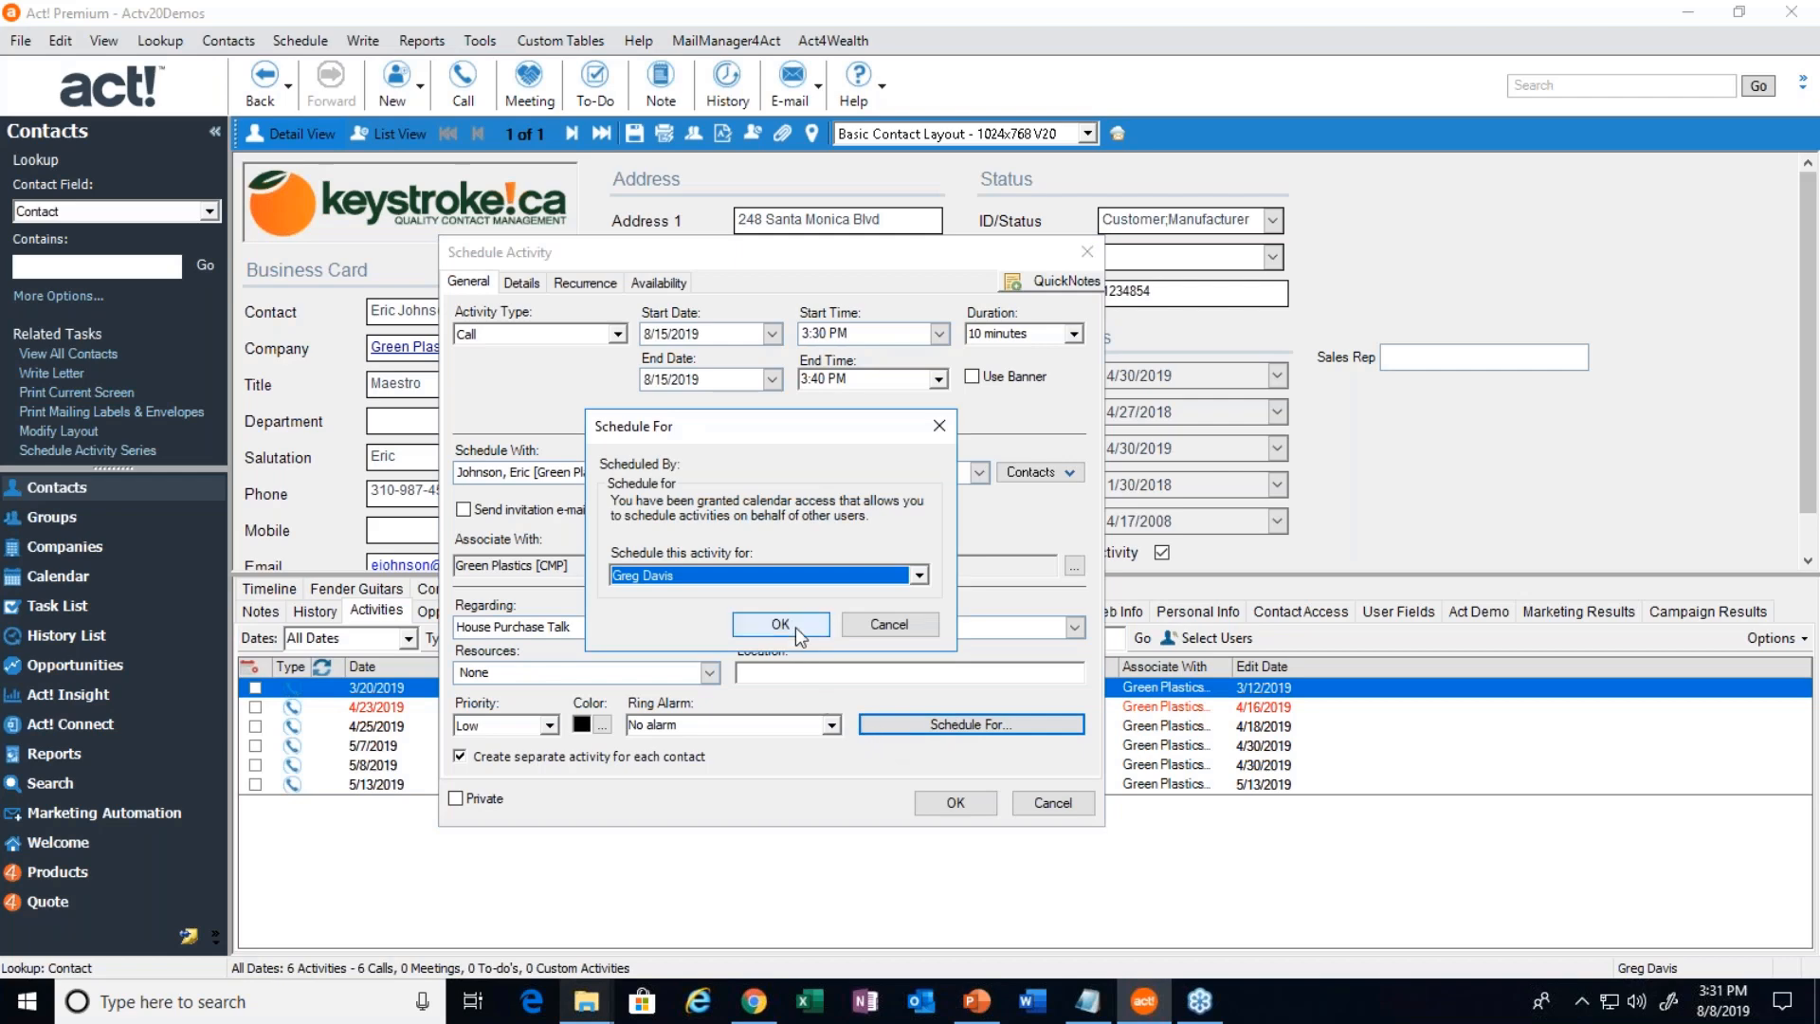
{"action": "left_click", "coordinate": [919, 576]}
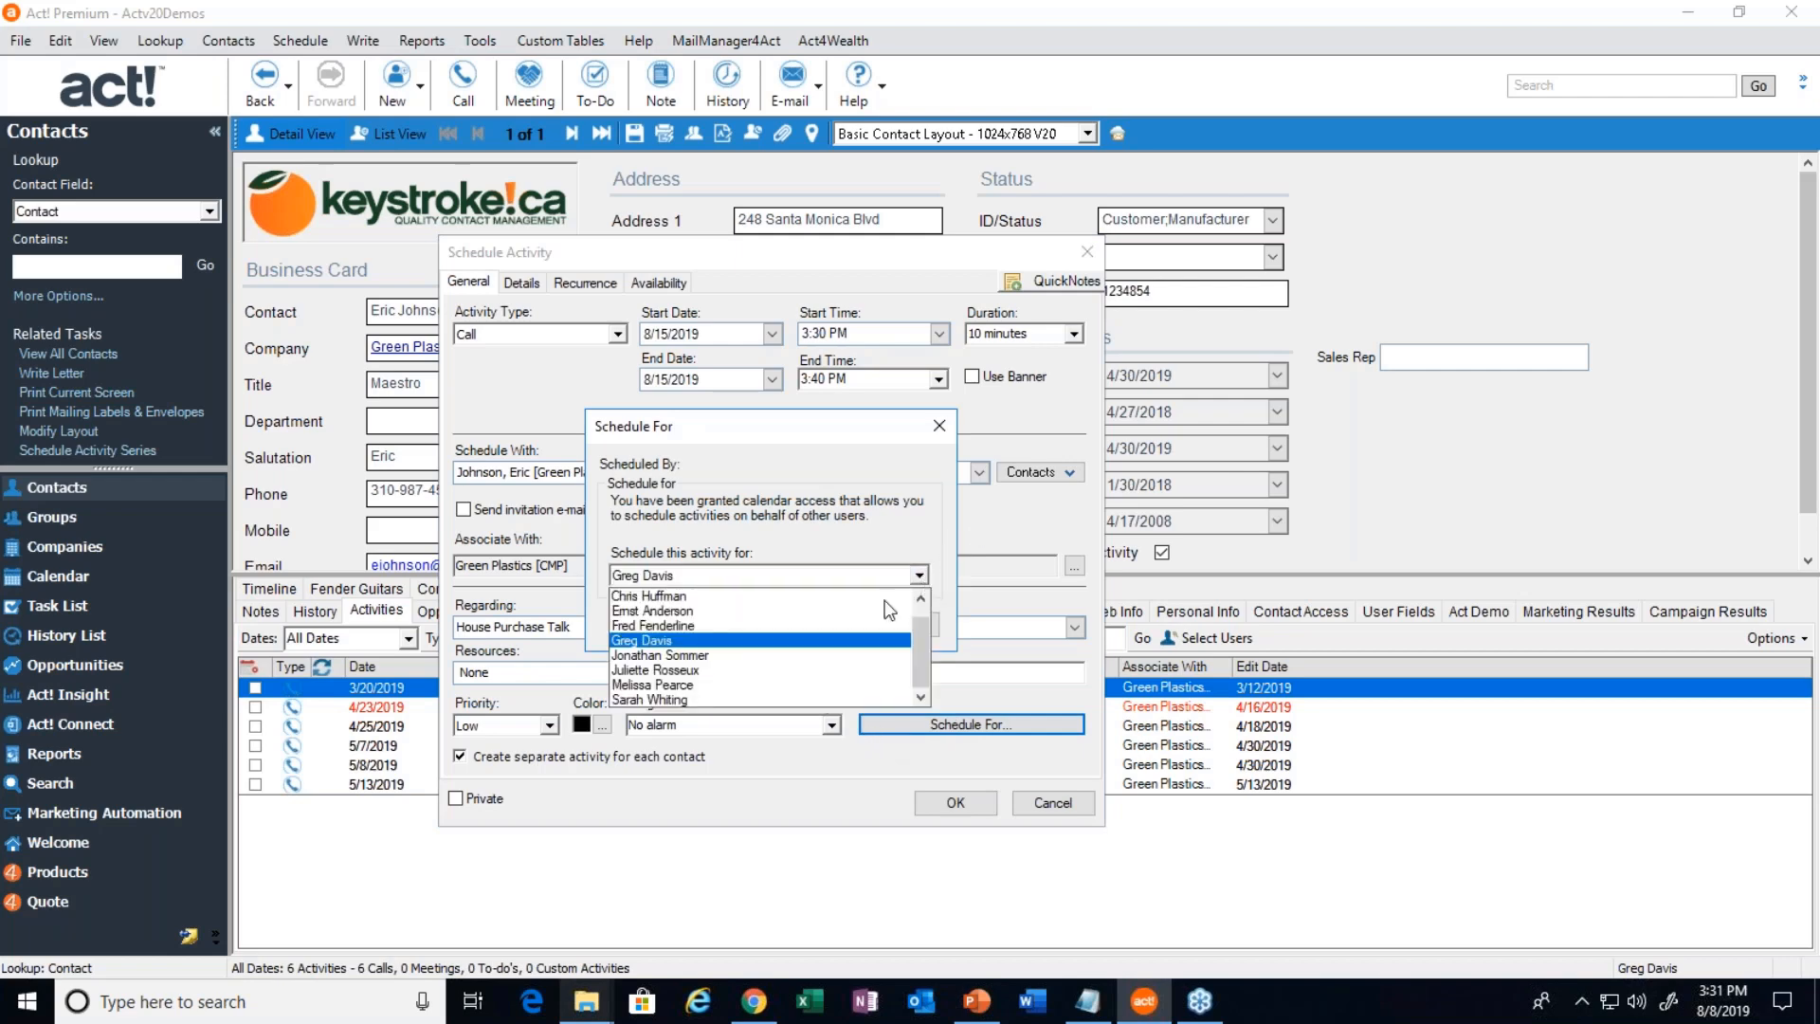
{"action": "scroll", "coordinate": [671, 678], "scroll_direction": "up", "scroll_amount": 1}
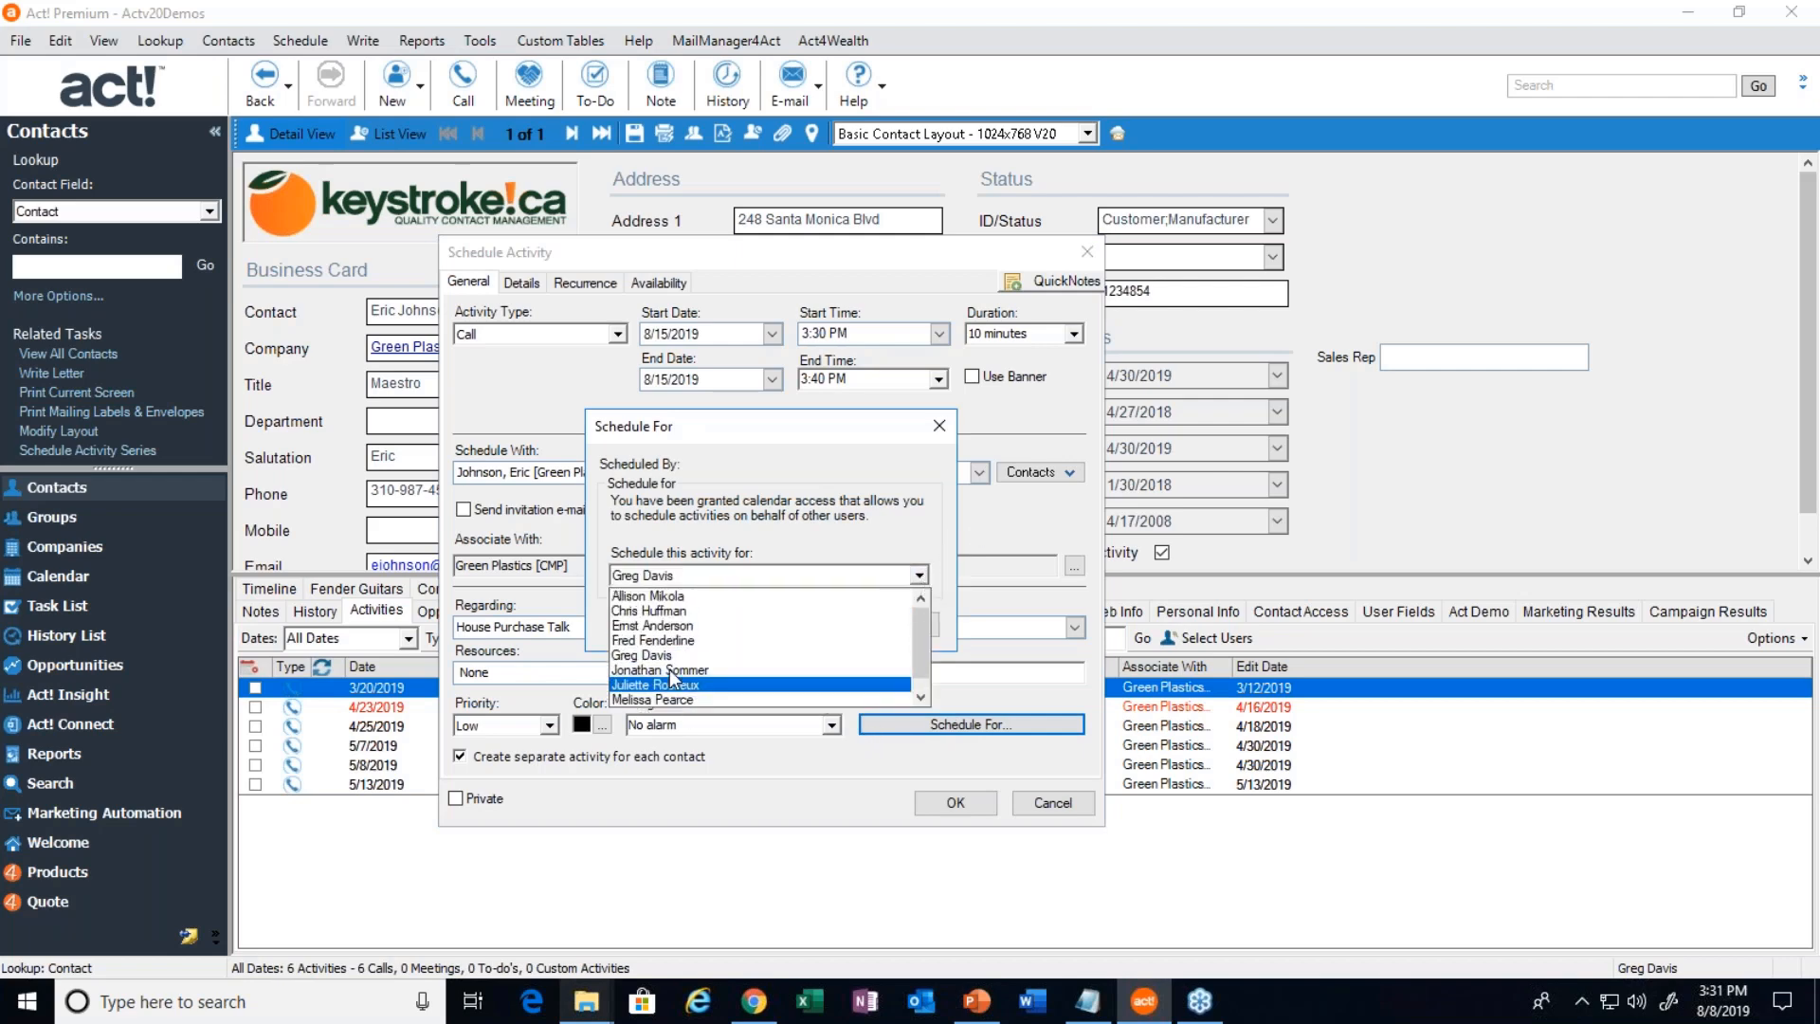
{"action": "scroll", "coordinate": [659, 641], "scroll_direction": "down", "scroll_amount": 1}
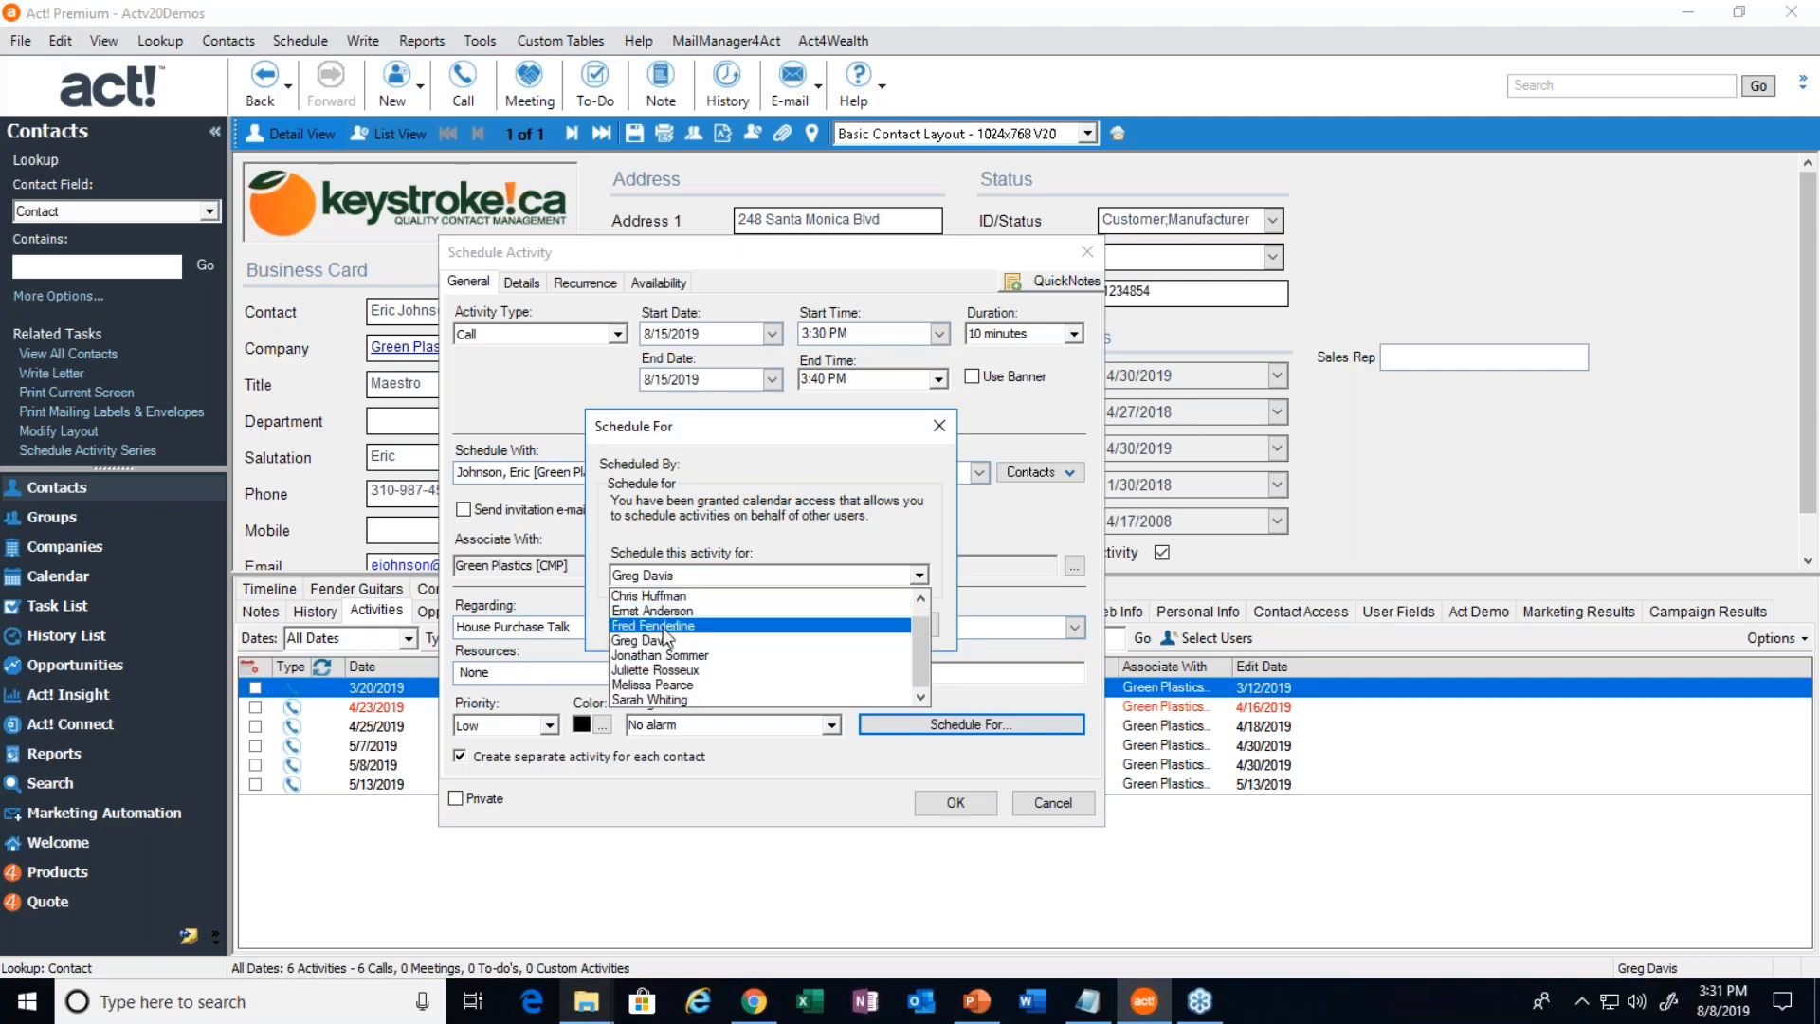
{"action": "left_click", "coordinate": [664, 628]}
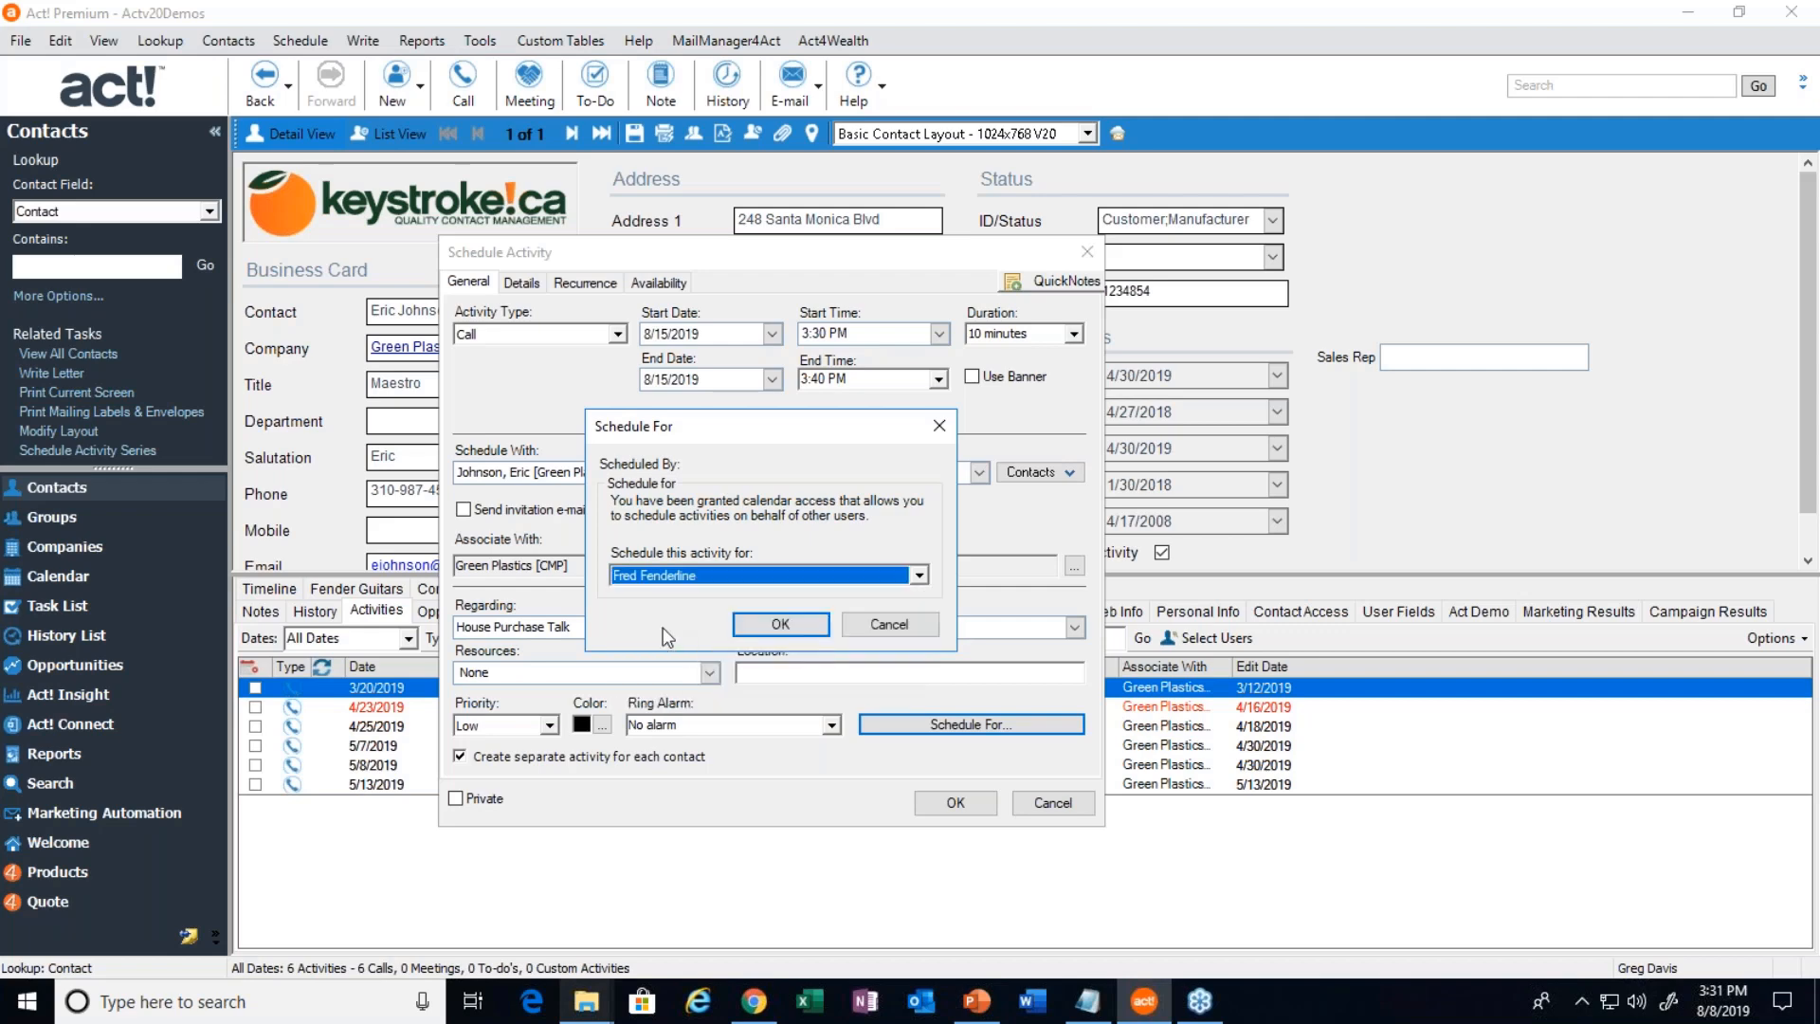
{"action": "left_click", "coordinate": [789, 626]}
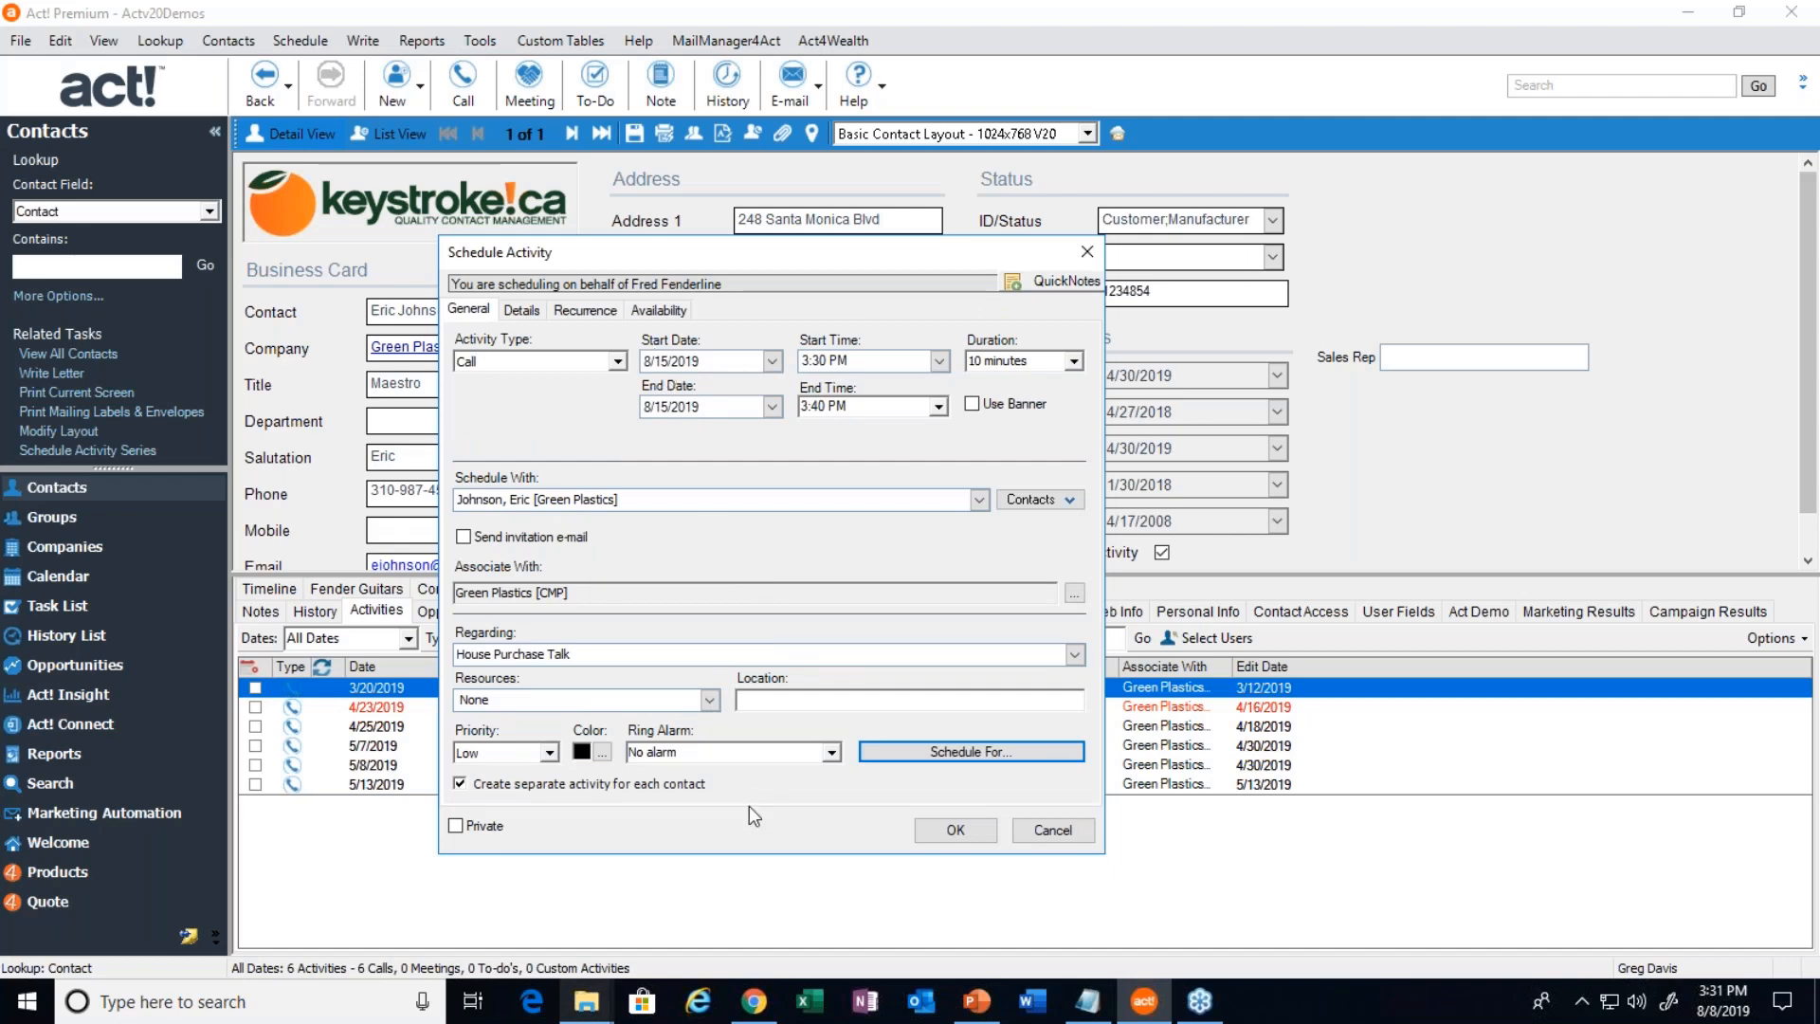
Set the call's ring alarm to 1 day and review its details, recurrence and availability settings
{"action": "left_click", "coordinate": [831, 753]}
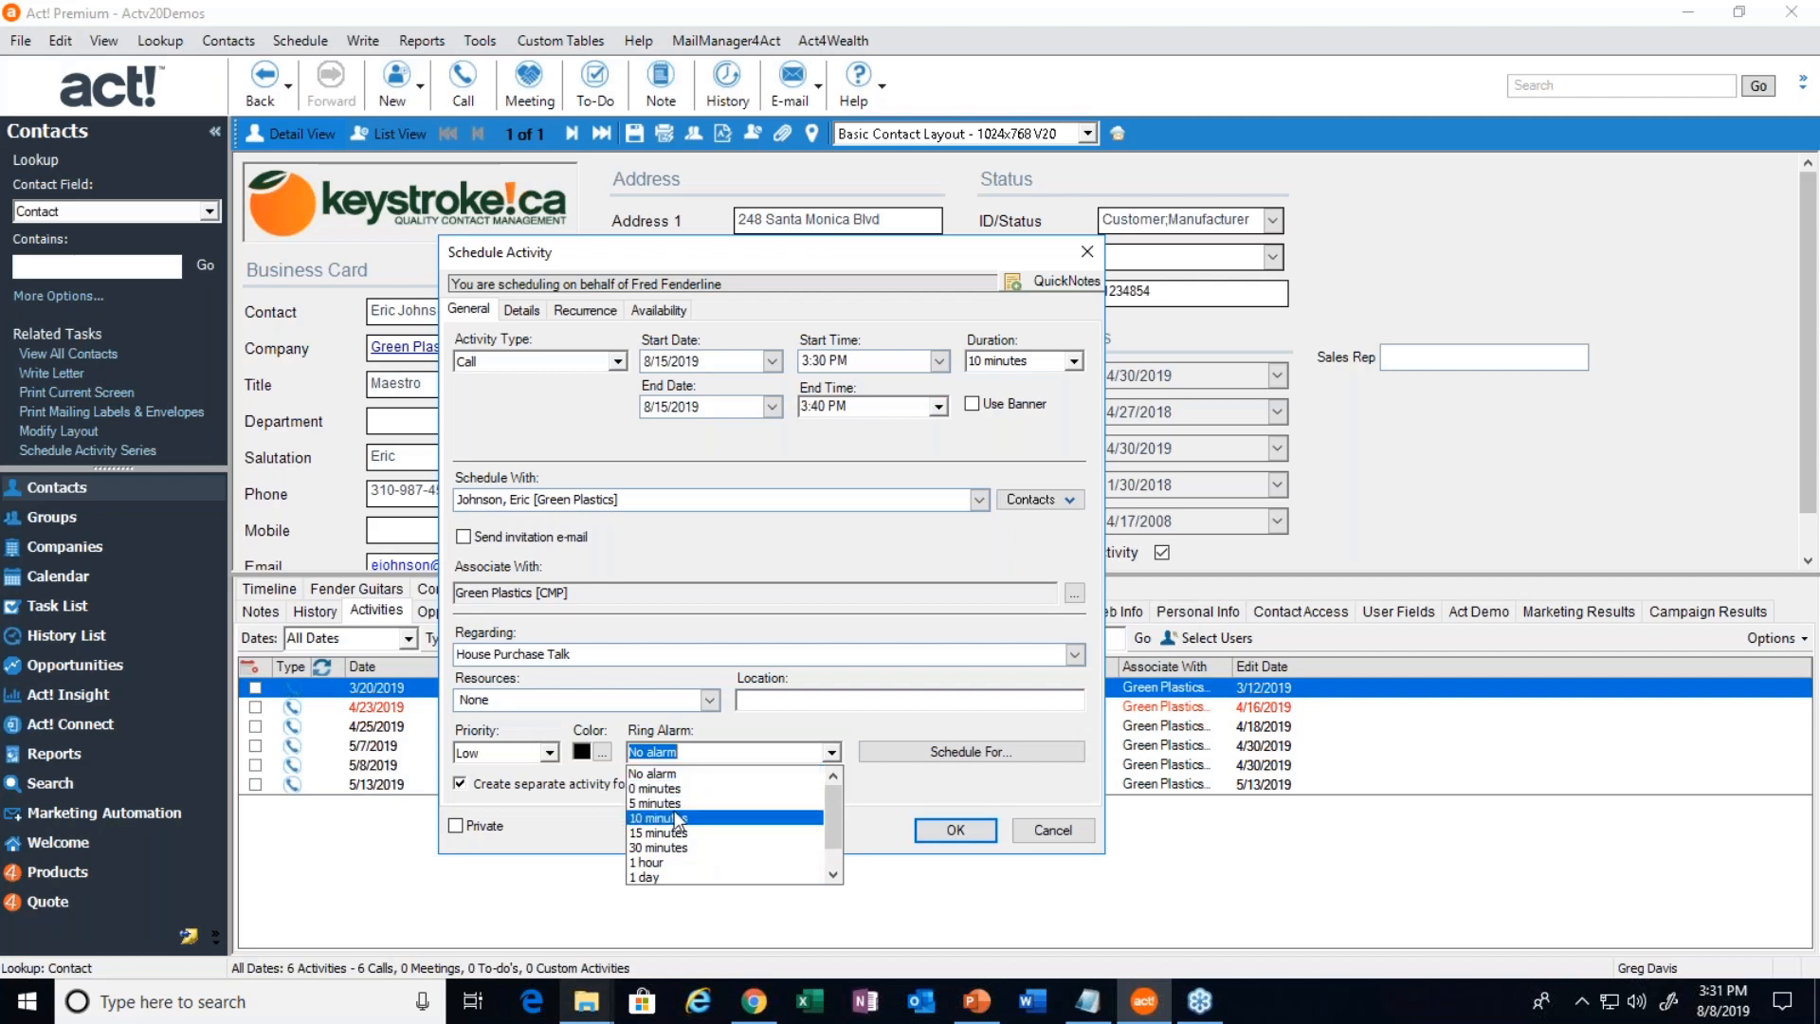
{"action": "left_click", "coordinate": [668, 878]}
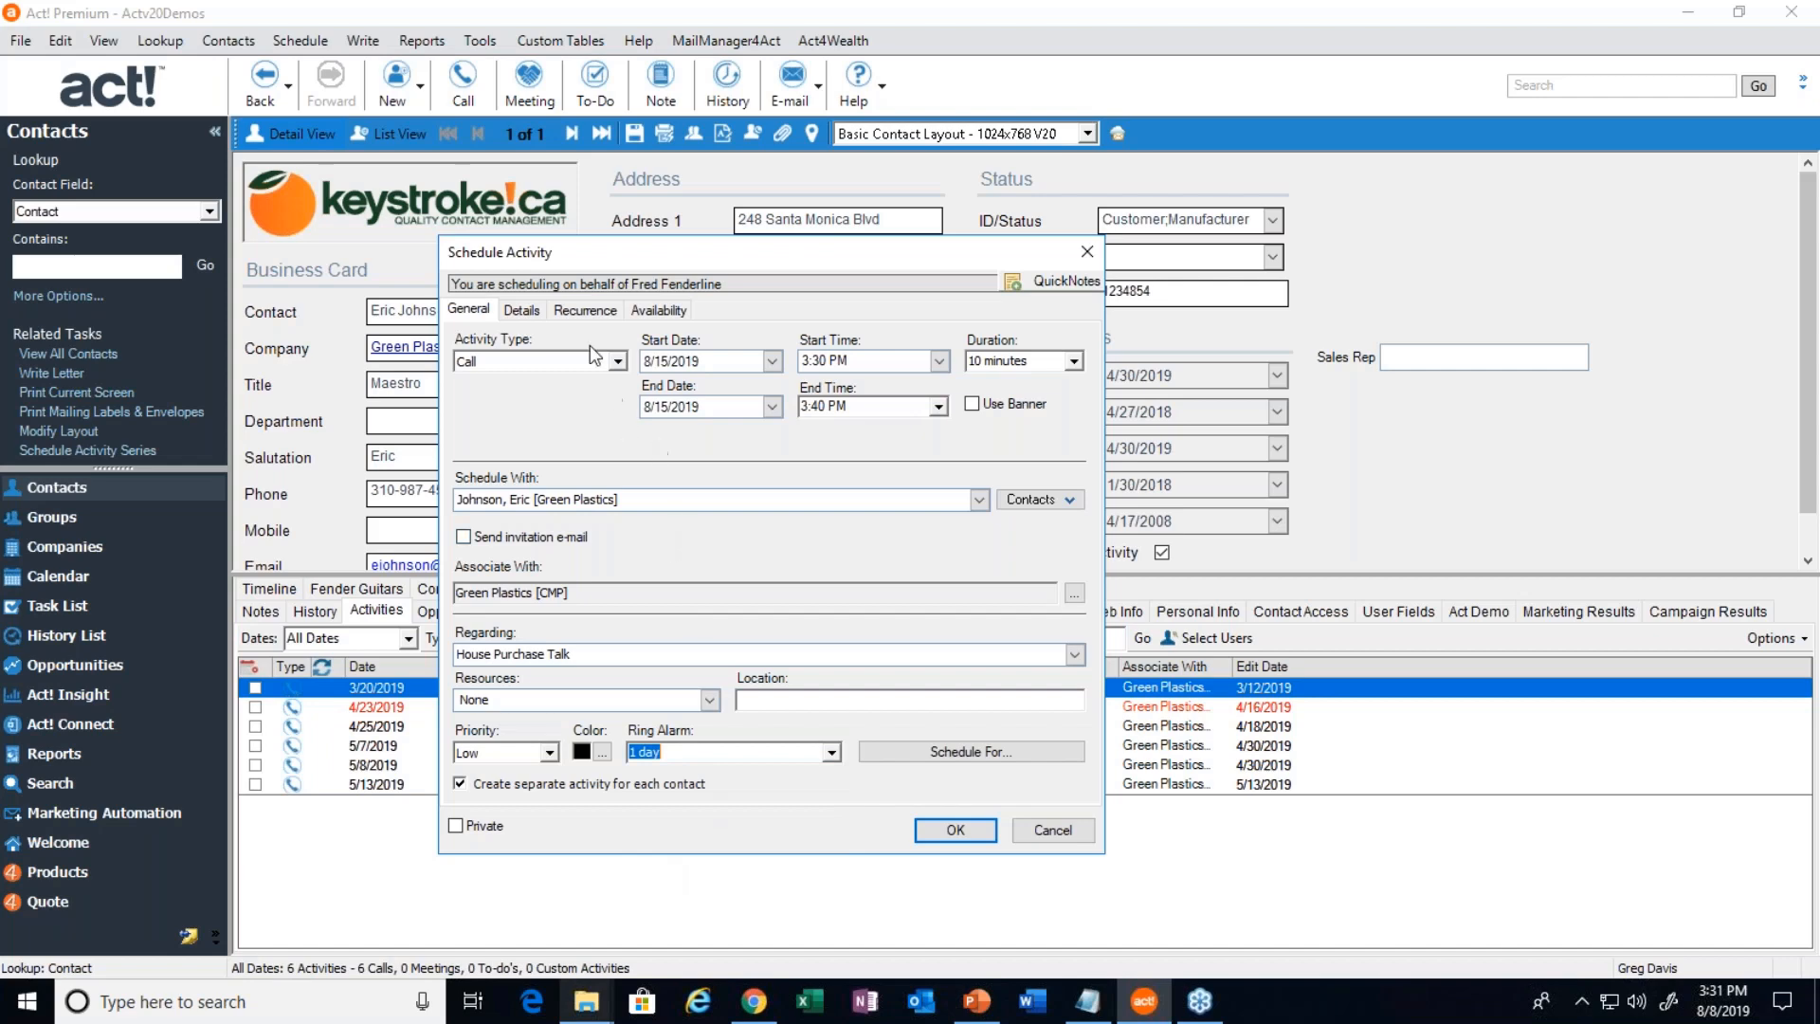
{"action": "left_click", "coordinate": [523, 310]}
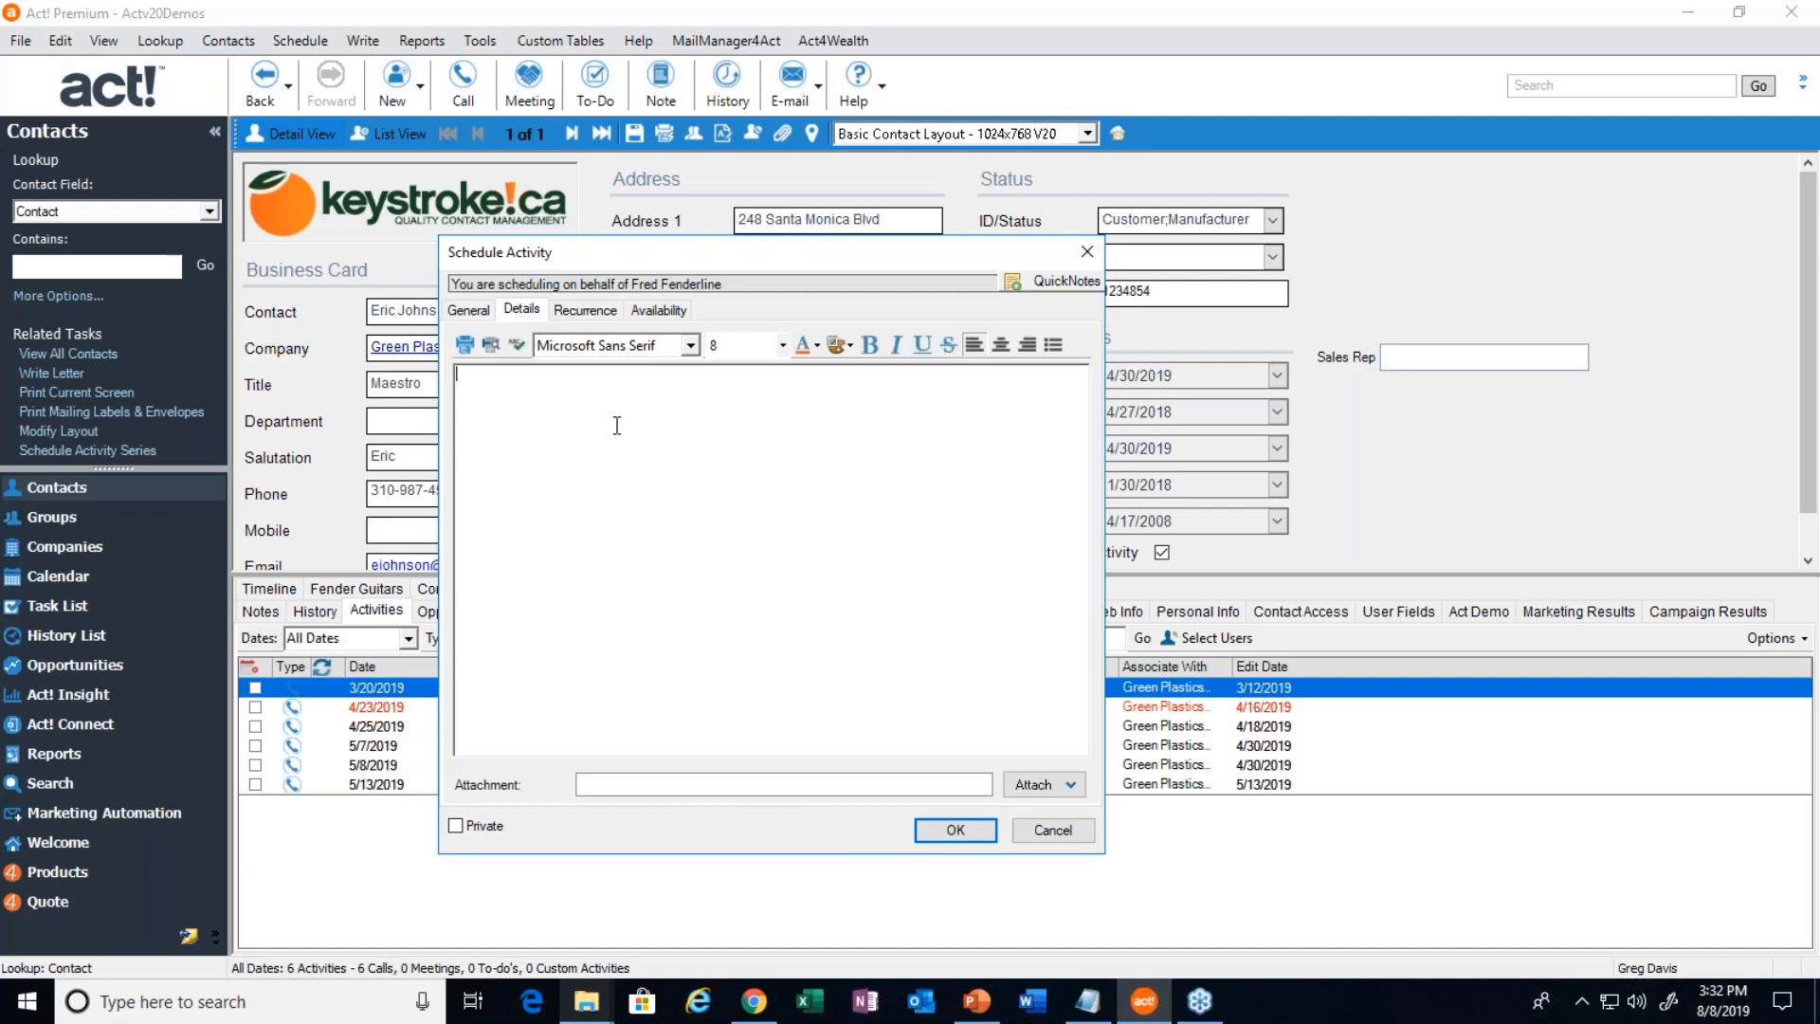
{"action": "left_click", "coordinate": [584, 311]}
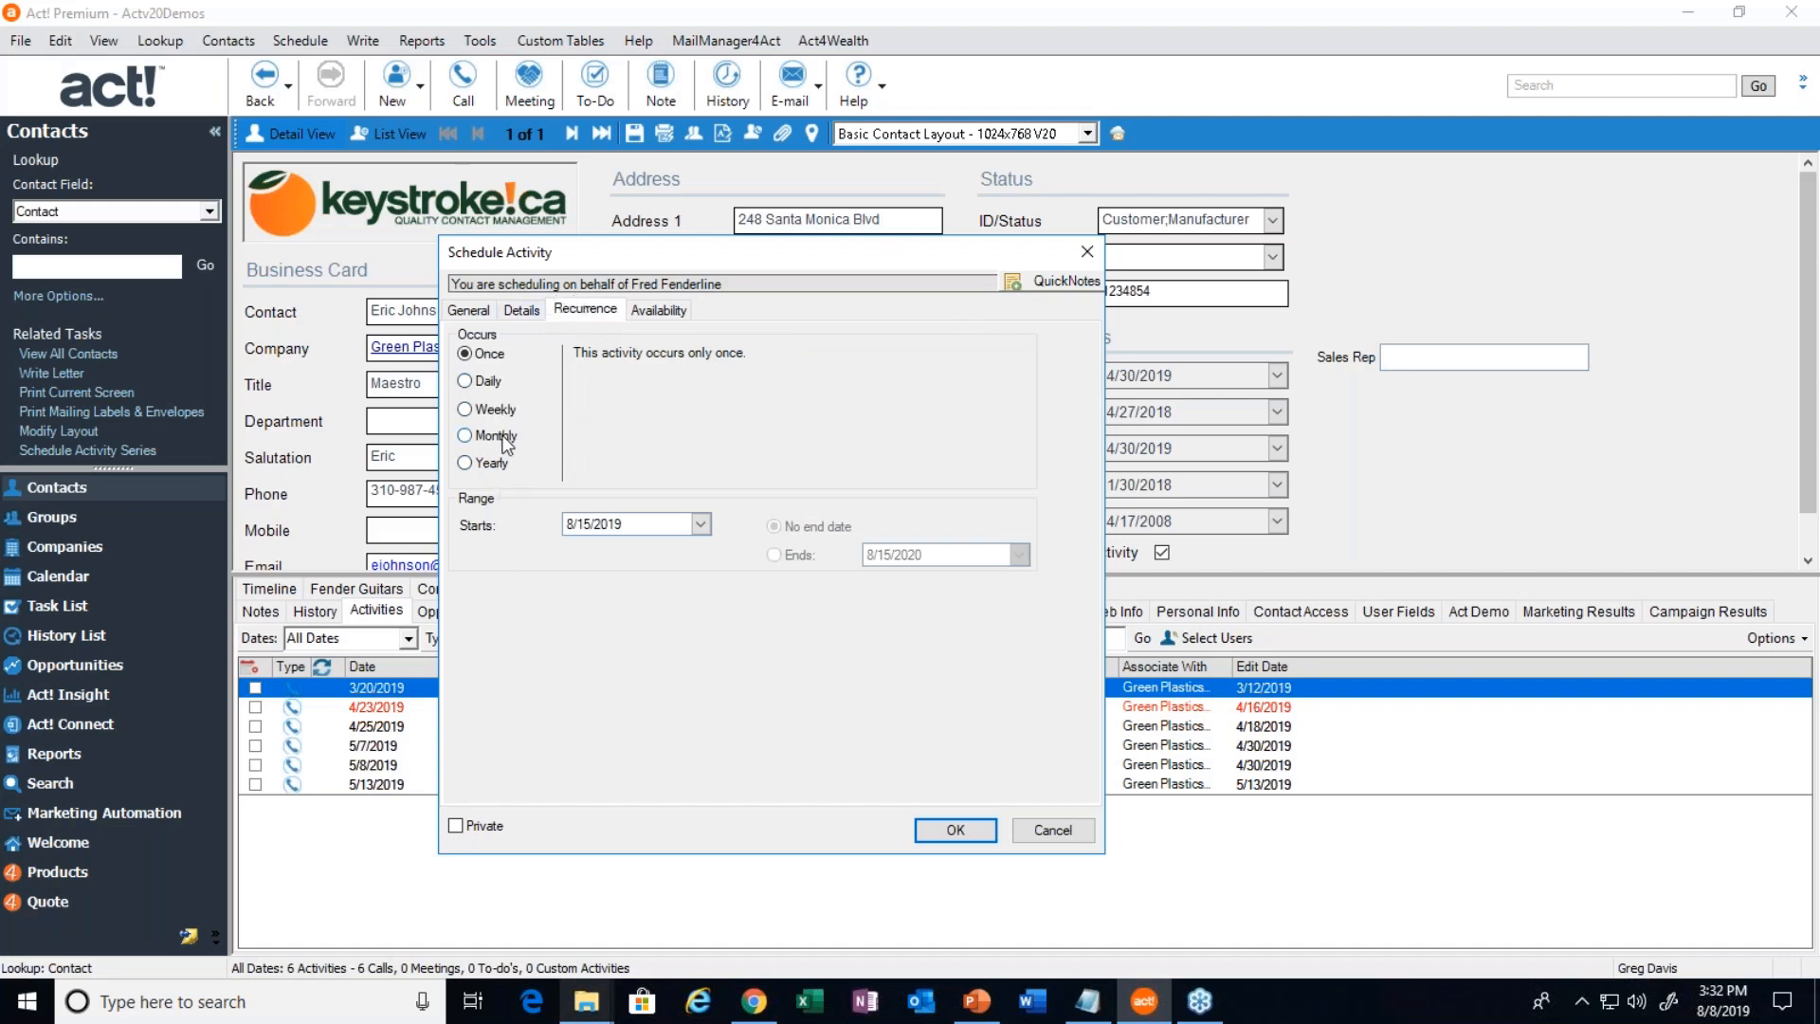
{"action": "left_click", "coordinate": [652, 313]}
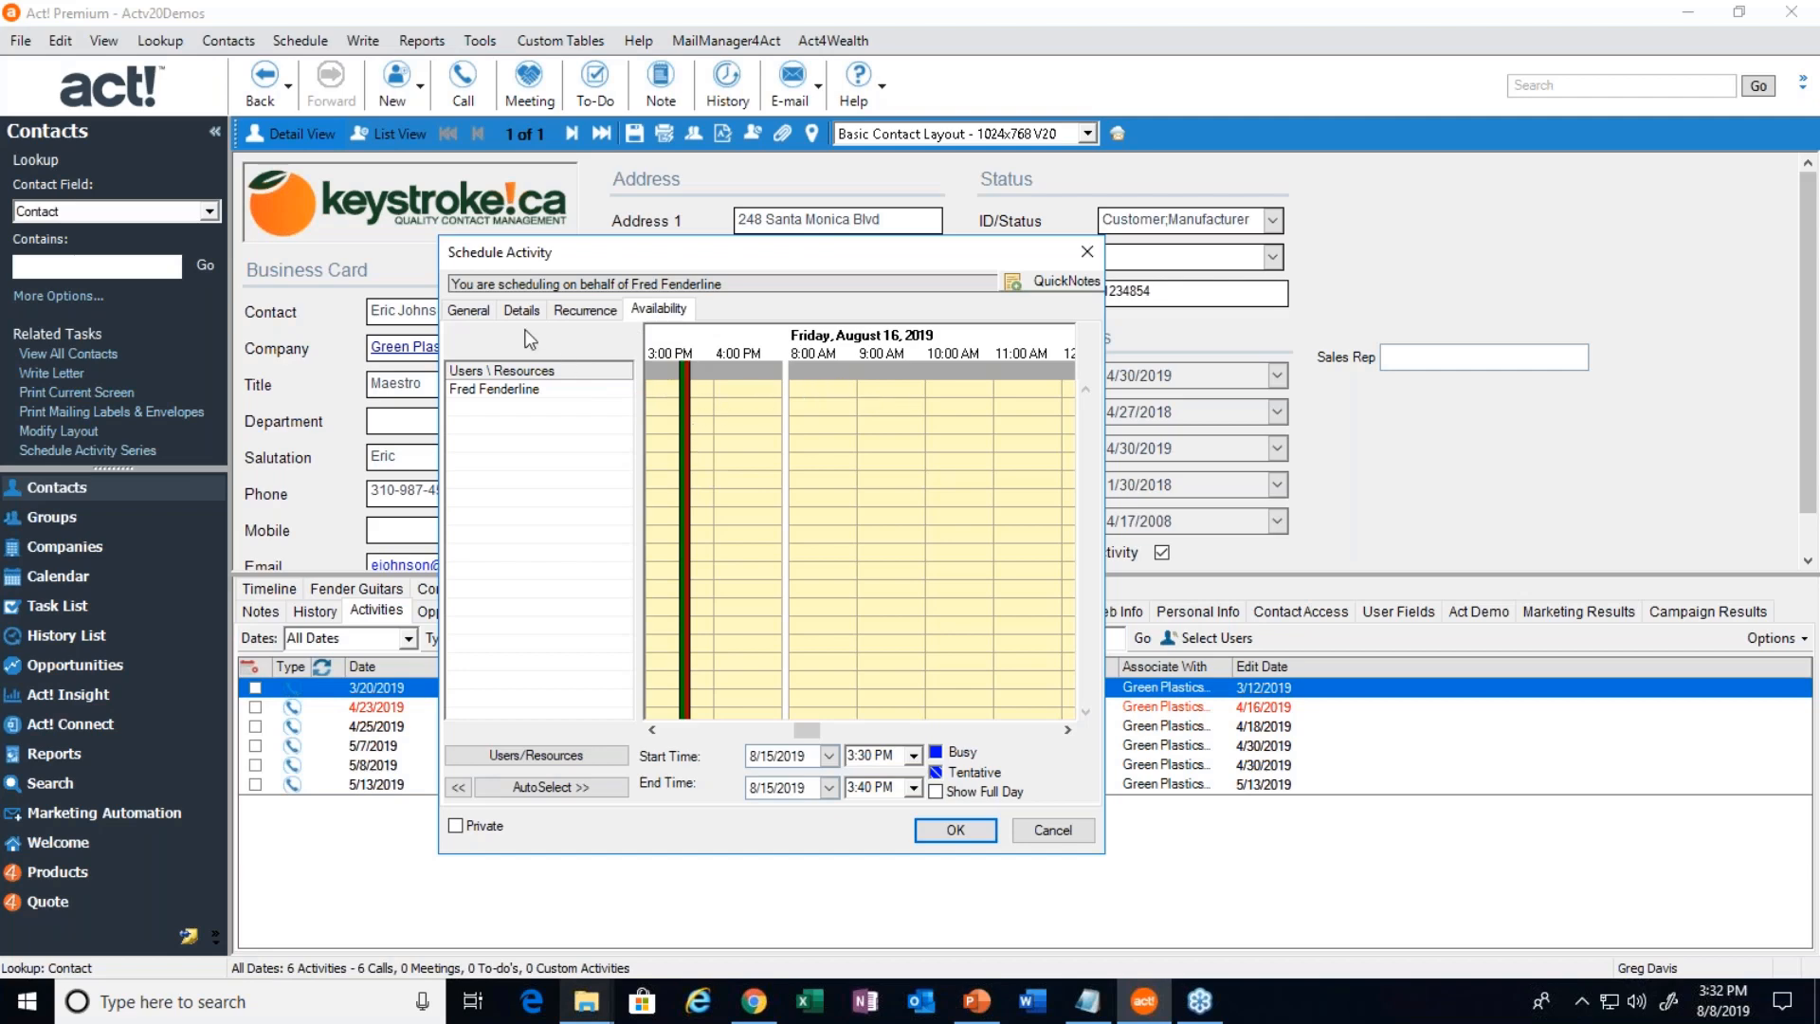
Return to the call's general settings, save the scheduled call, and select its 8/15/2019 entry among the contact's activities
{"action": "left_click", "coordinate": [461, 313]}
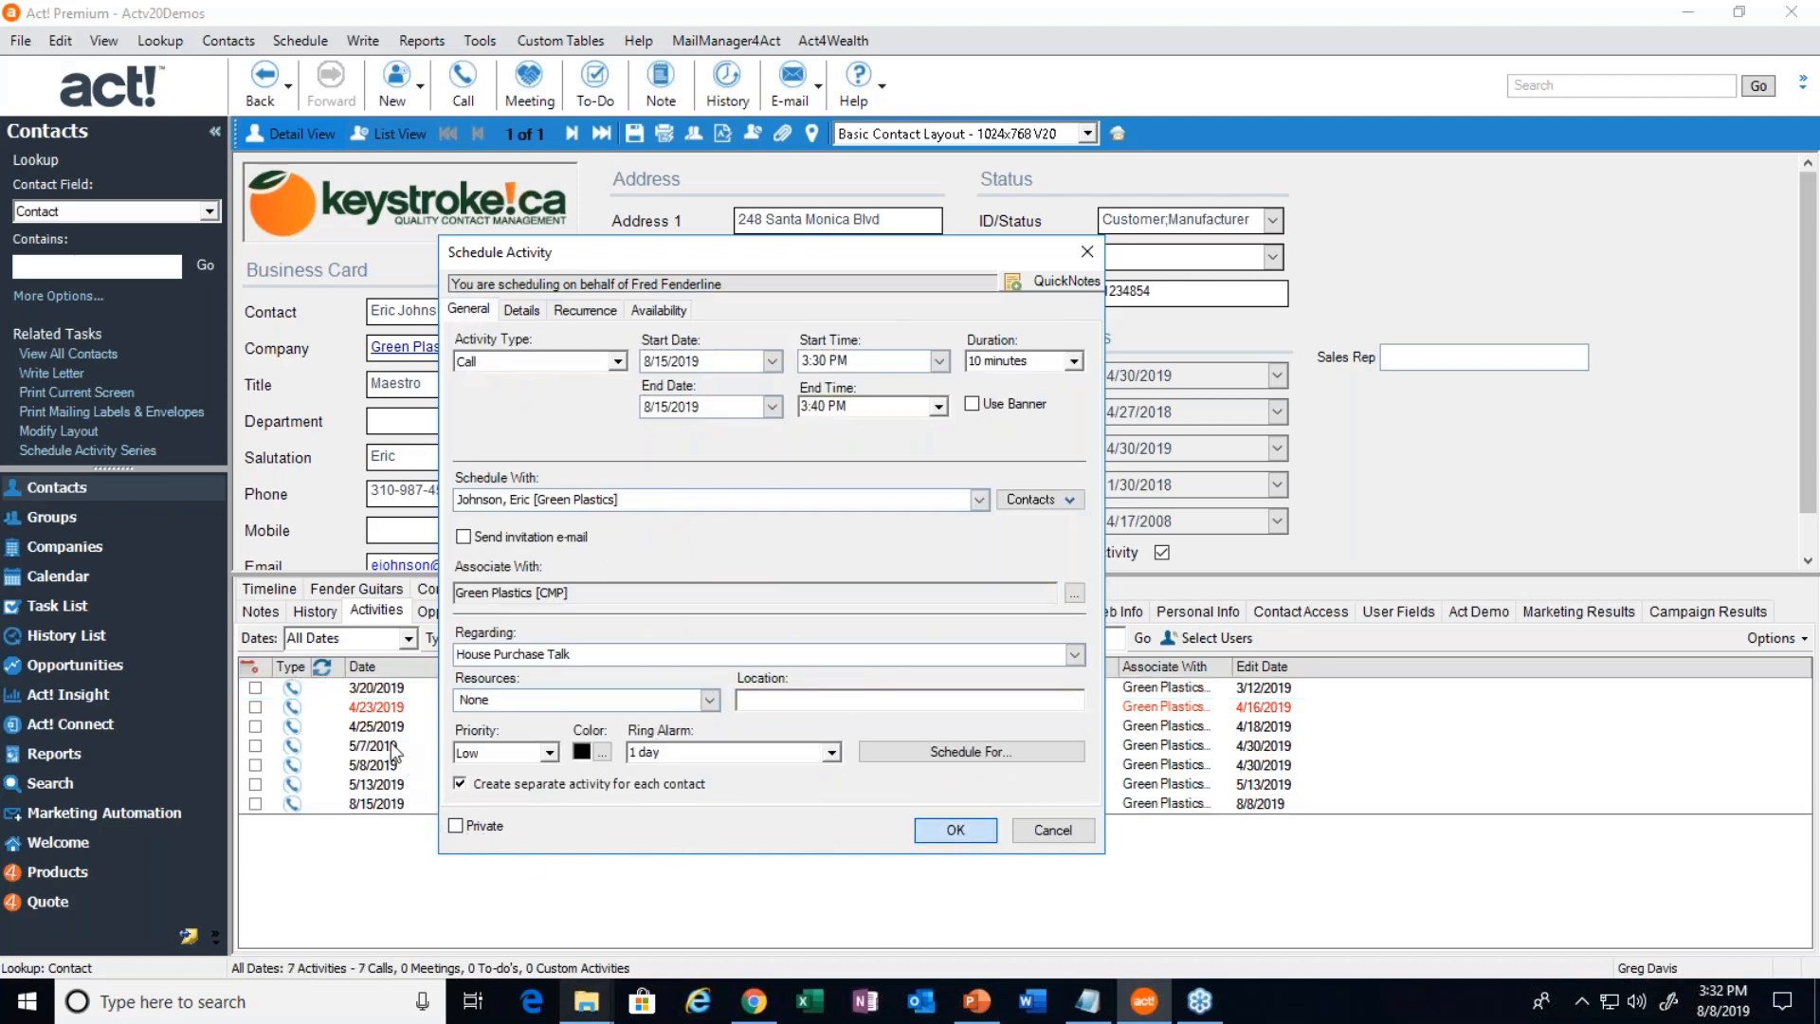
{"action": "left_click", "coordinate": [360, 807]}
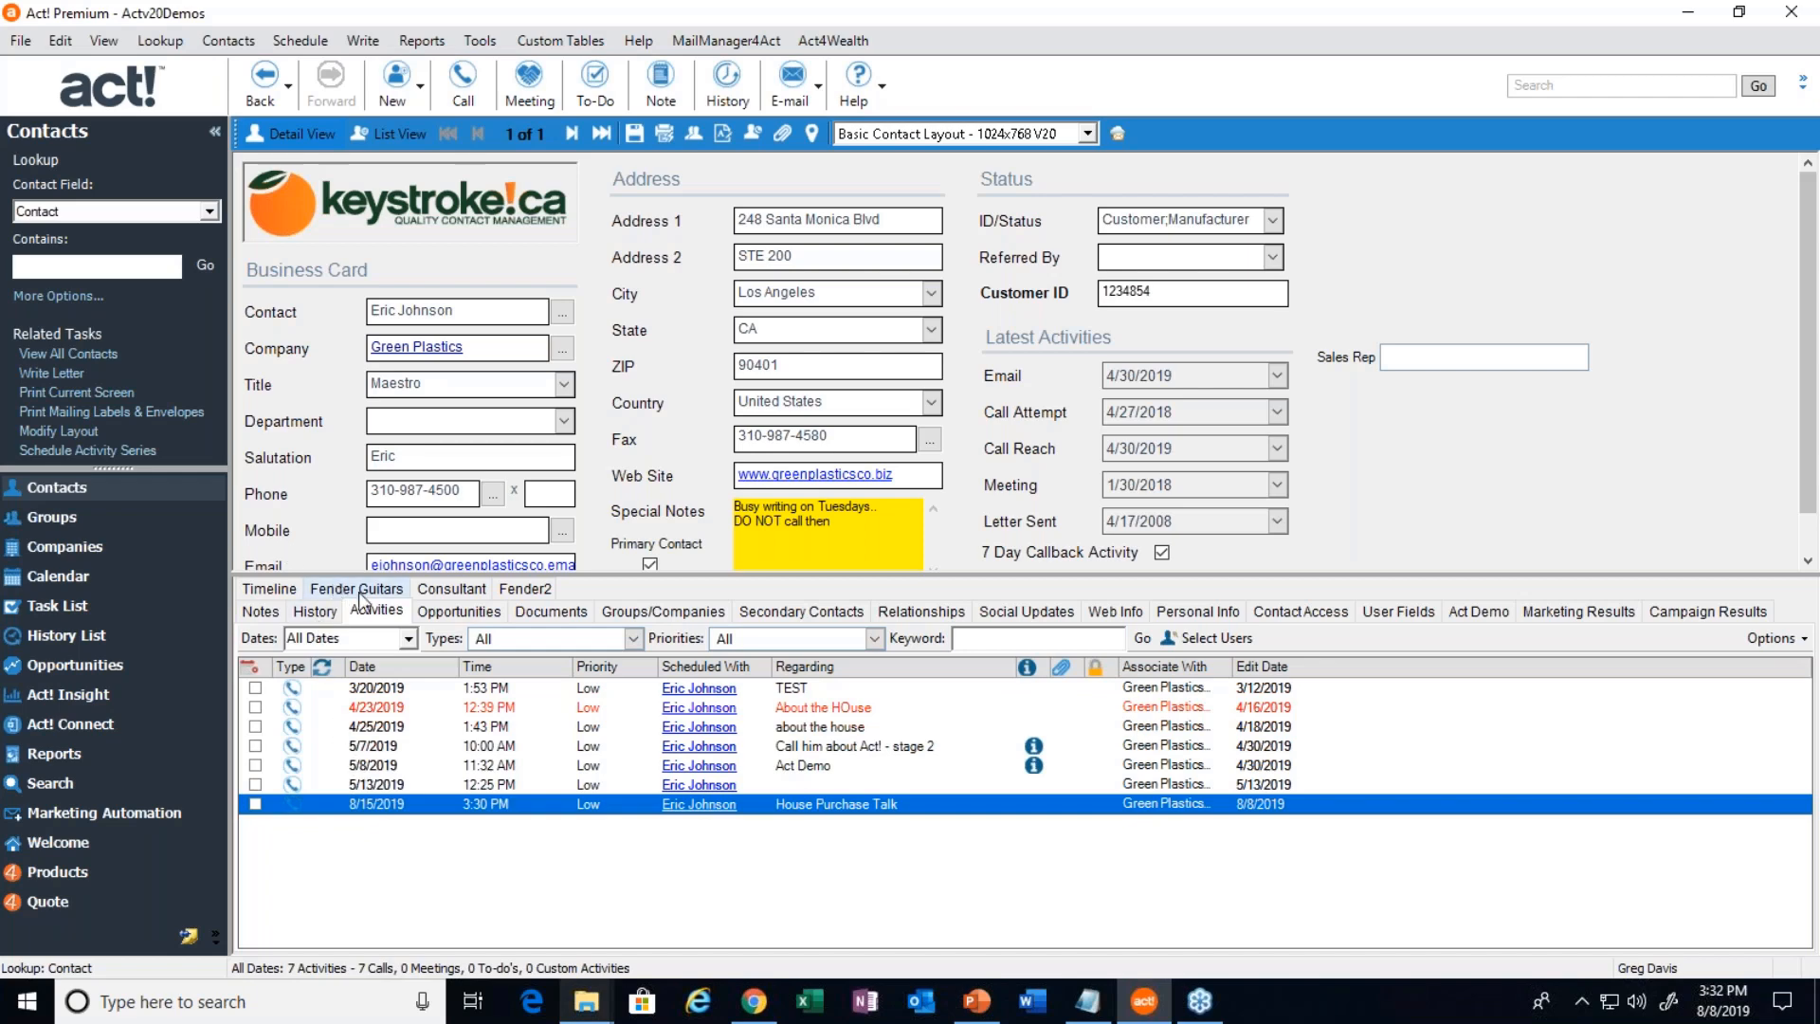
Display the contact's opportunities and examine the status, stage, probability, totals and record manager of several open and closed entries
{"action": "left_click", "coordinate": [429, 619]}
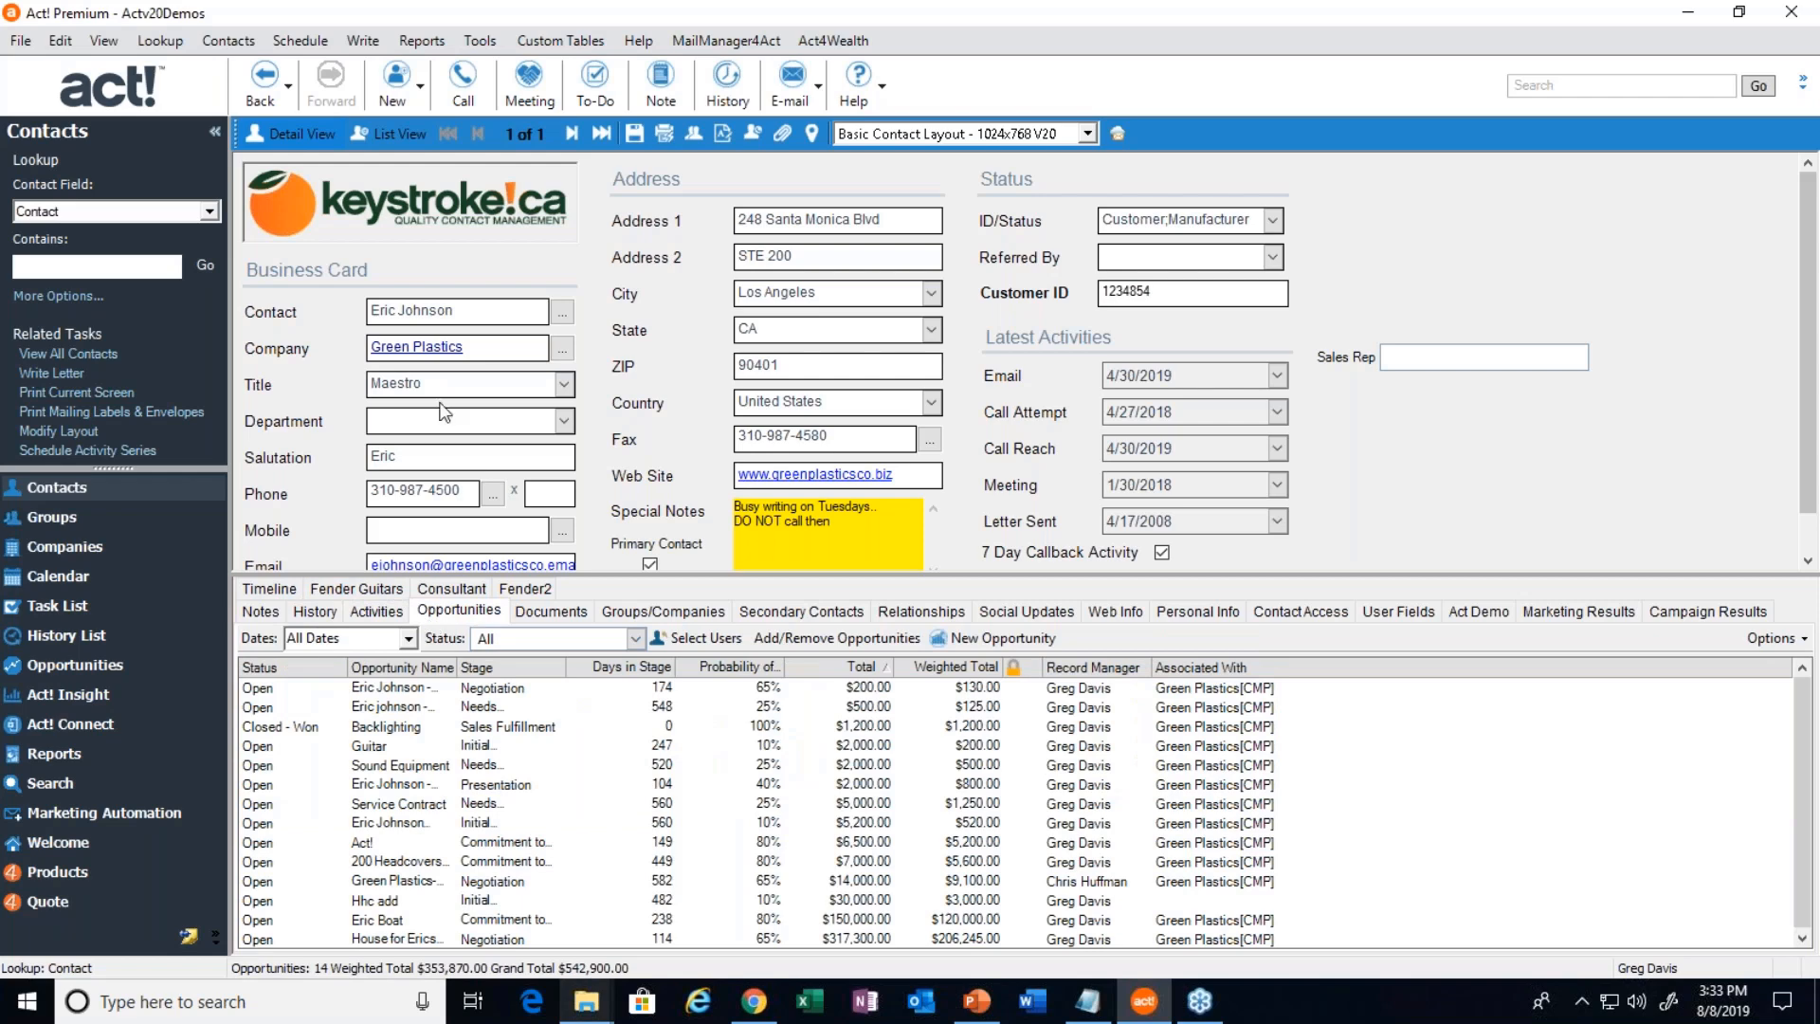
{"action": "left_click_drag", "start_coordinate": [453, 310], "coordinate": [300, 310]}
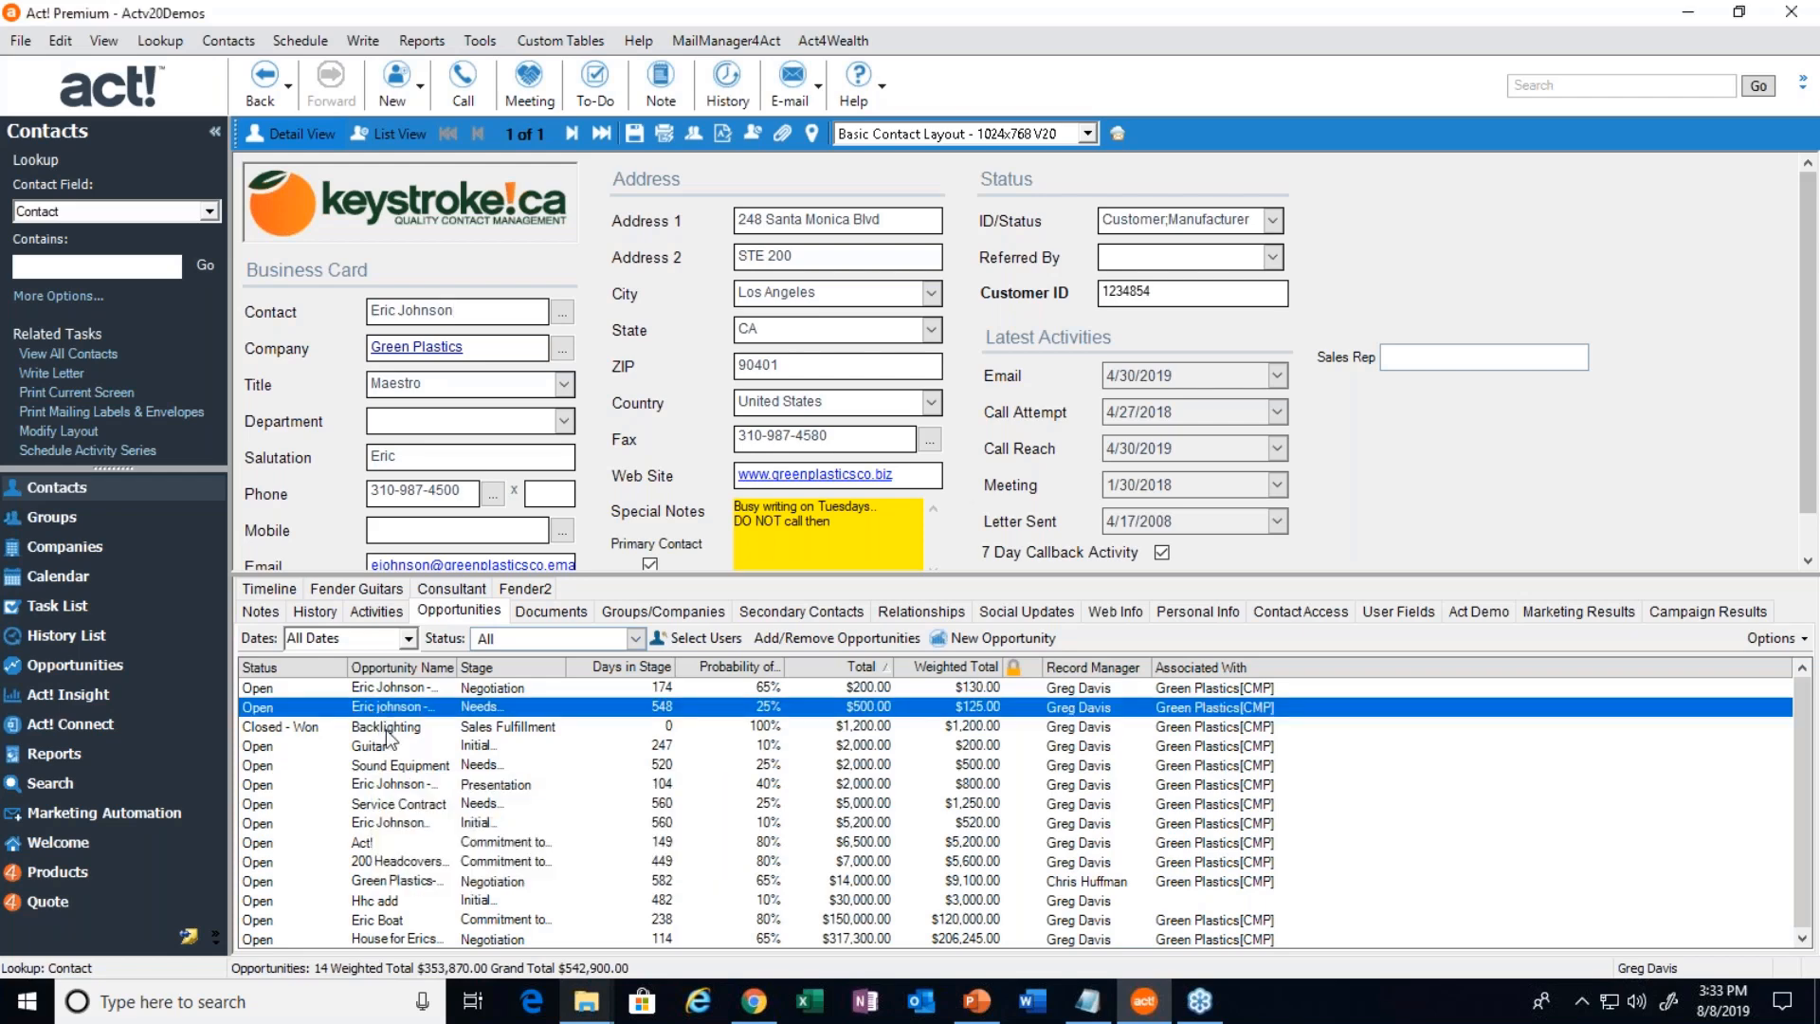
{"action": "left_click", "coordinate": [385, 730]}
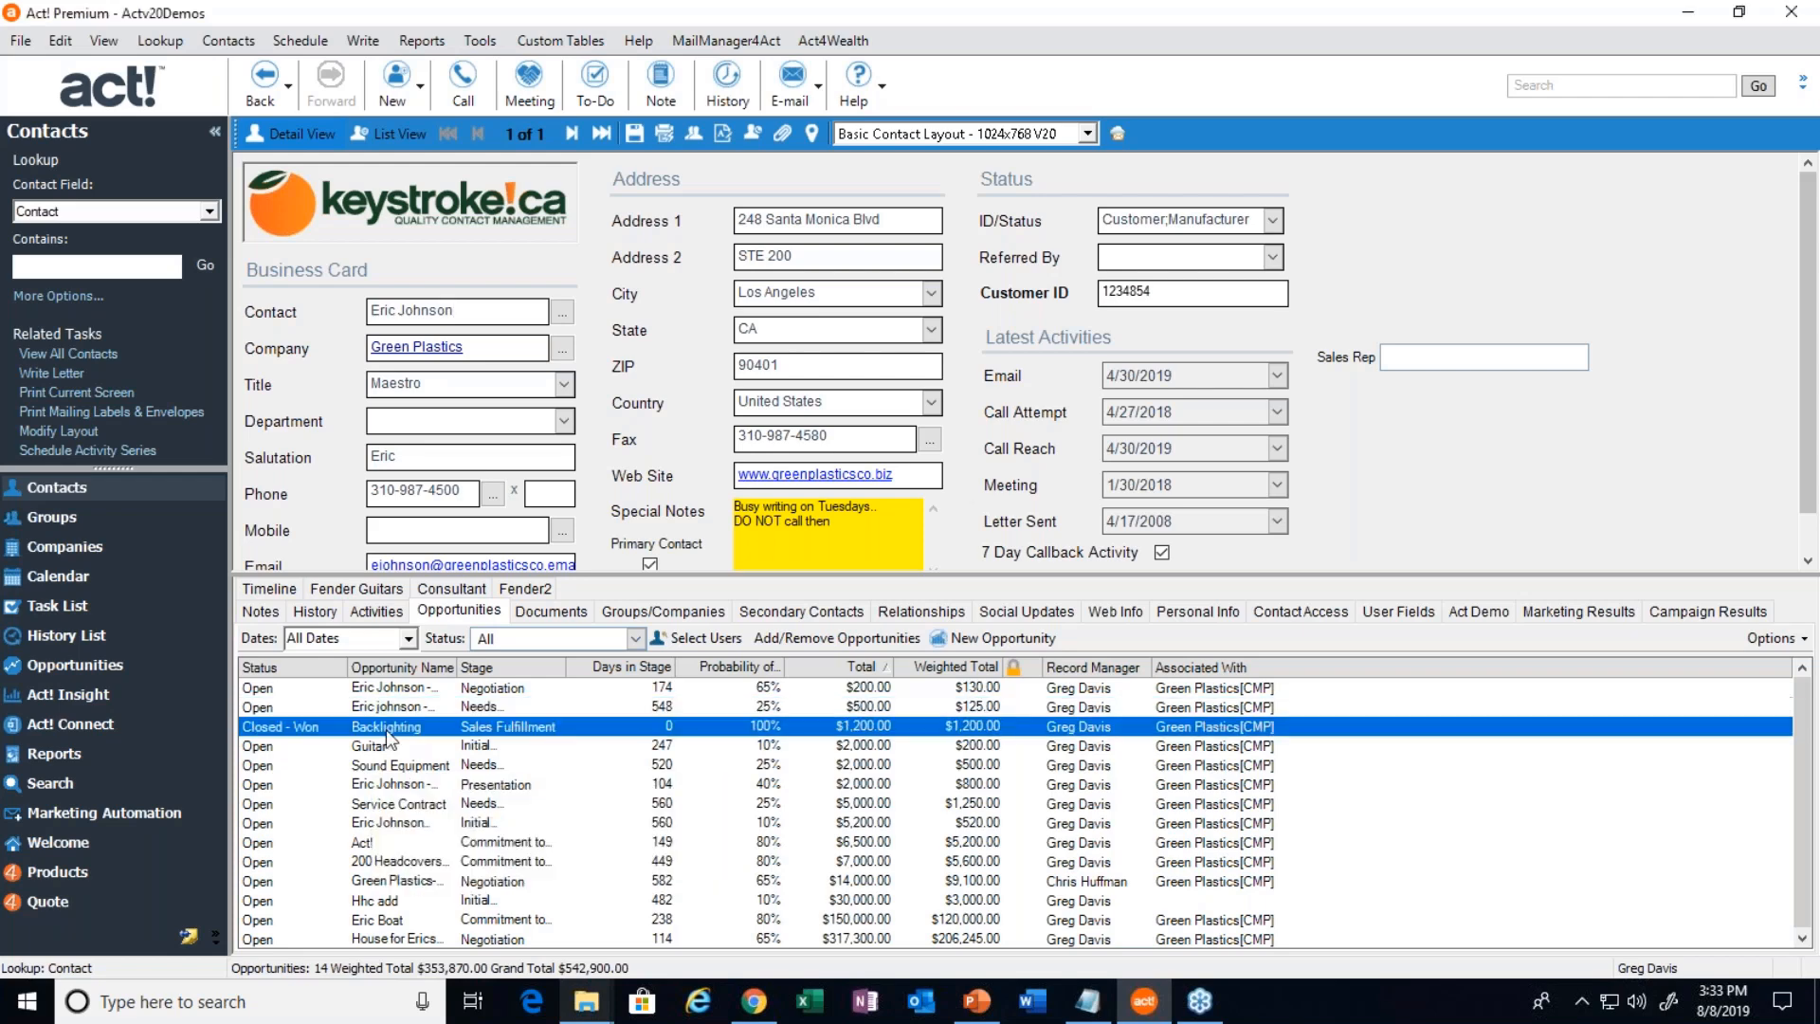
{"action": "left_click", "coordinate": [253, 689]}
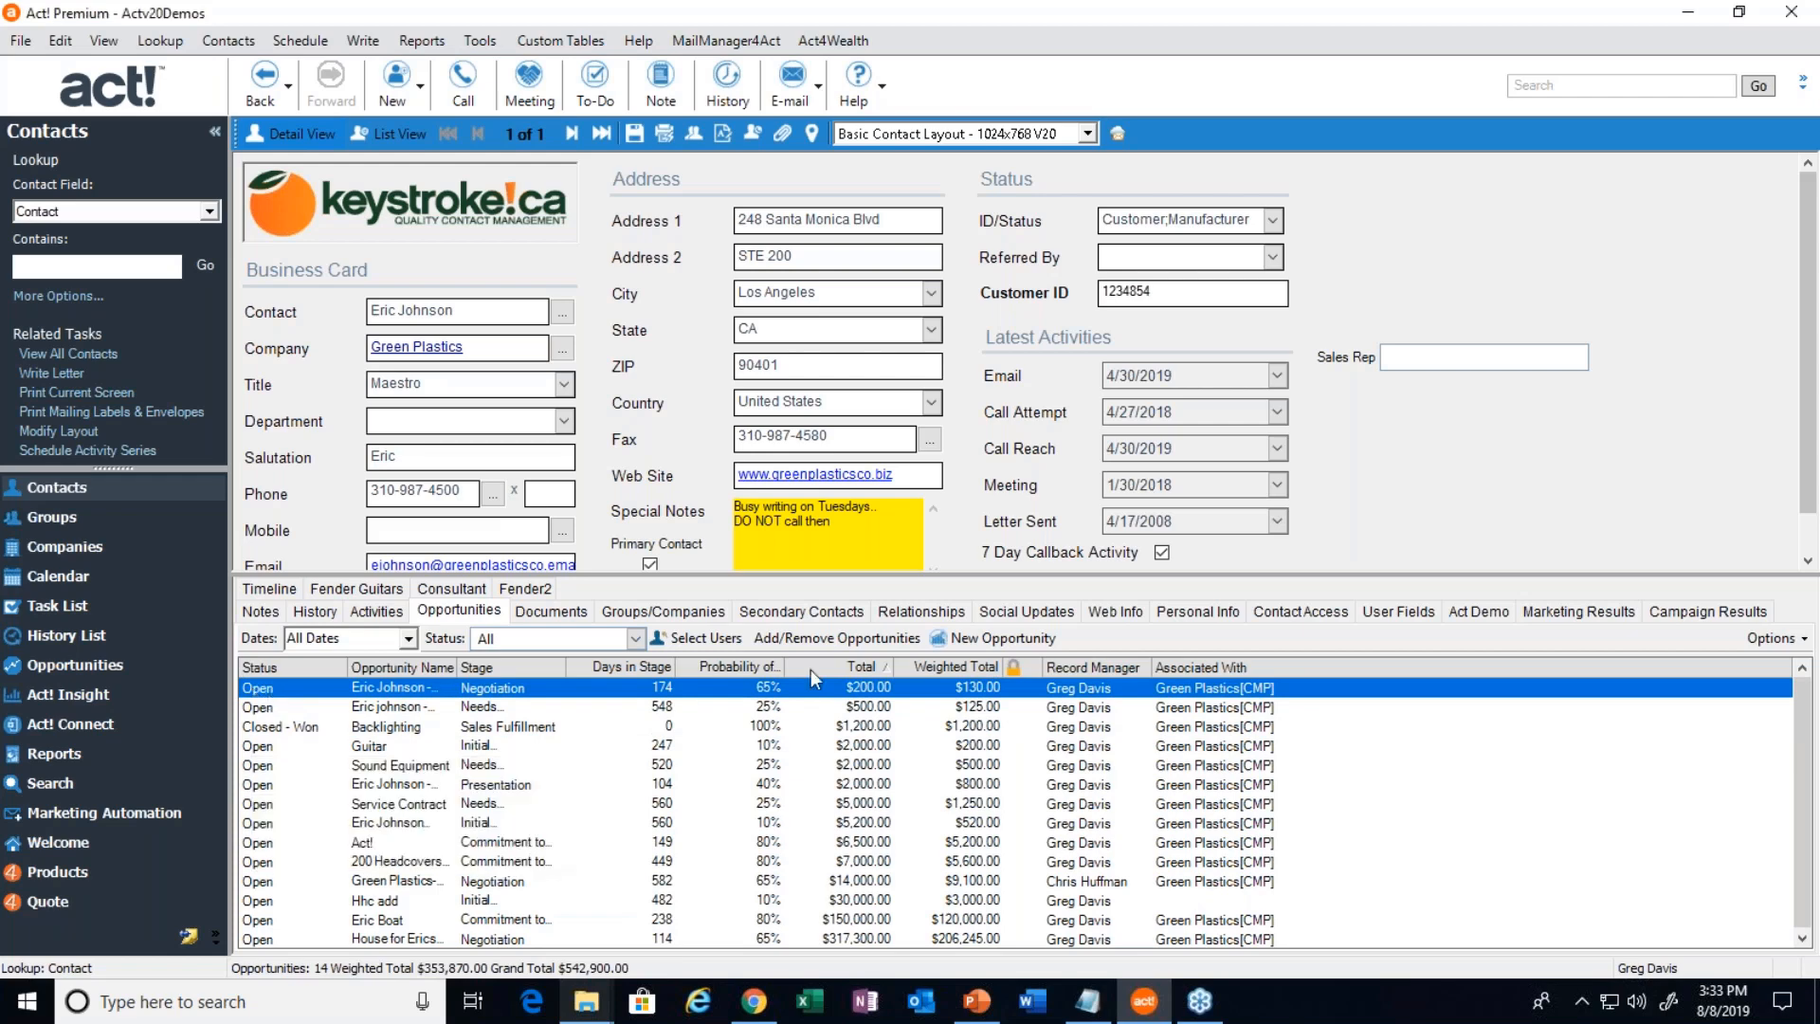
{"action": "left_click", "coordinate": [1088, 884]}
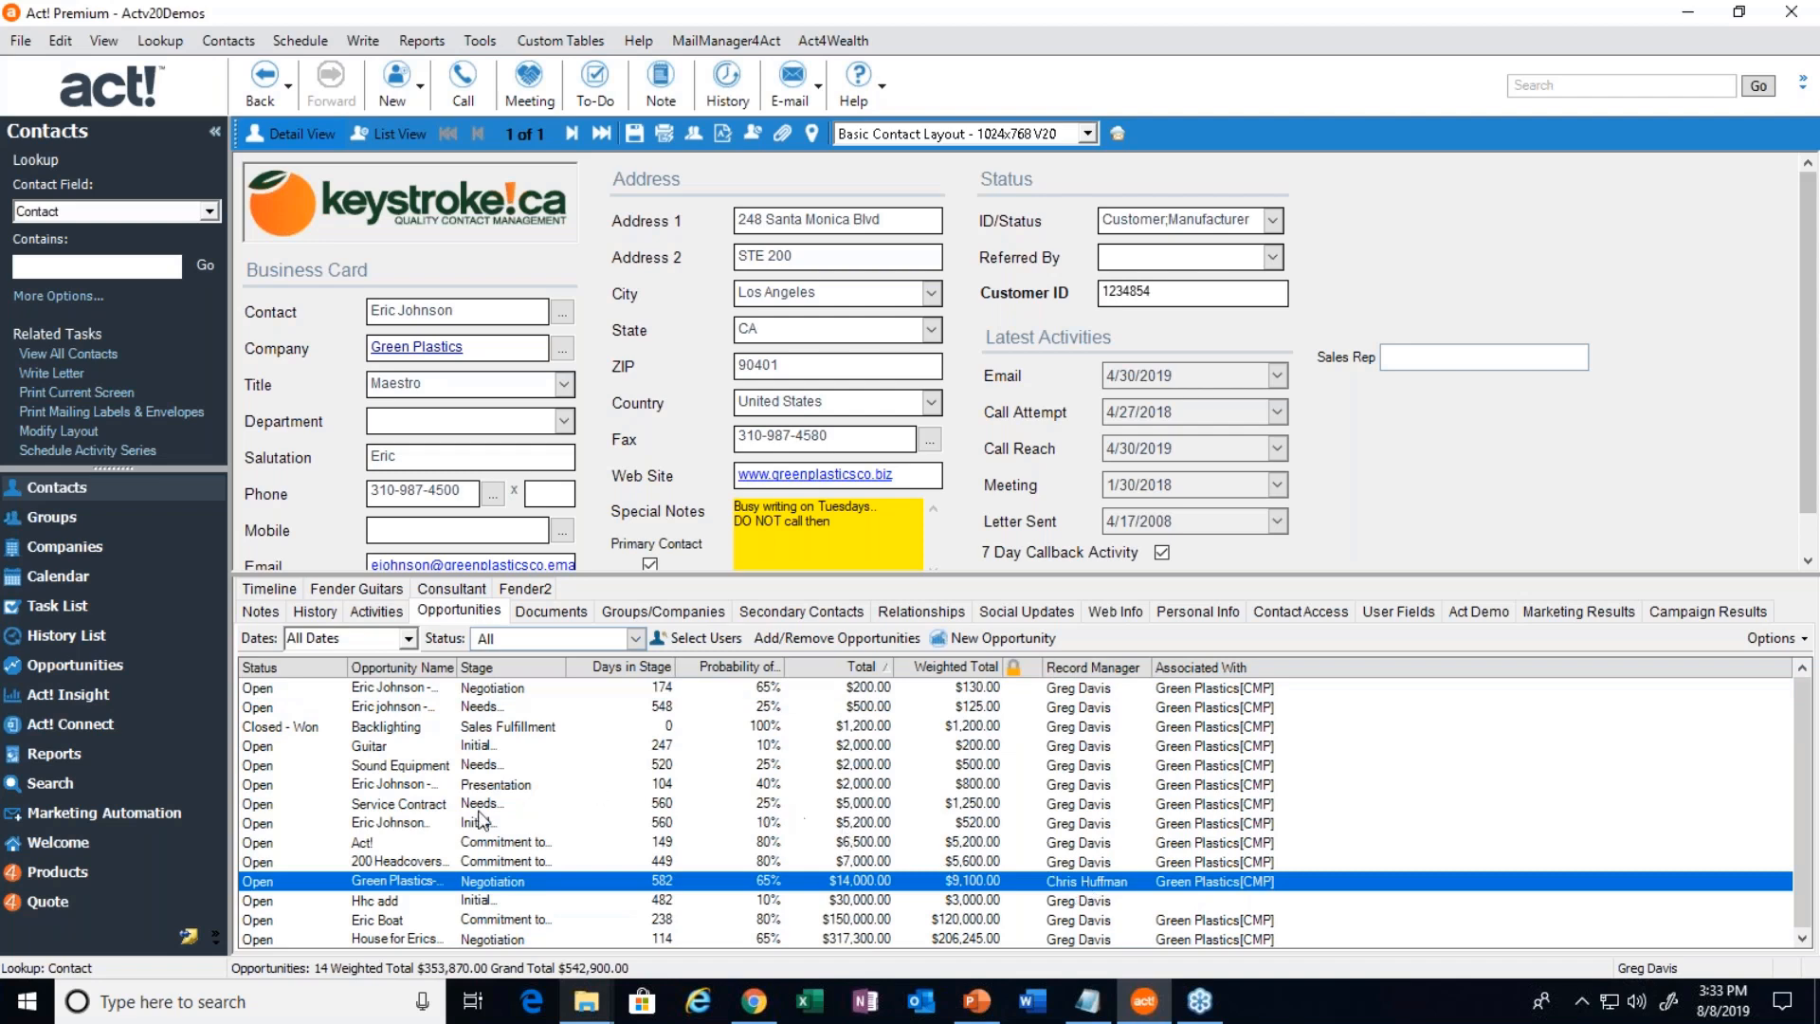
{"action": "left_click", "coordinate": [265, 733]}
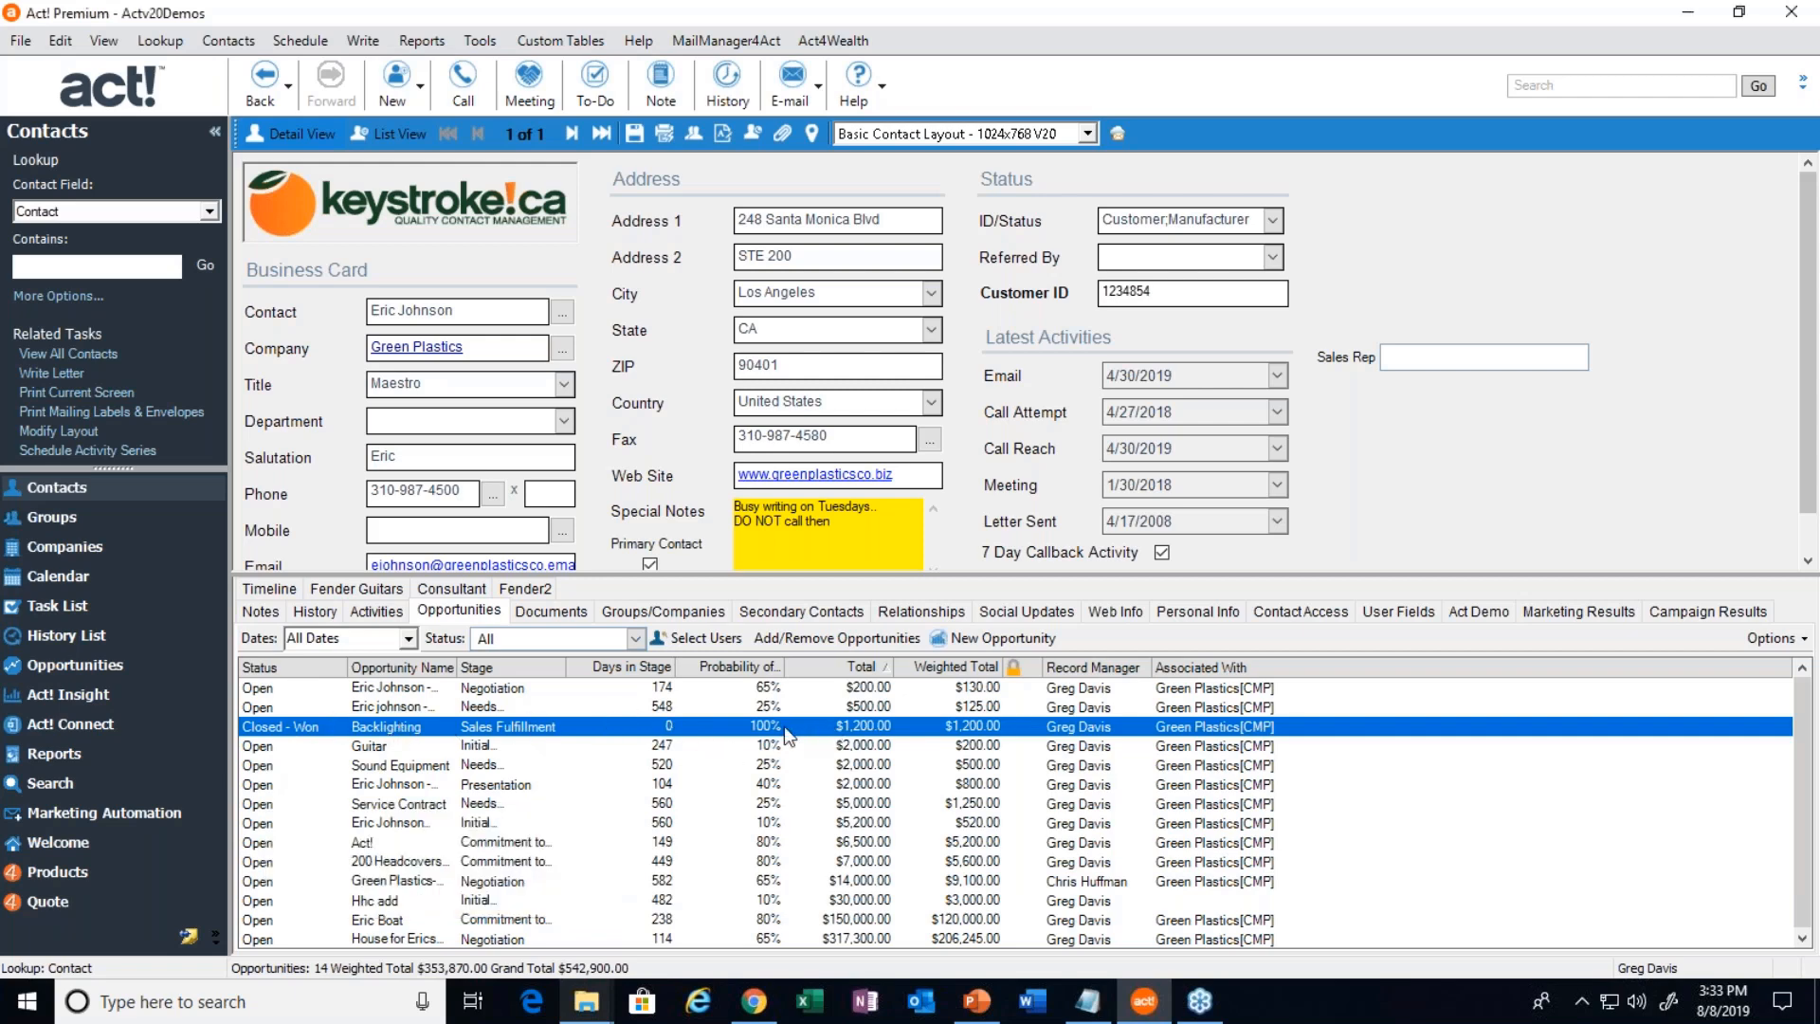
{"action": "left_click", "coordinate": [271, 710]}
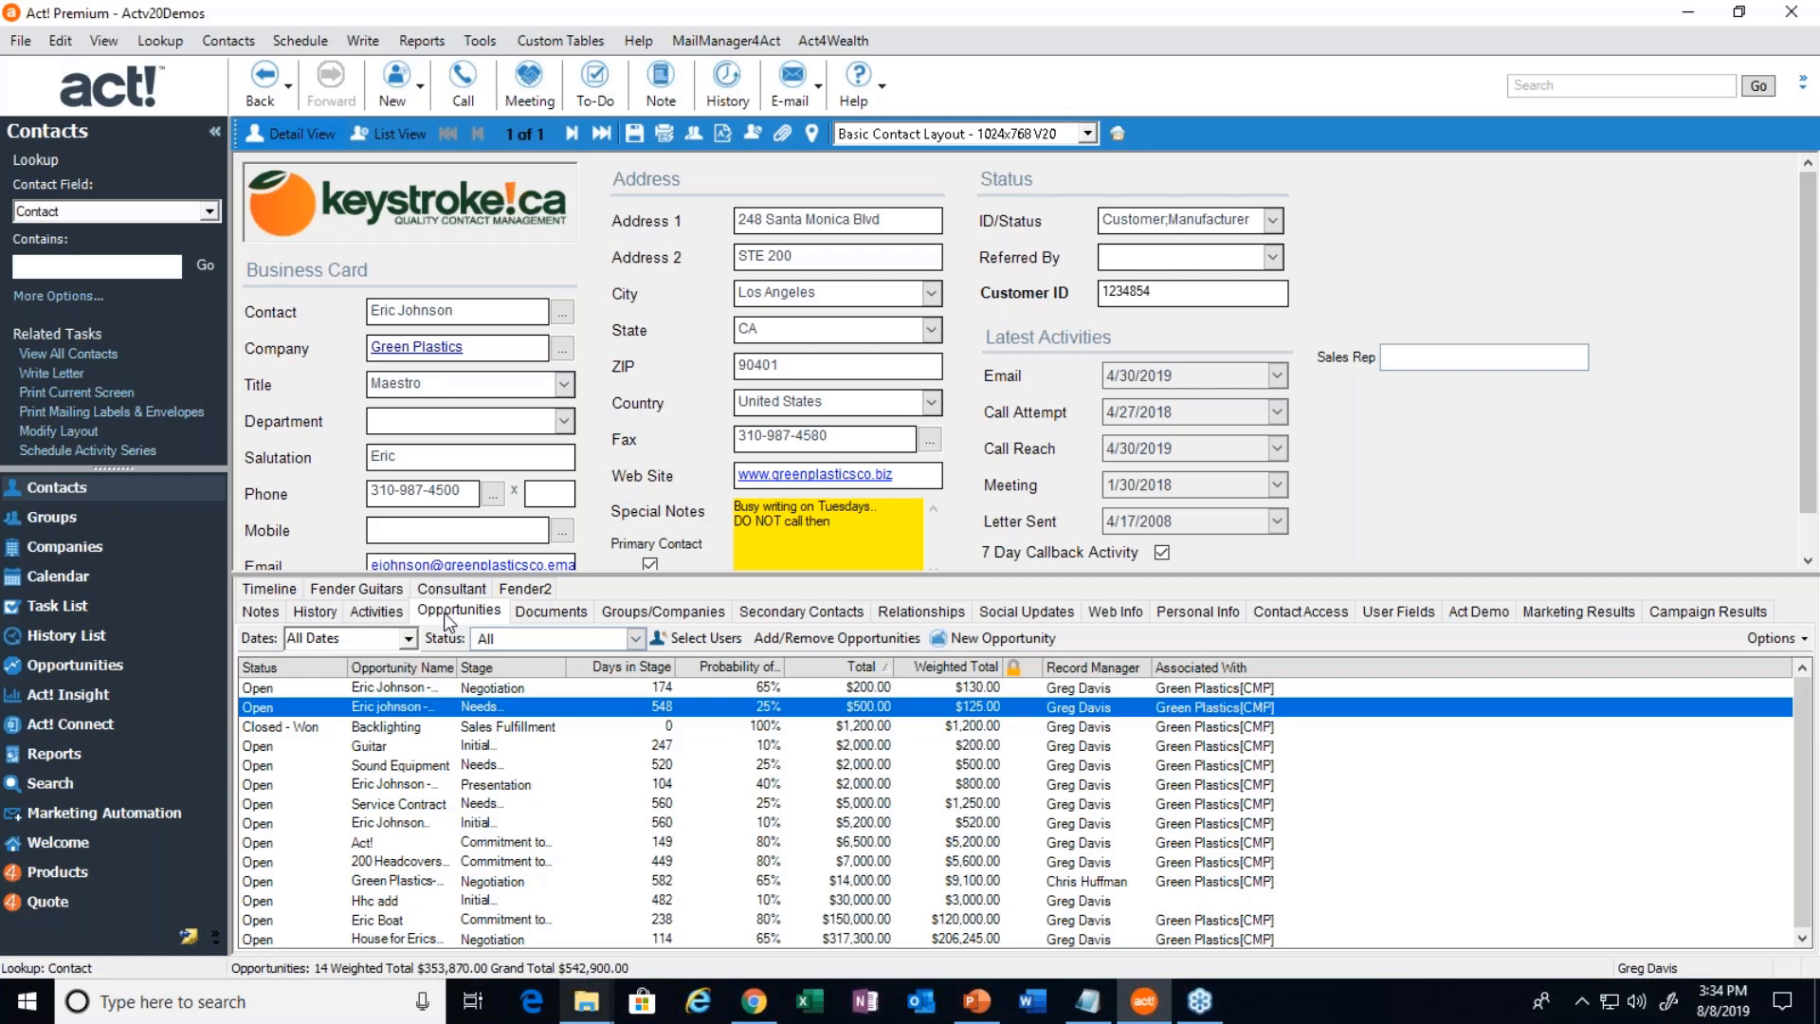
Display the contact's documents, select Filming Contract.pdf.txt, and review the available ways to add a document
{"action": "left_click", "coordinate": [555, 610]}
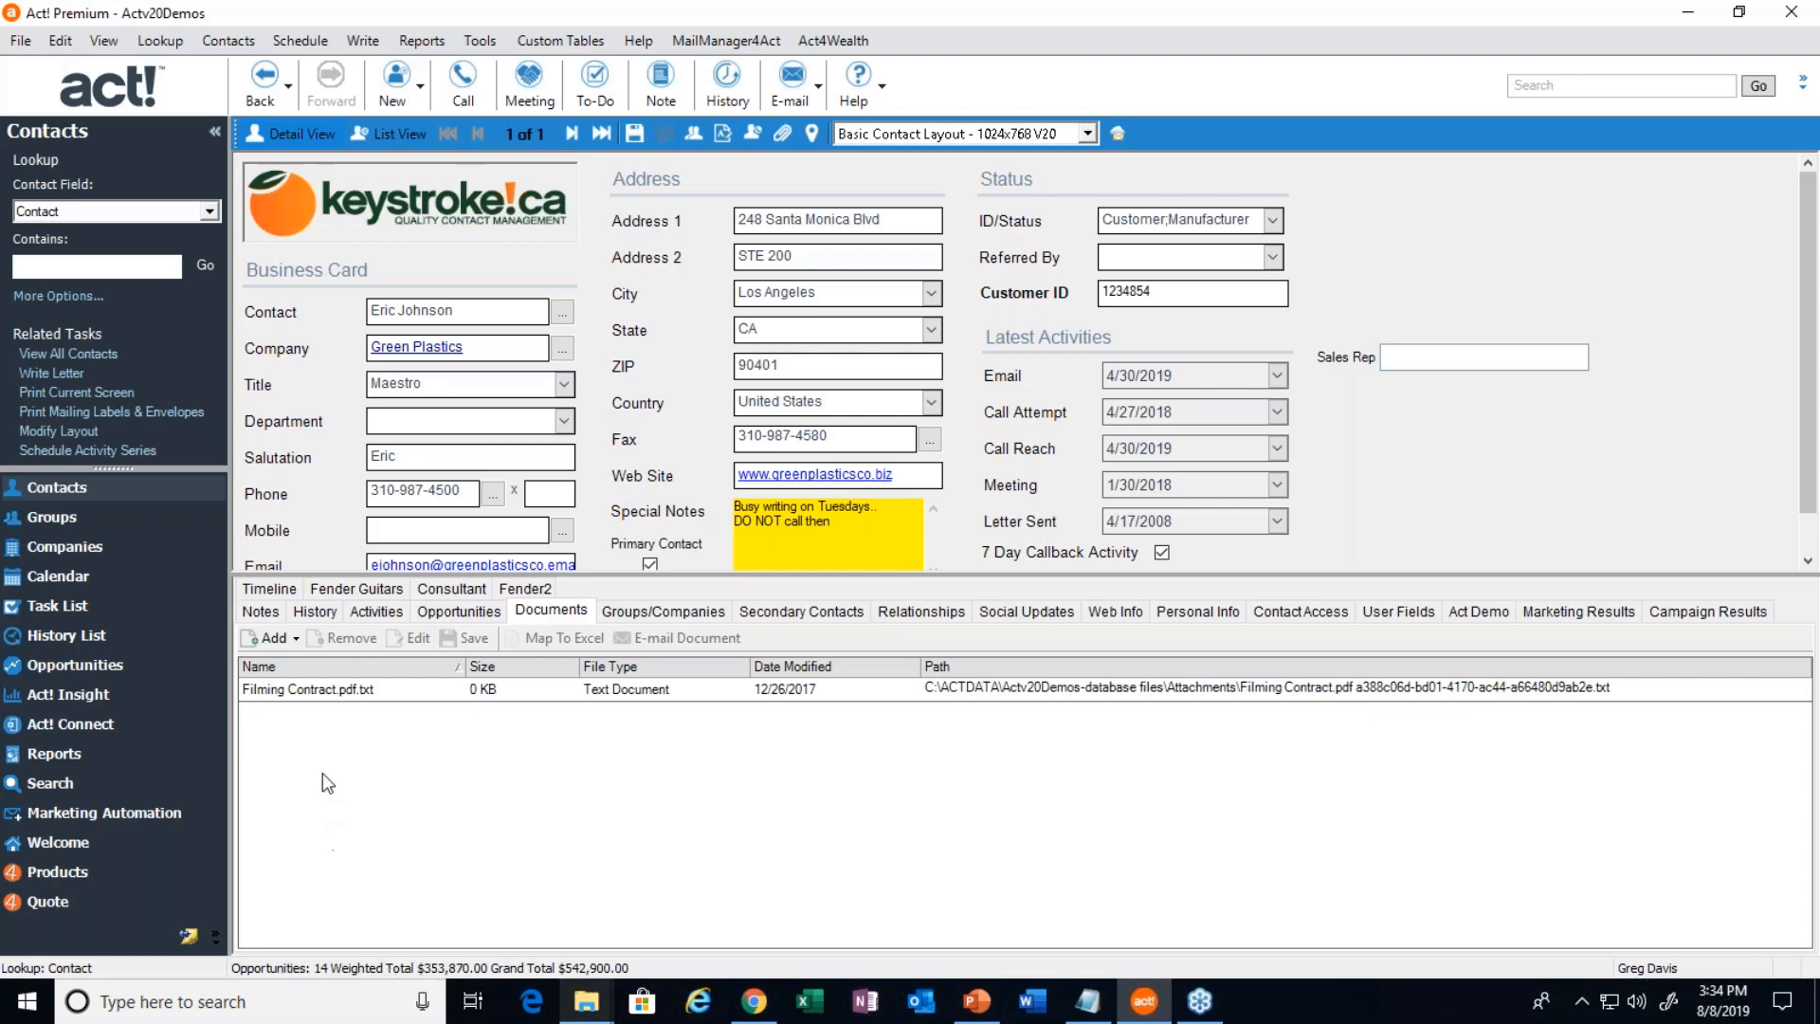
{"action": "left_click", "coordinate": [316, 692]}
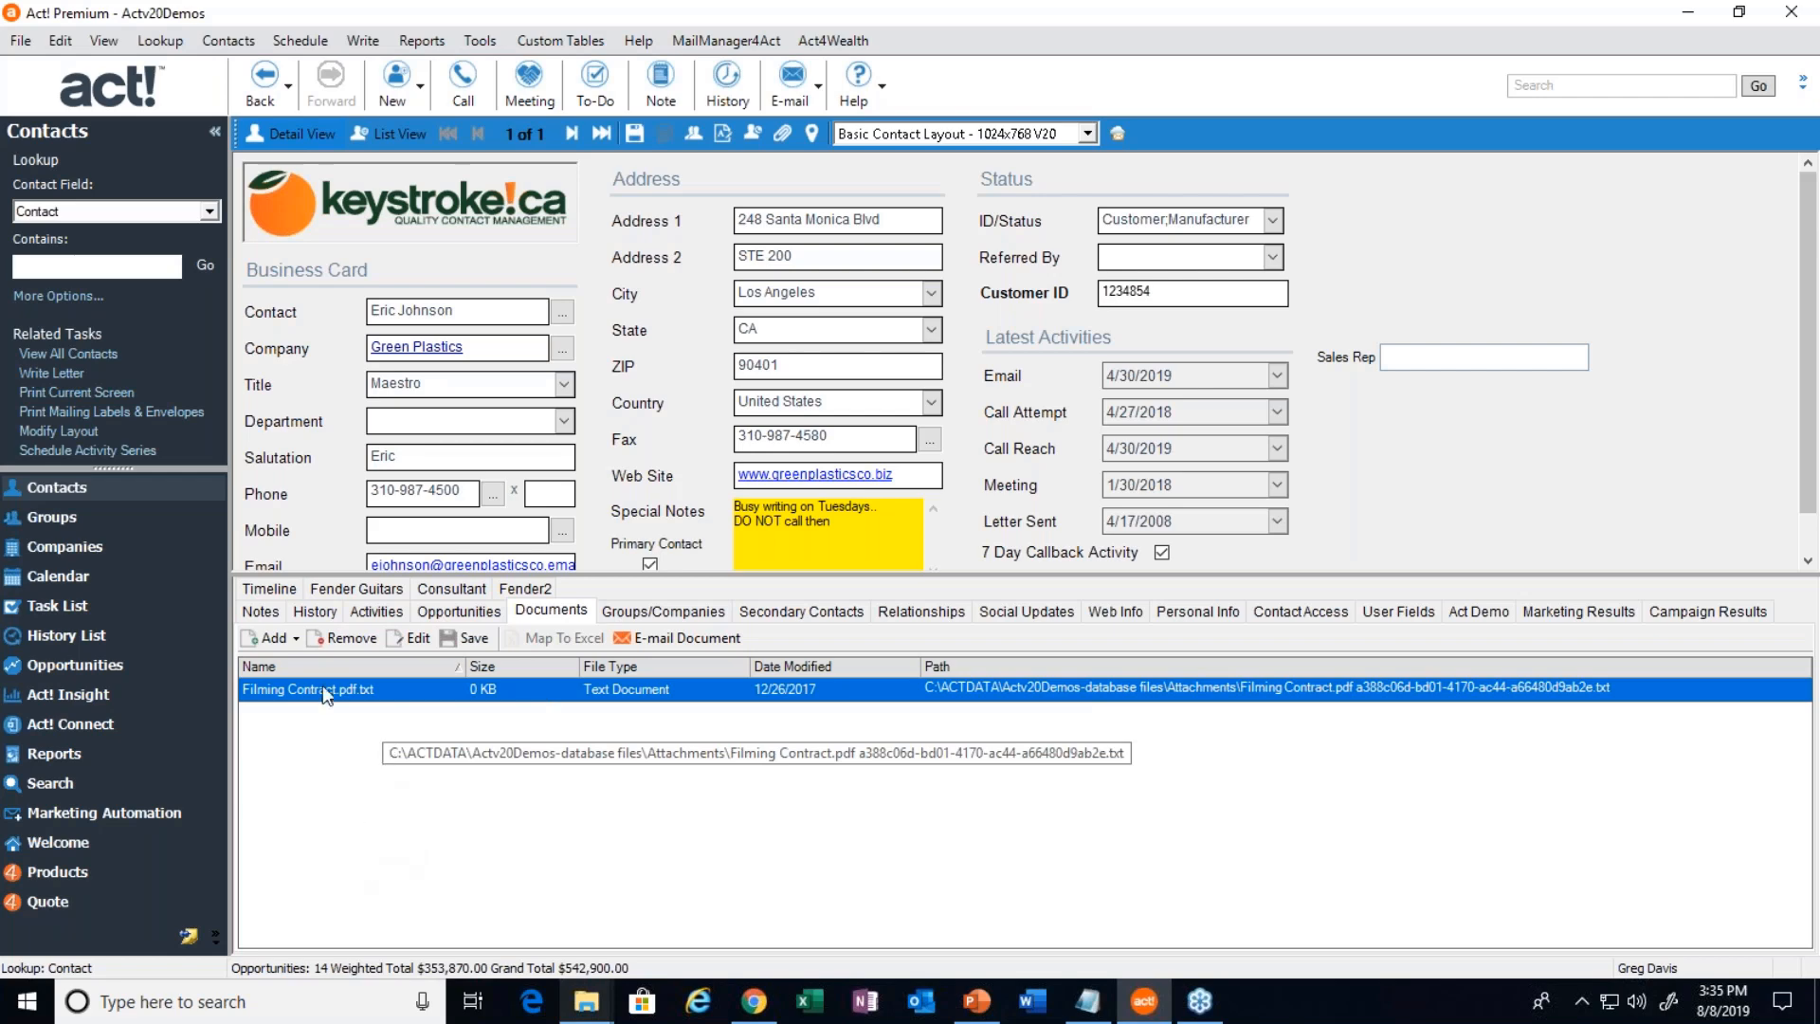
{"action": "left_click", "coordinate": [275, 638]}
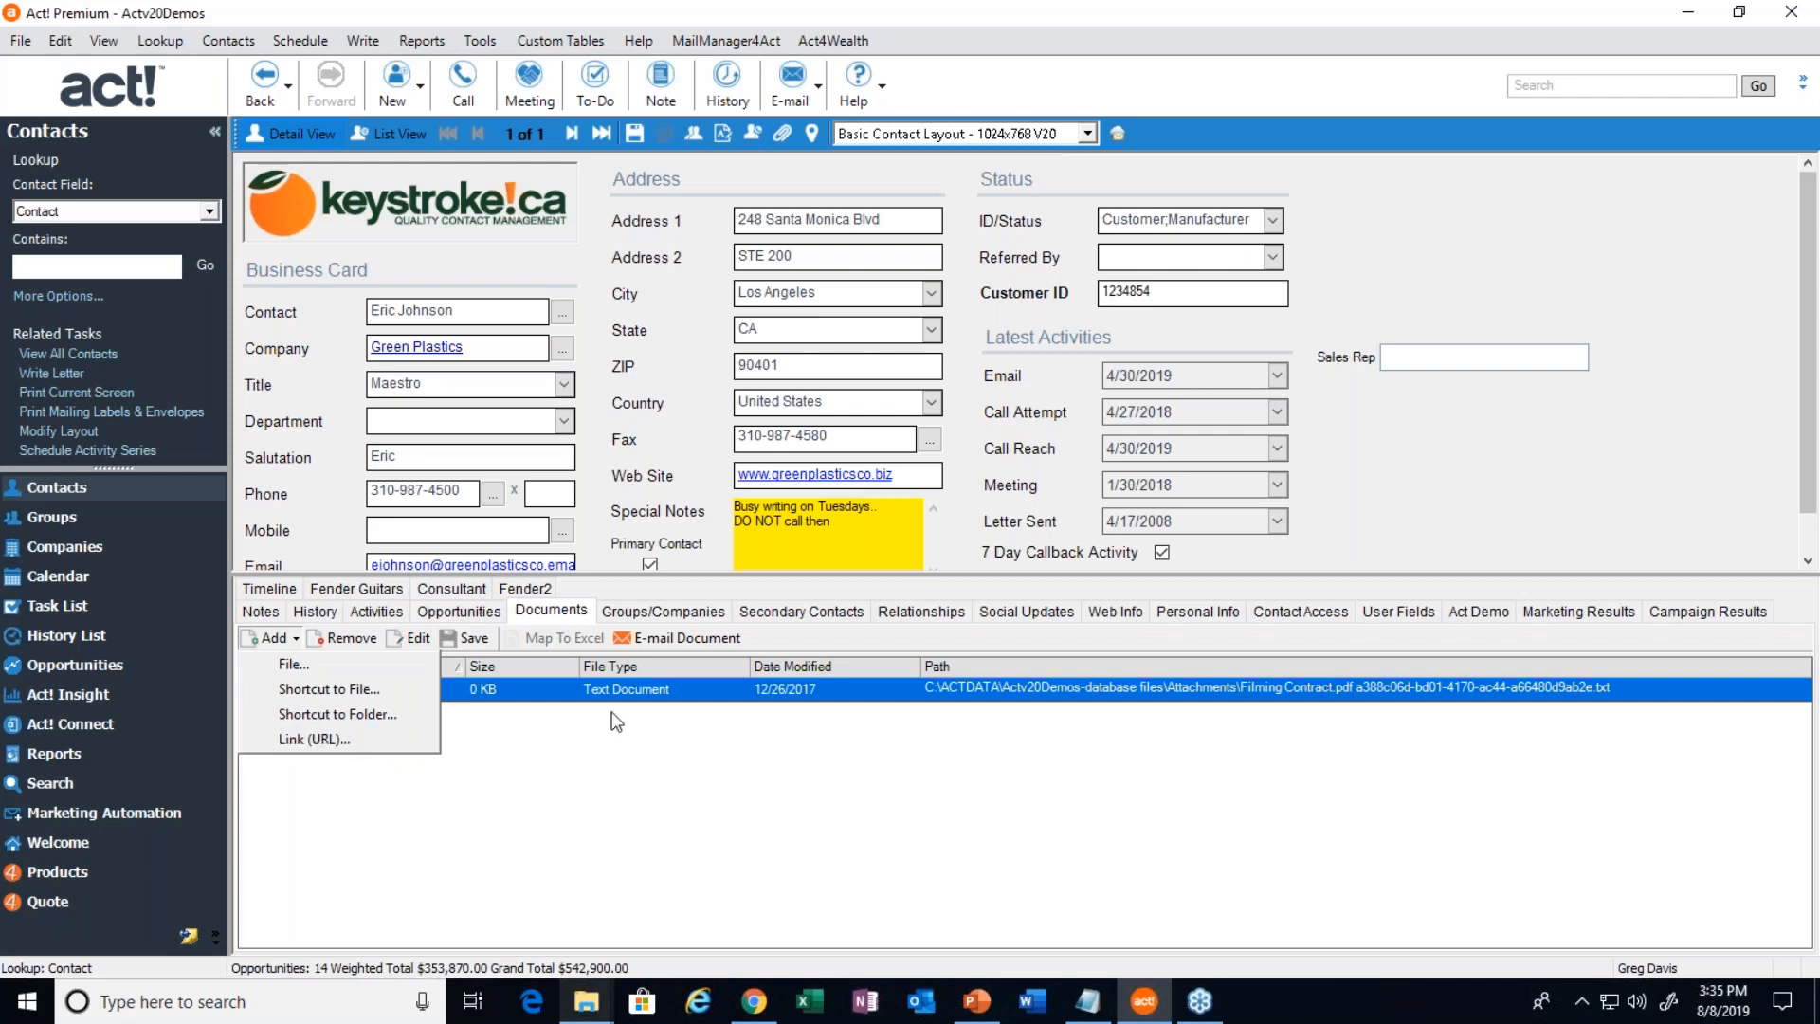
{"action": "left_click", "coordinate": [561, 611]}
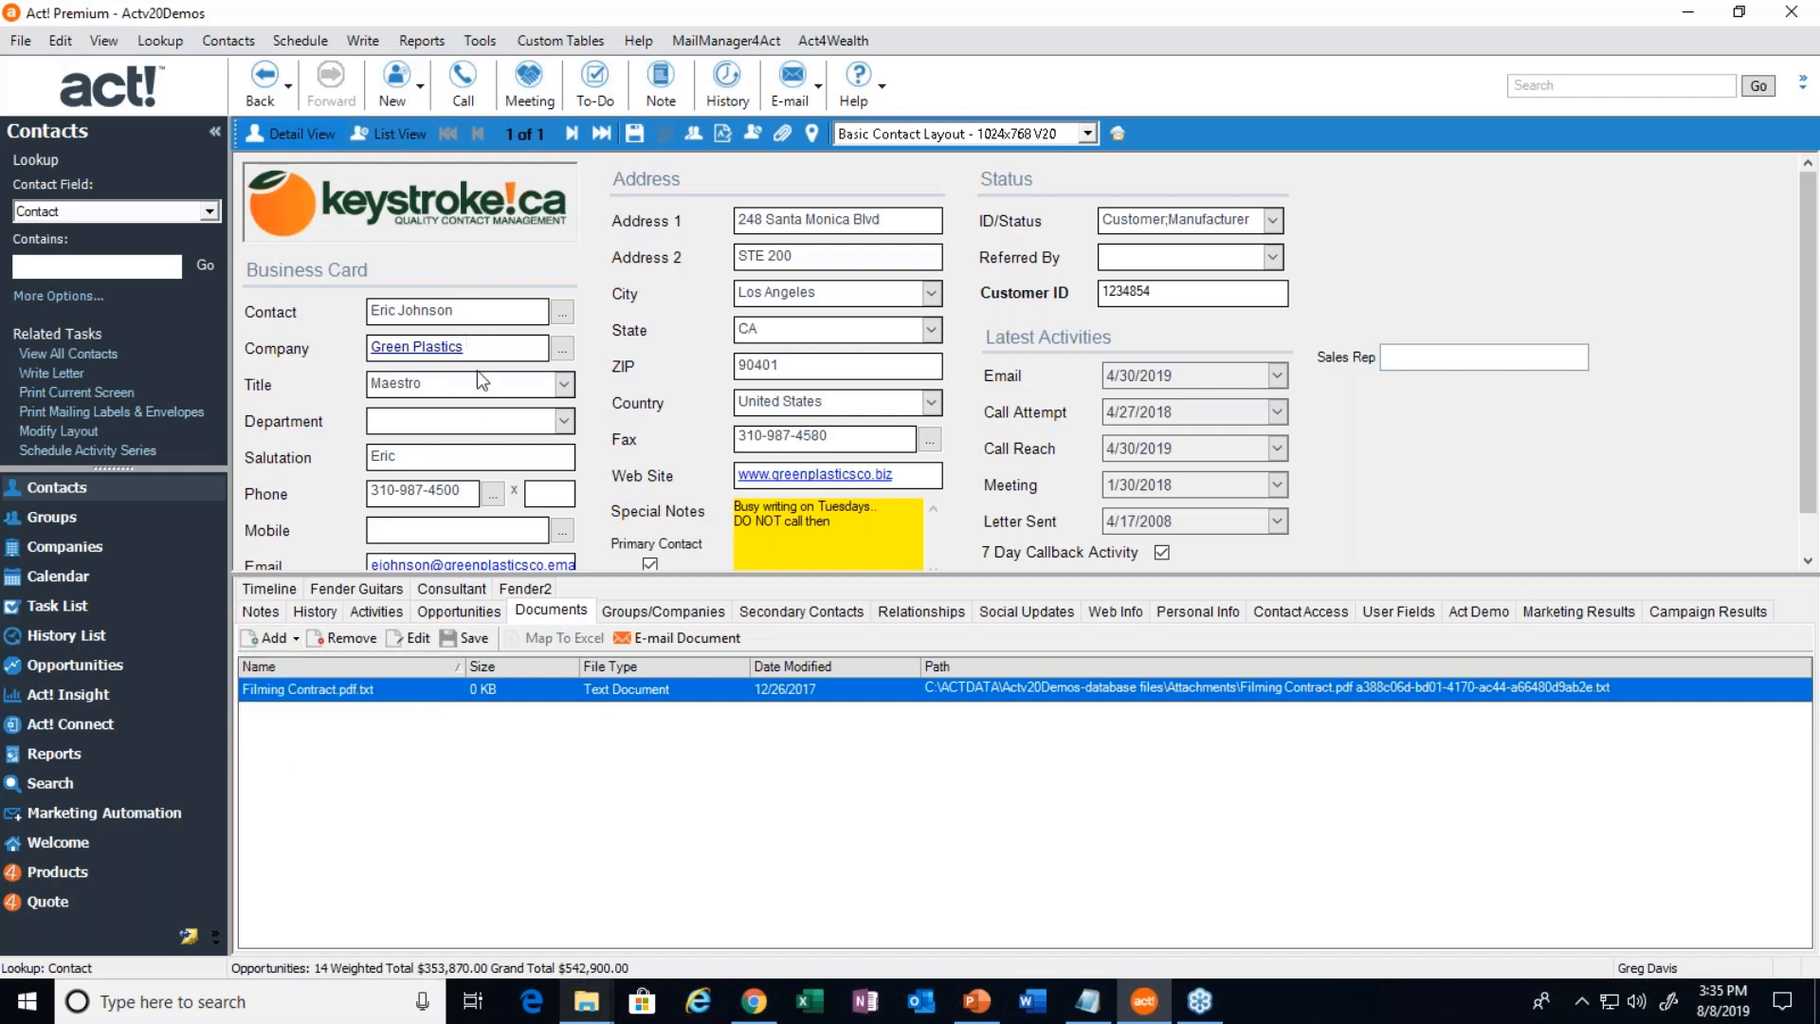
Display the contact's group and company memberships, showing Companies and Divisions and switching back to Groups and Subgroups
{"action": "left_click", "coordinate": [666, 612]}
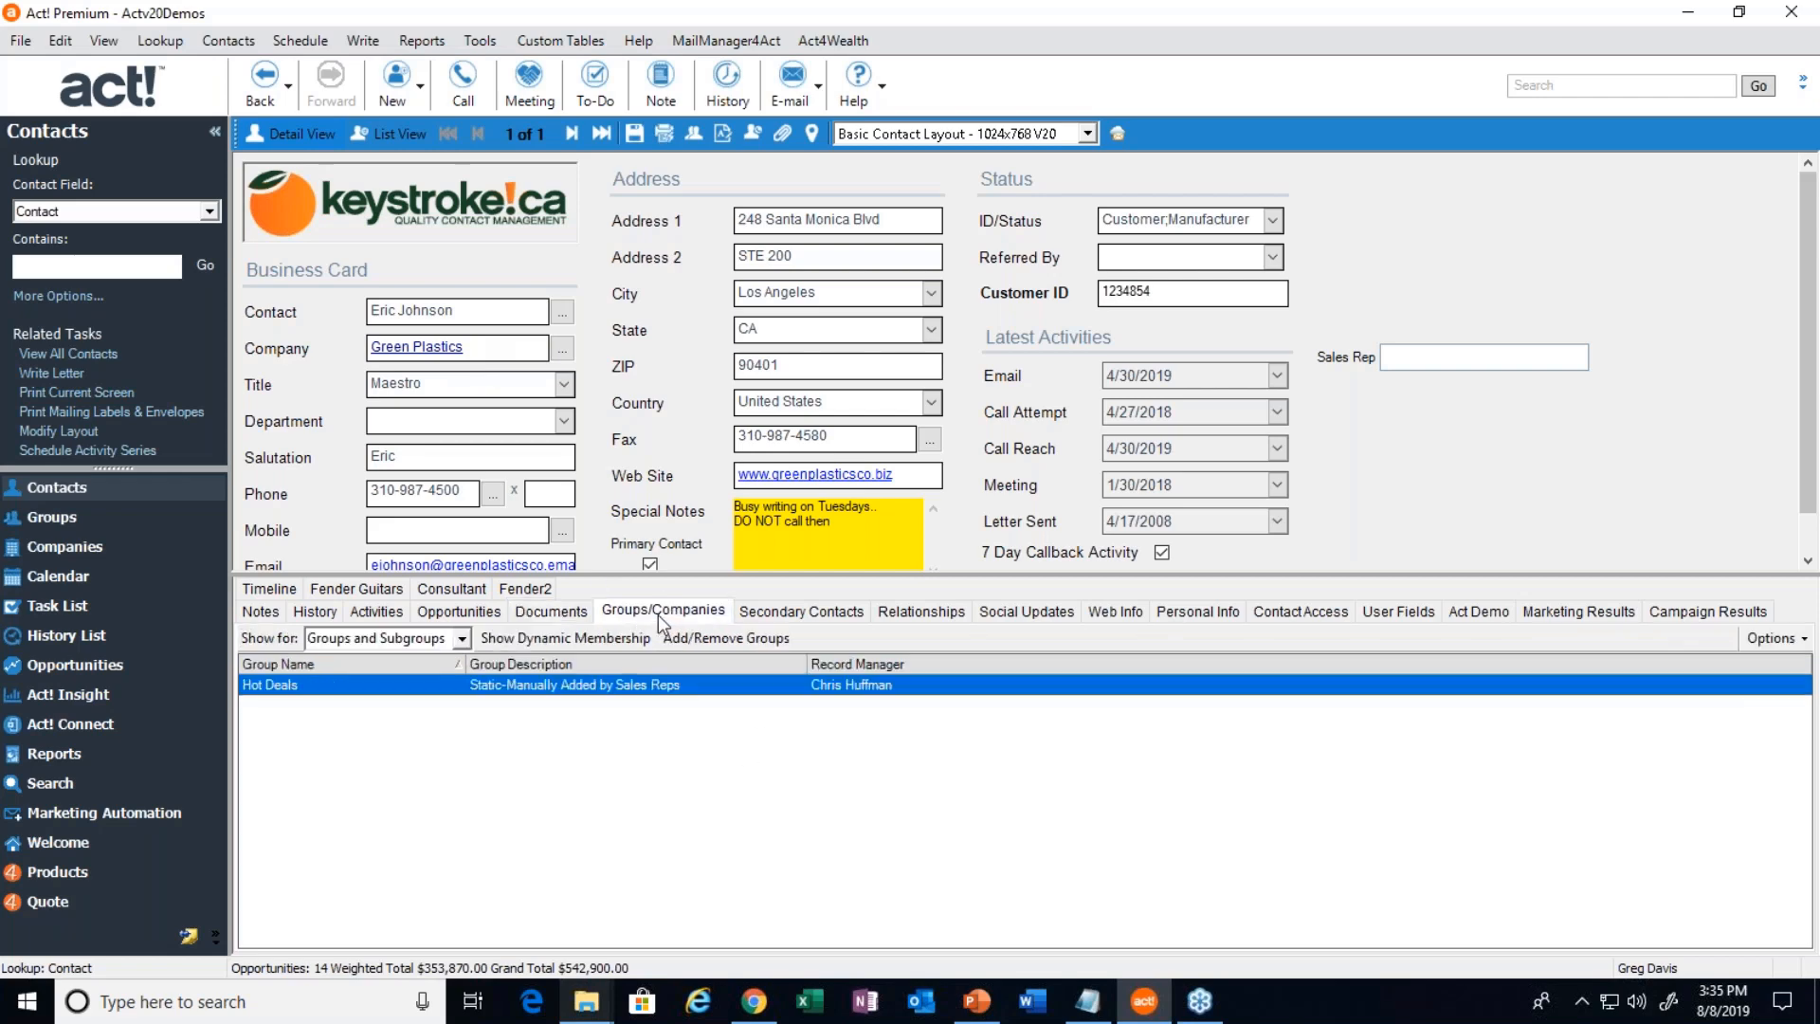
{"action": "left_click", "coordinate": [462, 639]}
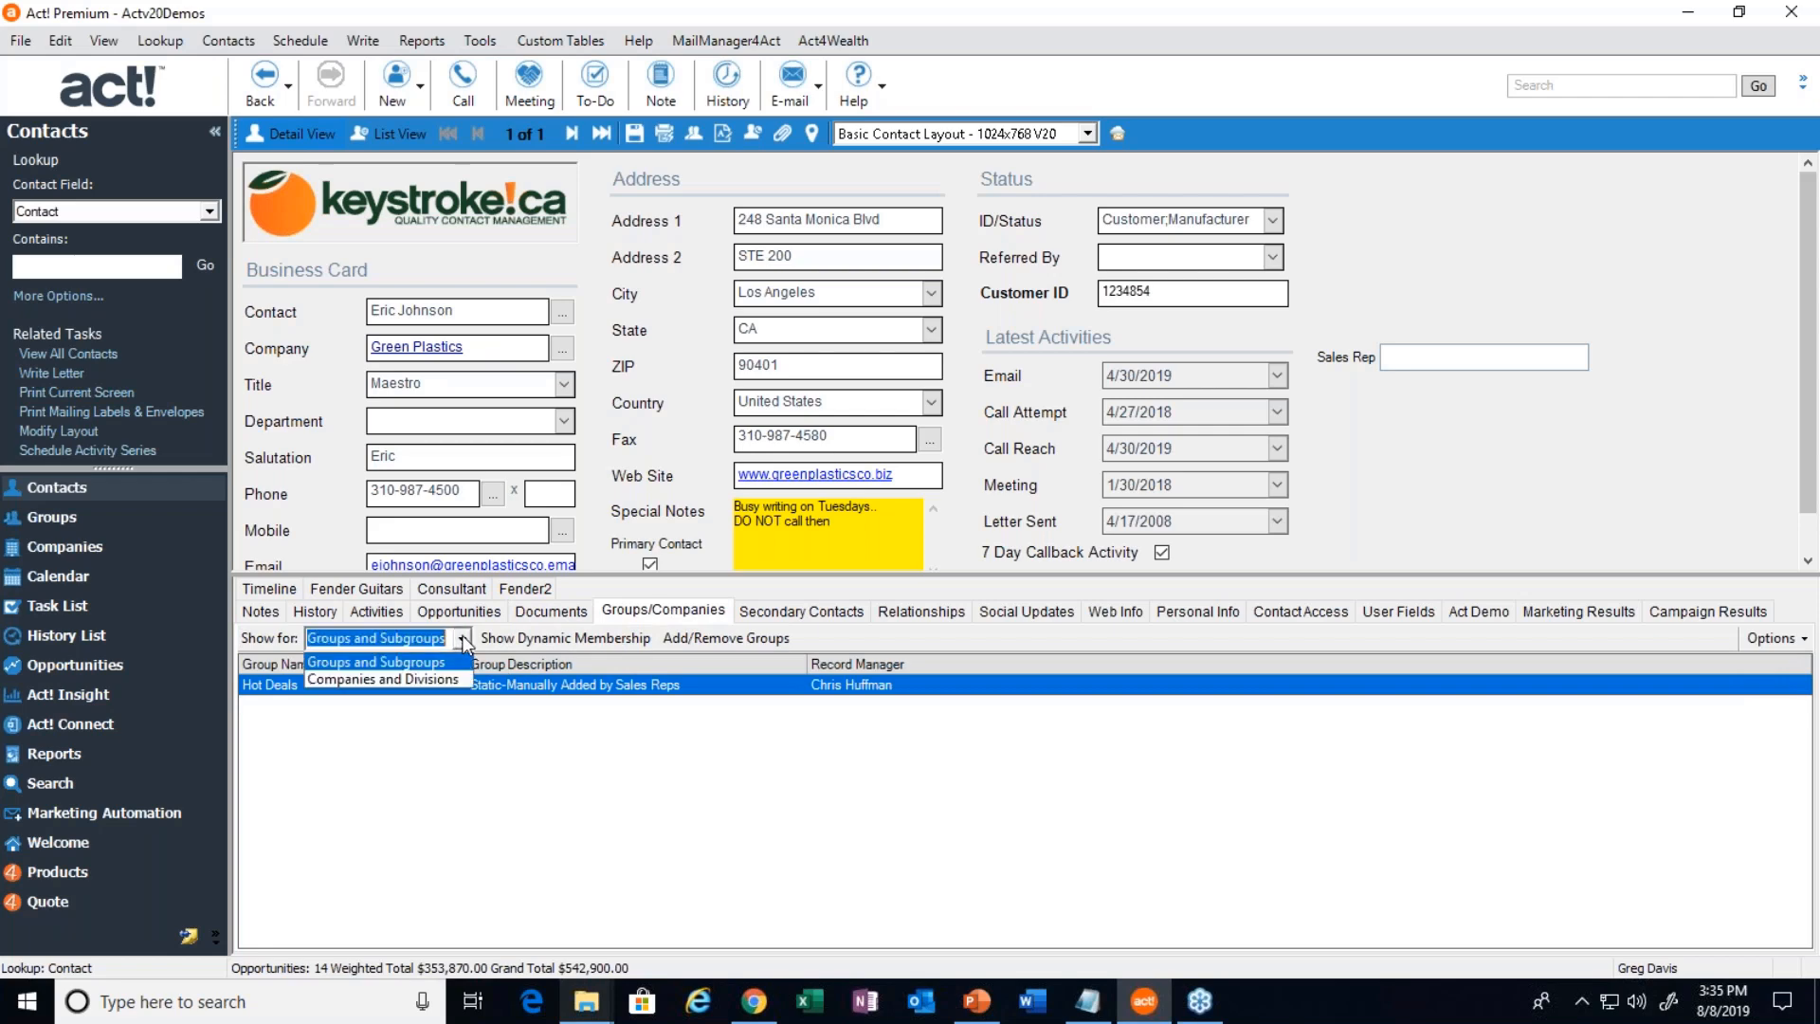
{"action": "left_click", "coordinate": [418, 679]}
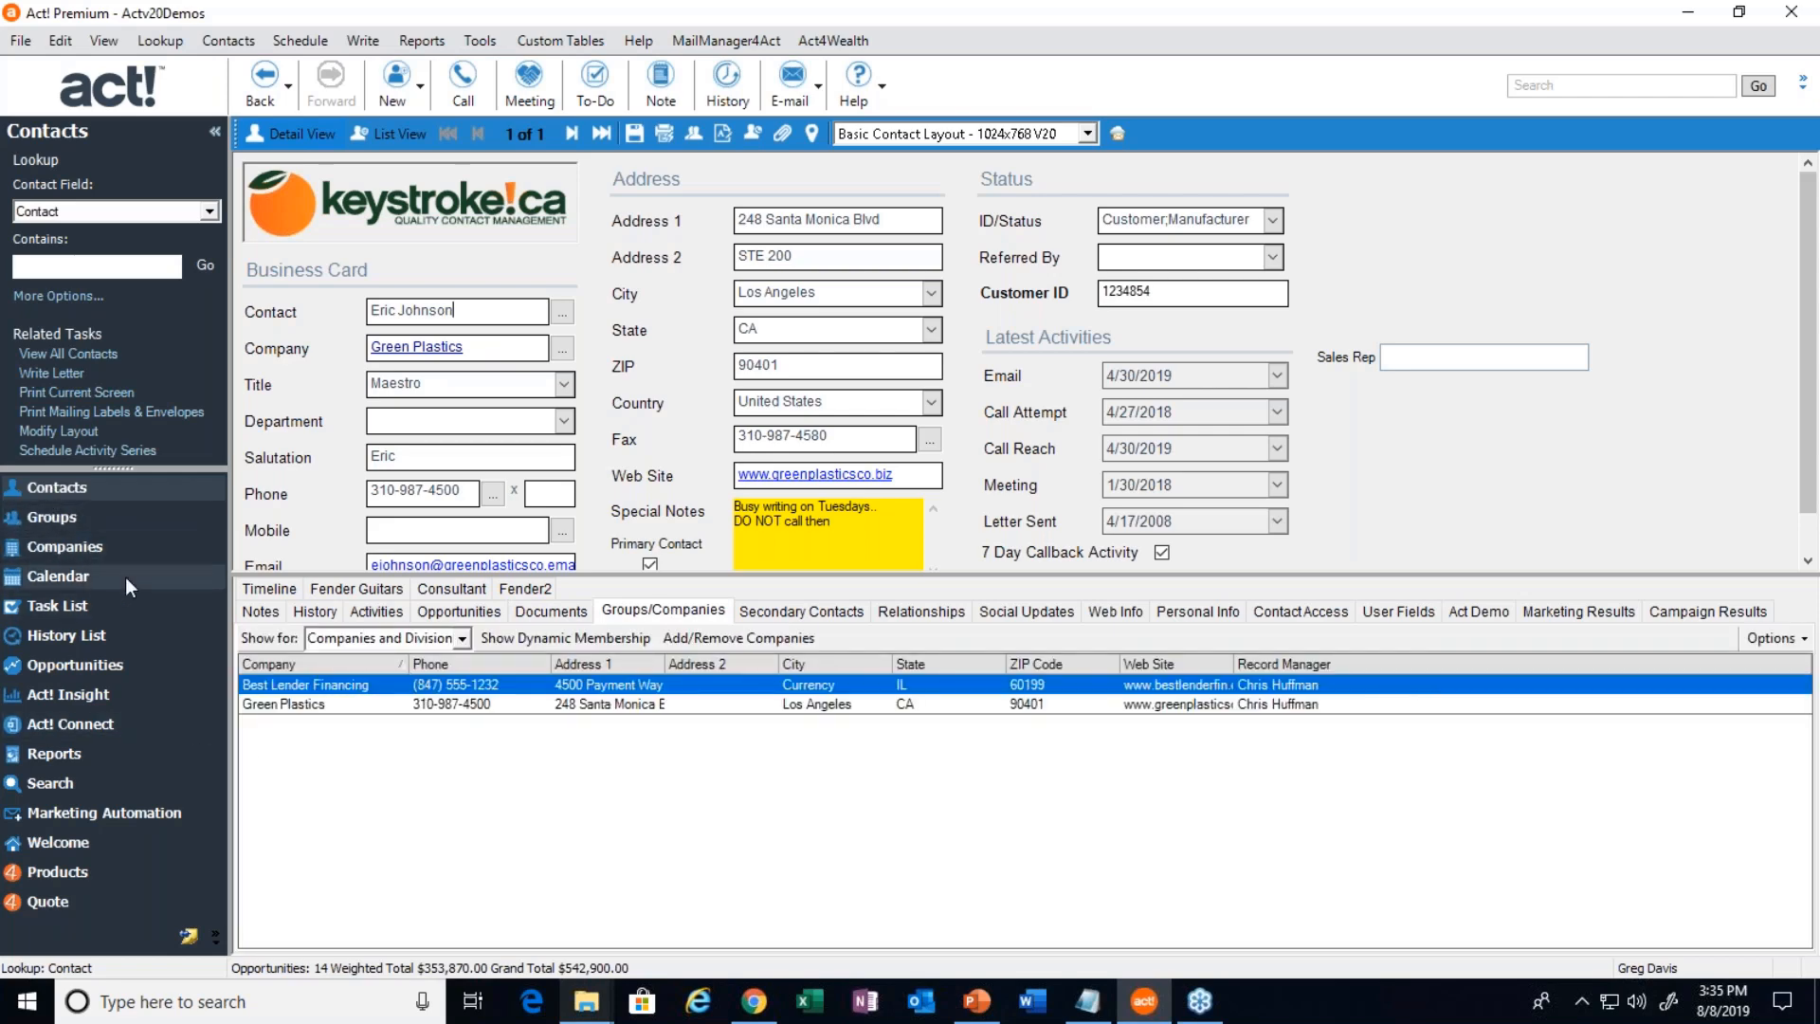
{"action": "left_click", "coordinate": [463, 639]}
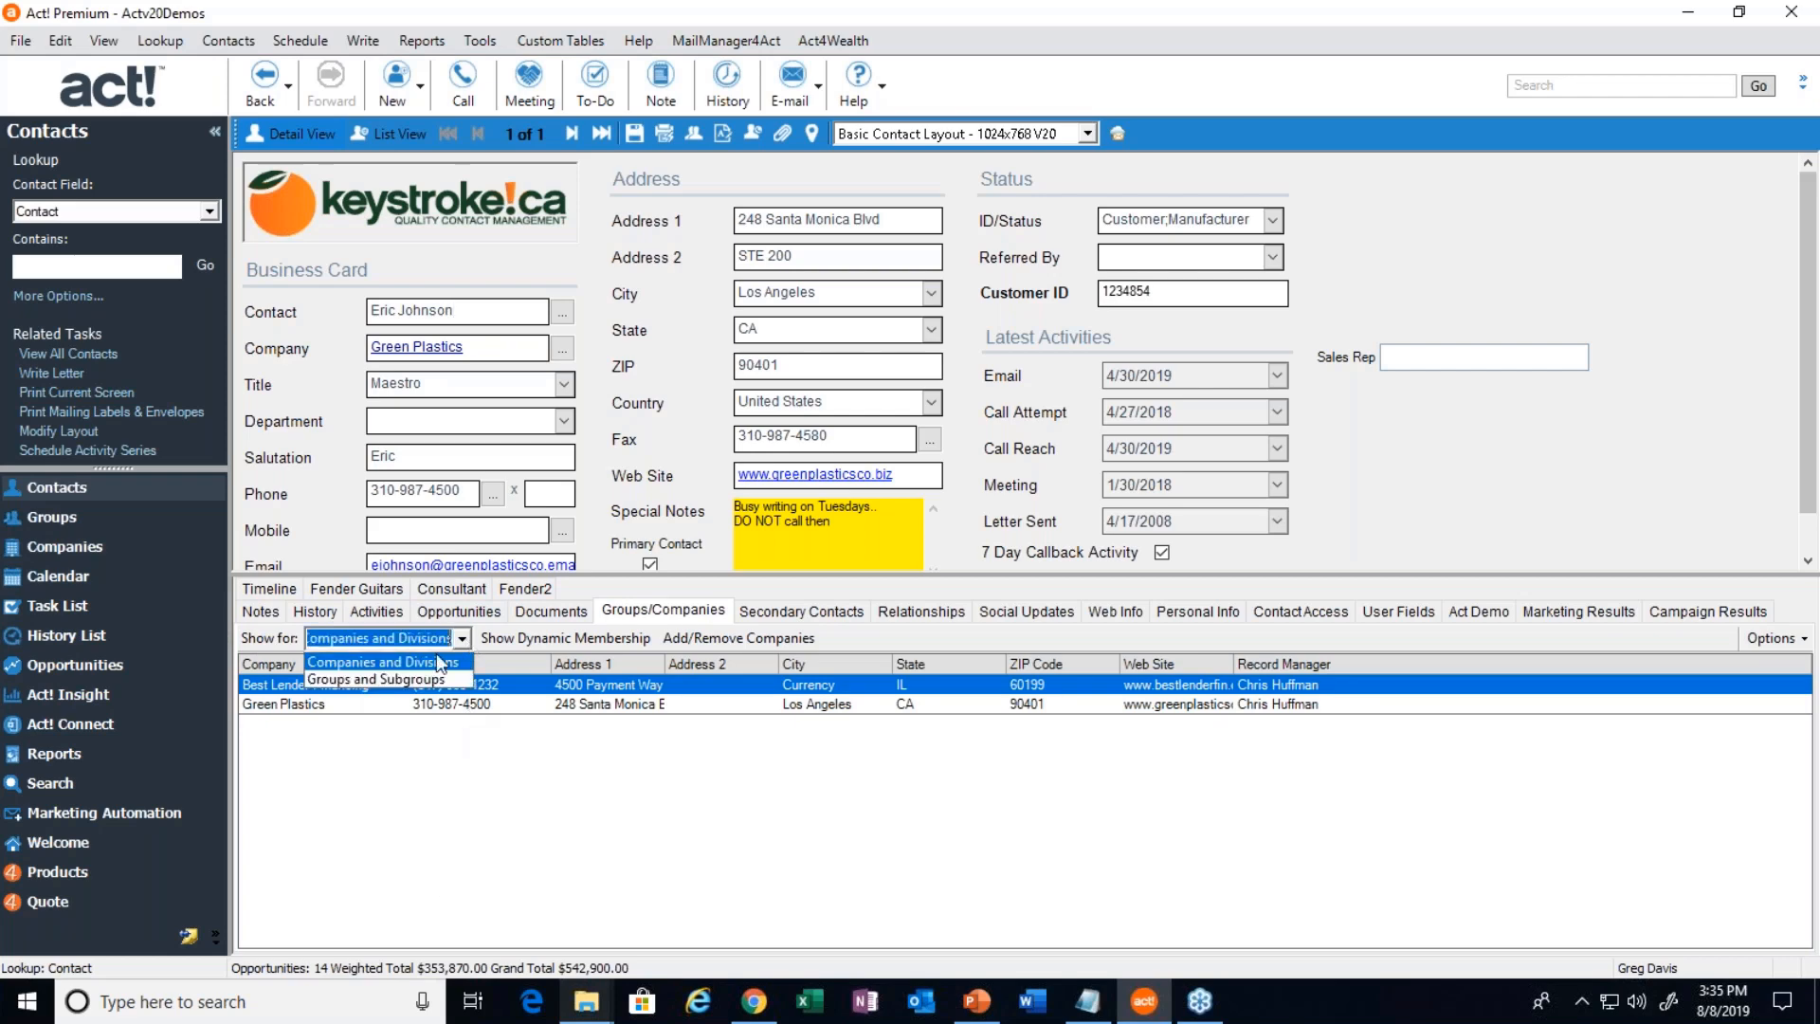
{"action": "left_click", "coordinate": [389, 680]}
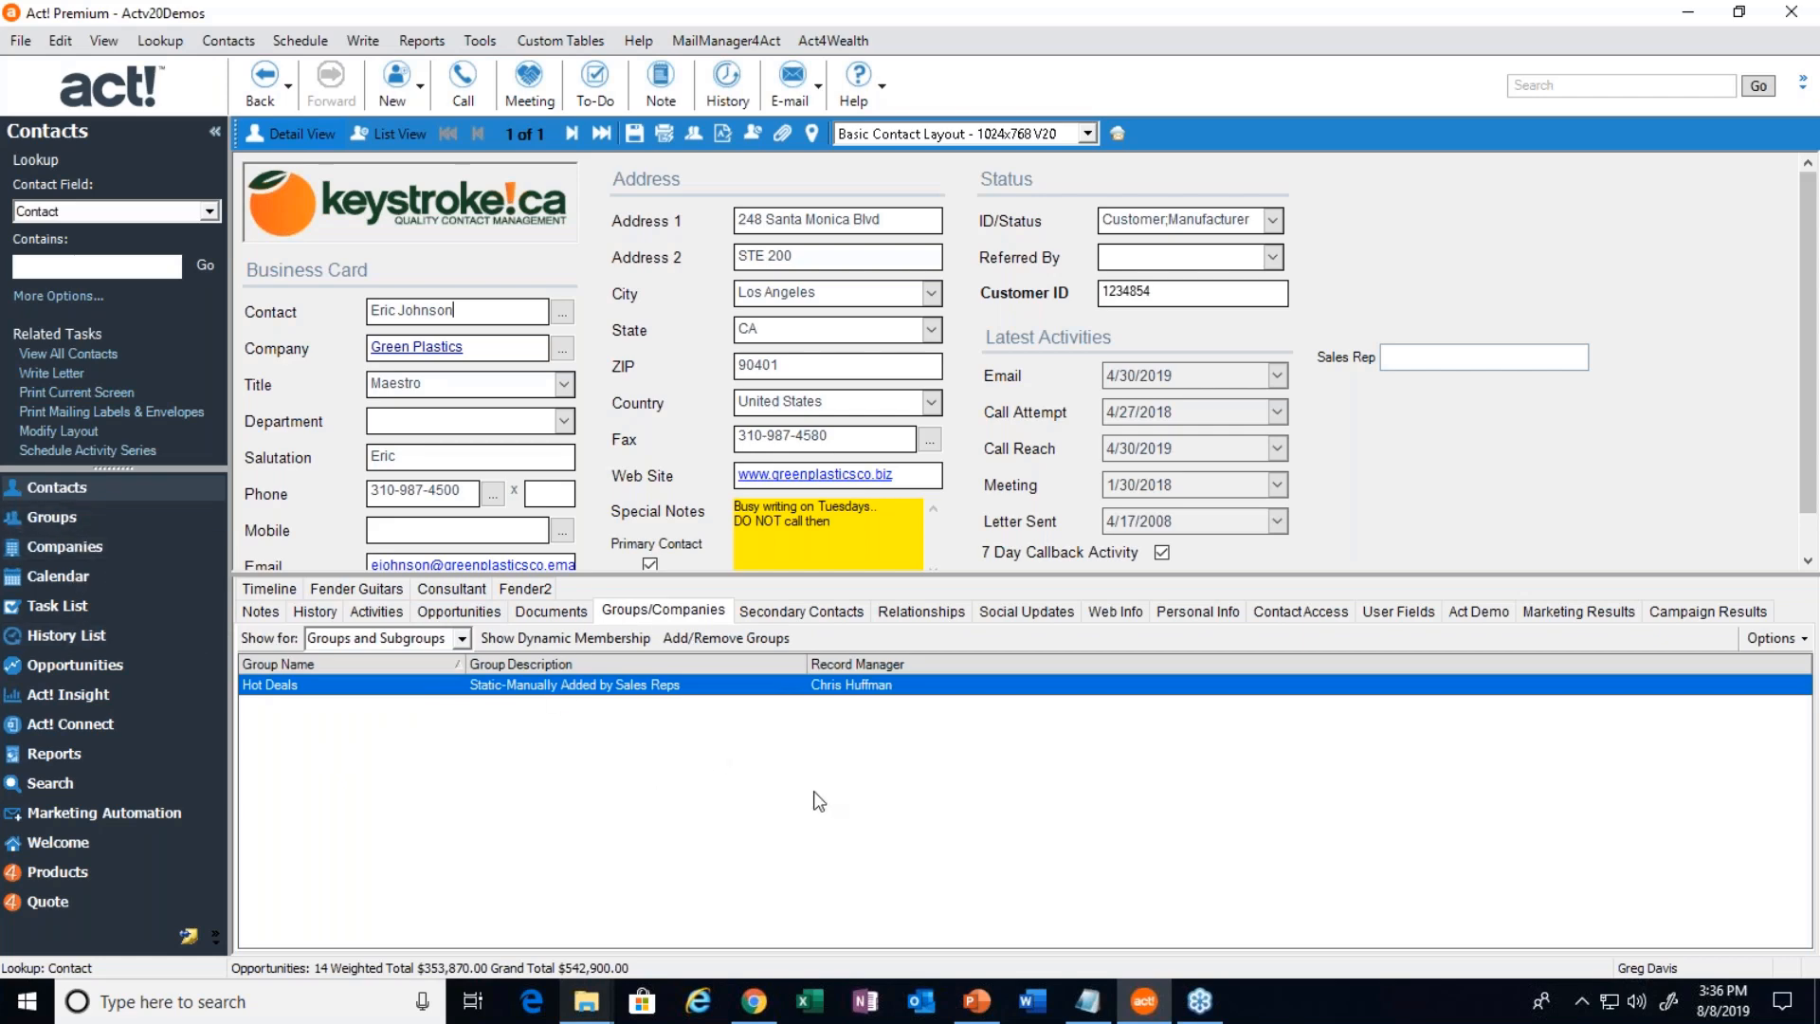
Display the contact's secondary contacts and select the Help Desk Support entry
{"action": "left_click", "coordinate": [823, 612]}
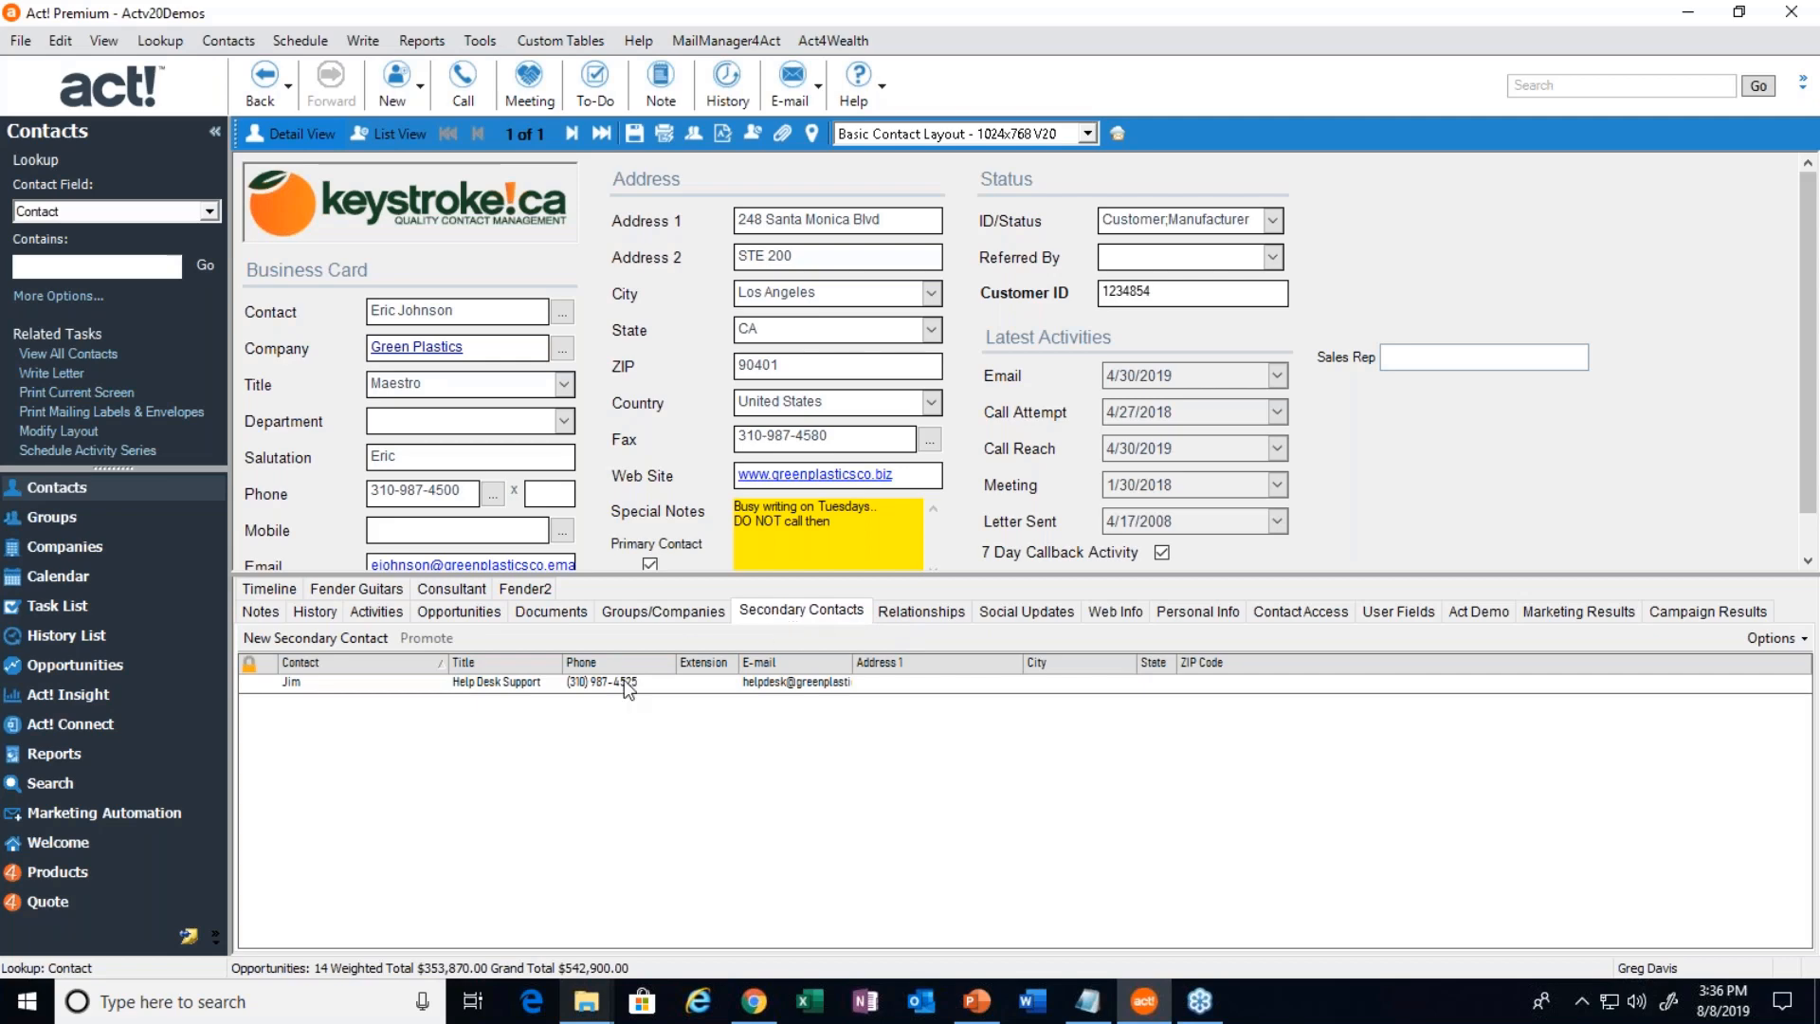
{"action": "left_click", "coordinate": [519, 687]}
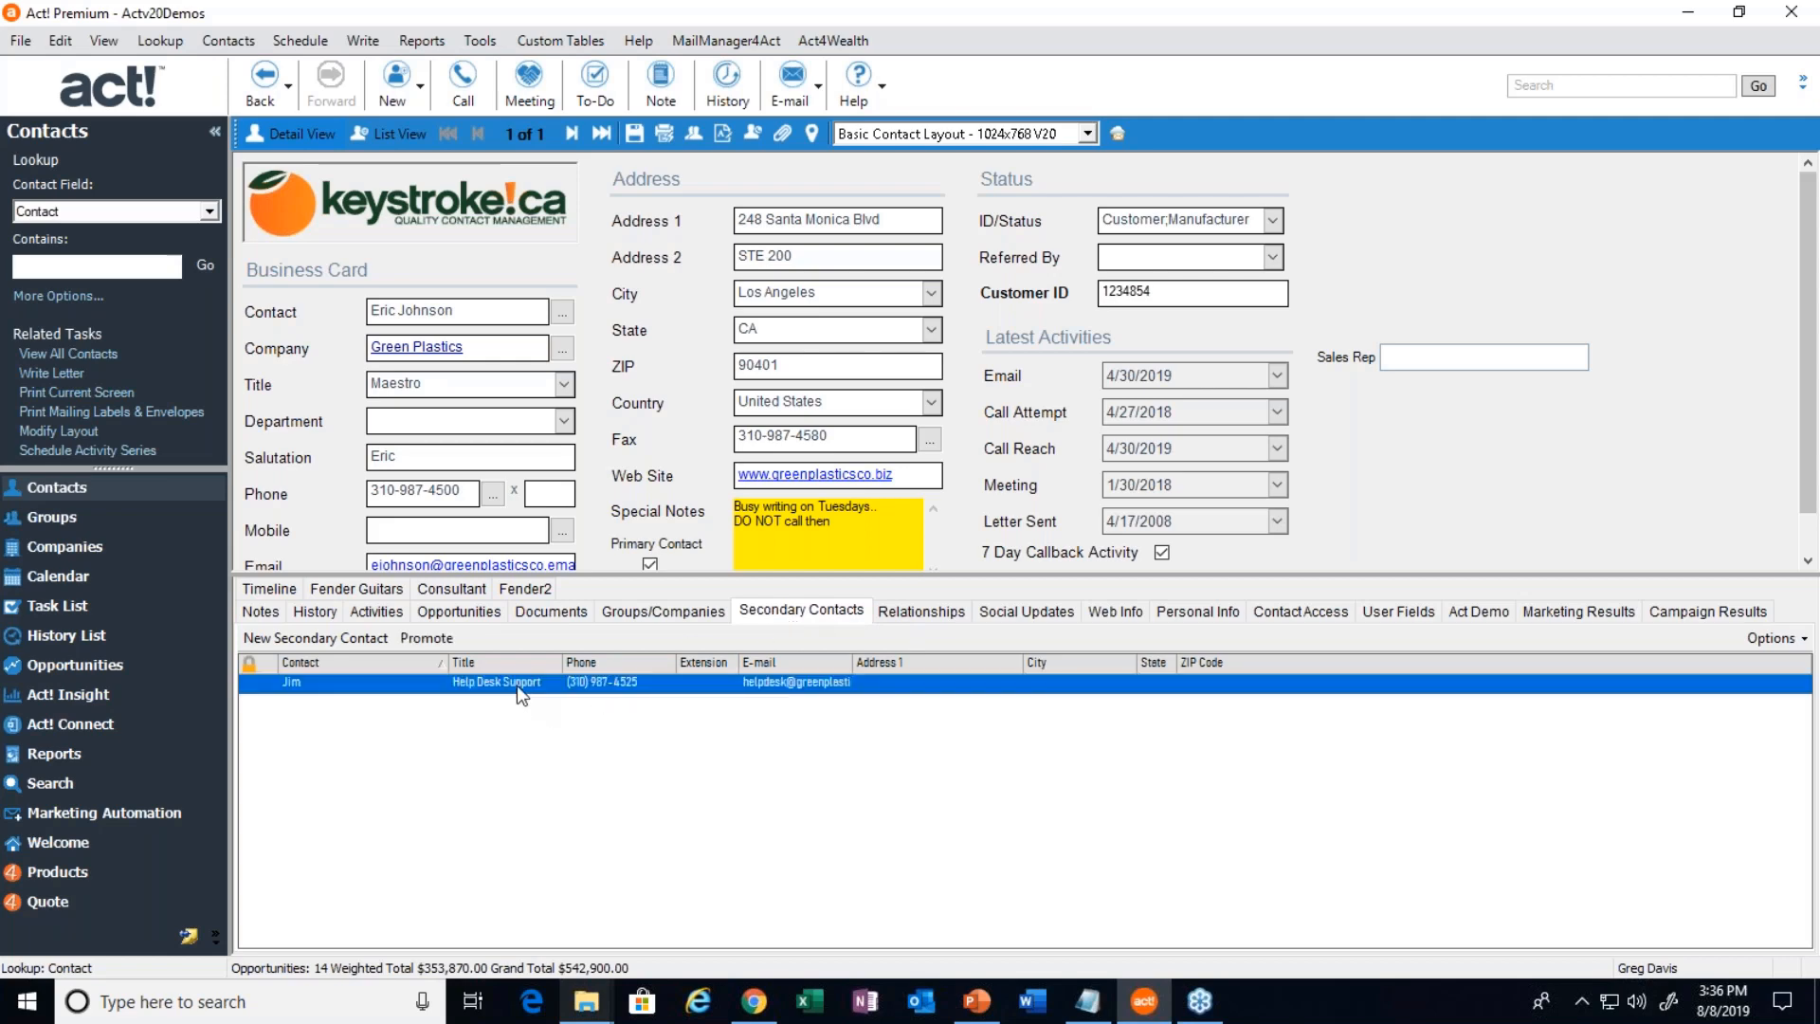
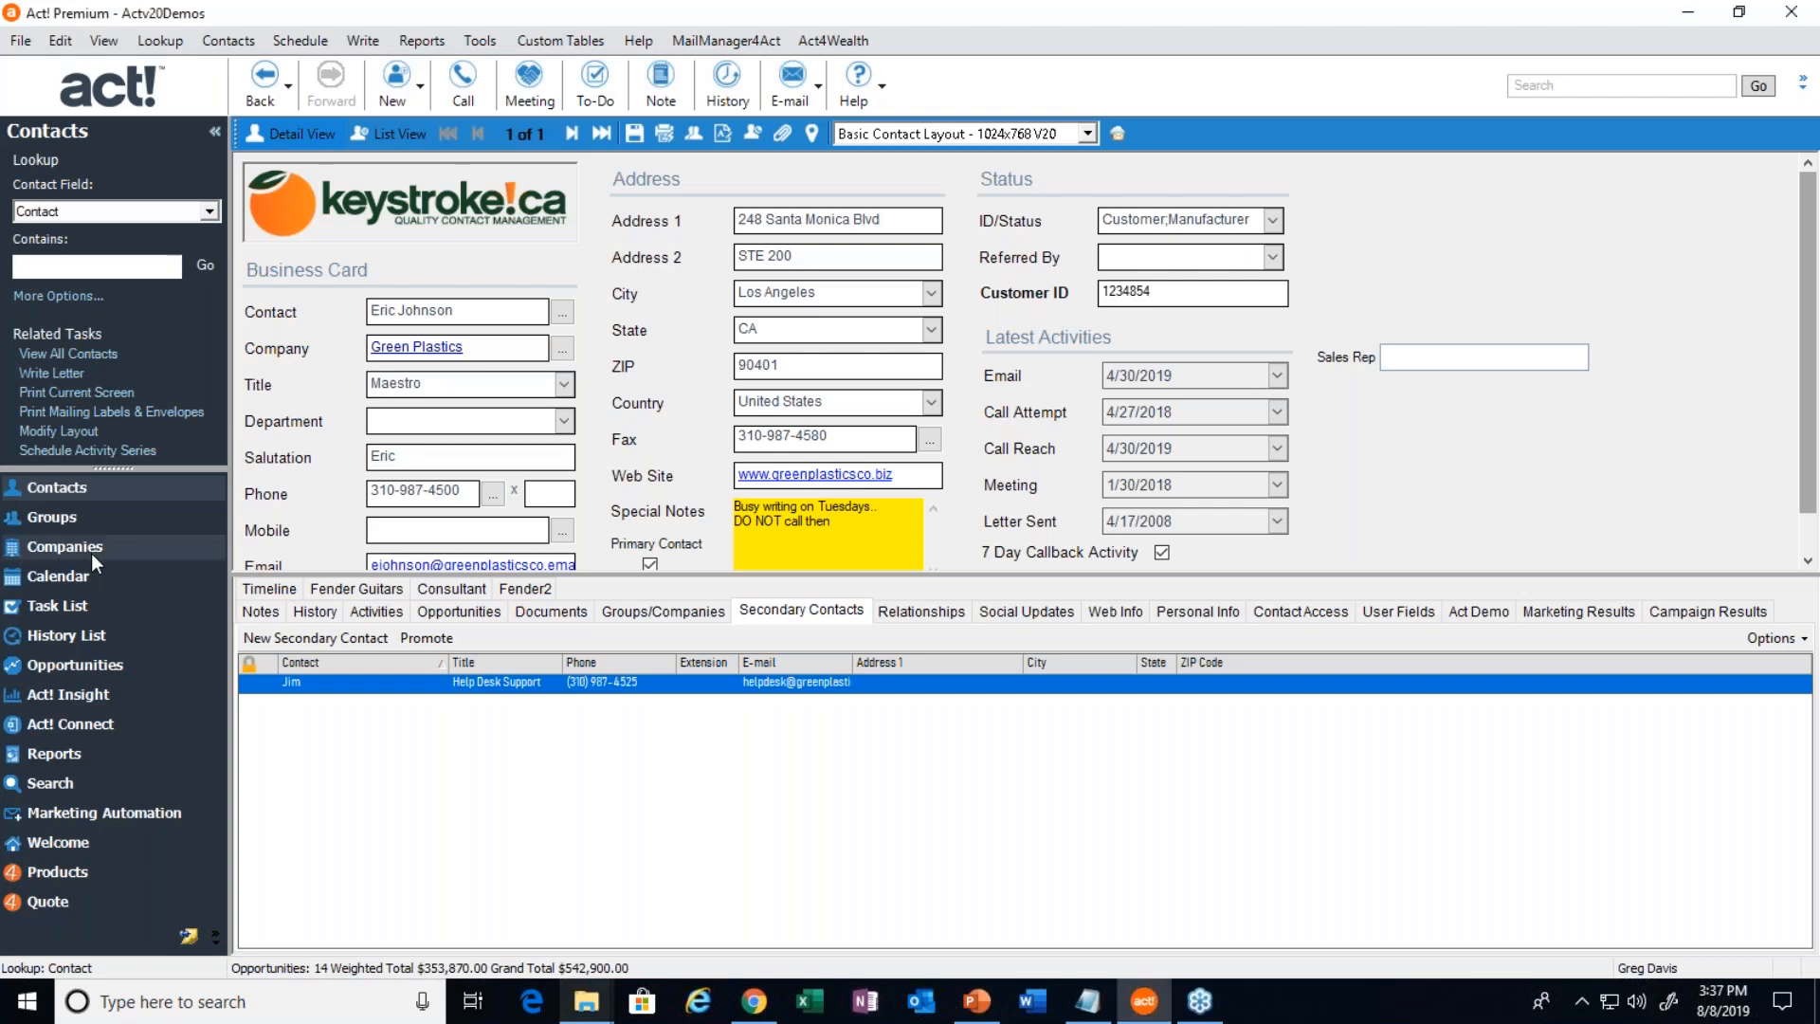
Switch to the company records, highlight the Ace Pet Store Franchises name, and display that company's documents
{"action": "left_click", "coordinate": [91, 554]}
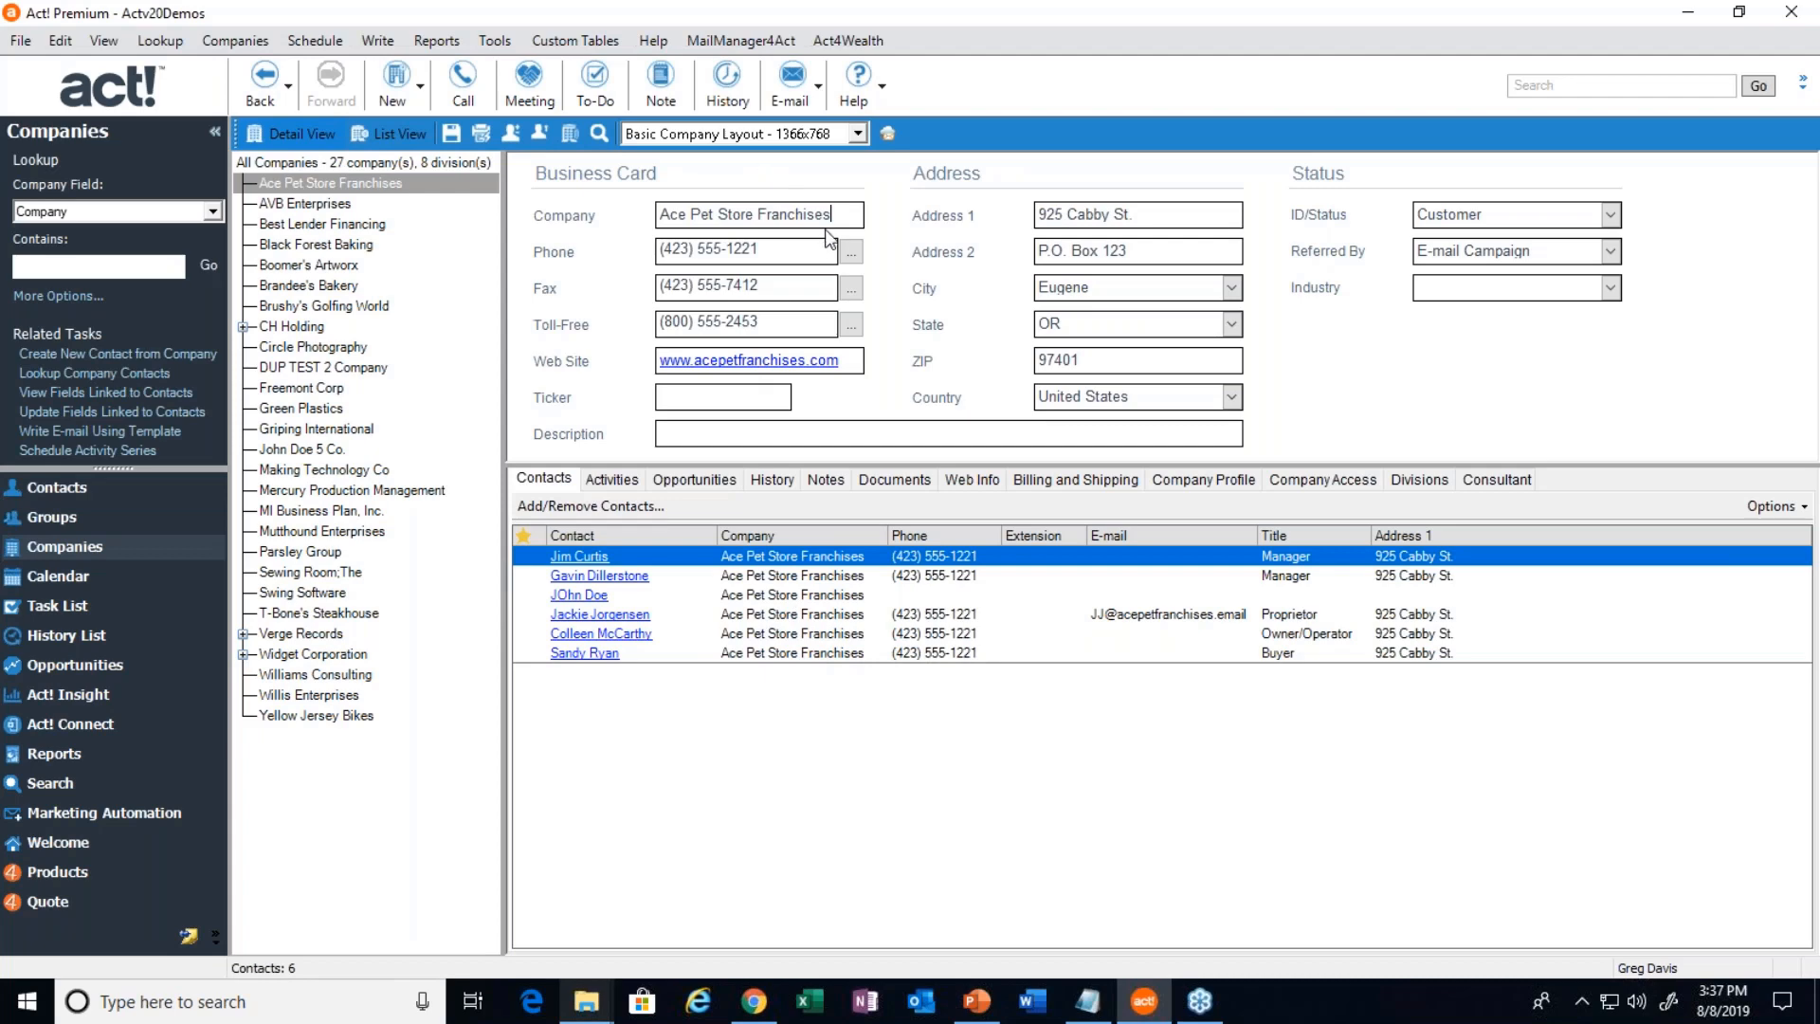
{"action": "left_click_drag", "start_coordinate": [834, 214], "coordinate": [607, 222]}
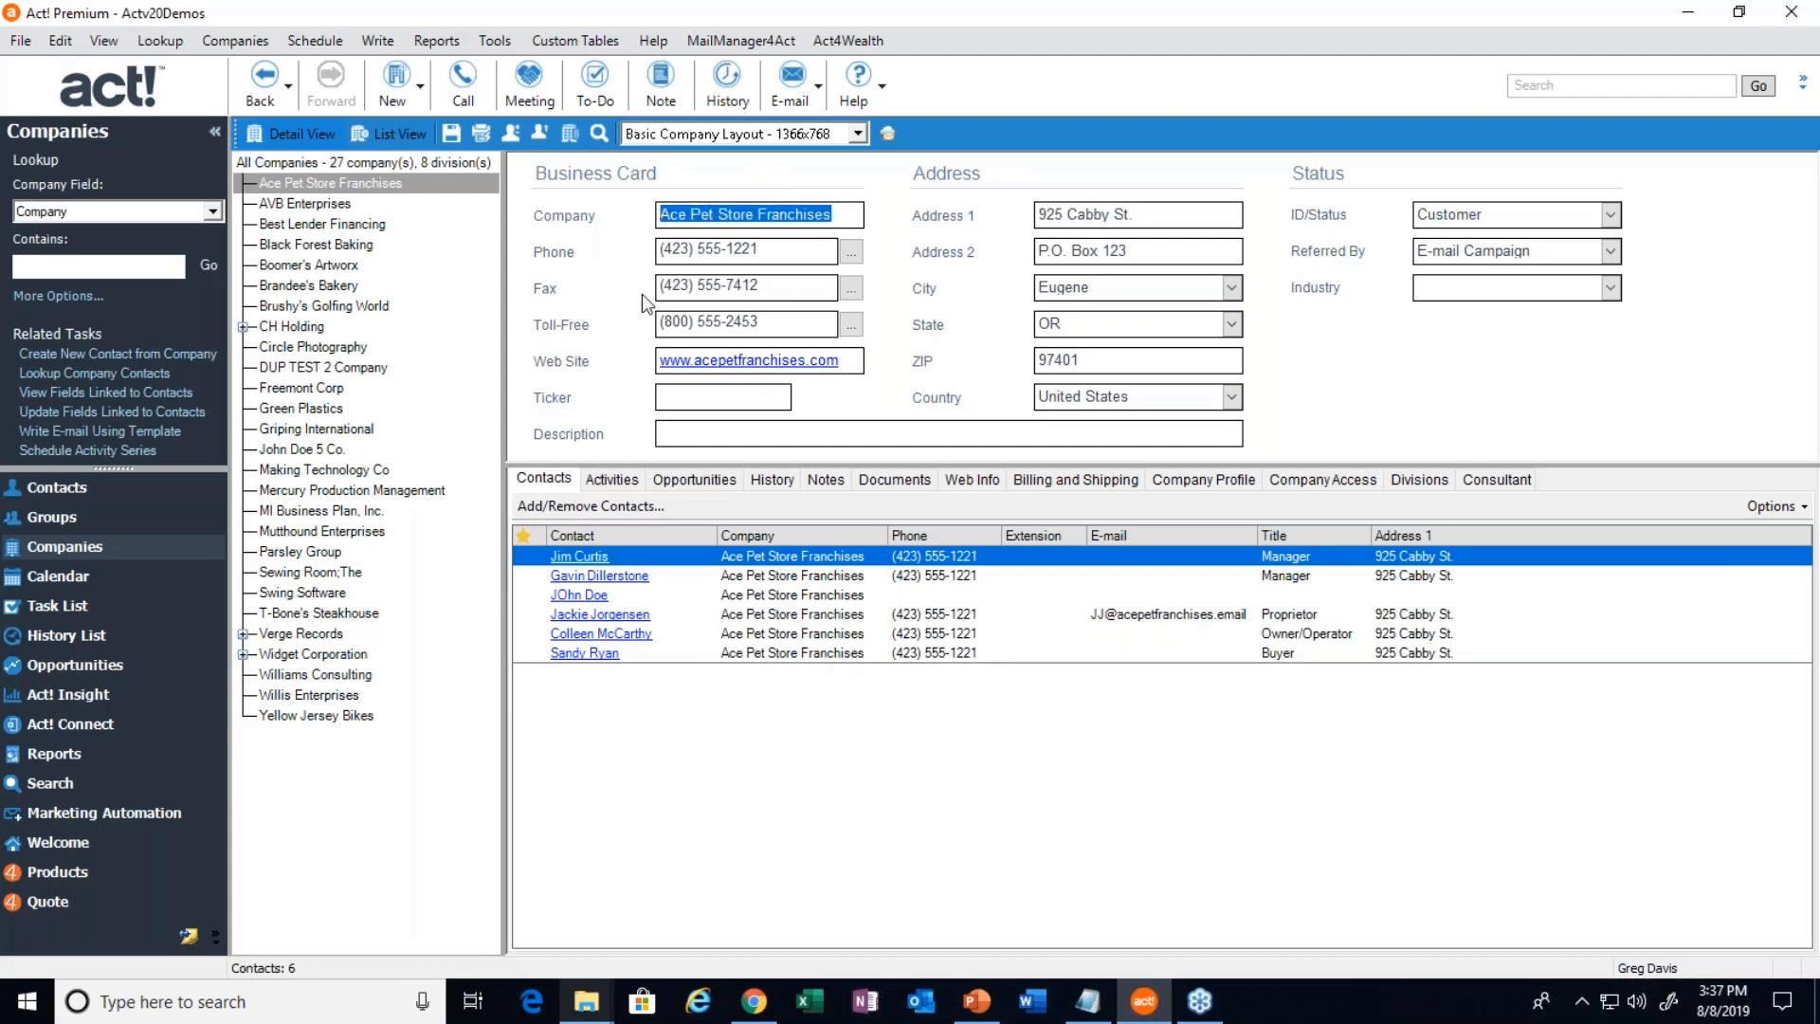
{"action": "left_click", "coordinate": [895, 479]}
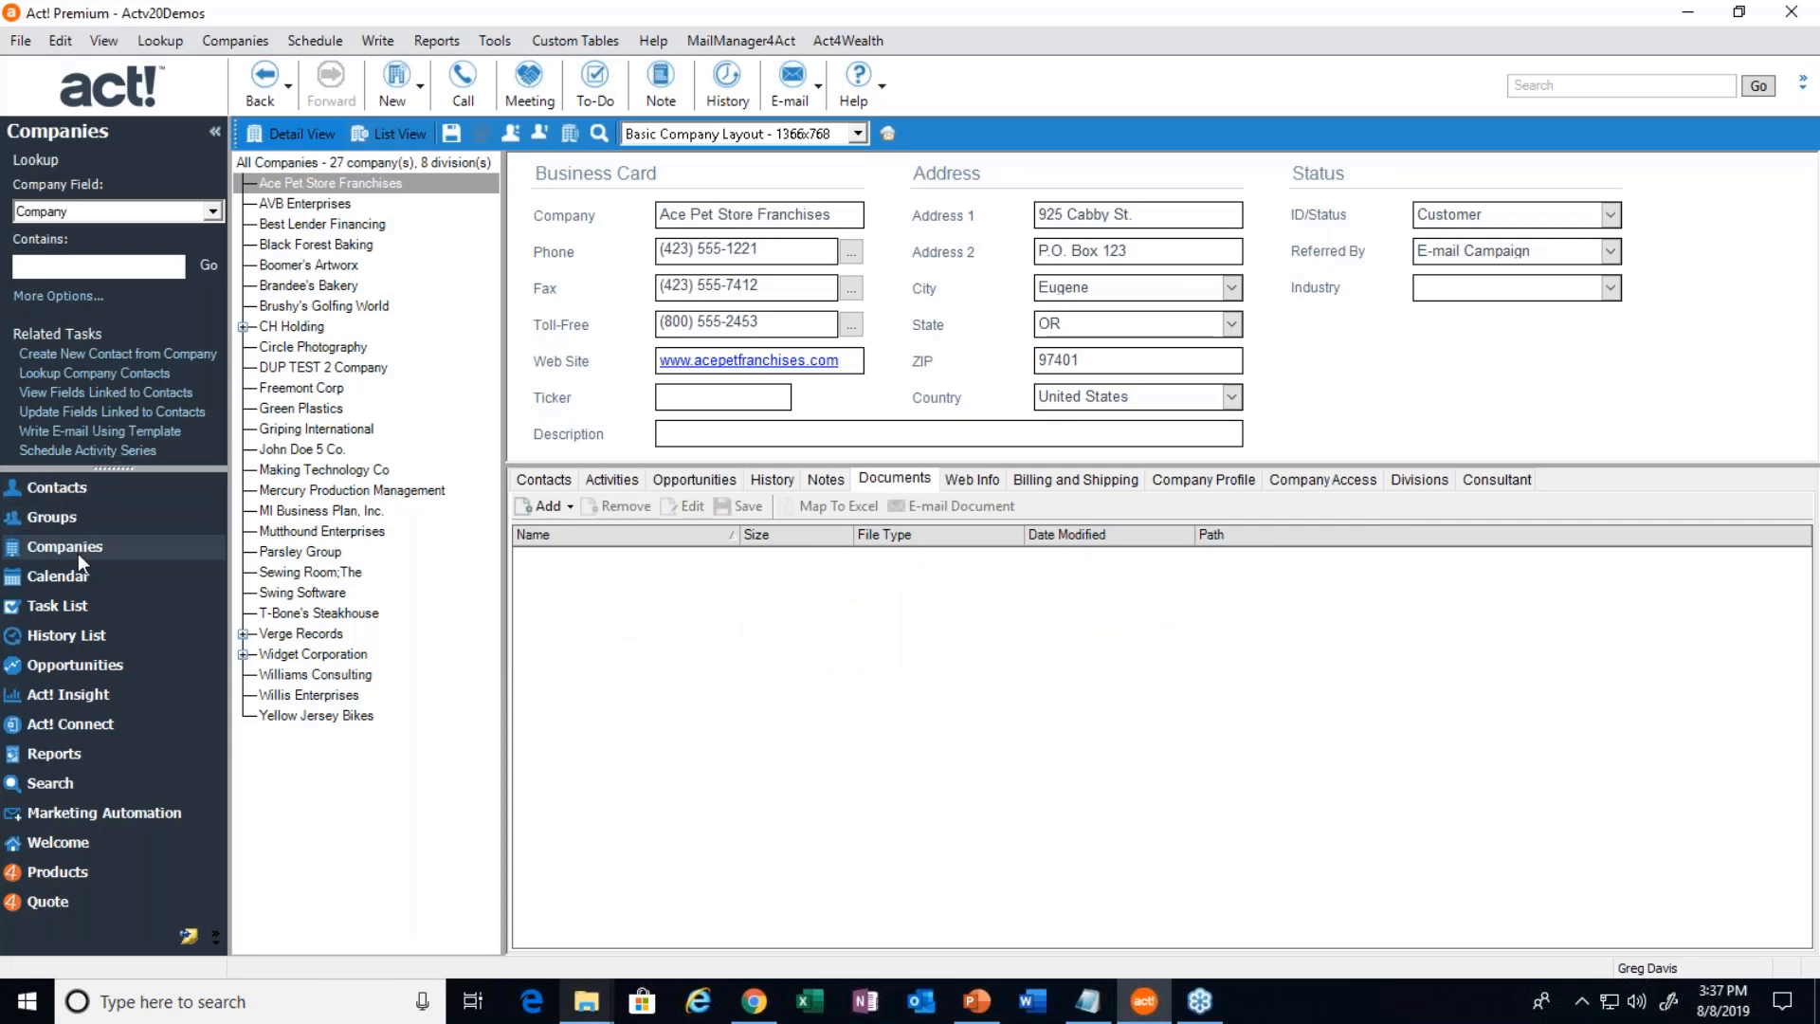
Return to the Green Plastics contact record and reselect its Help Desk Support secondary contact
{"action": "left_click", "coordinate": [47, 486]}
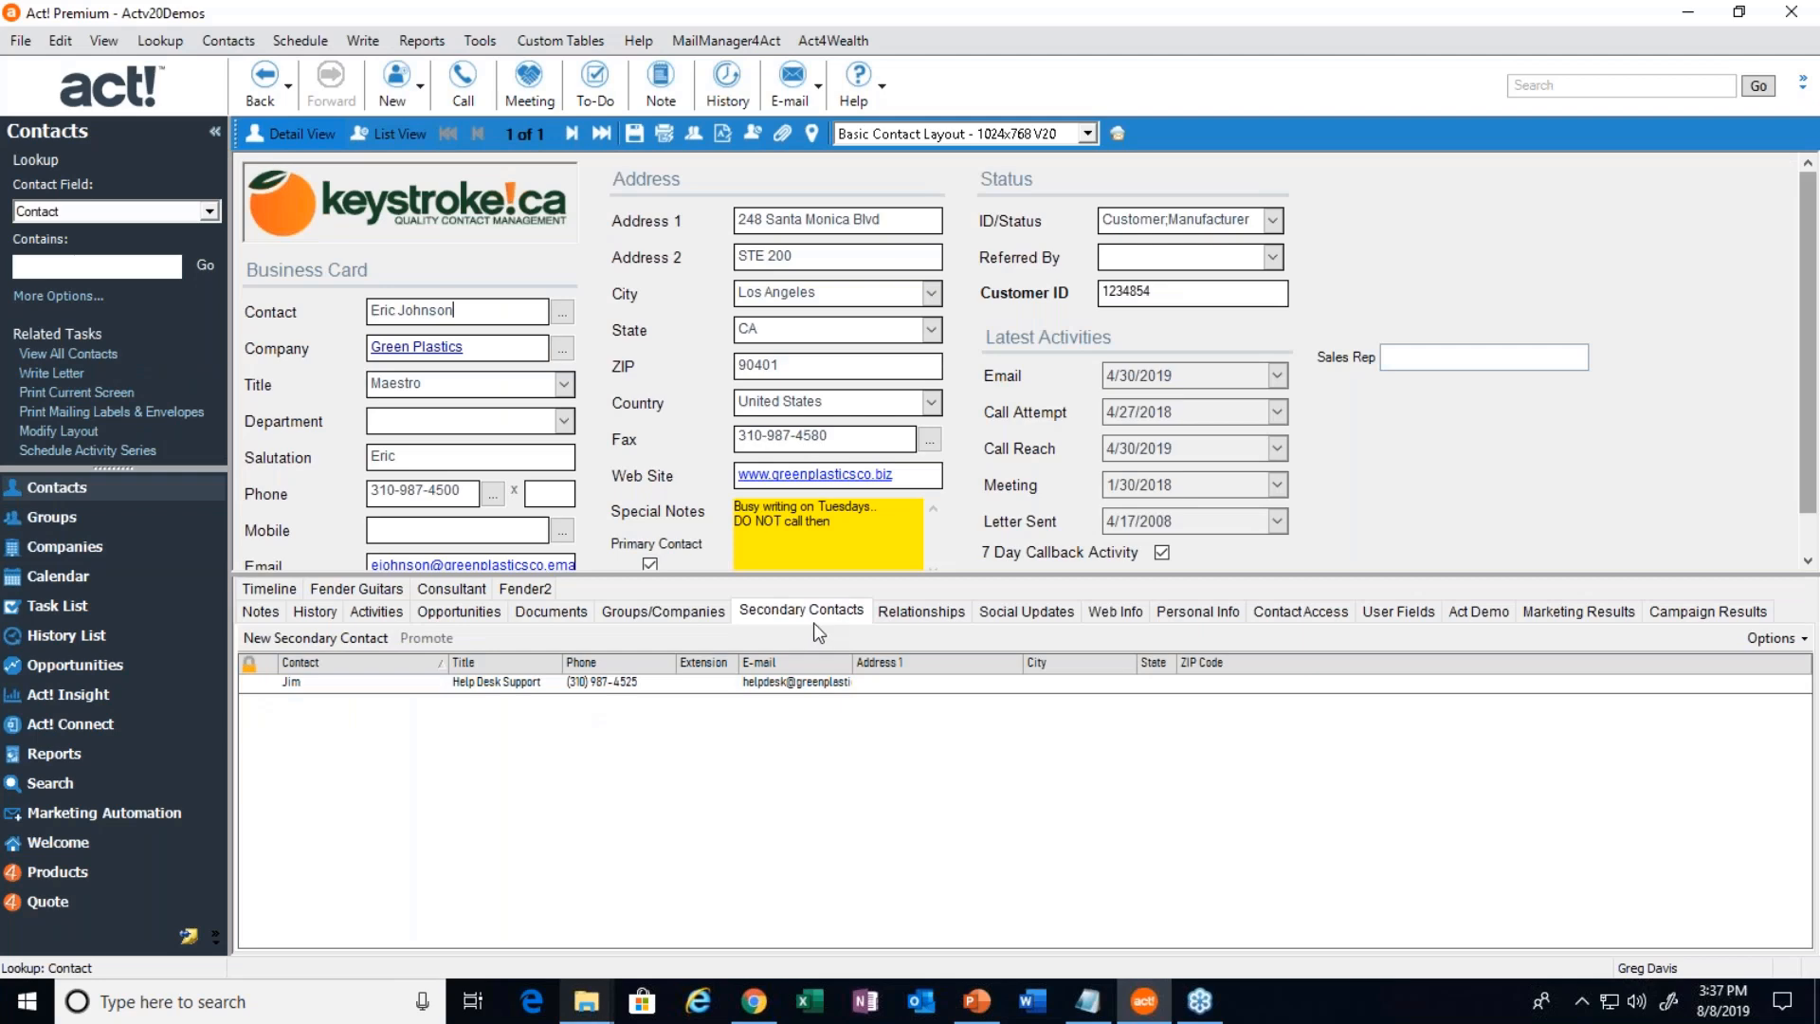
{"action": "left_click", "coordinate": [812, 688]}
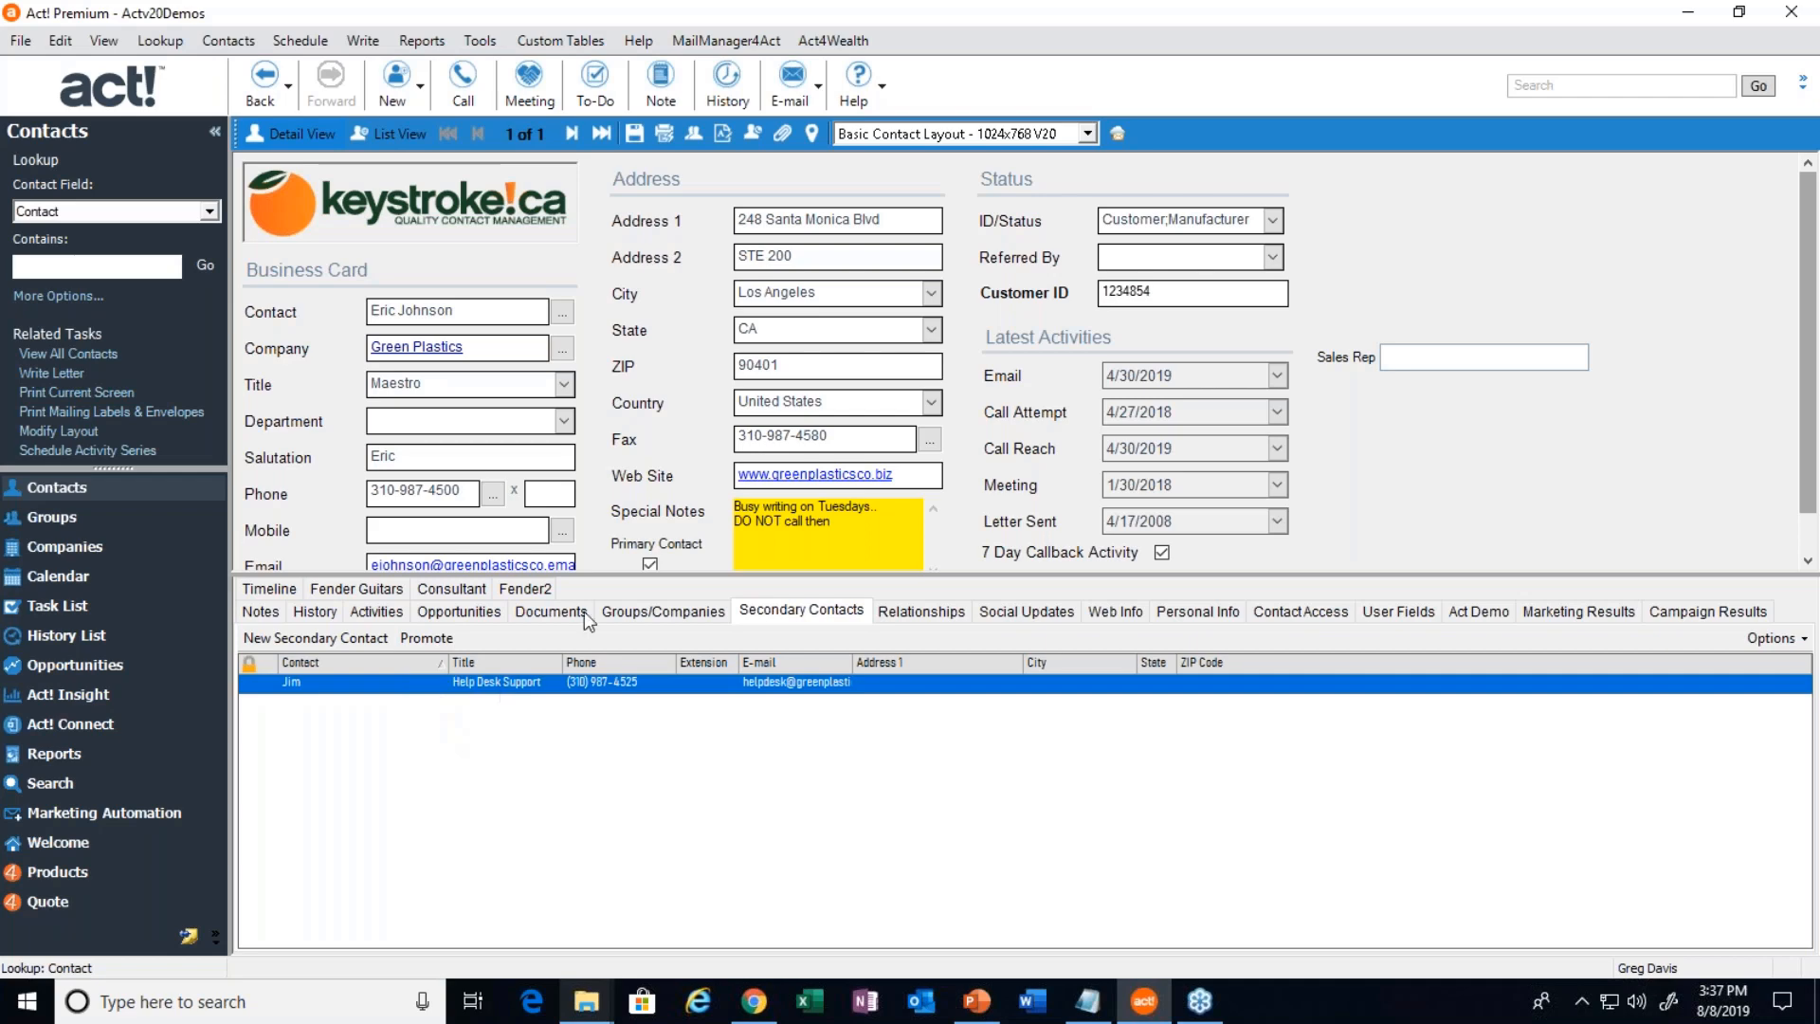
Display the contact's relationships, highlight the contact's name, and open the related contact at Williams Consulting
{"action": "left_click", "coordinate": [895, 616]}
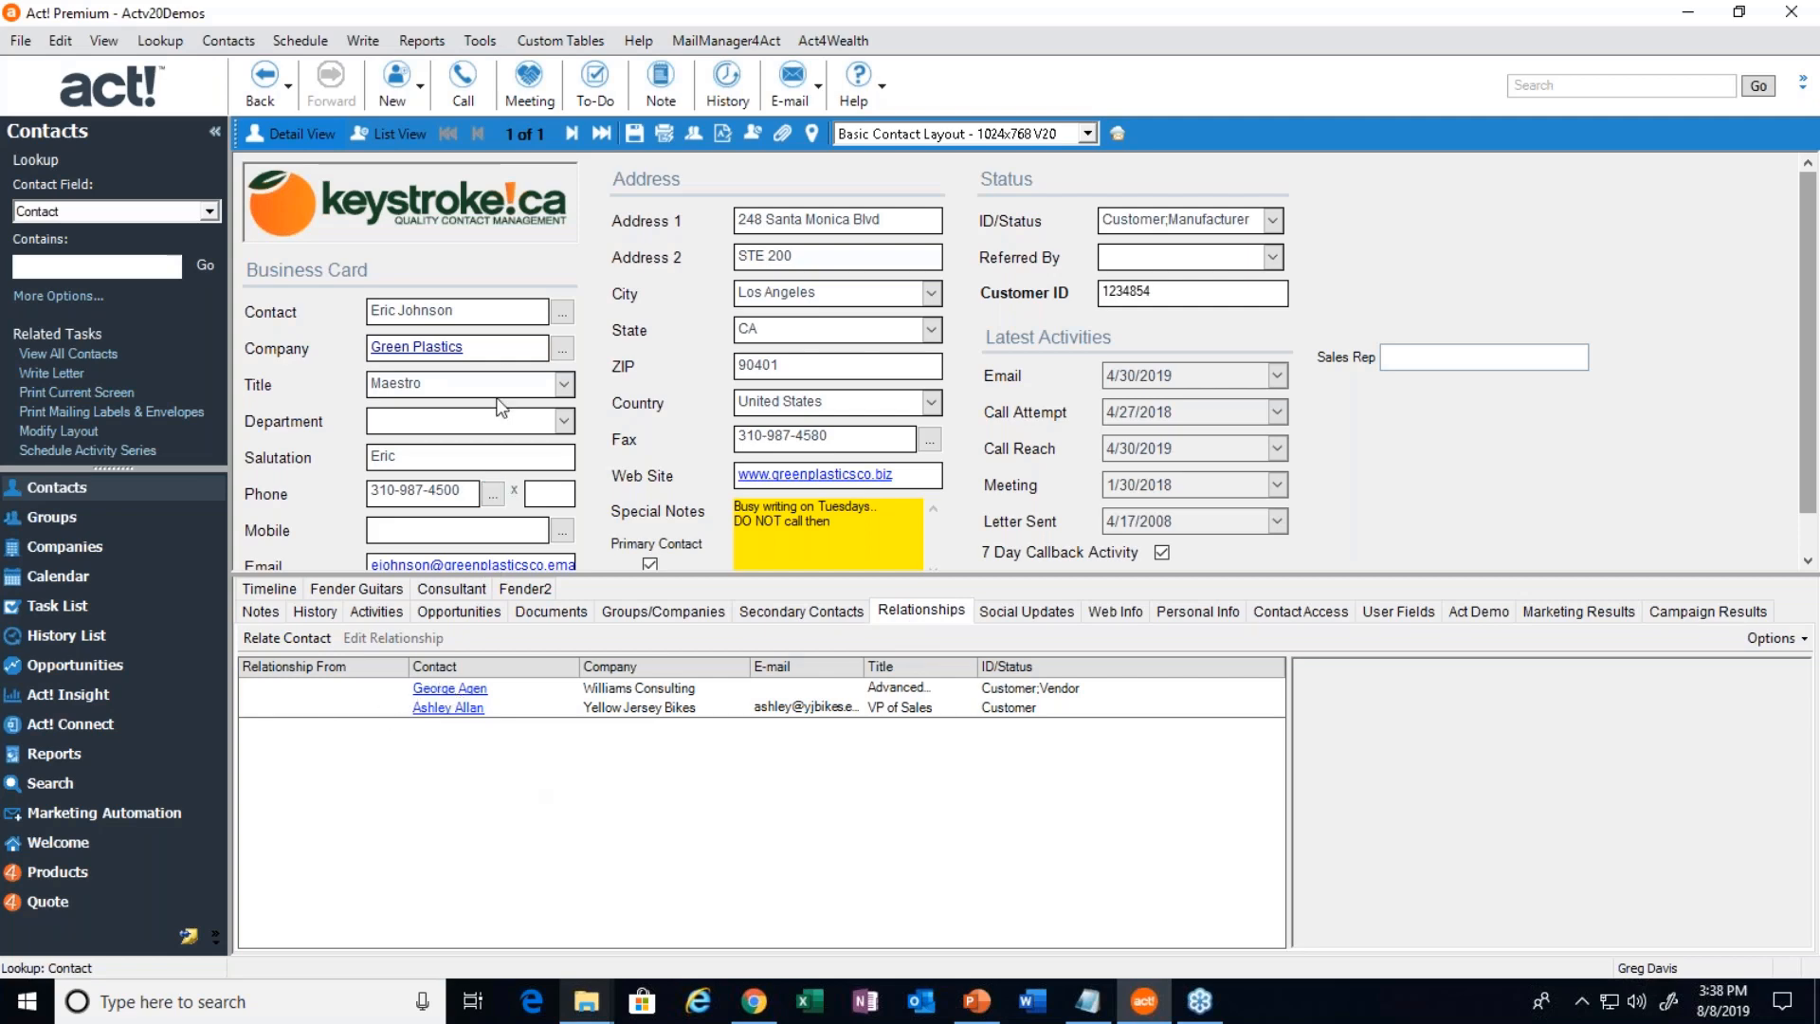
{"action": "left_click_drag", "start_coordinate": [456, 310], "coordinate": [300, 309]}
{"action": "left_click", "coordinate": [439, 697]}
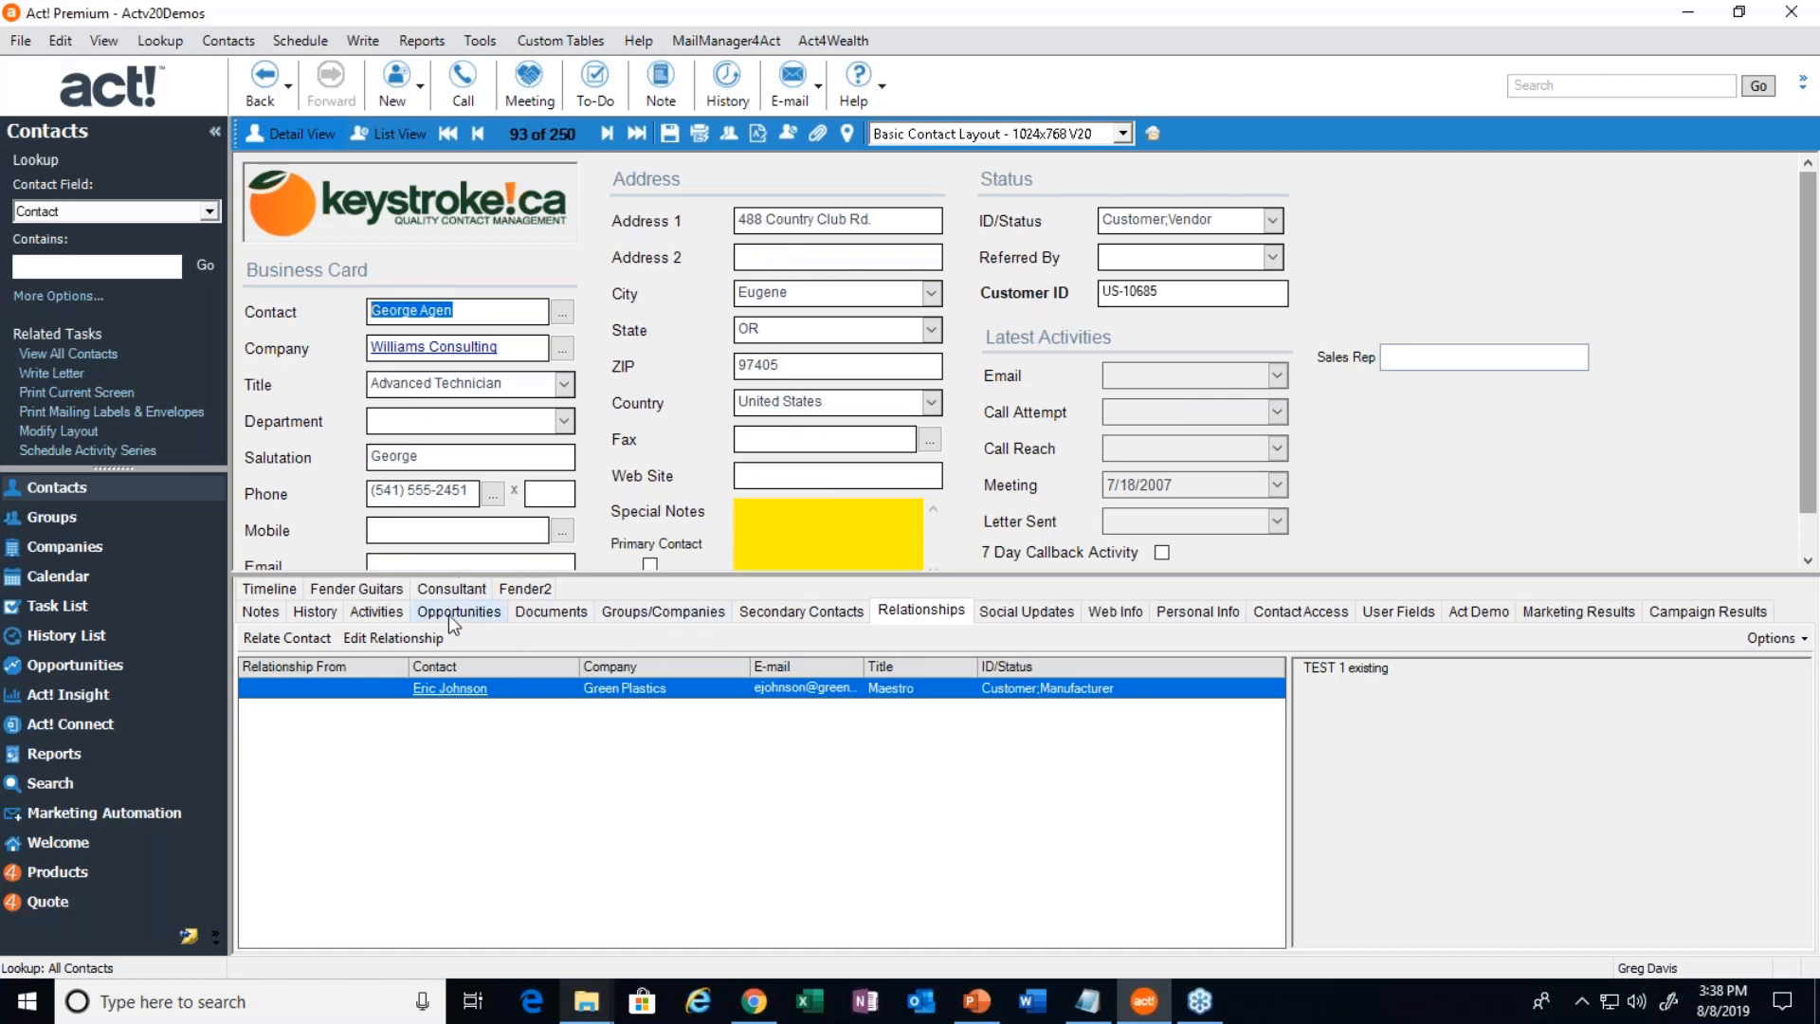
Review the history and documents of the Williams Consulting contact
{"action": "left_click", "coordinate": [317, 610]}
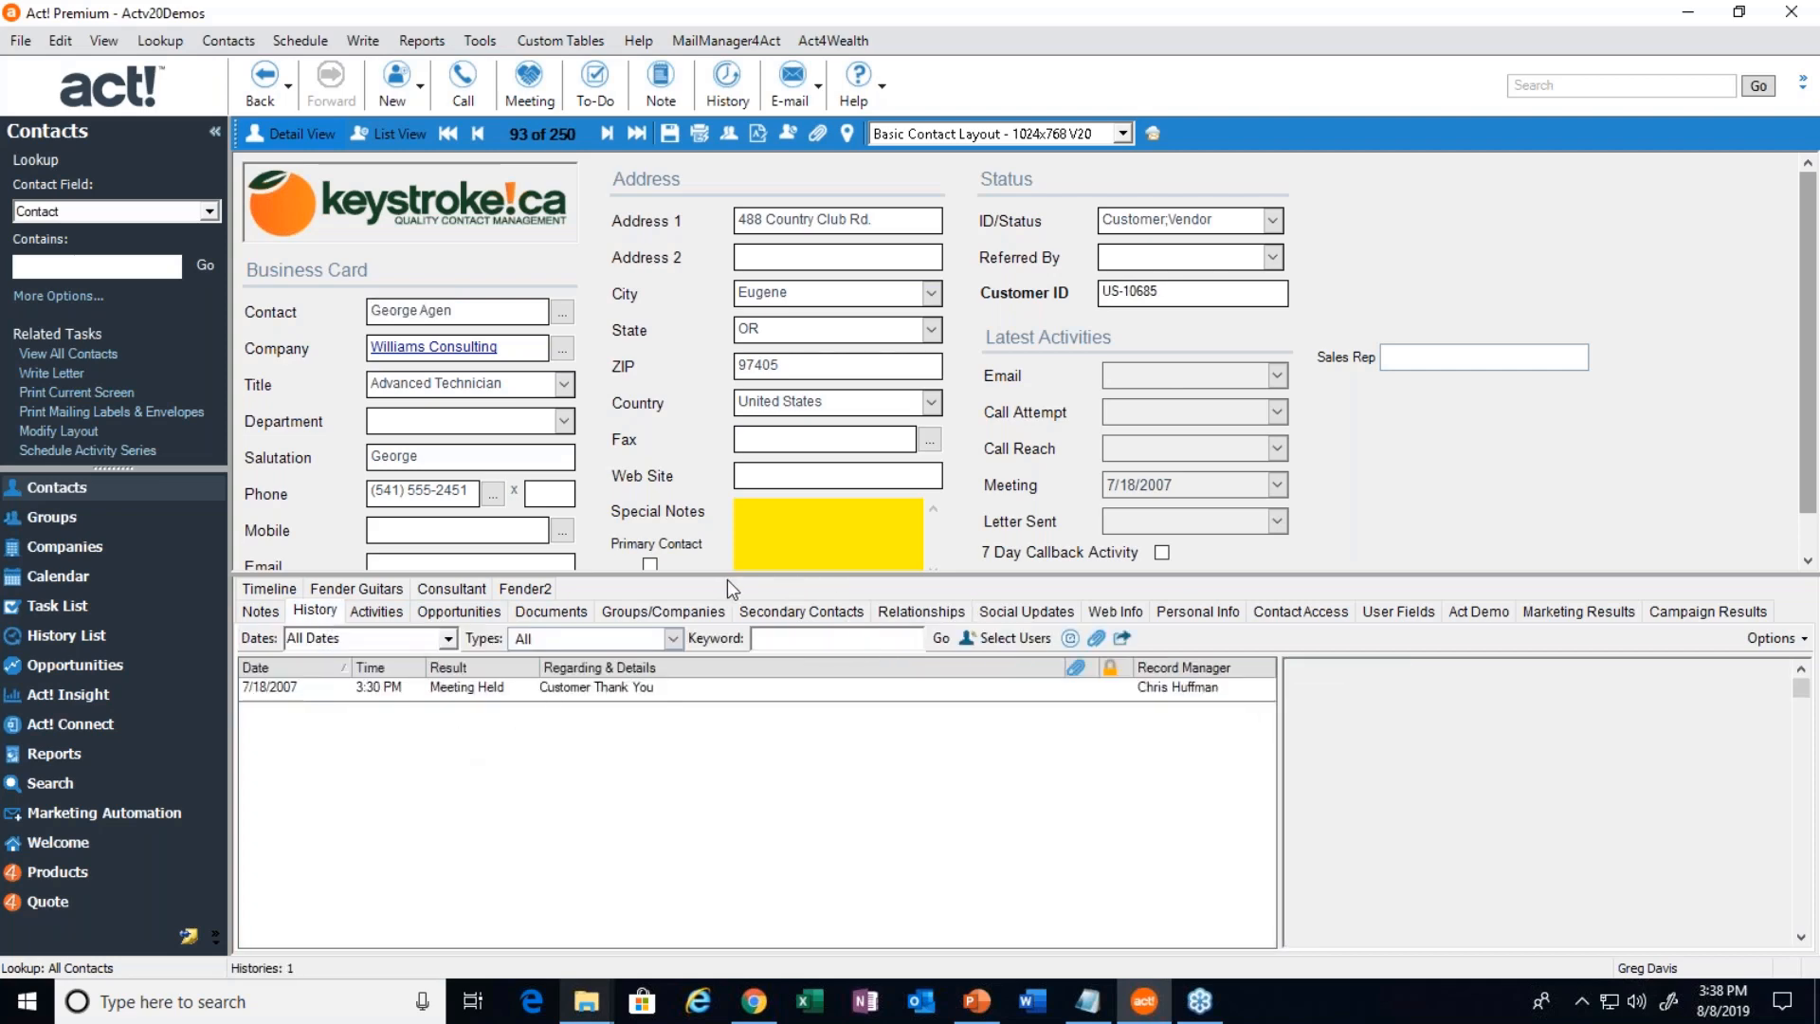
{"action": "left_click", "coordinate": [546, 611]}
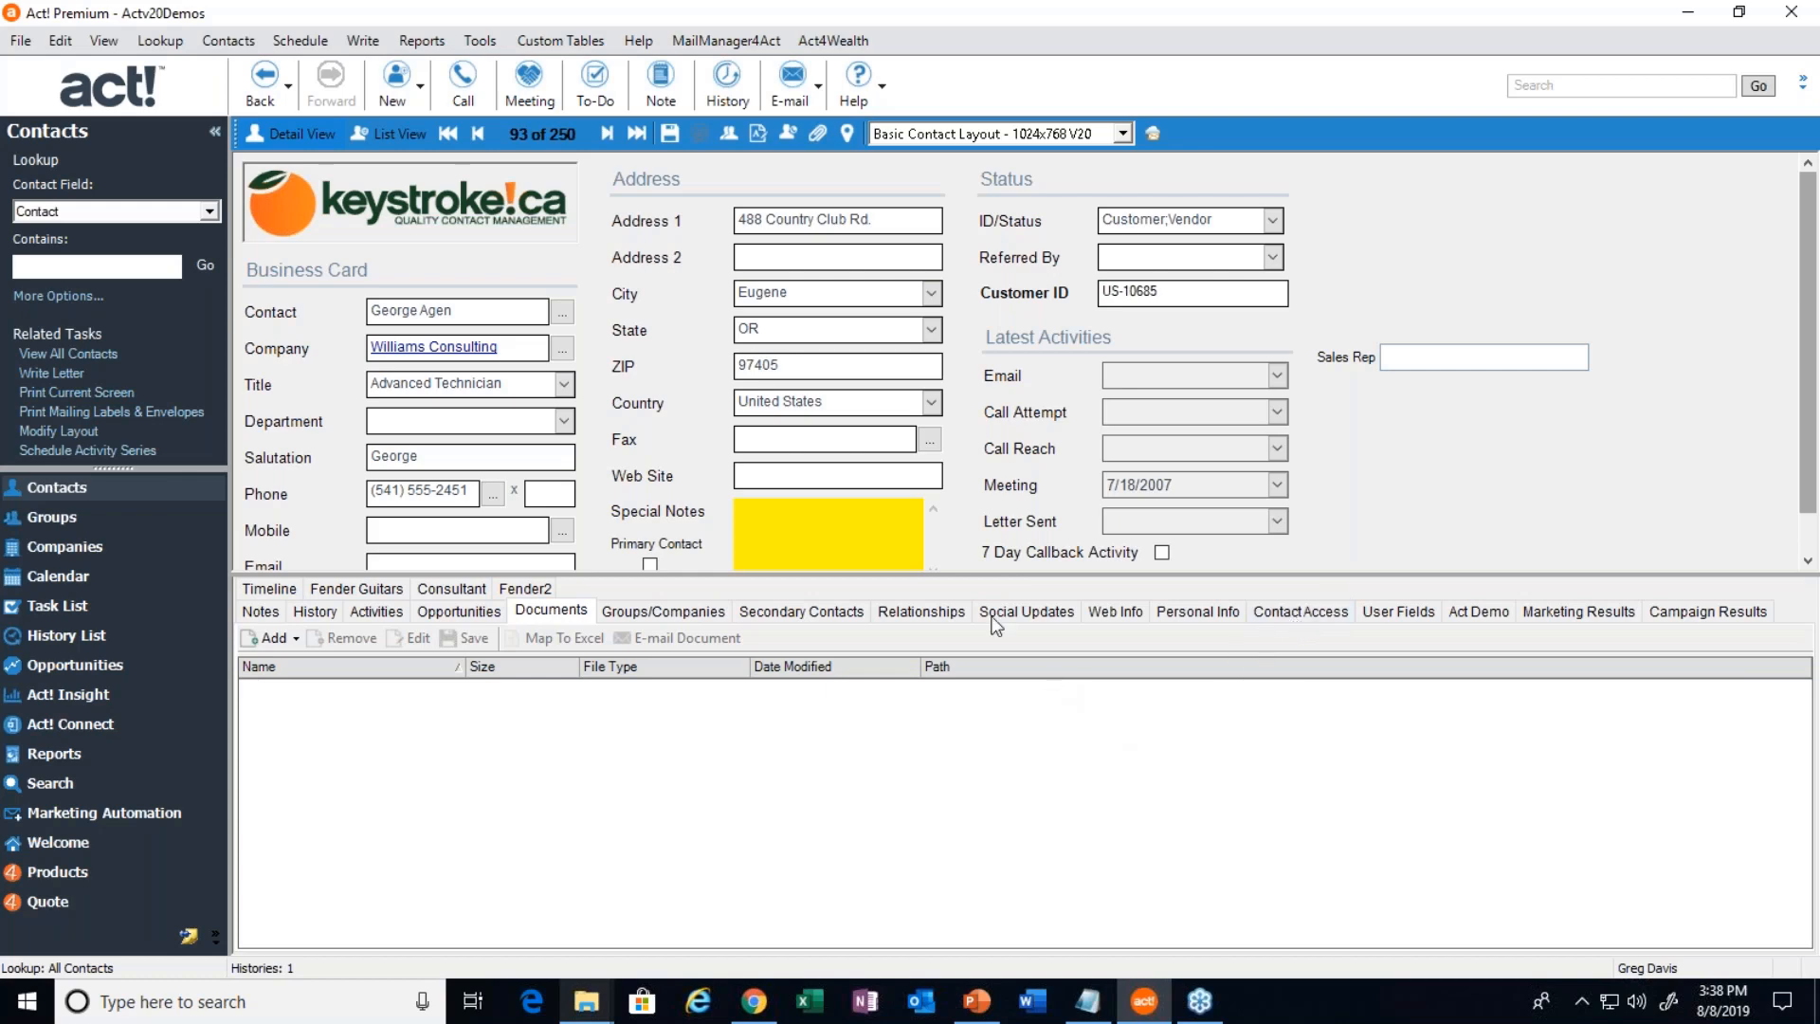
Display this contact's relationships, open the related contact at Green Plastics, and show that contact's web info
{"action": "left_click", "coordinate": [913, 612]}
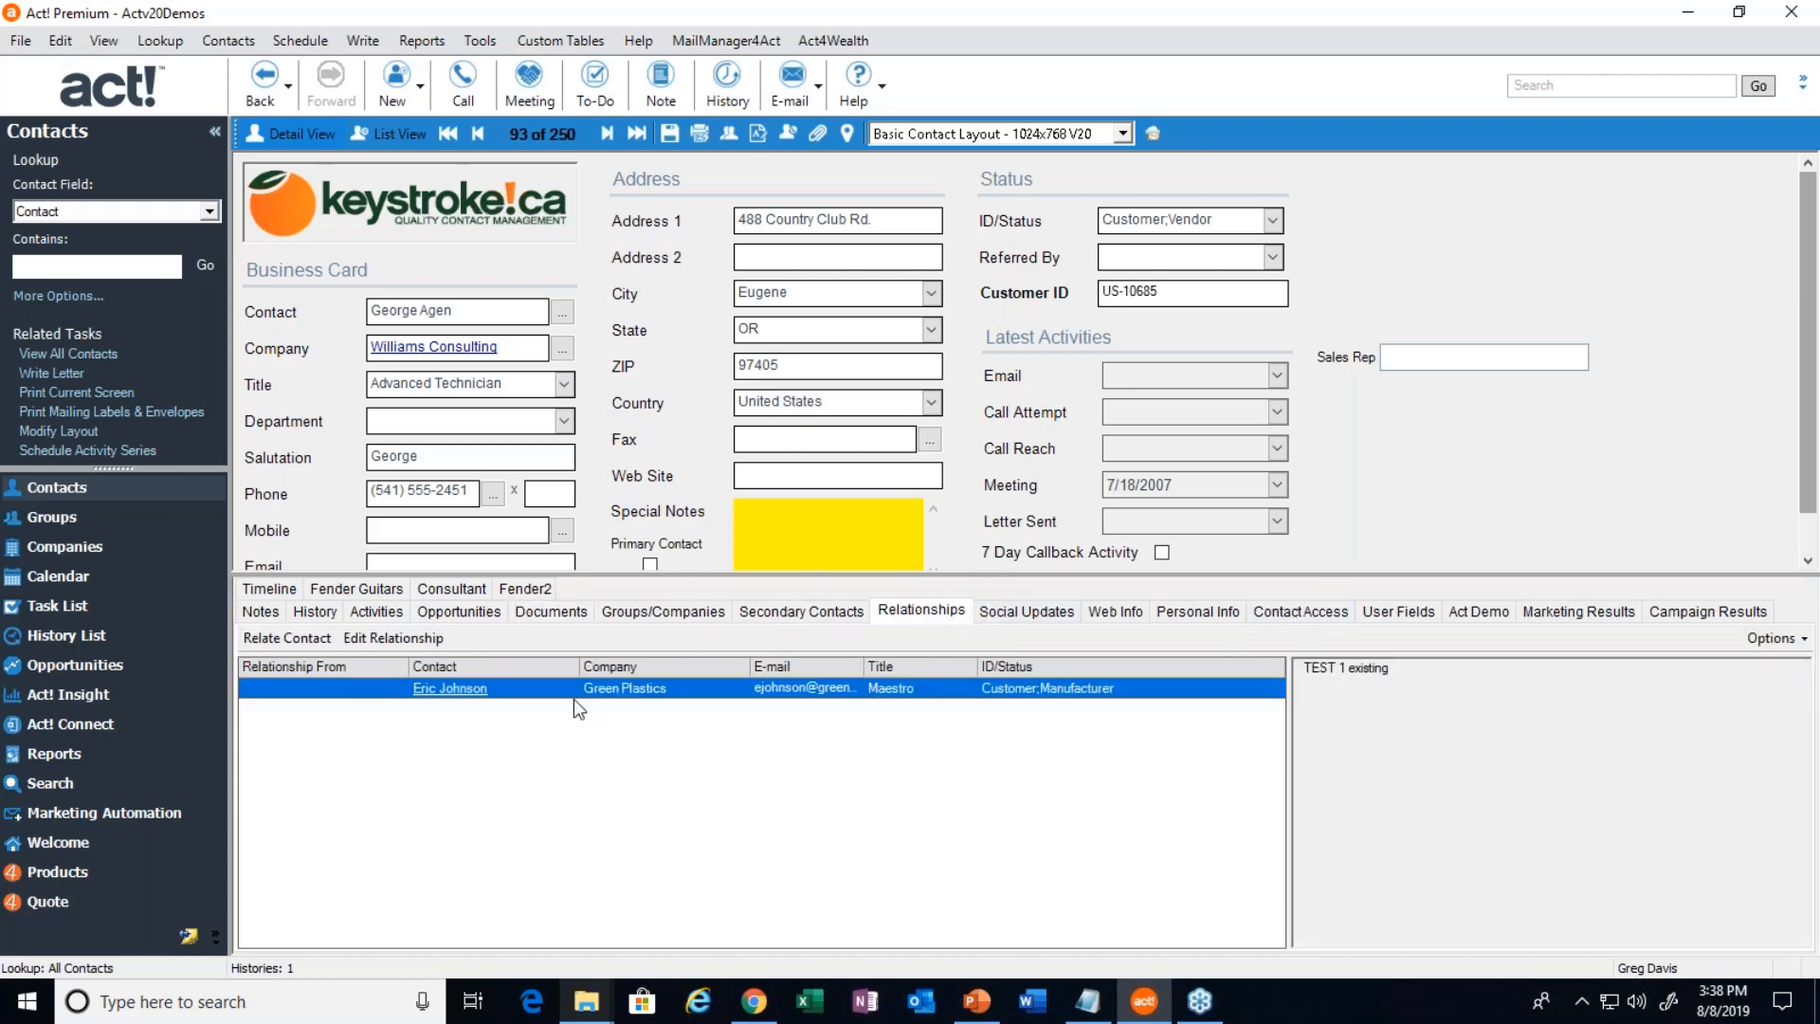
{"action": "left_click", "coordinate": [439, 697]}
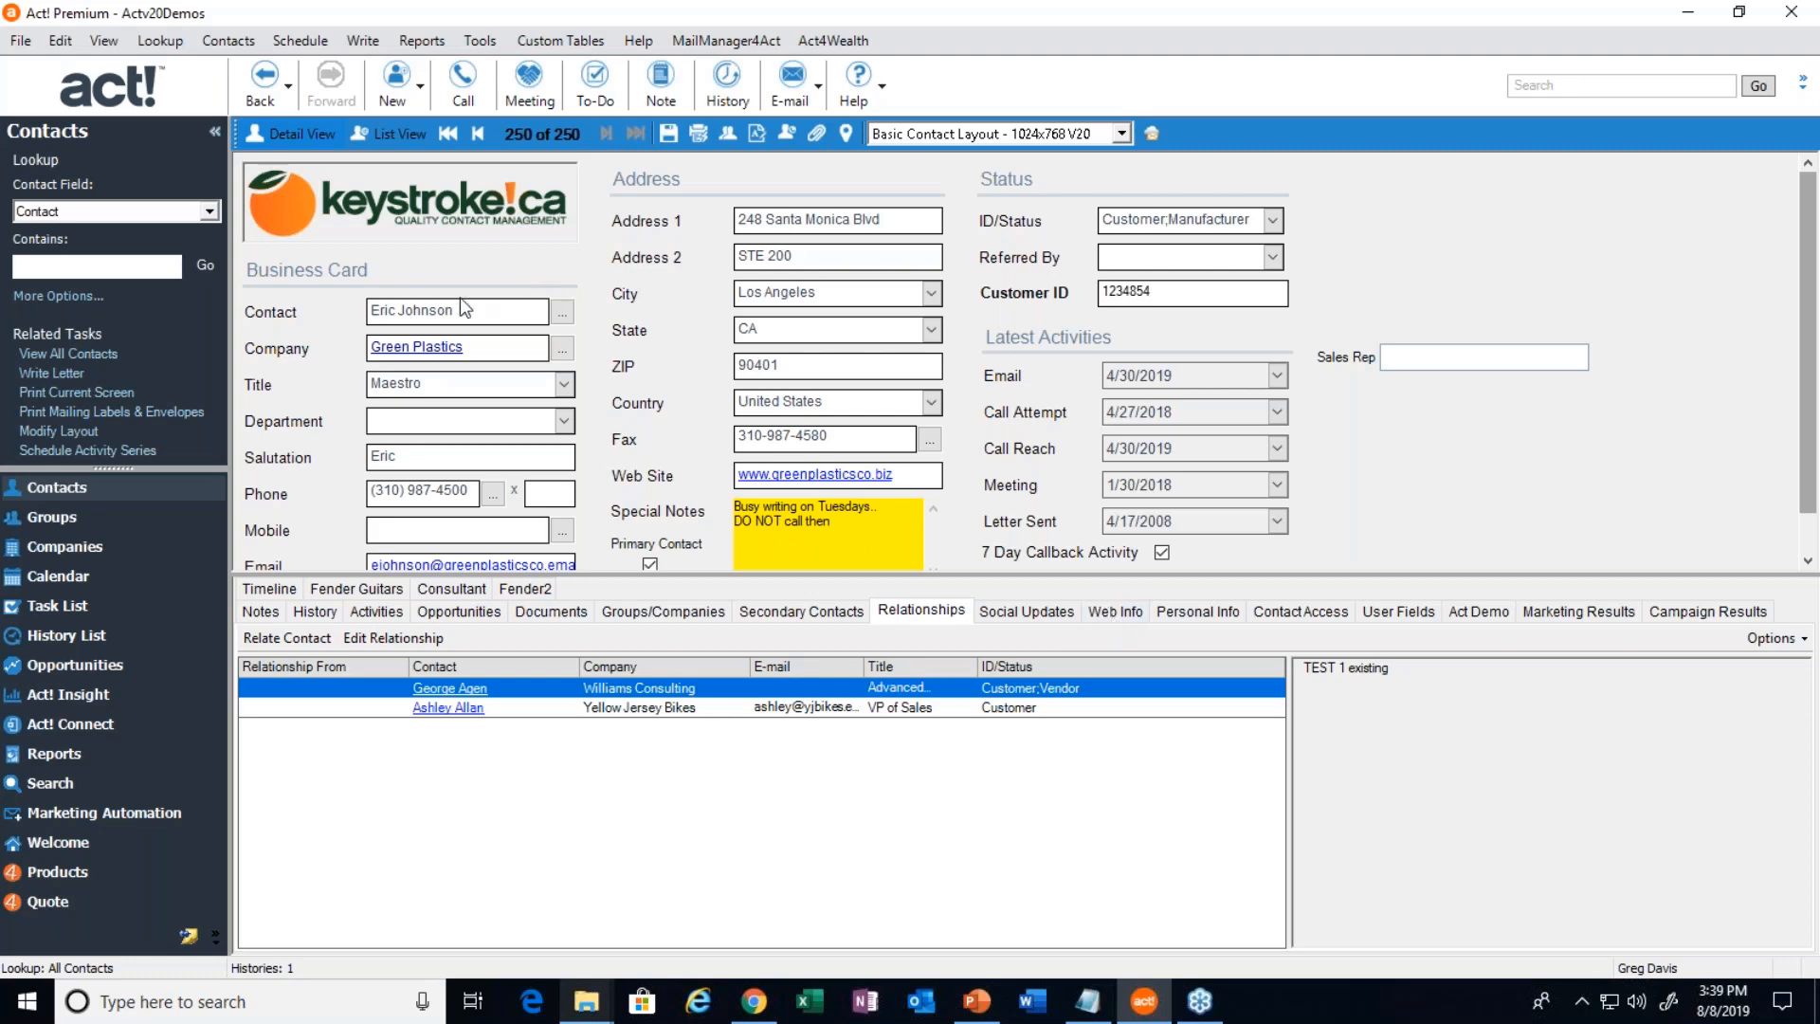
{"action": "left_click", "coordinate": [1114, 611]}
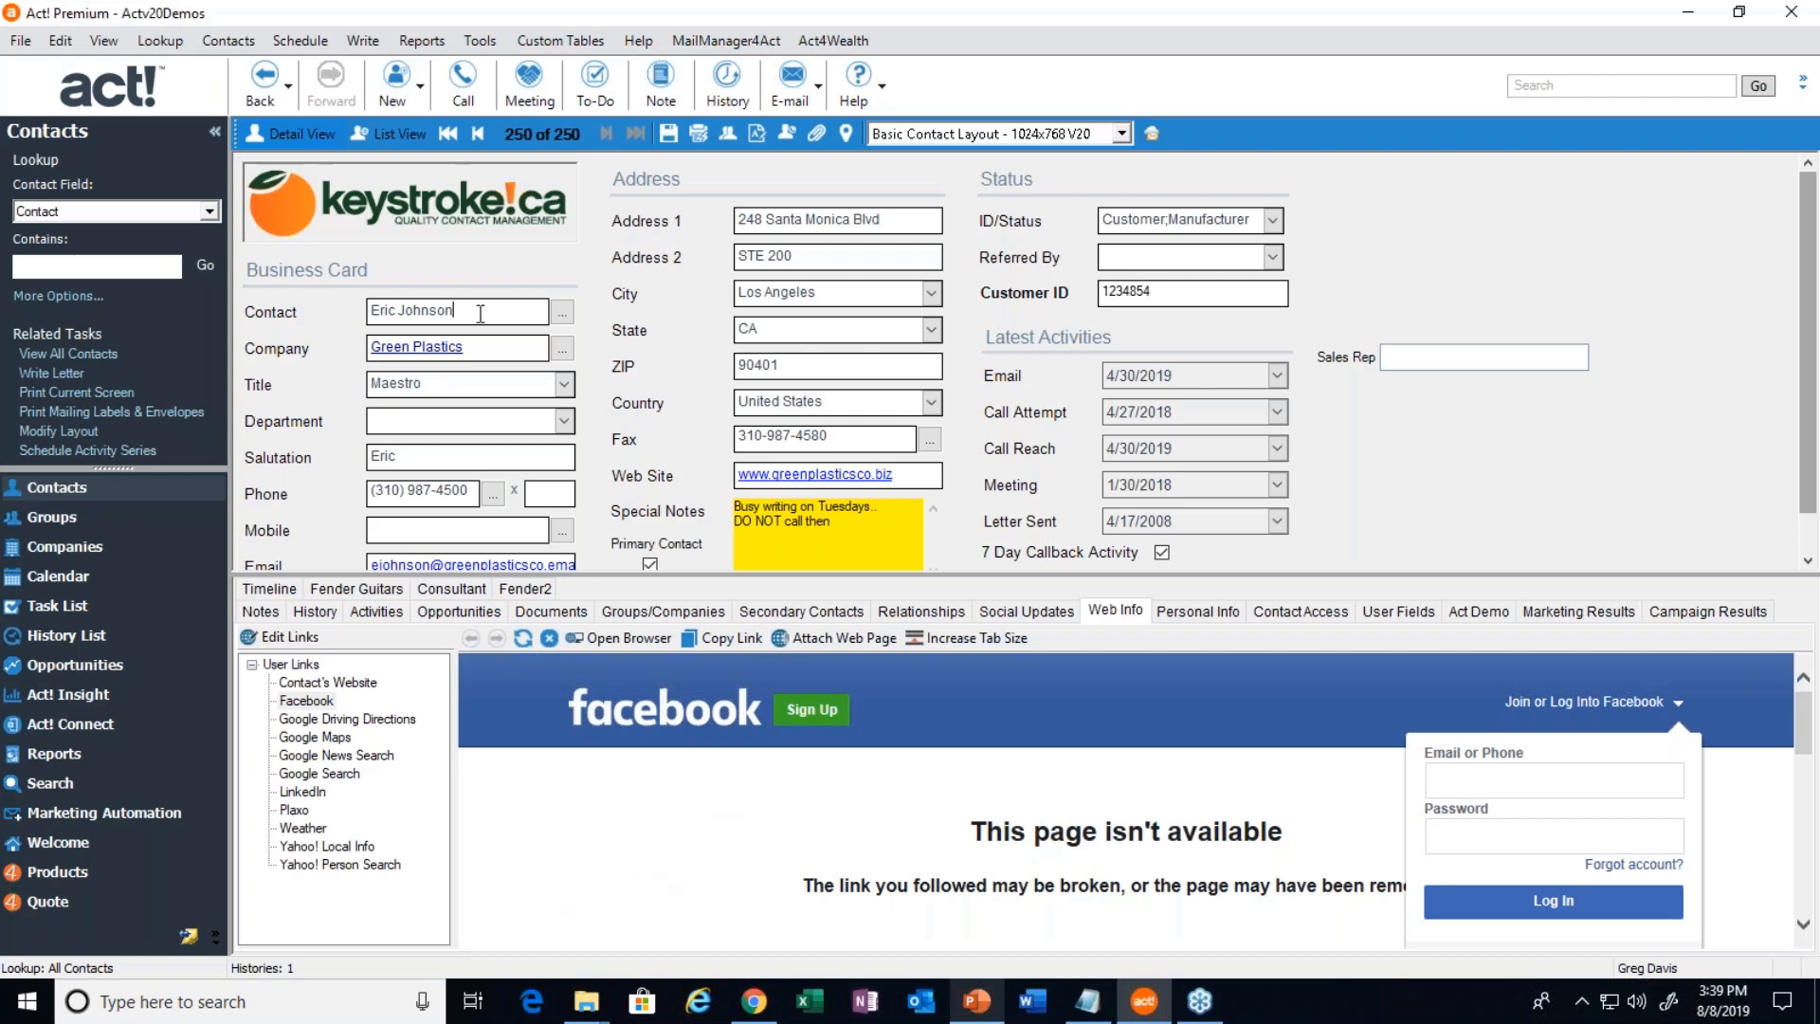
Highlight the contact's name, load the Google Maps link for the address, and highlight the ZIP code
{"action": "left_click_drag", "start_coordinate": [480, 313], "coordinate": [278, 303]}
{"action": "left_click", "coordinate": [307, 724]}
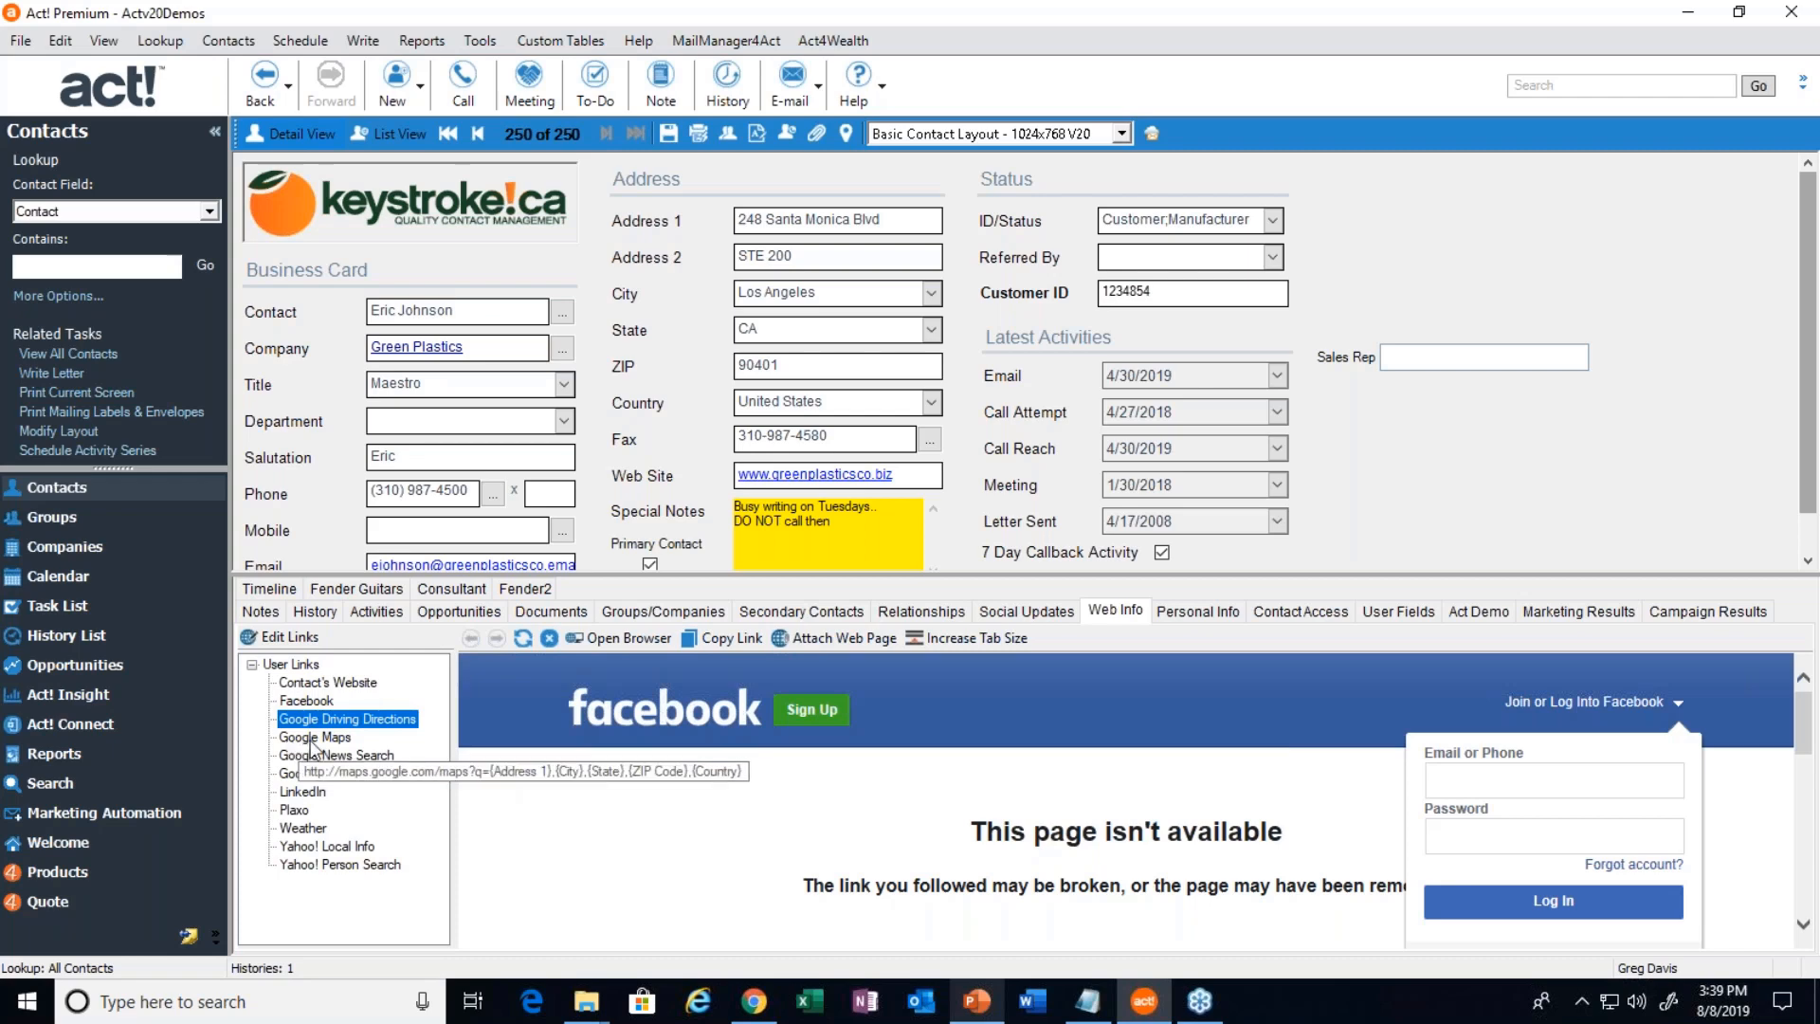
{"action": "left_click", "coordinate": [312, 740]}
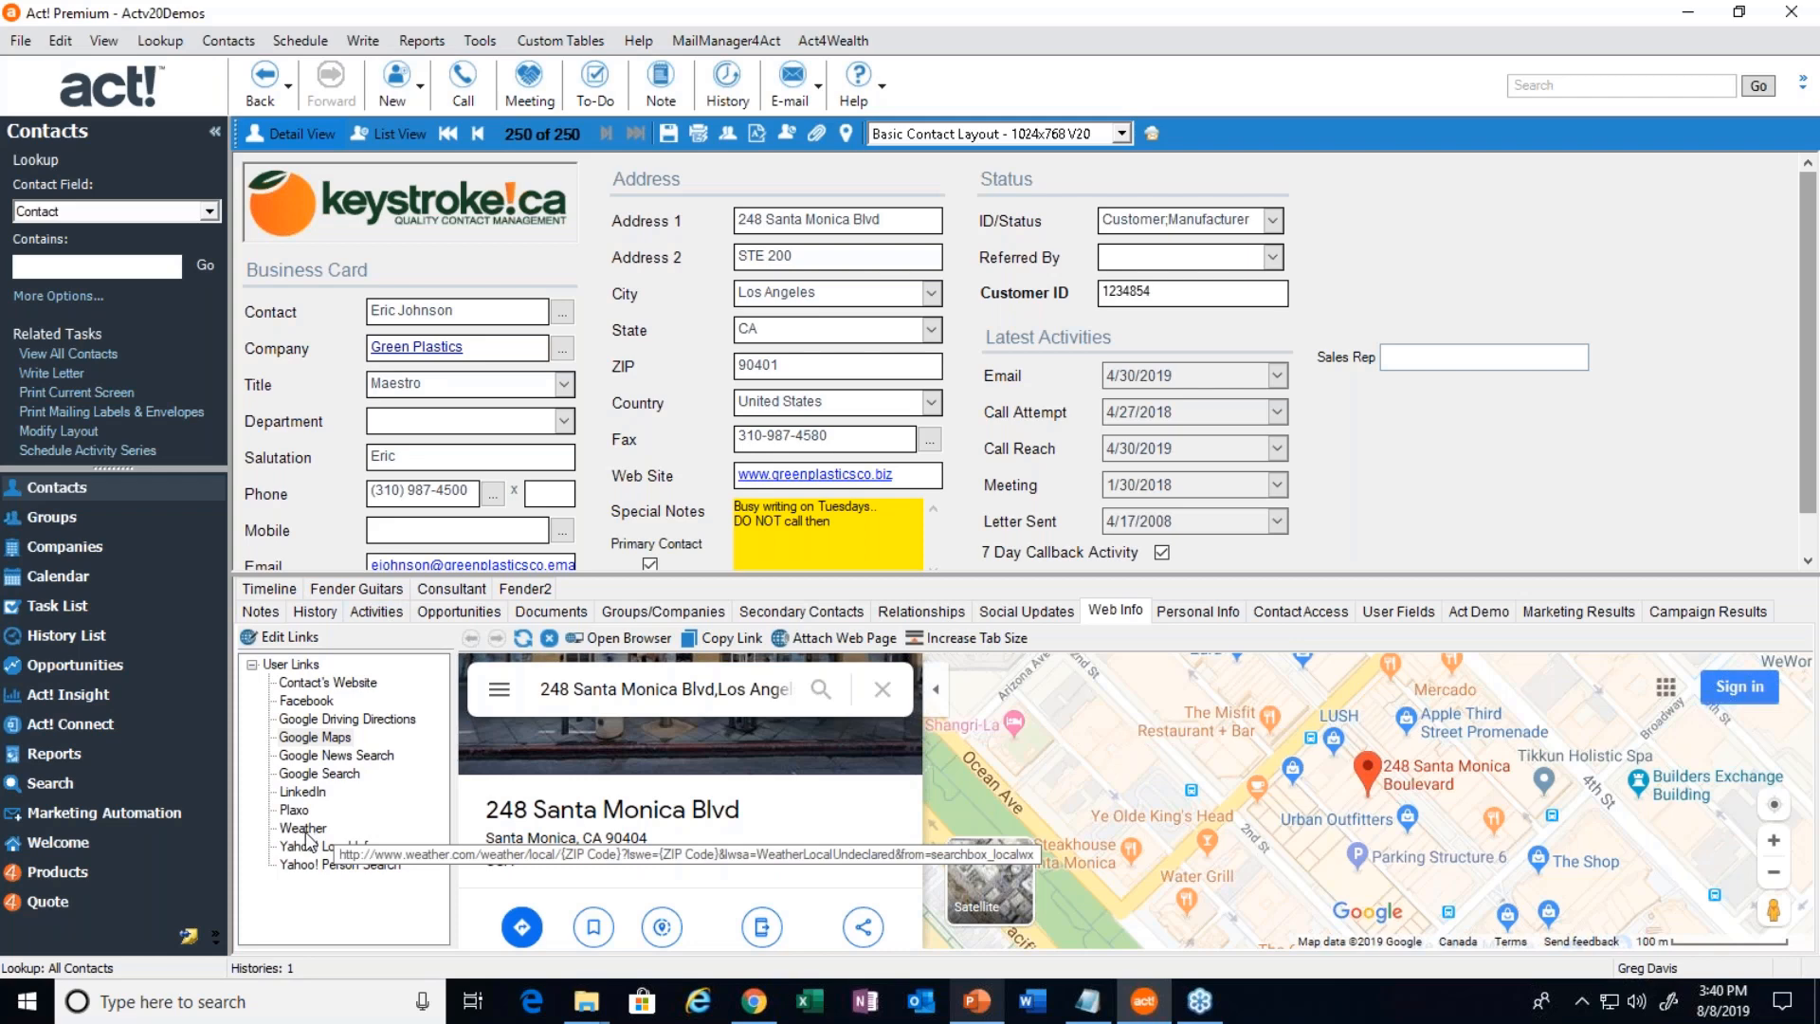
{"action": "left_click_drag", "start_coordinate": [780, 366], "coordinate": [671, 371]}
{"action": "left_click", "coordinate": [801, 367]}
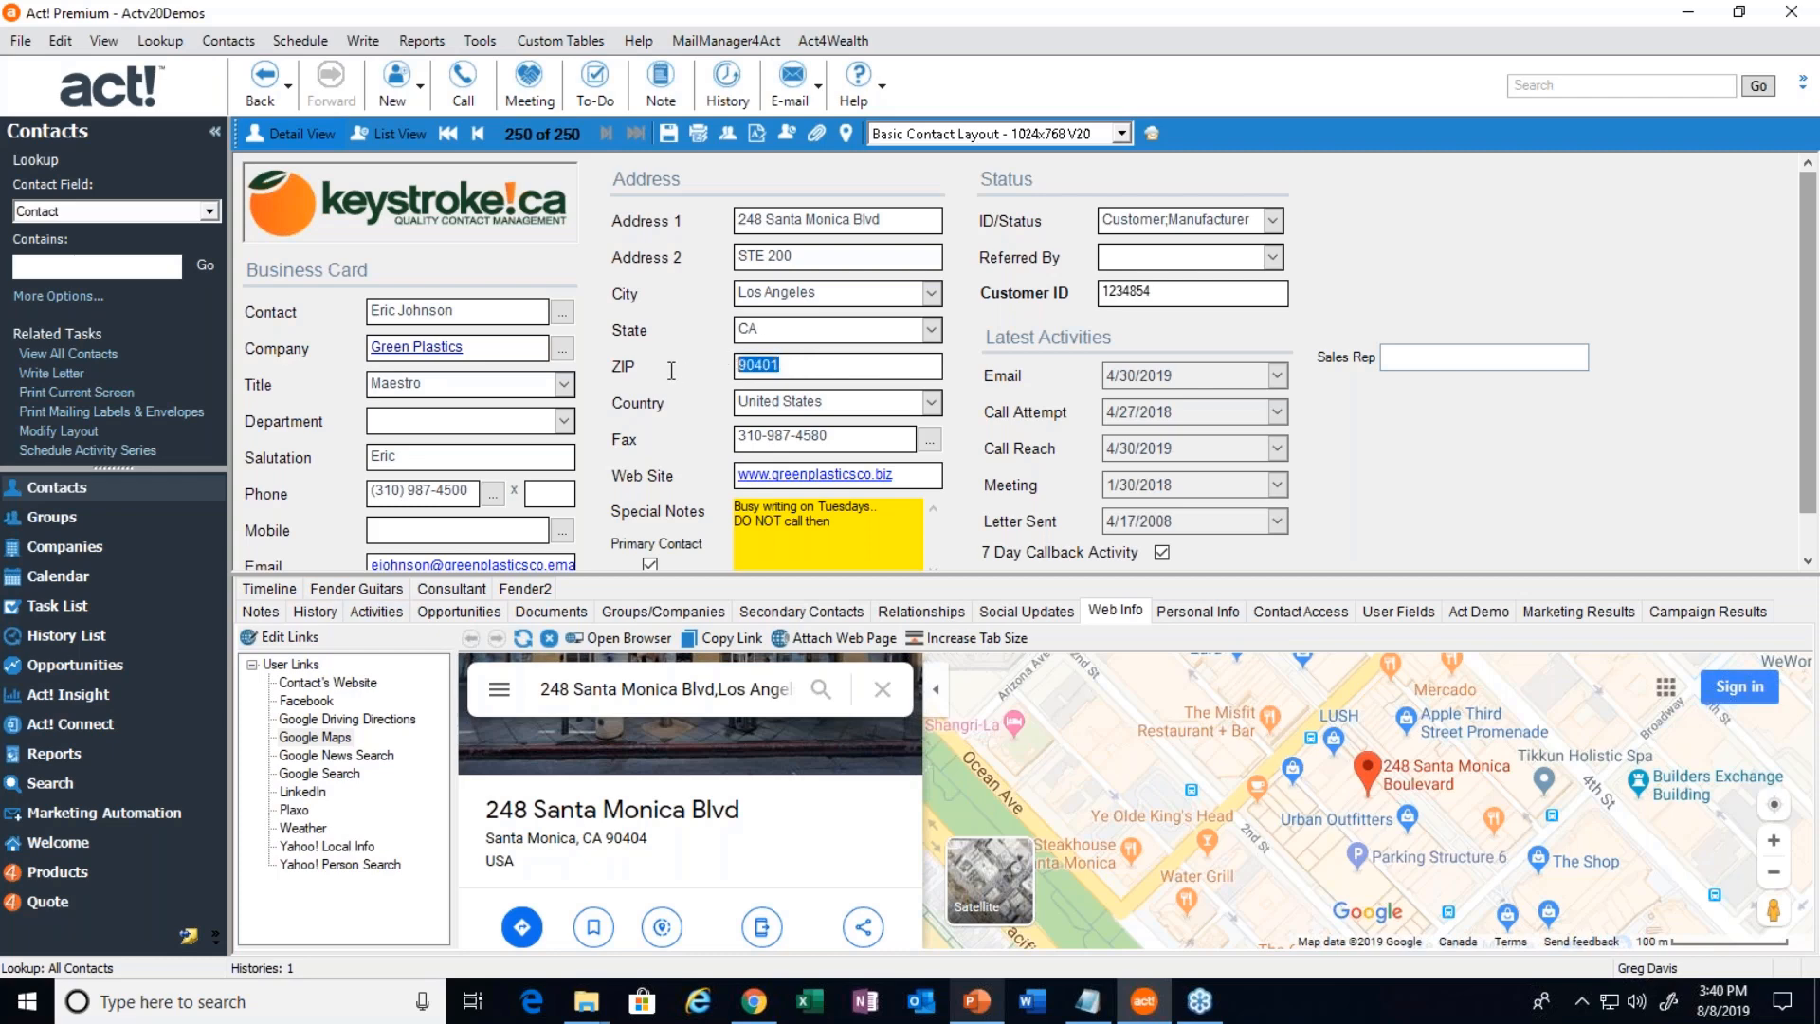
Examine the URLs of the Facebook, Google Search and Weather entries in the user links editor, and close it
{"action": "left_click", "coordinate": [277, 638]}
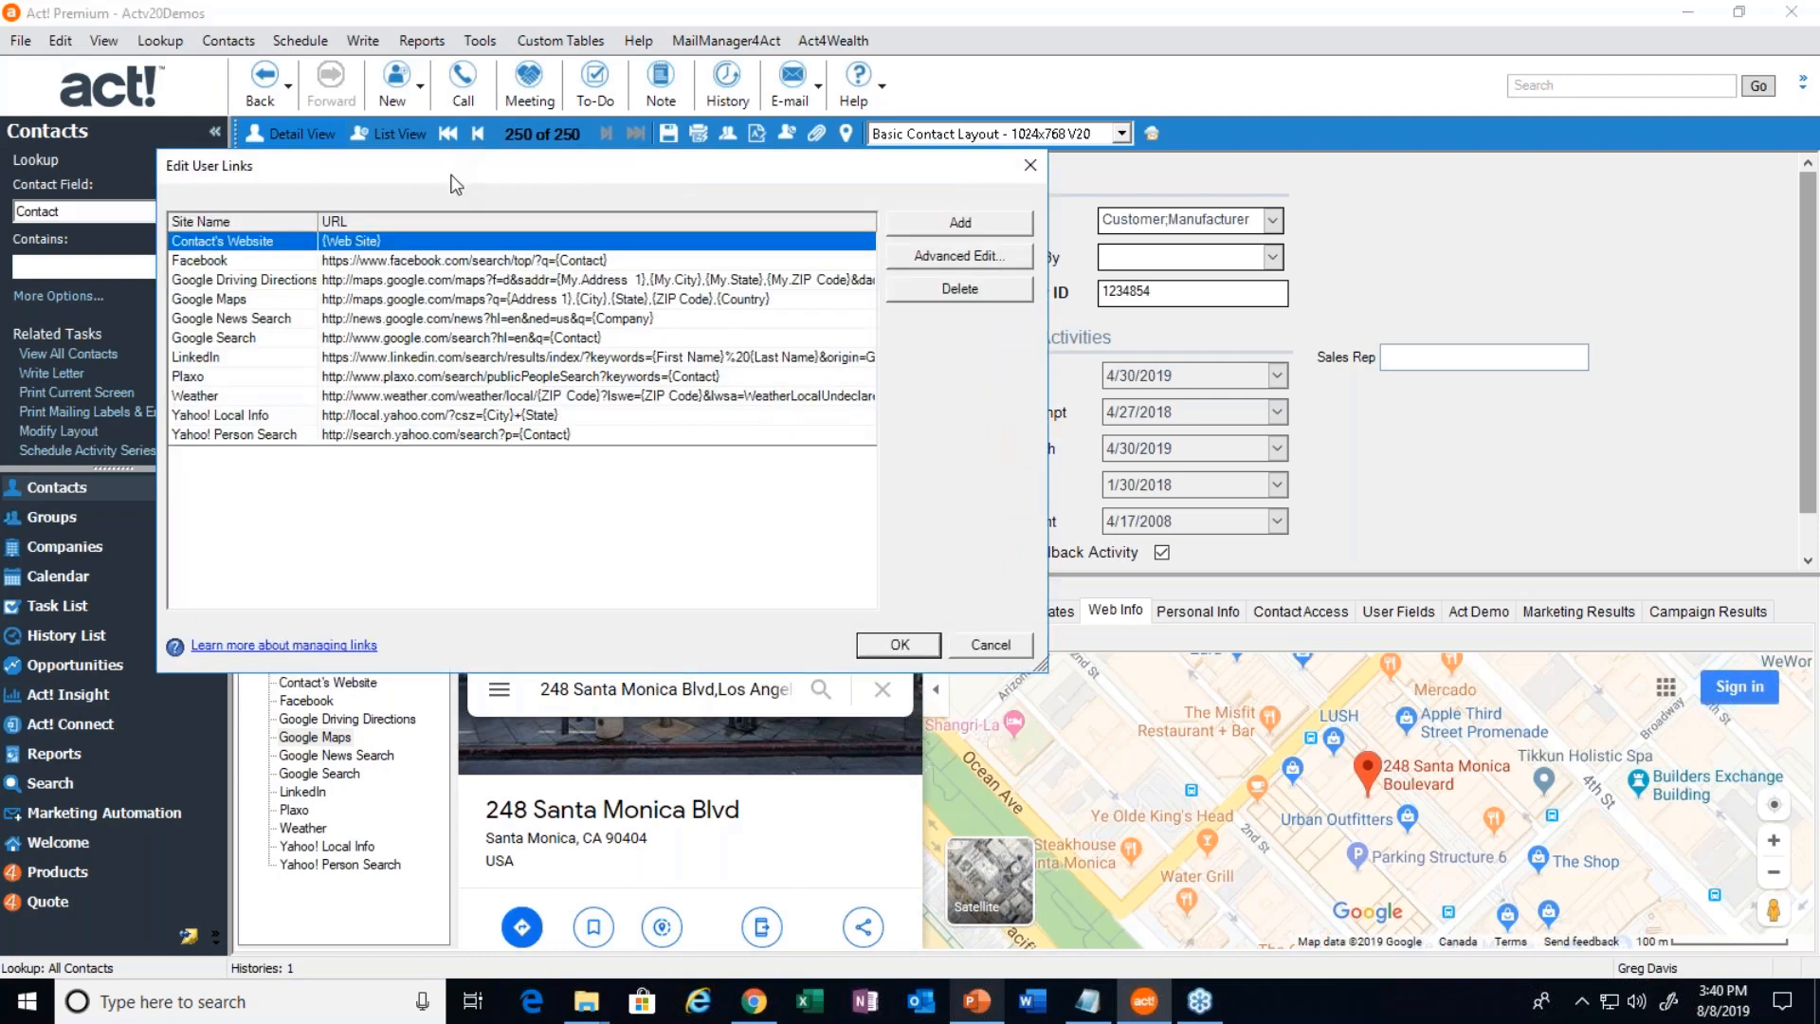
{"action": "left_click_drag", "start_coordinate": [458, 174], "coordinate": [811, 327]}
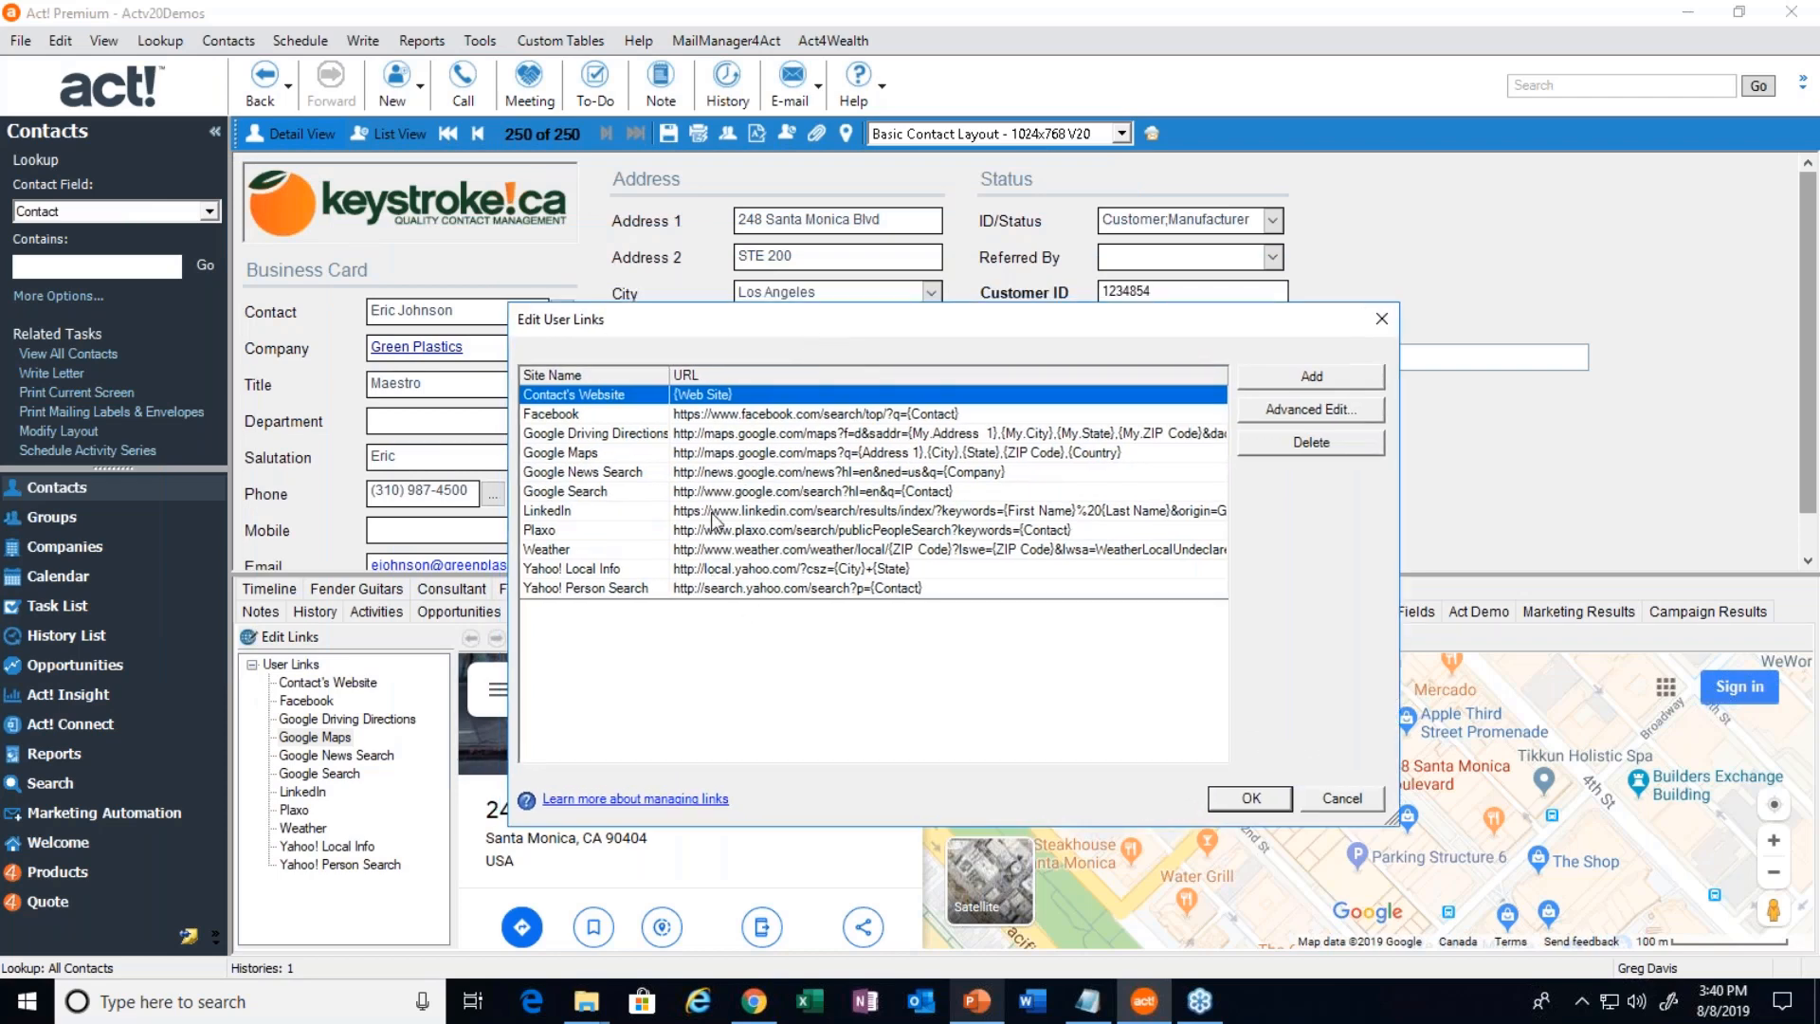
{"action": "left_click", "coordinate": [701, 419]}
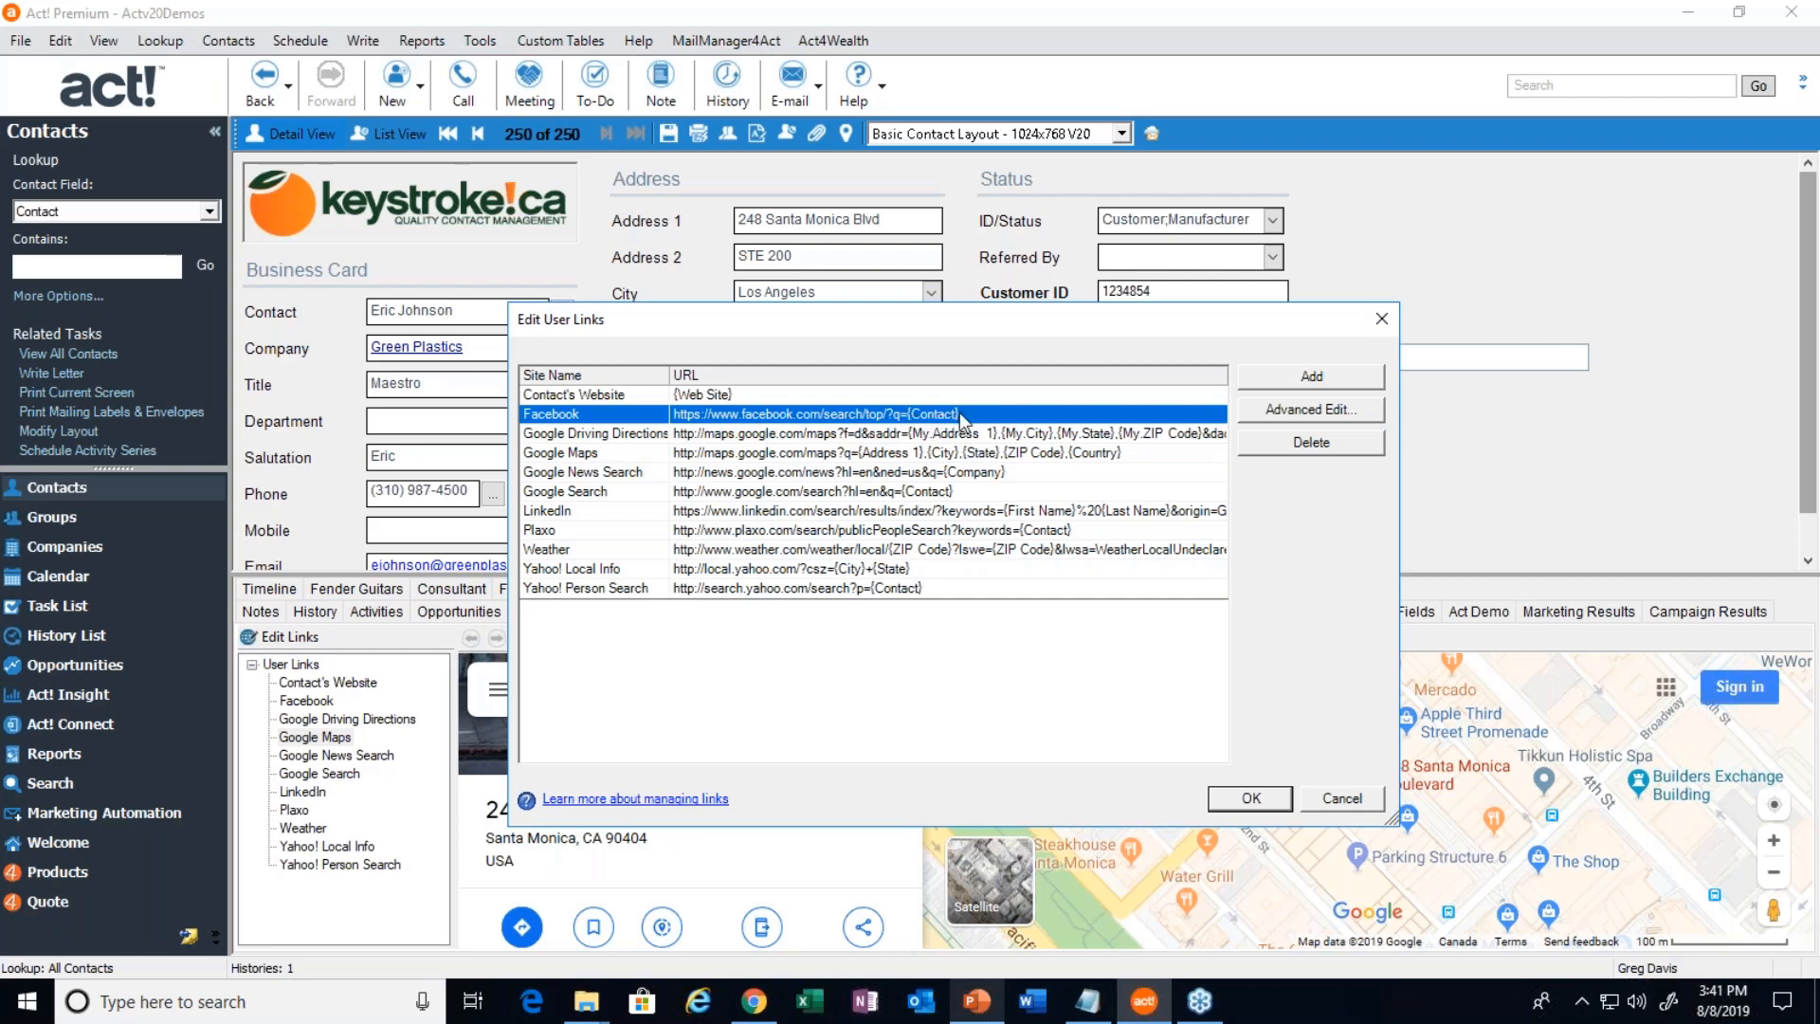
{"action": "left_click", "coordinate": [851, 491]}
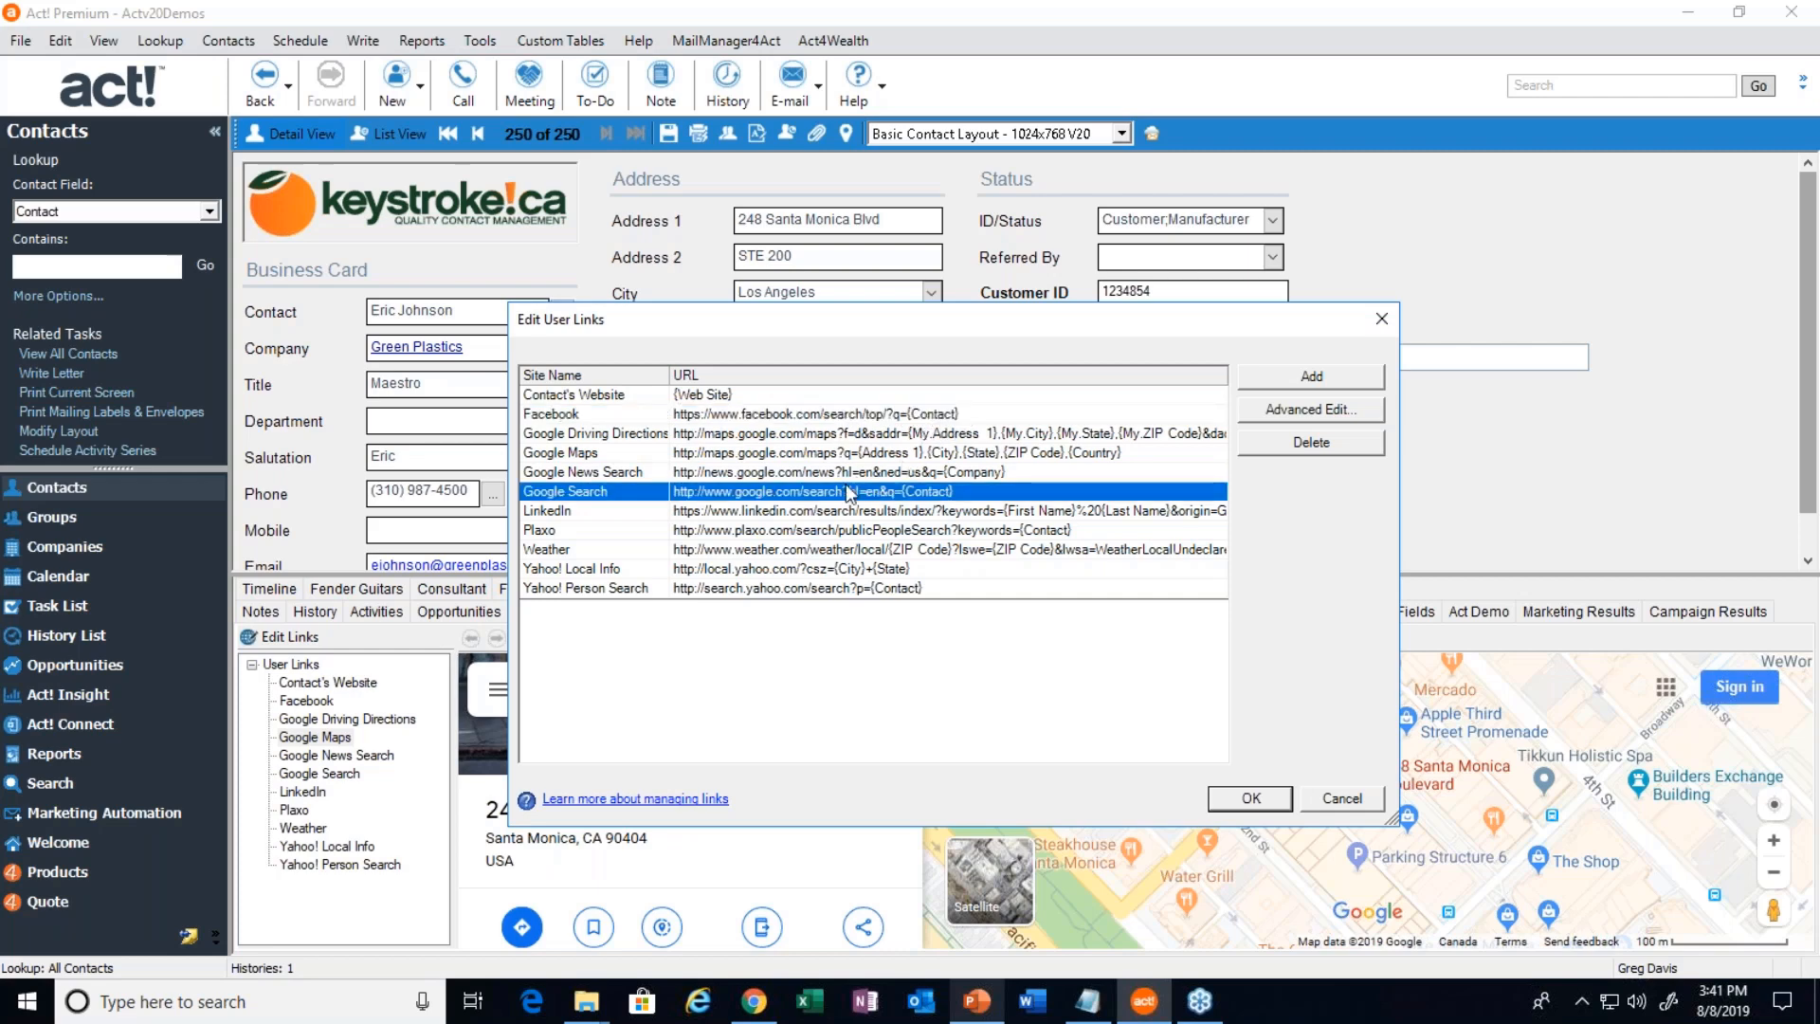
{"action": "left_click", "coordinate": [787, 549]}
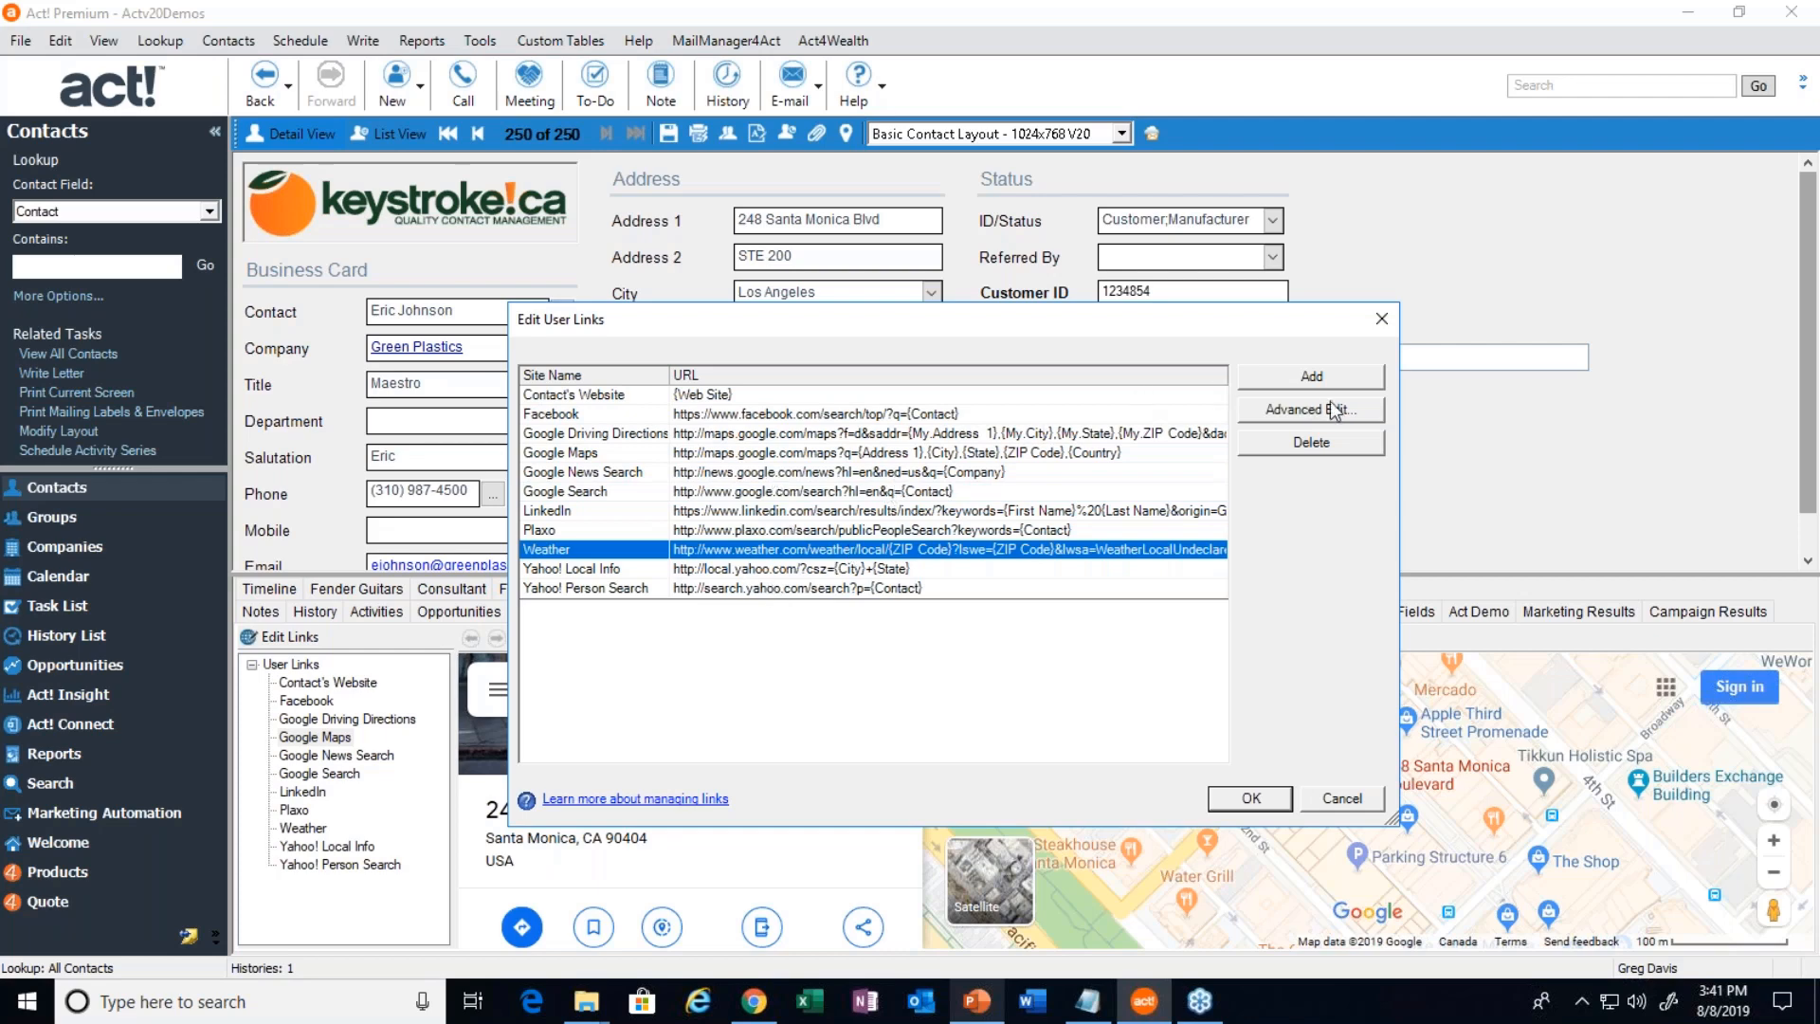
{"action": "left_click", "coordinate": [1376, 320]}
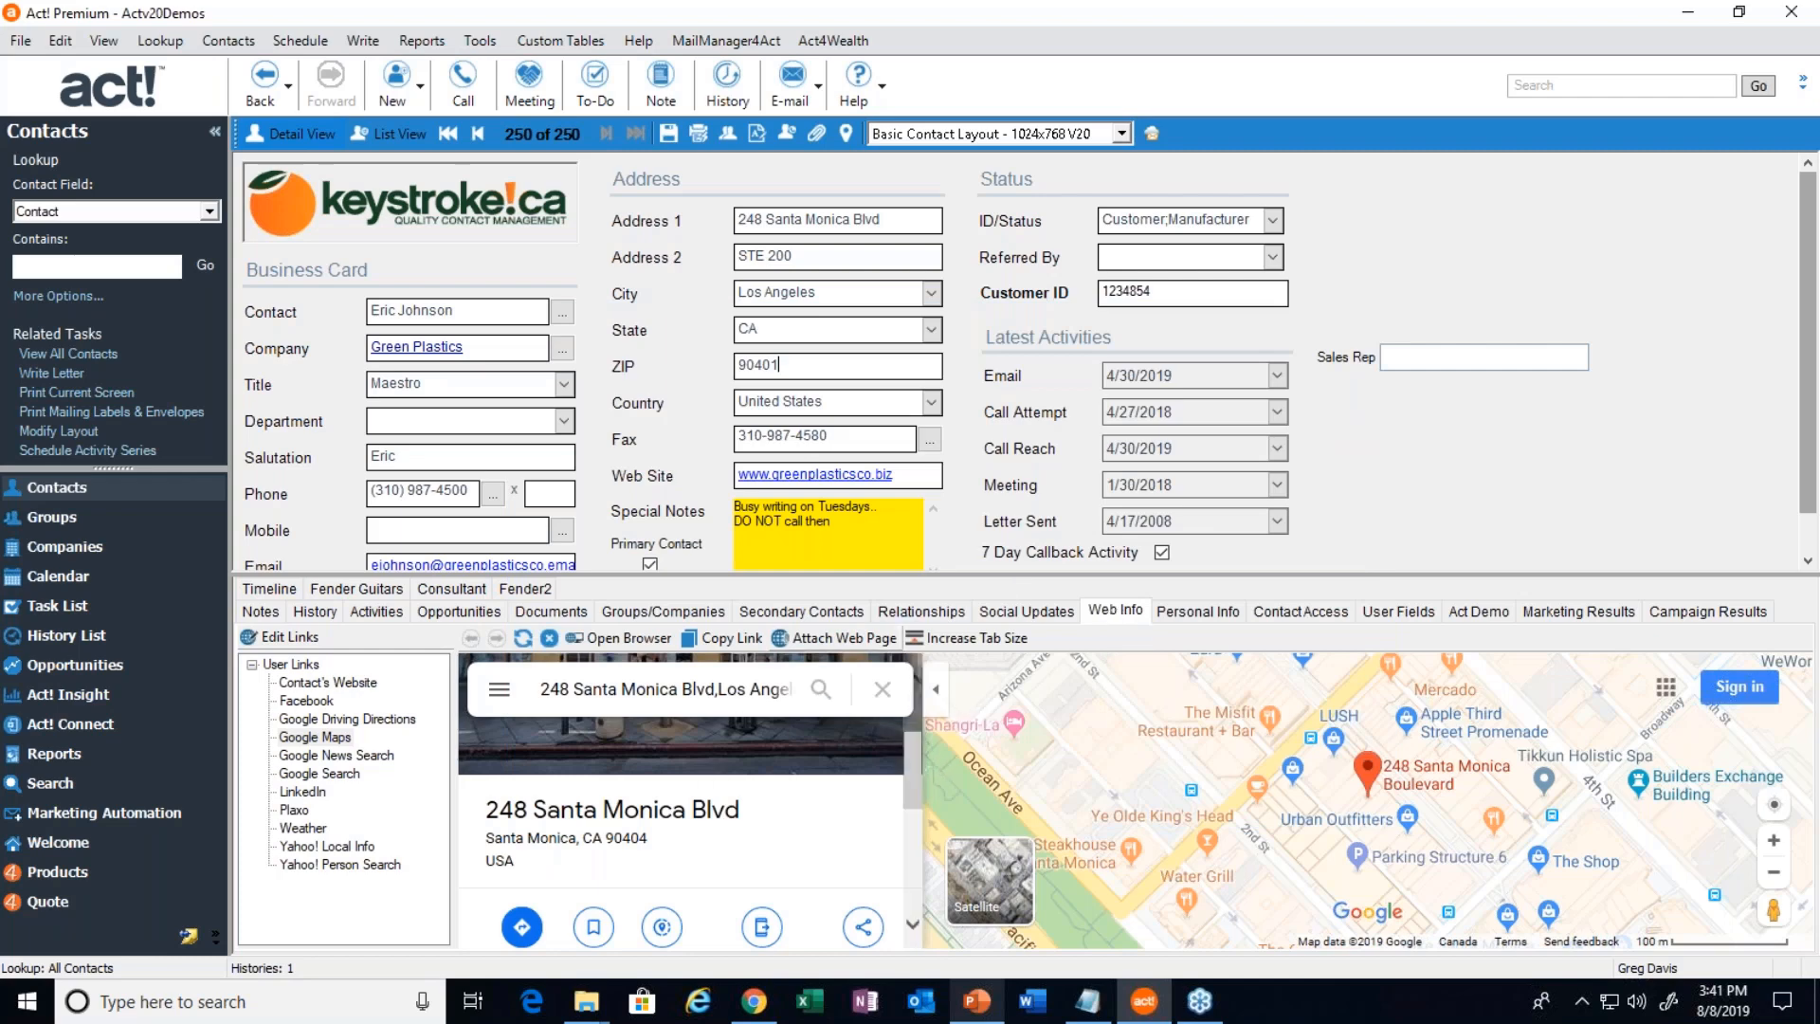
Load the contact's Facebook web link, and display the LinkedIn results in the contact's social updates
{"action": "left_click", "coordinate": [304, 701]}
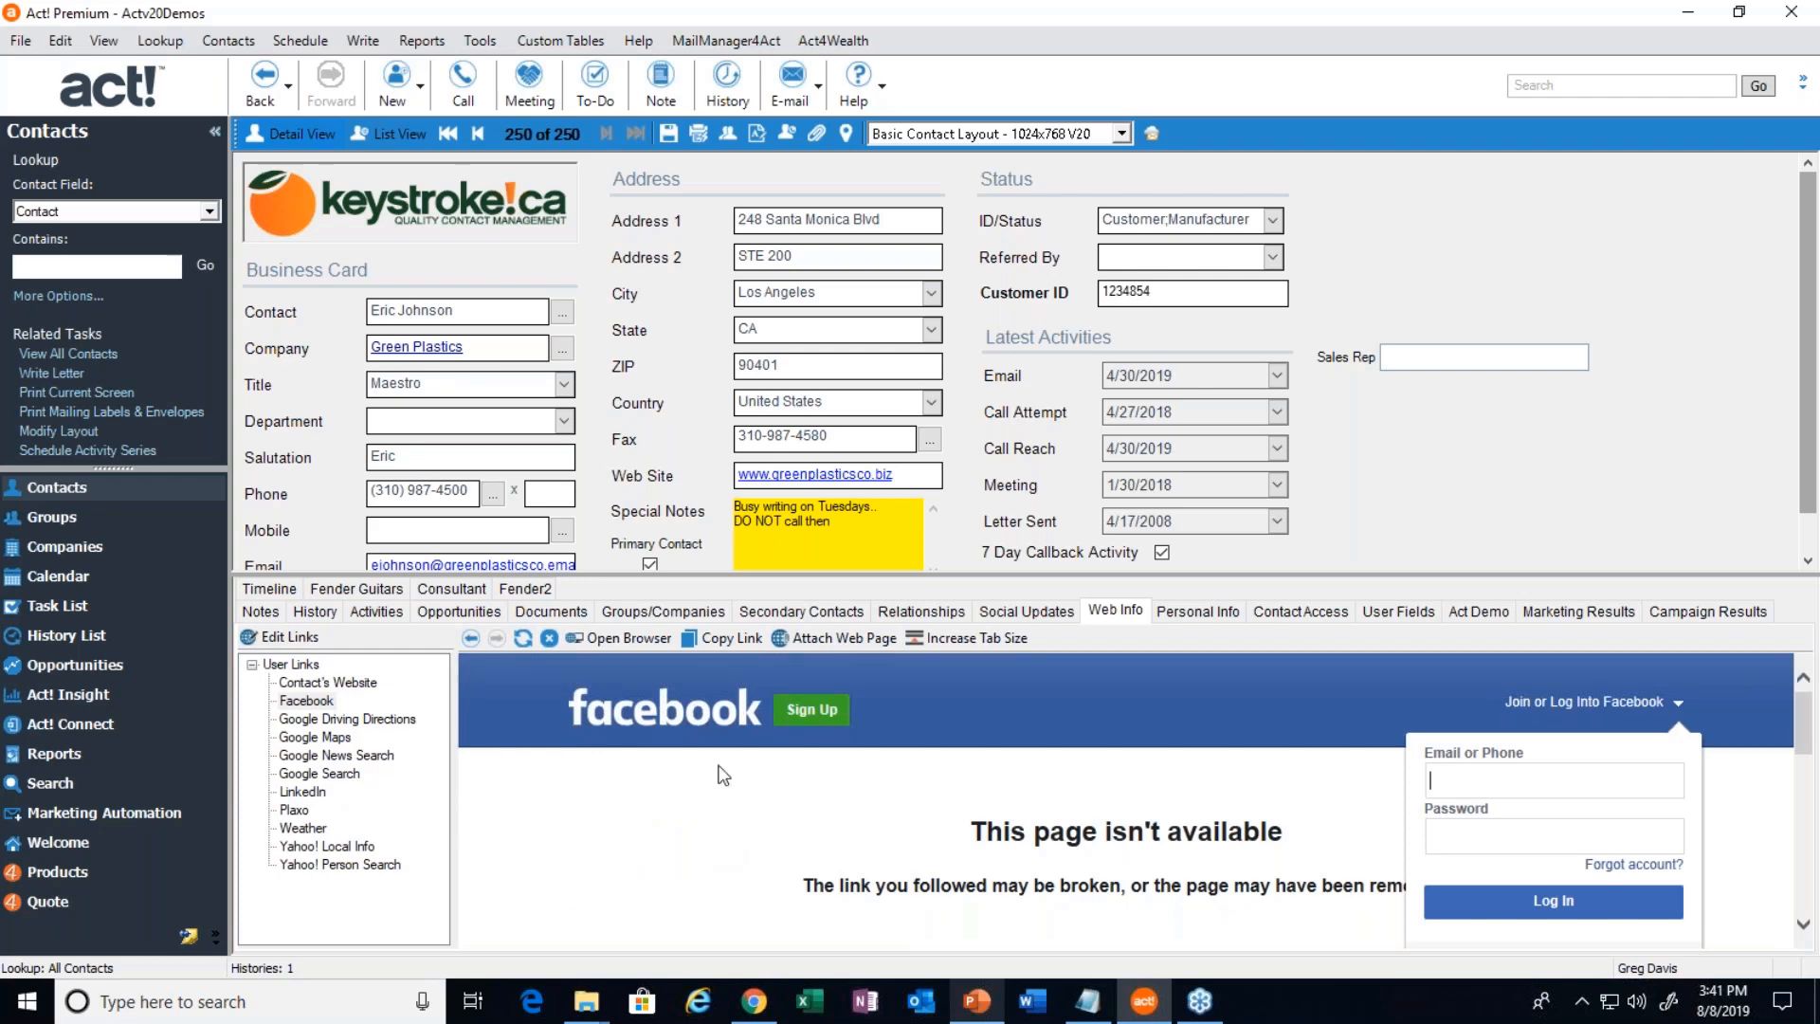
{"action": "left_click", "coordinate": [1000, 612]}
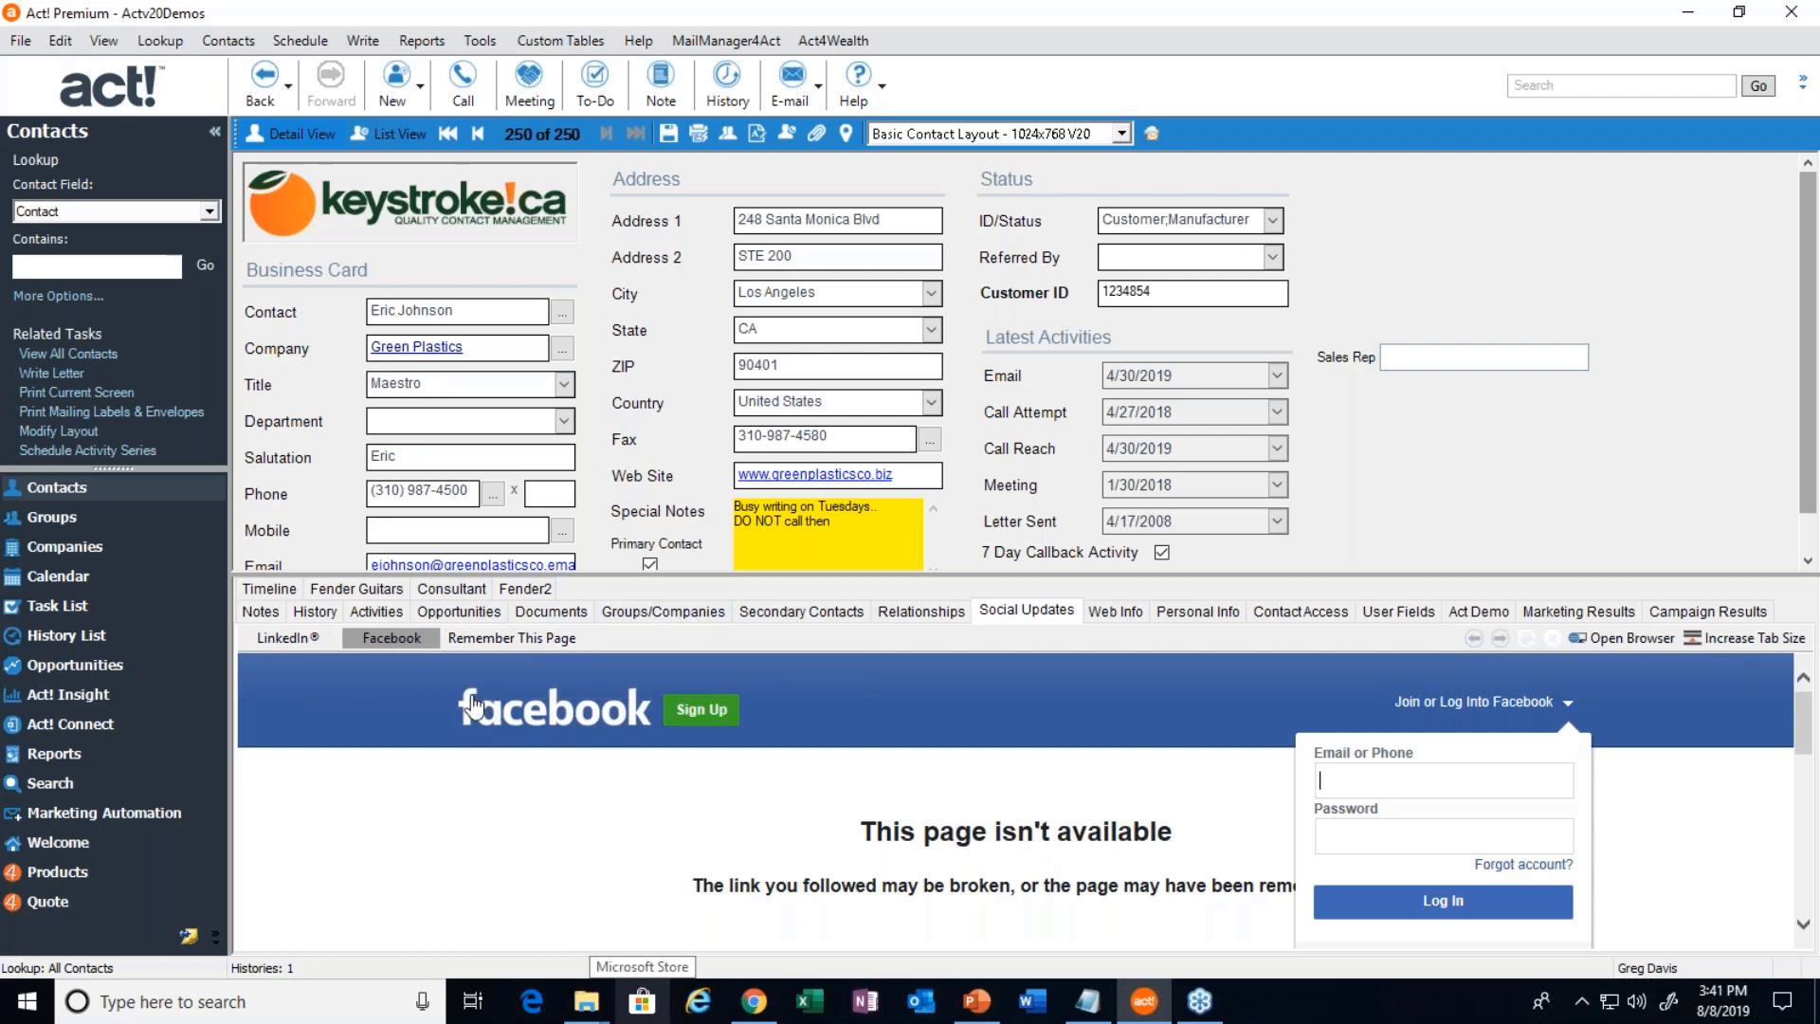
{"action": "left_click", "coordinate": [271, 639]}
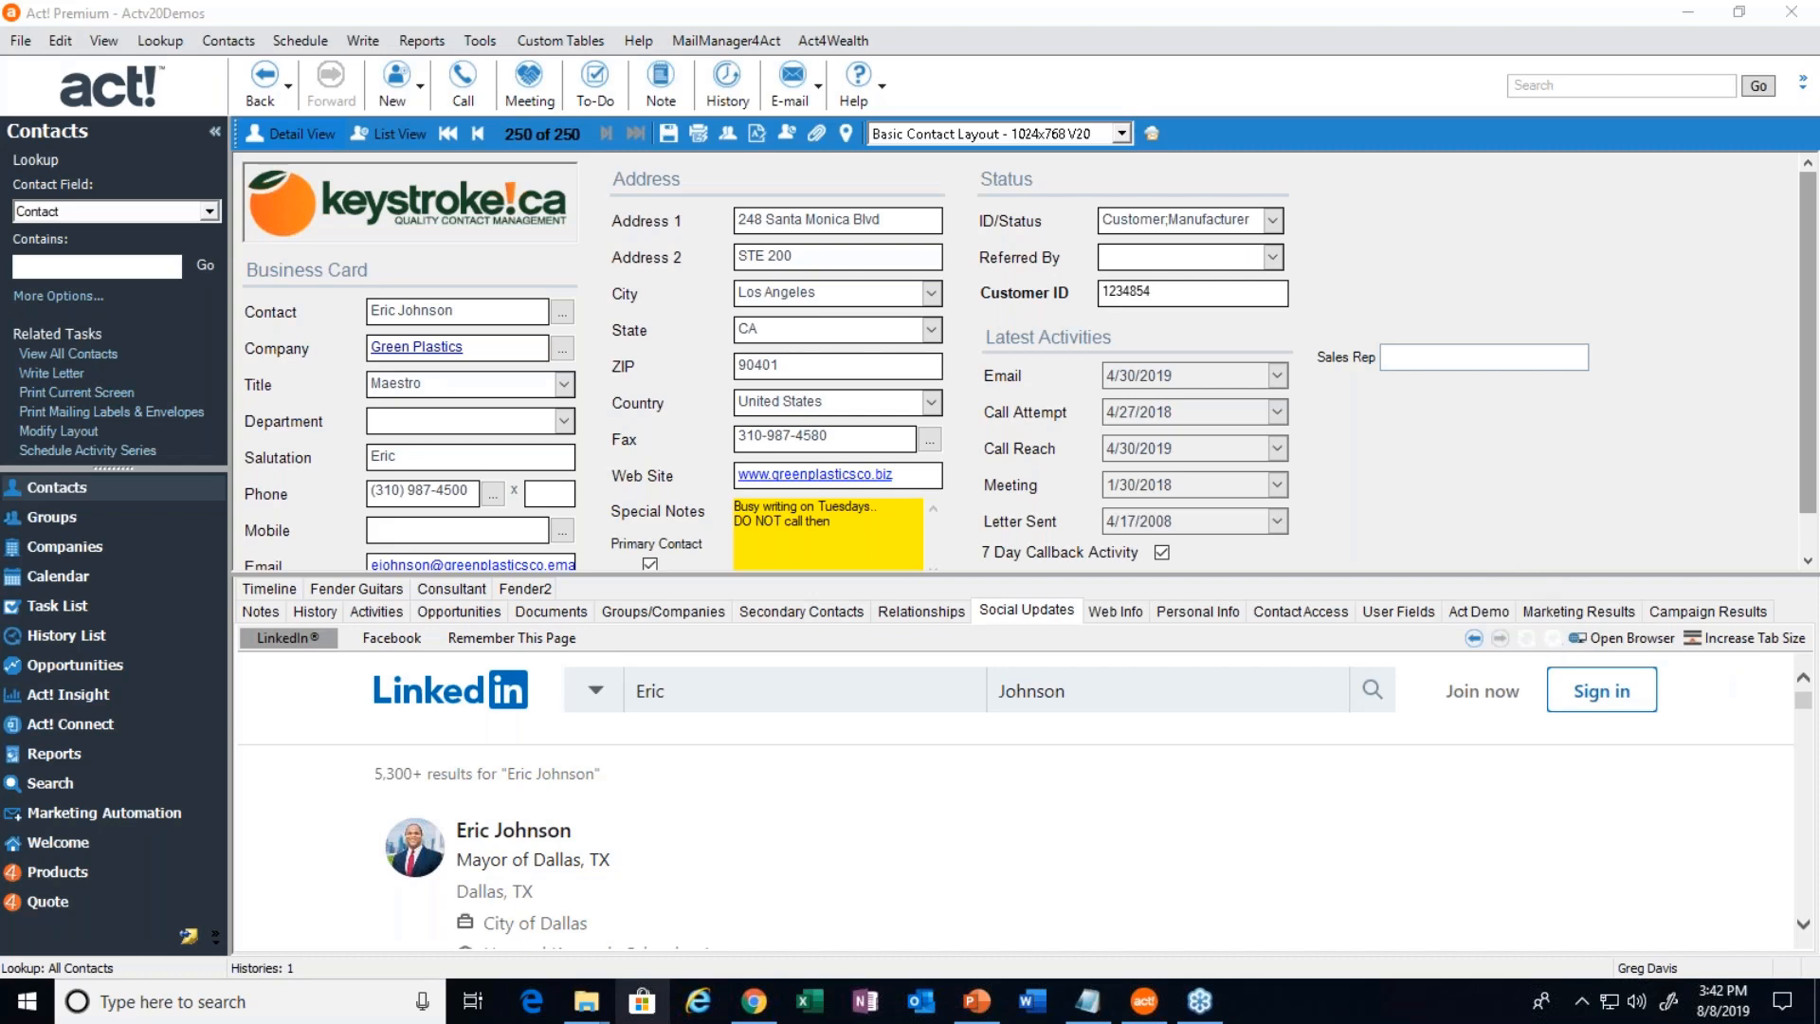
Display the Green Plastics contact's personal info and highlight the contact's name
{"action": "left_click", "coordinate": [1208, 614]}
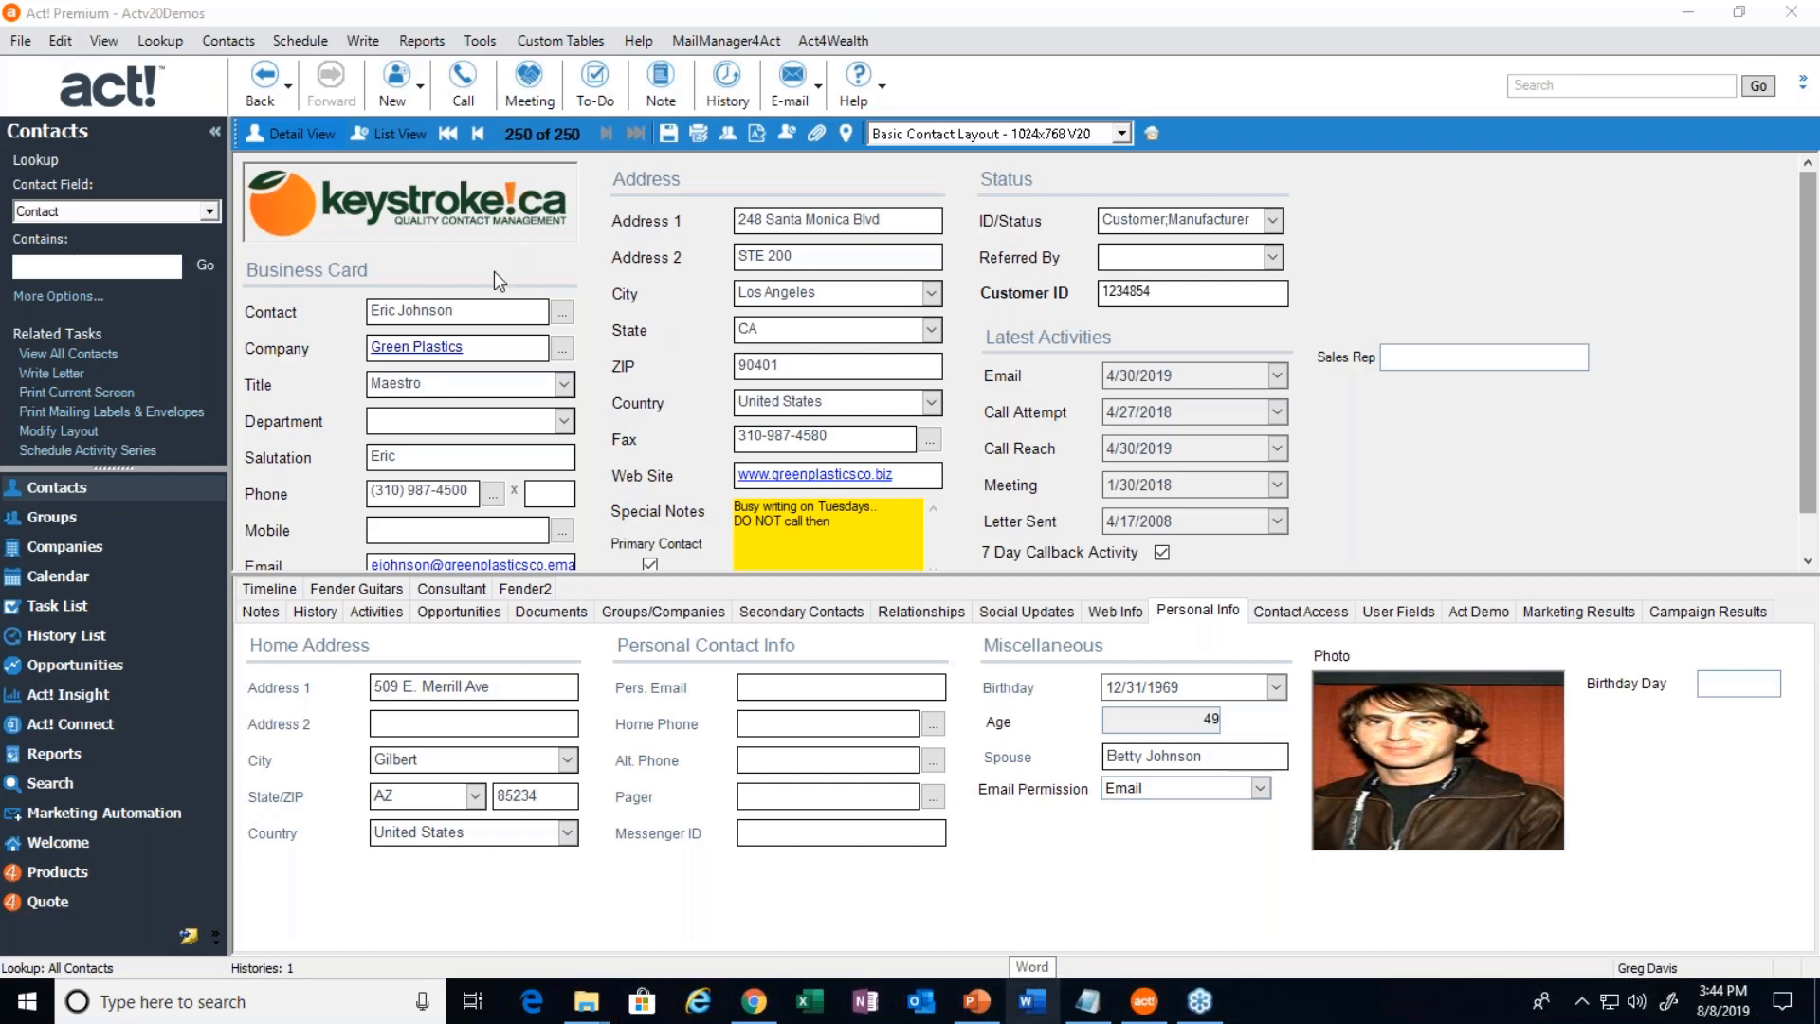
{"action": "left_click", "coordinate": [490, 313]}
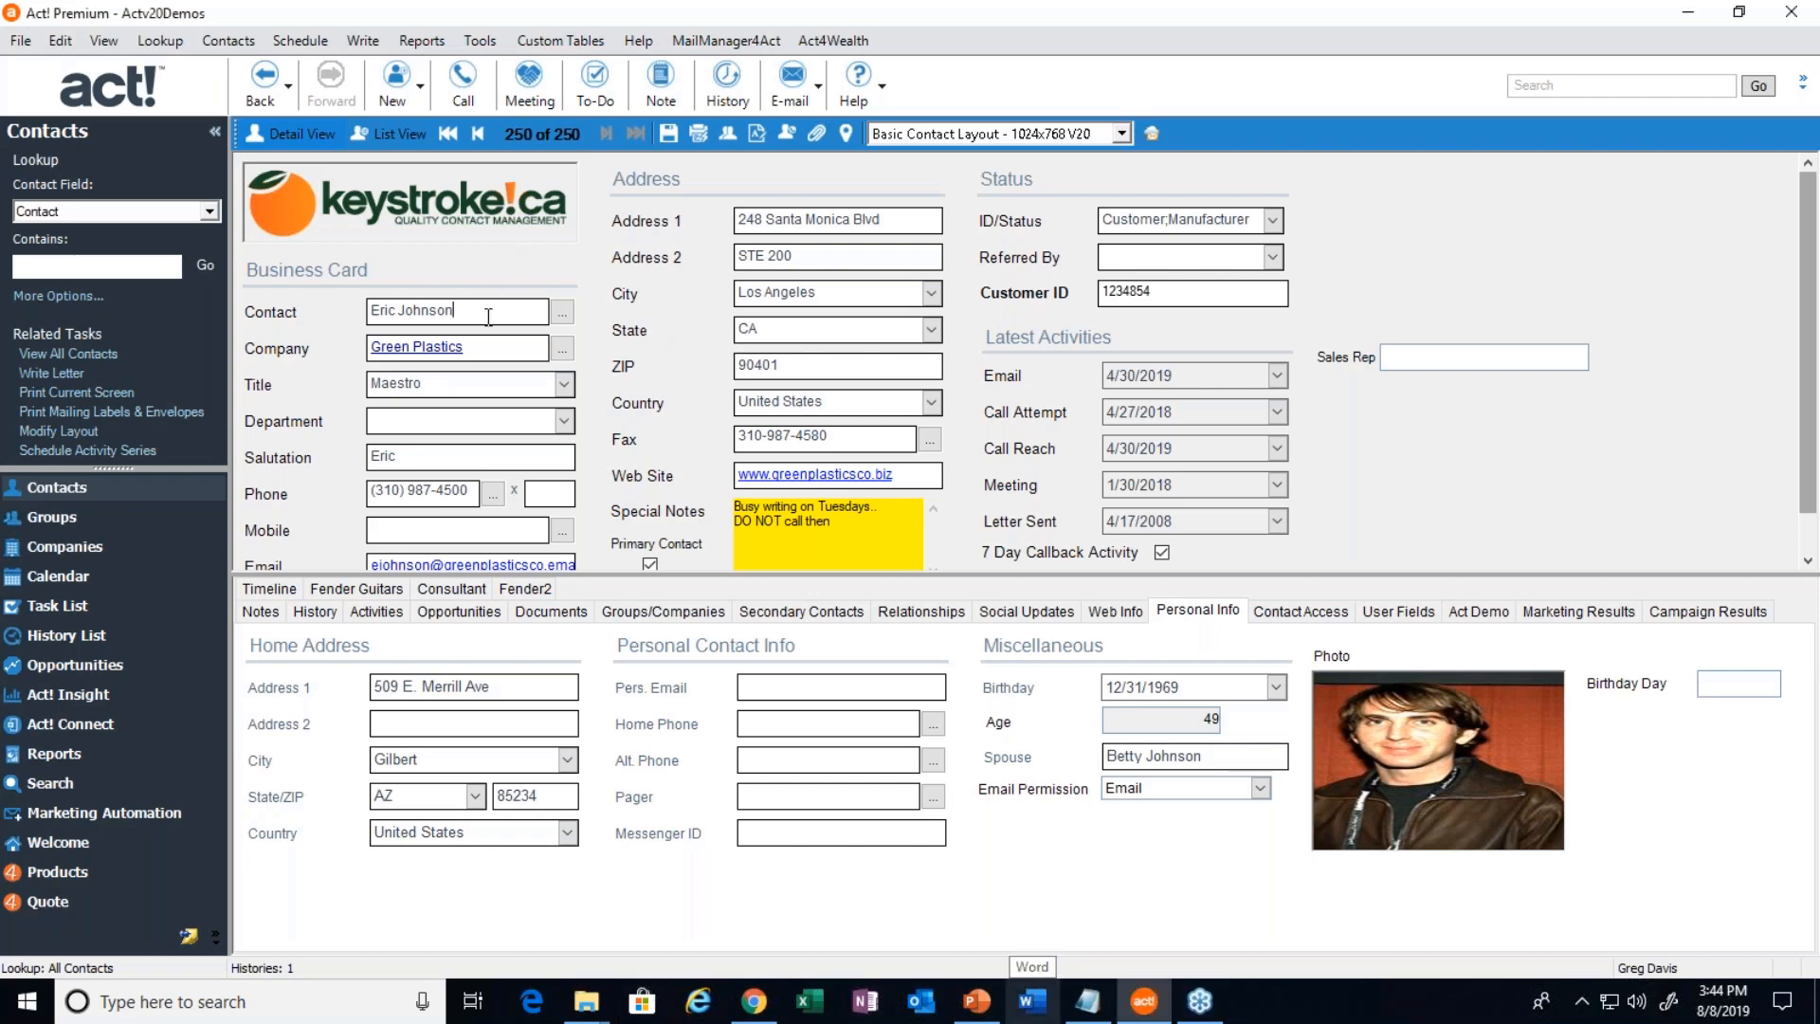
{"action": "left_click_drag", "start_coordinate": [462, 313], "coordinate": [344, 290]}
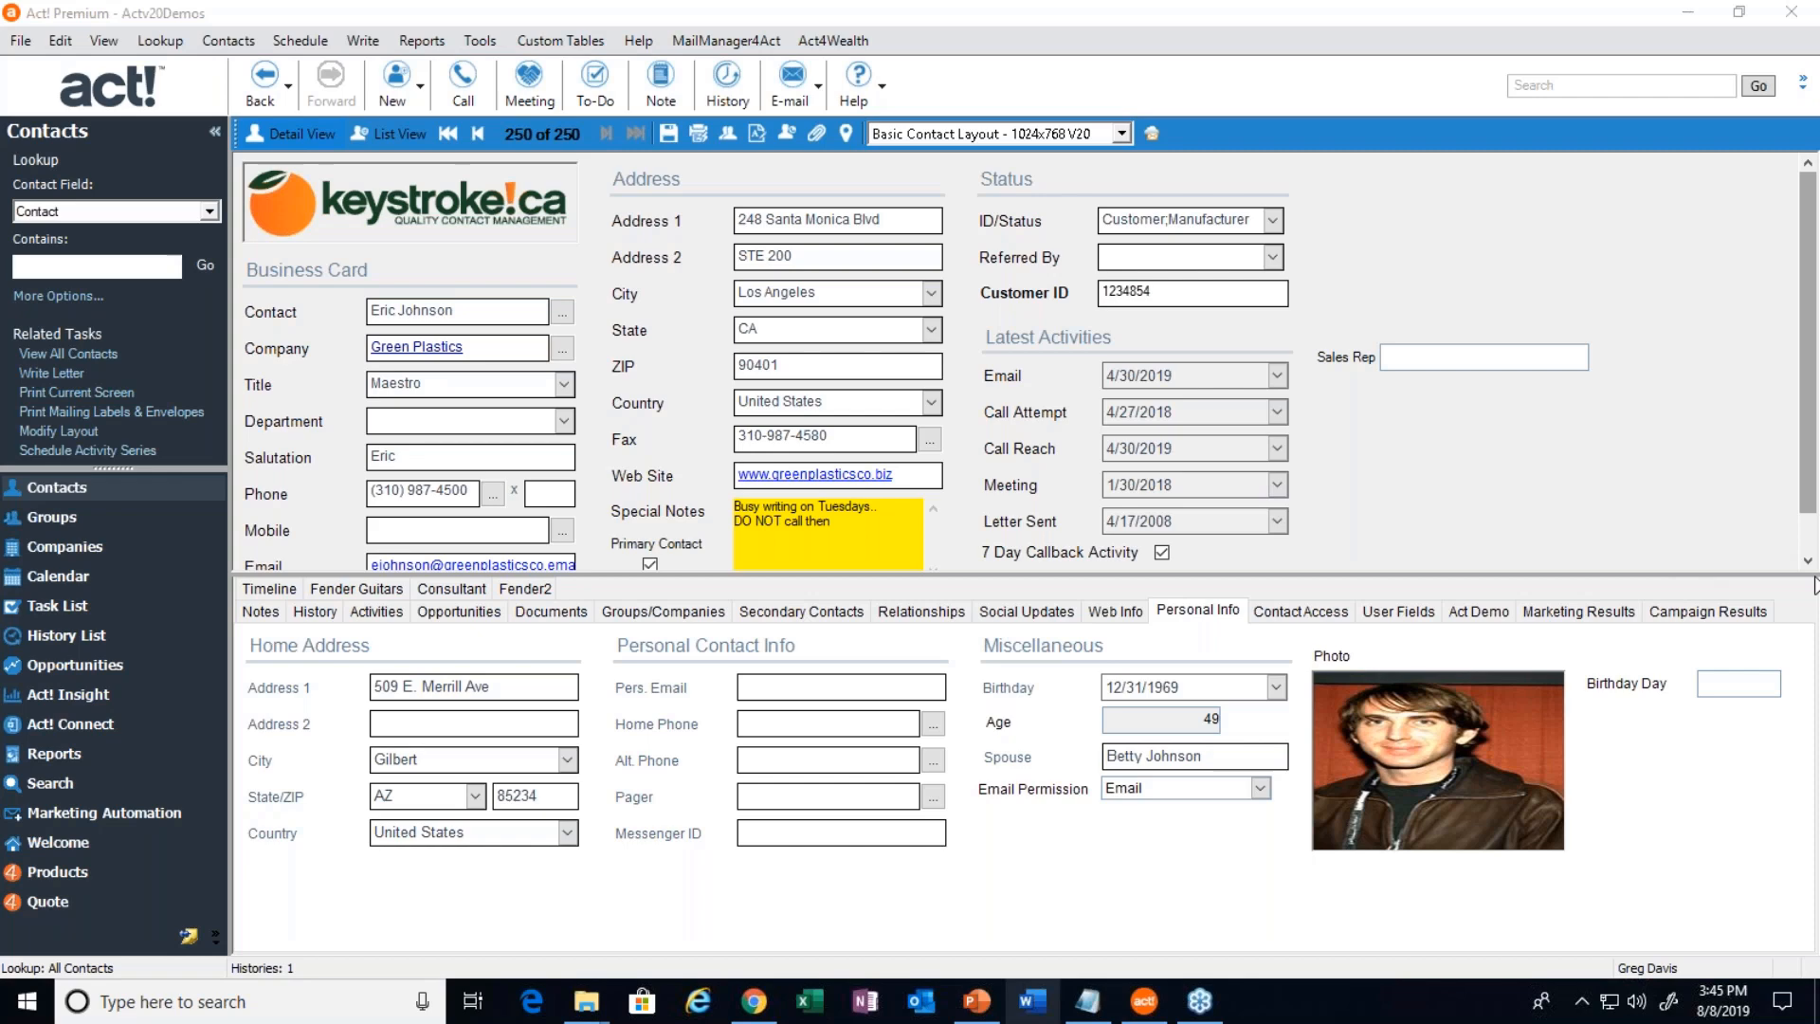
Review the contact's relationships again, return to the personal info, and highlight the age value
{"action": "left_click", "coordinate": [890, 614]}
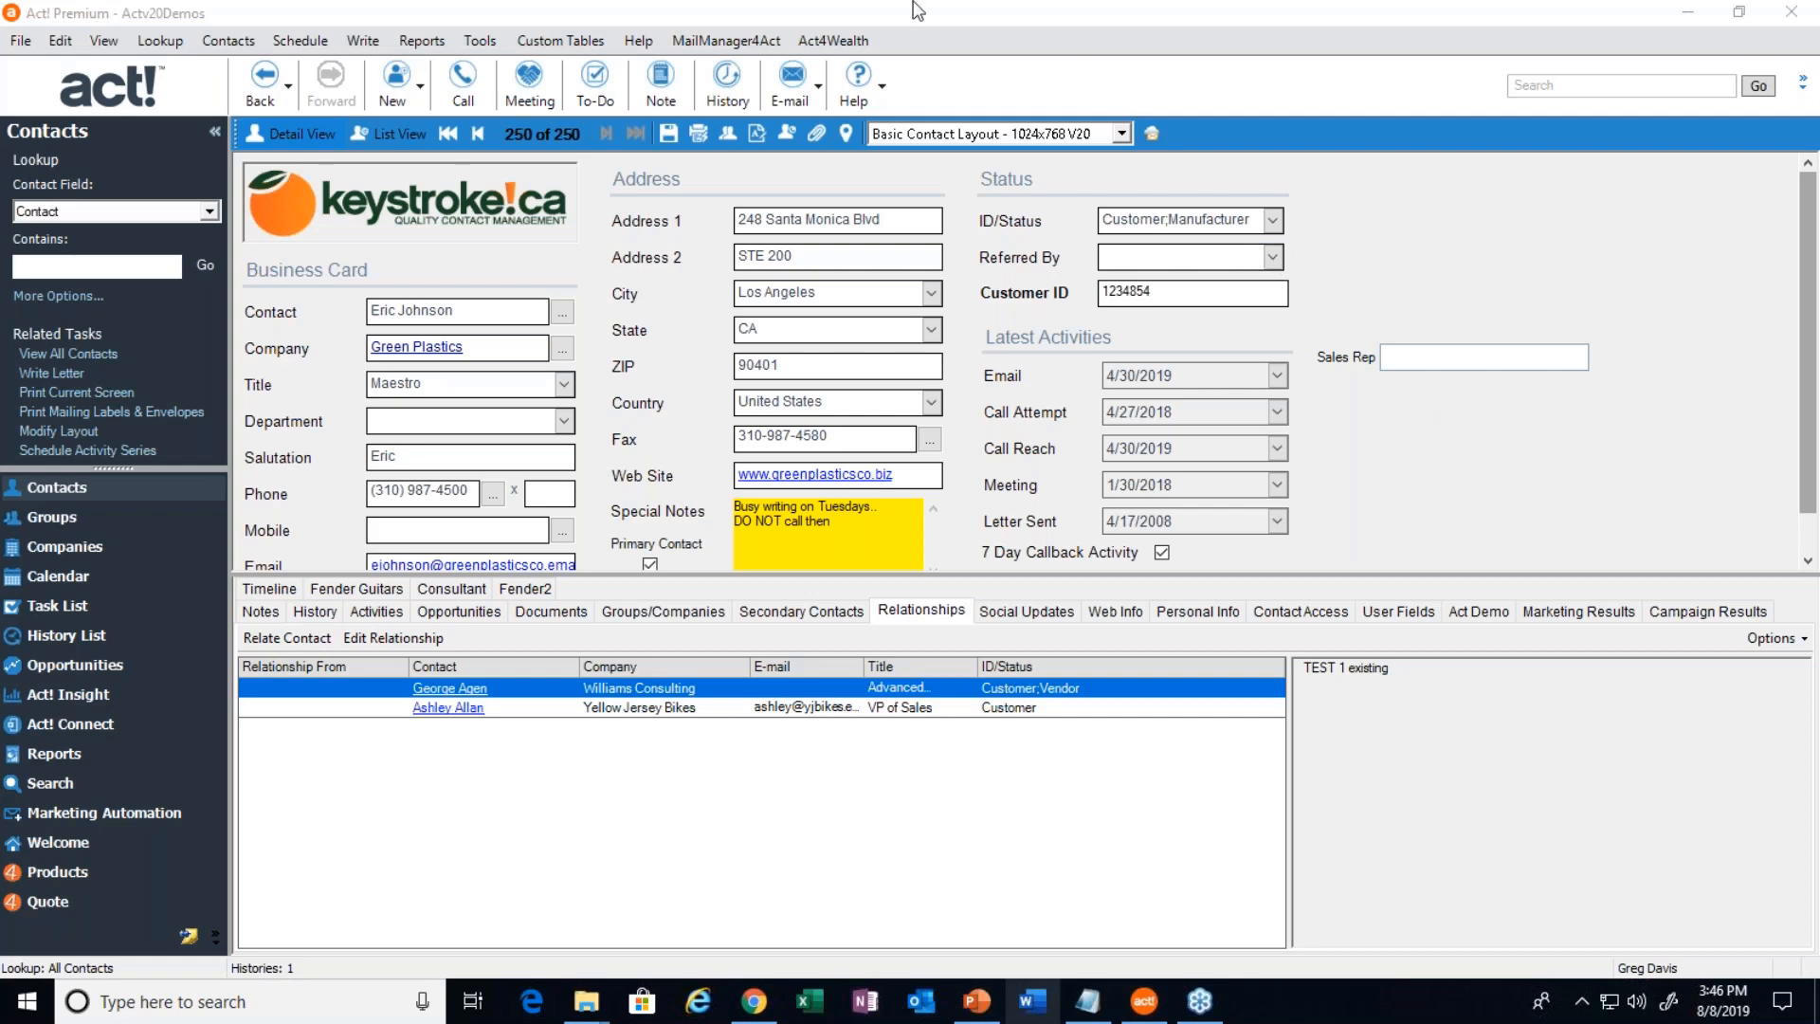
{"action": "left_click", "coordinate": [1201, 613]}
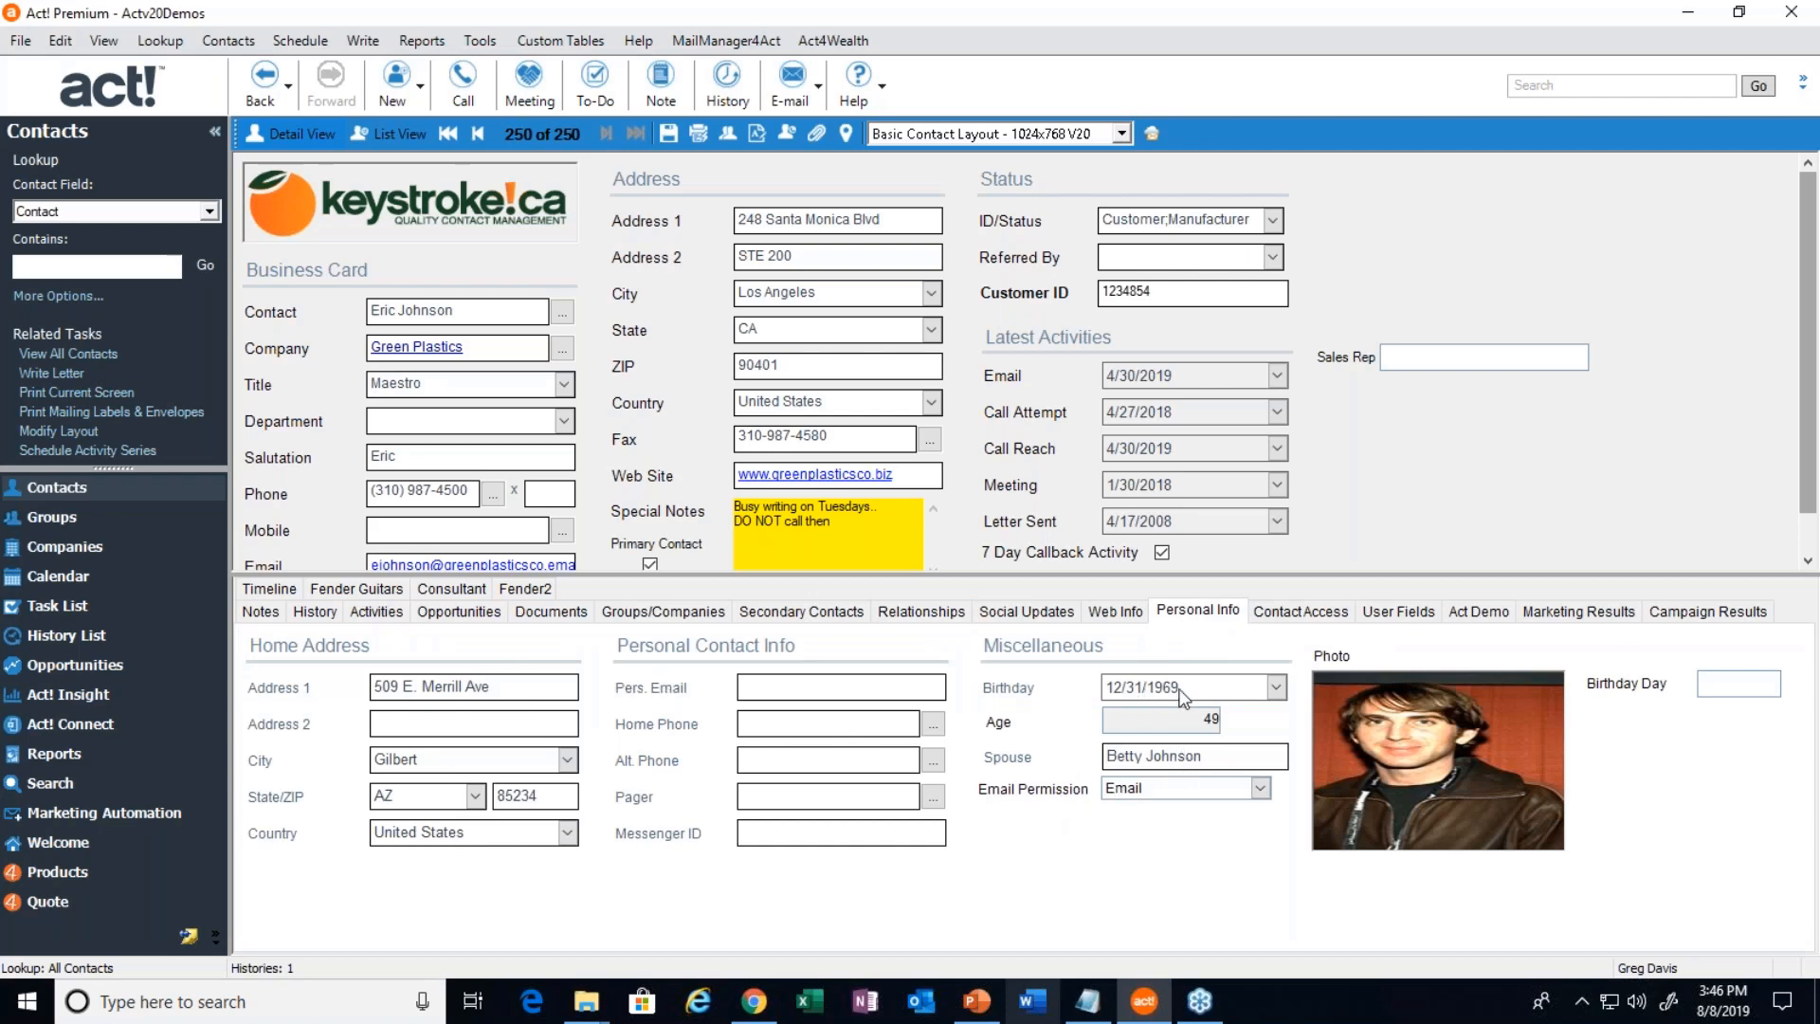
{"action": "left_click_drag", "start_coordinate": [1196, 725], "coordinate": [1225, 734]}
{"action": "left_click", "coordinate": [478, 41]}
{"action": "mouse_move", "coordinate": [454, 130]}
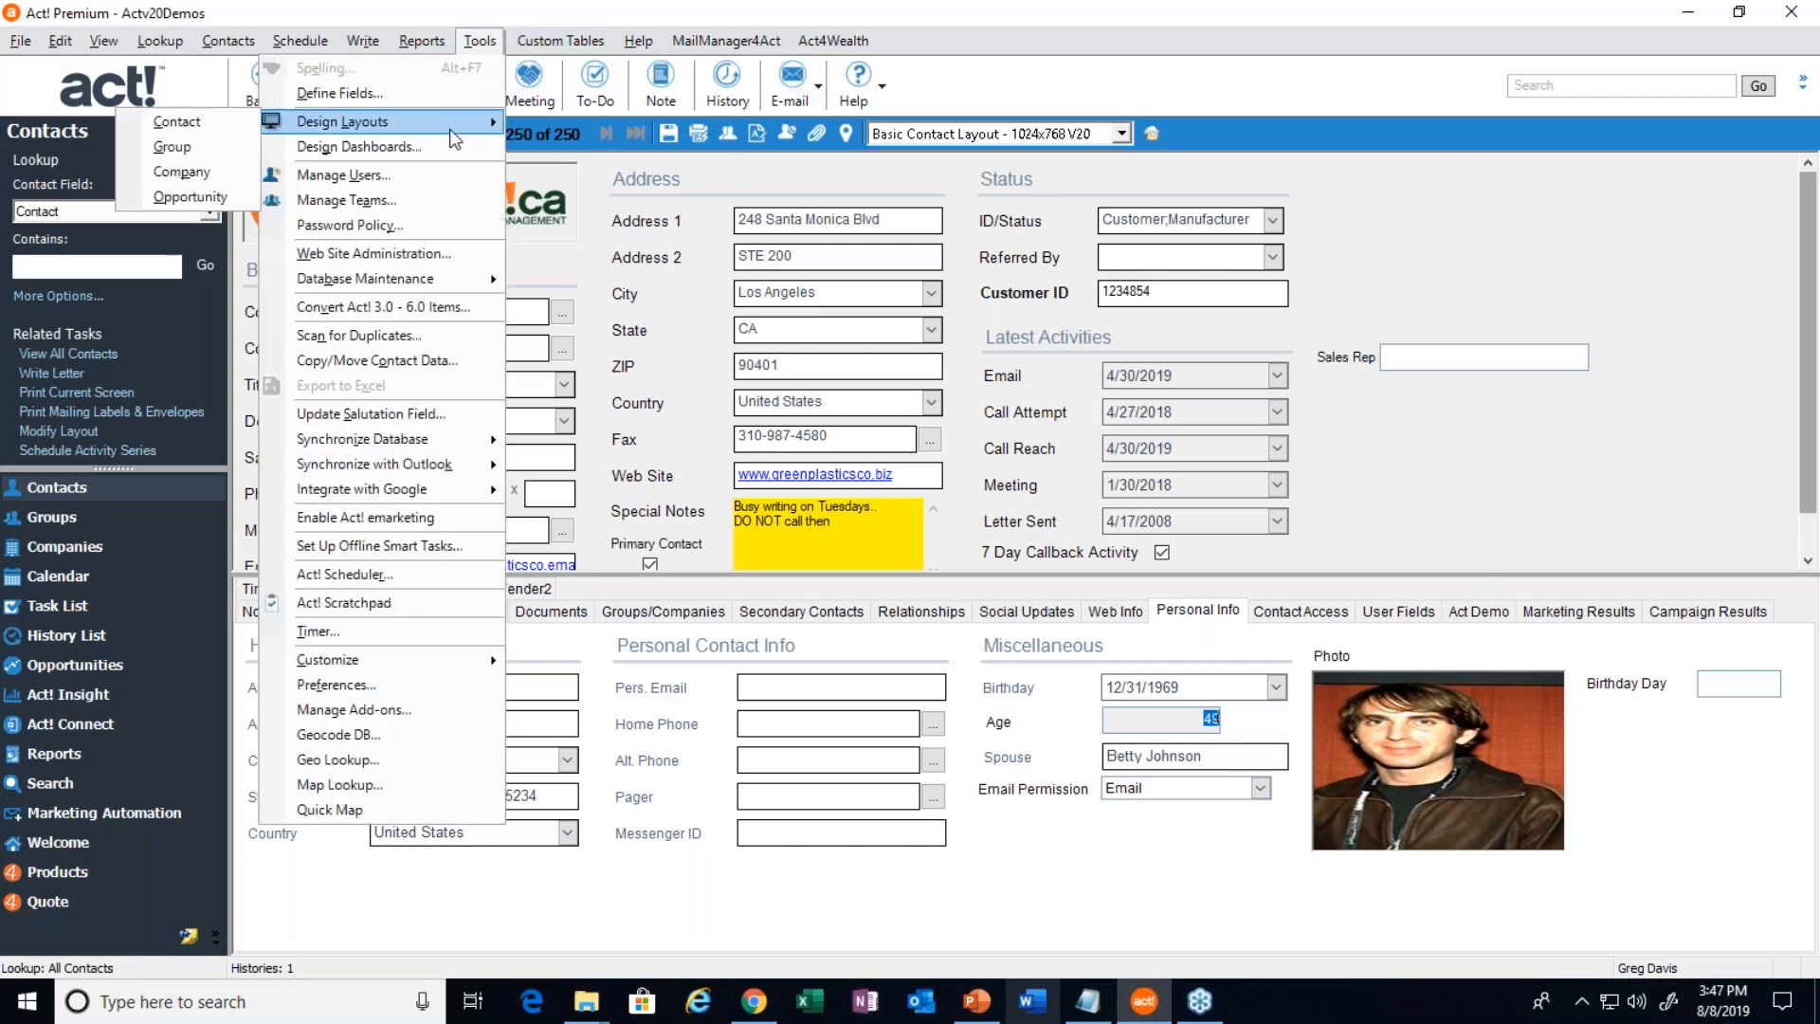
{"action": "left_click", "coordinate": [1407, 516]}
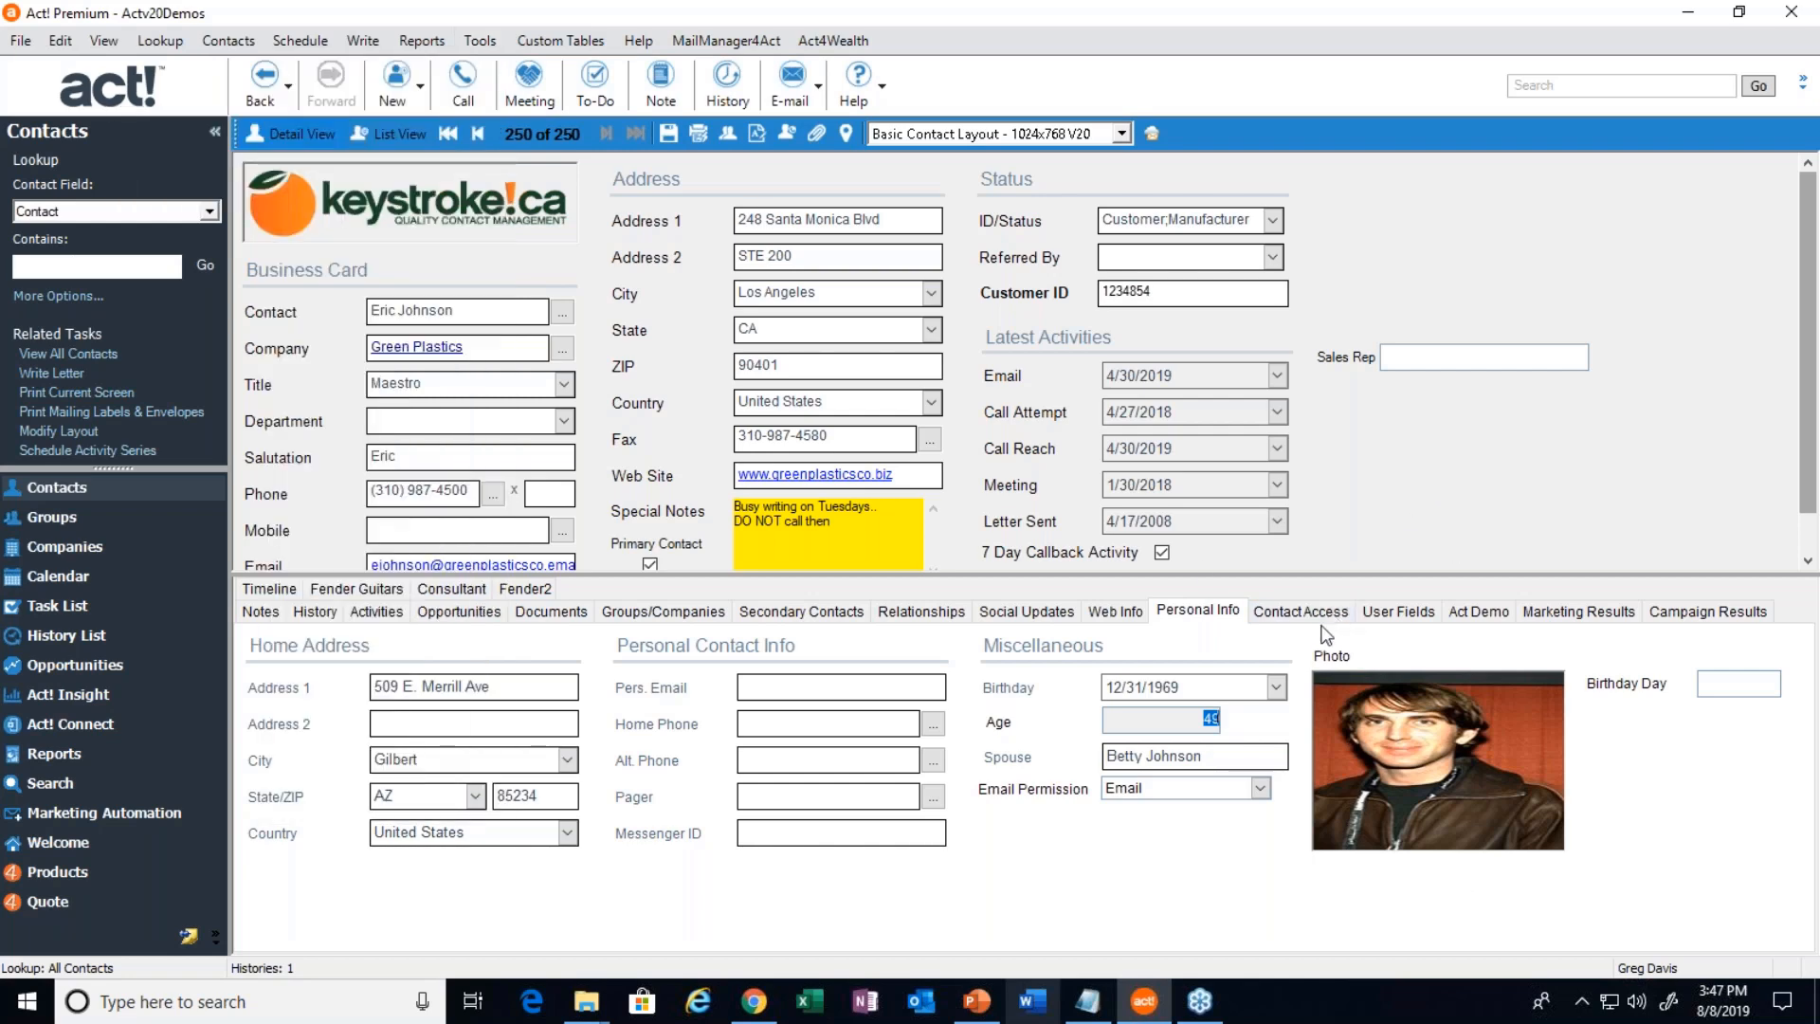
Display the contact's access details and examine the create date, record creator, edit date and edited-by fields
{"action": "left_click", "coordinate": [1297, 613]}
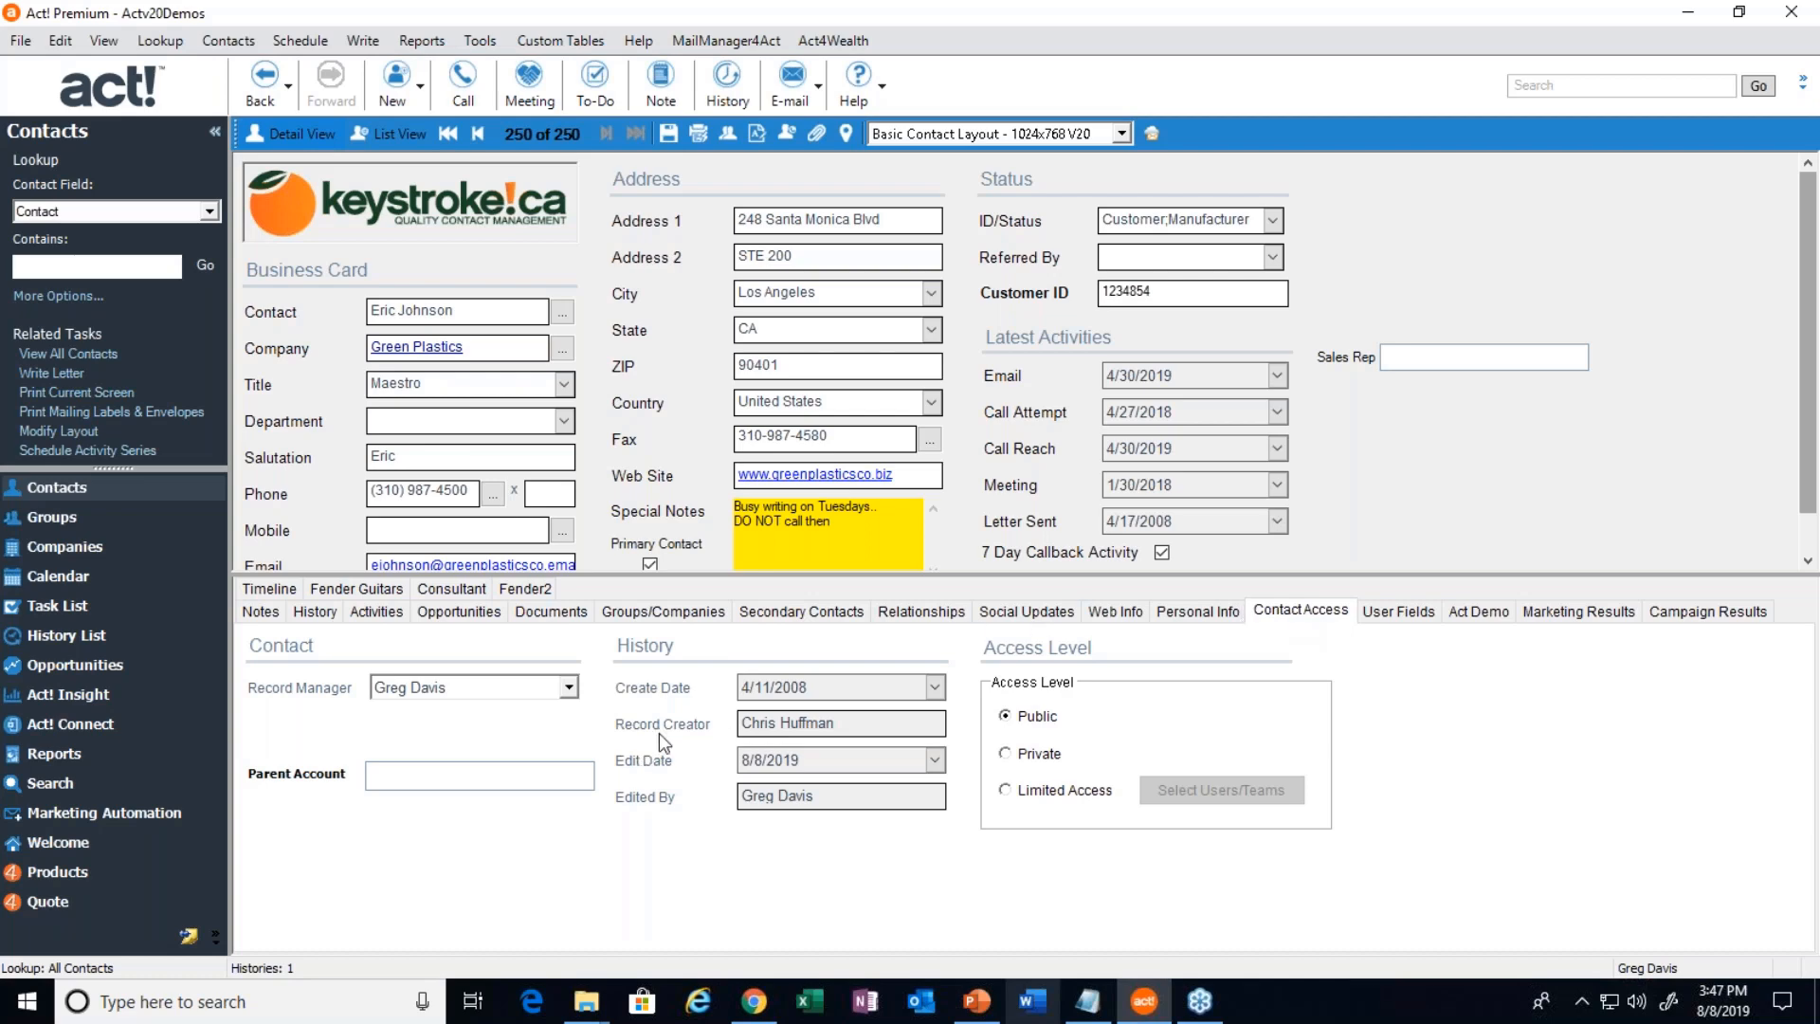
{"action": "left_click", "coordinate": [811, 699]}
{"action": "left_click_drag", "start_coordinate": [825, 728], "coordinate": [682, 730]}
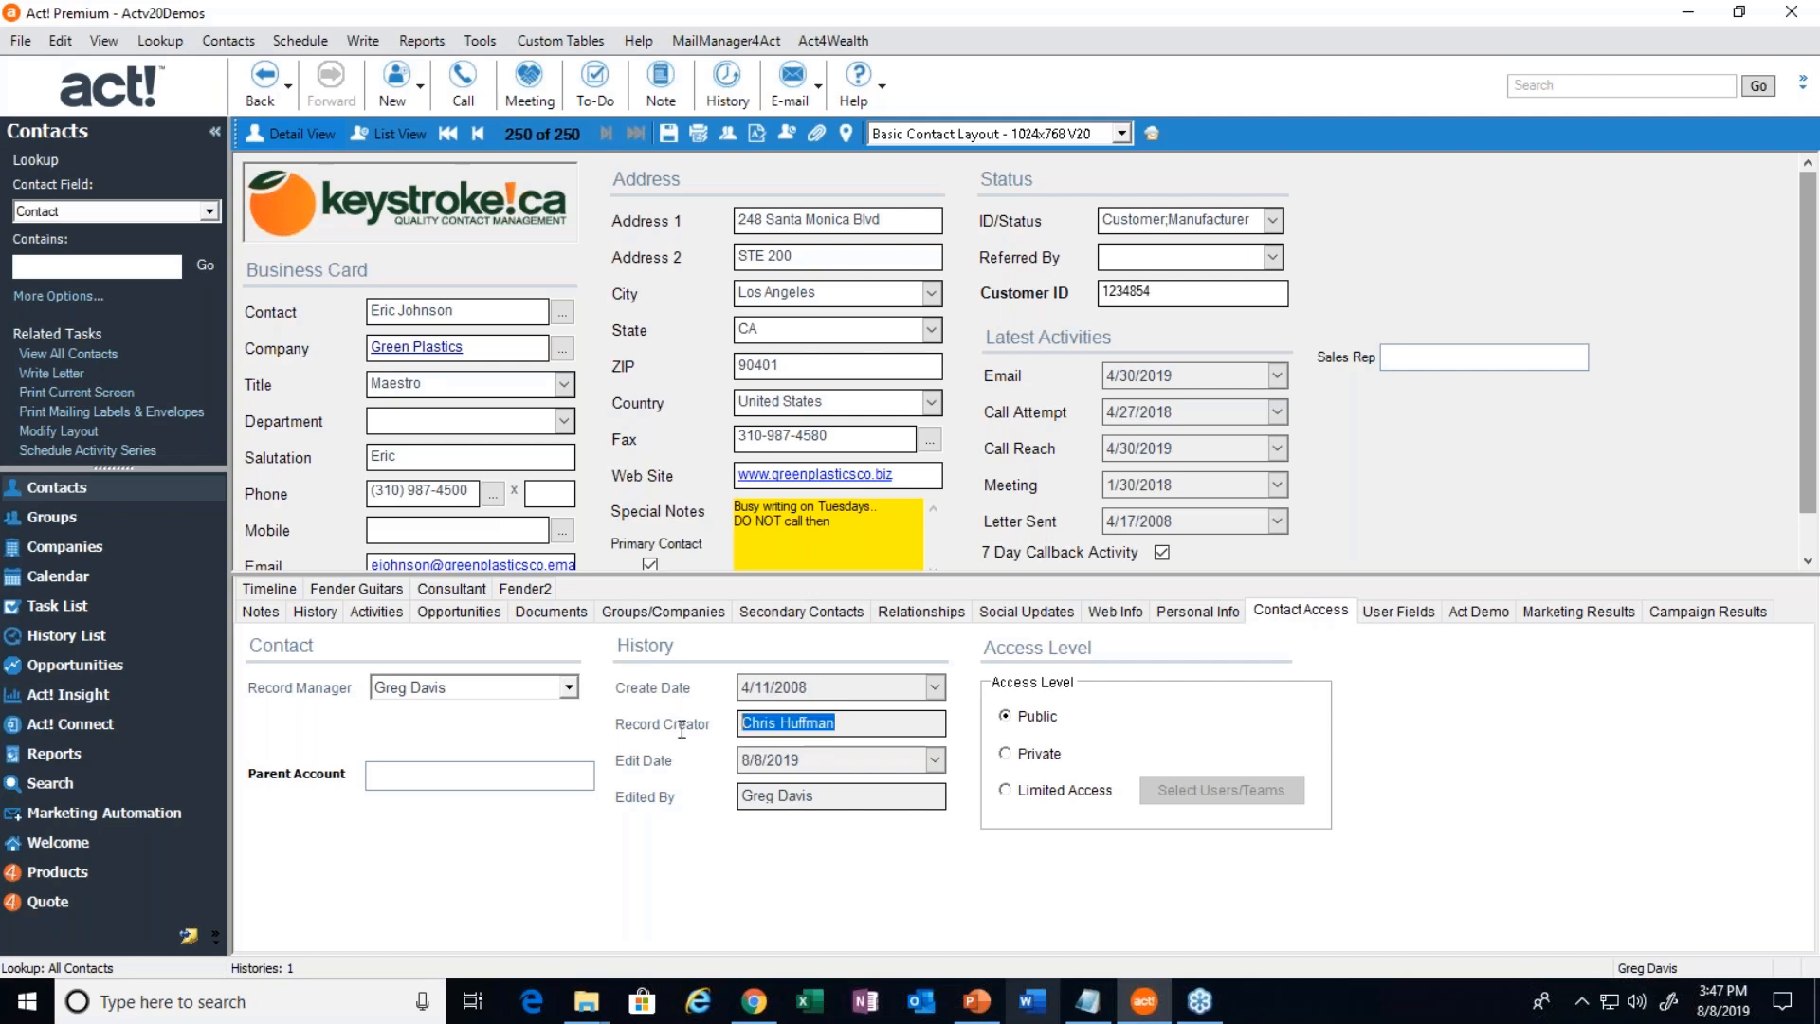
{"action": "left_click_drag", "start_coordinate": [793, 769], "coordinate": [740, 761]}
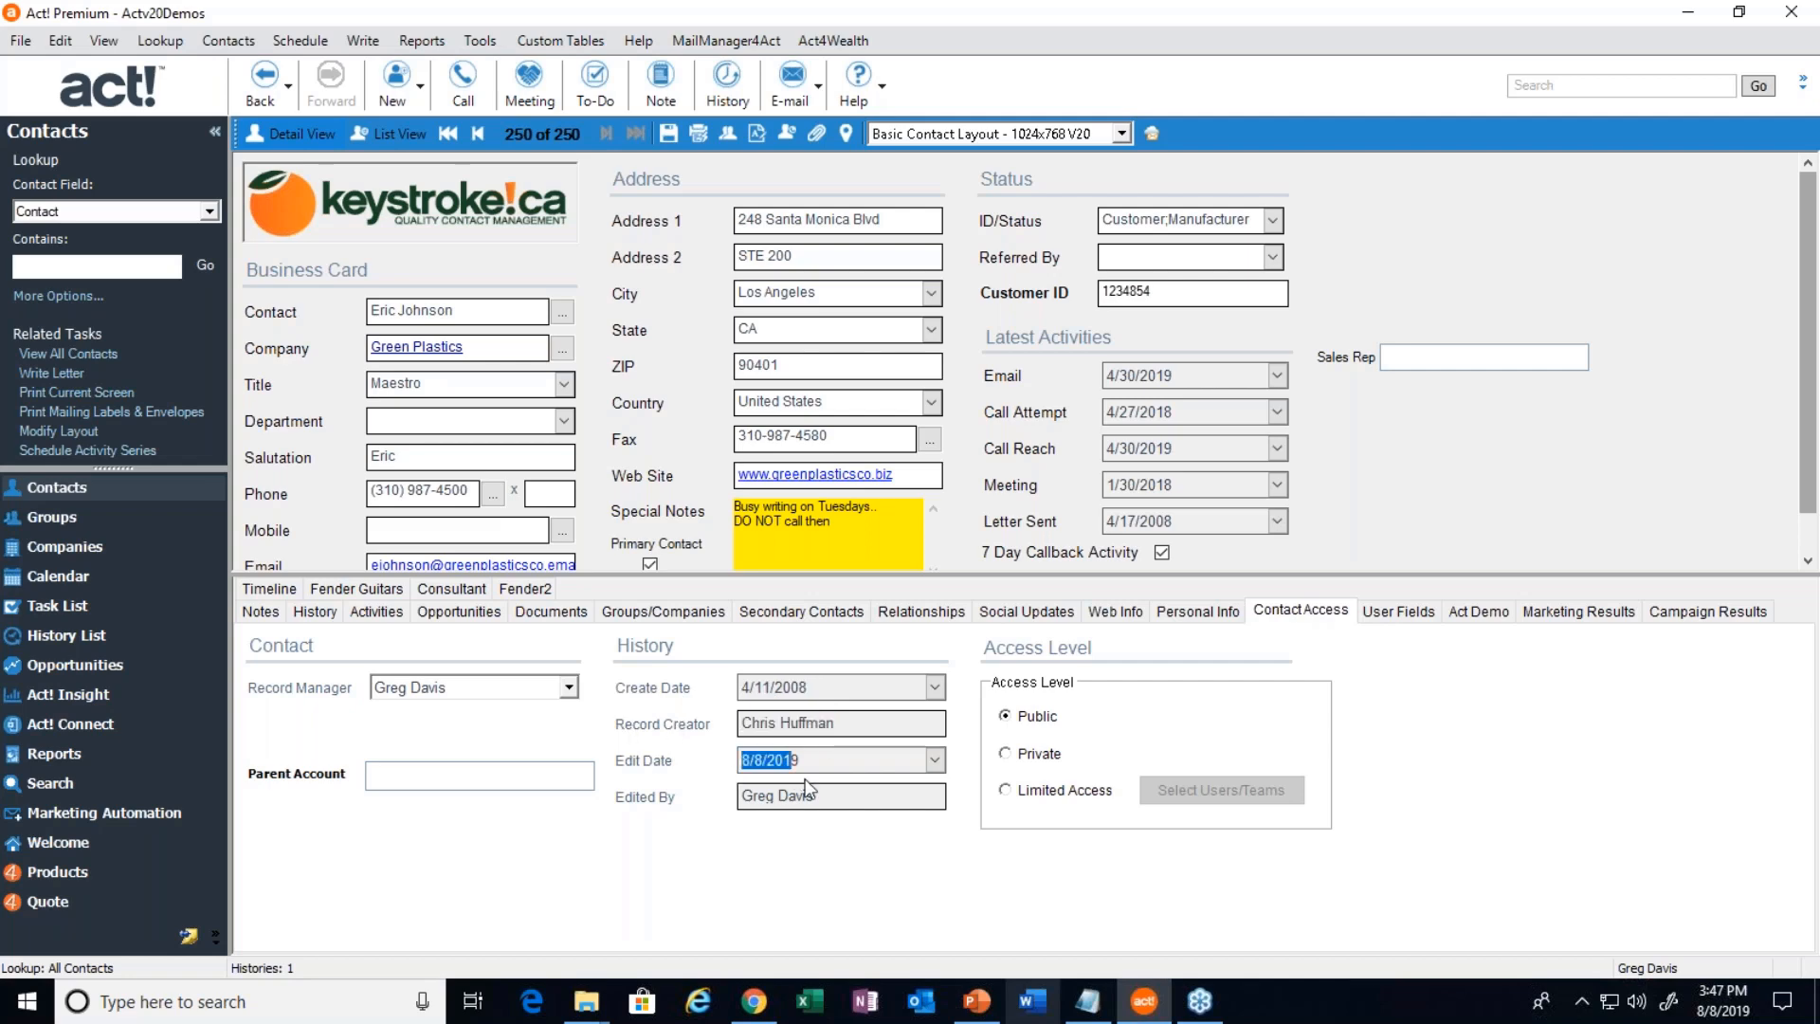
{"action": "left_click", "coordinate": [796, 794]}
{"action": "left_click_drag", "start_coordinate": [823, 766], "coordinate": [740, 761]}
{"action": "left_click", "coordinate": [740, 761]}
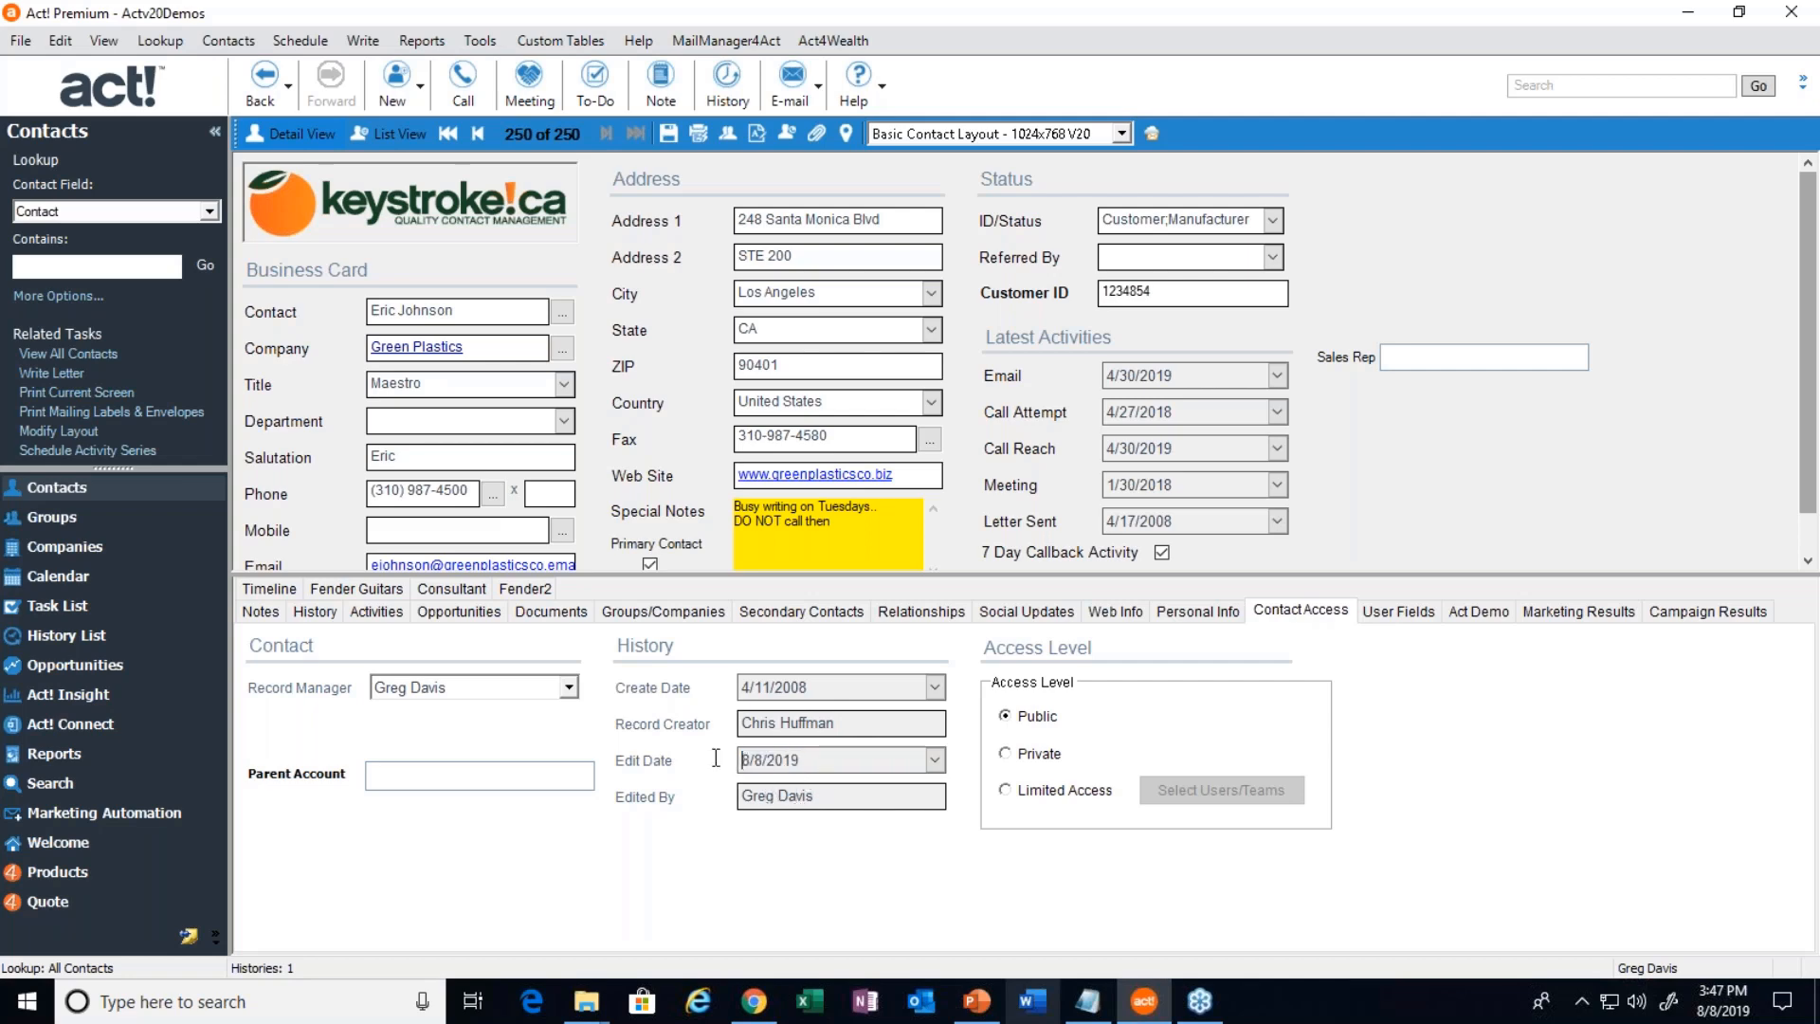
{"action": "left_click", "coordinate": [802, 761]}
Review the users available as record manager and the field's lookup option, leaving the Record Manager setting as it is
{"action": "left_click", "coordinate": [569, 688]}
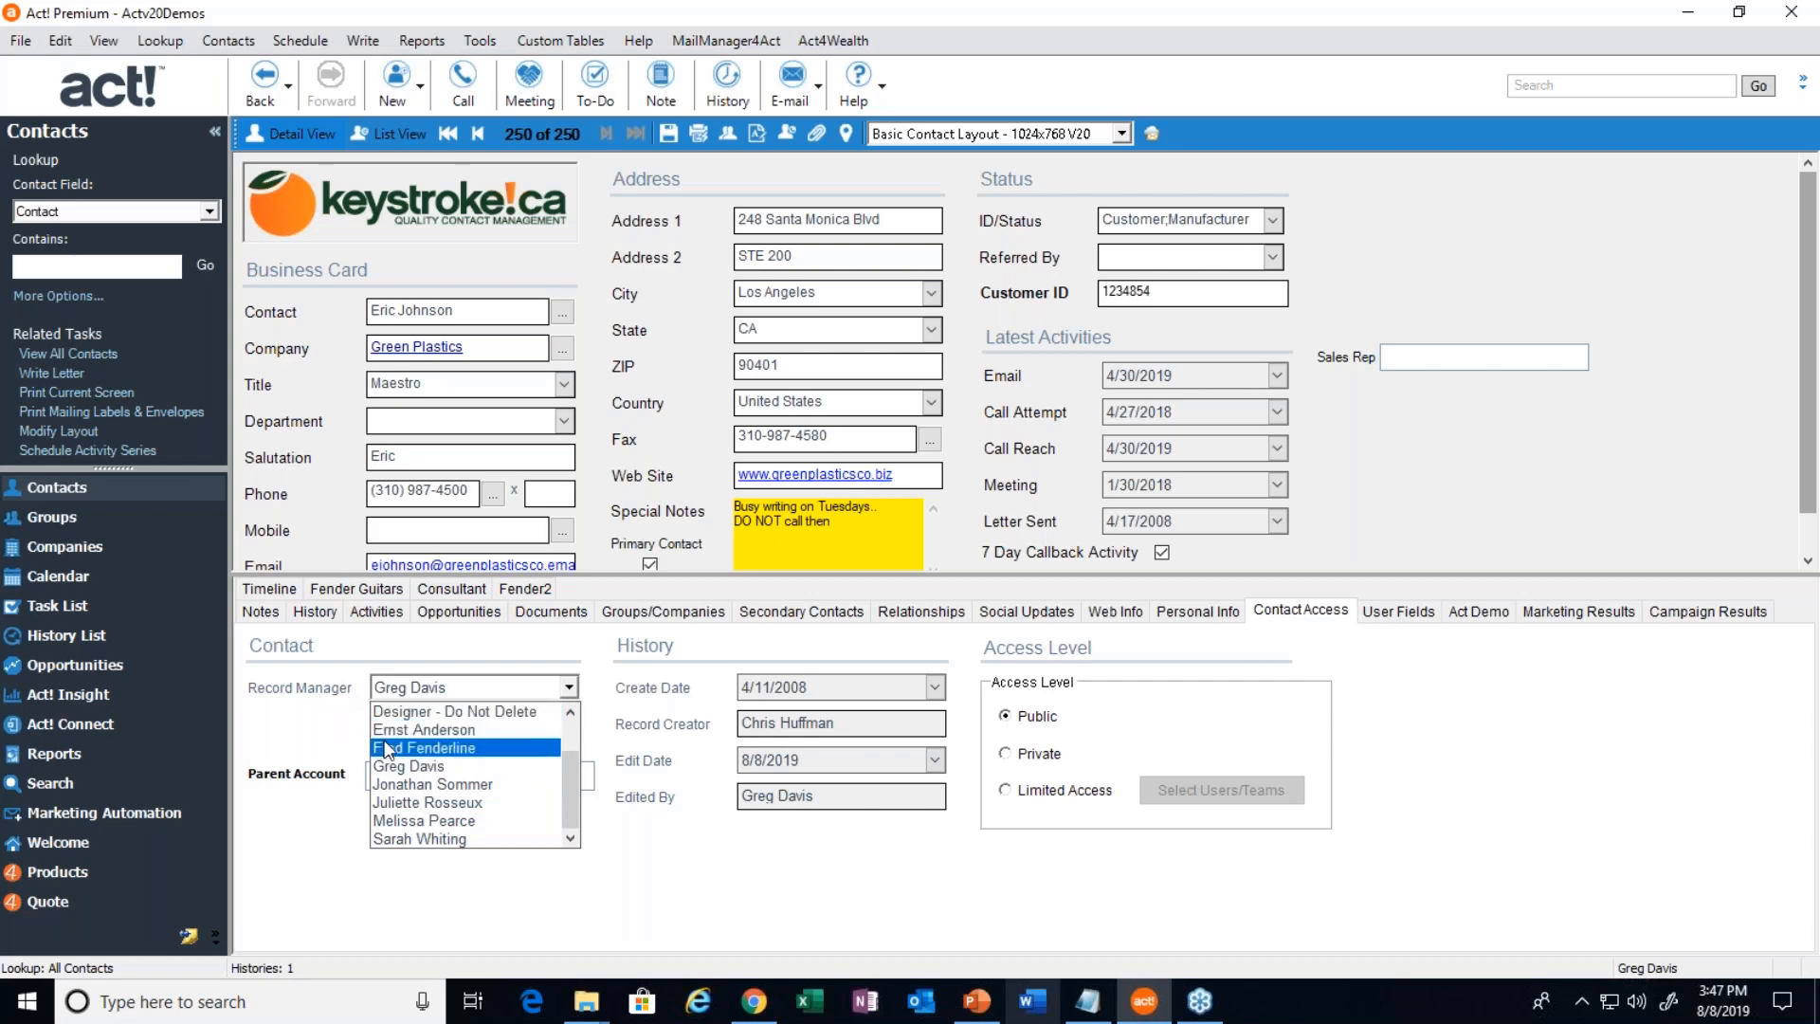
{"action": "left_click", "coordinate": [267, 690]}
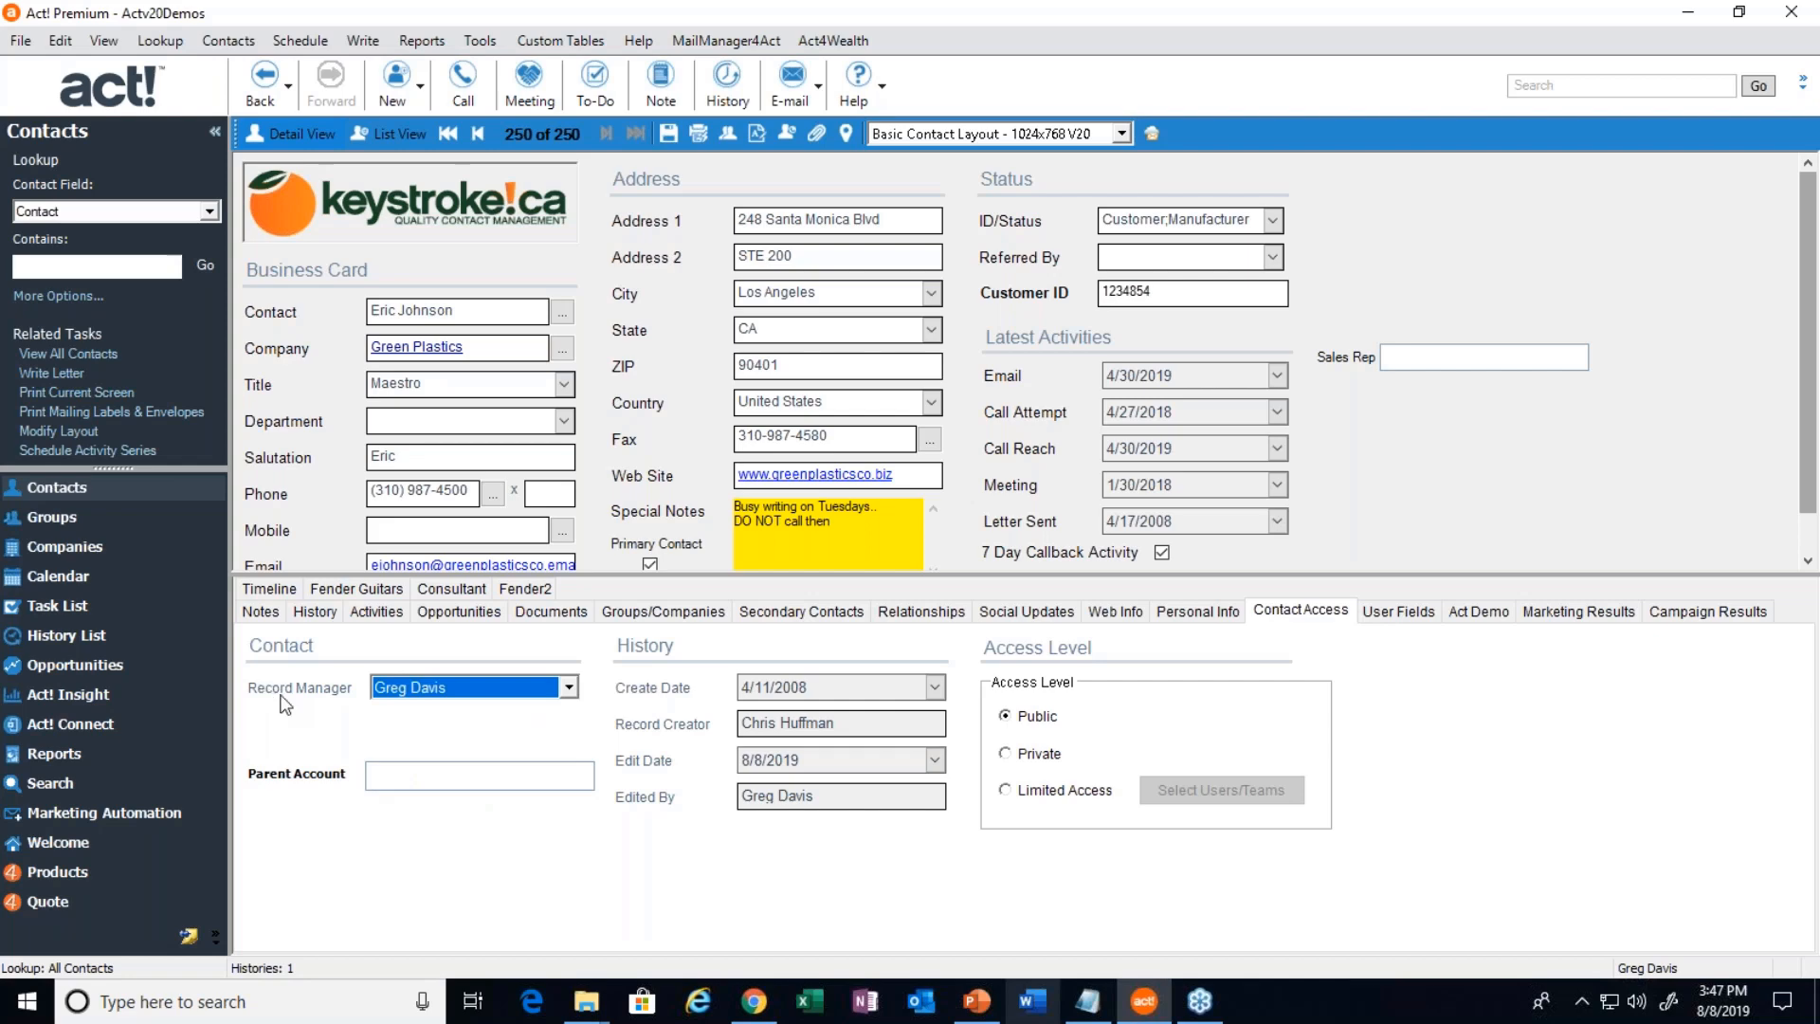
{"action": "right_click", "coordinate": [470, 693]}
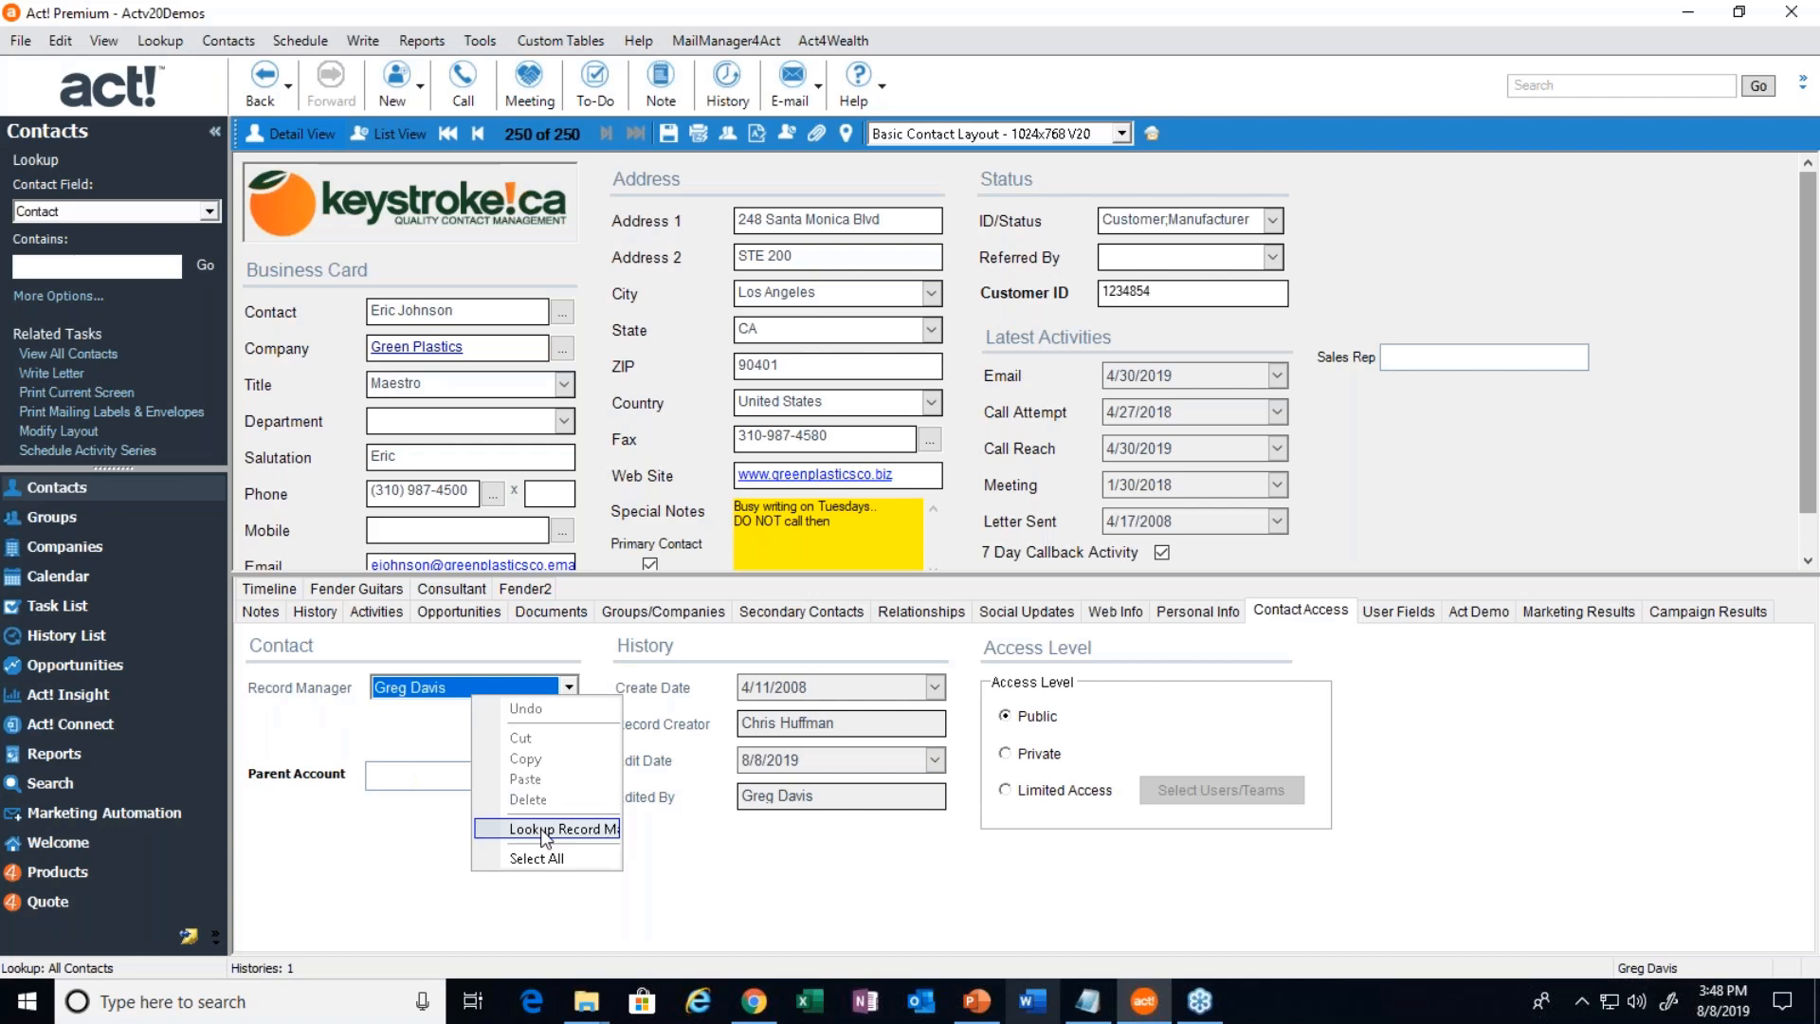
{"action": "left_click", "coordinate": [398, 737]}
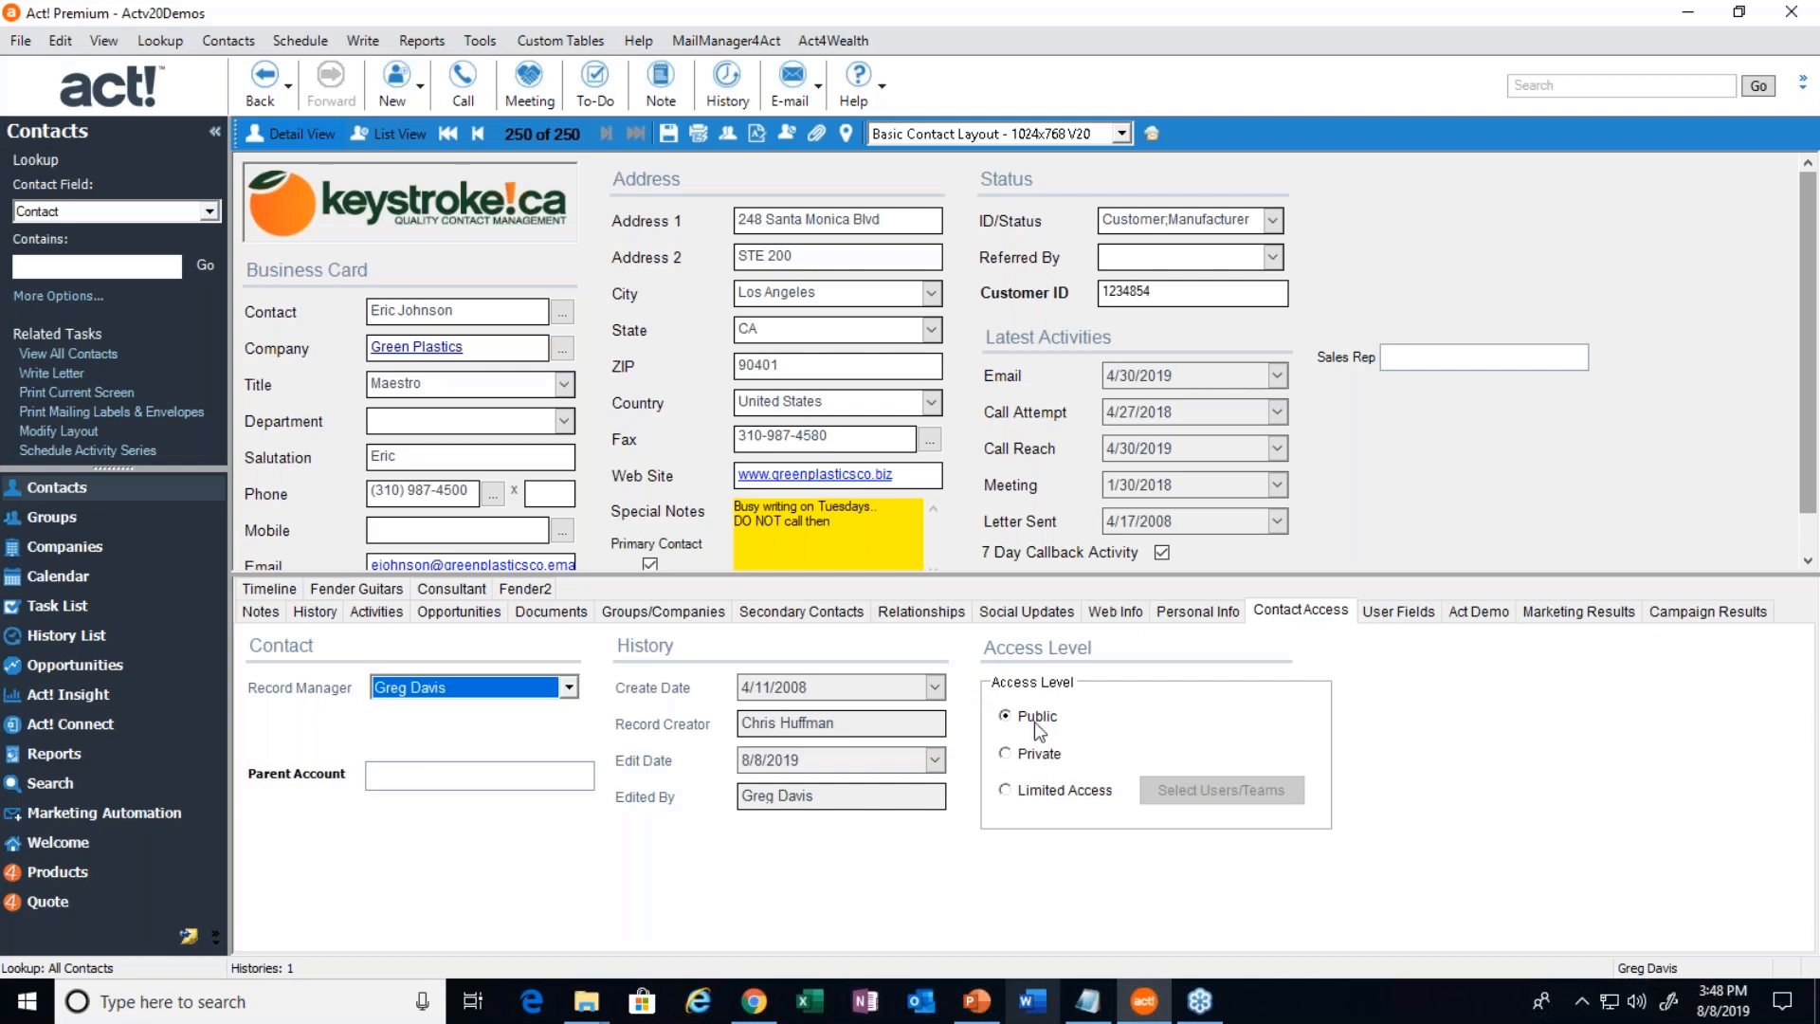
{"action": "left_click", "coordinate": [568, 687]}
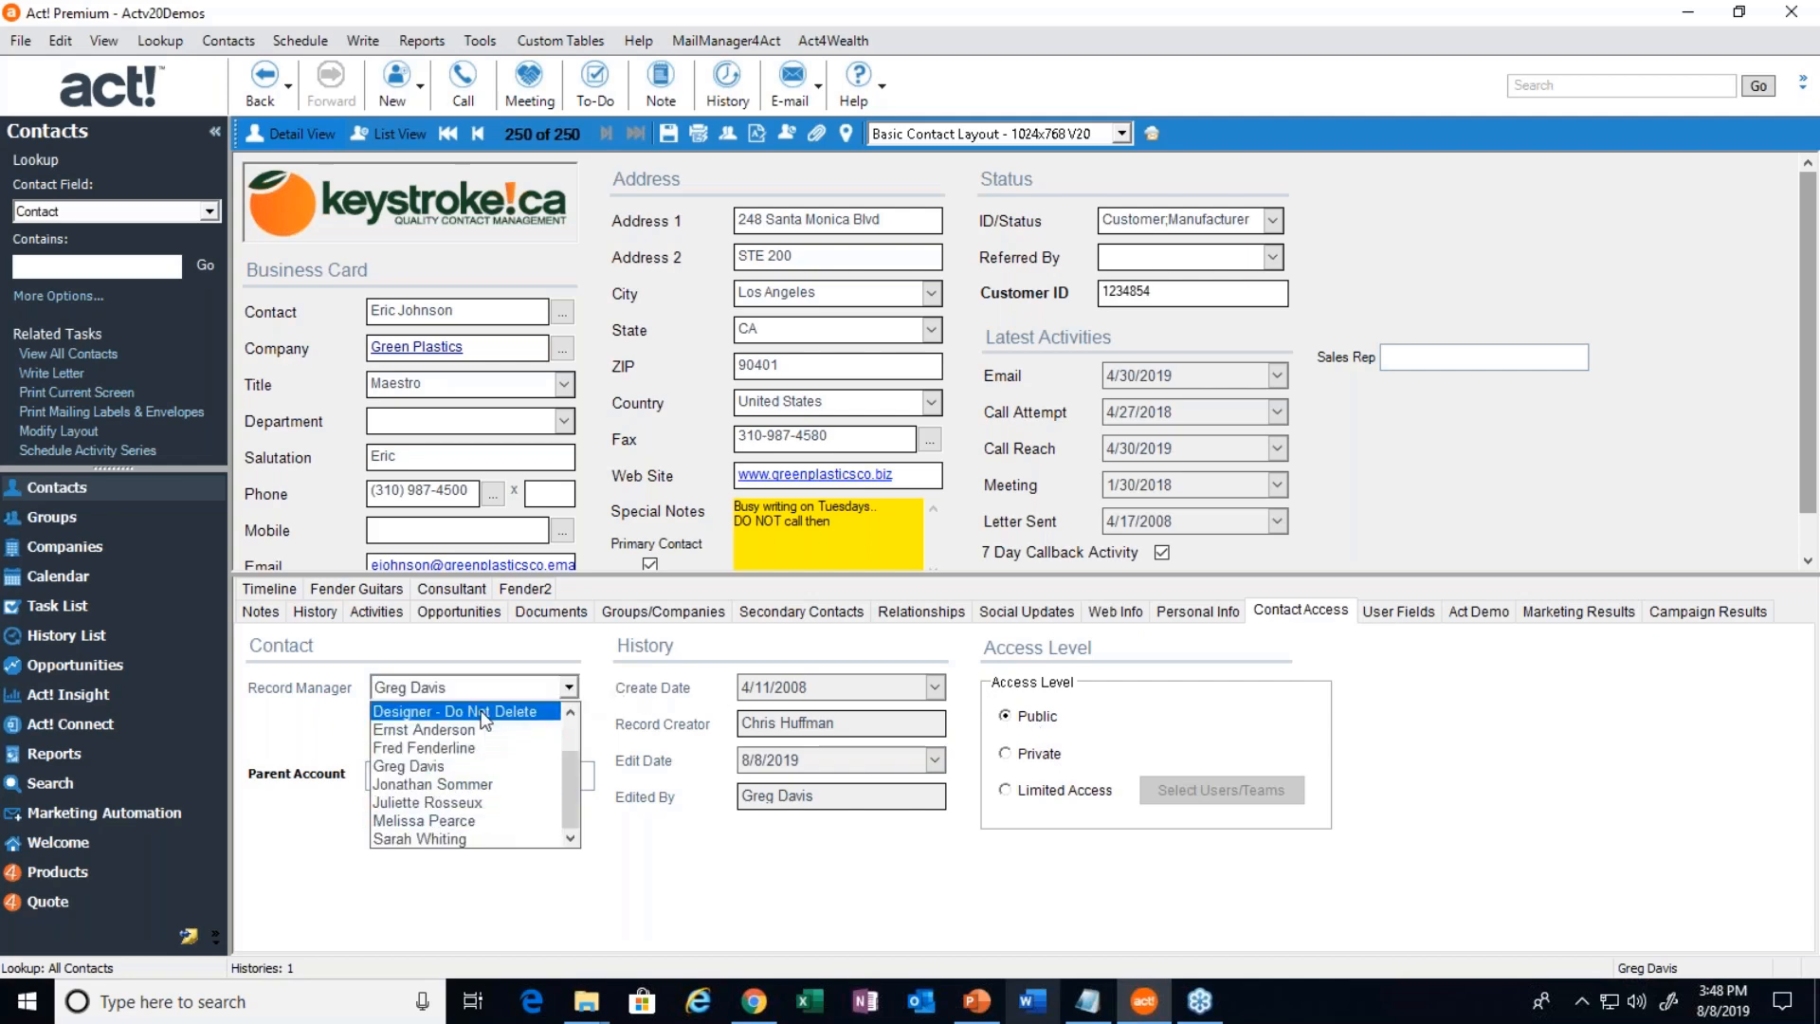
{"action": "left_click", "coordinate": [783, 880]}
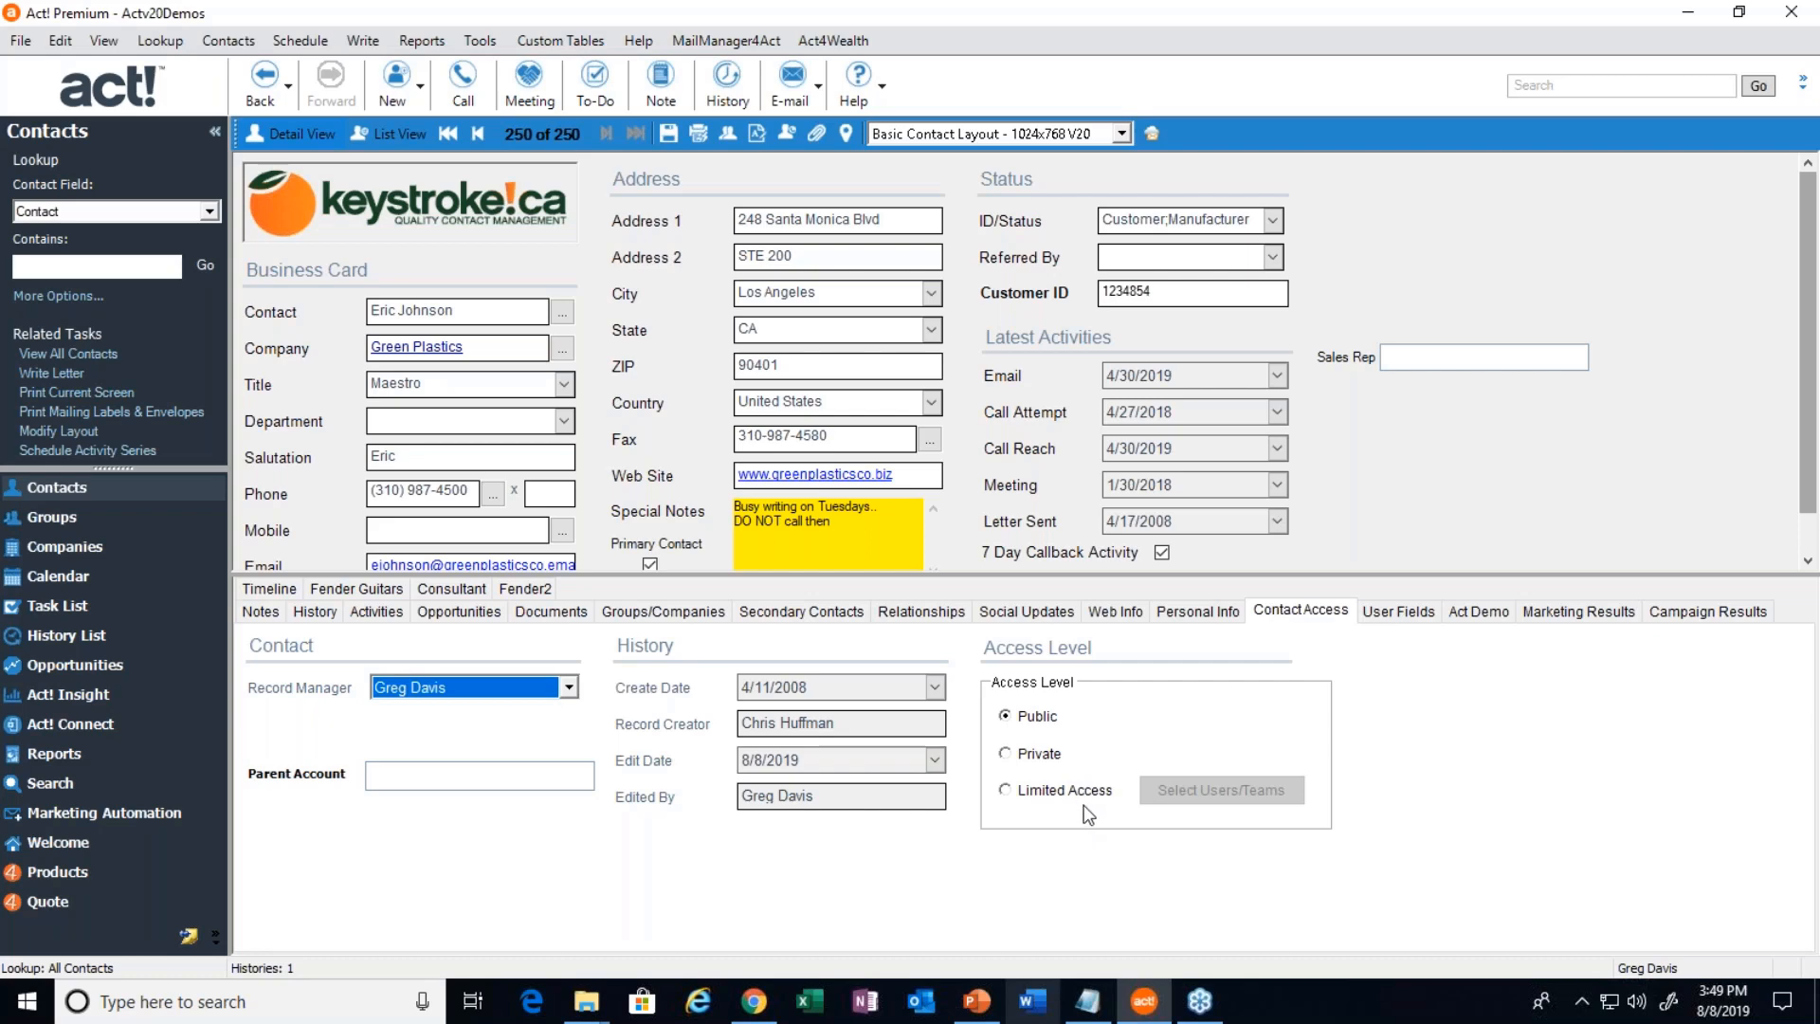
Display the contact's user fields and place the cursor in the User 1 field
{"action": "left_click", "coordinate": [1383, 618]}
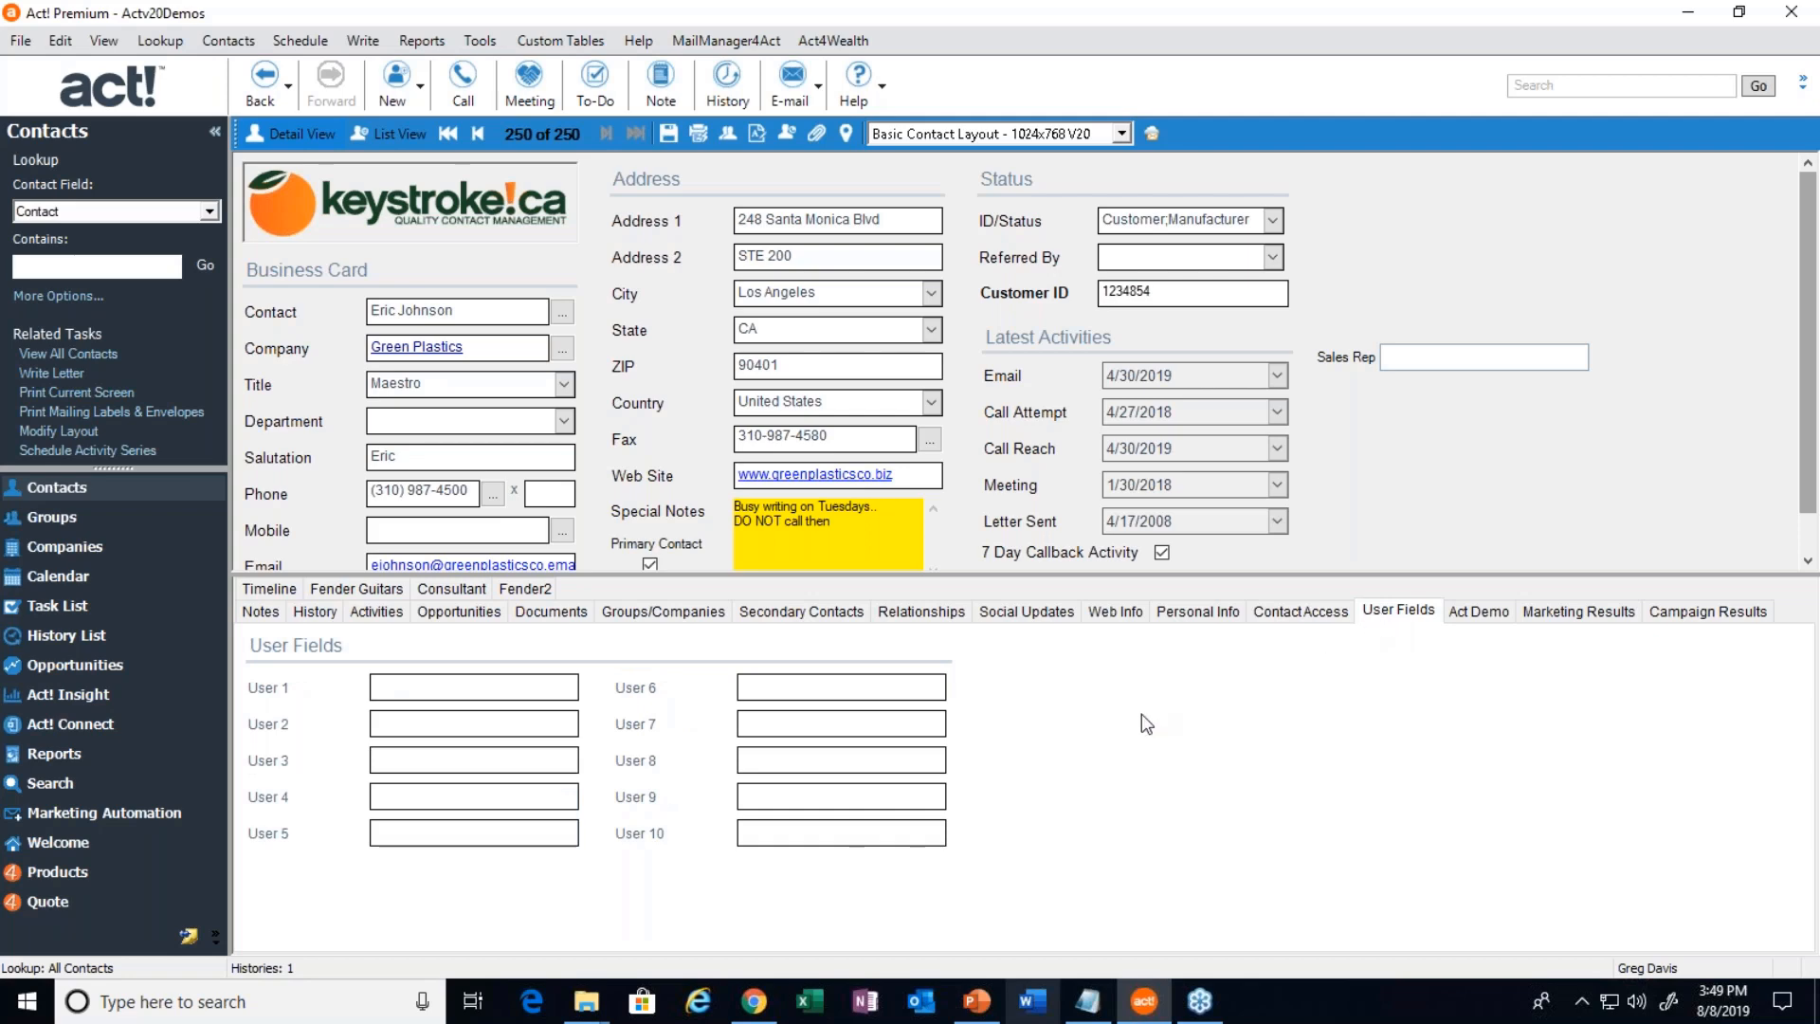
{"action": "left_click", "coordinate": [396, 687]}
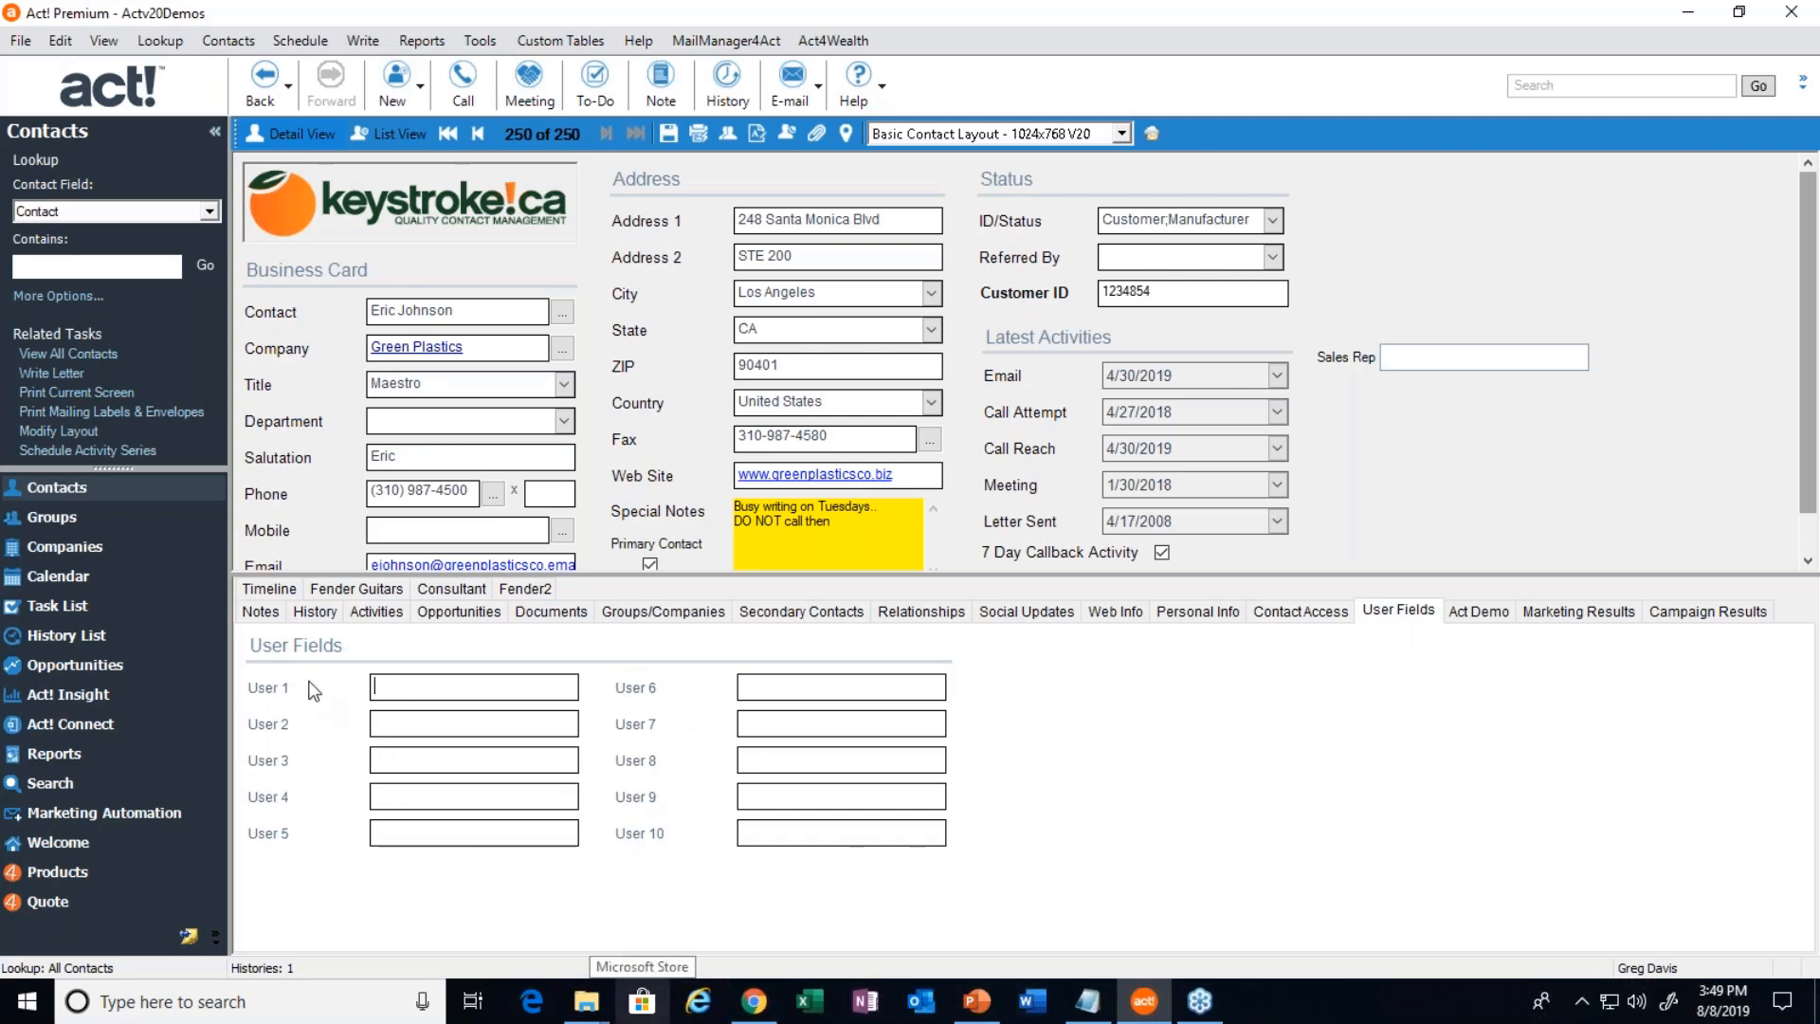
{"action": "left_click", "coordinate": [747, 833]}
{"action": "left_click", "coordinate": [758, 685]}
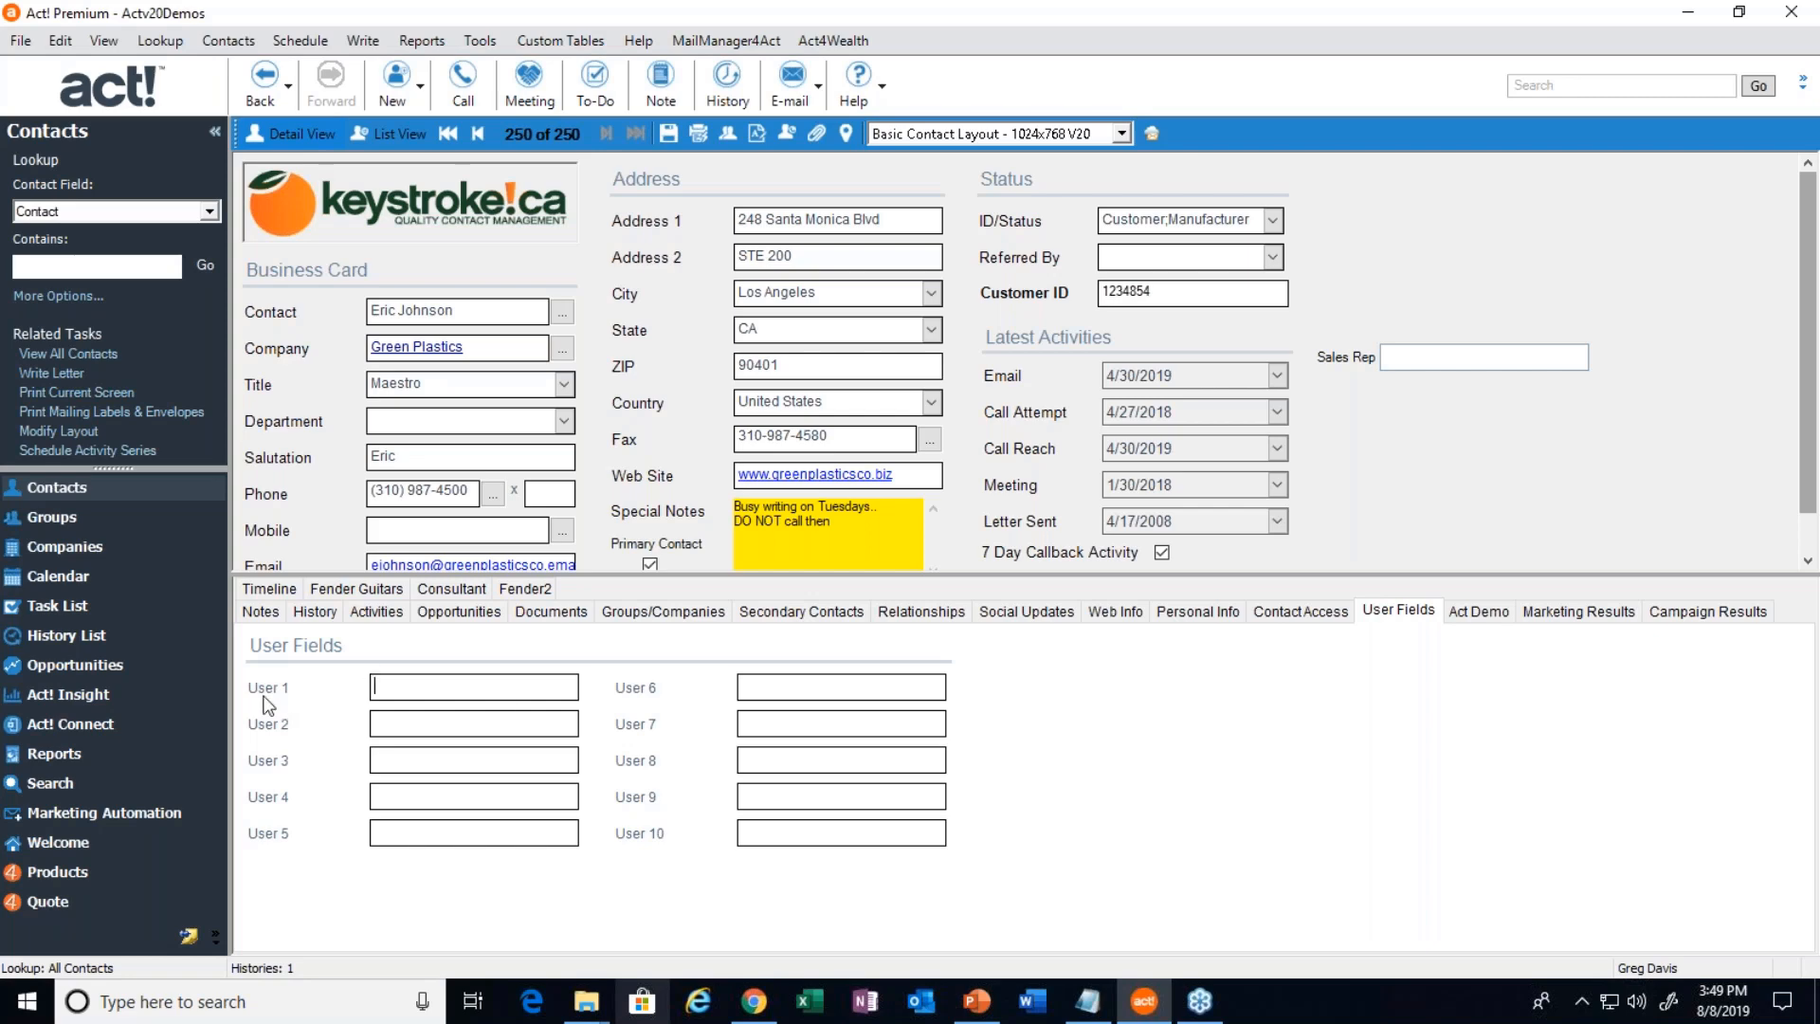
Review the User 1 field's lookup option without running it, and examine the contact's Act Demo fields
{"action": "right_click", "coordinate": [396, 686]}
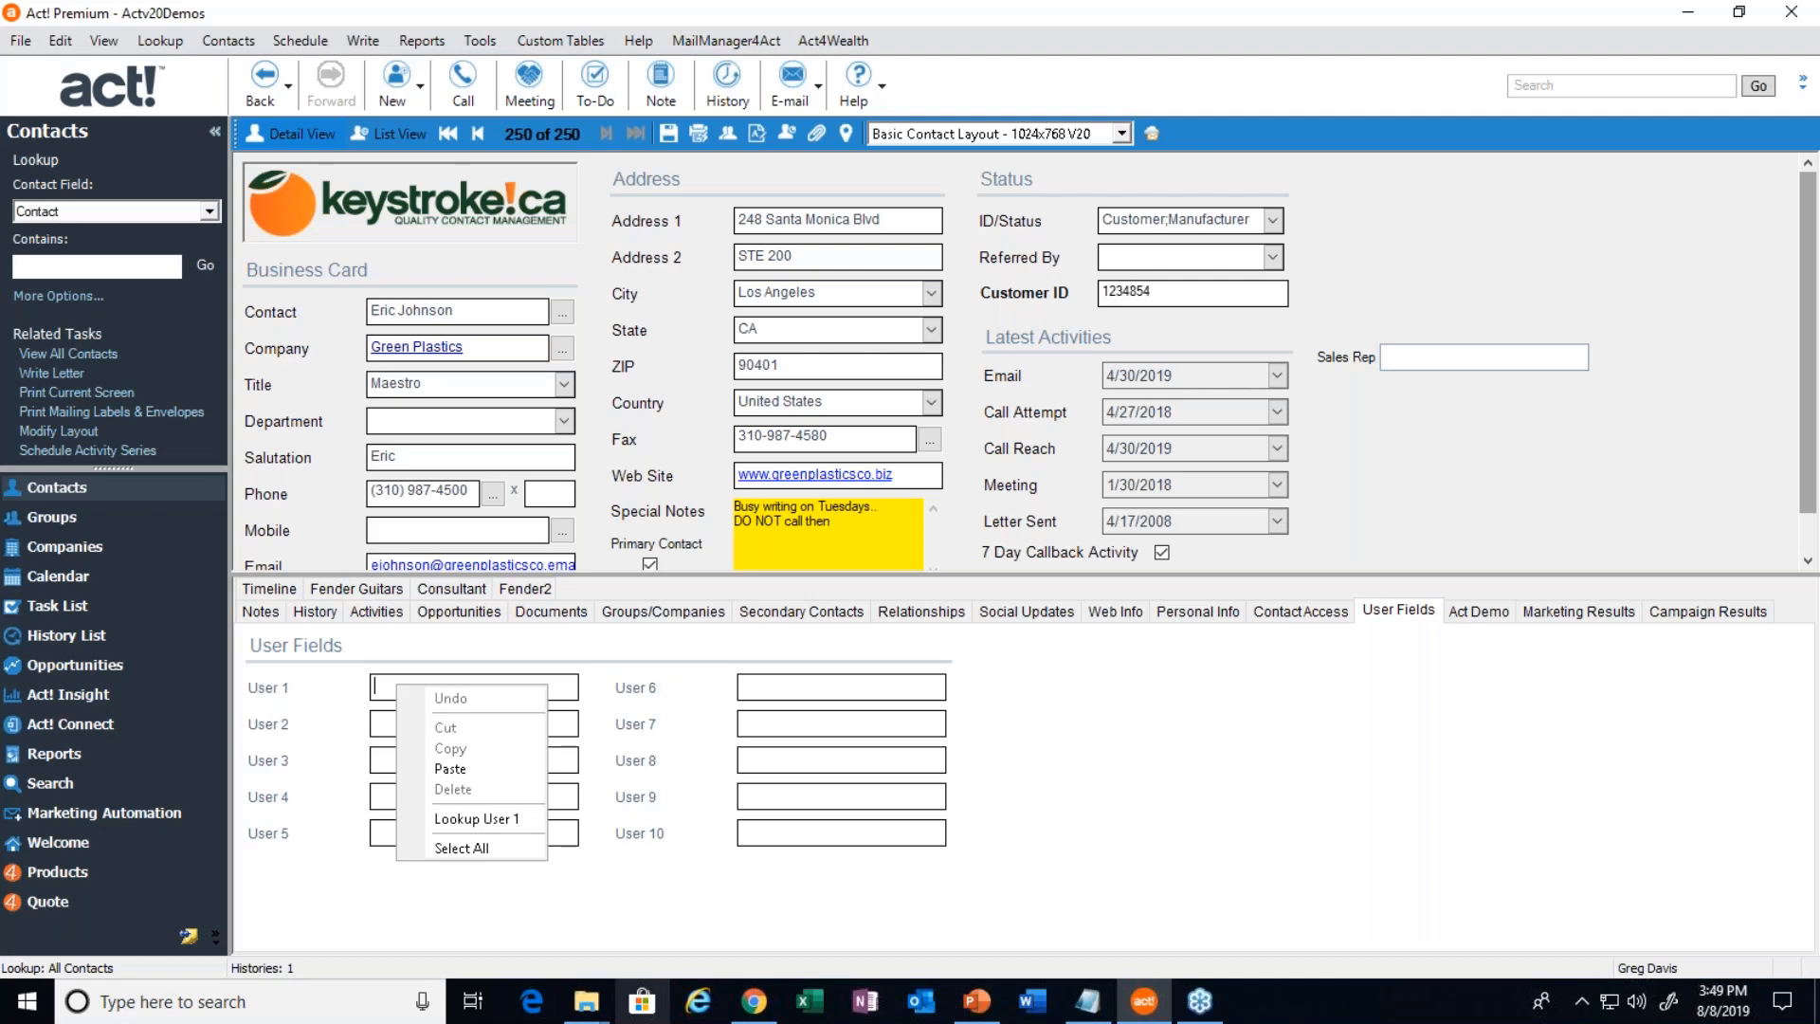
{"action": "left_click", "coordinate": [271, 712]}
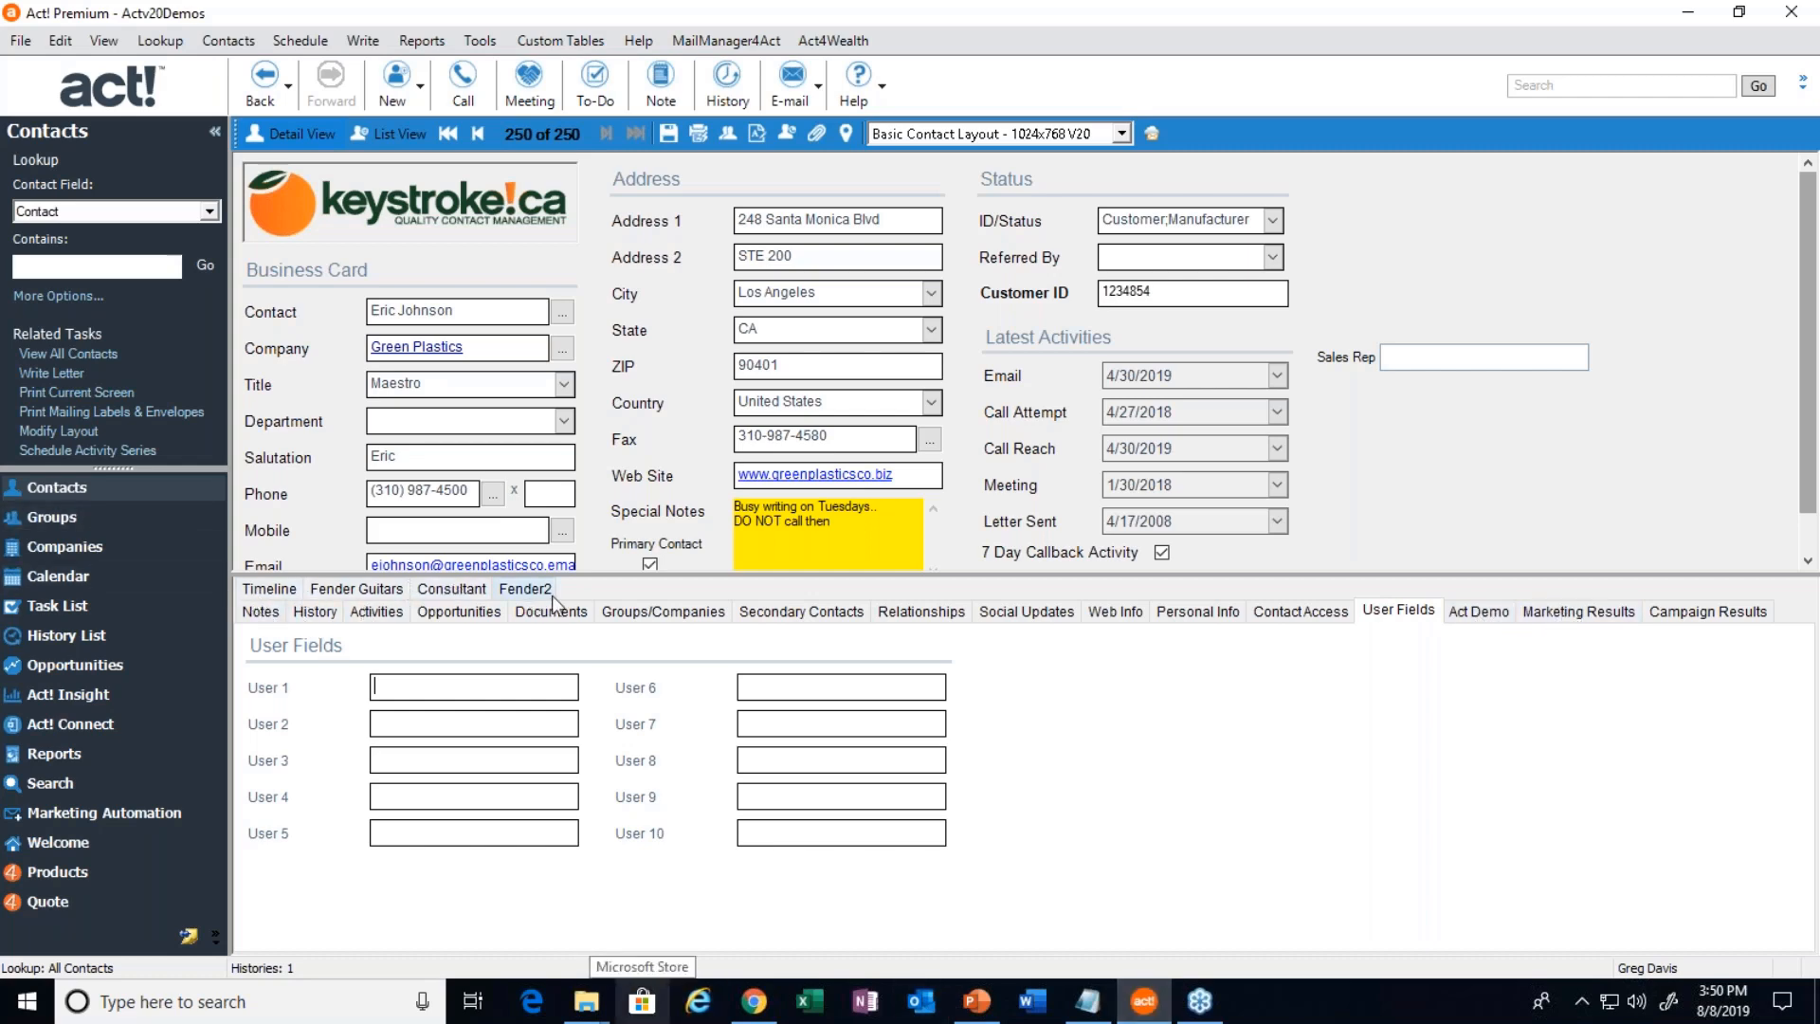
{"action": "left_click", "coordinate": [1493, 613]}
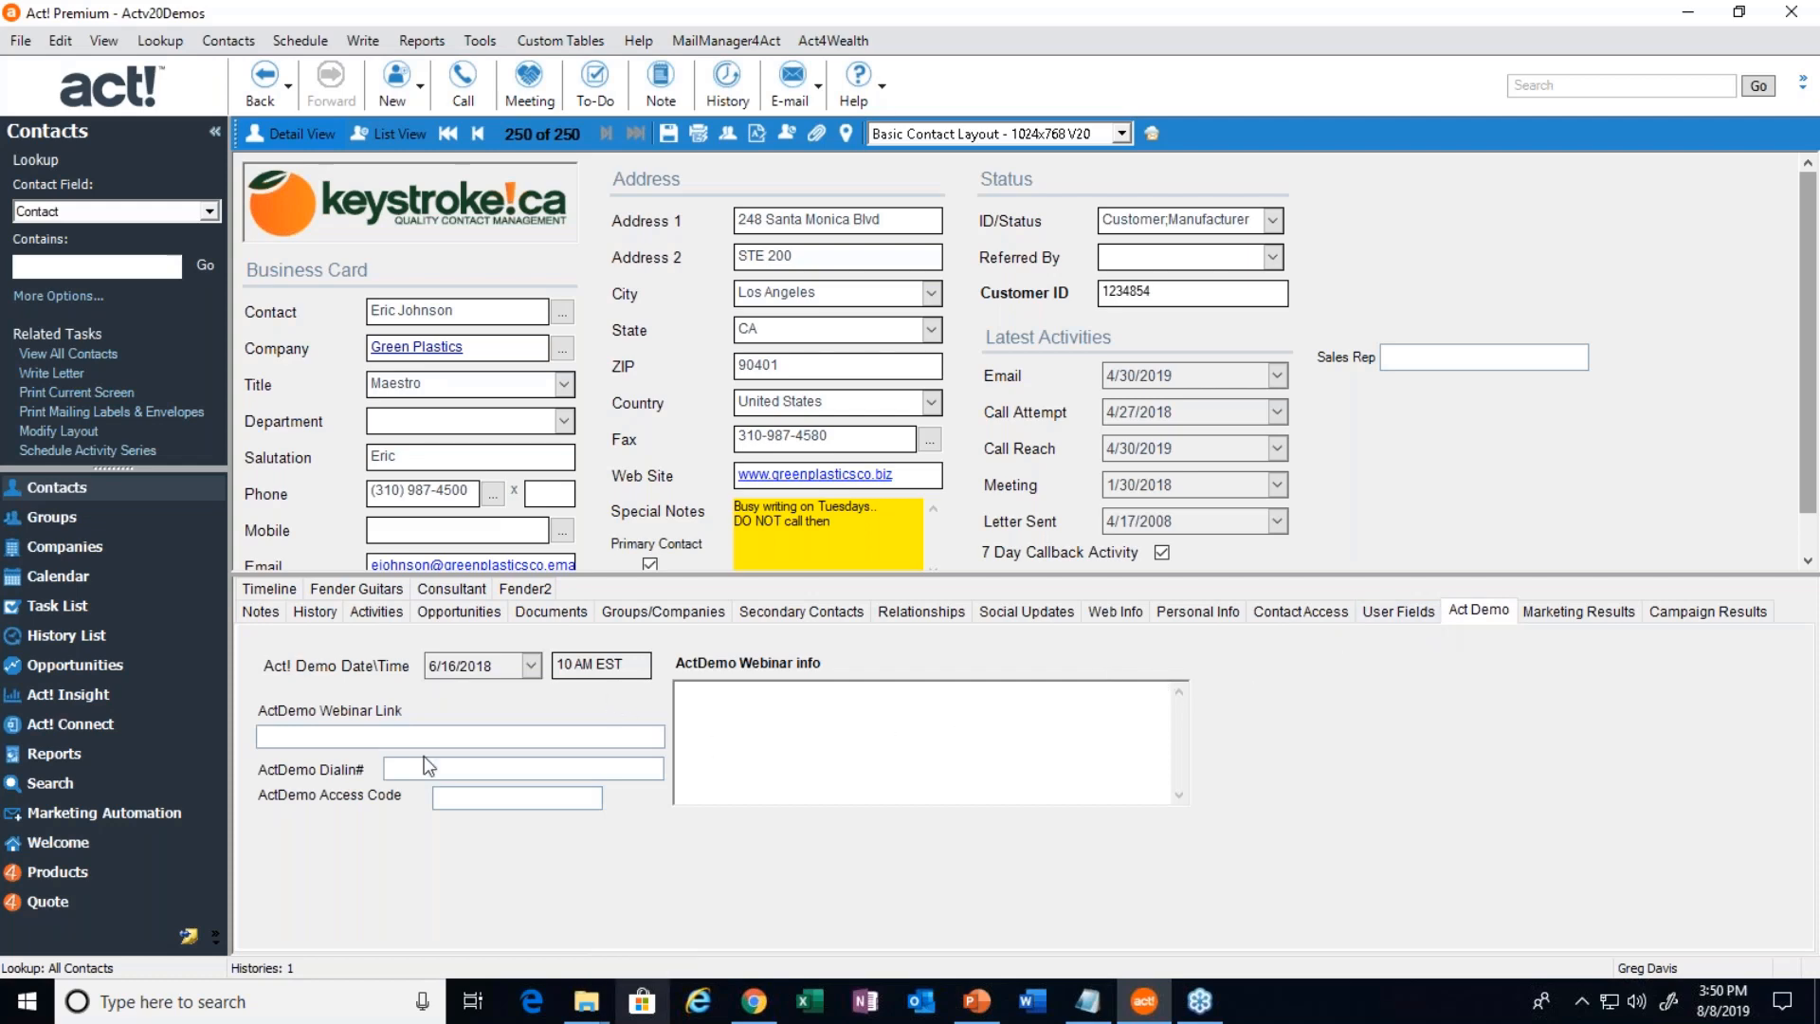
{"action": "left_click", "coordinate": [301, 736]}
Display the contact's timeline and return to the contact's notes
{"action": "left_click", "coordinate": [284, 590]}
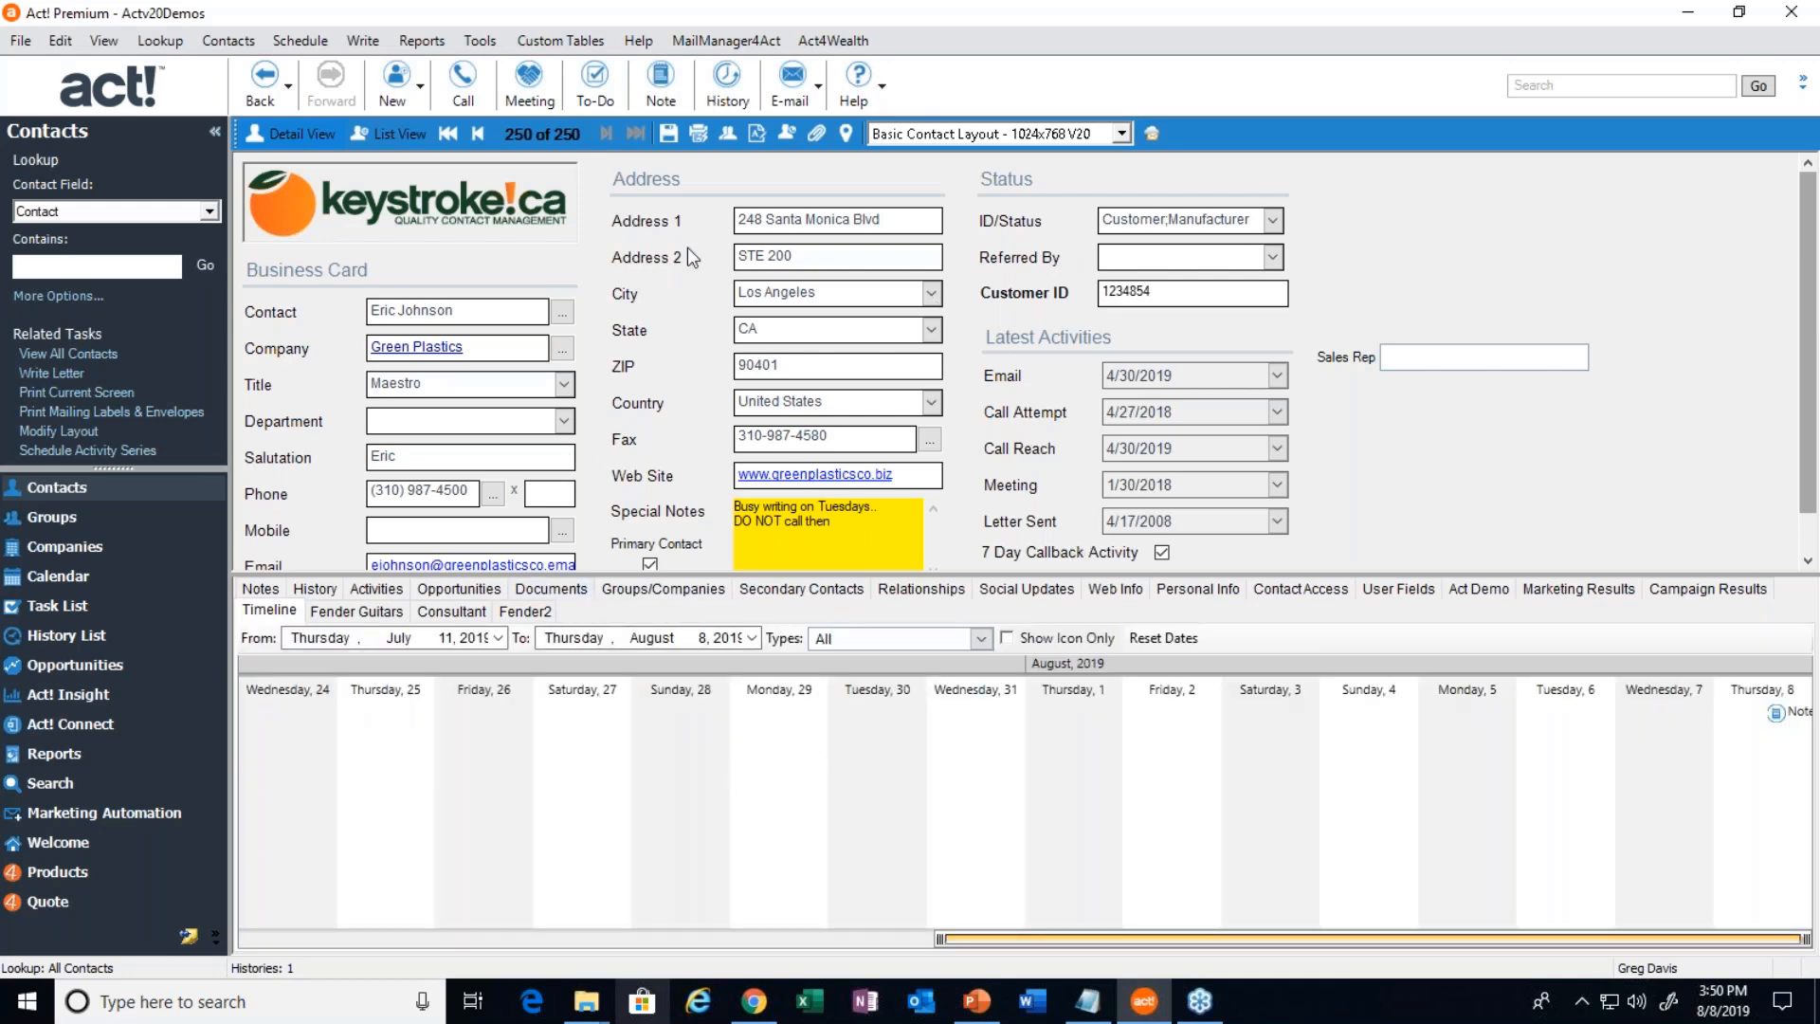
{"action": "left_click", "coordinate": [264, 591]}
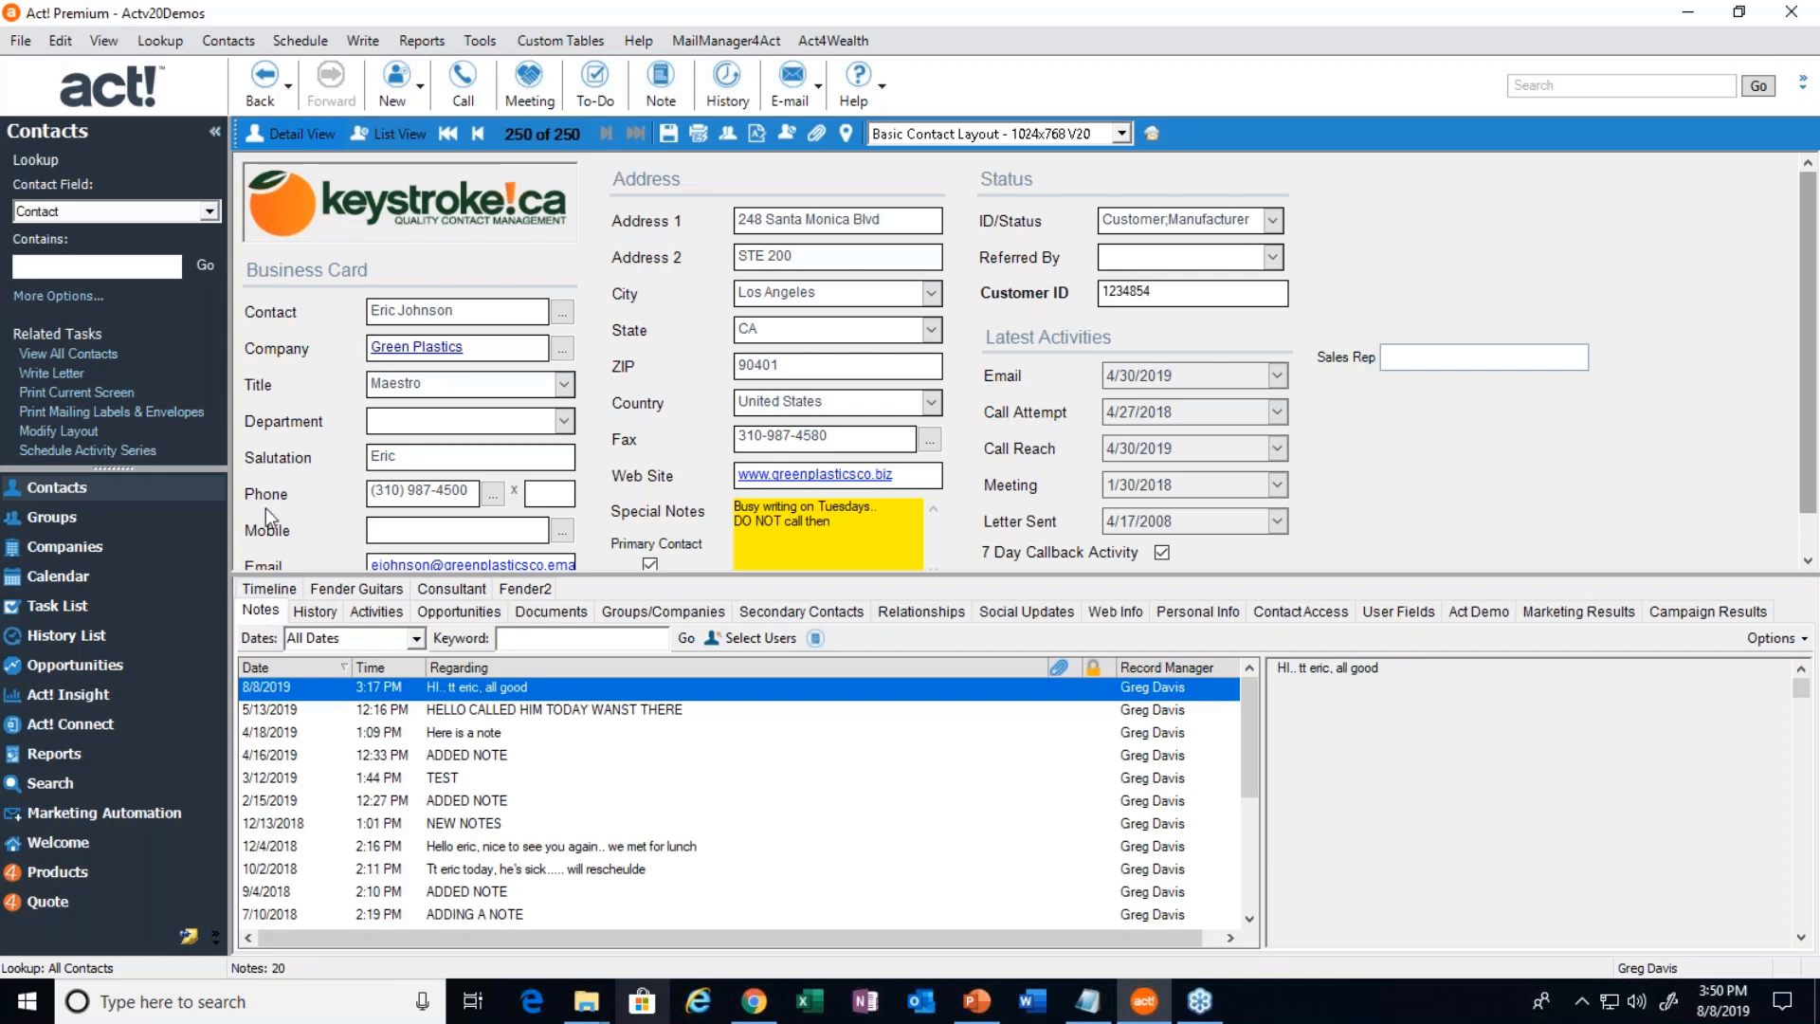
{"action": "left_click", "coordinate": [316, 618]}
{"action": "left_click", "coordinate": [270, 614]}
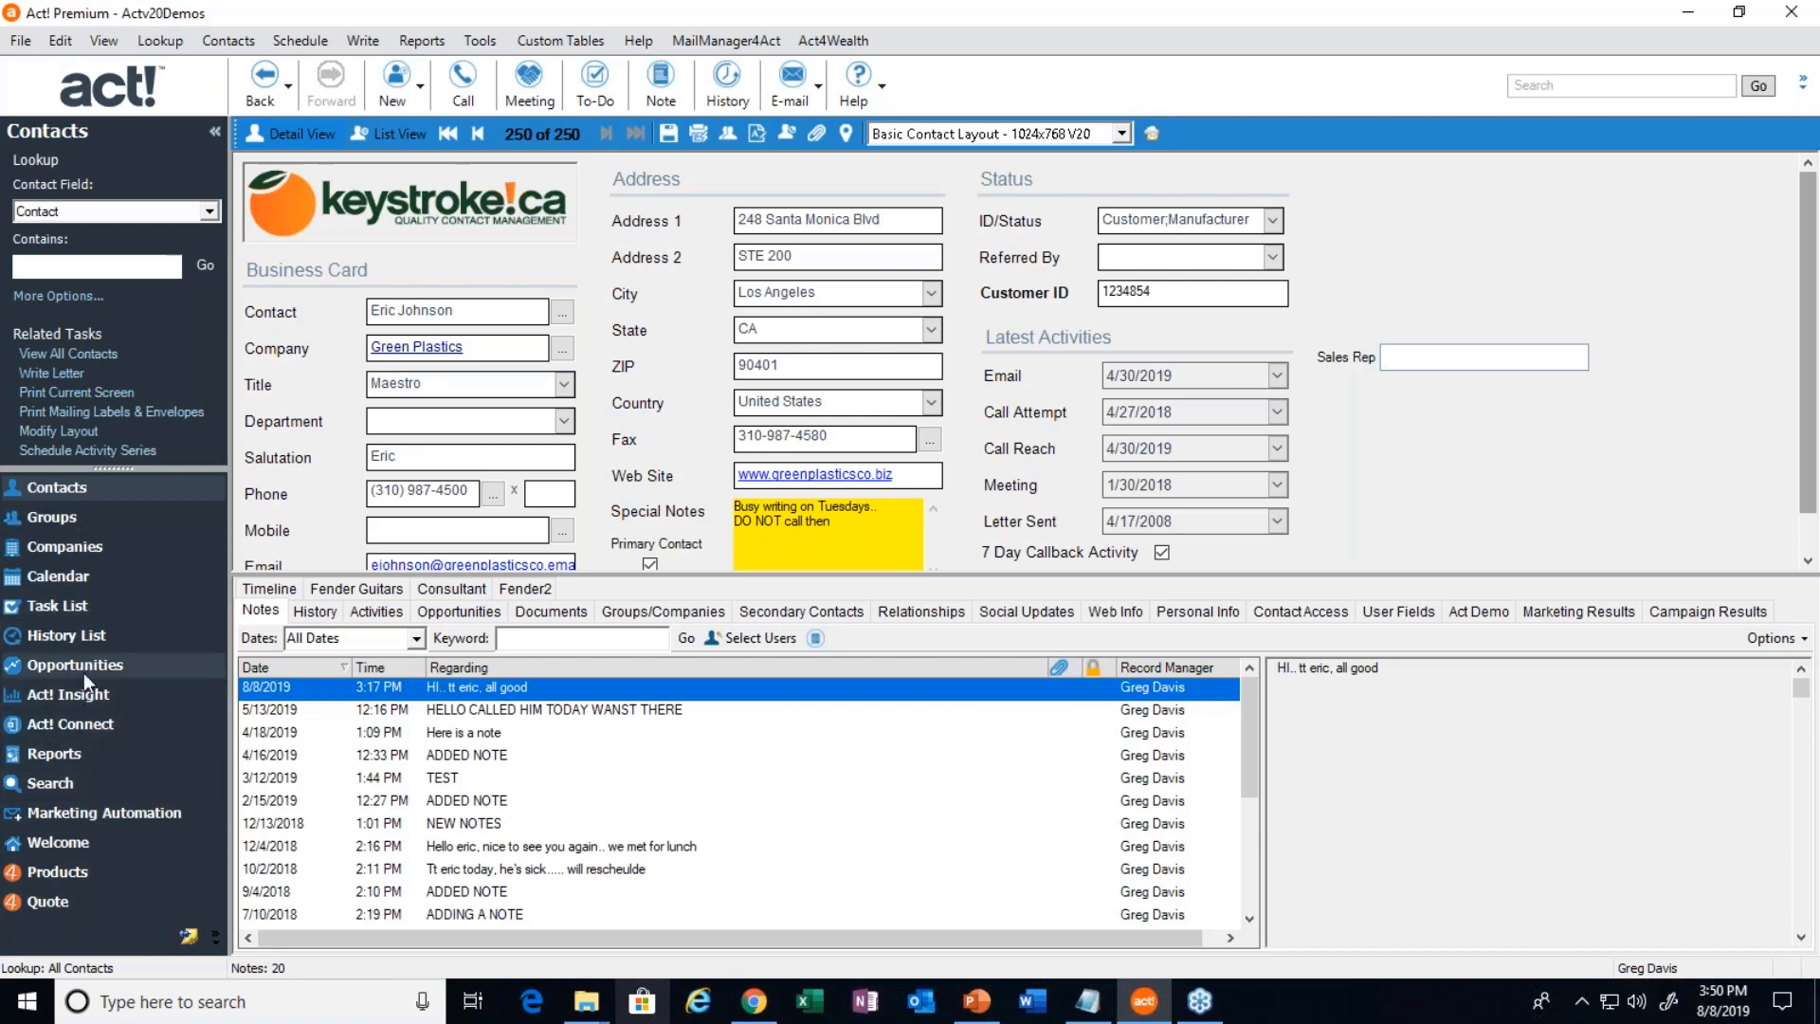
Display the Arizona group and examine its static and dynamic membership settings, leaving them as they are
{"action": "left_click", "coordinate": [42, 519]}
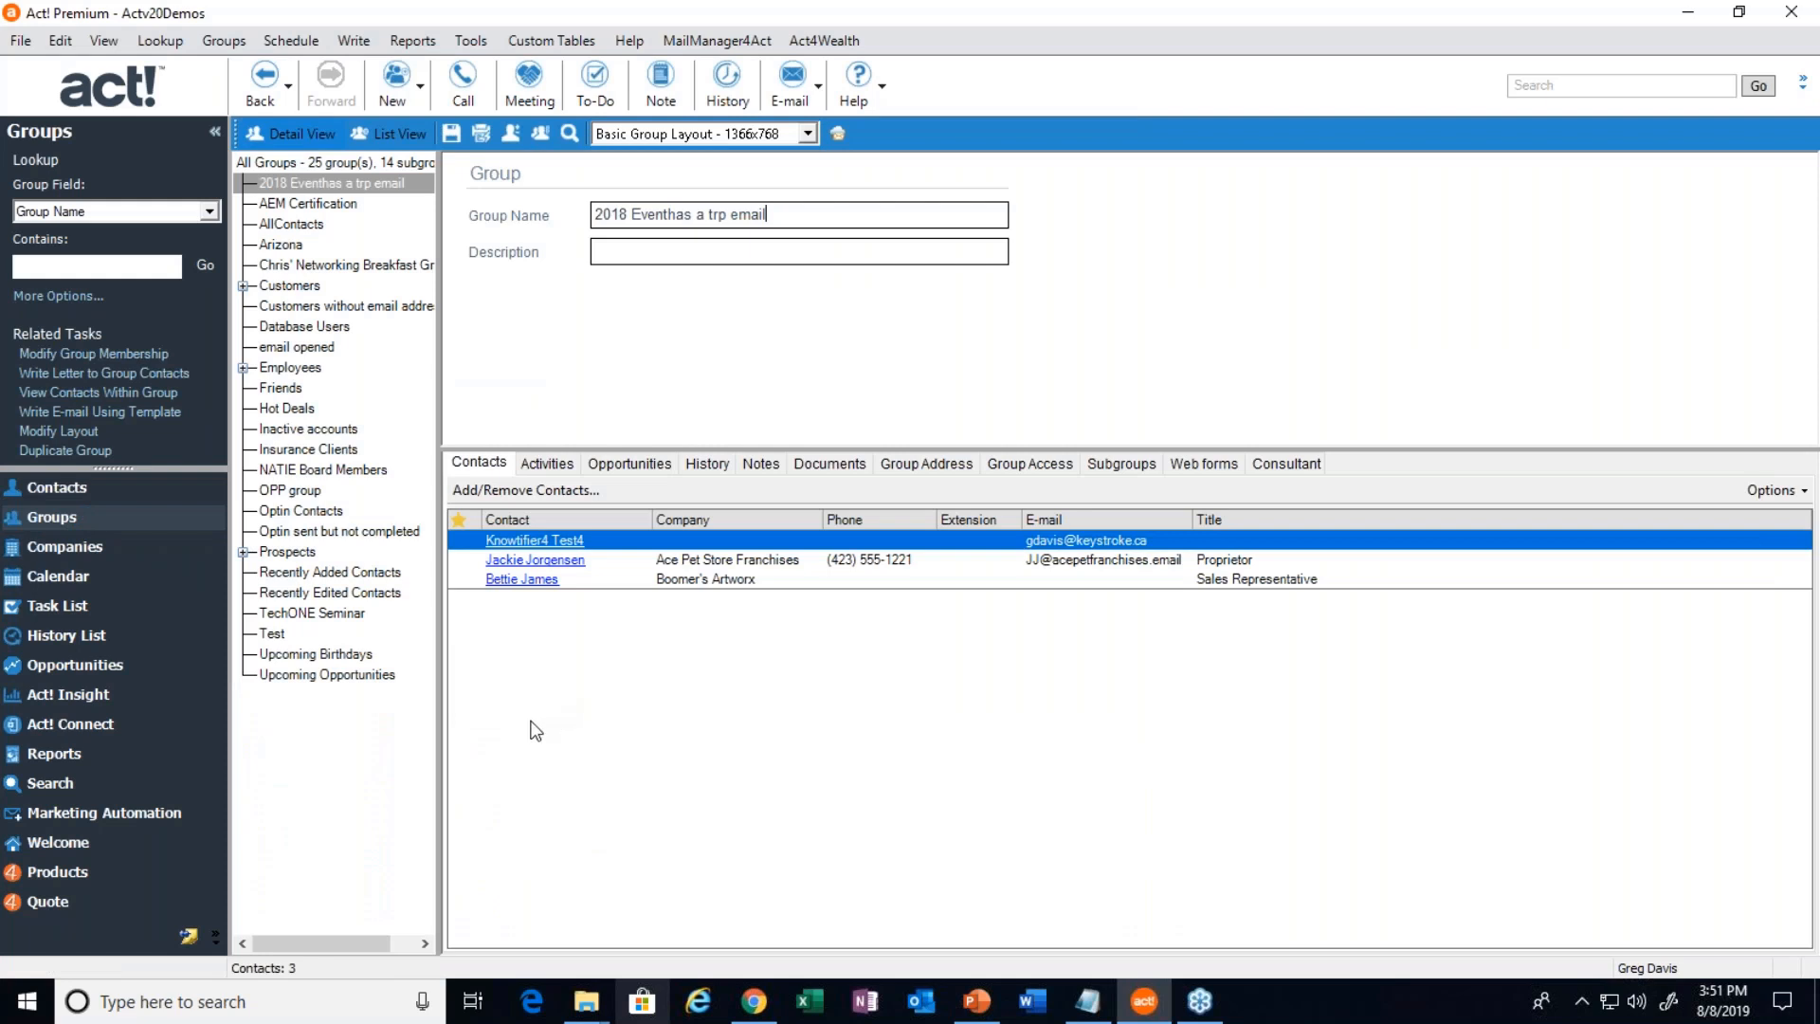
{"action": "left_click", "coordinate": [282, 246]}
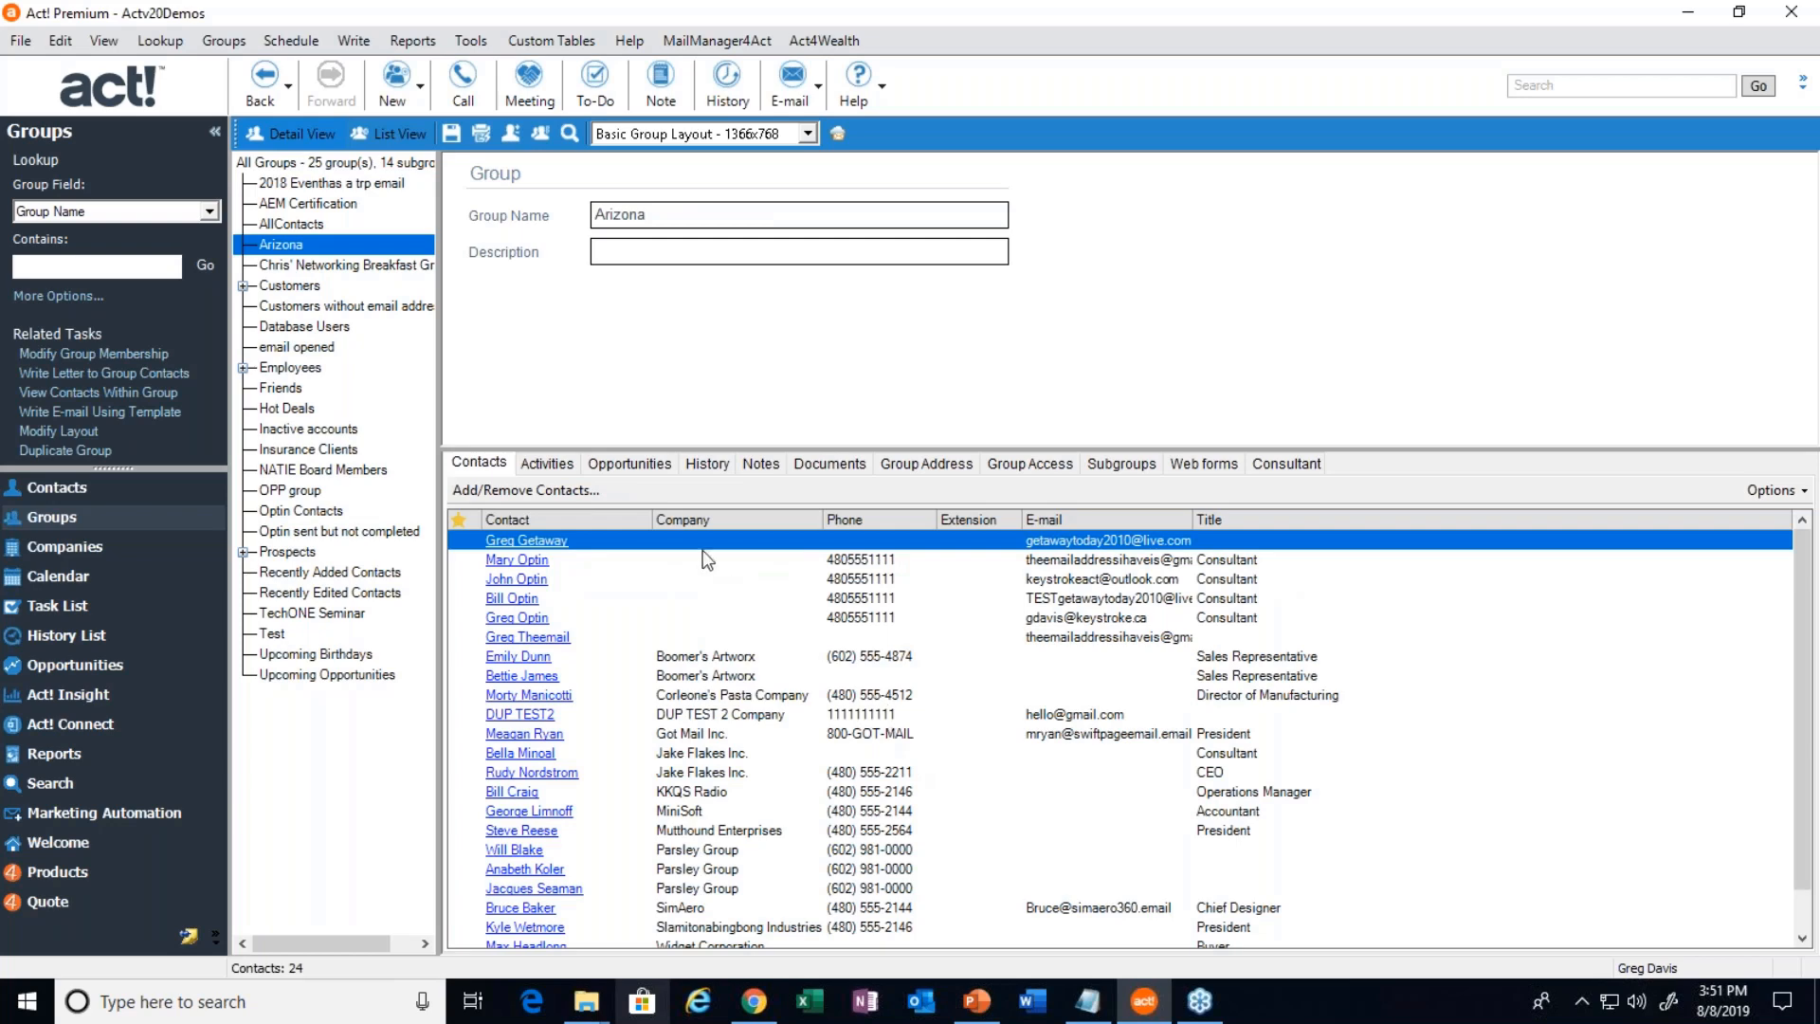
{"action": "left_click", "coordinate": [503, 491]}
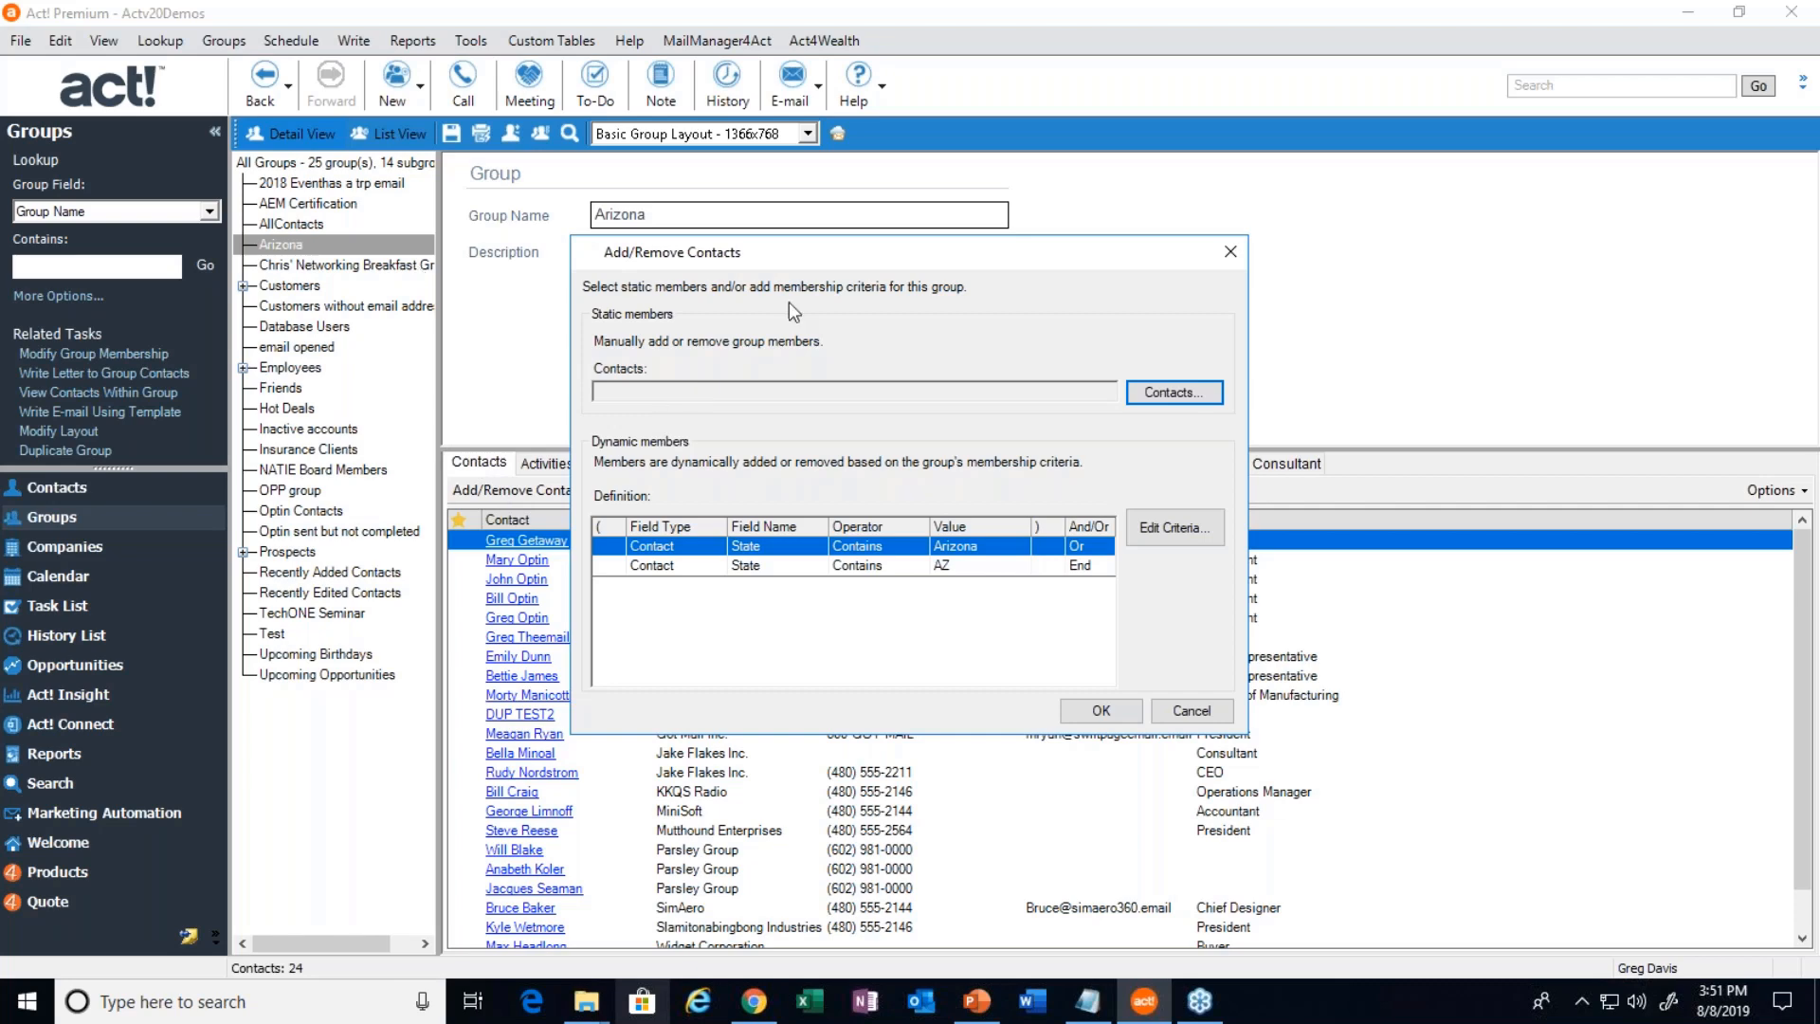
{"action": "left_click_drag", "start_coordinate": [806, 249], "coordinate": [699, 200]}
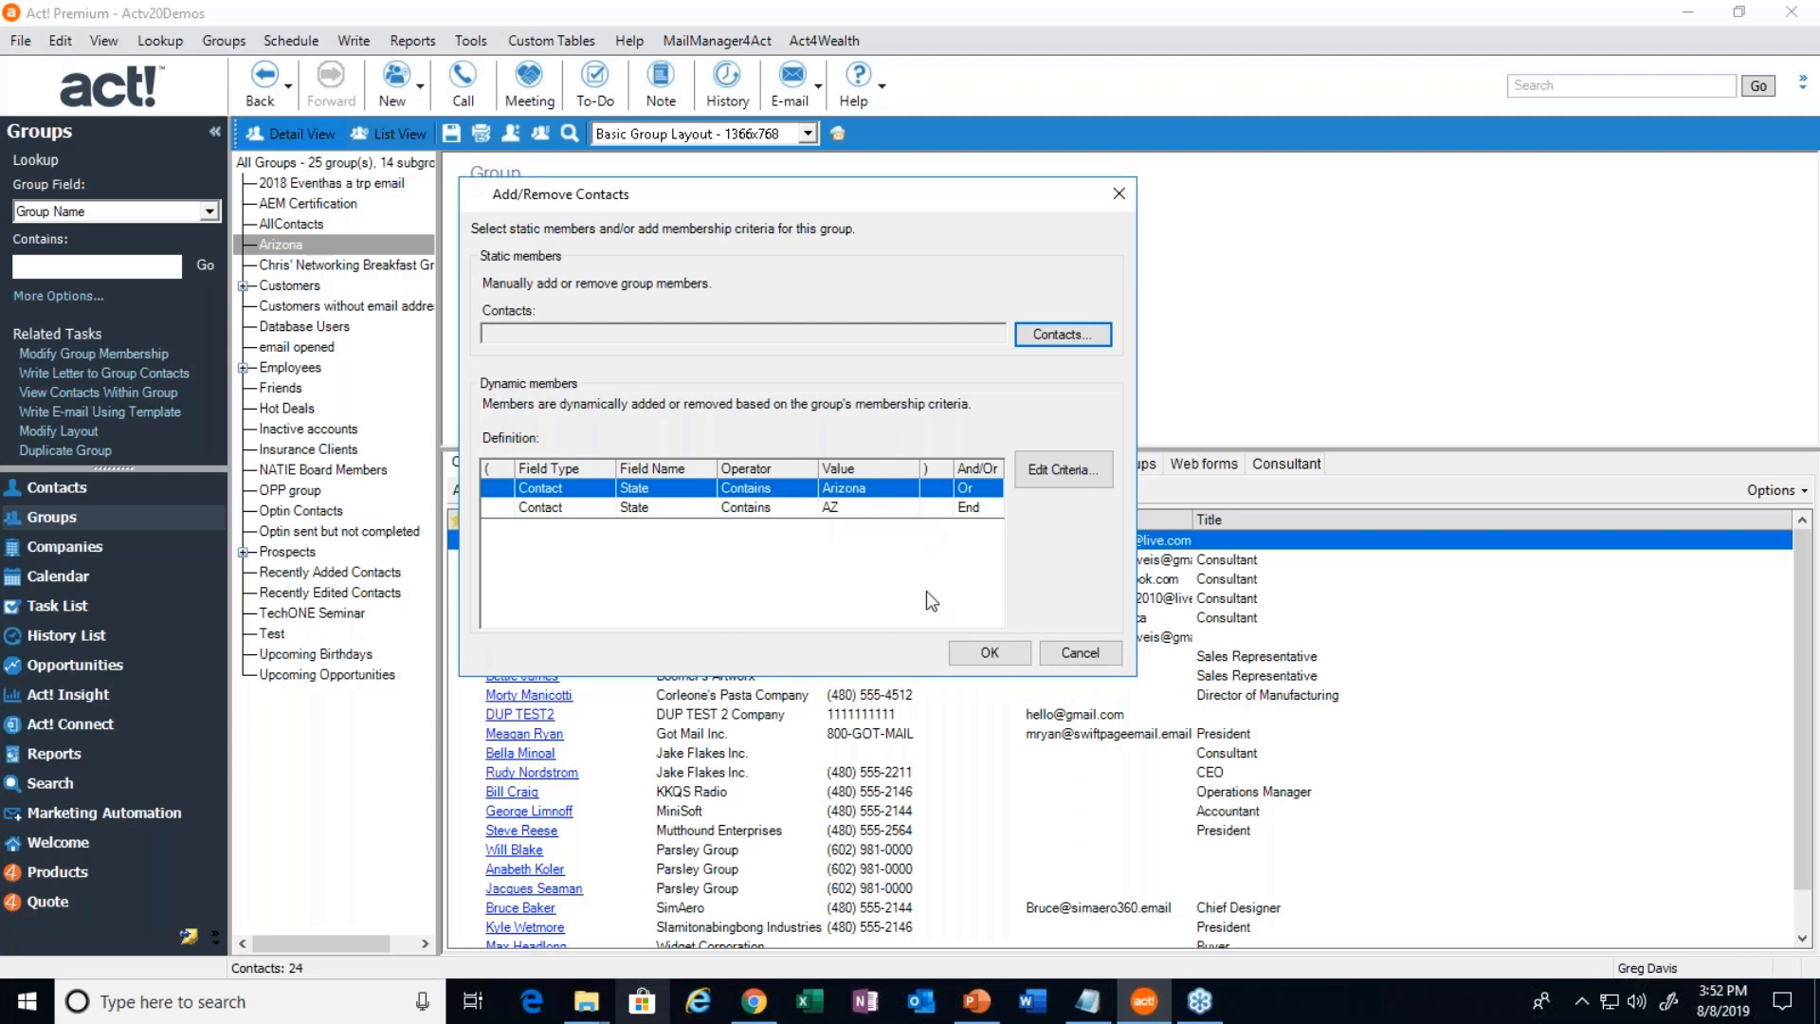
{"action": "left_click", "coordinate": [1068, 660]}
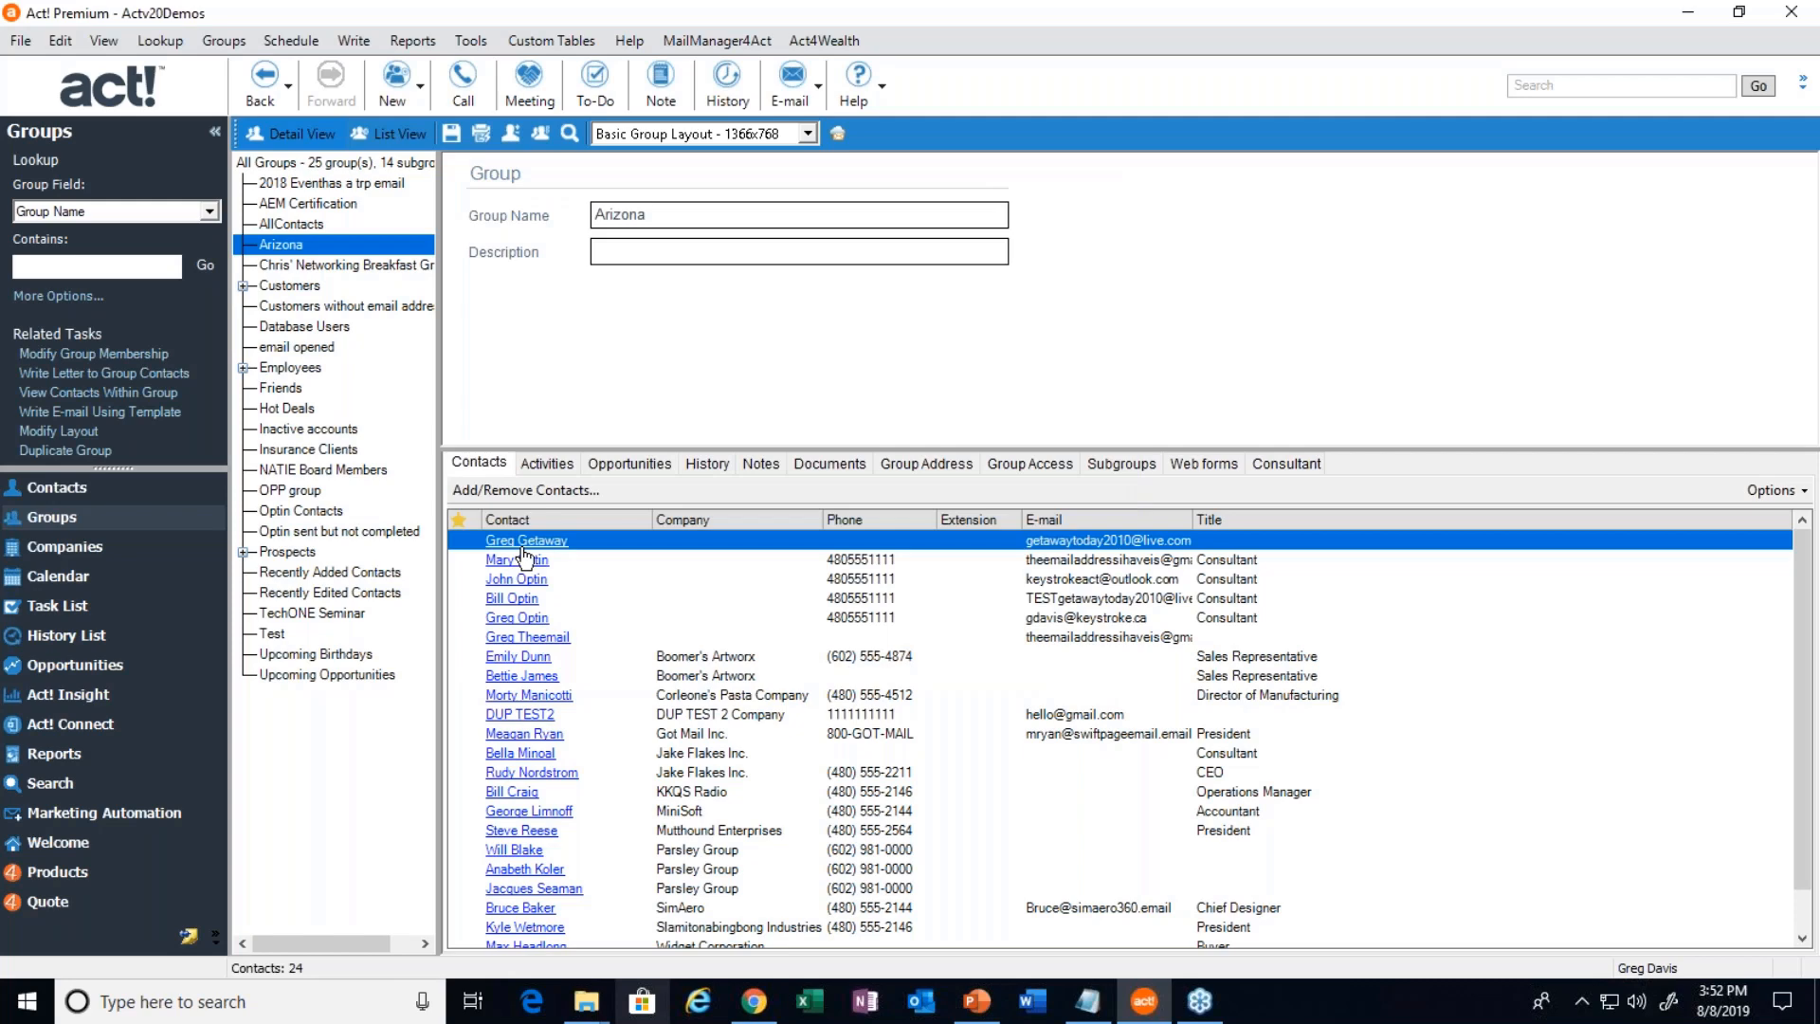
{"action": "left_click", "coordinate": [563, 493]}
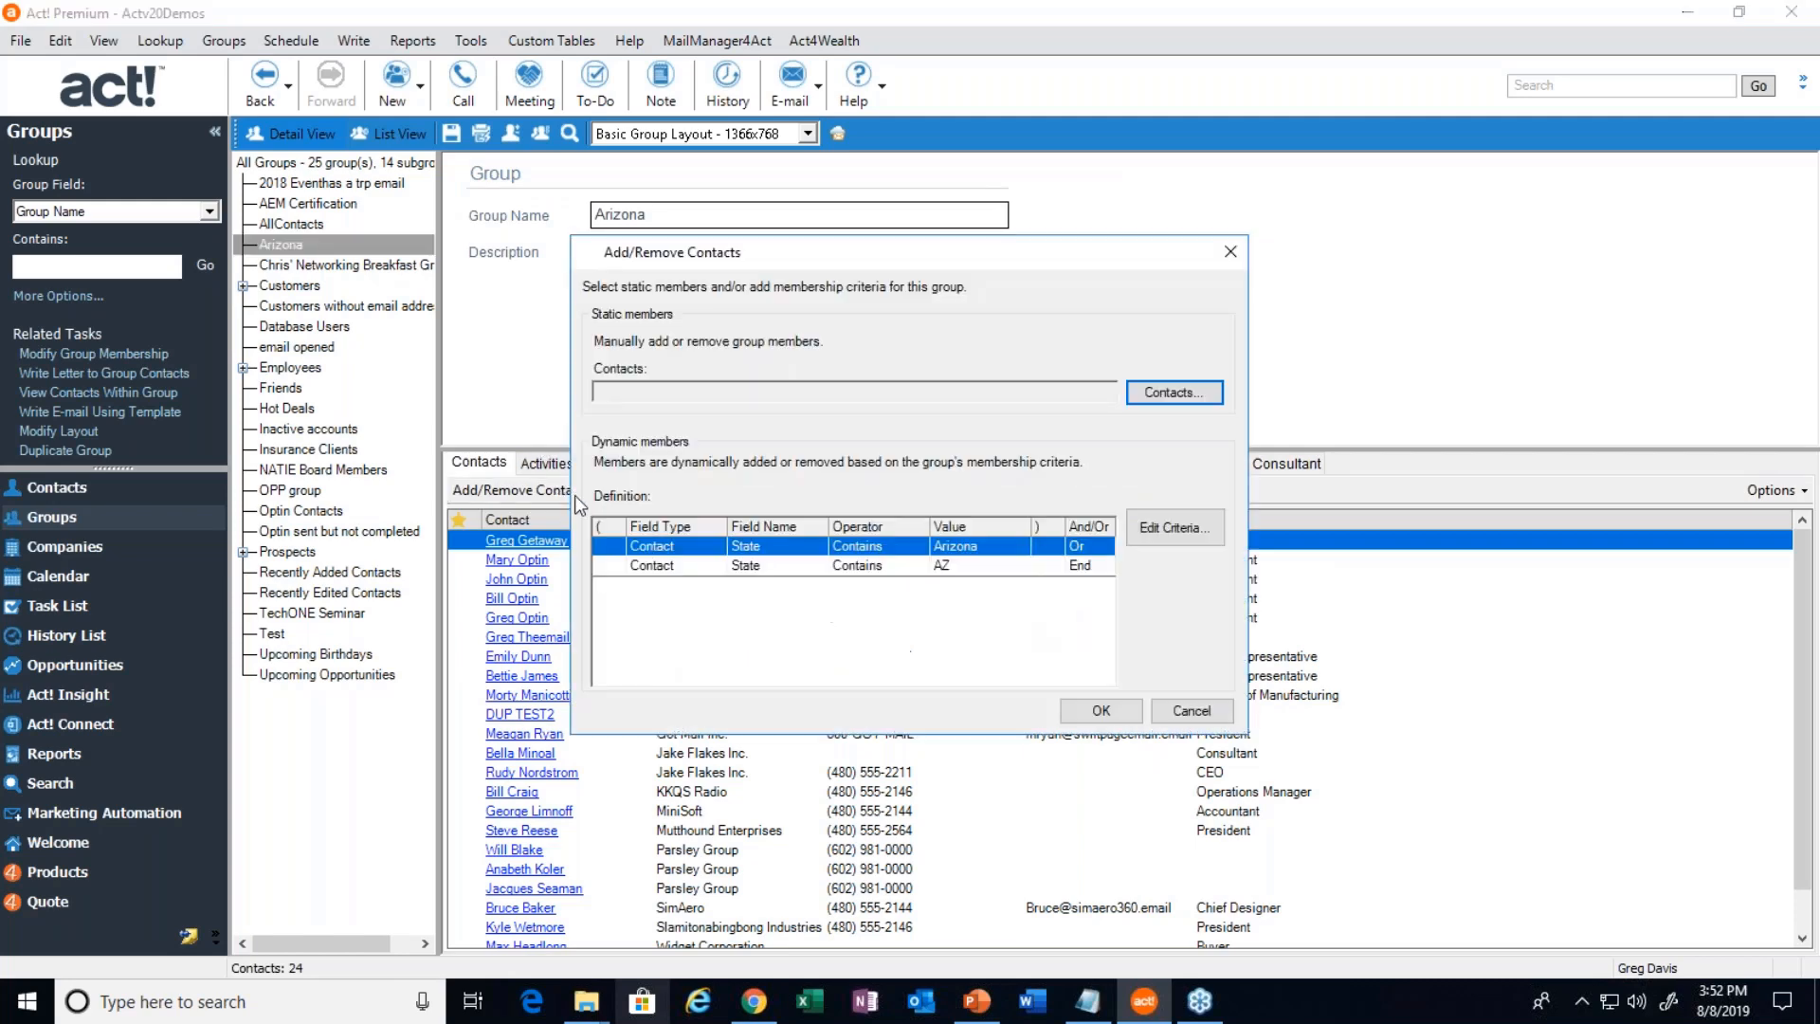
{"action": "left_click", "coordinate": [1176, 715]}
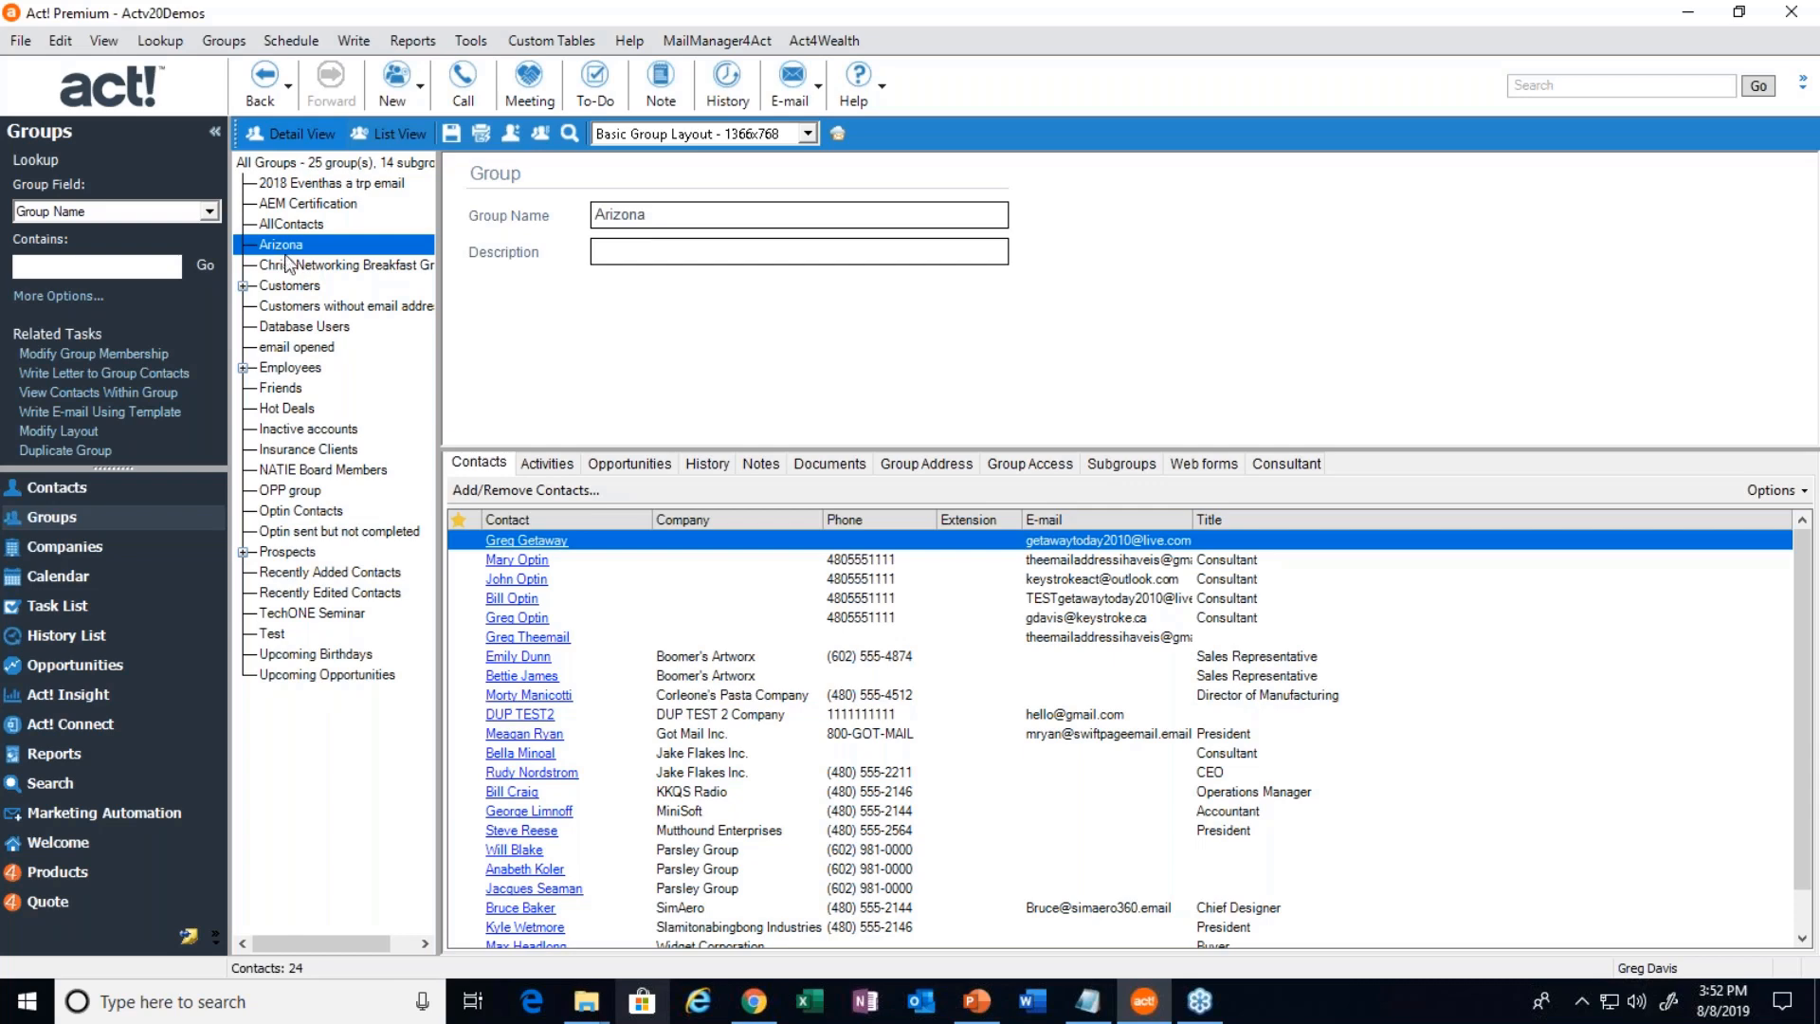
Look through the list of contacts belonging to the Arizona group
{"action": "left_click", "coordinate": [119, 265]}
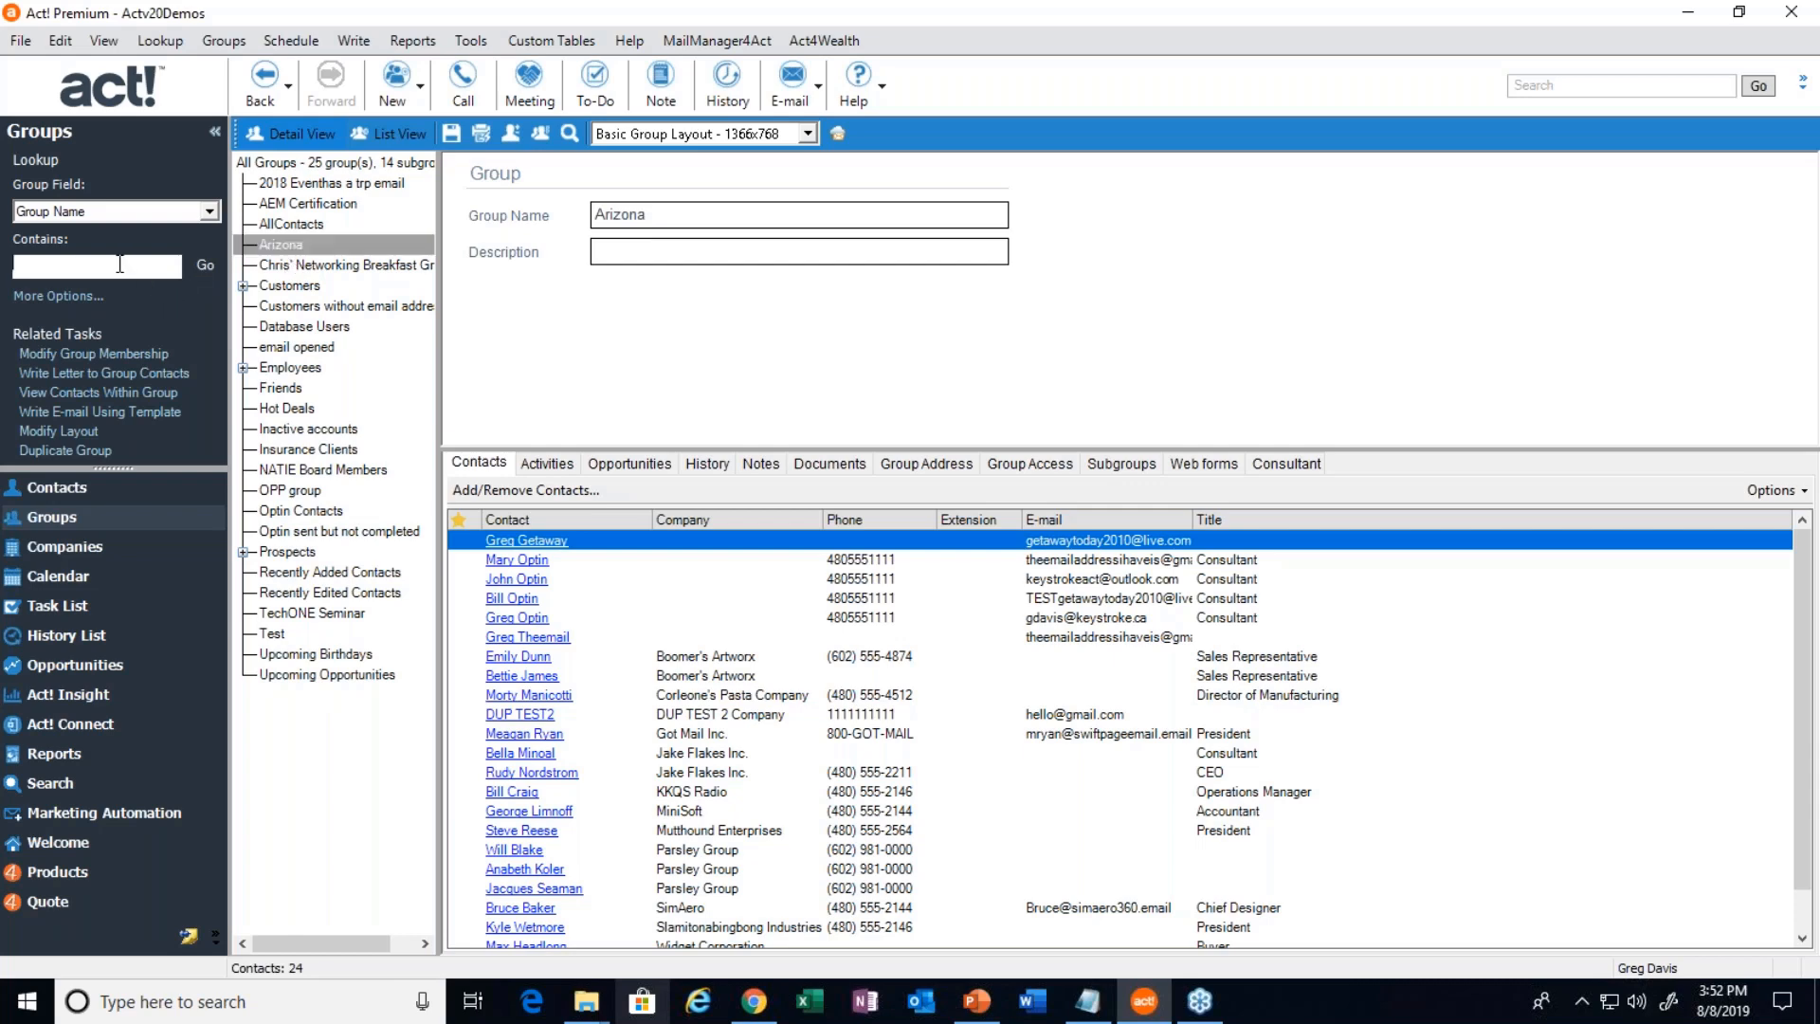
{"action": "left_click", "coordinate": [278, 247]}
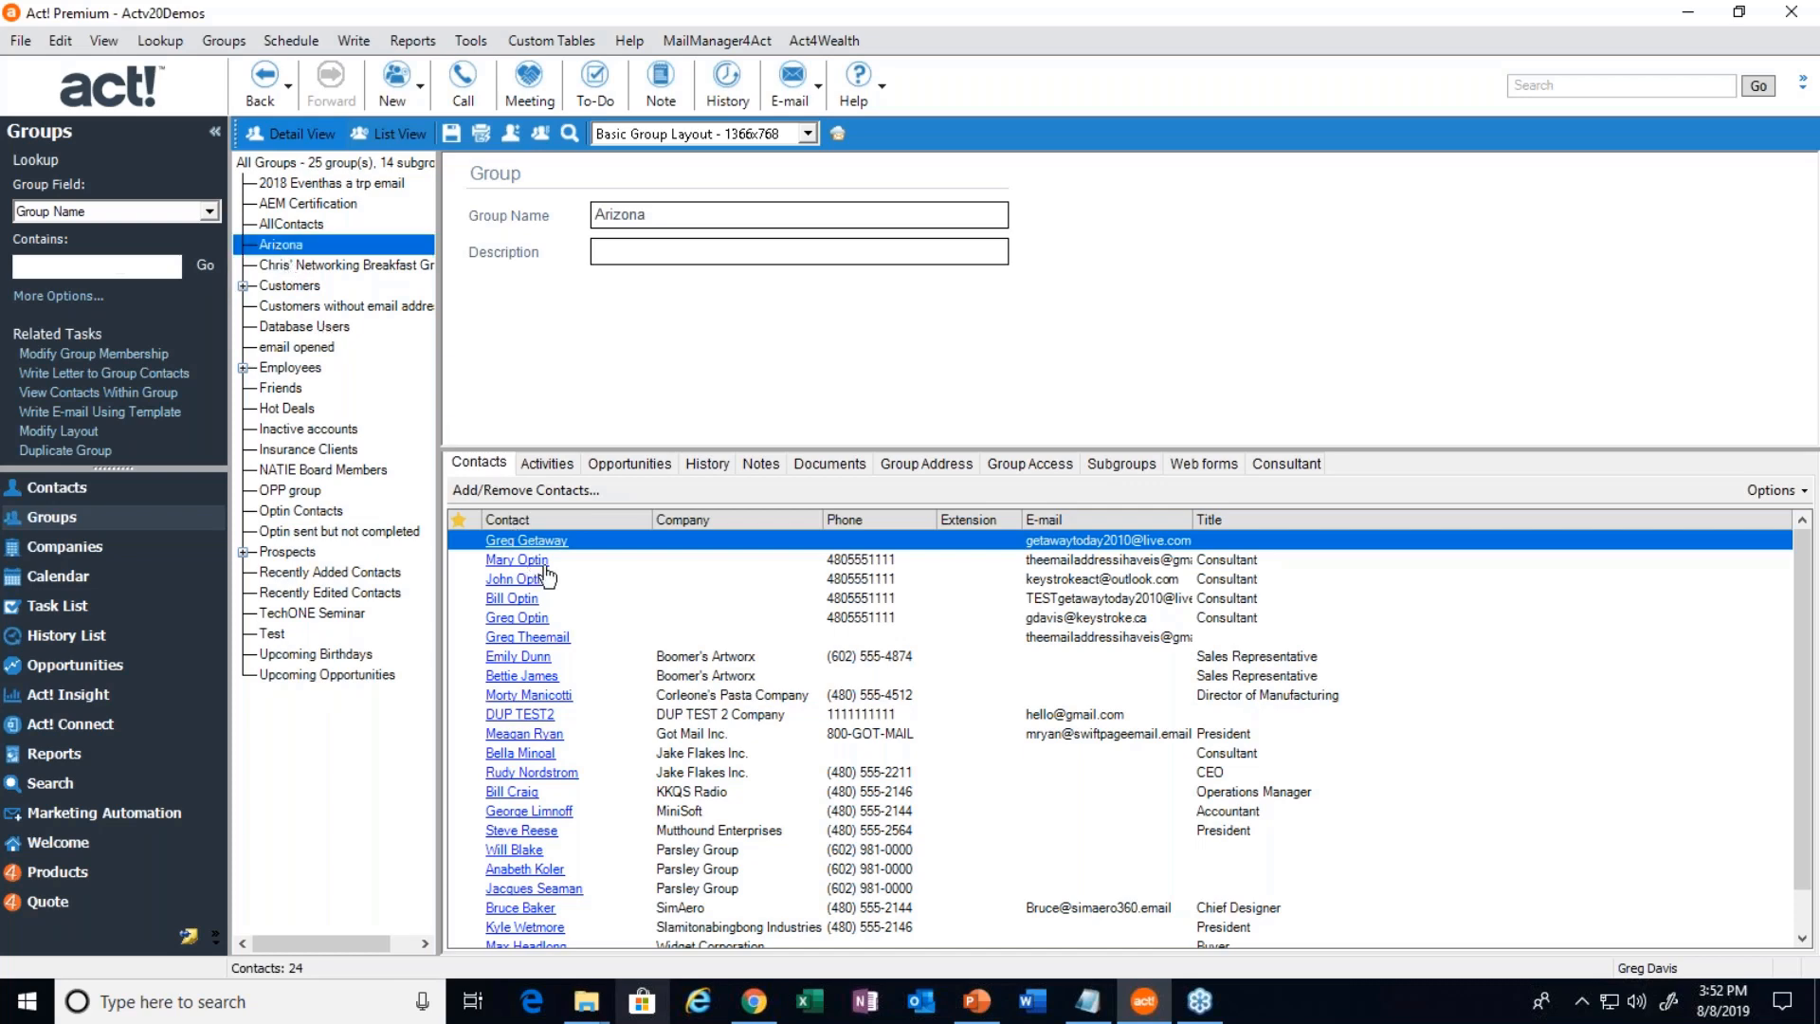
{"action": "scroll", "coordinate": [927, 746], "scroll_direction": "down", "scroll_amount": 1}
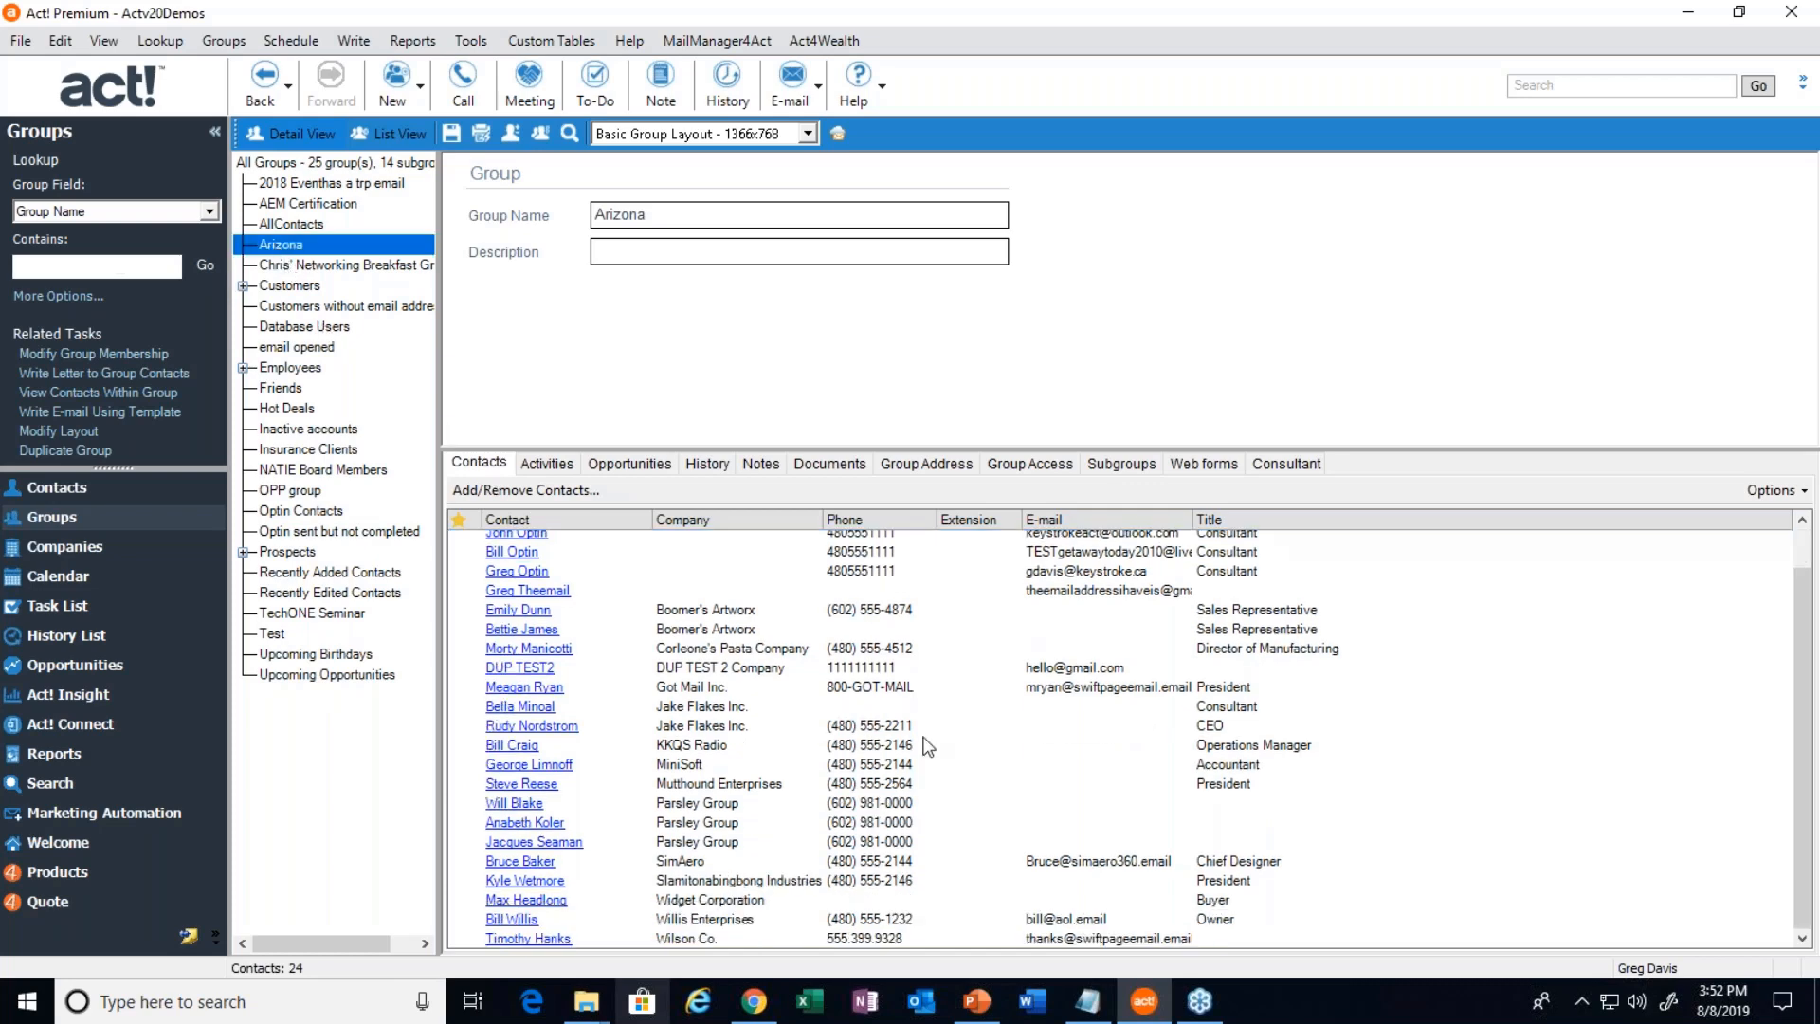
{"action": "scroll", "coordinate": [927, 746], "scroll_direction": "up", "scroll_amount": 1}
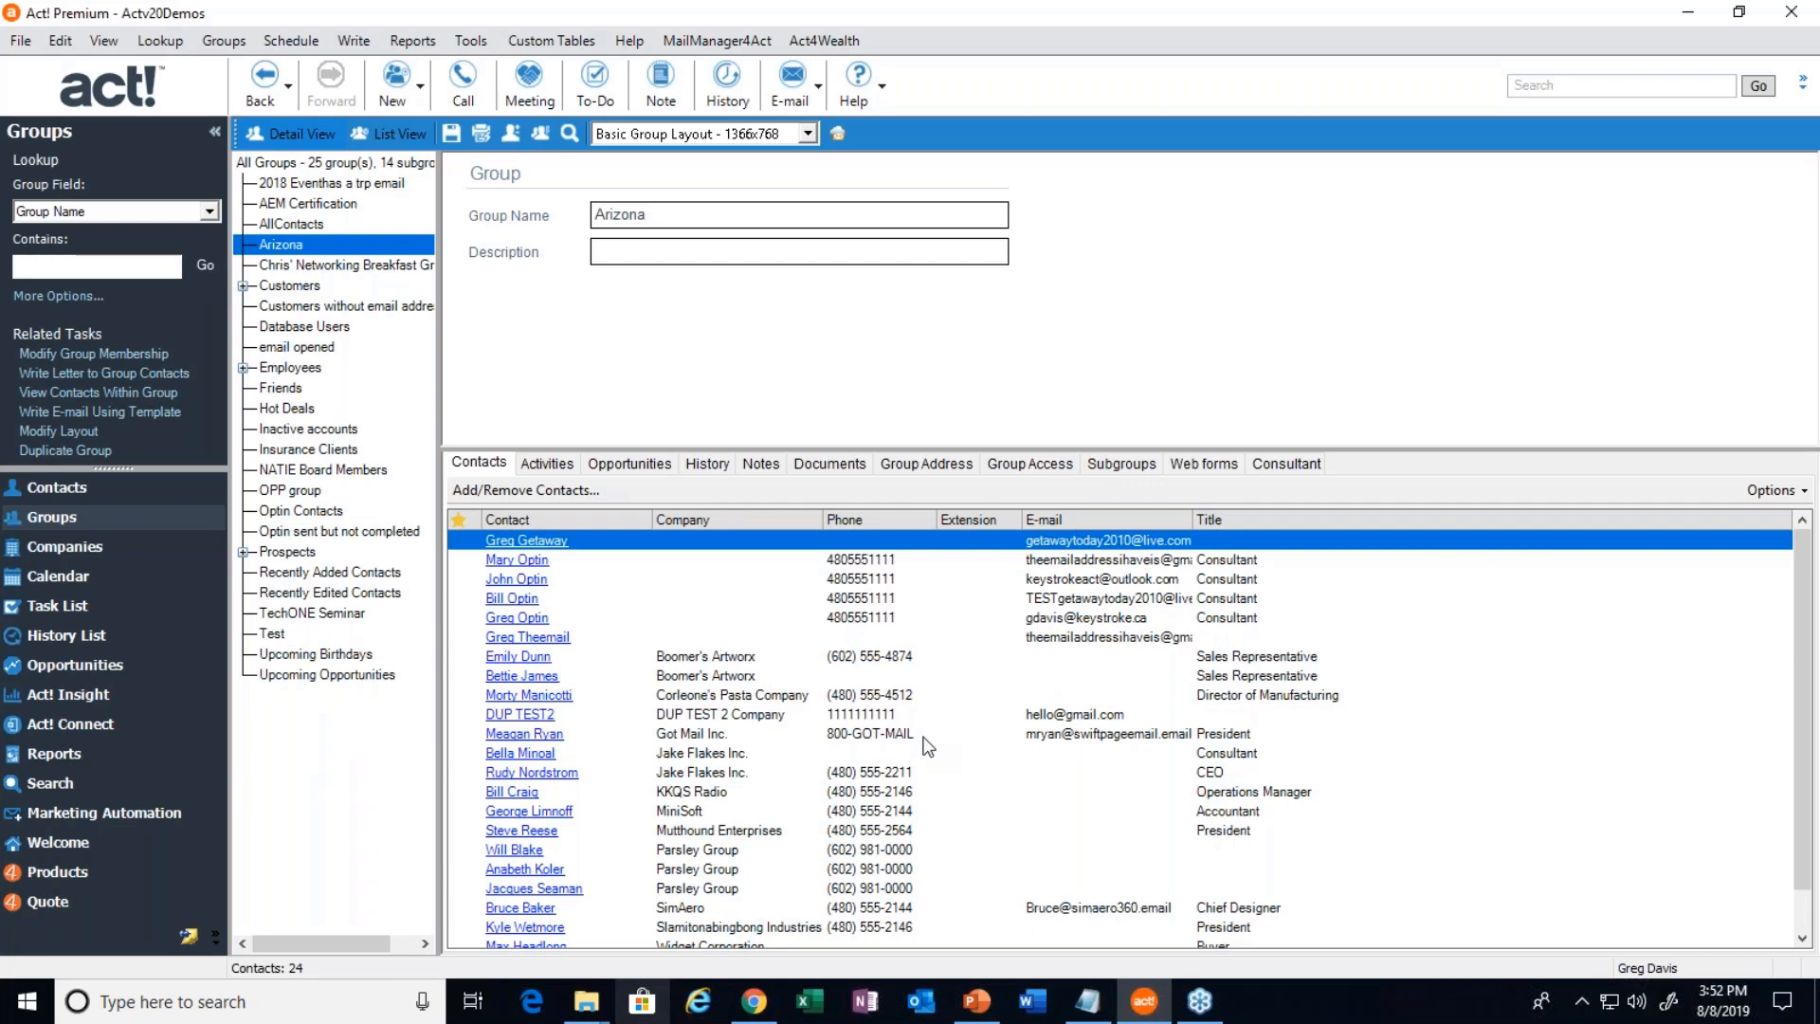
{"action": "left_click", "coordinate": [1794, 631]}
{"action": "left_click", "coordinate": [91, 264]}
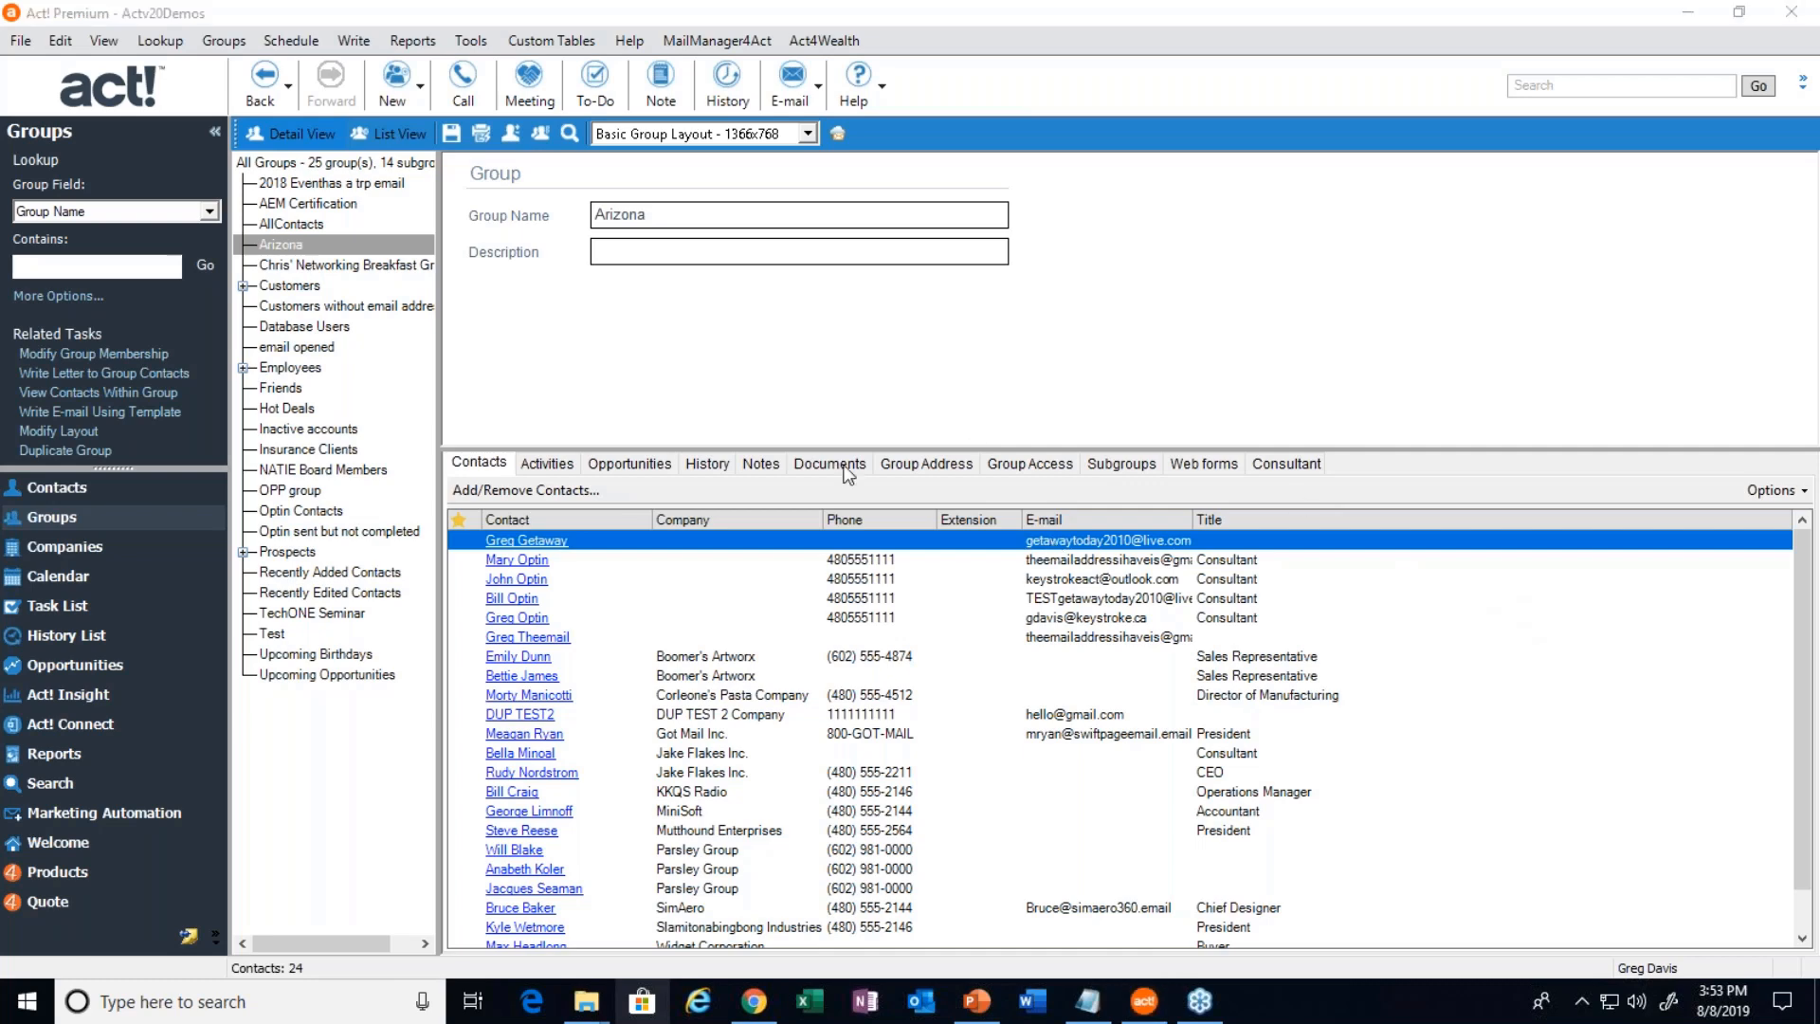
Review the Arizona group's membership criteria again and examine the available lookup and group commands without running any
{"action": "left_click", "coordinate": [511, 494]}
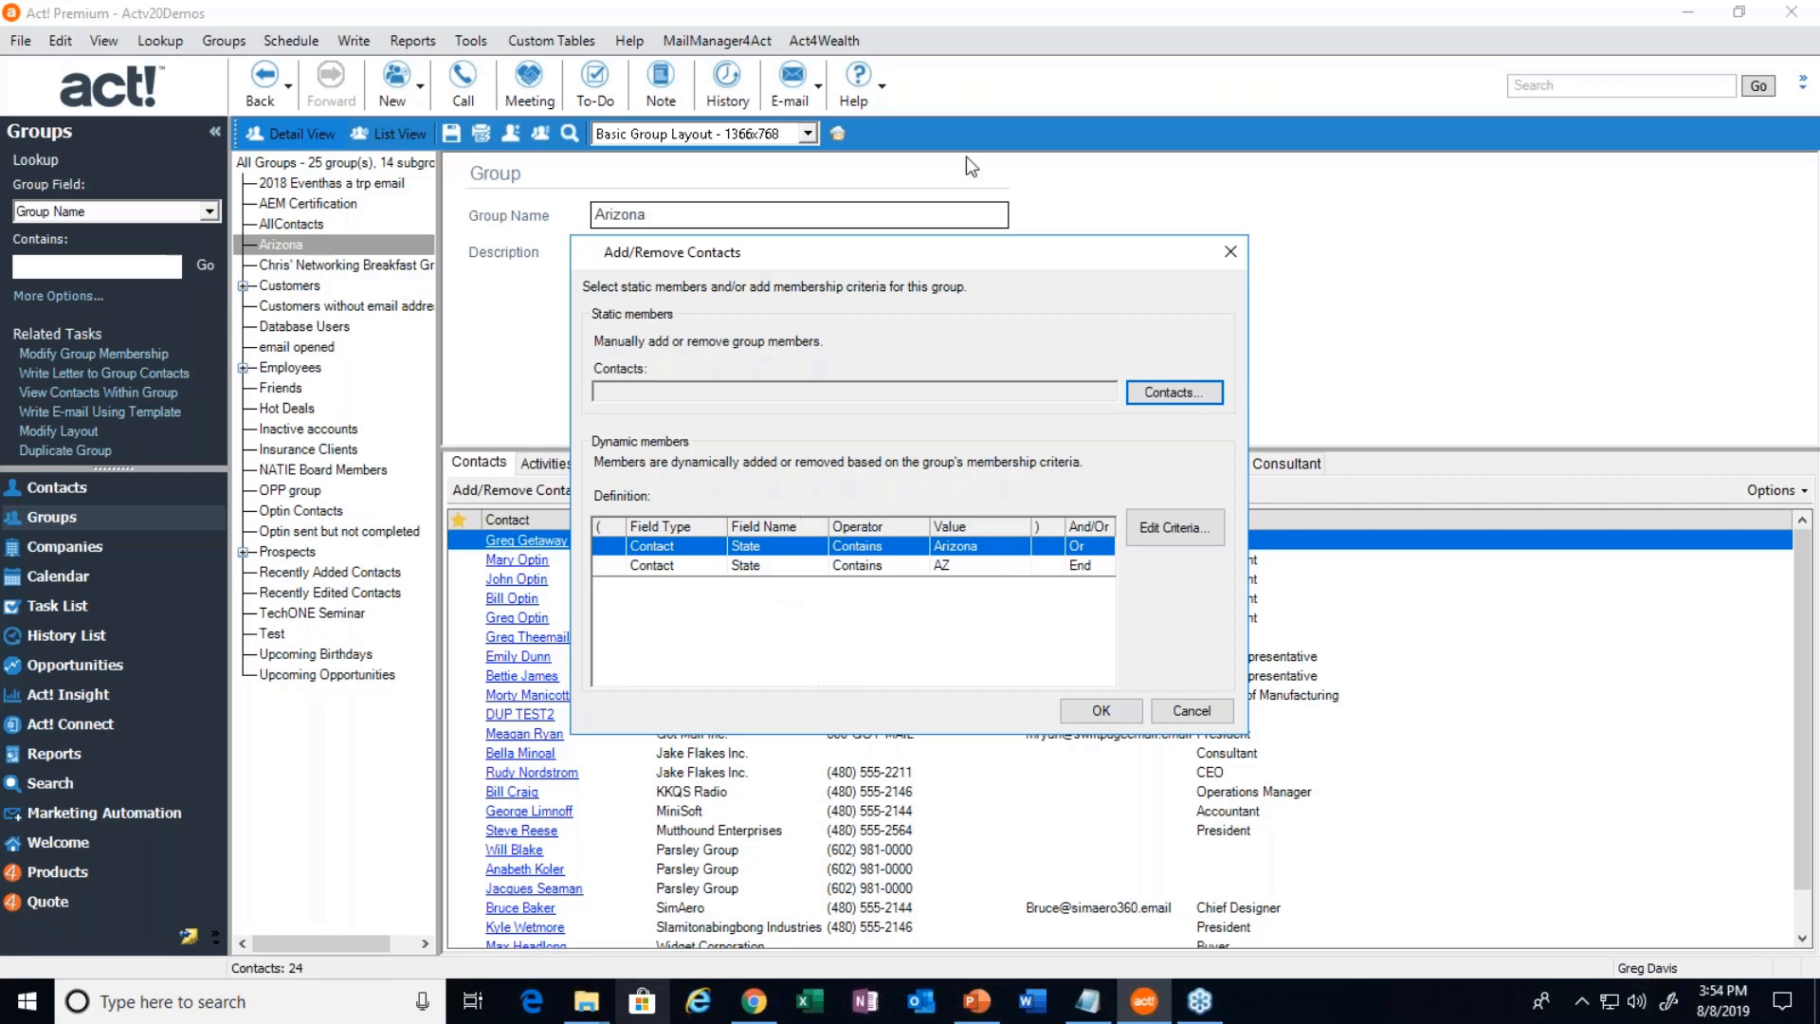
{"action": "left_click", "coordinate": [1202, 716]}
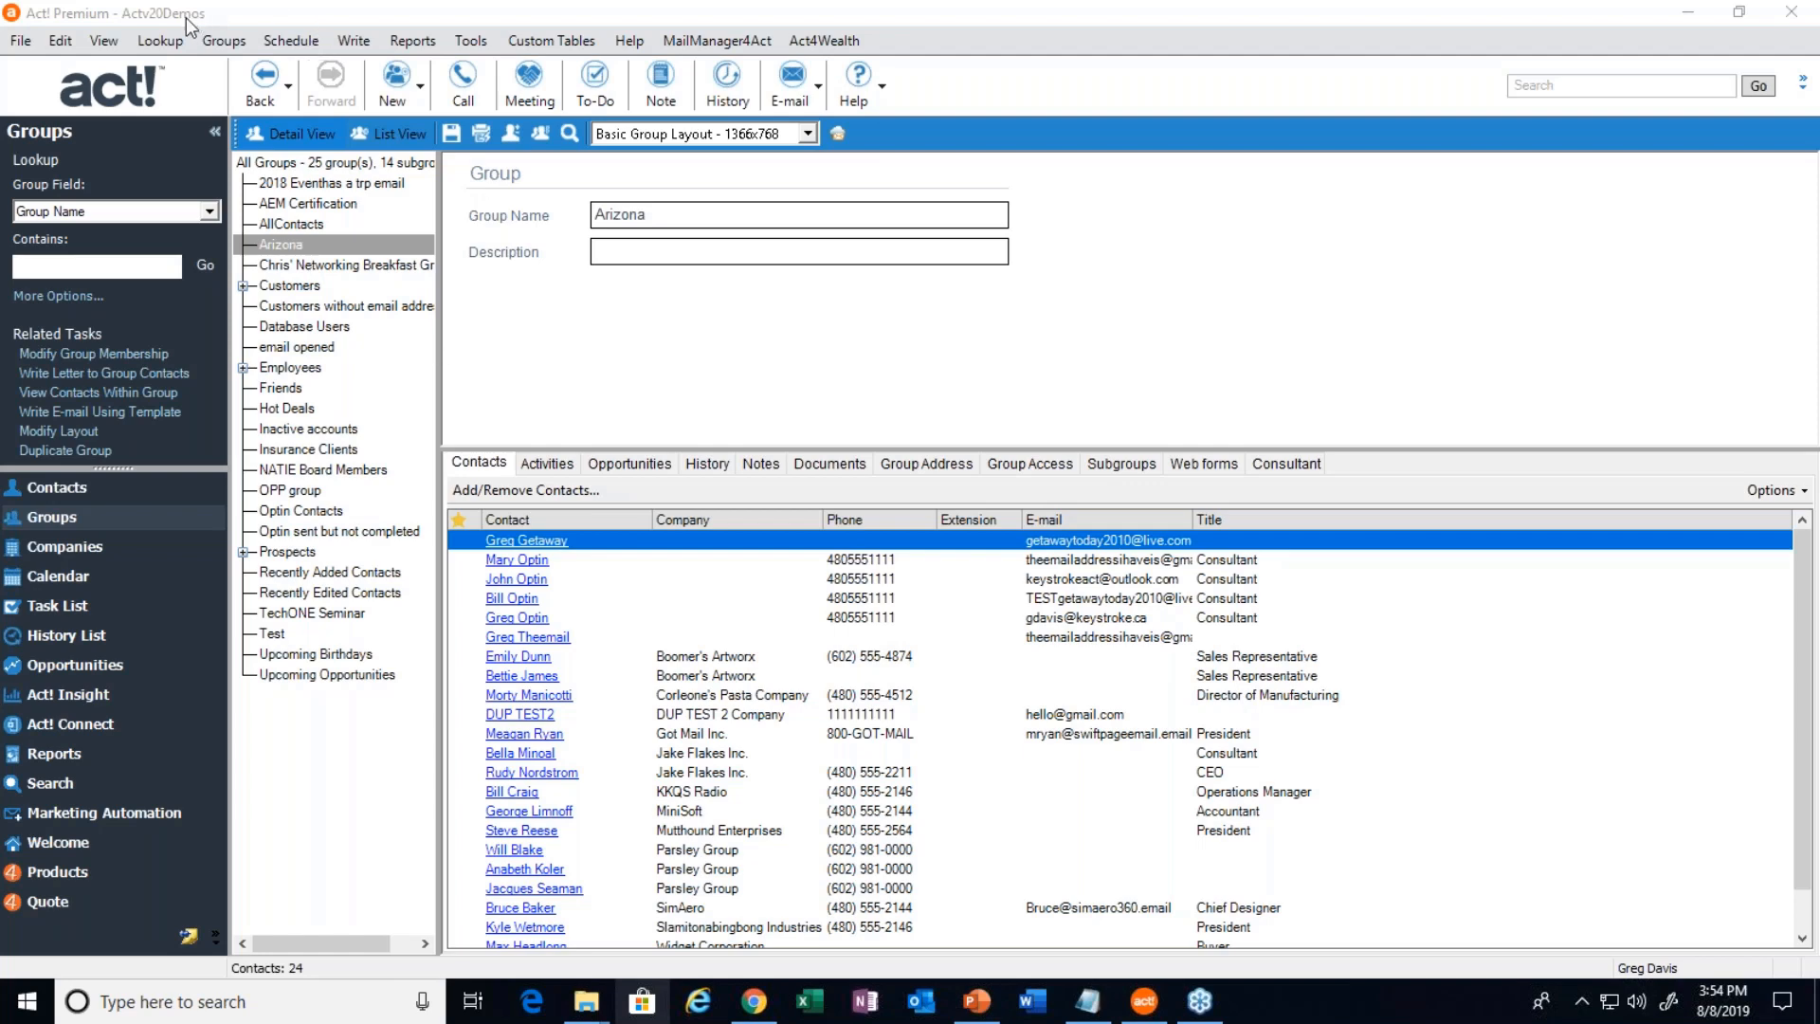
{"action": "left_click", "coordinate": [154, 45]}
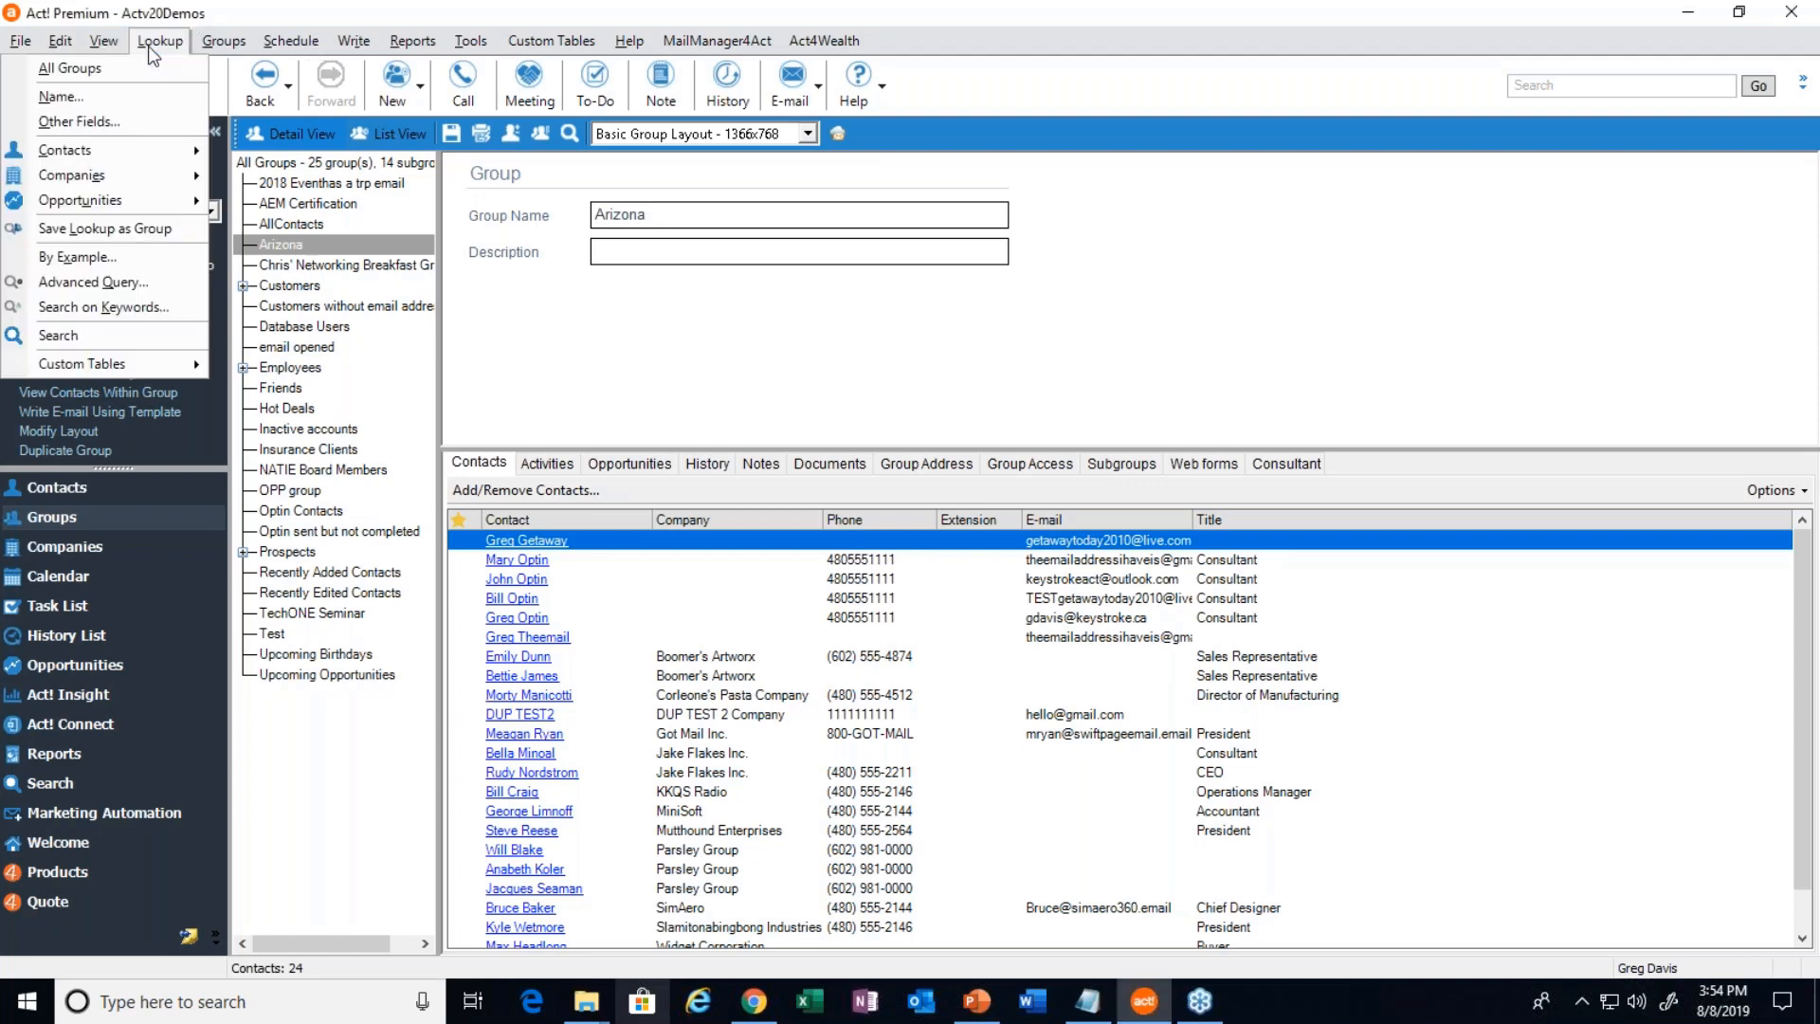
{"action": "mouse_move", "coordinate": [216, 43]}
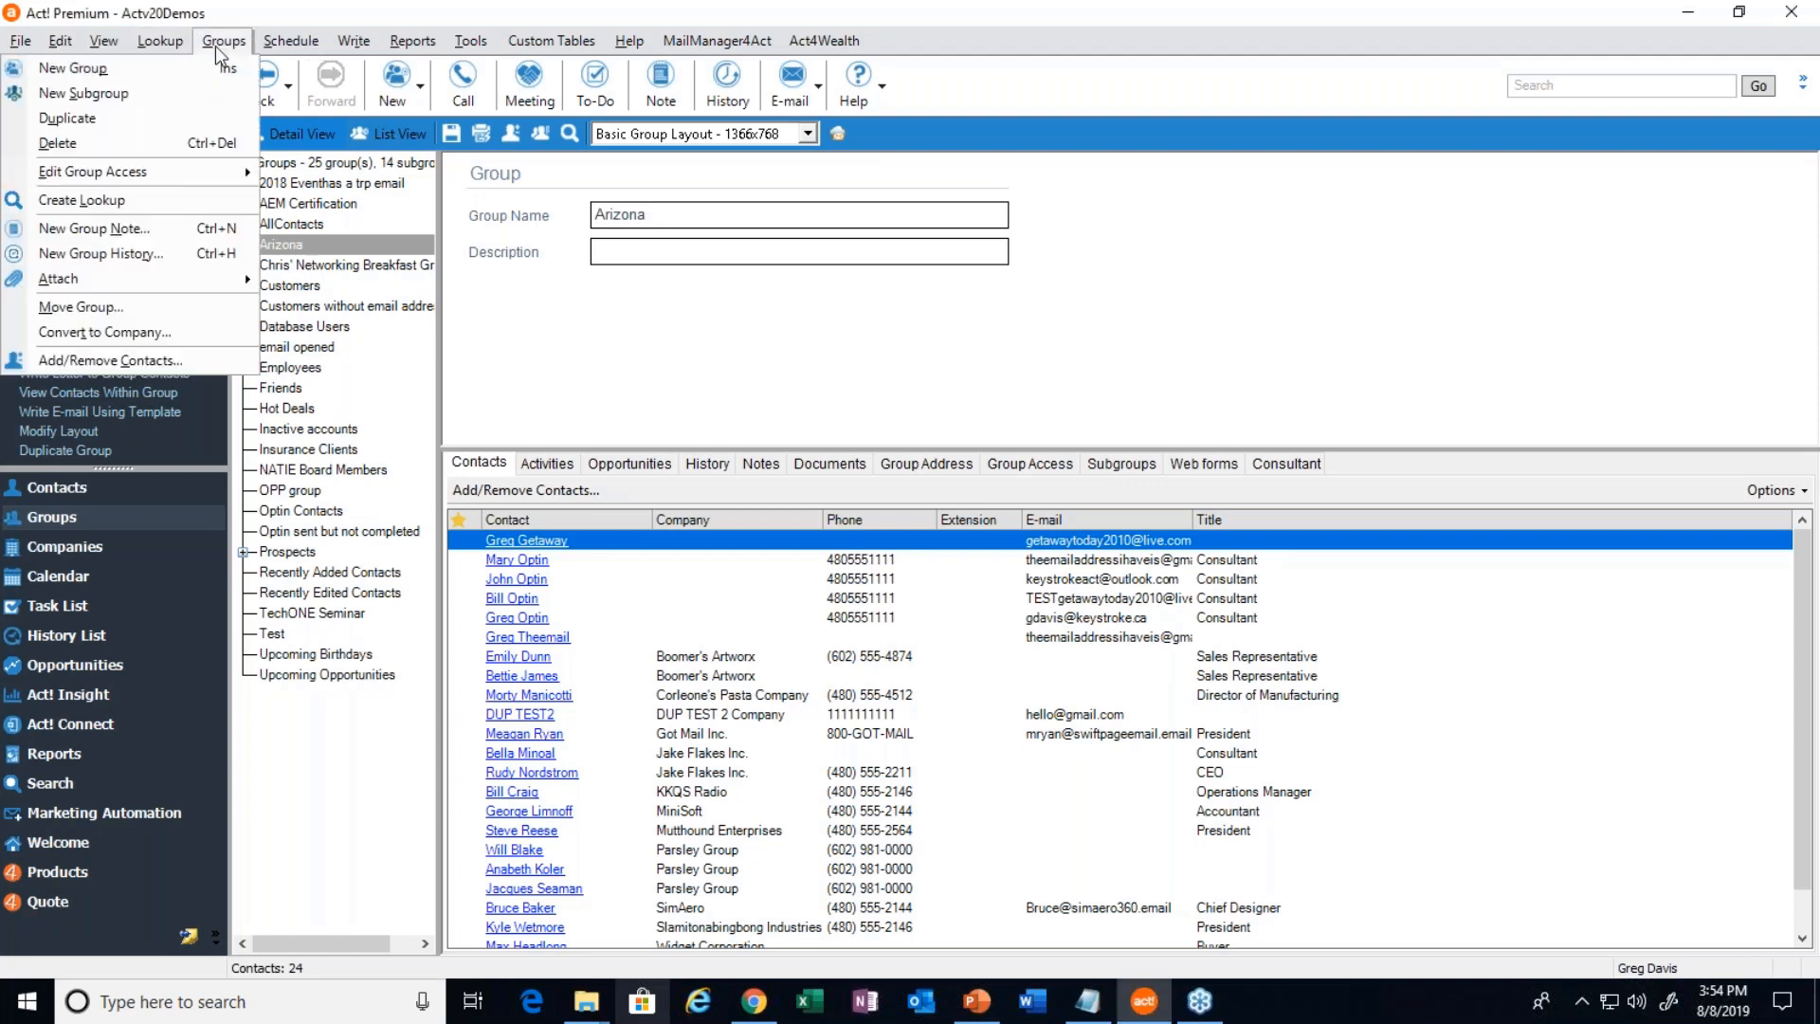
{"action": "left_click", "coordinate": [172, 239]}
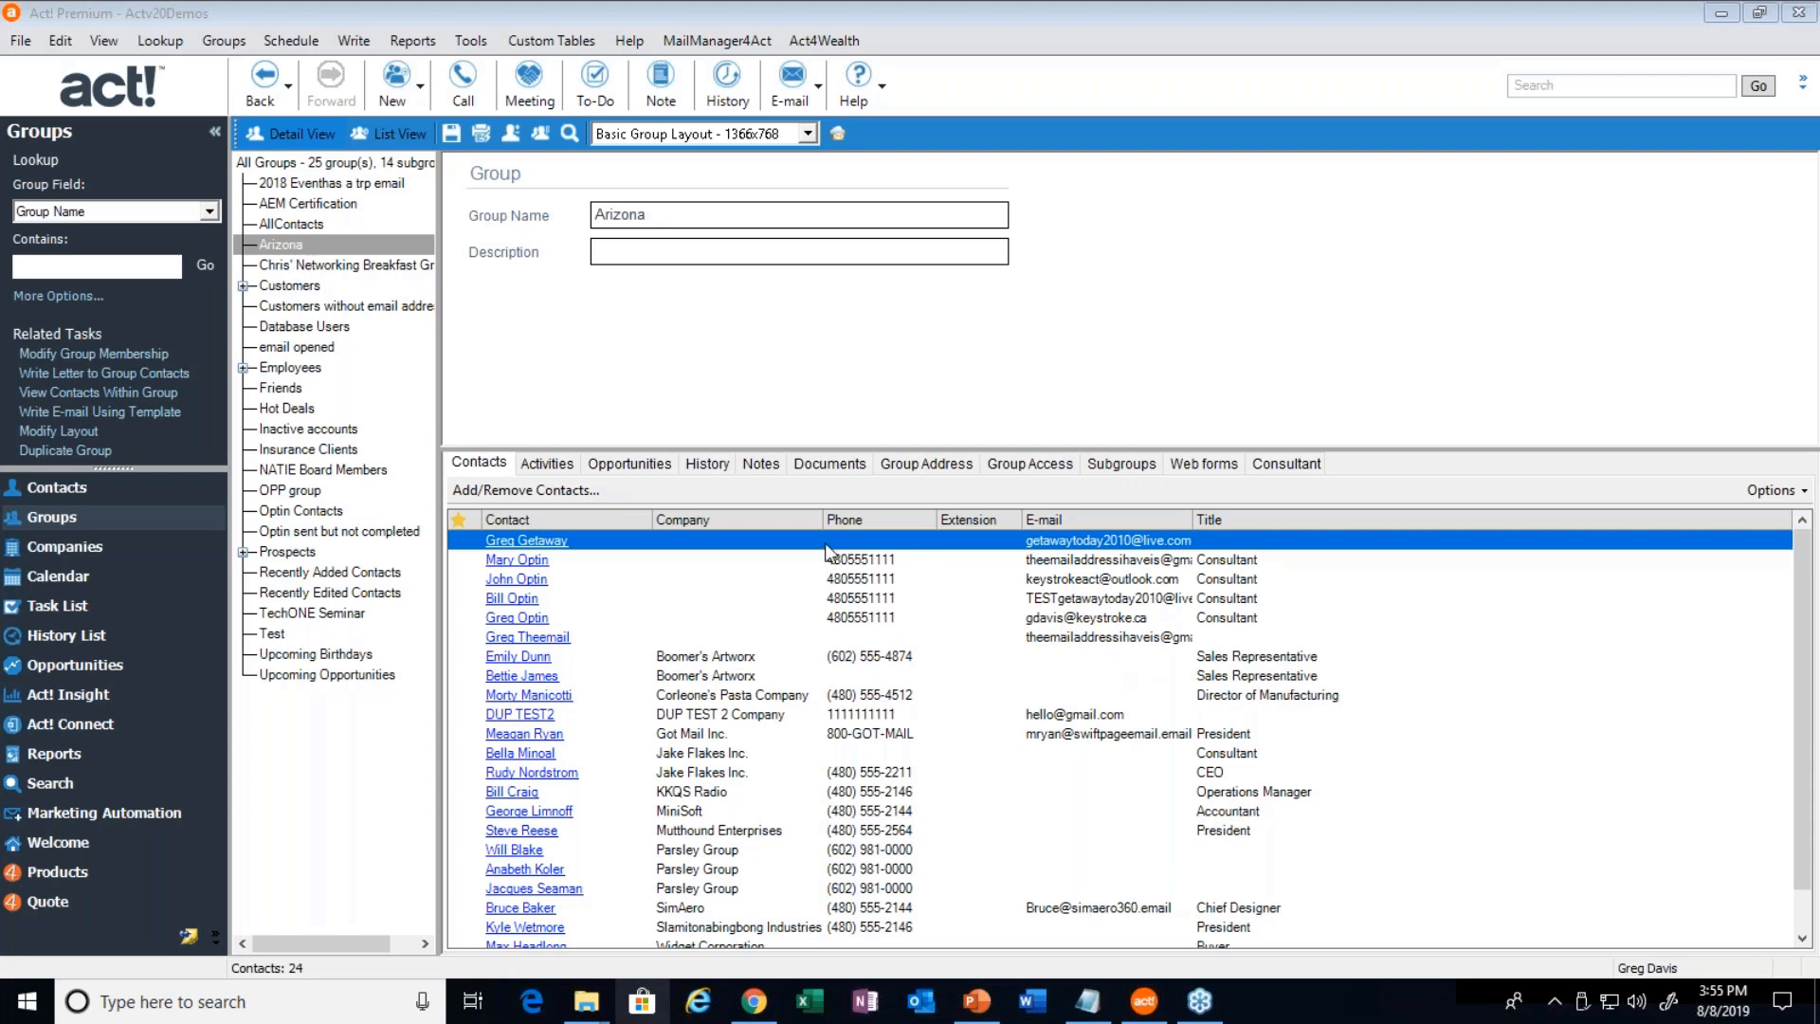
Create a contact lookup from the members of the Arizona group
{"action": "left_click", "coordinate": [219, 44]}
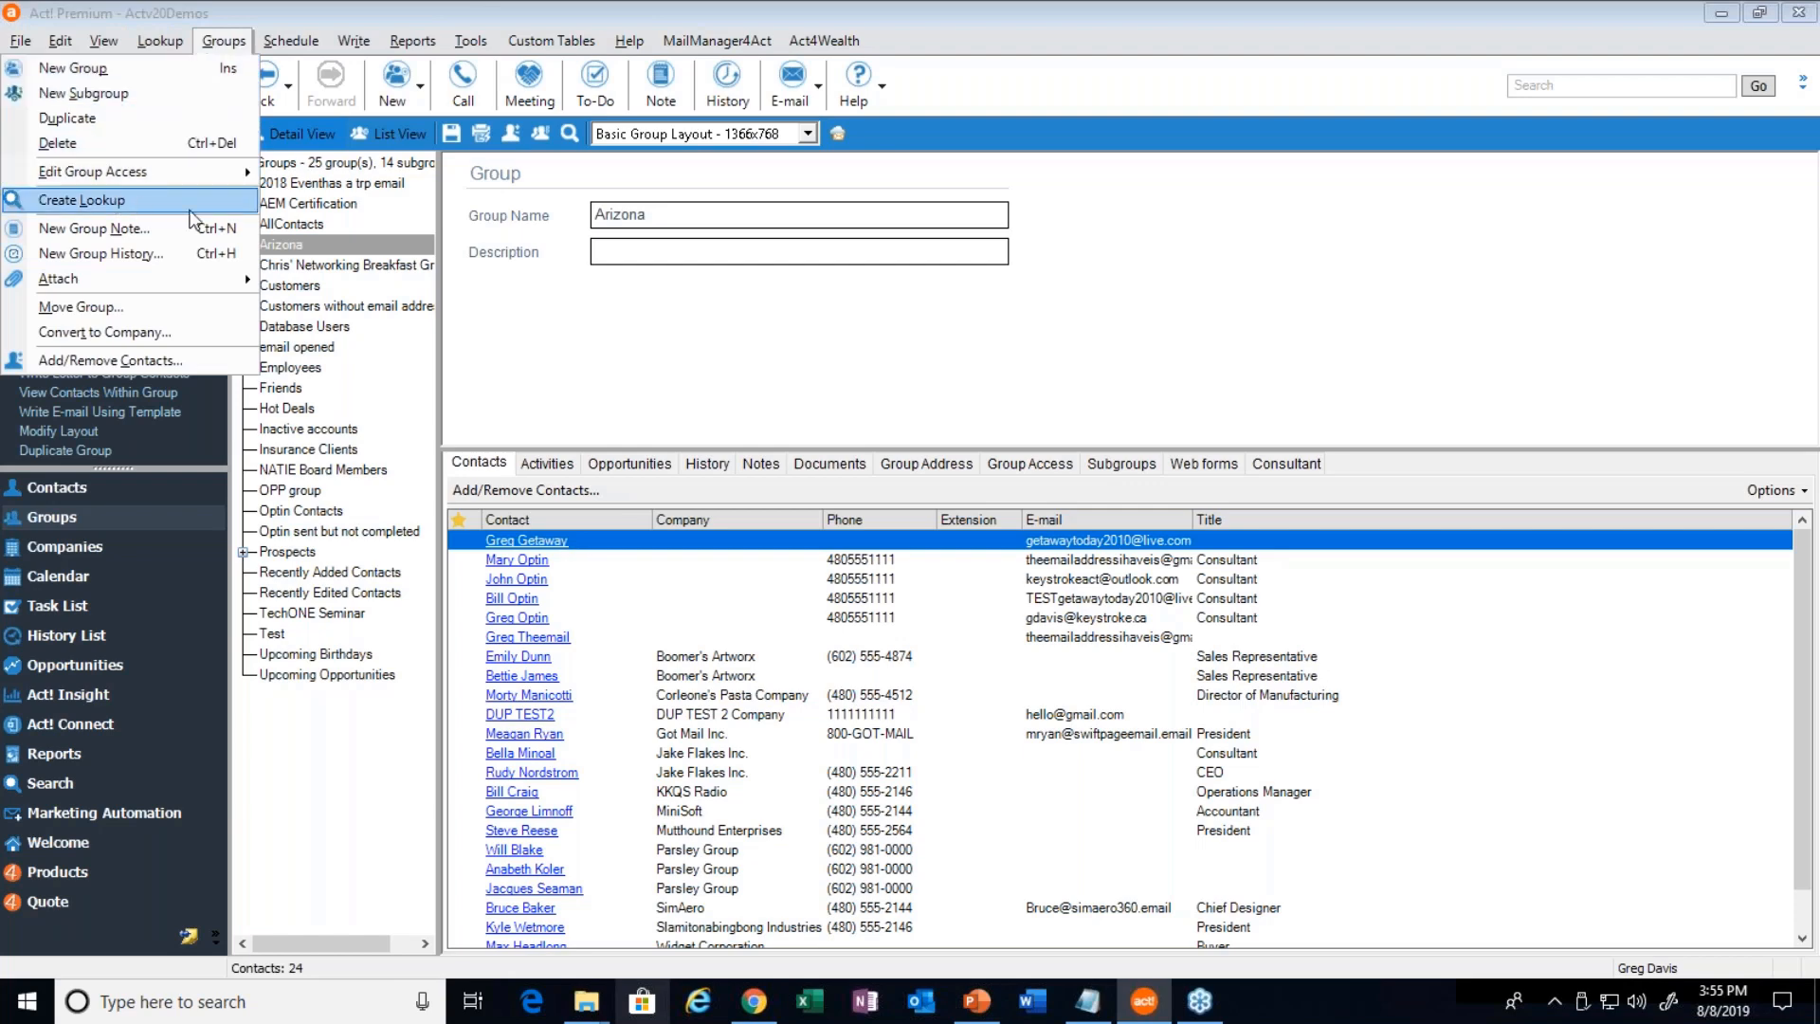
{"action": "right_click", "coordinate": [970, 638]}
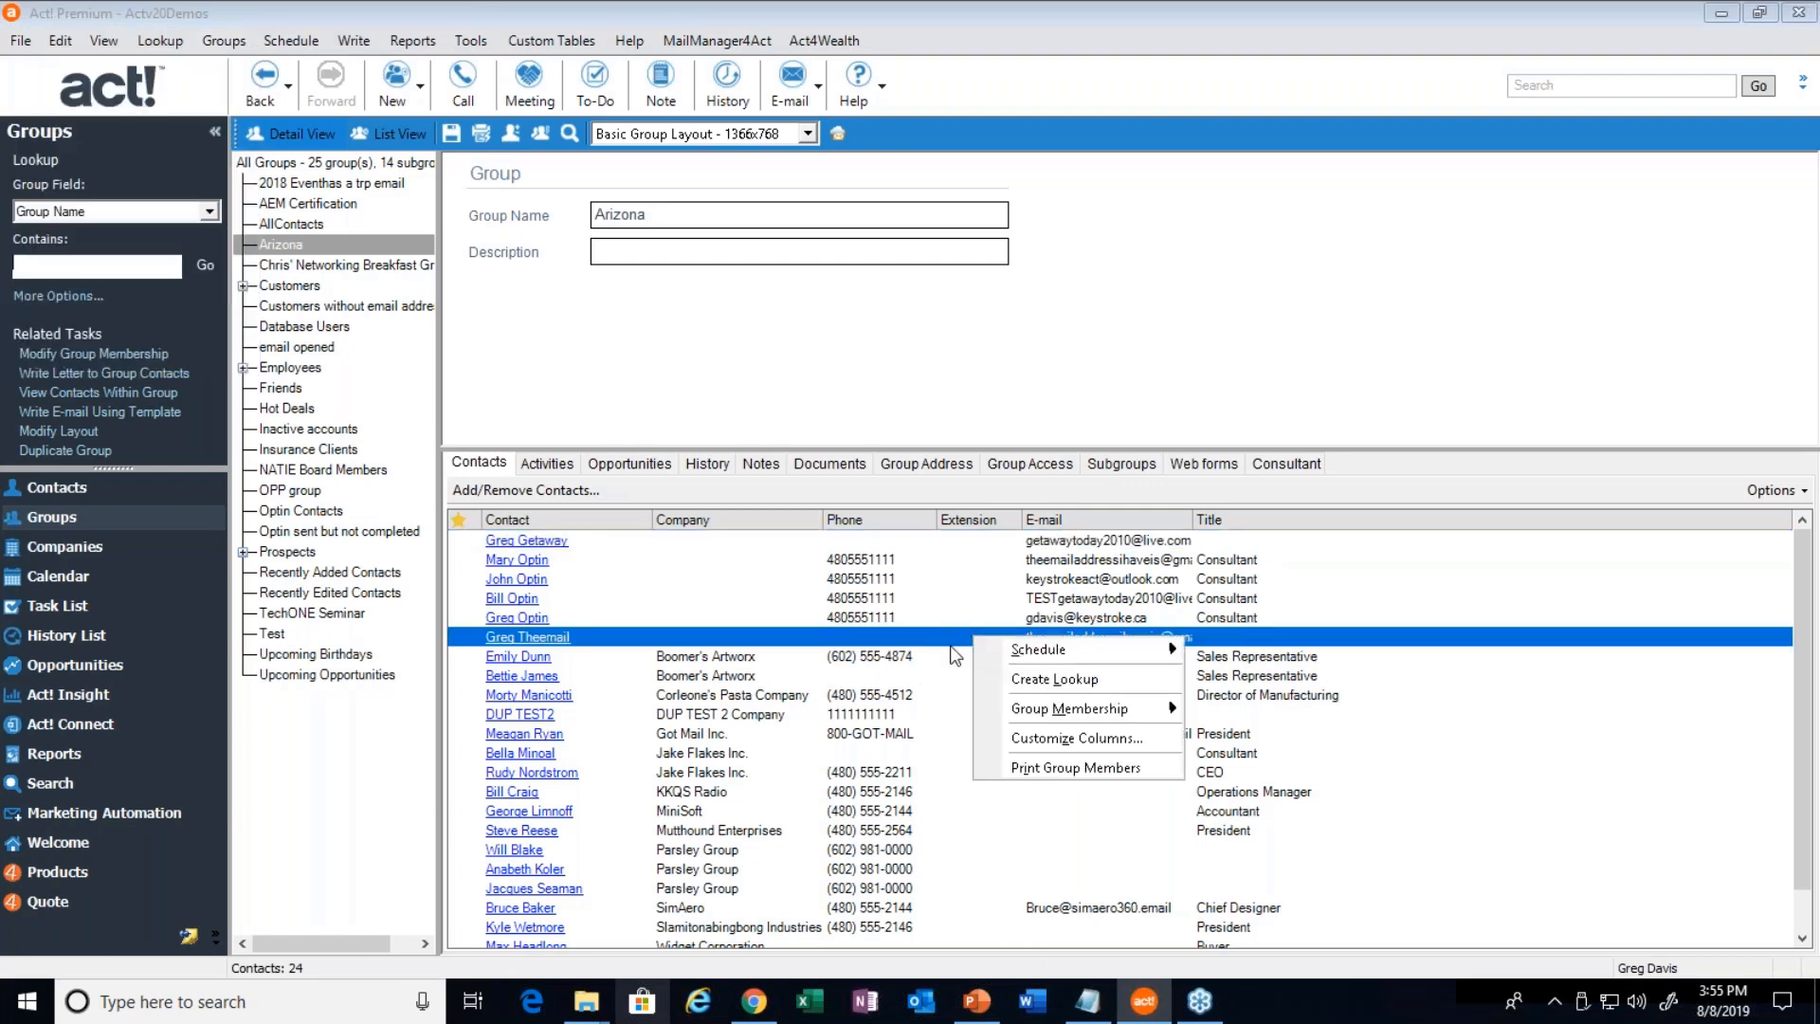
{"action": "left_click", "coordinate": [1041, 681]}
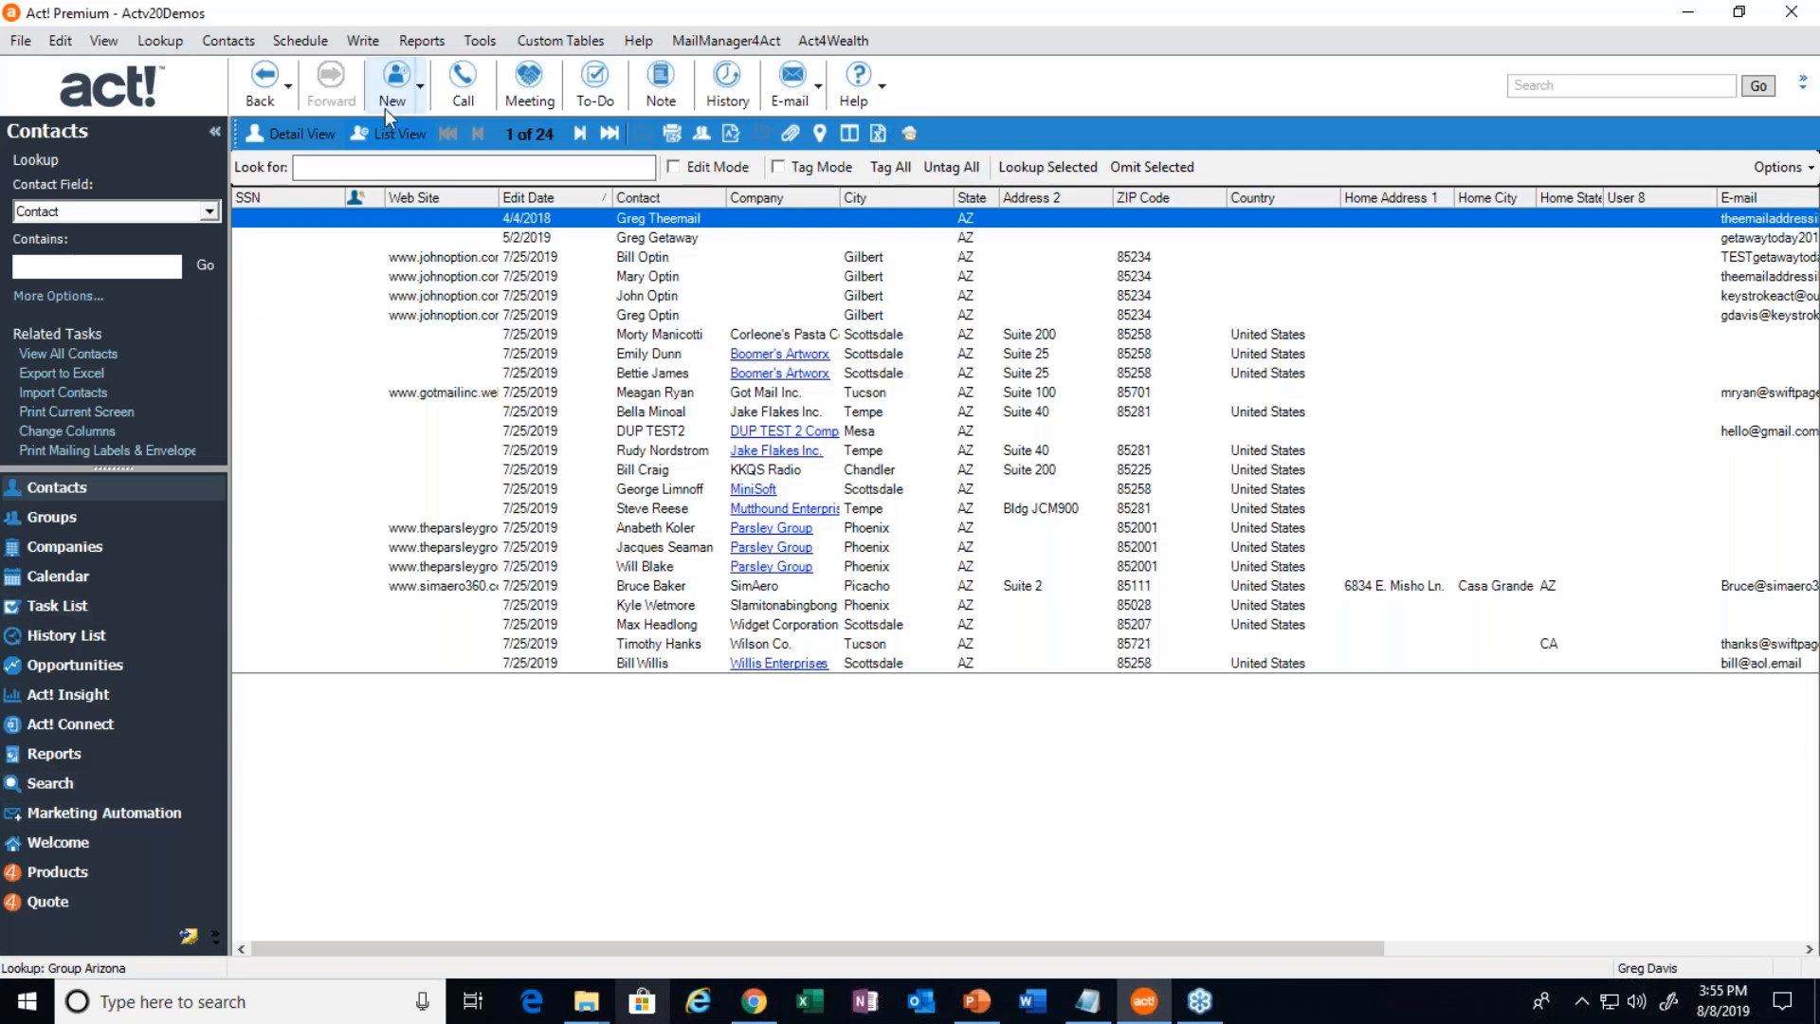
Return to the previously viewed Green Plastics contact through the navigation history, and display the Arizona group again
{"action": "left_click", "coordinate": [289, 87]}
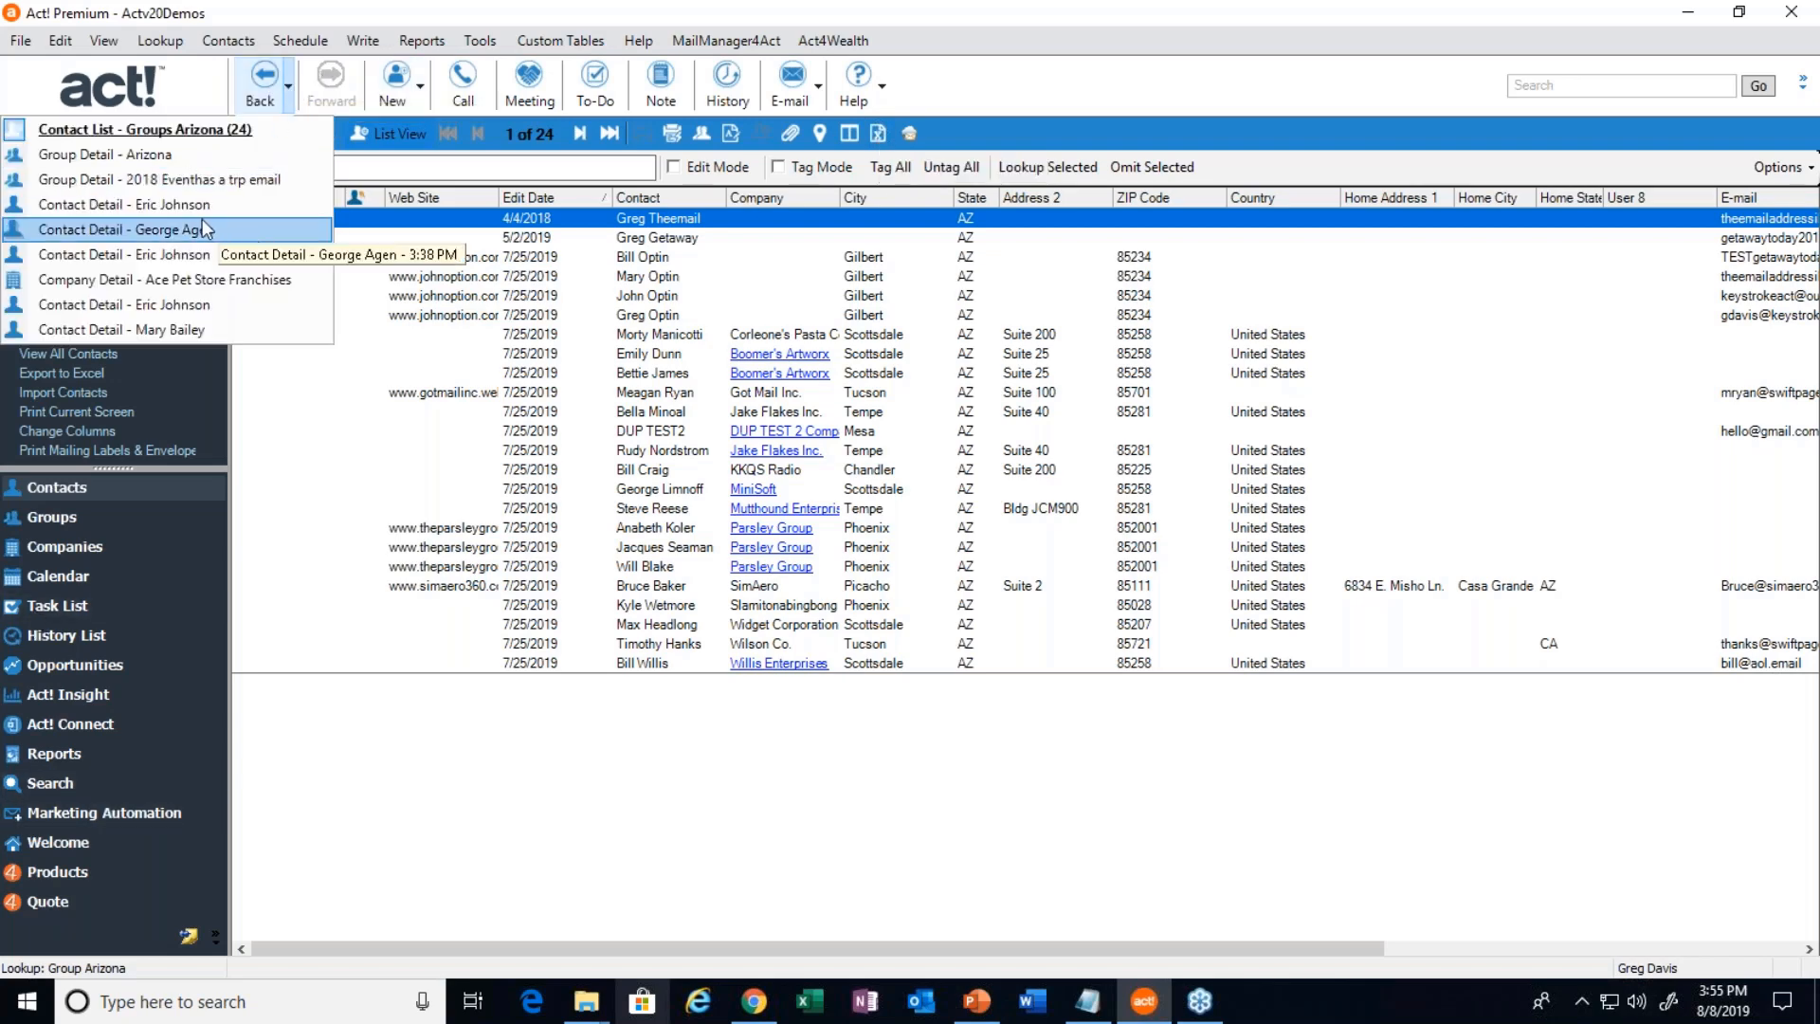
{"action": "left_click", "coordinate": [179, 211]}
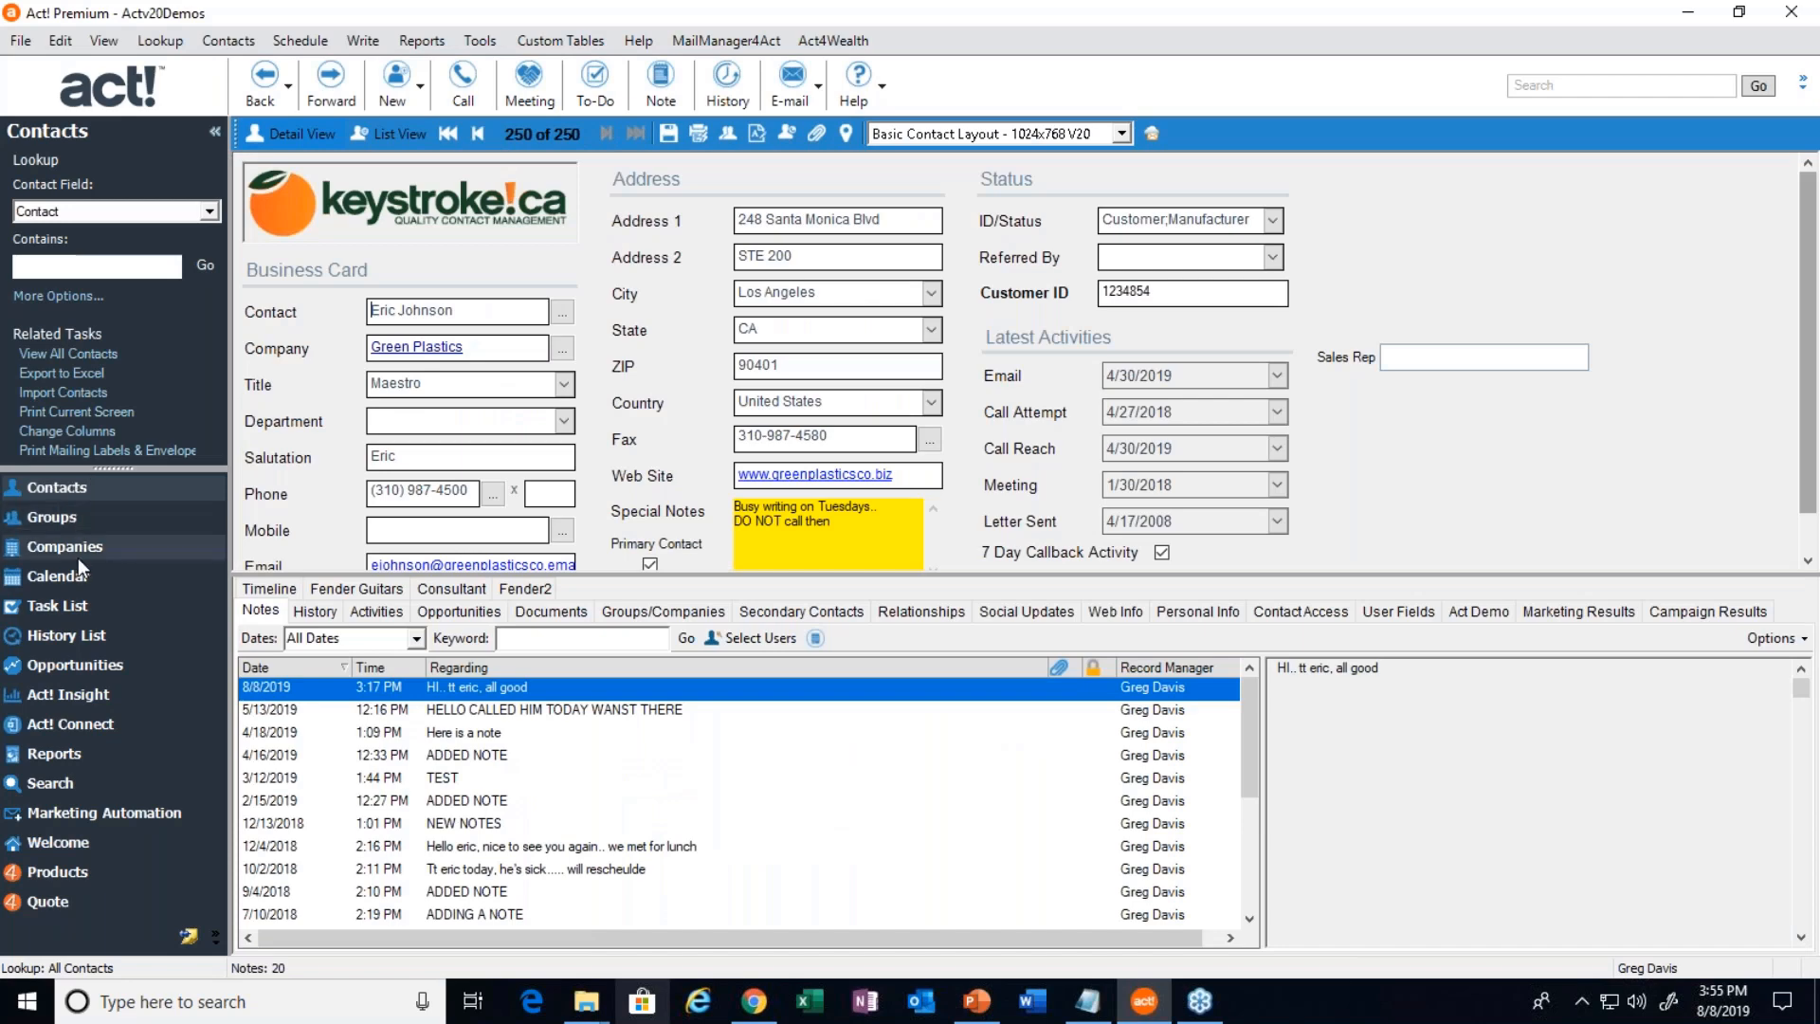
{"action": "left_click", "coordinate": [53, 519]}
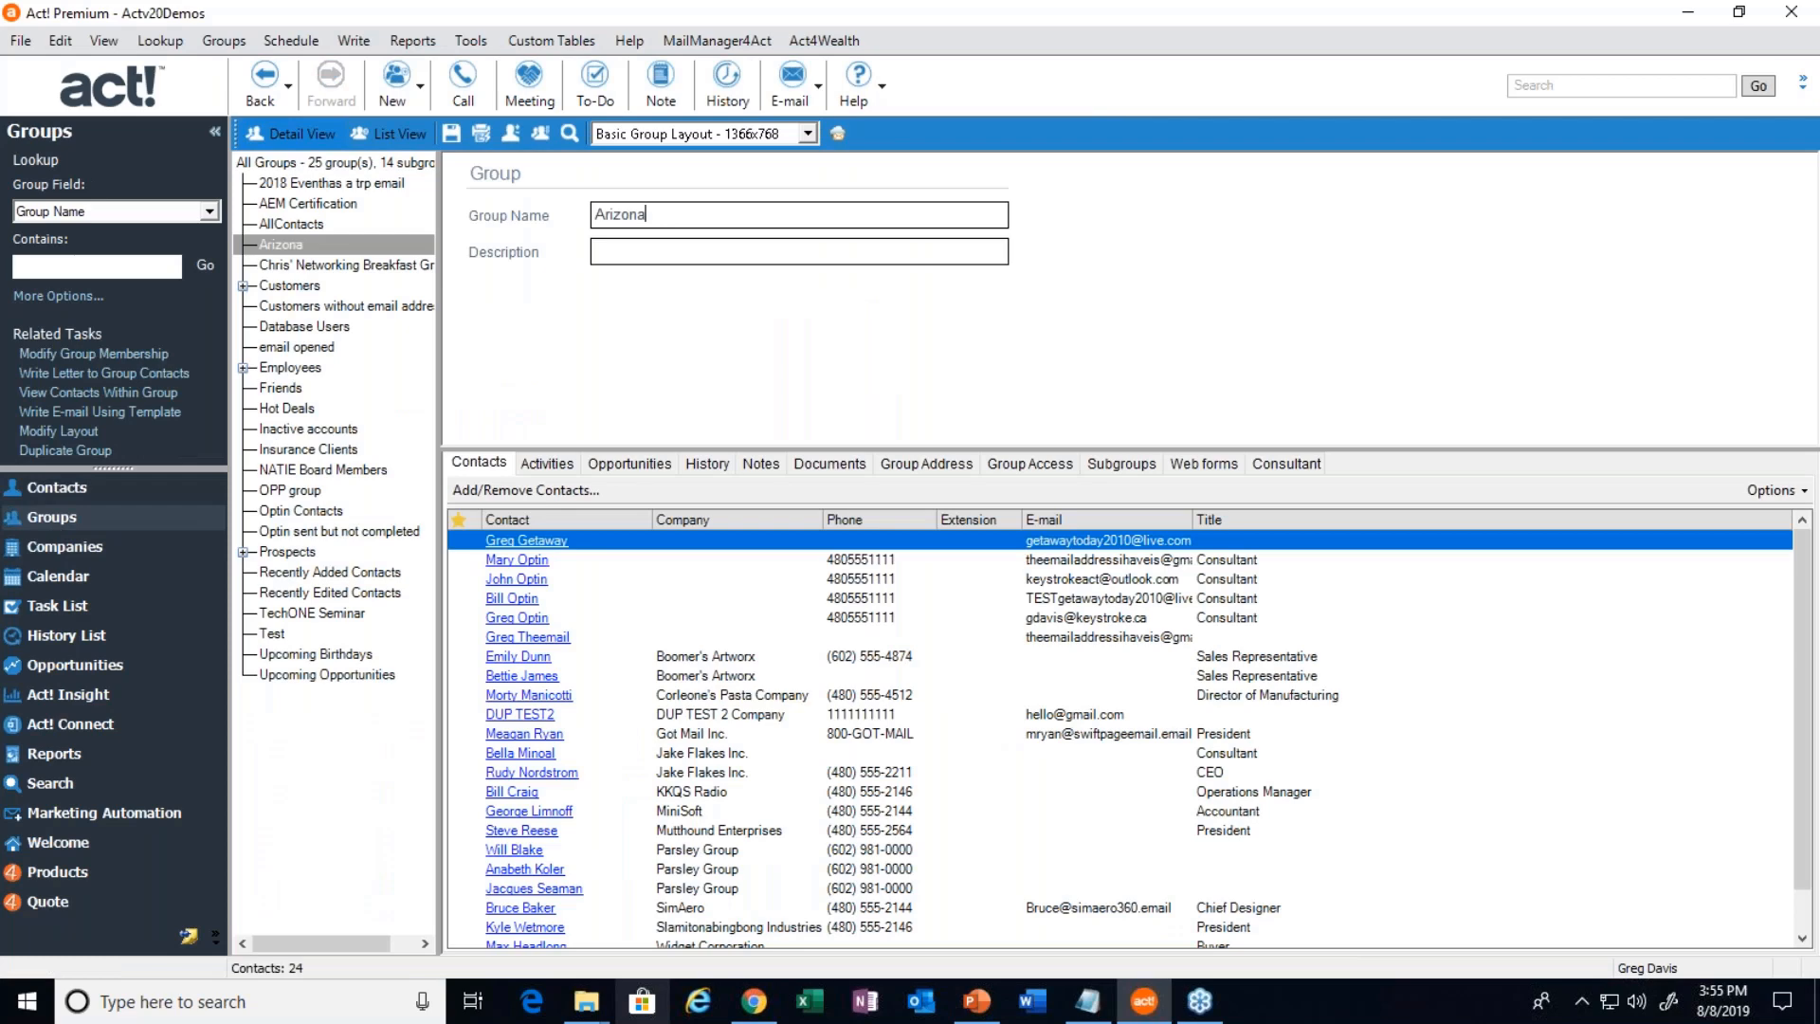
Display the company Ace Pet Store Franchises and review its linked contacts, notes and opportunities
{"action": "left_click", "coordinate": [68, 548]}
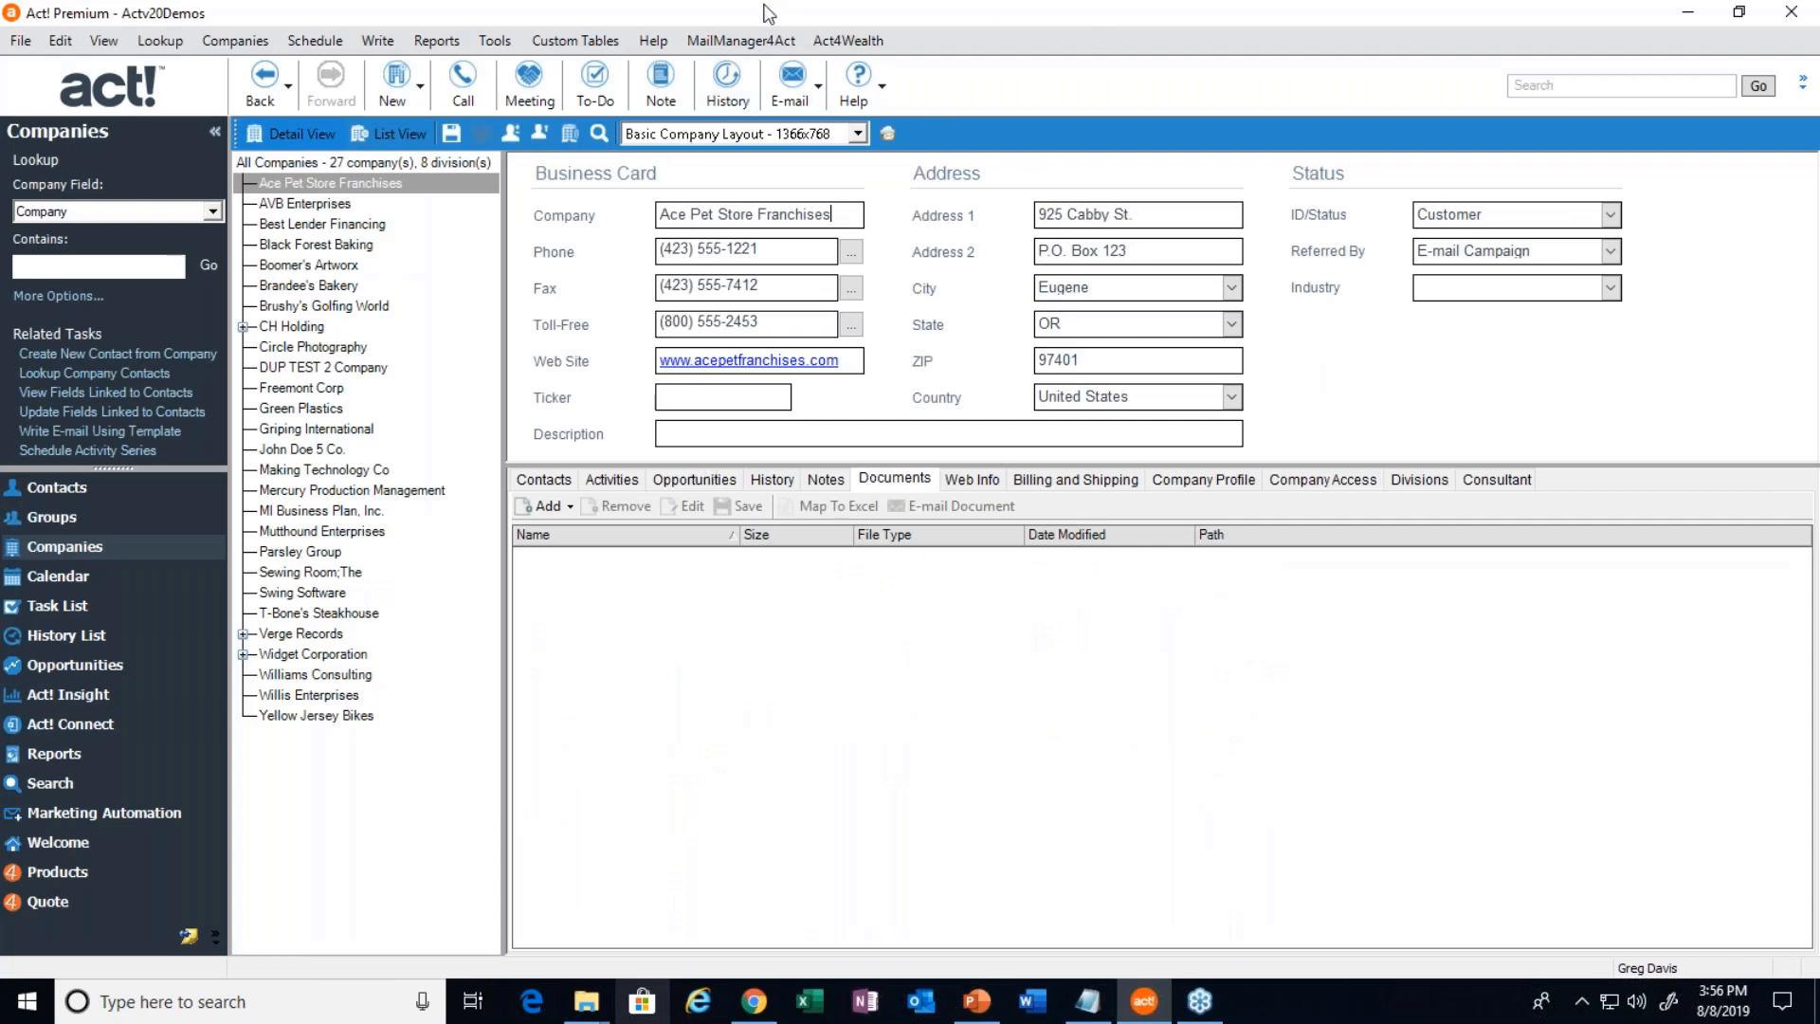
{"action": "left_click", "coordinate": [548, 480]}
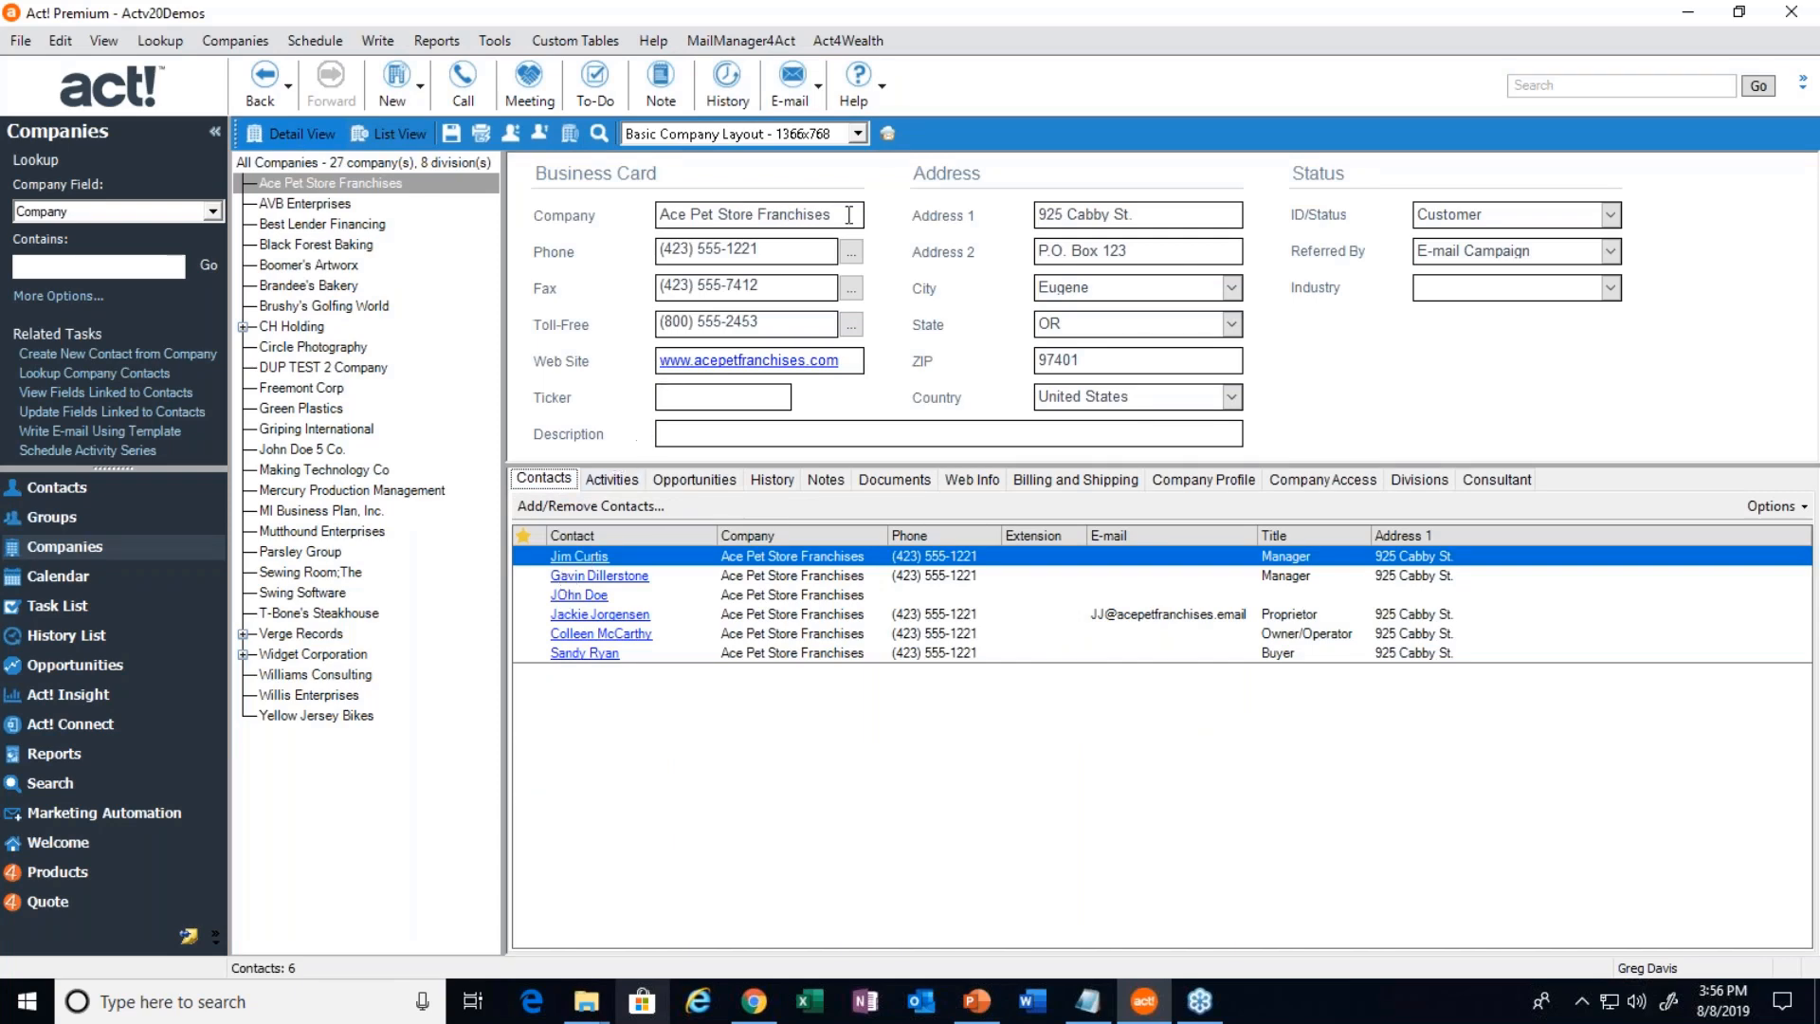
{"action": "left_click_drag", "start_coordinate": [839, 215], "coordinate": [600, 222]}
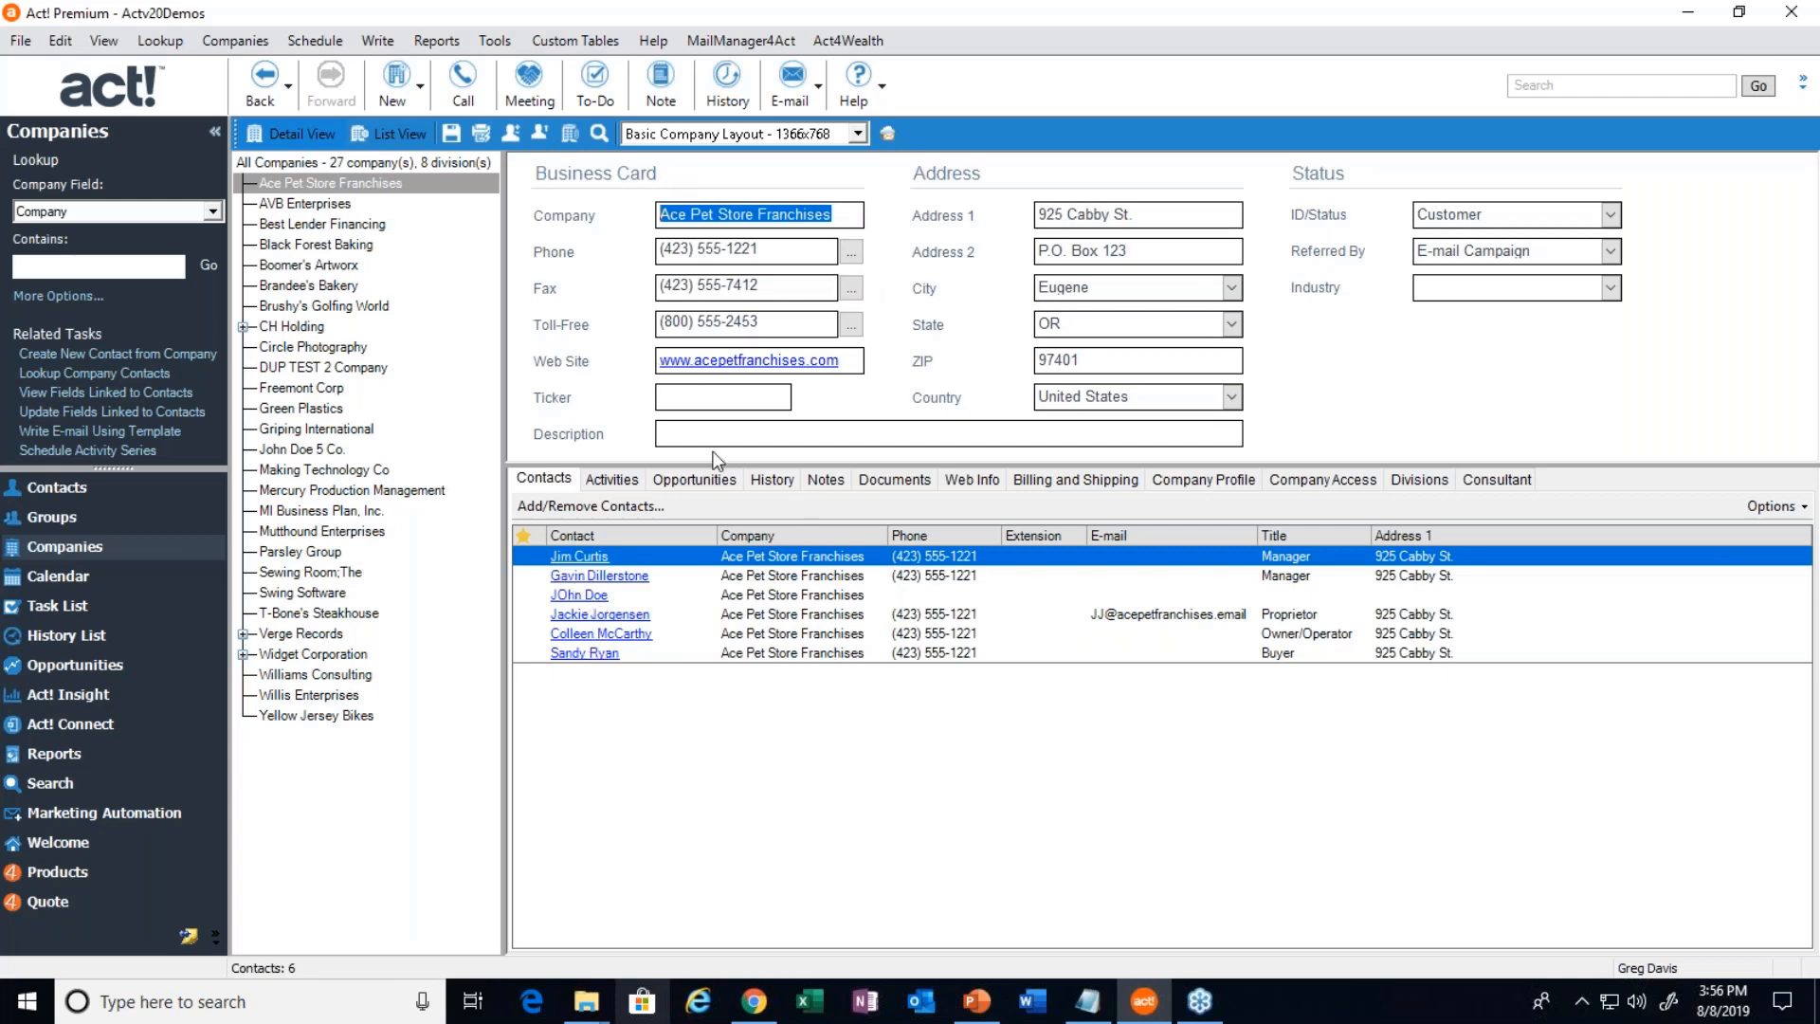
{"action": "left_click", "coordinate": [825, 480]}
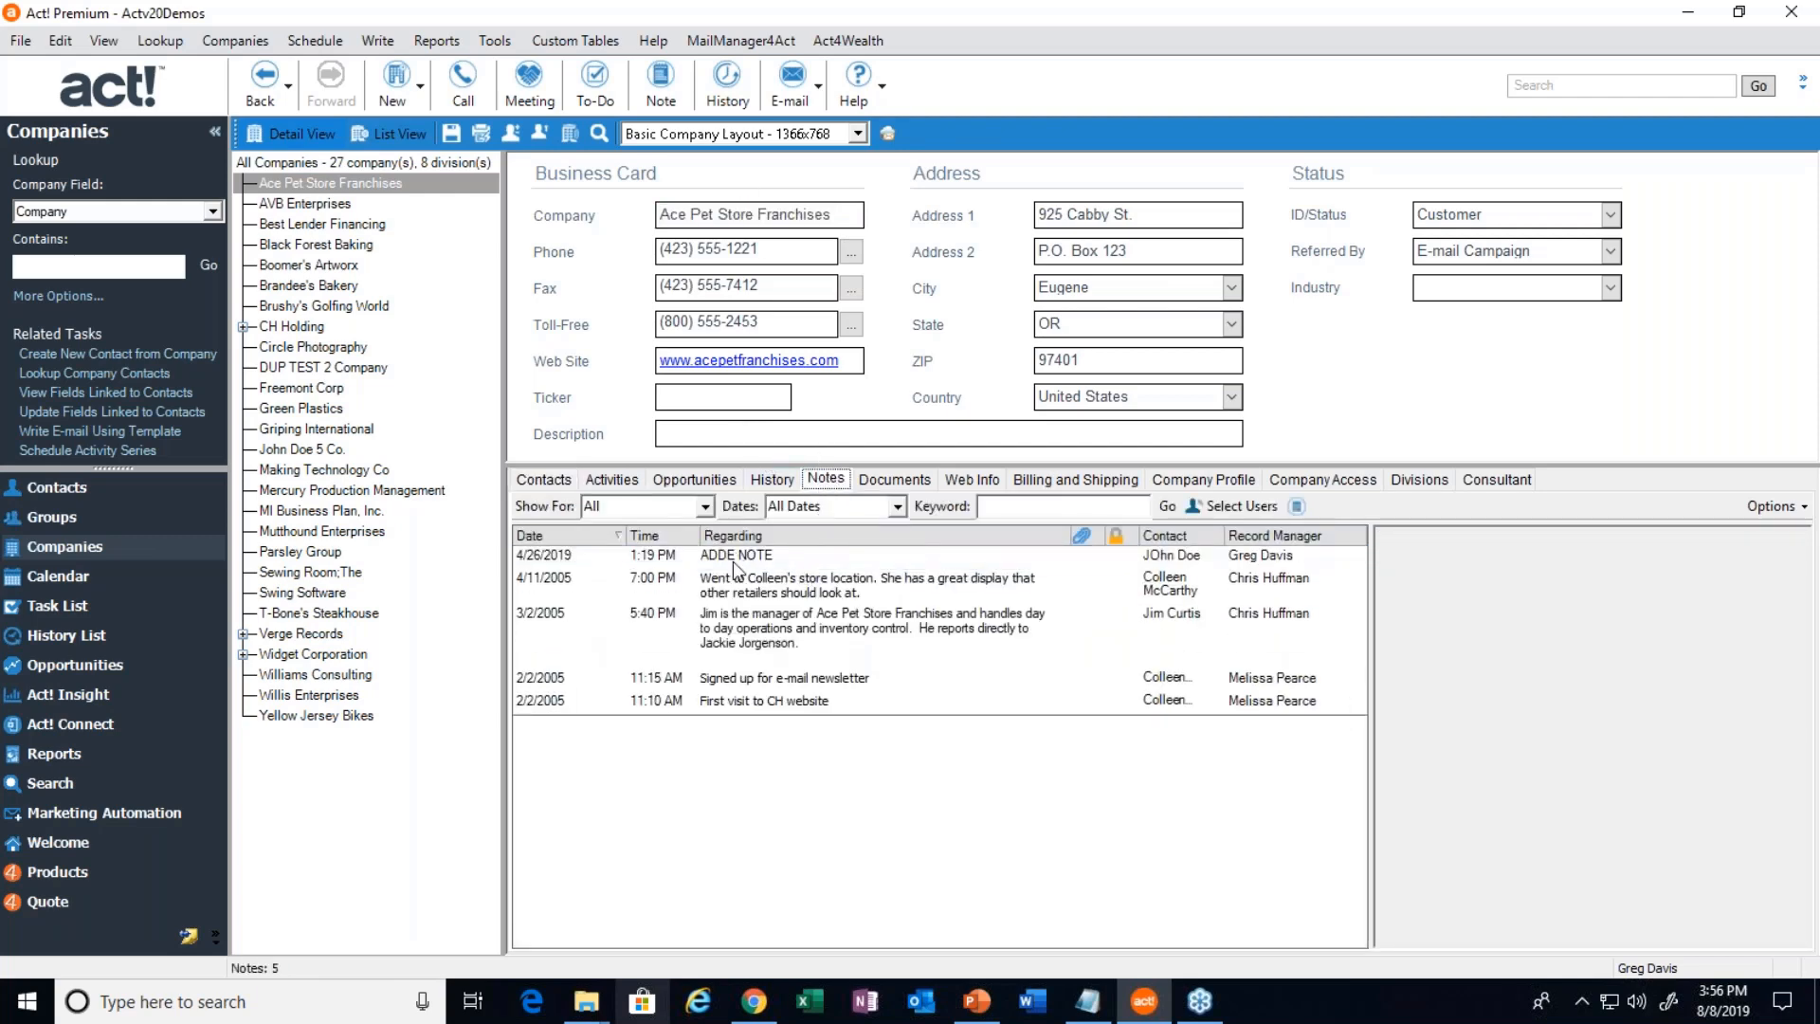
{"action": "left_click", "coordinate": [544, 478]}
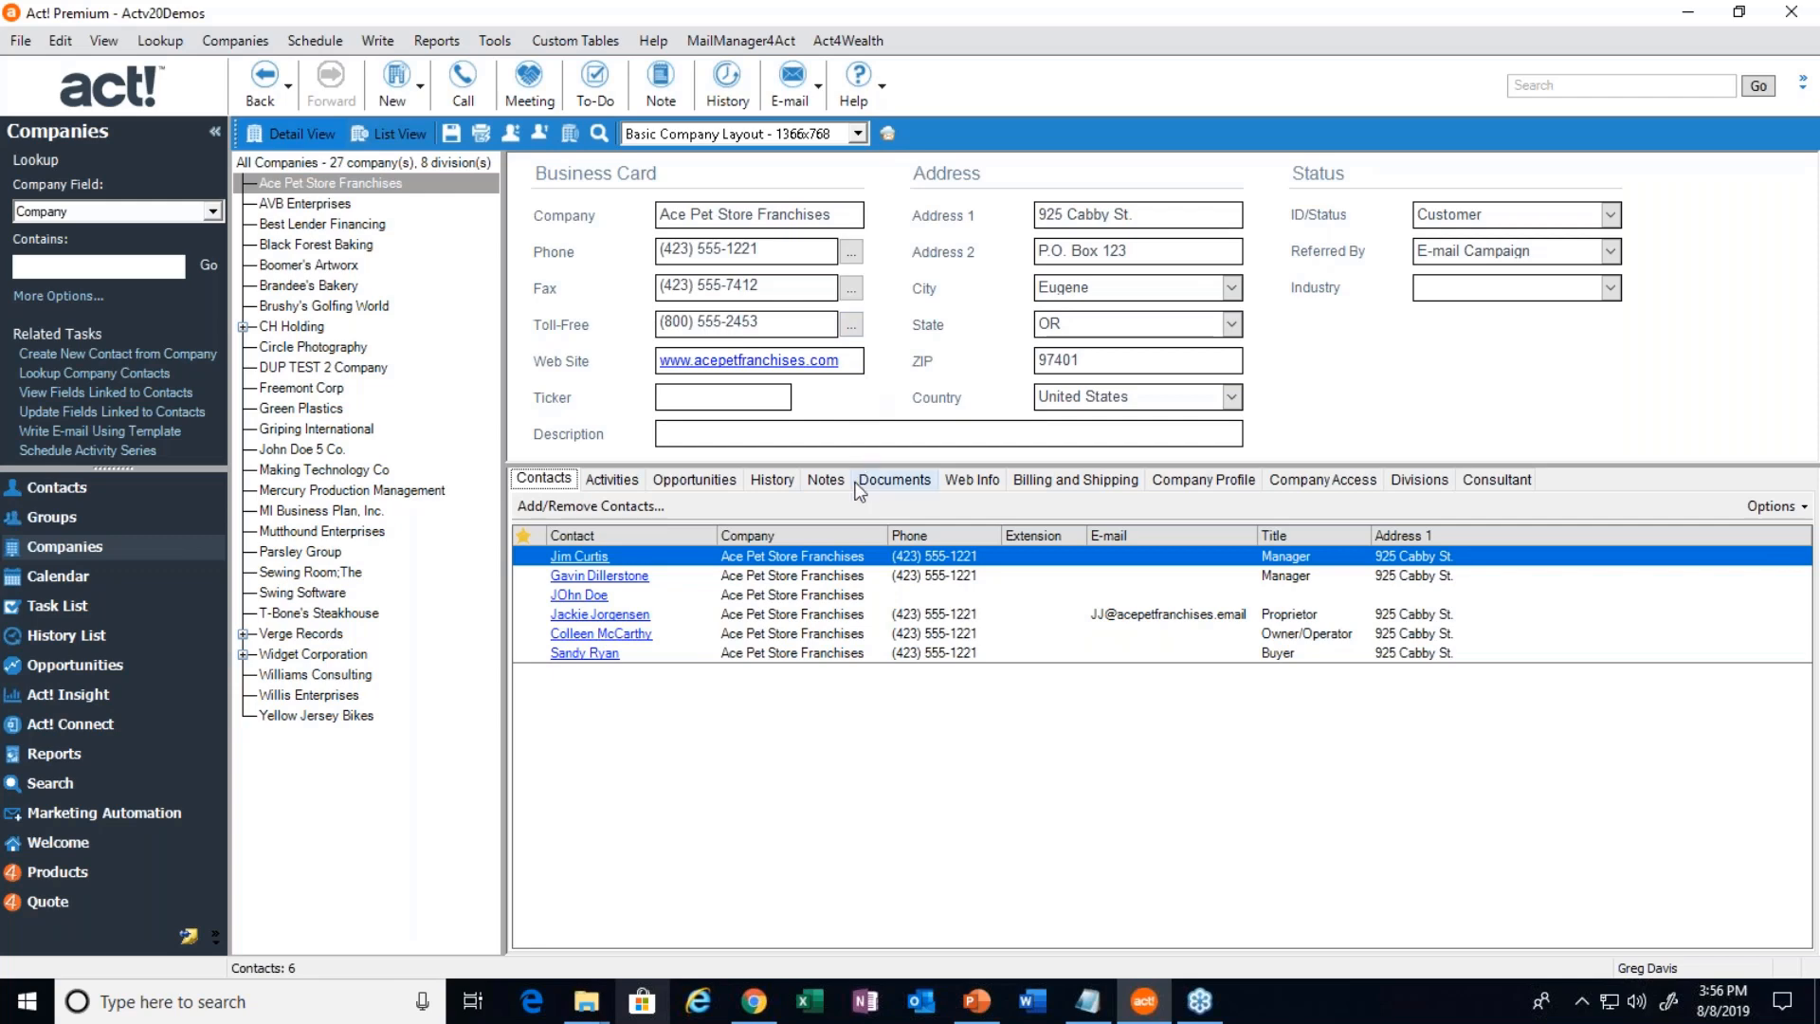
{"action": "left_click", "coordinate": [696, 480]}
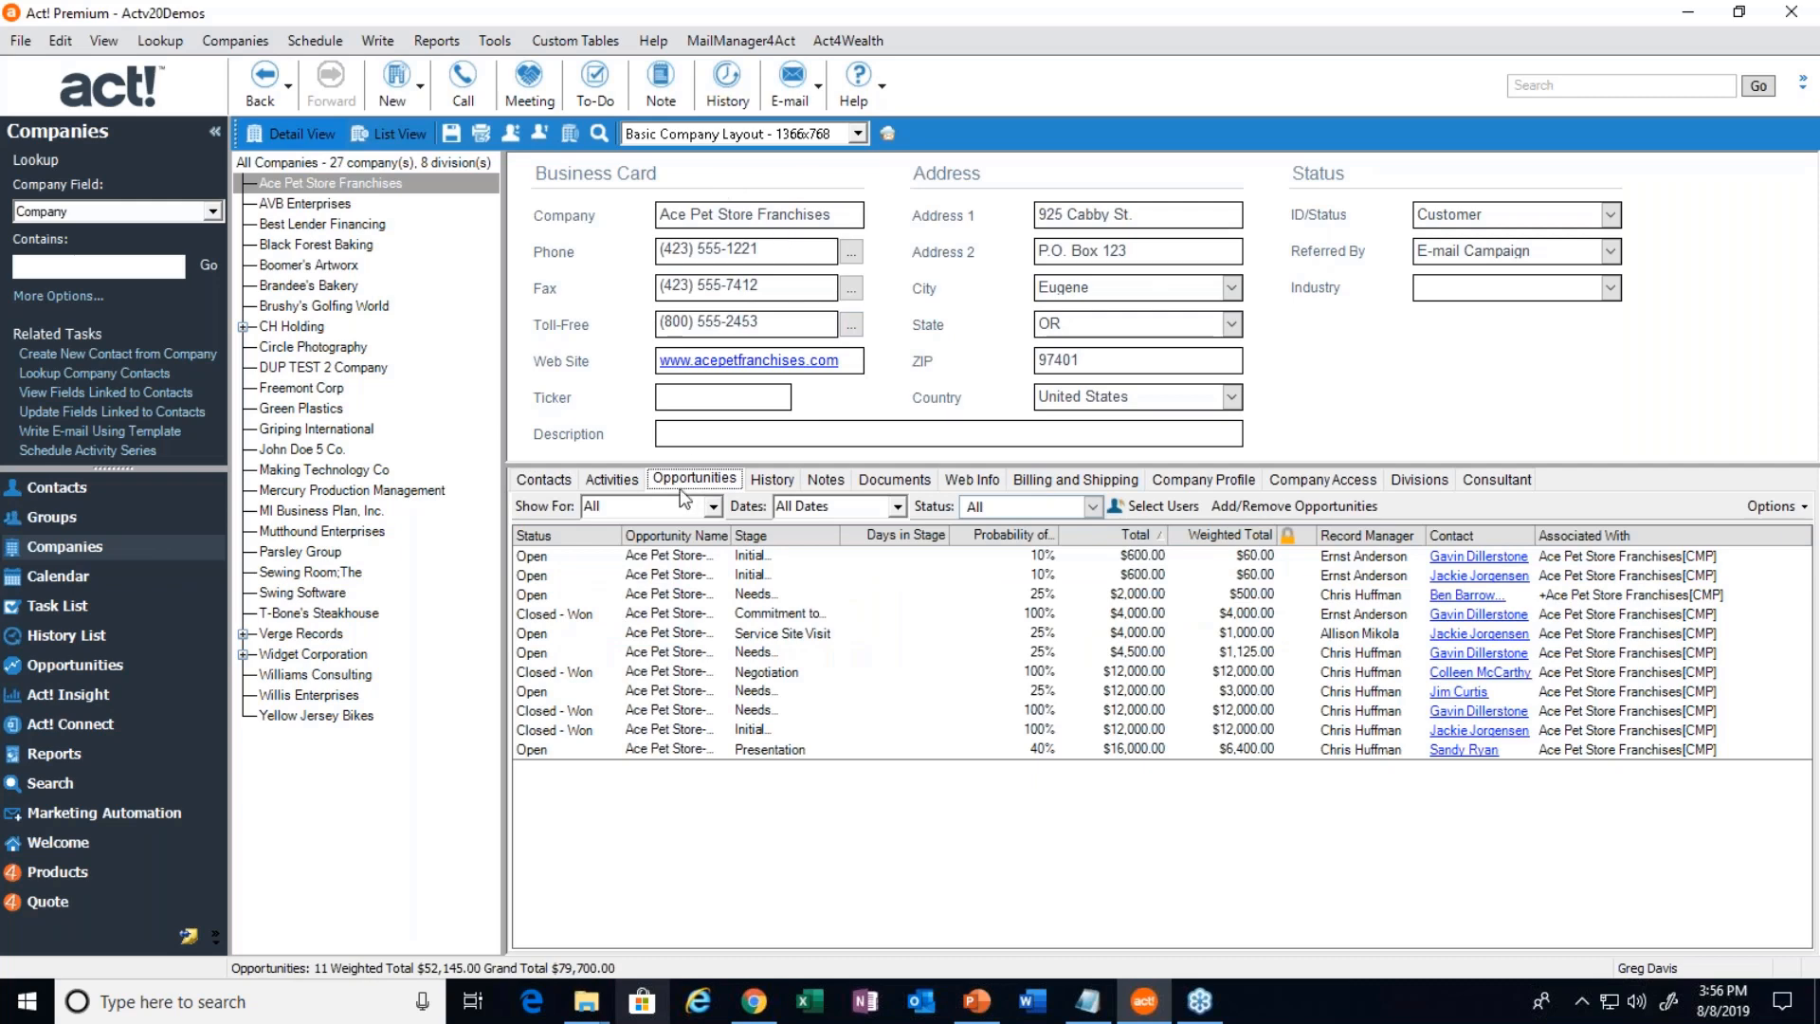
Review the notes linked to Ace Pet Store Franchises, and open the Arizona group's dynamic membership criteria for editing
{"action": "left_click", "coordinate": [824, 480]}
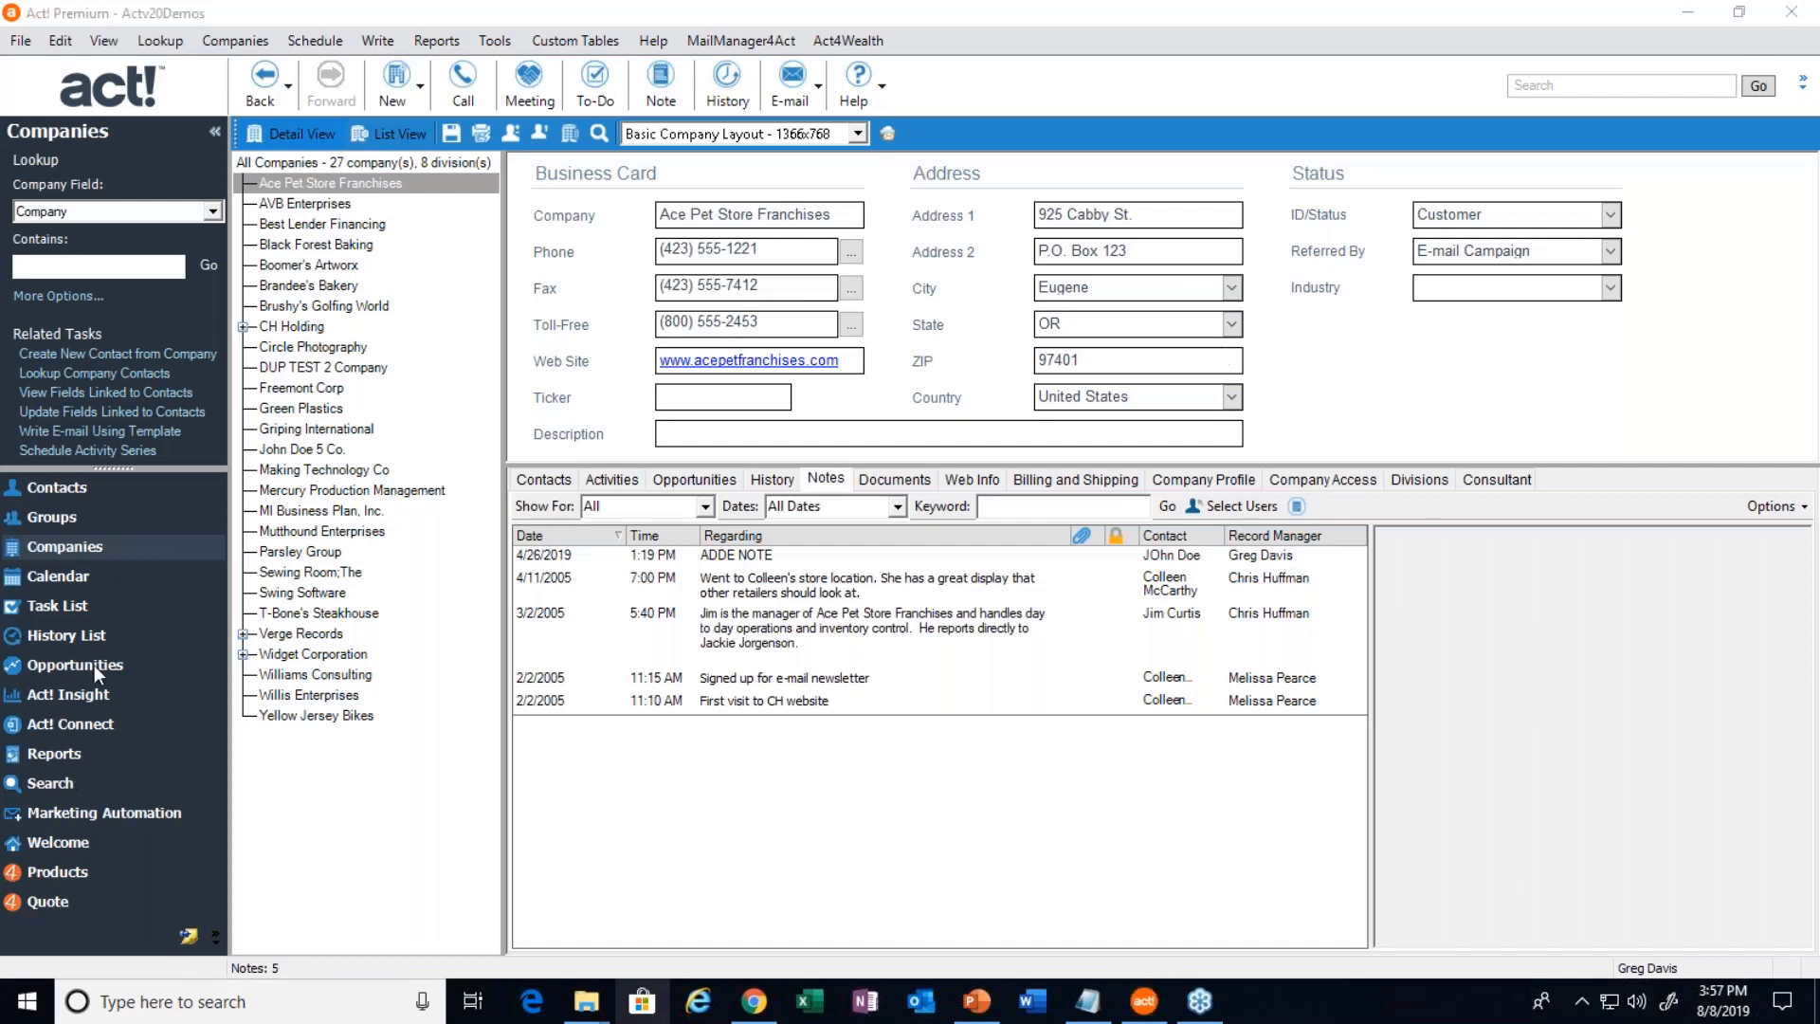
{"action": "left_click", "coordinate": [66, 517]}
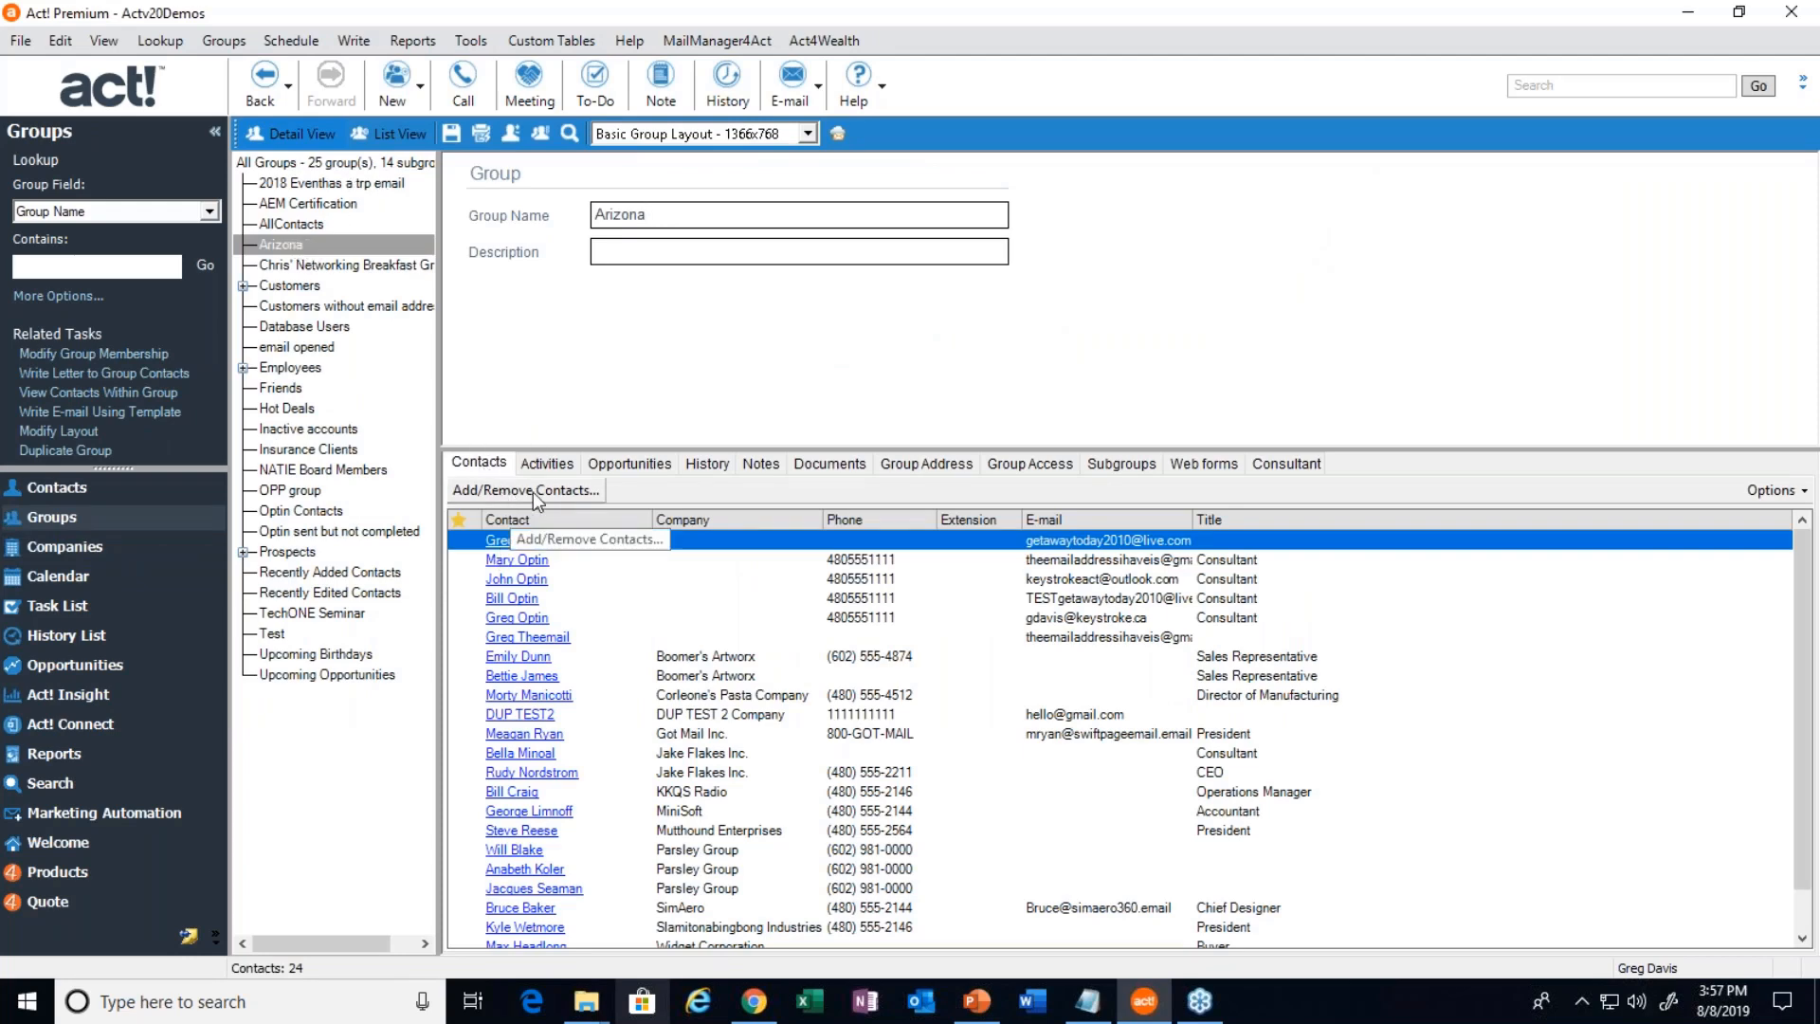
{"action": "left_click", "coordinate": [571, 502]}
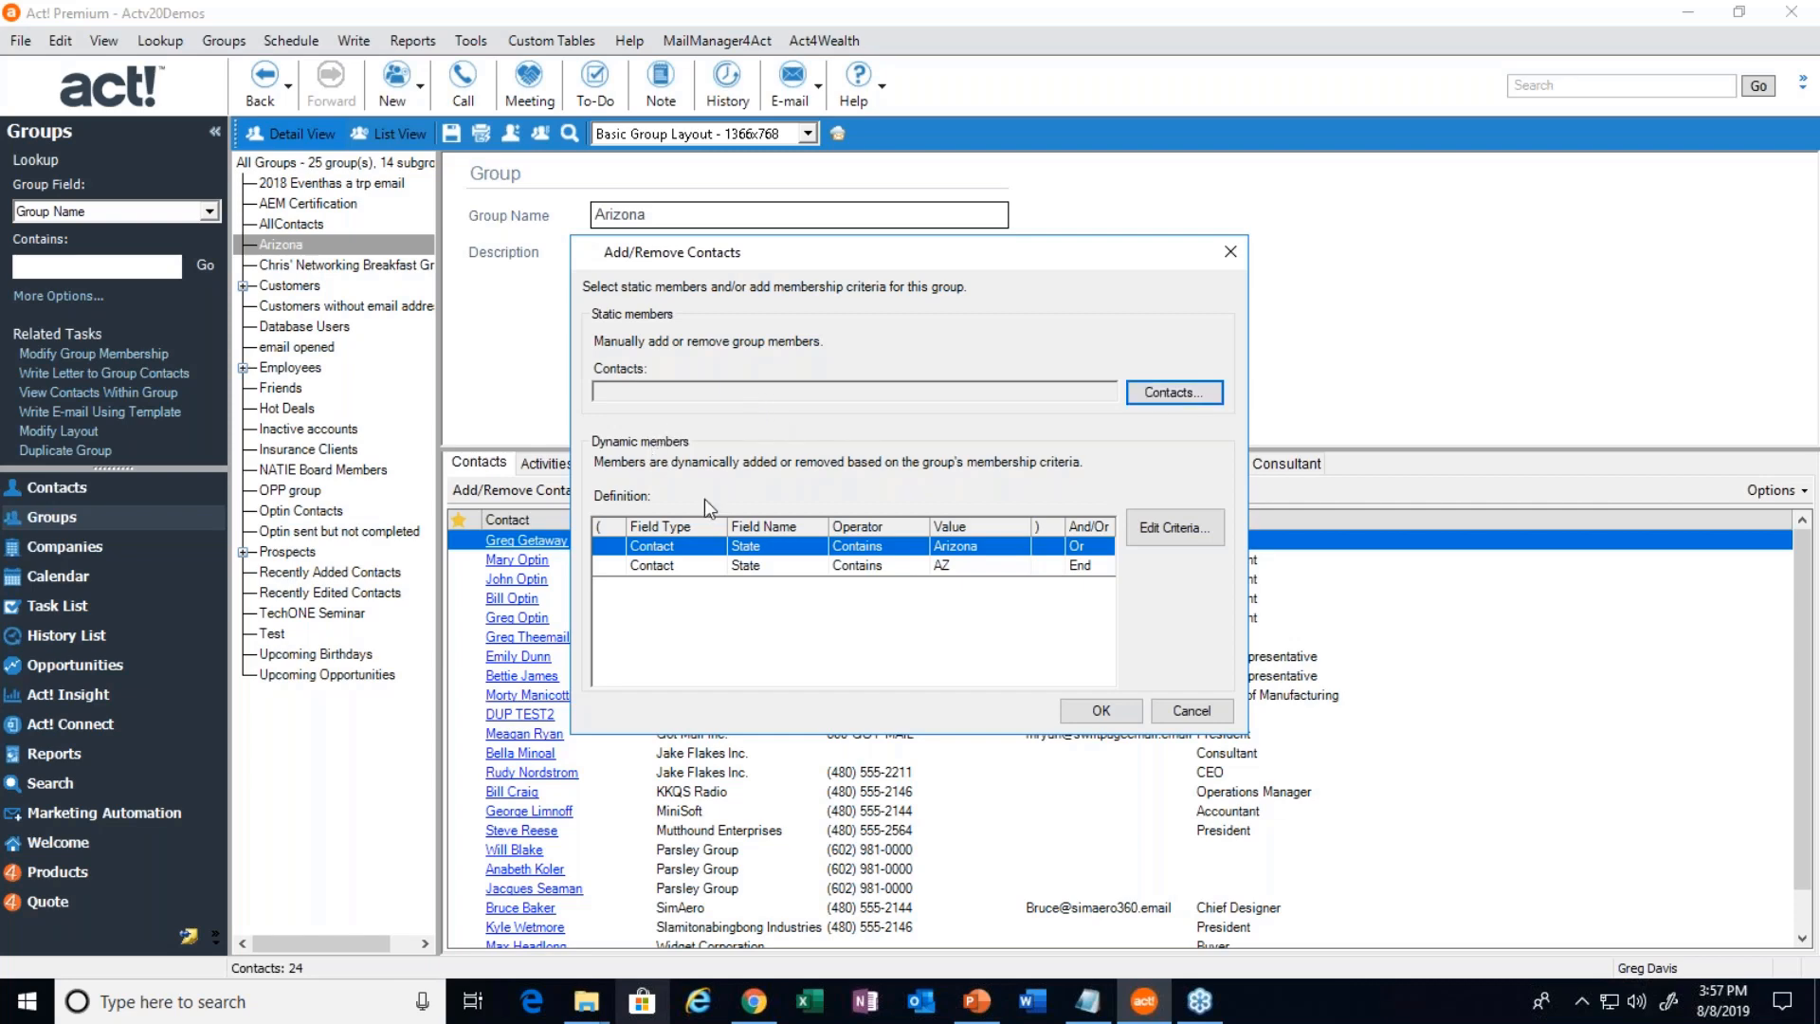
{"action": "left_click", "coordinate": [1173, 534]}
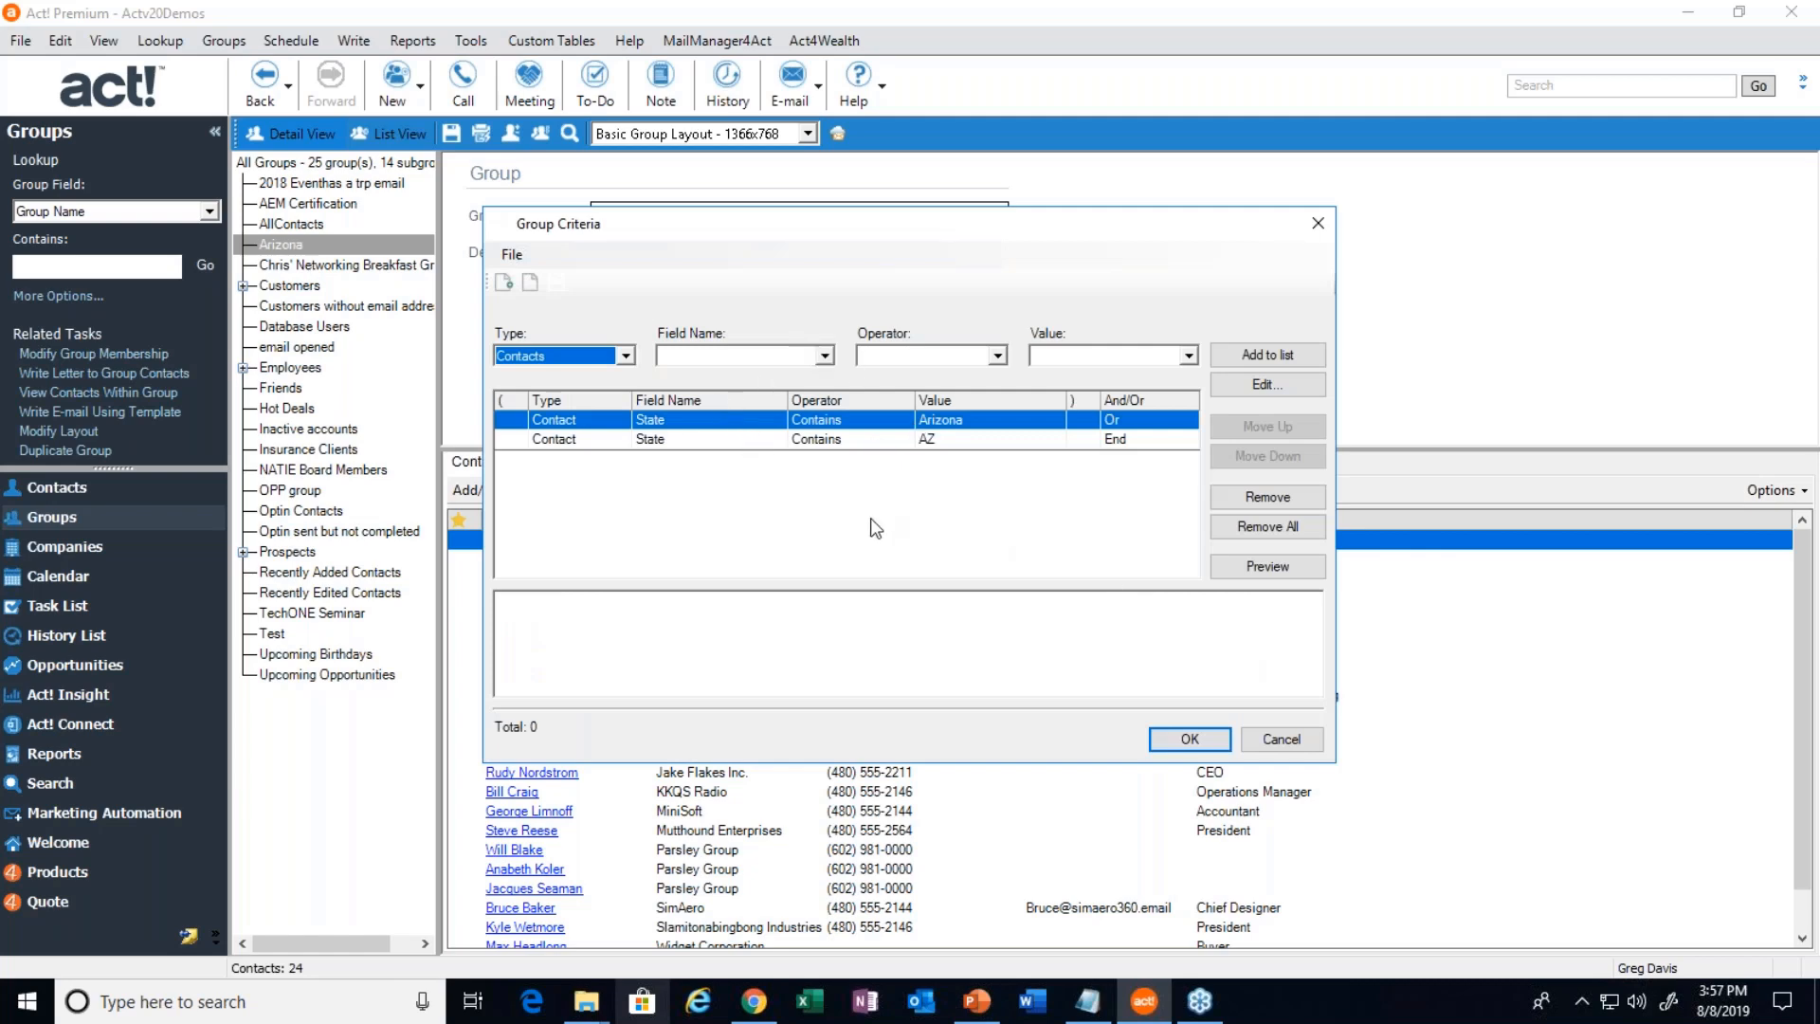
Try Sales Rep as the contact field for an additional Arizona group criterion, and discard the criteria and membership edits
{"action": "left_click", "coordinate": [702, 355]}
{"action": "key", "text": "s"}
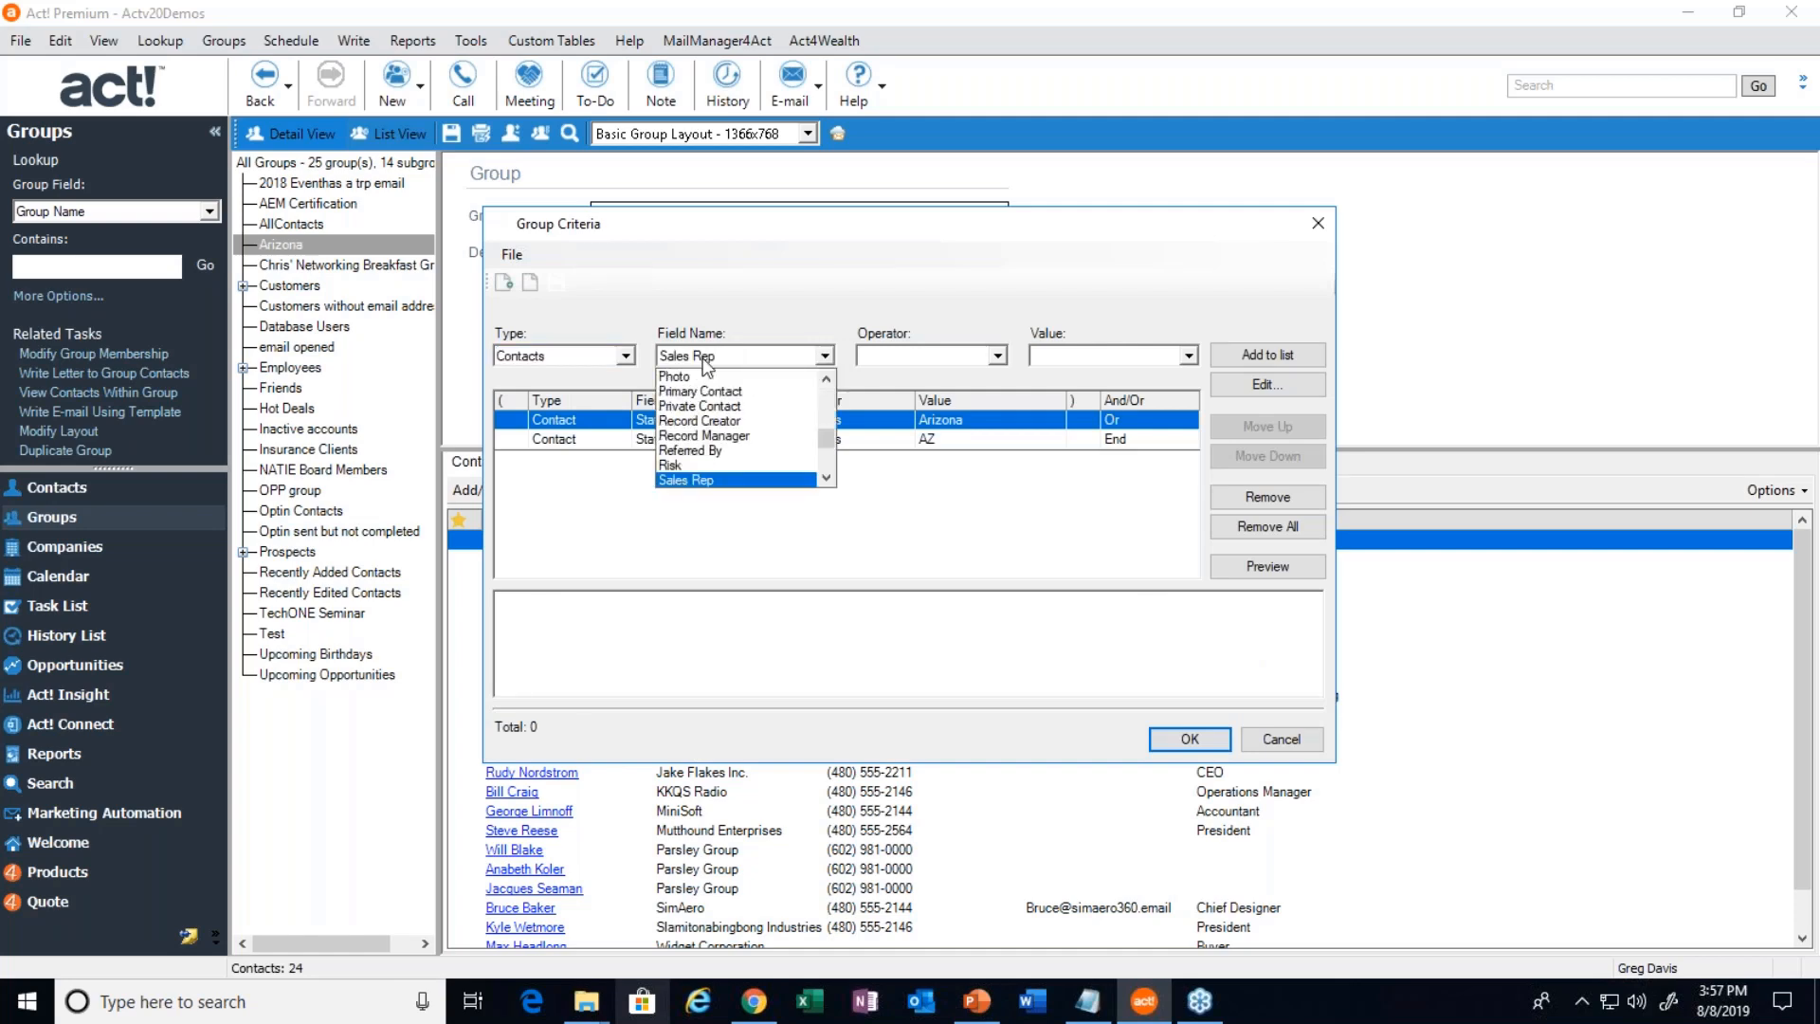
{"action": "scroll", "coordinate": [703, 450], "scroll_direction": "down", "scroll_amount": 2}
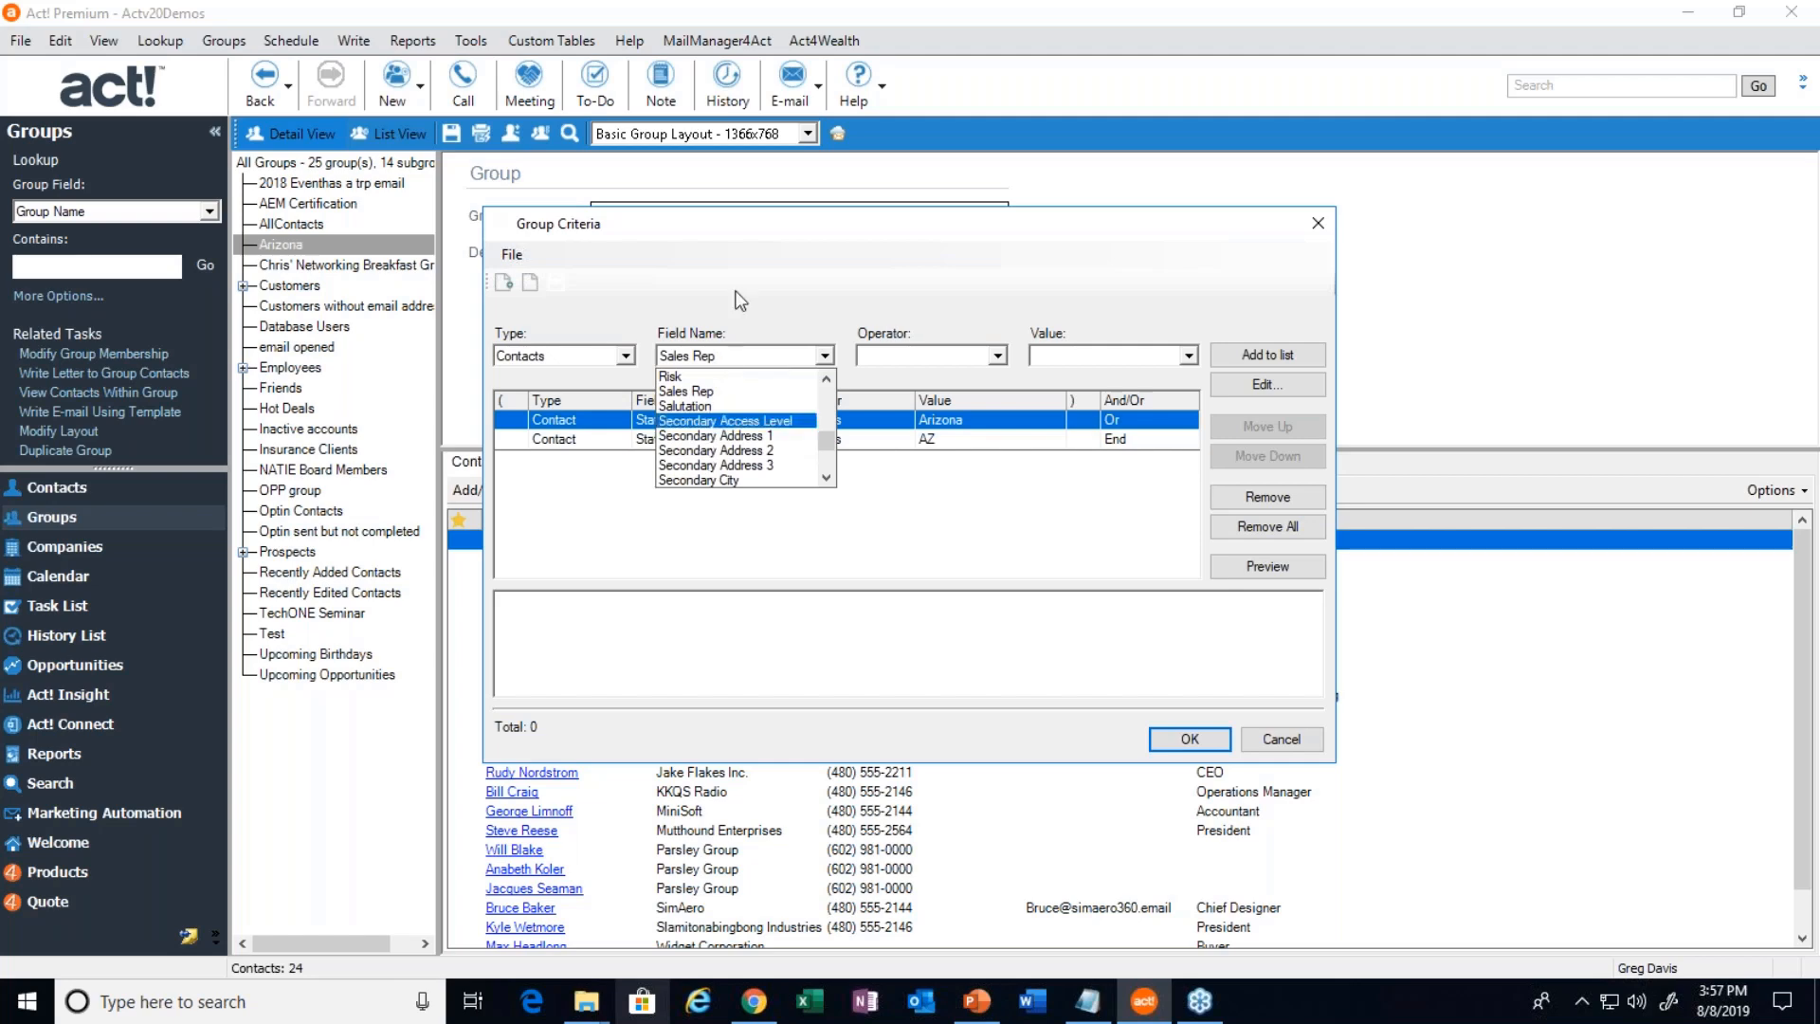
{"action": "left_click", "coordinate": [770, 283]}
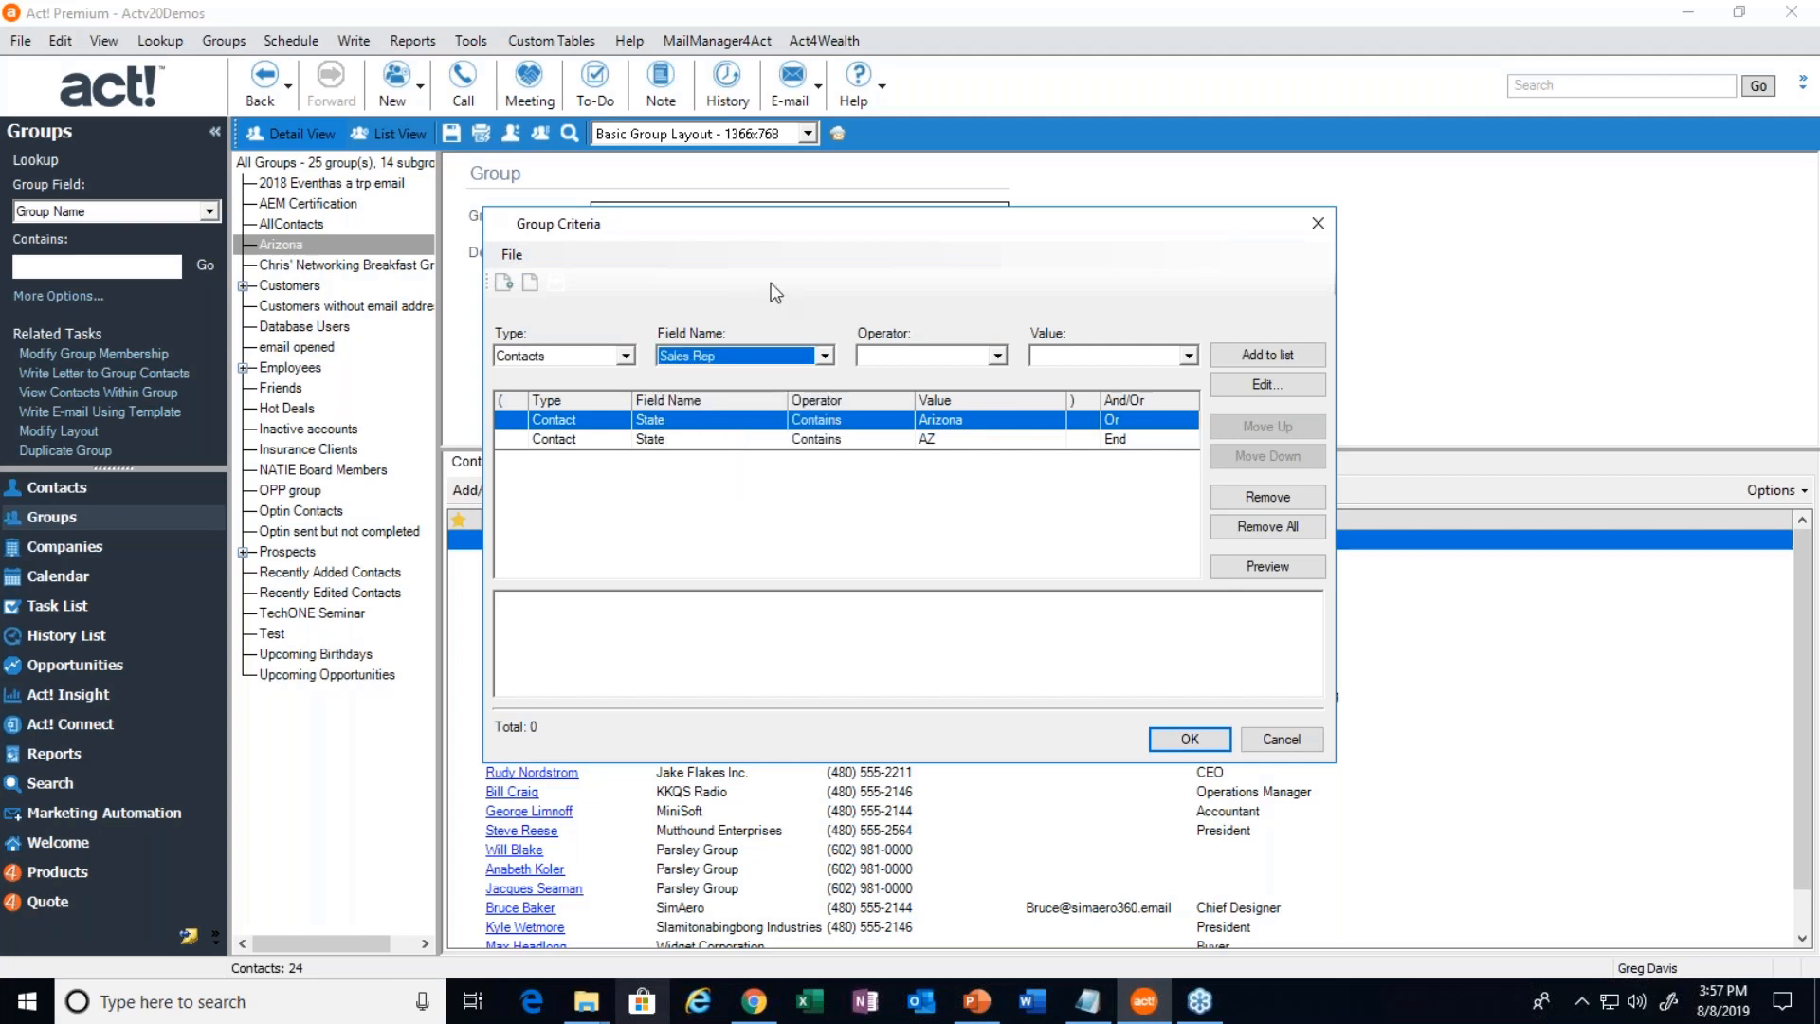
{"action": "left_click", "coordinate": [930, 361]}
{"action": "left_click", "coordinate": [1072, 424]}
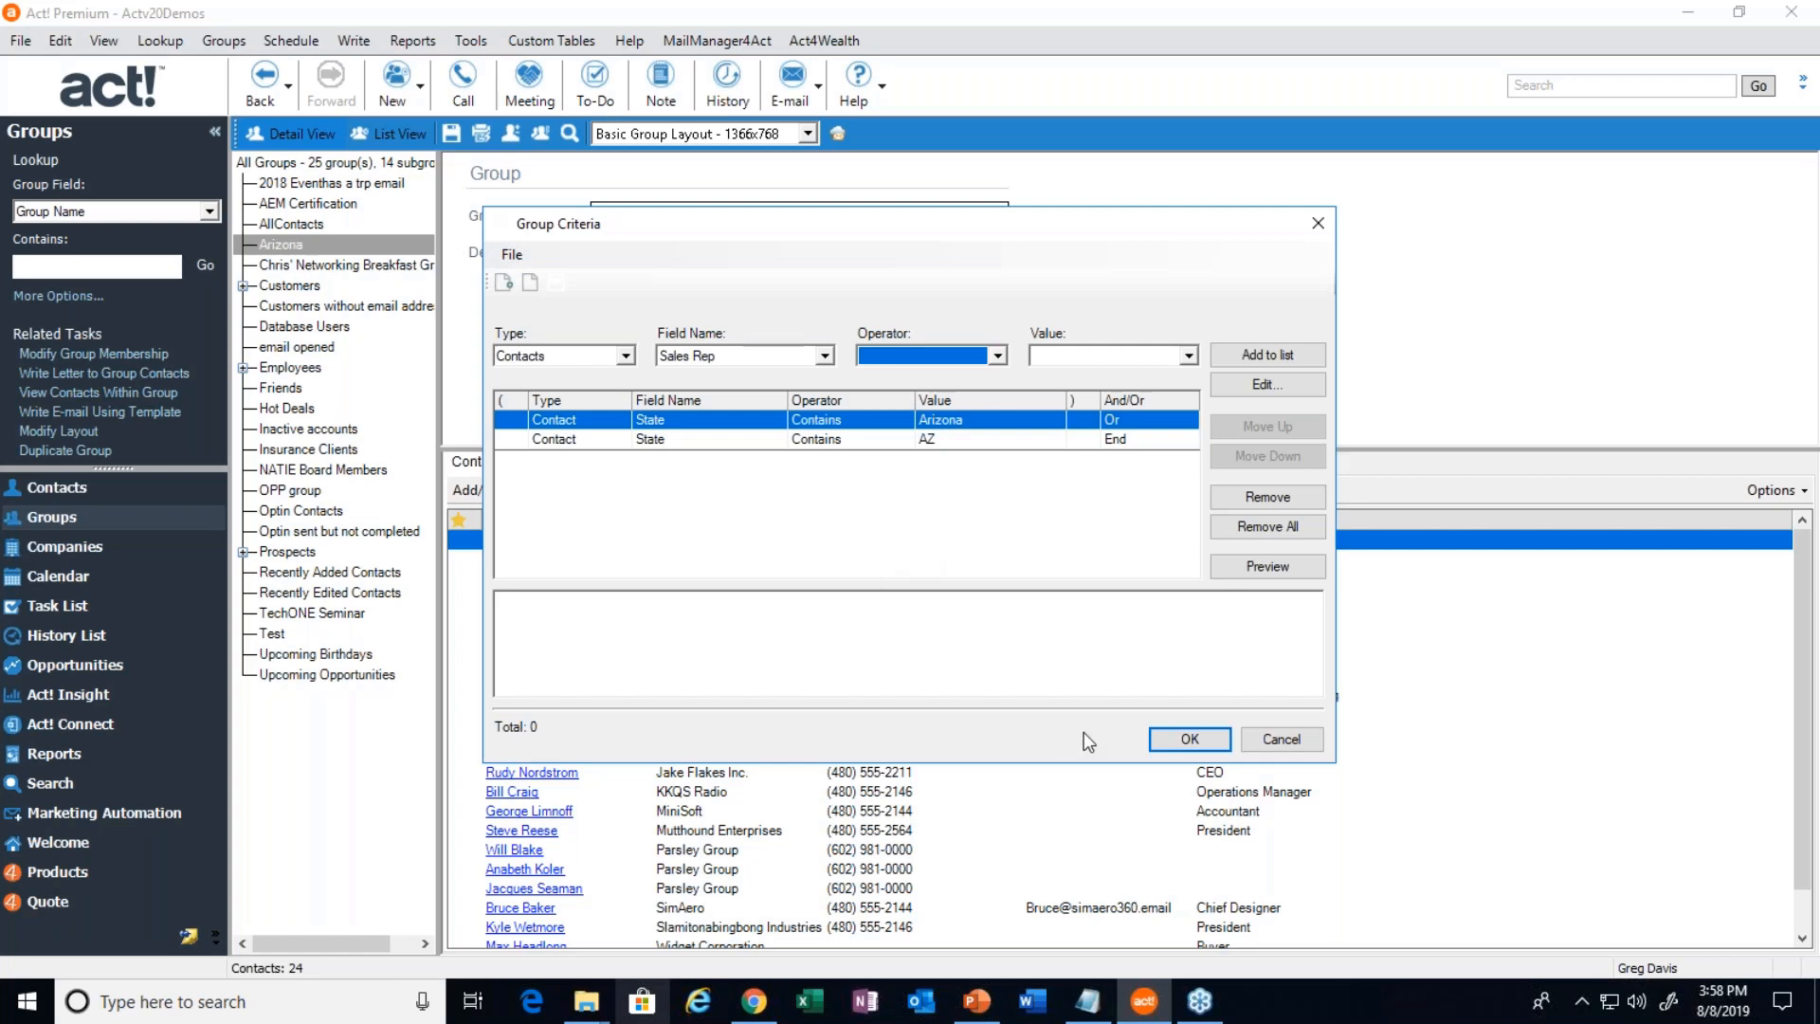
{"action": "left_click", "coordinate": [1286, 736]}
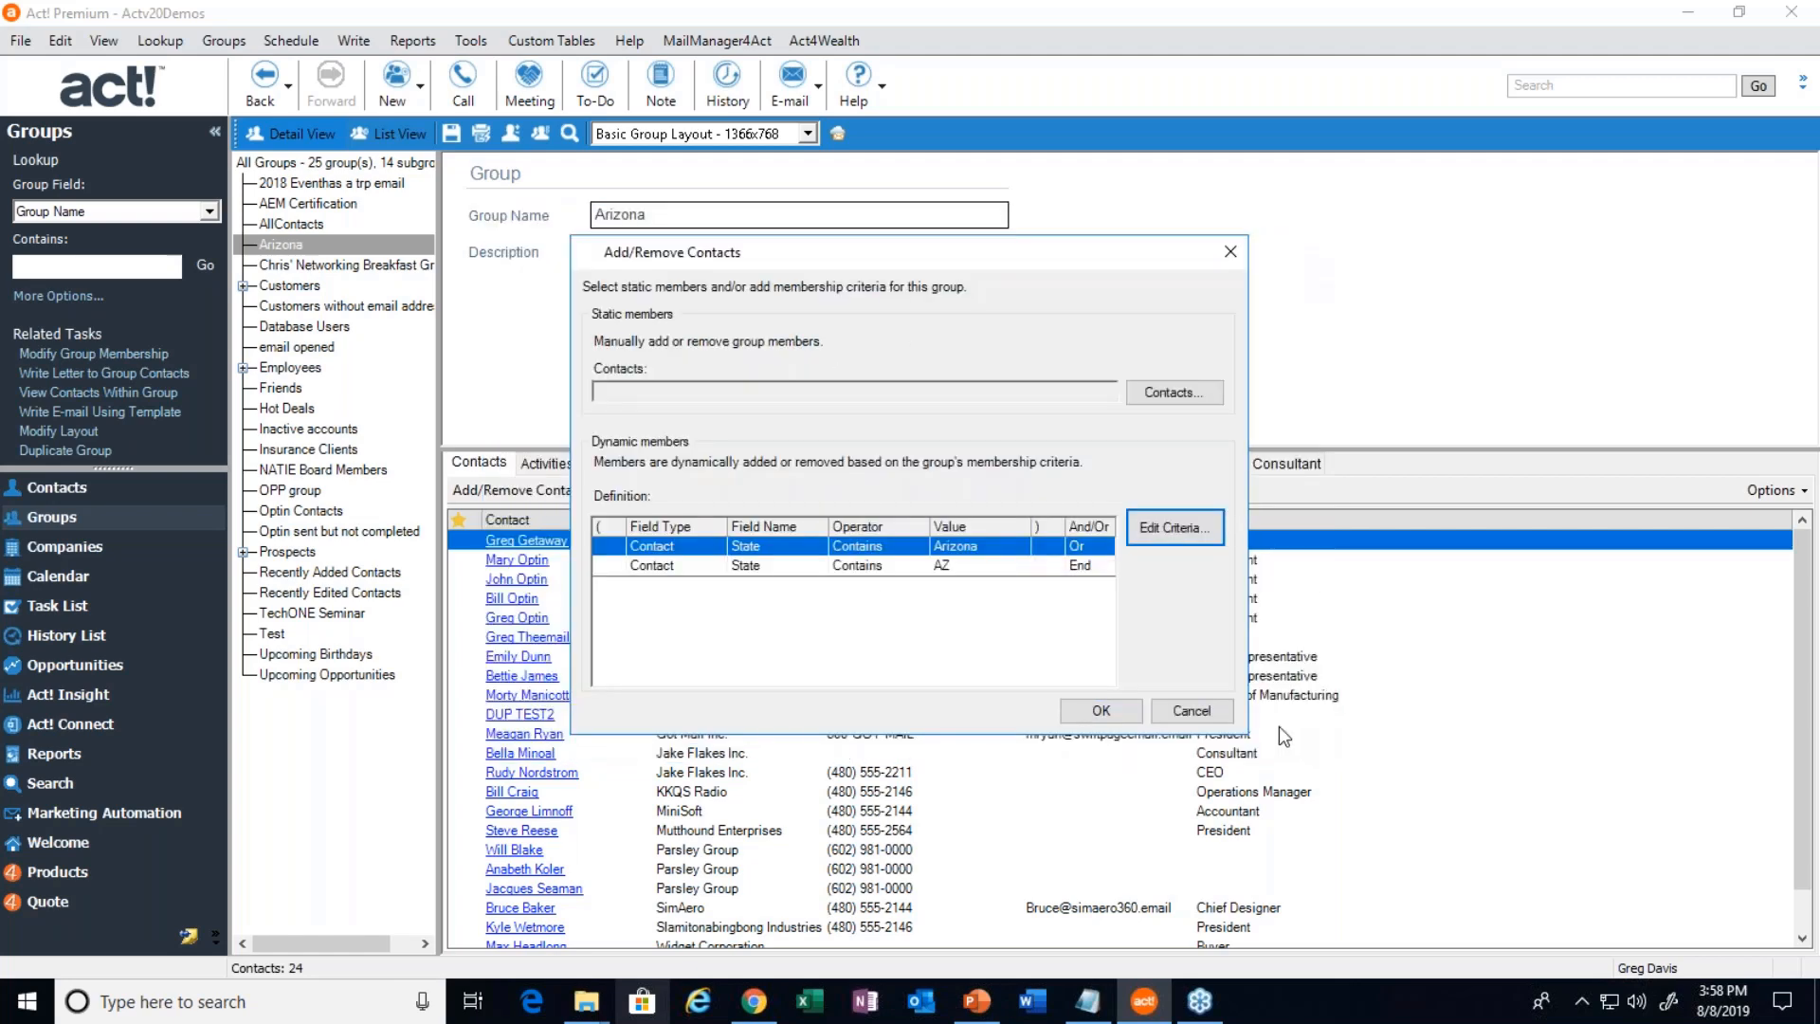
{"action": "left_click", "coordinate": [1204, 717]}
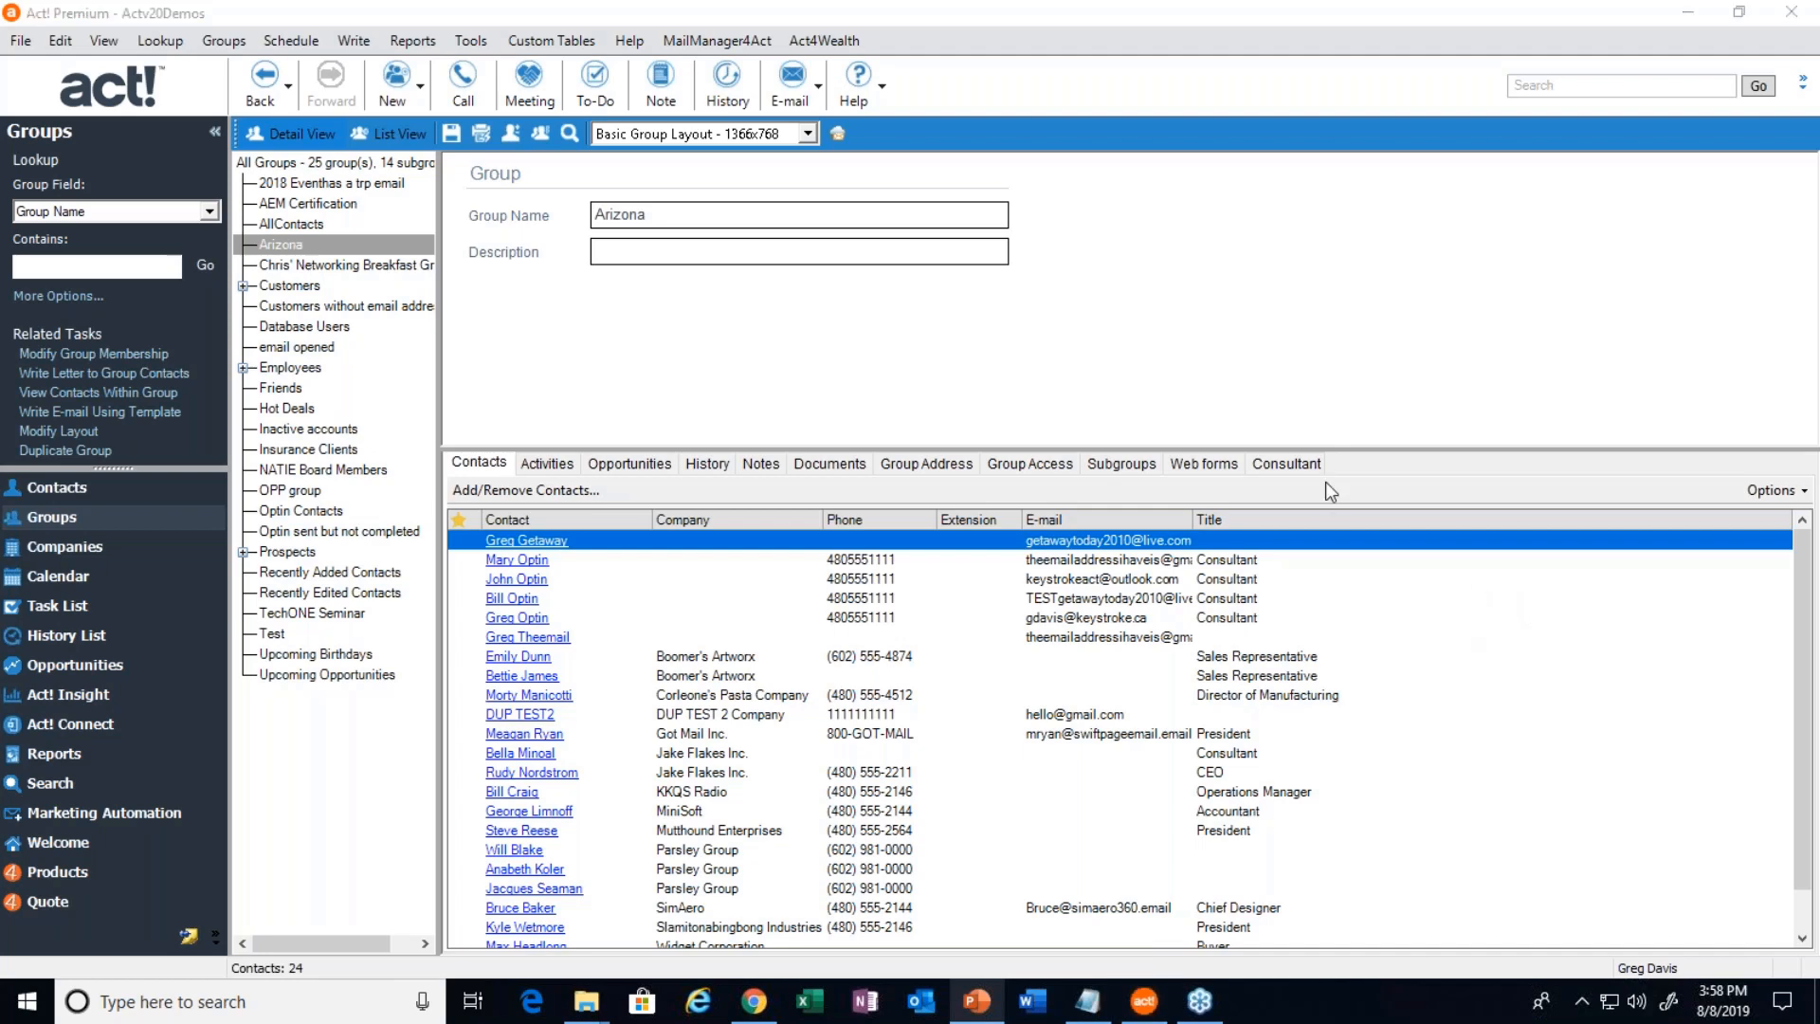
Switch to the PowerPoint webinar presentation and display the Custom Interface Examples slide, followed by the closing Your trainer slide
{"action": "left_click", "coordinate": [826, 361]}
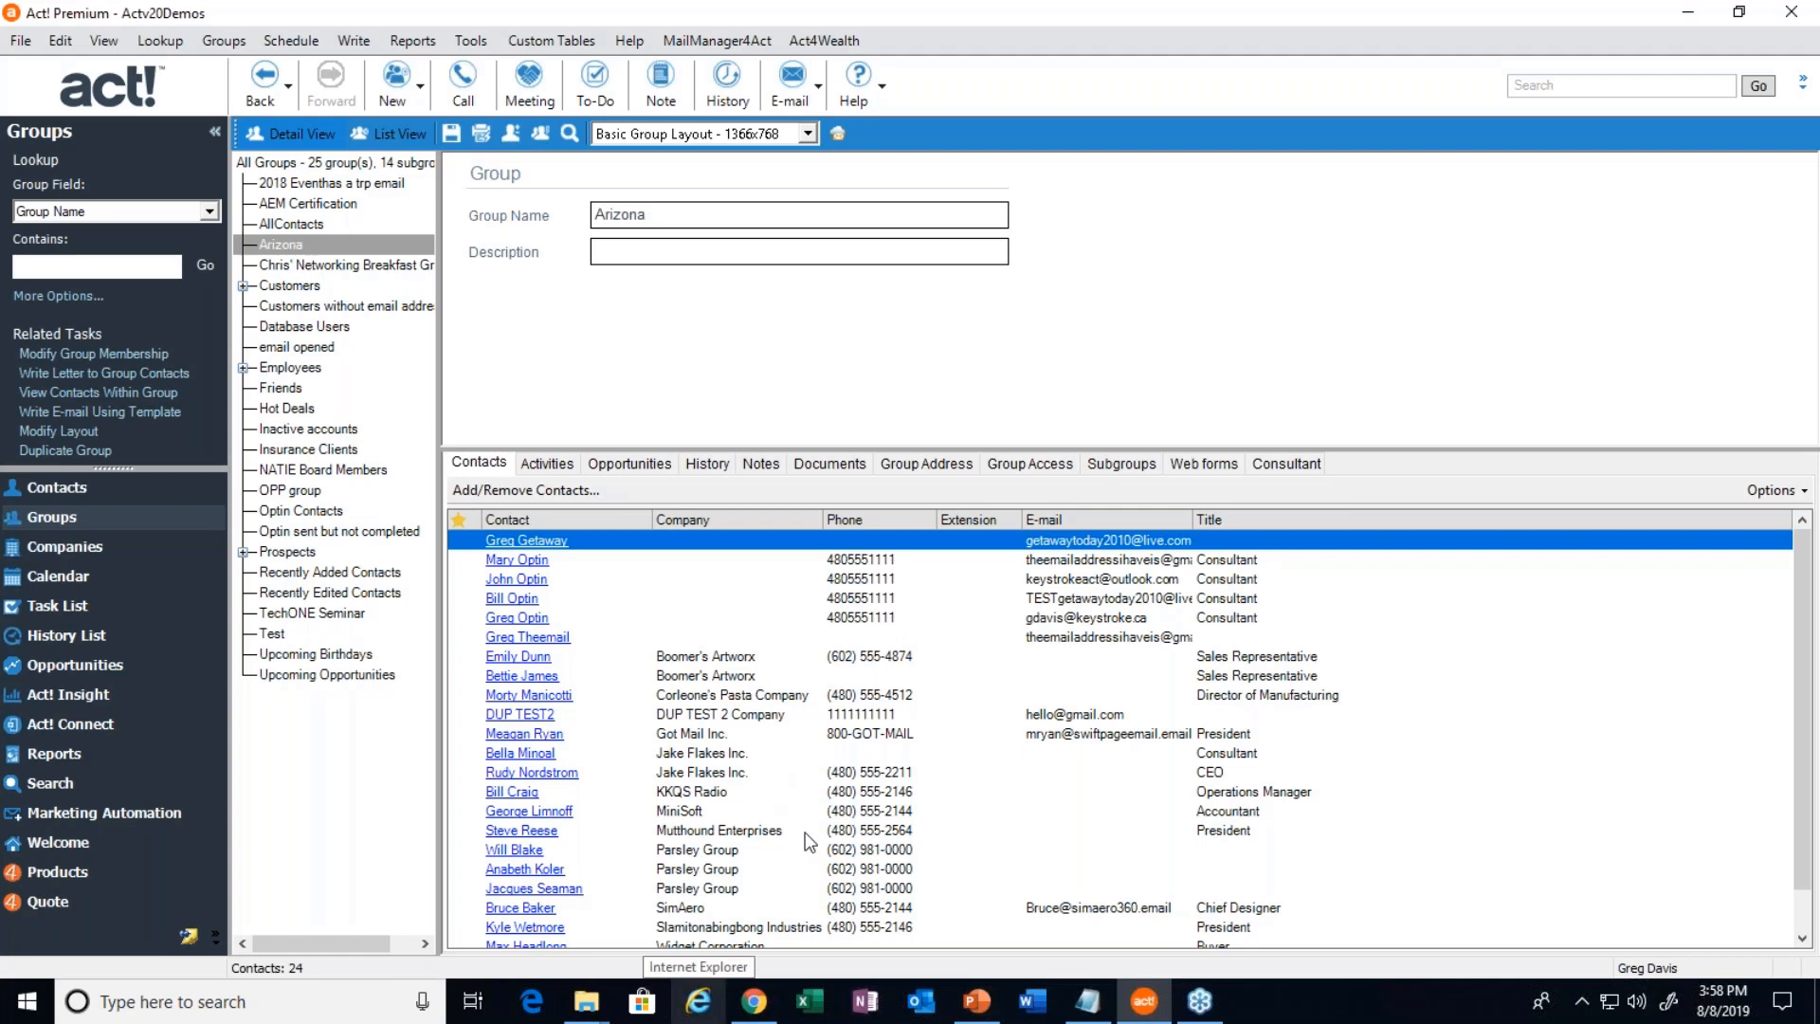
{"action": "left_click", "coordinate": [977, 1001]}
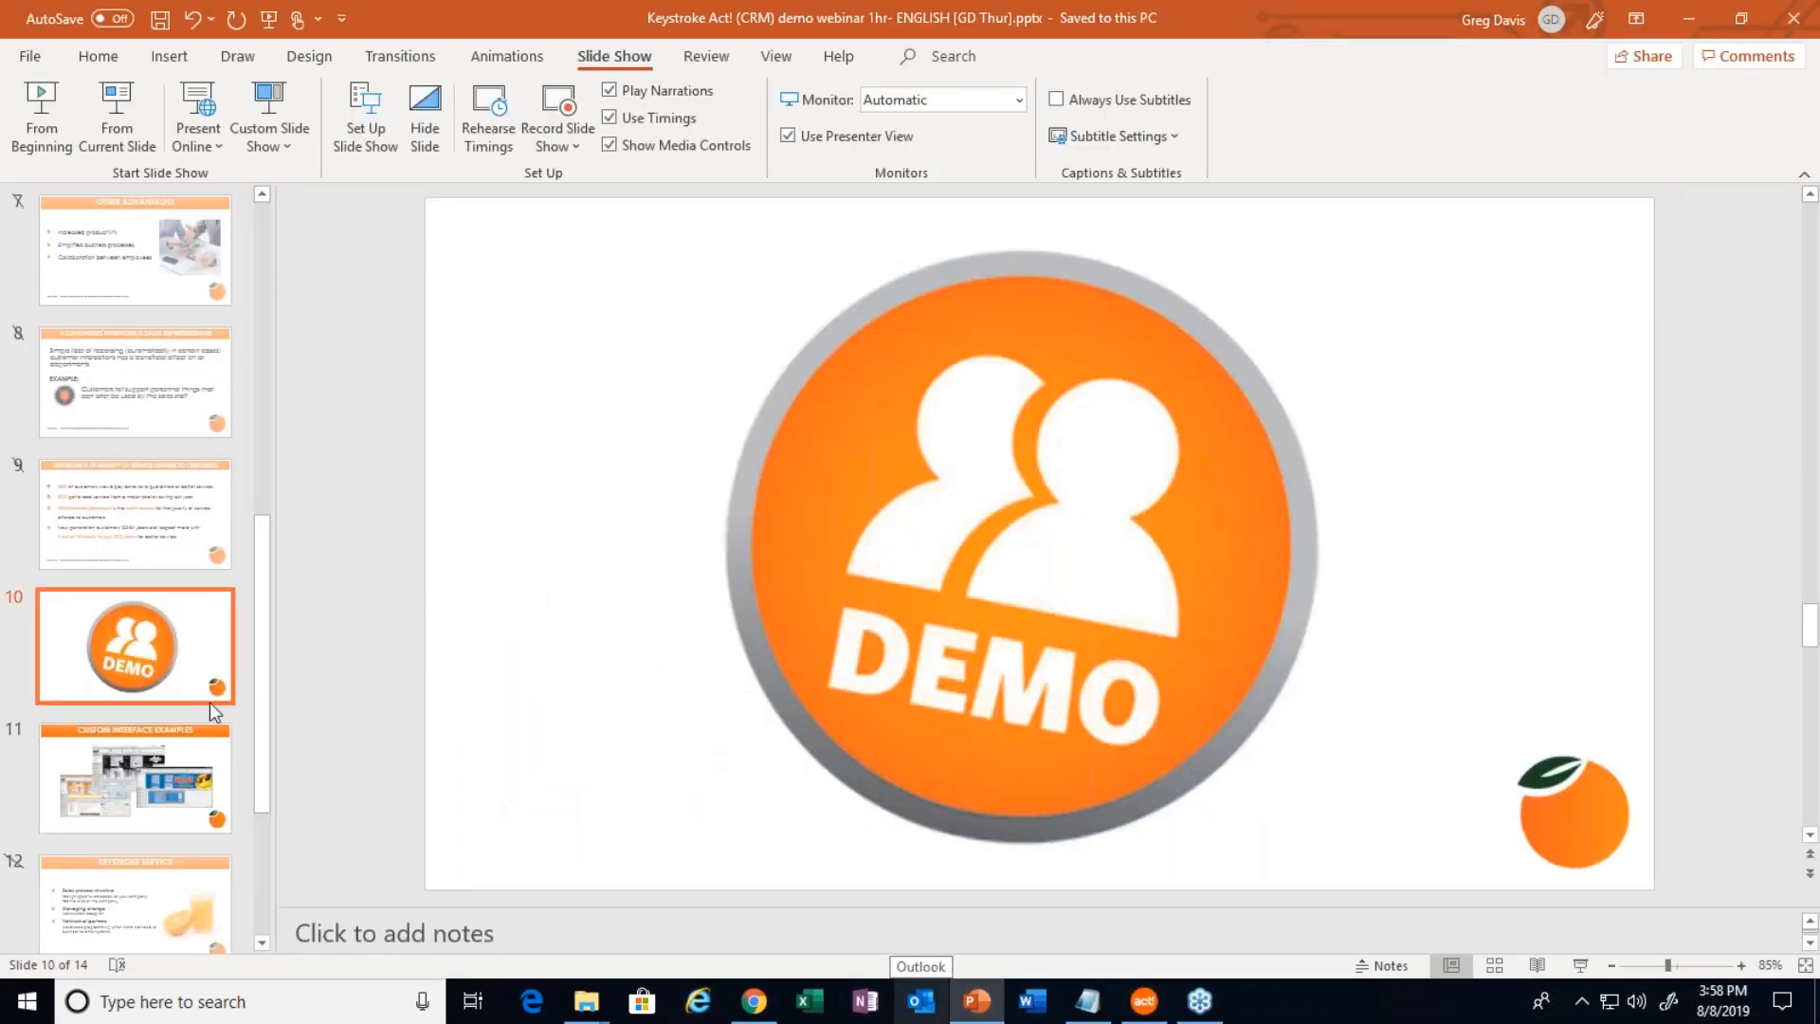
{"action": "left_click", "coordinate": [126, 815]}
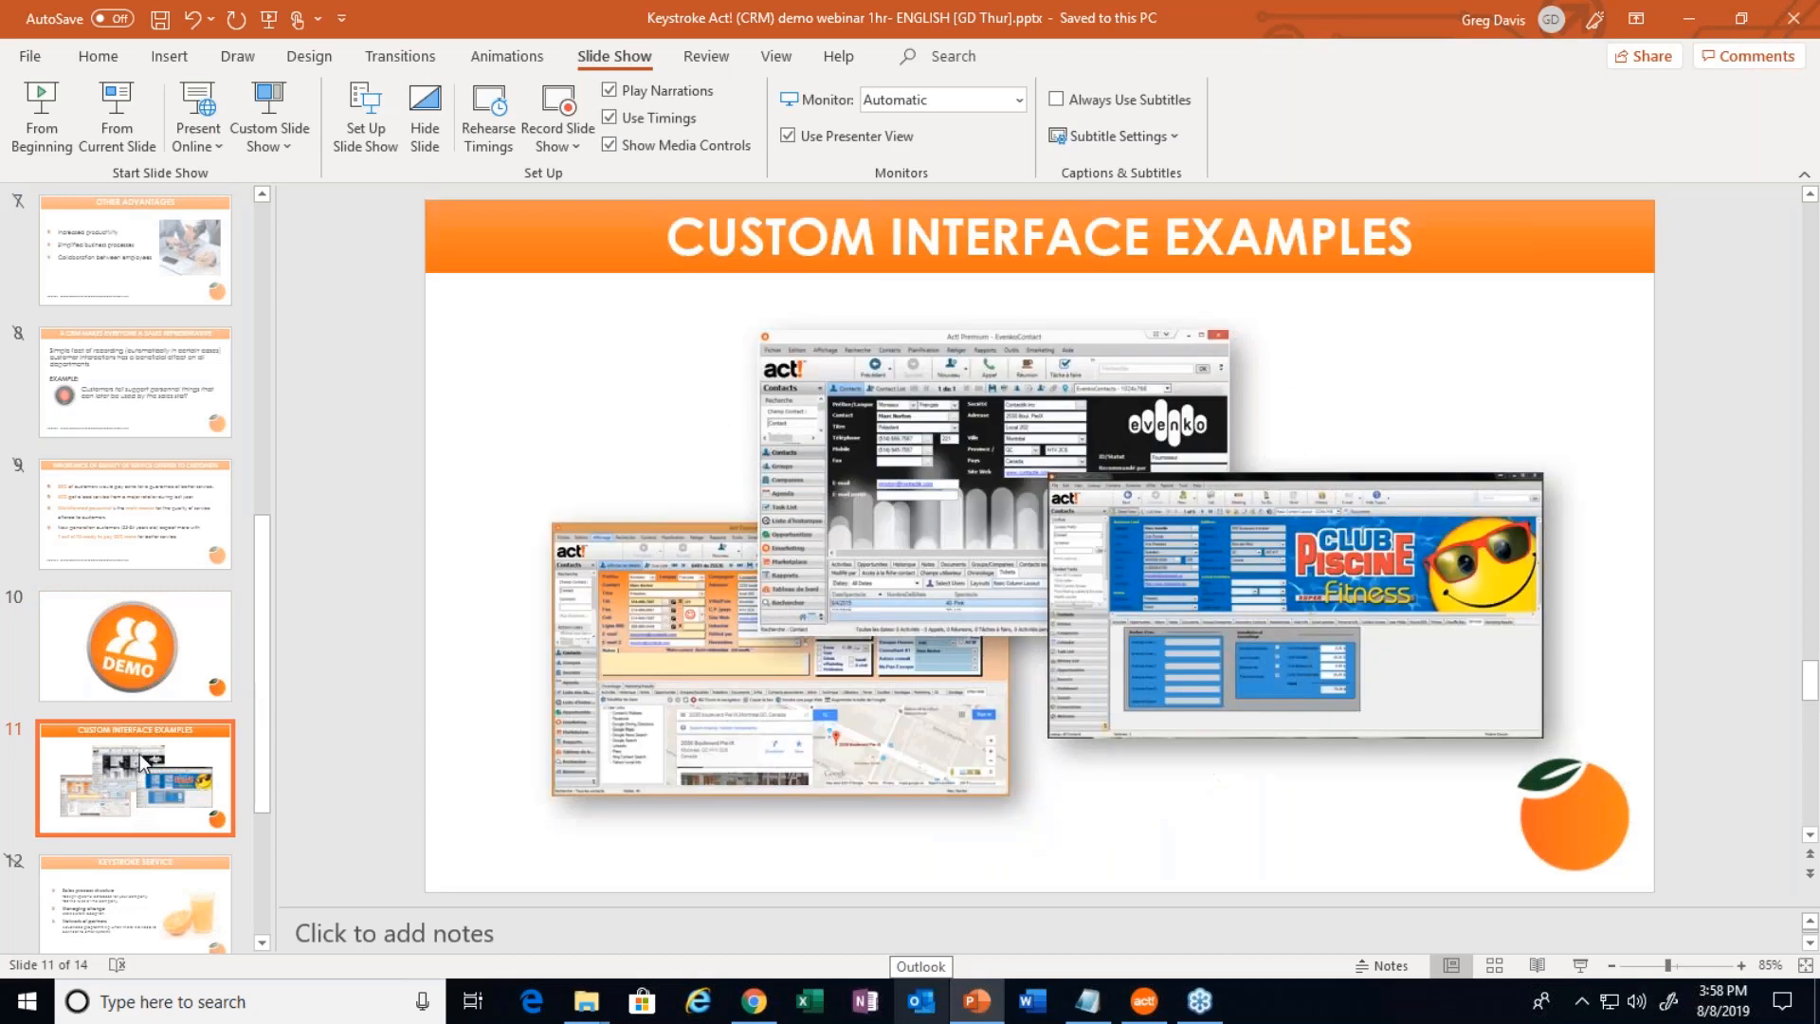
{"action": "scroll", "coordinate": [112, 901], "scroll_direction": "down", "scroll_amount": 3}
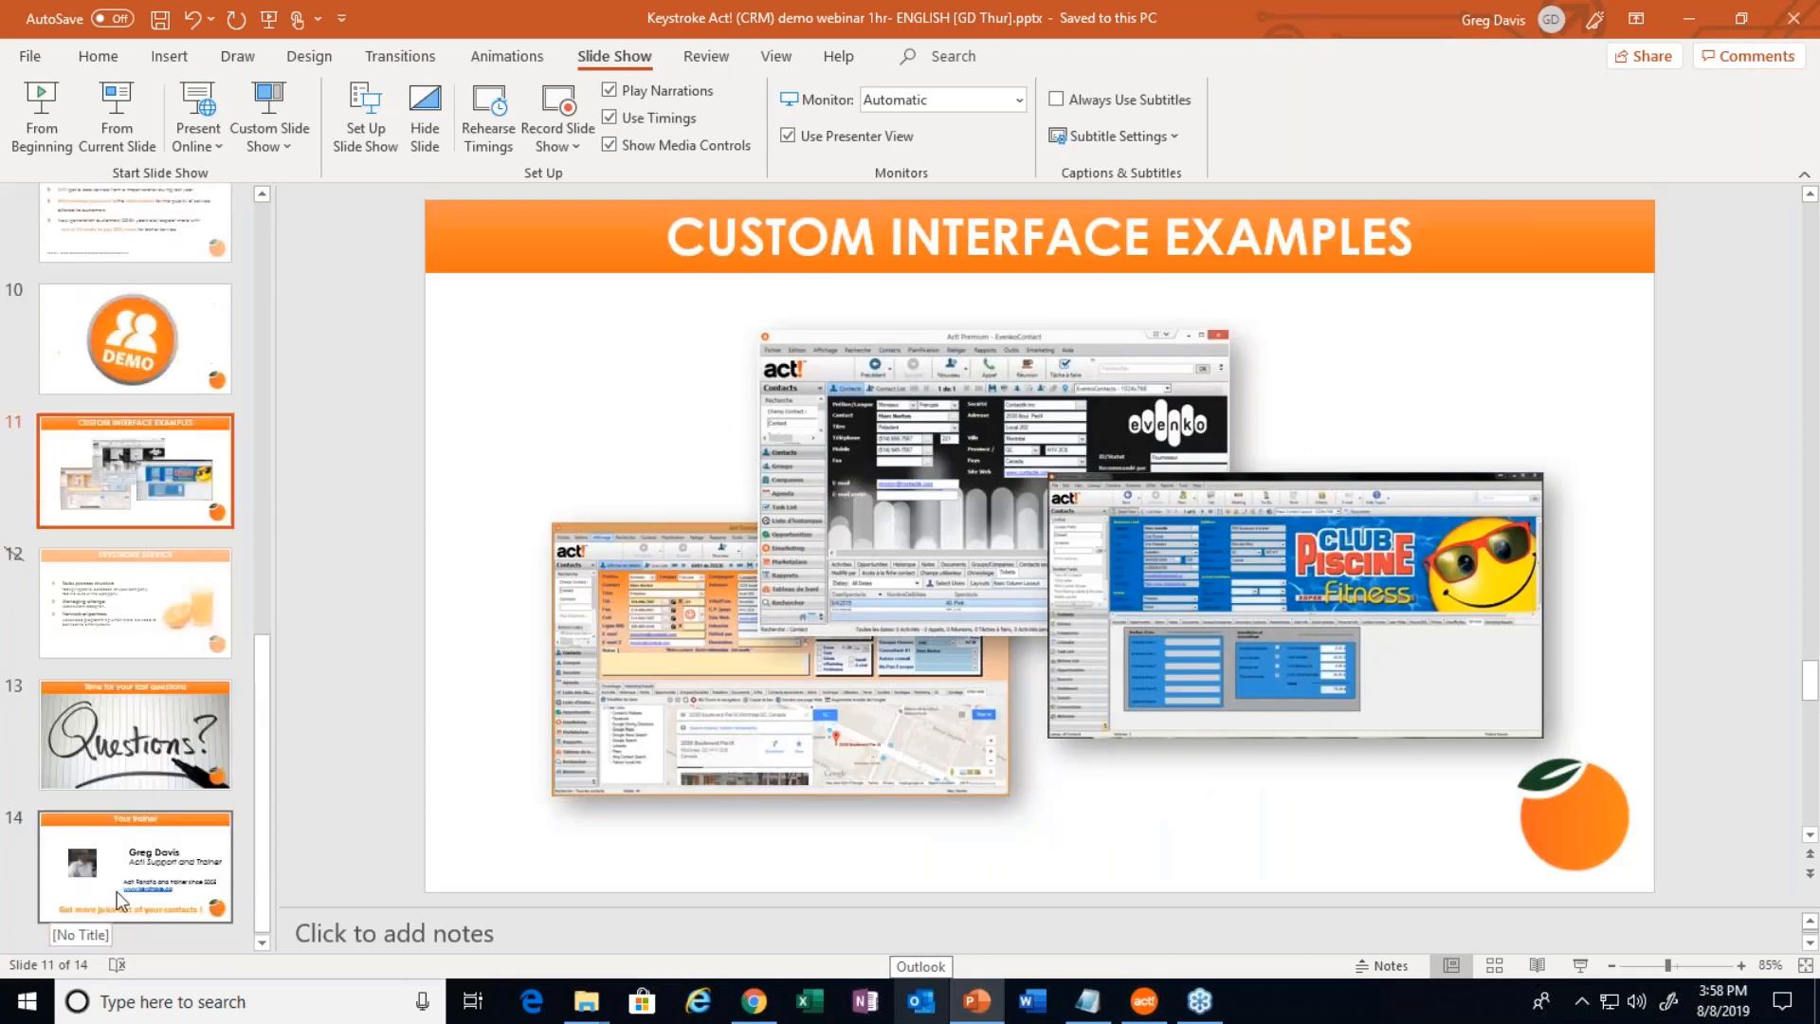
{"action": "left_click", "coordinate": [116, 892]}
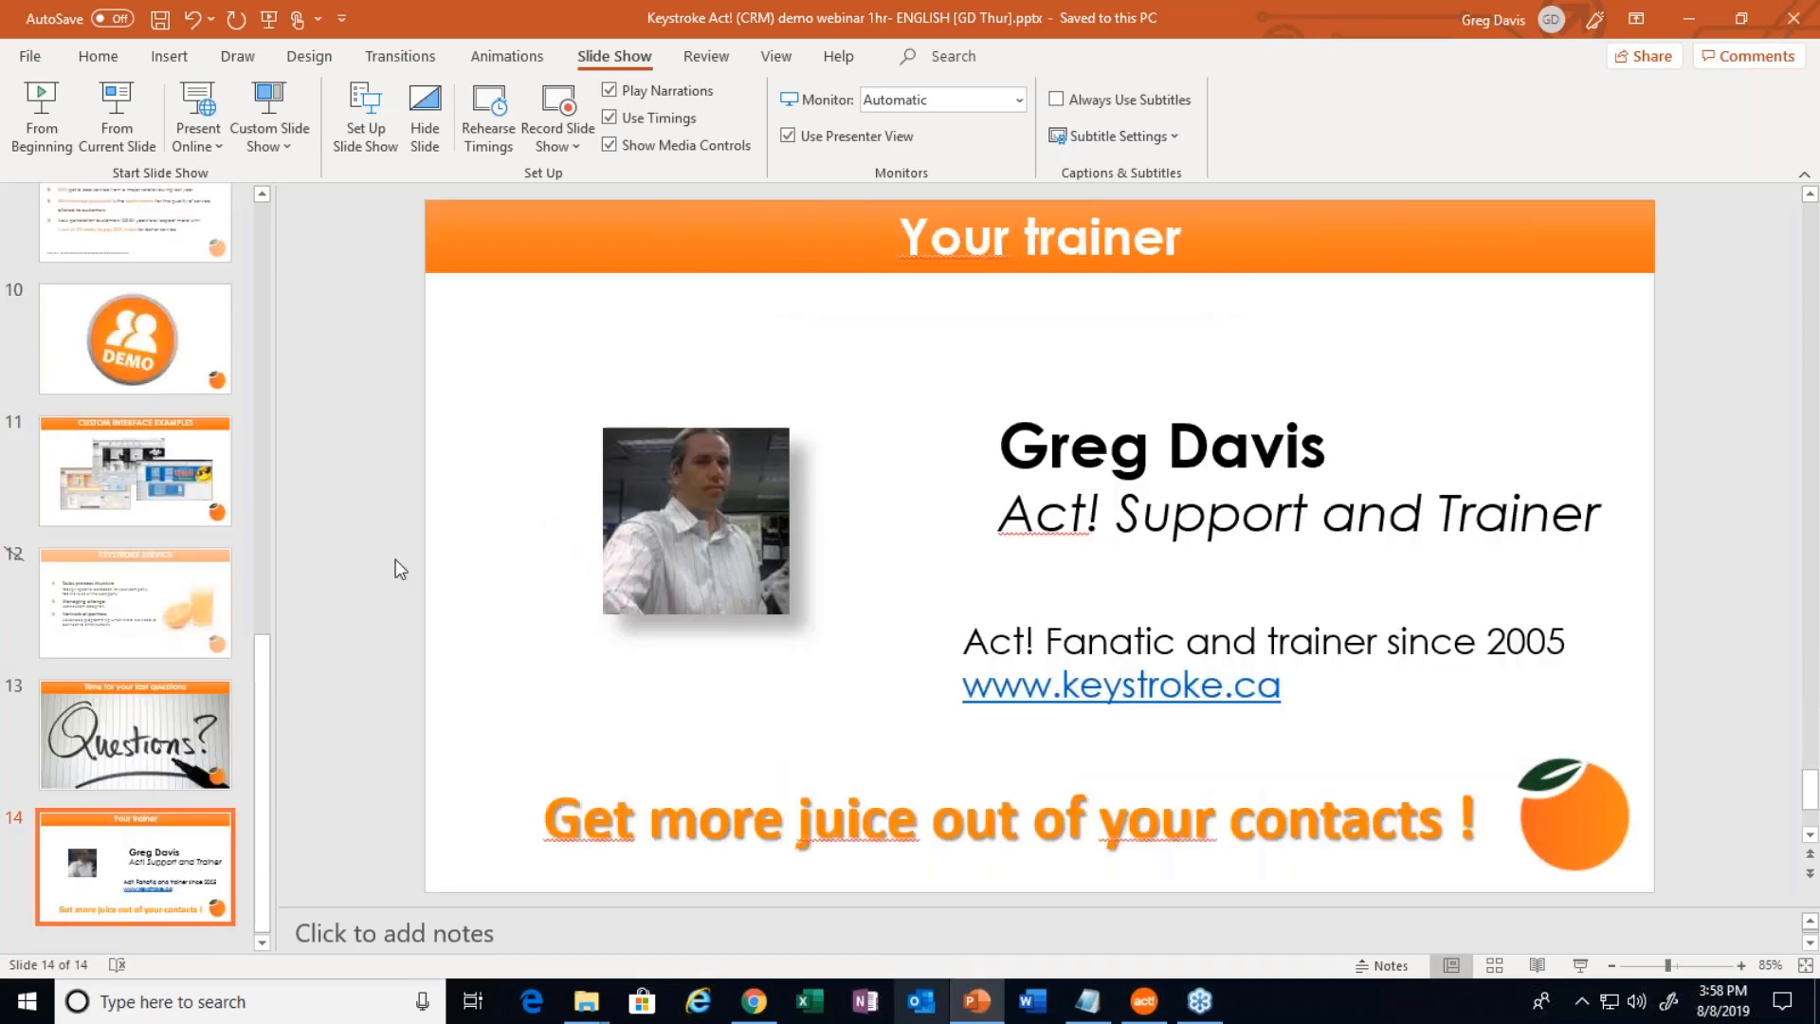